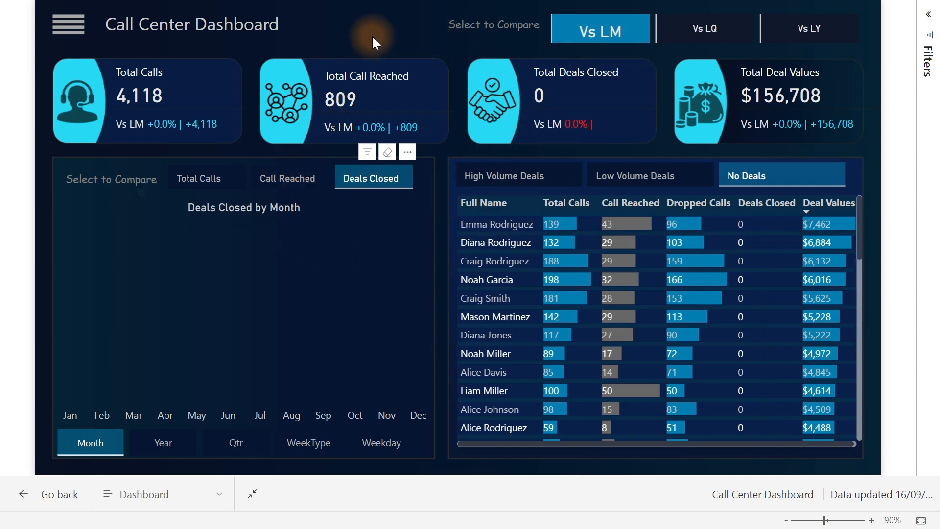
- Clear the Deals Closed metric selection on the finished dashboard's monthly chart, and open and close the Select Filter panel
{"action": "left_click", "coordinate": [346, 187]}
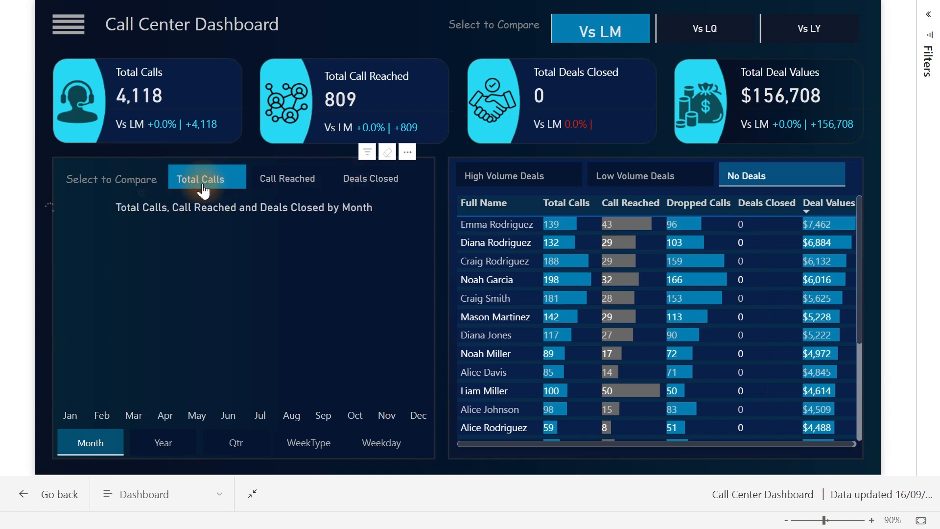
{"action": "left_click", "coordinate": [66, 43]}
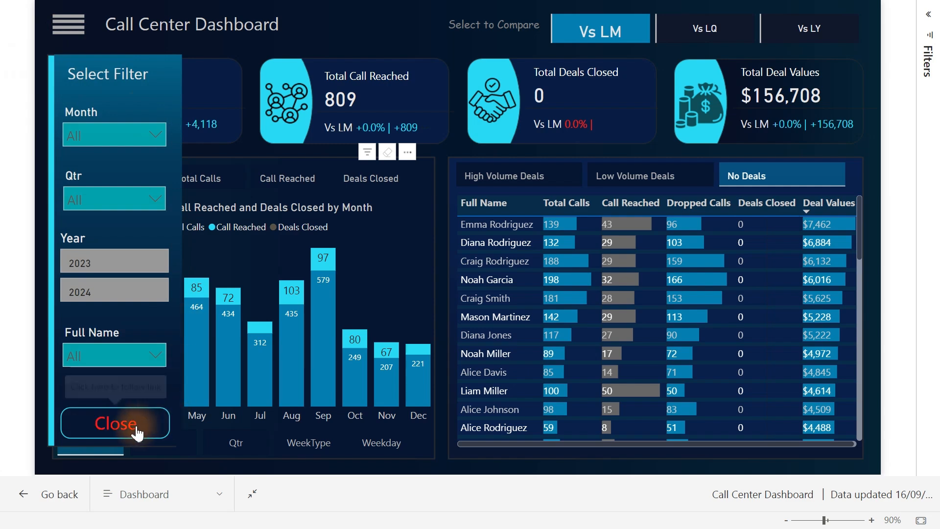
{"action": "left_click", "coordinate": [136, 424]}
{"action": "left_click", "coordinate": [406, 24]}
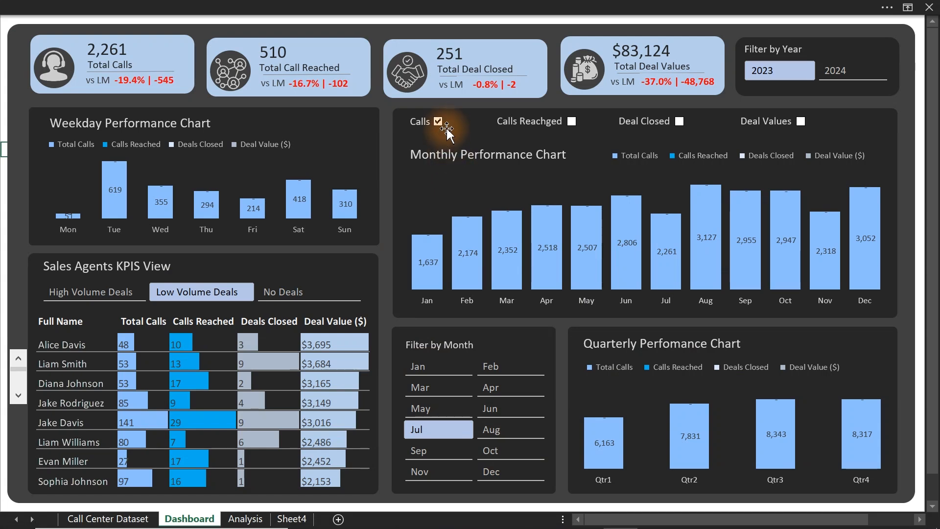
- Demonstrate the Excel dashboard by adding Calls Reached to its charts, filtering by Mar, Oct and Jun, and switching the year between 2024 and 2023
{"action": "left_click", "coordinate": [571, 122]}
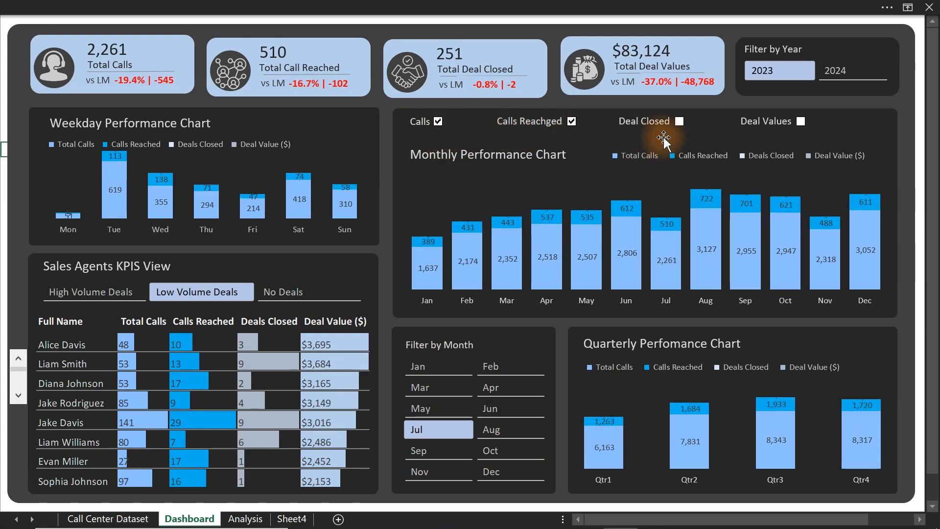
{"action": "left_click", "coordinate": [446, 388]}
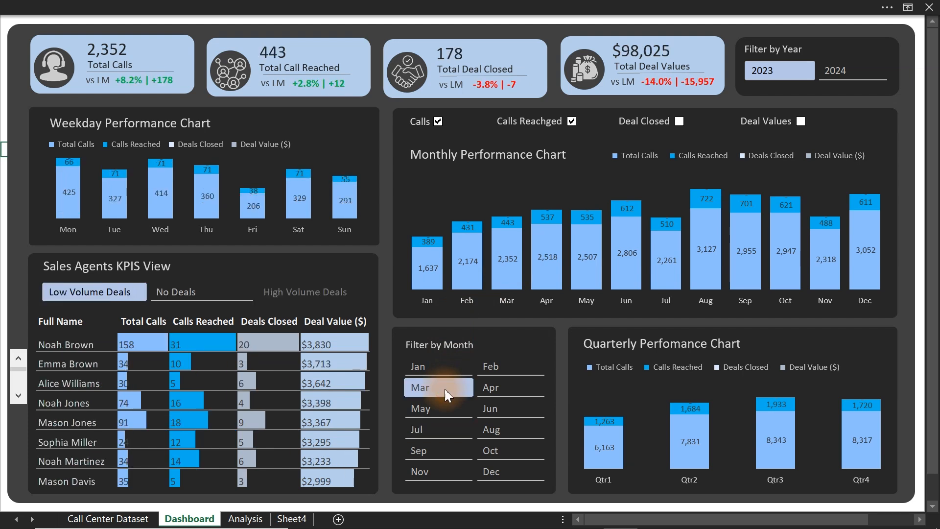
{"action": "left_click", "coordinate": [497, 448]}
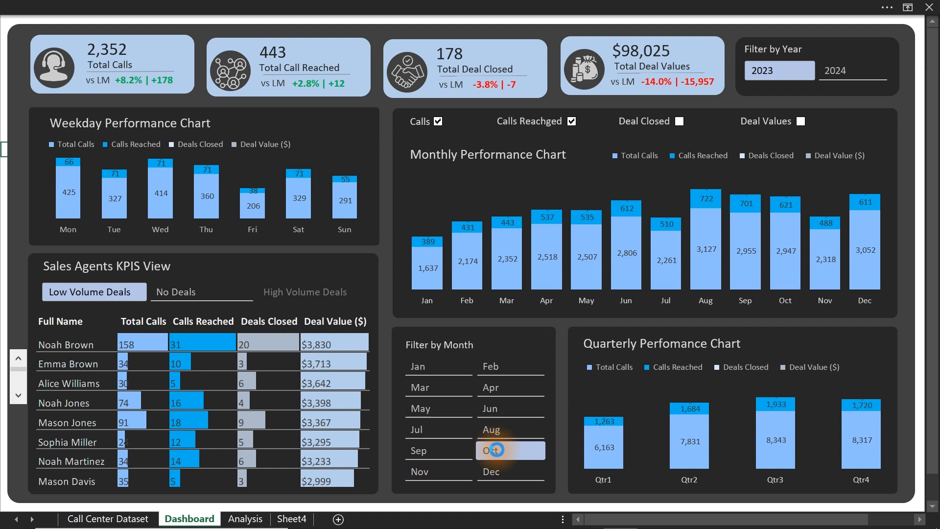
{"action": "left_click", "coordinate": [497, 406]}
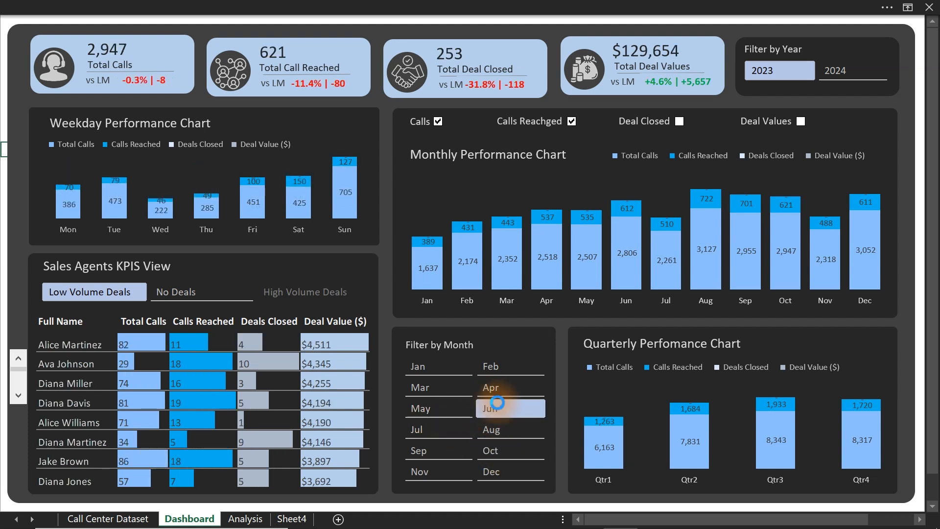
{"action": "left_click", "coordinate": [840, 77]}
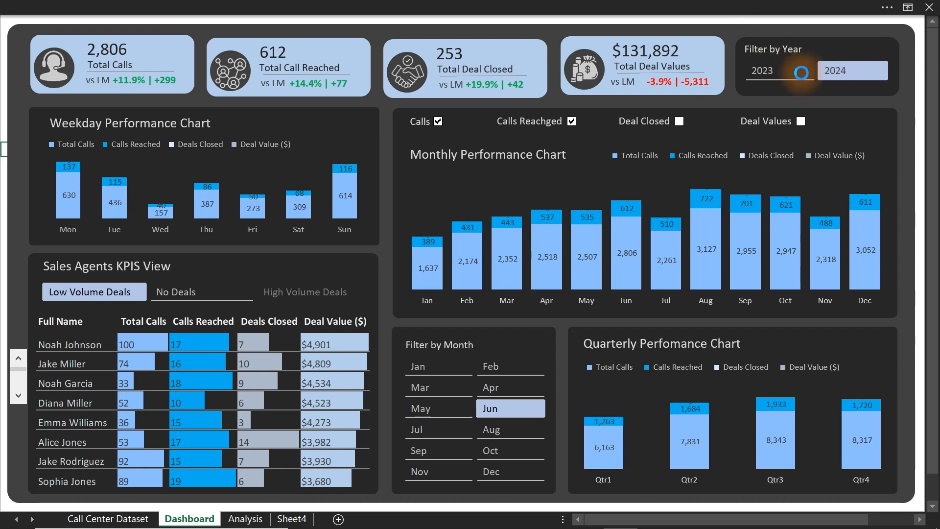
{"action": "left_click", "coordinate": [778, 70]}
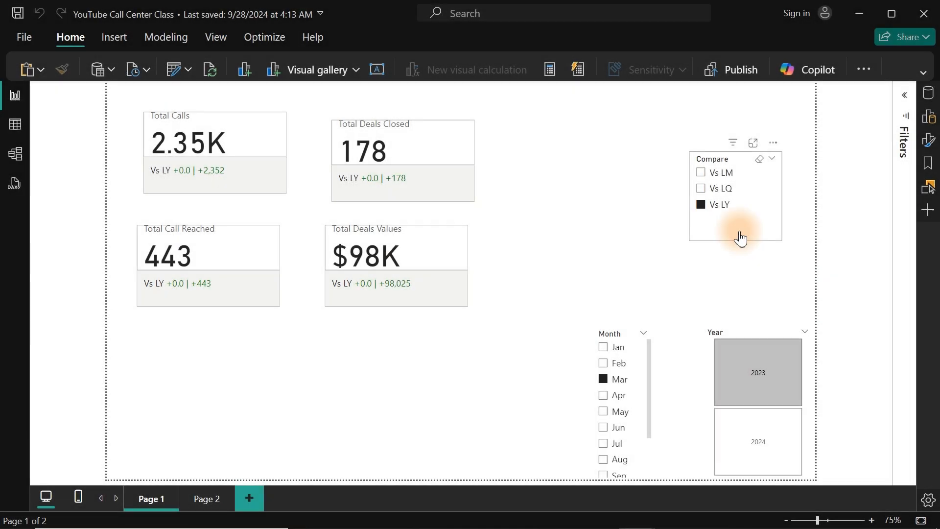
- Shrink the Compare slicer and place it in the upper-right corner of the report page
{"action": "left_click", "coordinate": [786, 203]}
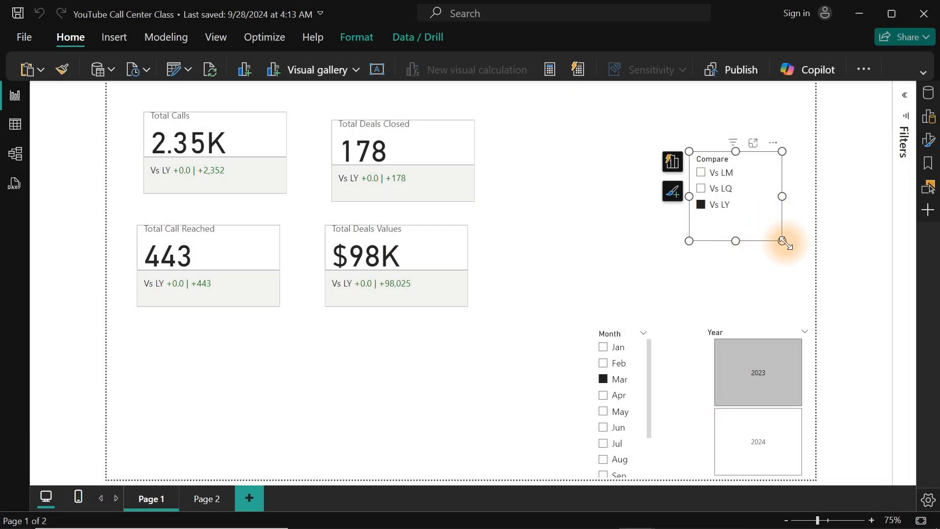
{"action": "left_click_drag", "start_coordinate": [782, 241], "coordinate": [790, 103]}
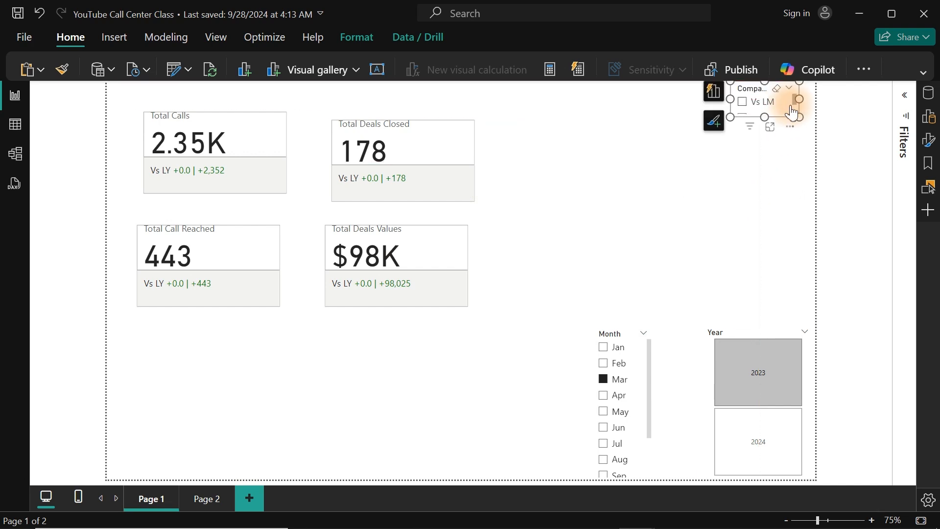
{"action": "left_click", "coordinate": [656, 168]}
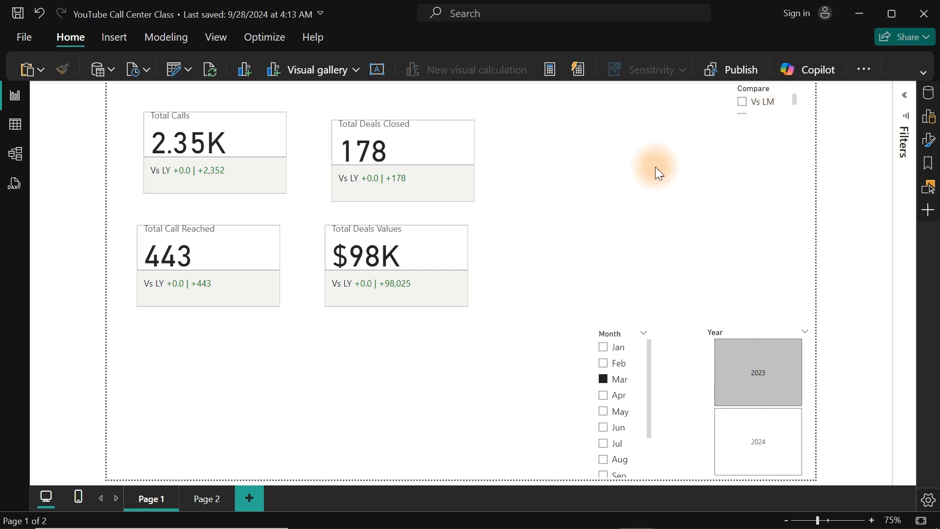
- Preview the report page with Fit to width and Actual size, and return it to Fit to page
{"action": "left_click", "coordinate": [225, 37]}
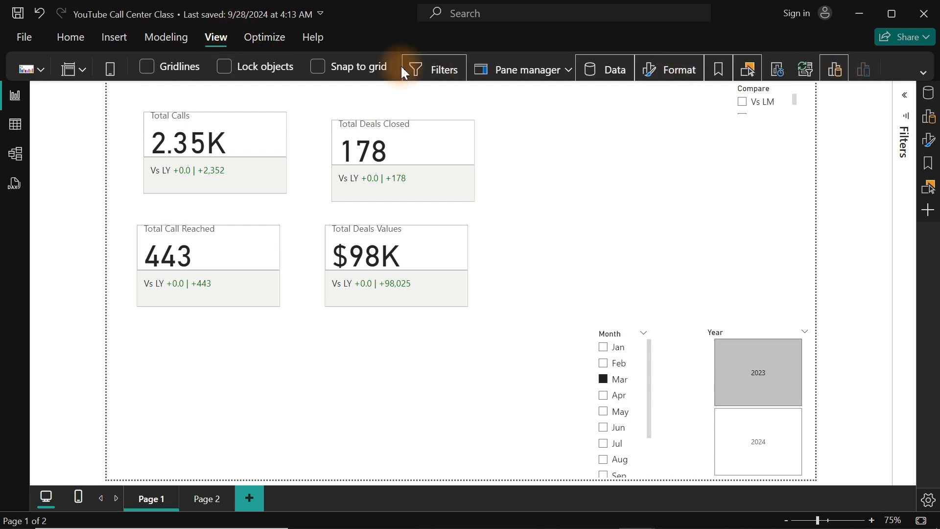
{"action": "left_click", "coordinate": [924, 73]}
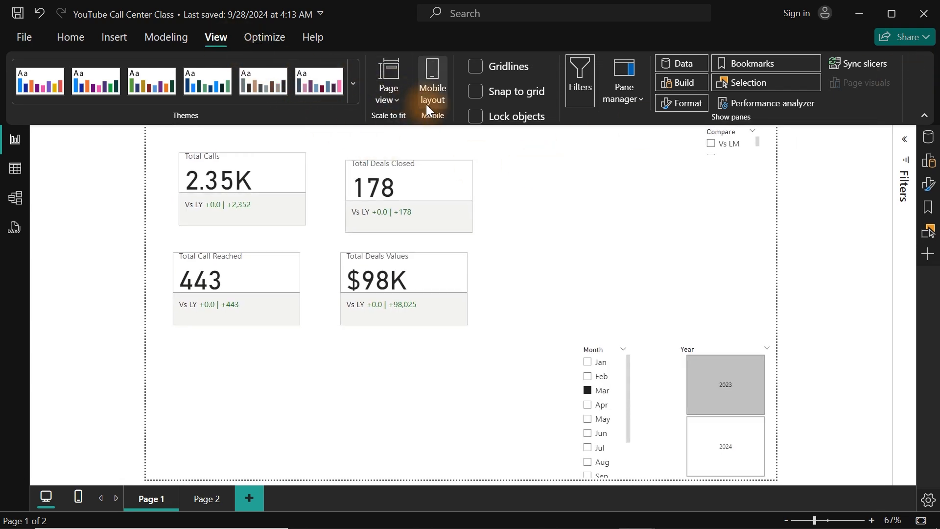
{"action": "left_click", "coordinate": [395, 99]}
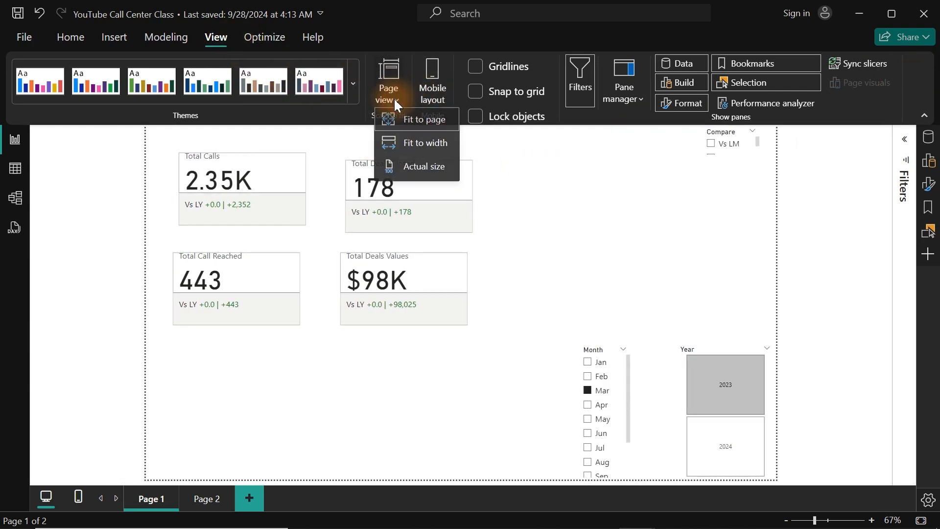
{"action": "left_click", "coordinate": [412, 147]}
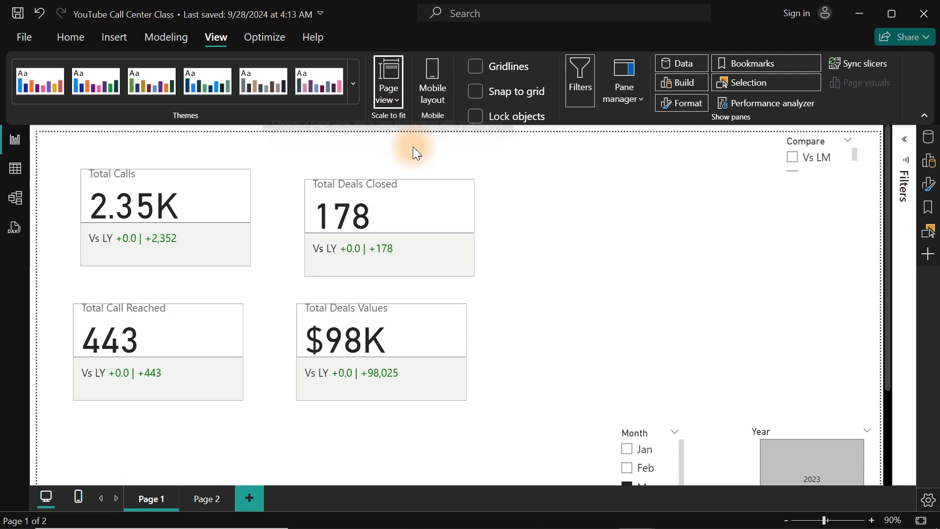
{"action": "left_click", "coordinate": [391, 96]}
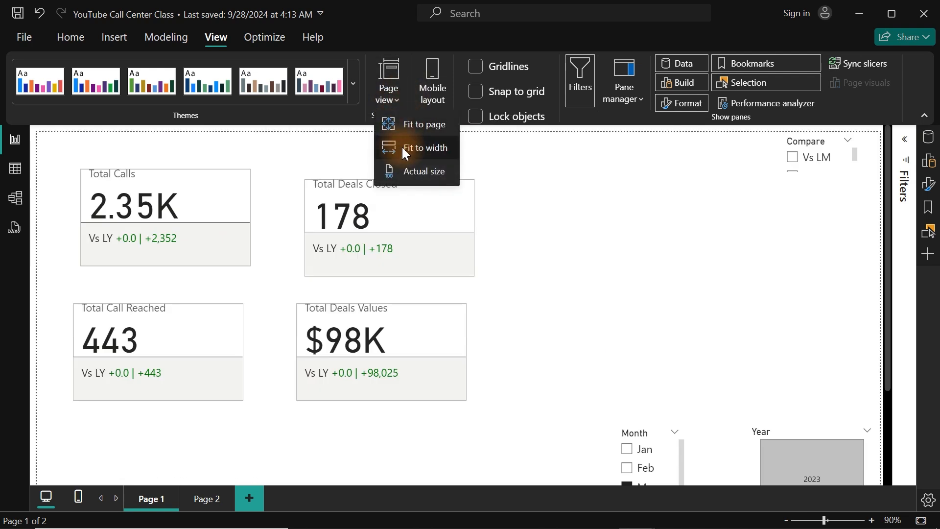
{"action": "left_click", "coordinate": [406, 168]}
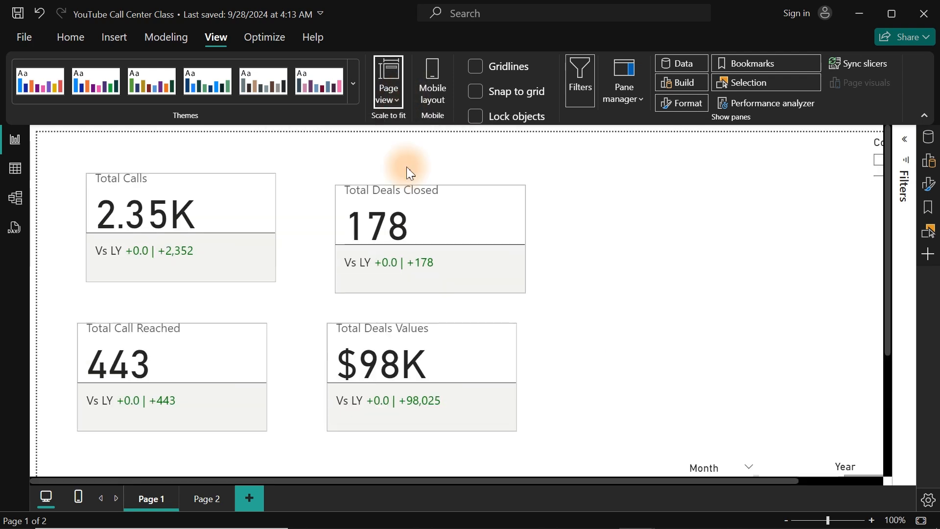
{"action": "left_click", "coordinate": [397, 101]}
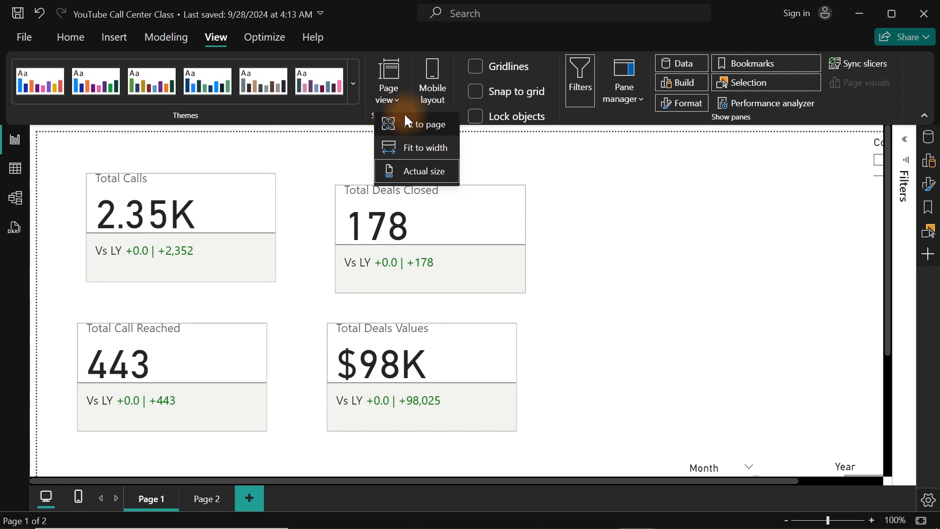
{"action": "left_click", "coordinate": [415, 124]}
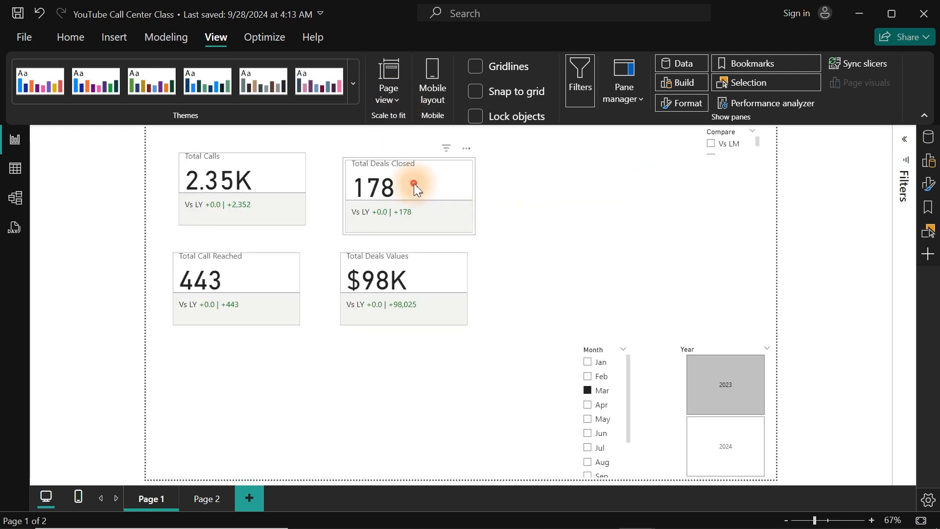
- Arrange the KPI cards in one row in the order Total Calls, Total Call Reached, Total Deals Closed, Total Deals Values
{"action": "left_click_drag", "start_coordinate": [414, 185], "coordinate": [393, 171]}
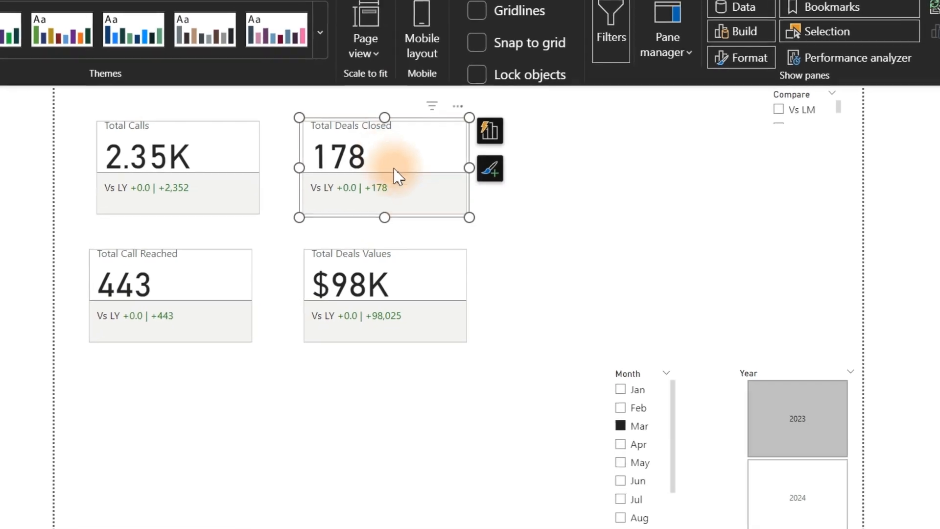
{"action": "left_click_drag", "start_coordinate": [426, 284], "coordinate": [848, 130]}
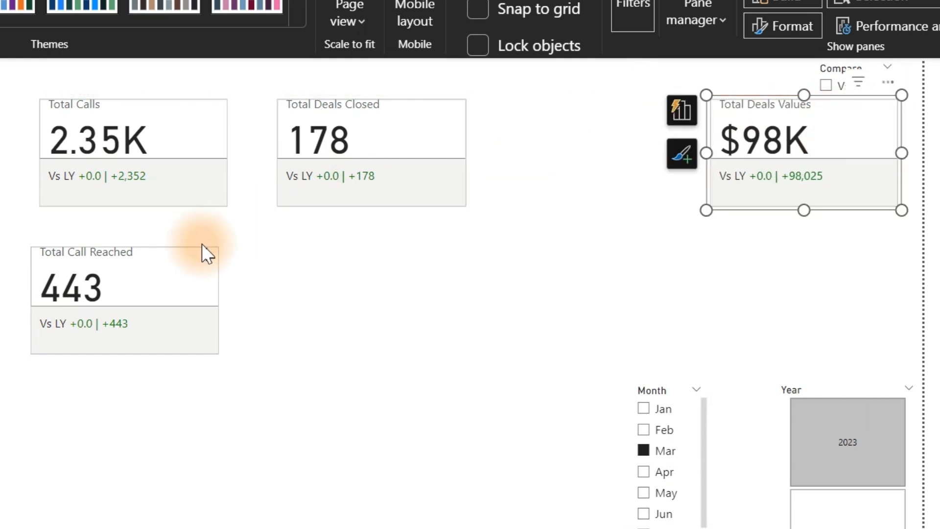
{"action": "left_click", "coordinate": [137, 266]}
{"action": "left_click_drag", "start_coordinate": [138, 266], "coordinate": [365, 175]}
{"action": "left_click", "coordinate": [370, 124]}
{"action": "left_click_drag", "start_coordinate": [349, 122], "coordinate": [559, 124]}
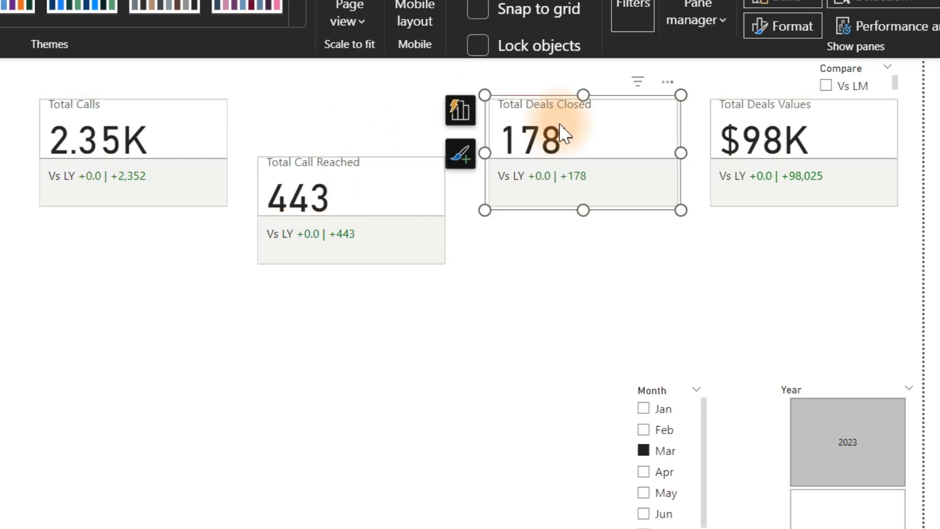
{"action": "left_click", "coordinate": [361, 180]}
{"action": "left_click_drag", "start_coordinate": [361, 180], "coordinate": [353, 123]}
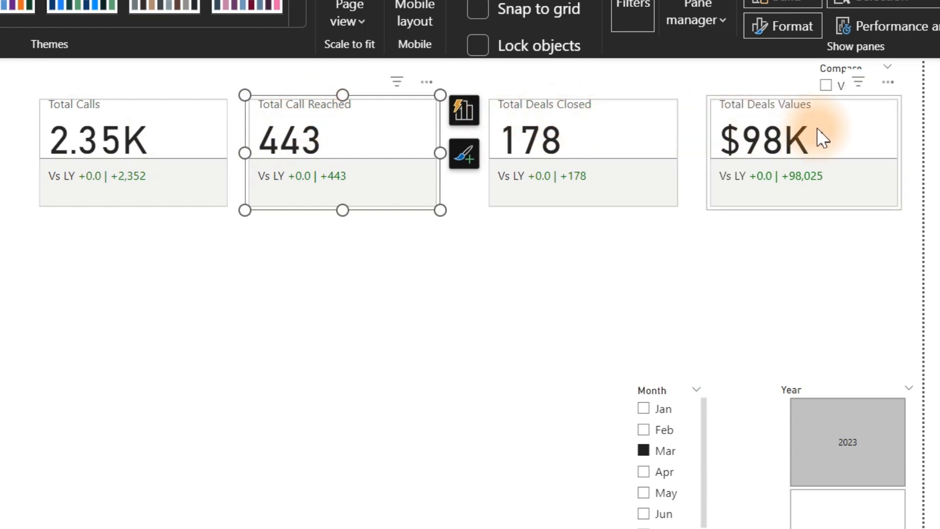
{"action": "left_click", "coordinate": [356, 271]}
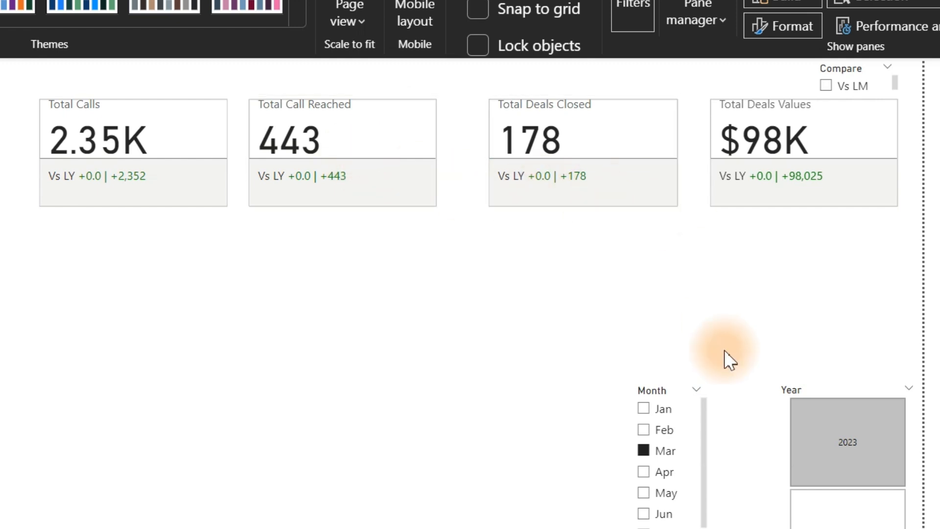
- Clear the 2023 and Mar selections and delete the Month and Year slicers from the page
{"action": "left_click", "coordinate": [812, 441]}
{"action": "left_click", "coordinate": [645, 452]}
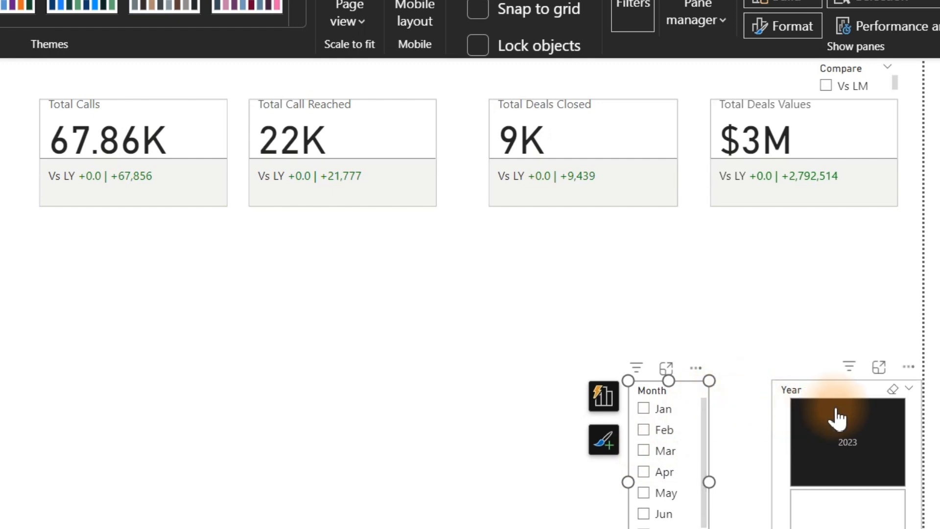
{"action": "left_click", "coordinate": [838, 383], "text": "ctrl"}
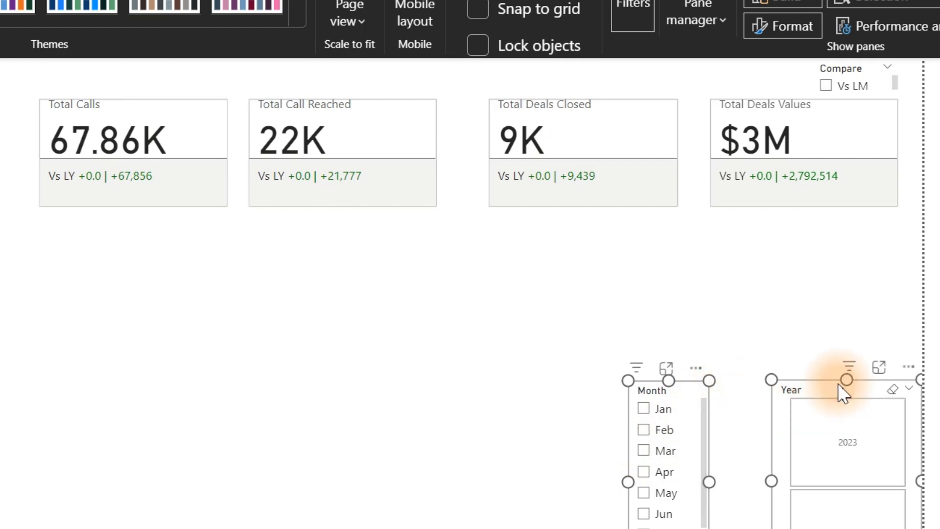
{"action": "key", "text": "Delete"}
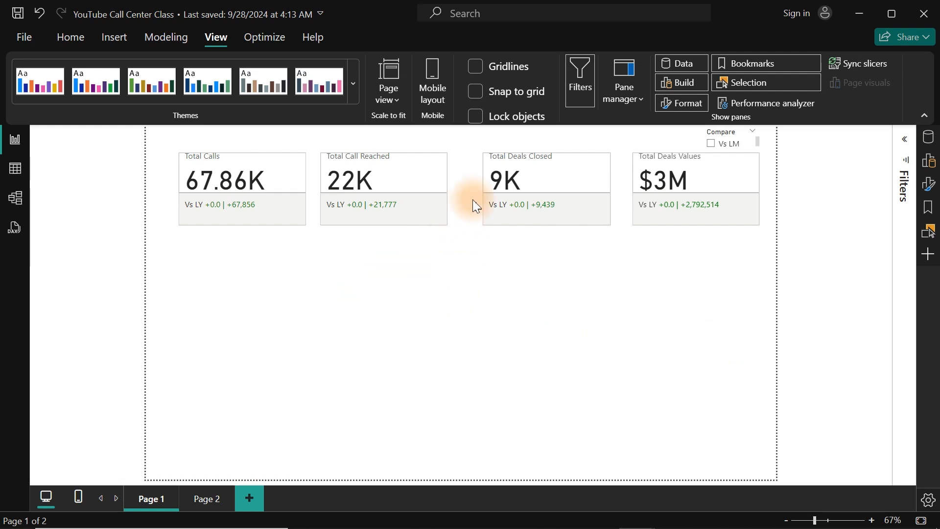
- Insert a stacked column chart below the KPI cards and enlarge it down to the page's lower edge
{"action": "left_click", "coordinate": [106, 38]}
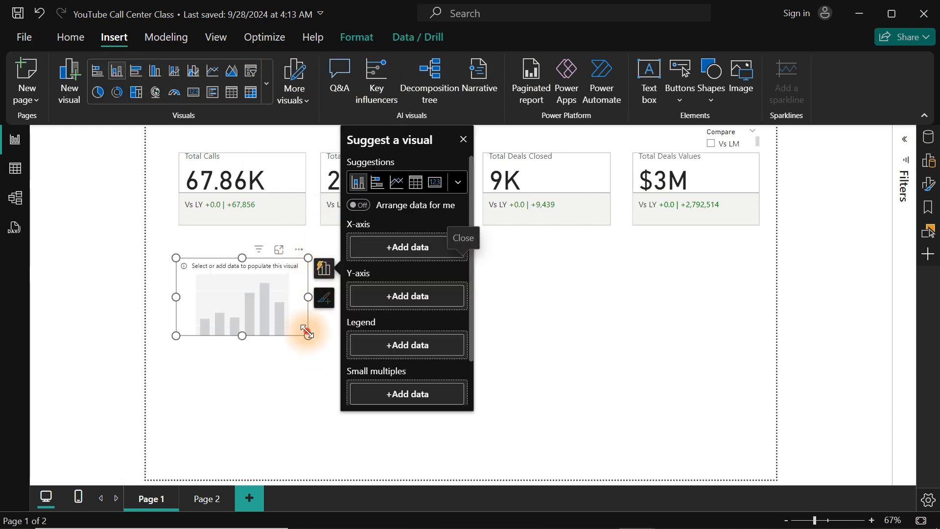
{"action": "left_click_drag", "start_coordinate": [308, 335], "coordinate": [660, 468]}
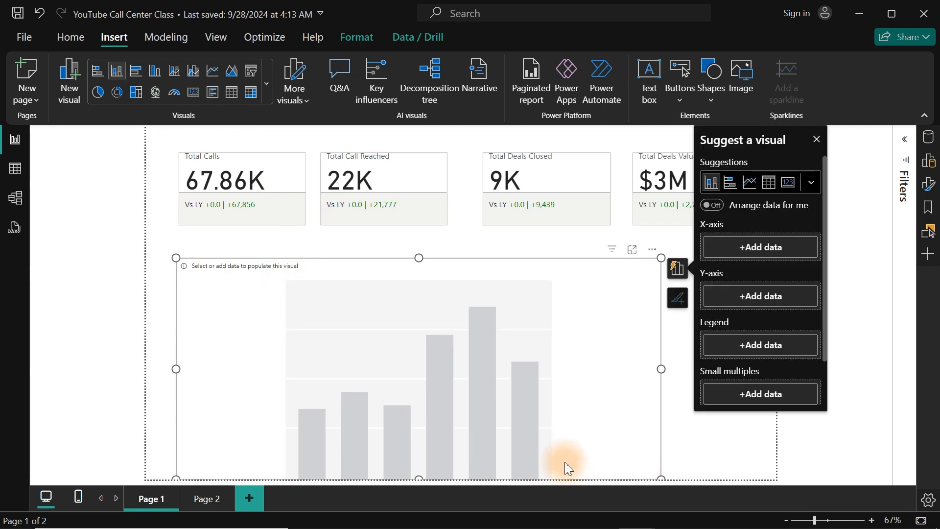
- Open the Calendar table in Table view and collapse its formula to expose the data rows
{"action": "left_click", "coordinate": [928, 137]}
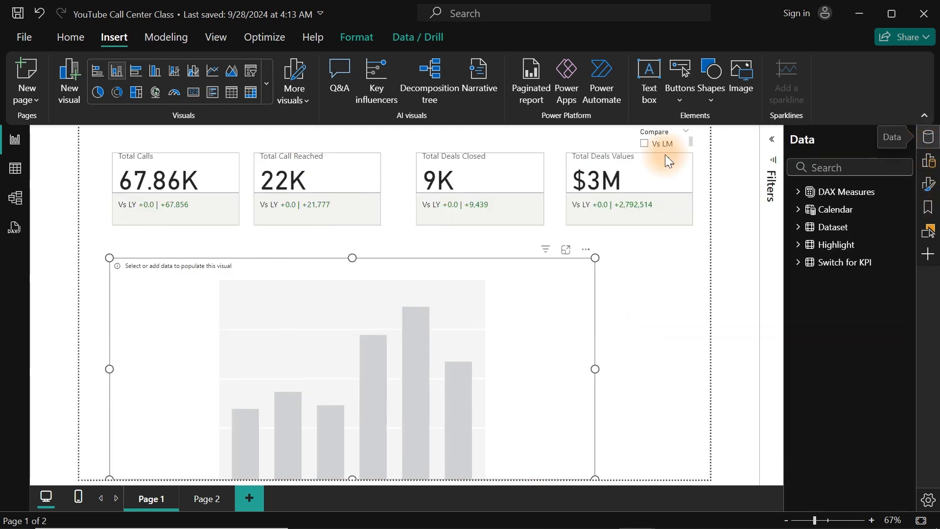
{"action": "left_click", "coordinate": [13, 171]}
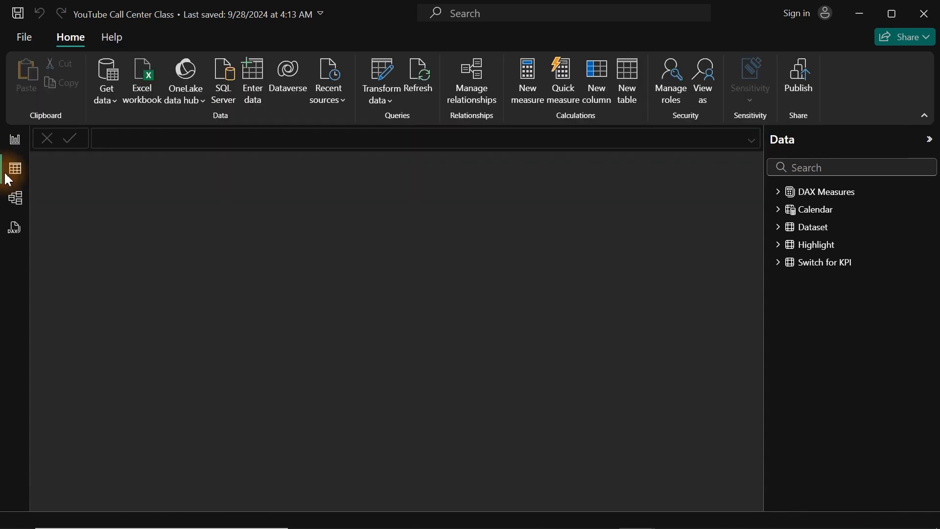
{"action": "left_click", "coordinate": [810, 216]}
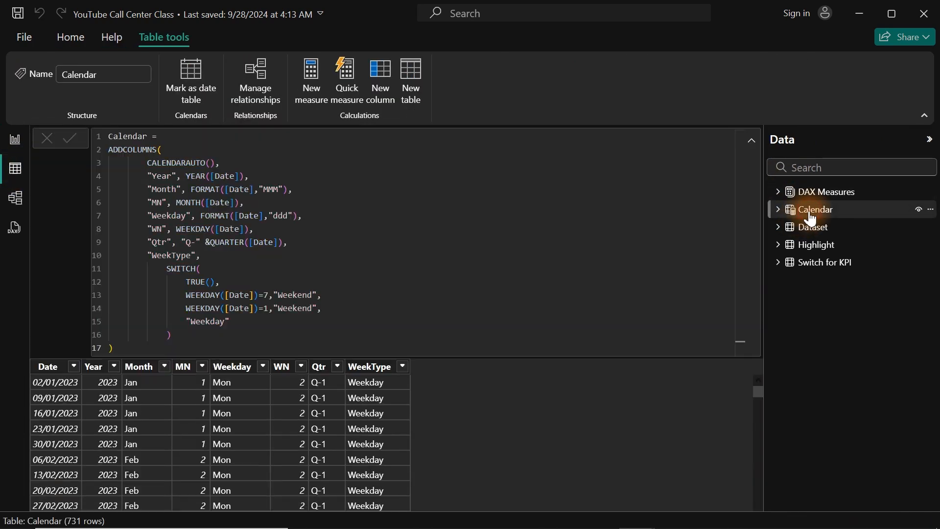
{"action": "left_click", "coordinate": [739, 337]}
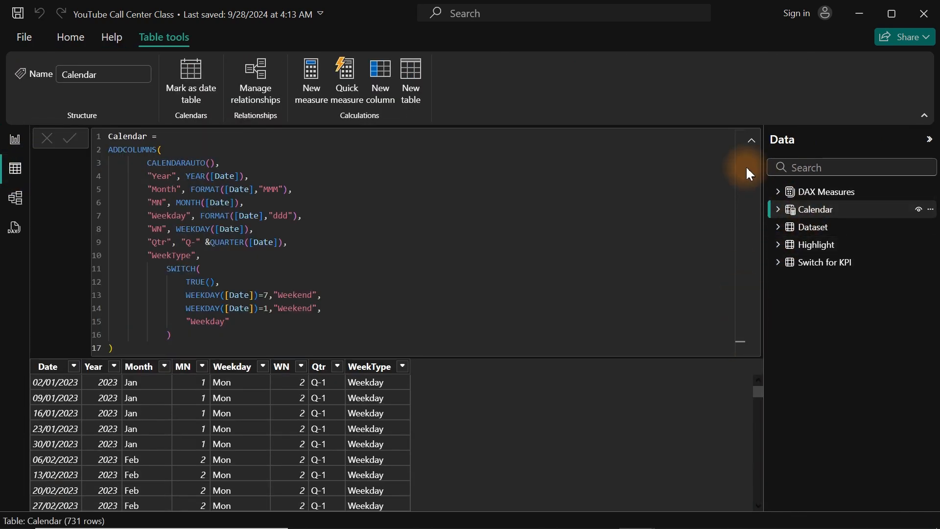
{"action": "left_click", "coordinate": [752, 142]}
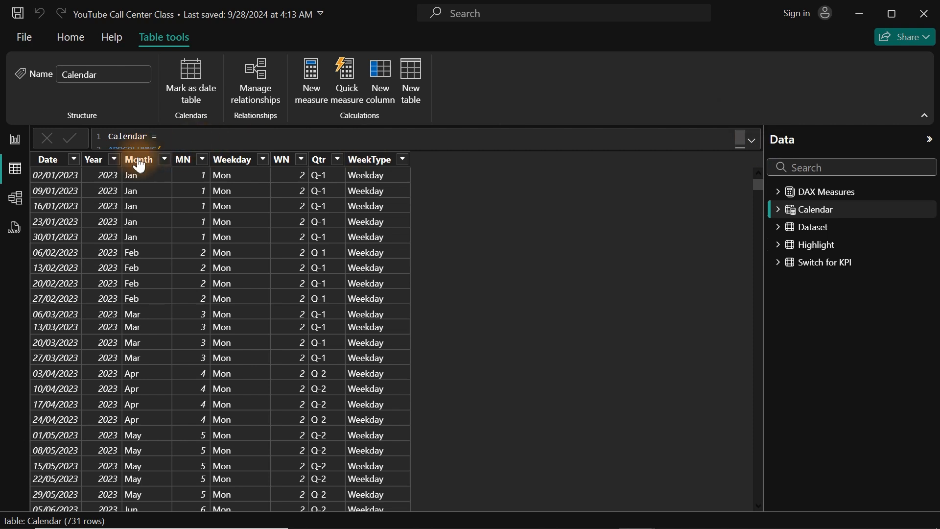
- Examine the Calendar table's full DAX formula, enlarged for reading, down to its closing line
{"action": "left_click", "coordinate": [752, 143]}
{"action": "left_click_drag", "start_coordinate": [313, 176], "coordinate": [335, 307]}
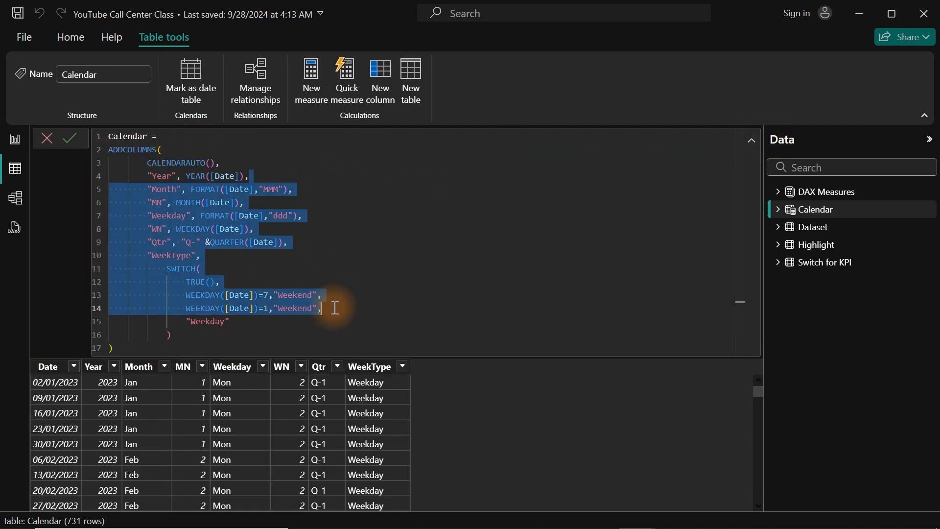
{"action": "scroll", "coordinate": [335, 308], "scroll_direction": "up", "scroll_amount": 5}
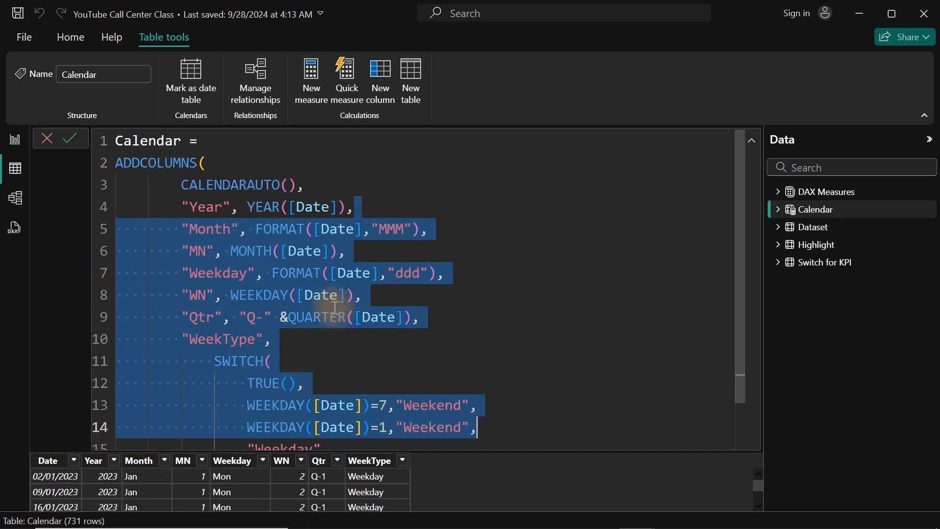
{"action": "left_click", "coordinate": [500, 271]}
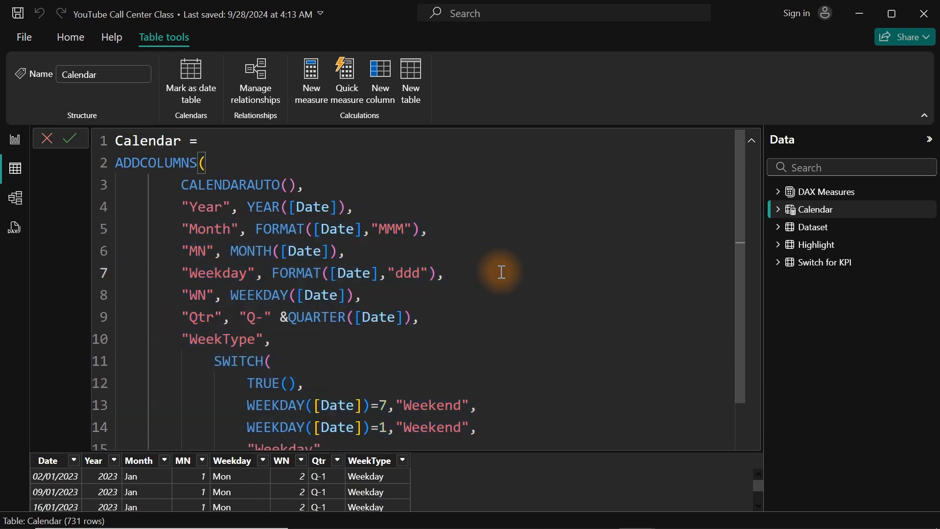
{"action": "key", "text": "Down"}
{"action": "key", "text": "Down"}
{"action": "key", "text": "Down"}
{"action": "key", "text": "Down"}
{"action": "key", "text": "Down"}
{"action": "key", "text": "Down"}
{"action": "key", "text": "Down"}
{"action": "key", "text": "Down"}
{"action": "key", "text": "Down"}
{"action": "key", "text": "Down"}
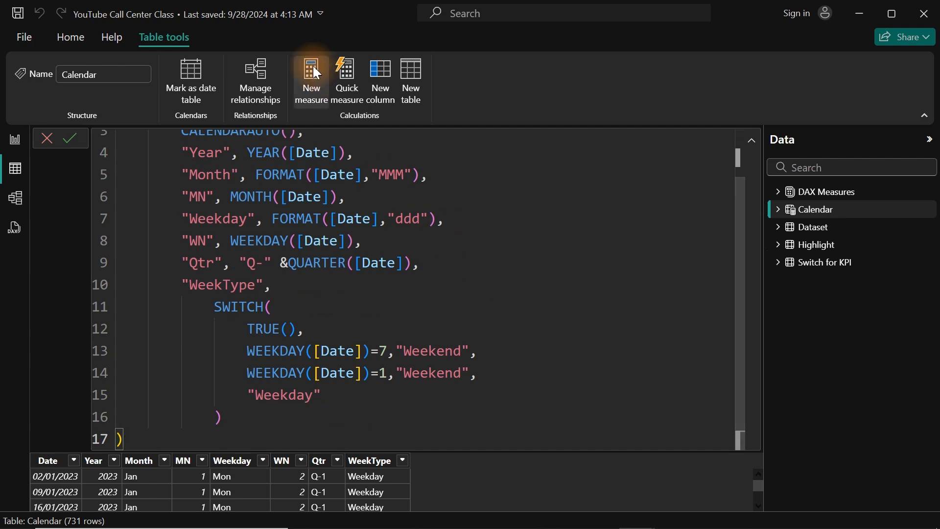
- Return to the report page and add the Calendar fields Year, MN, Qtr, Weekday and WeekType to the empty column chart
{"action": "left_click", "coordinate": [16, 147]}
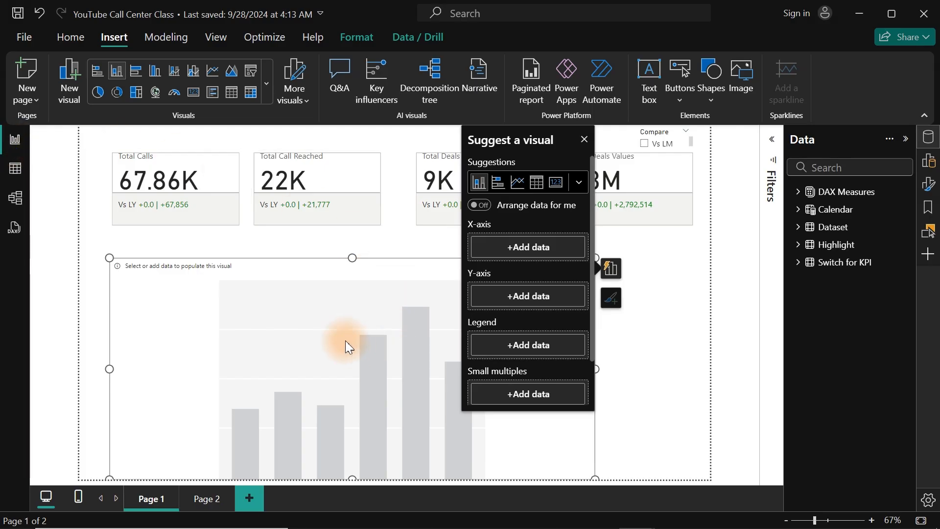
{"action": "left_click", "coordinate": [585, 140]}
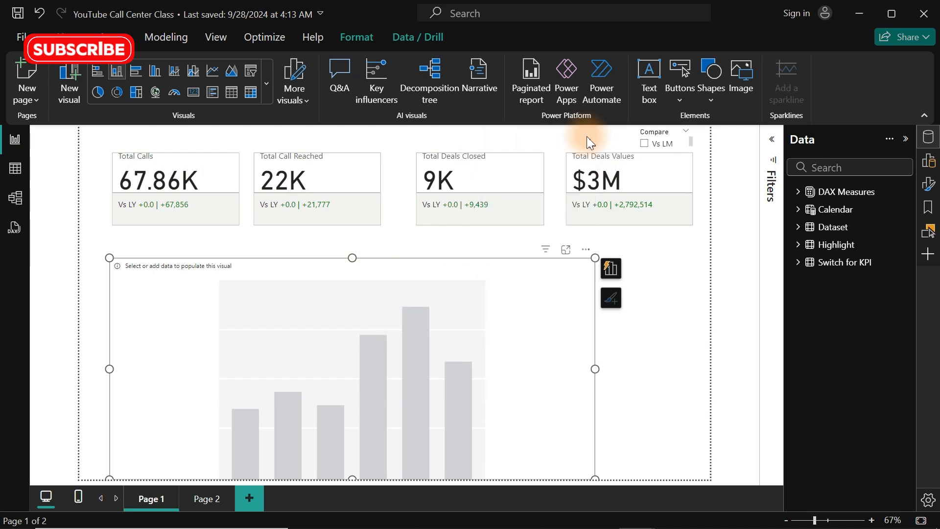
{"action": "left_click", "coordinate": [798, 210]}
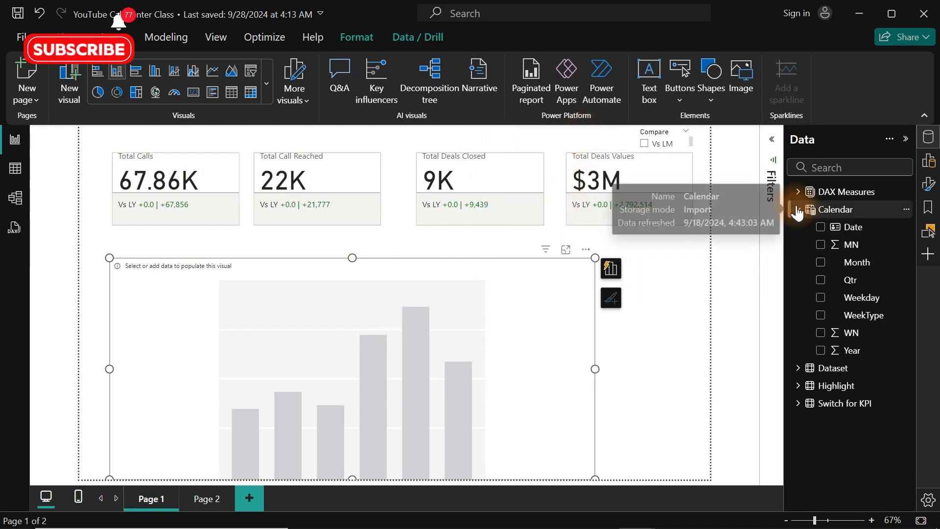
{"action": "left_click", "coordinate": [822, 350]}
{"action": "left_click", "coordinate": [821, 244]}
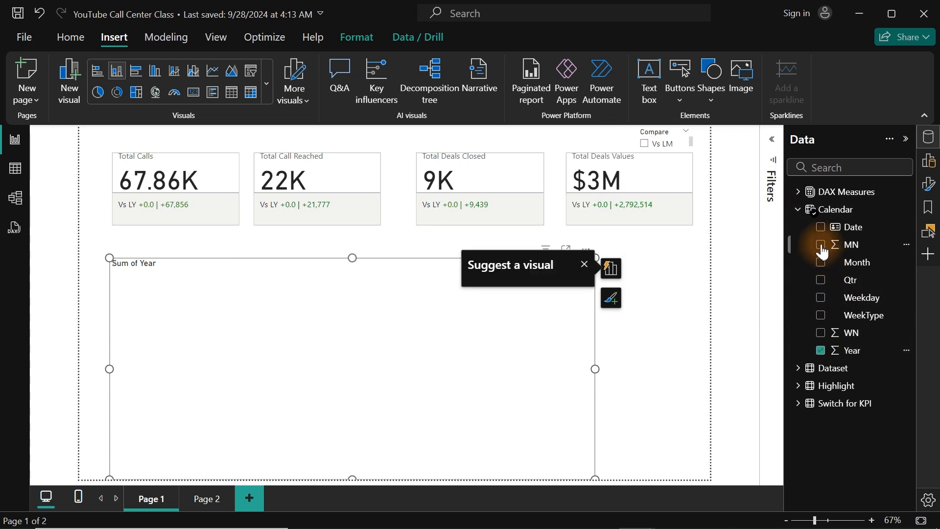
{"action": "left_click", "coordinate": [821, 281]}
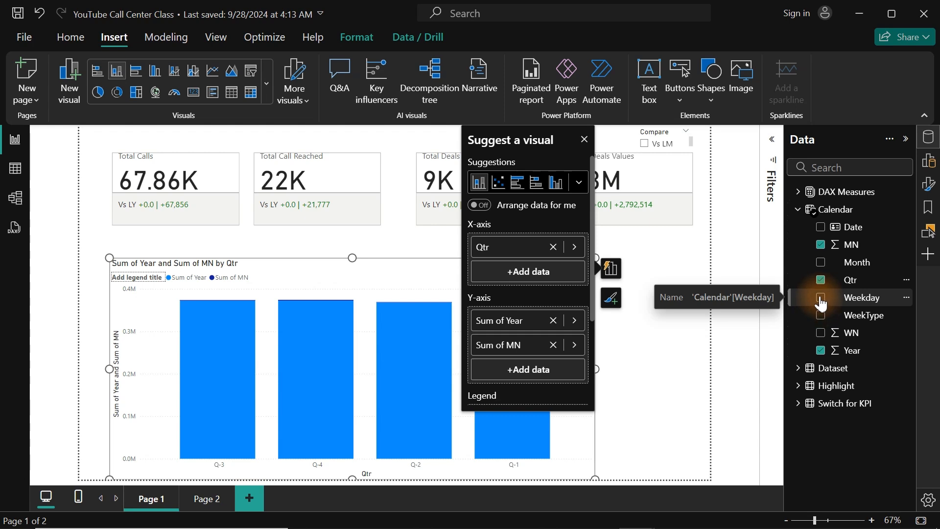
{"action": "left_click", "coordinate": [821, 298]}
{"action": "left_click", "coordinate": [820, 316]}
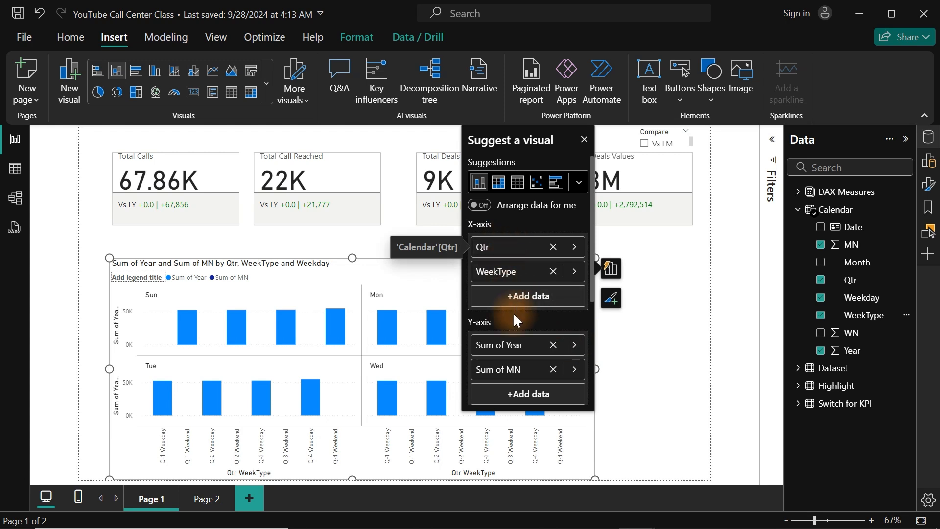
- Move Year and MN from the chart's Y-axis and Weekday from its small multiples to the X-axis
{"action": "left_click_drag", "start_coordinate": [510, 344], "coordinate": [529, 284]}
{"action": "left_click_drag", "start_coordinate": [530, 293], "coordinate": [532, 294]}
{"action": "left_click_drag", "start_coordinate": [532, 369], "coordinate": [531, 323]}
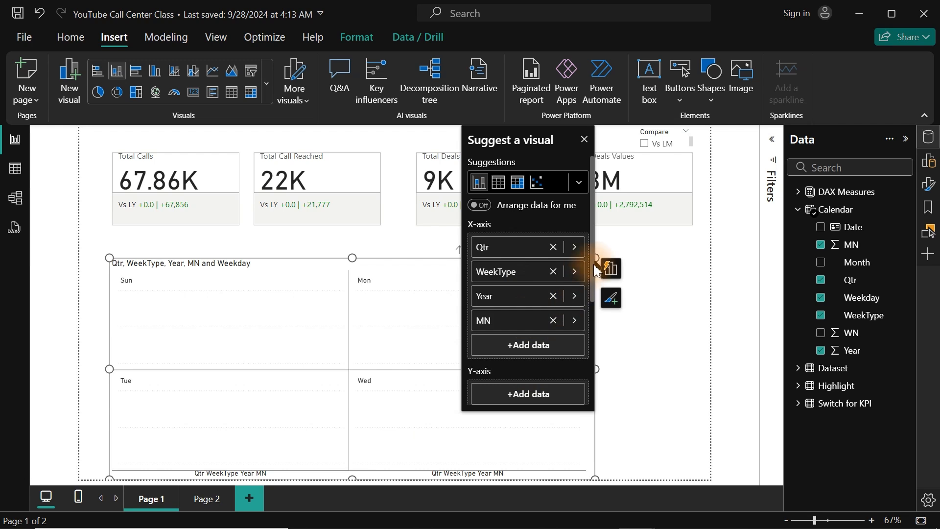
{"action": "left_click_drag", "start_coordinate": [593, 271], "coordinate": [598, 368]}
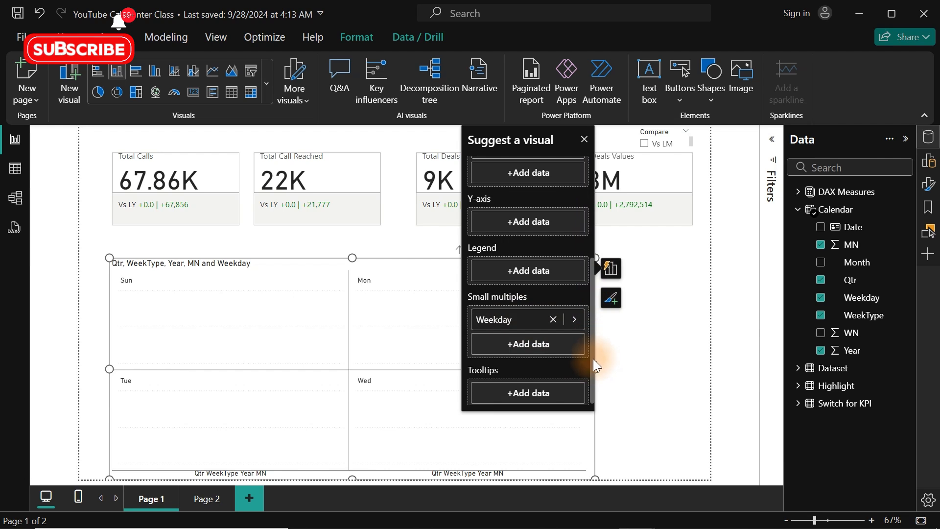
{"action": "left_click_drag", "start_coordinate": [591, 358], "coordinate": [588, 314]}
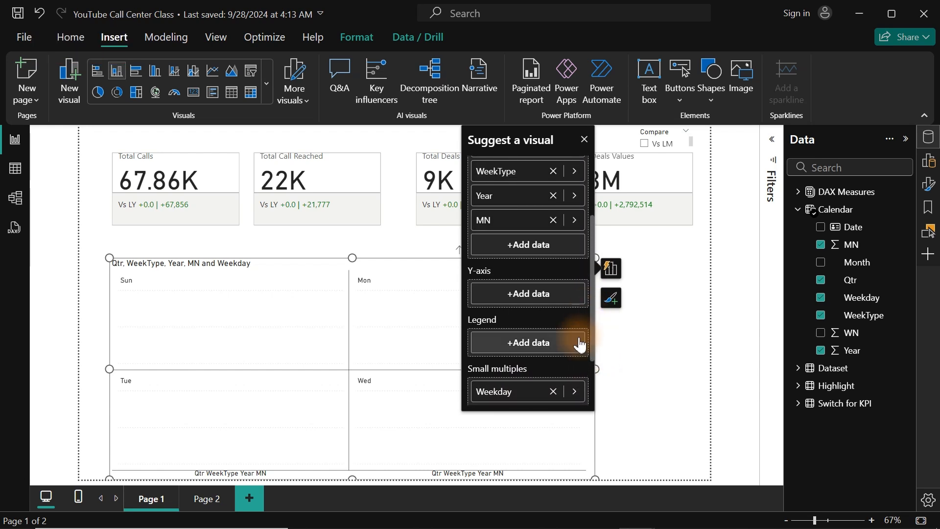
{"action": "left_click_drag", "start_coordinate": [527, 400], "coordinate": [531, 244]}
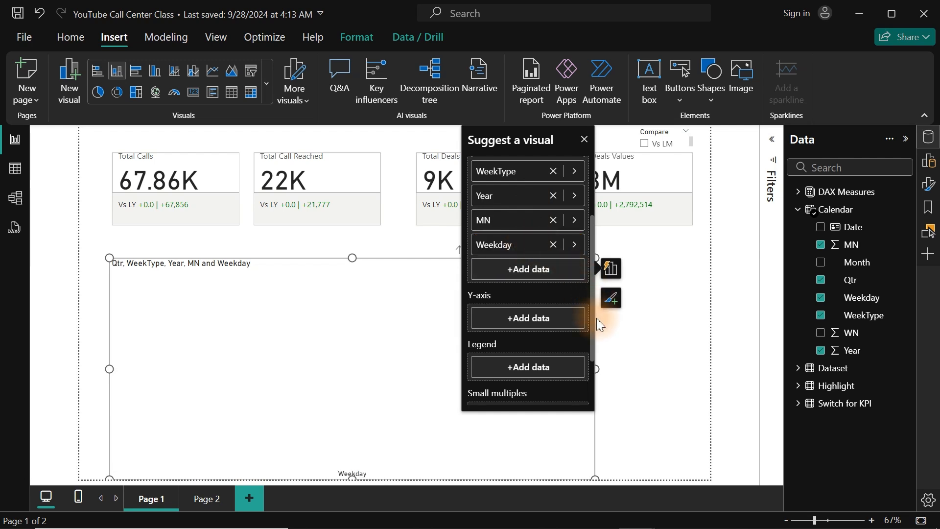
{"action": "left_click_drag", "start_coordinate": [592, 328], "coordinate": [588, 272]}
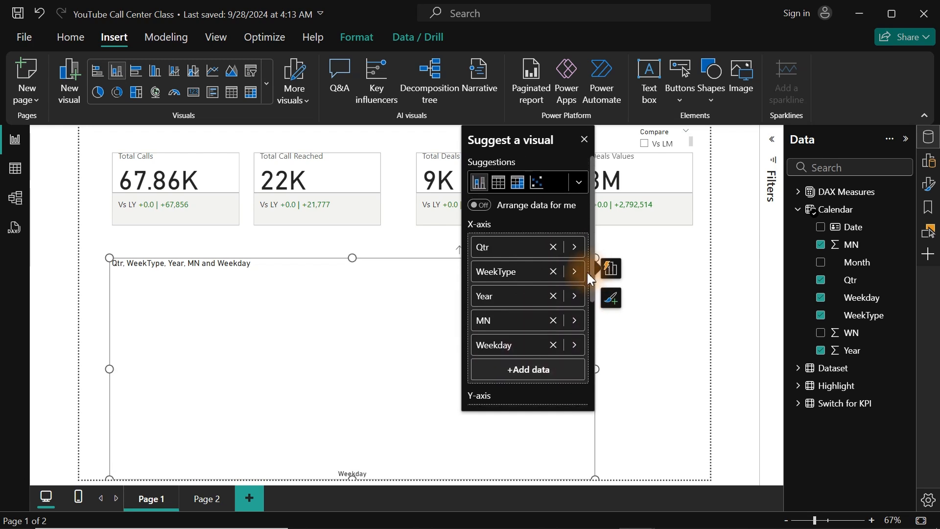
- Remove the MN and Weekday fields from the chart's X-axis
{"action": "left_click", "coordinate": [575, 321]}
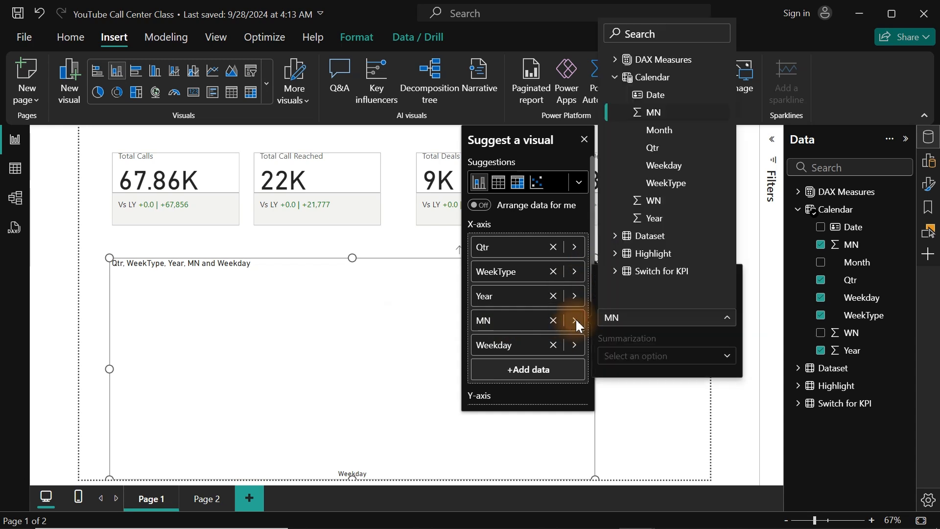
{"action": "left_click", "coordinate": [645, 321]}
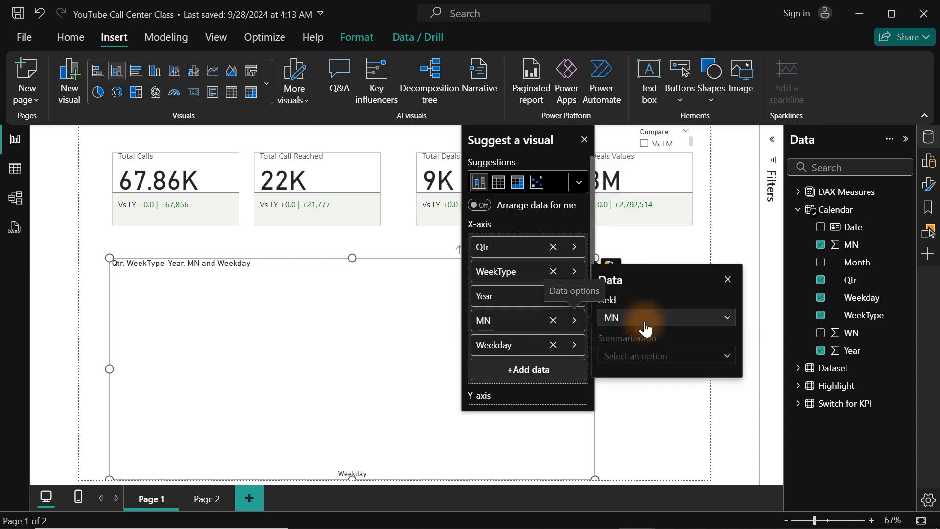
{"action": "left_click", "coordinate": [645, 323]}
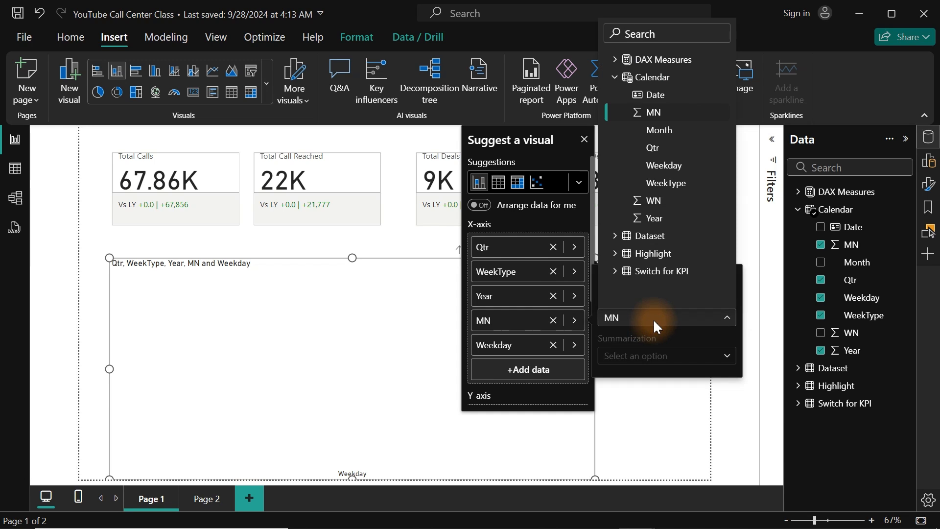
{"action": "left_click", "coordinate": [552, 324]}
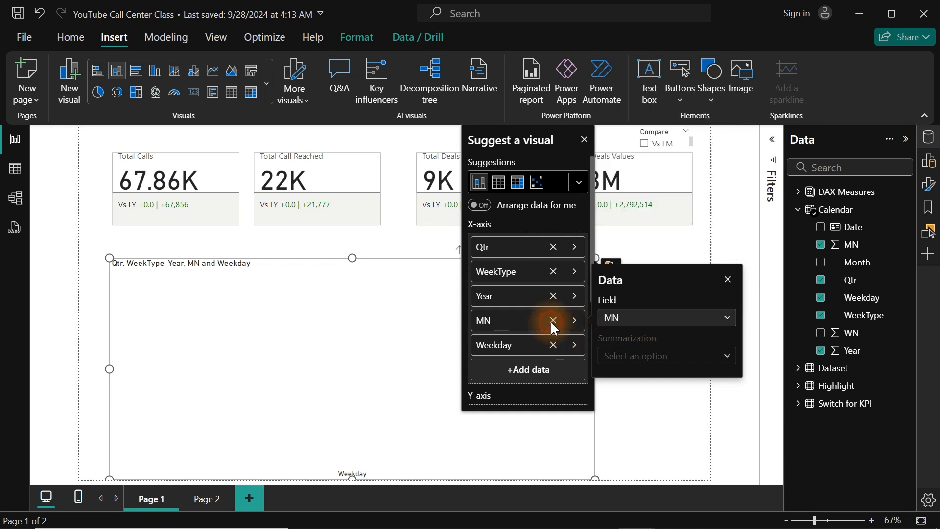
{"action": "left_click", "coordinate": [553, 321]}
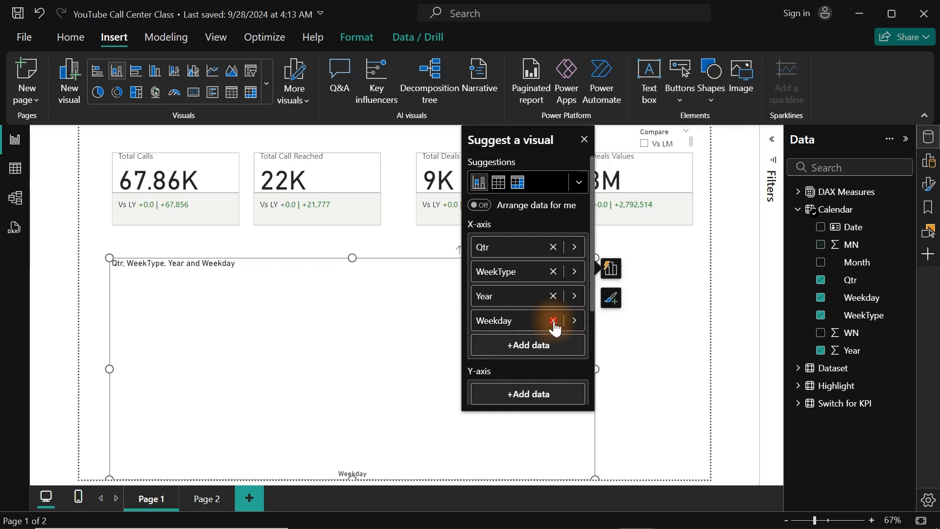
{"action": "left_click", "coordinate": [553, 321]}
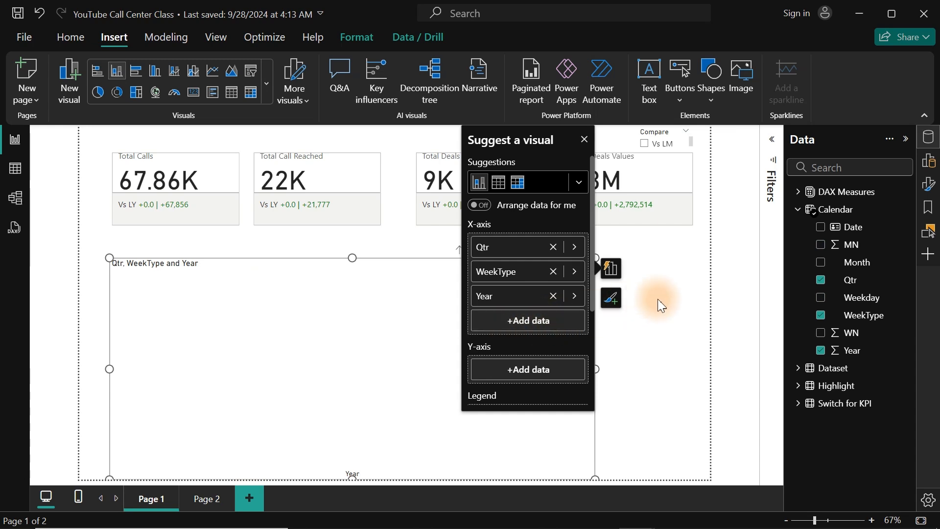
- Add Weekday below Year and Month above Qtr in the chart's X-axis fields
{"action": "left_click", "coordinate": [821, 298]}
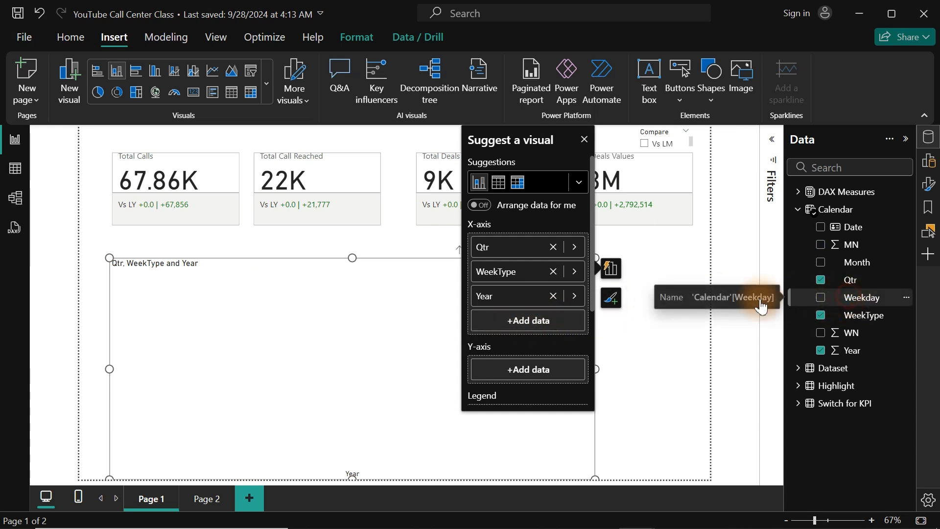
{"action": "left_click_drag", "start_coordinate": [822, 299], "coordinate": [540, 324]}
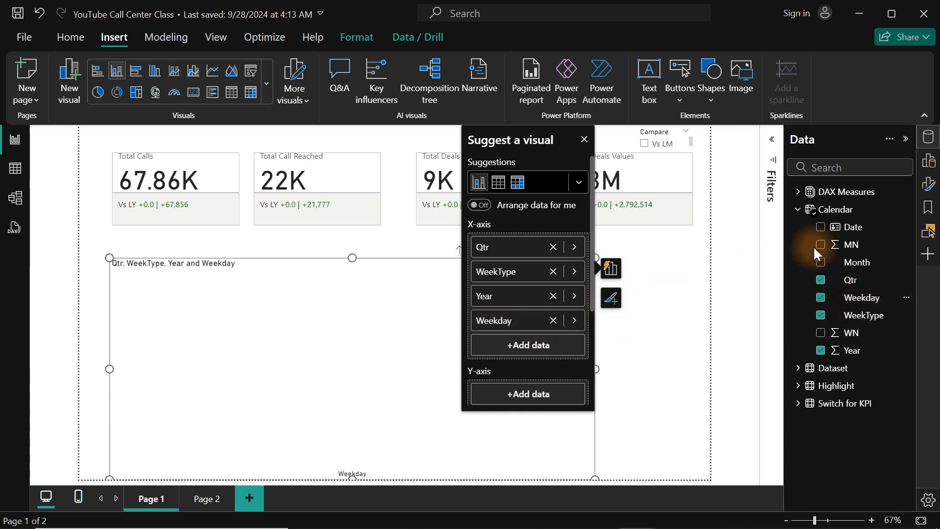
{"action": "left_click_drag", "start_coordinate": [856, 265], "coordinate": [528, 240]}
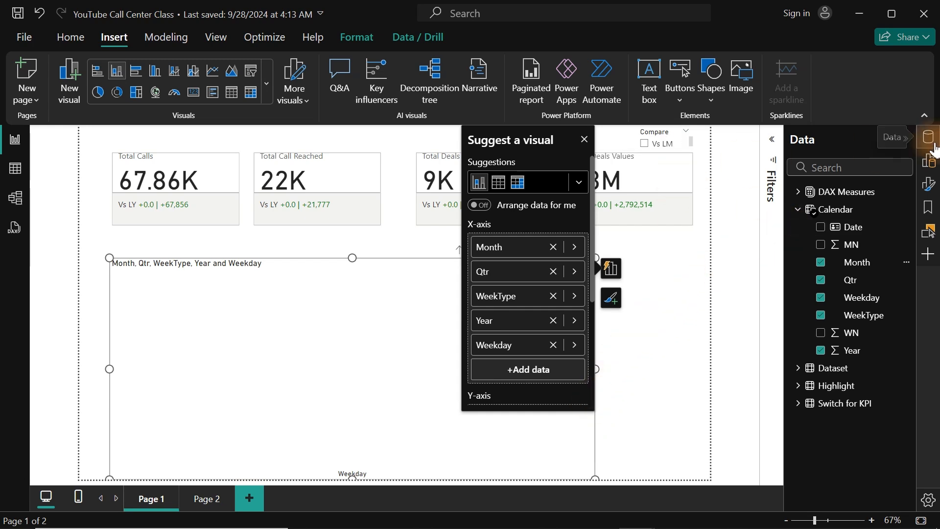
- Add the Total Calls measure from the Total Calls folder of DAX Measures to the column chart
{"action": "left_click", "coordinate": [798, 208]}
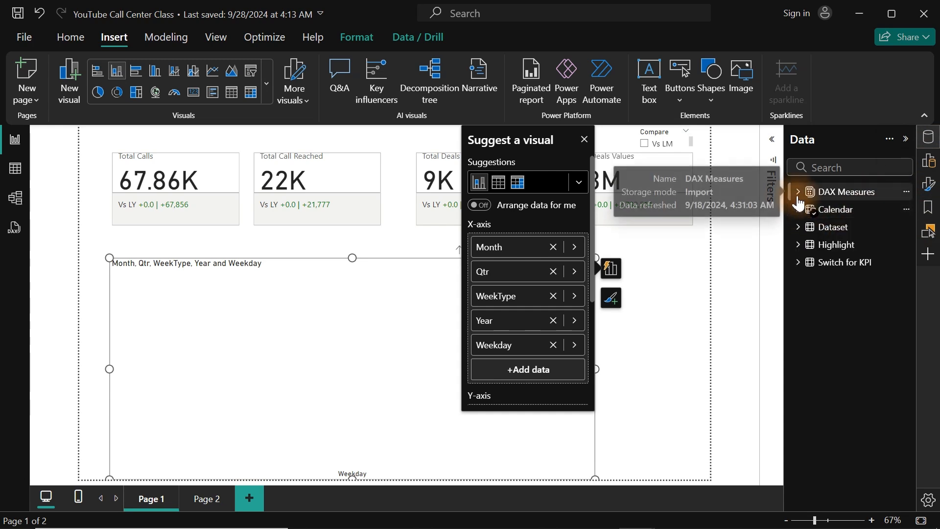
{"action": "left_click", "coordinate": [798, 192]}
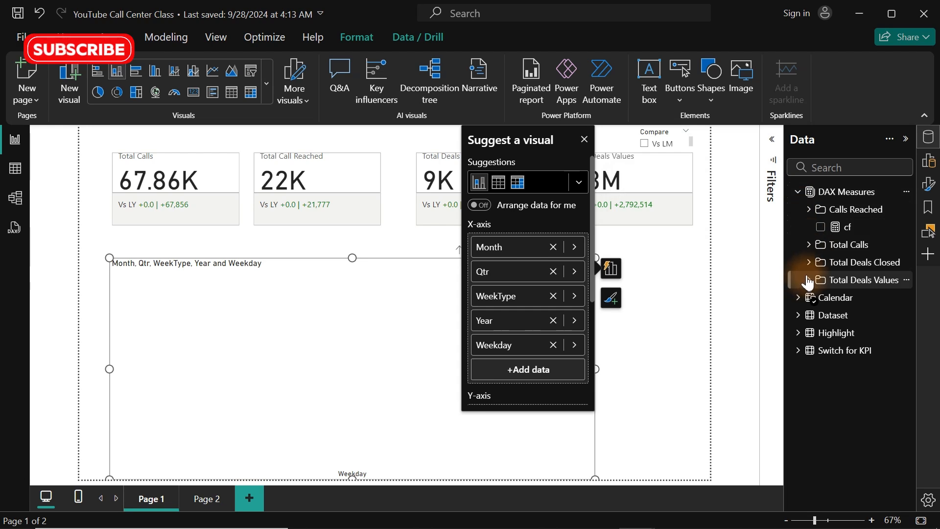
{"action": "left_click", "coordinate": [809, 210]}
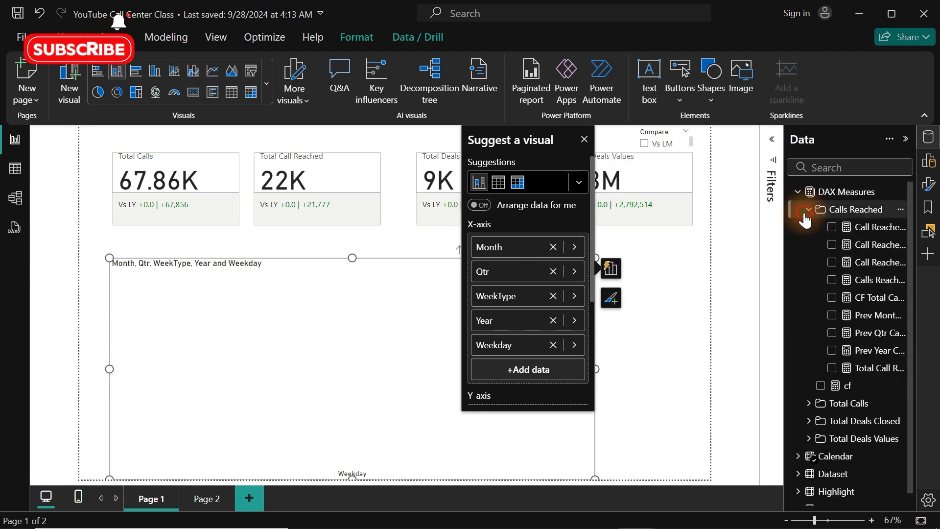
{"action": "left_click", "coordinate": [809, 210]}
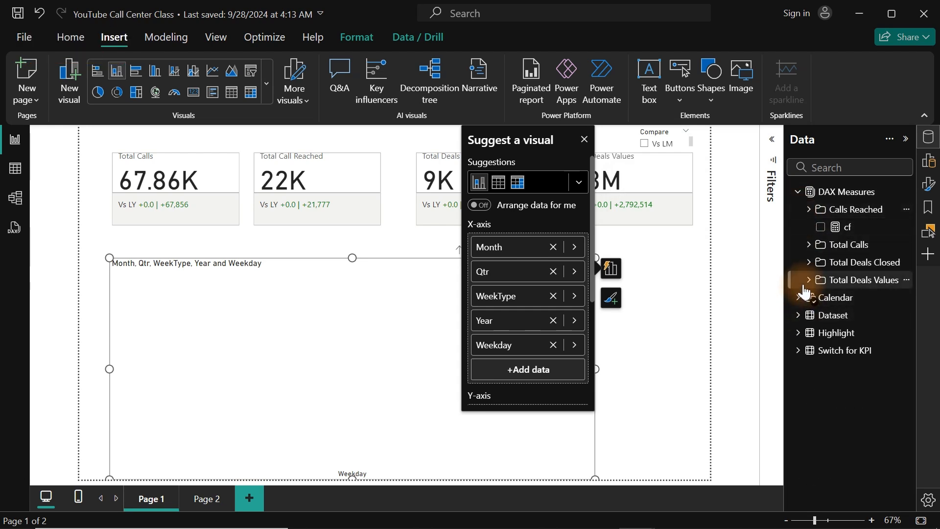
{"action": "left_click", "coordinate": [808, 245]}
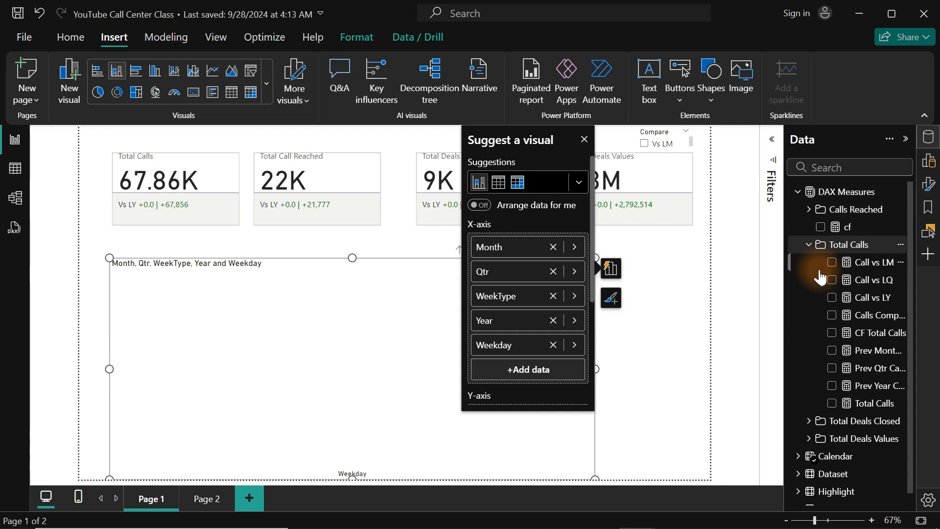
{"action": "left_click", "coordinate": [831, 404]}
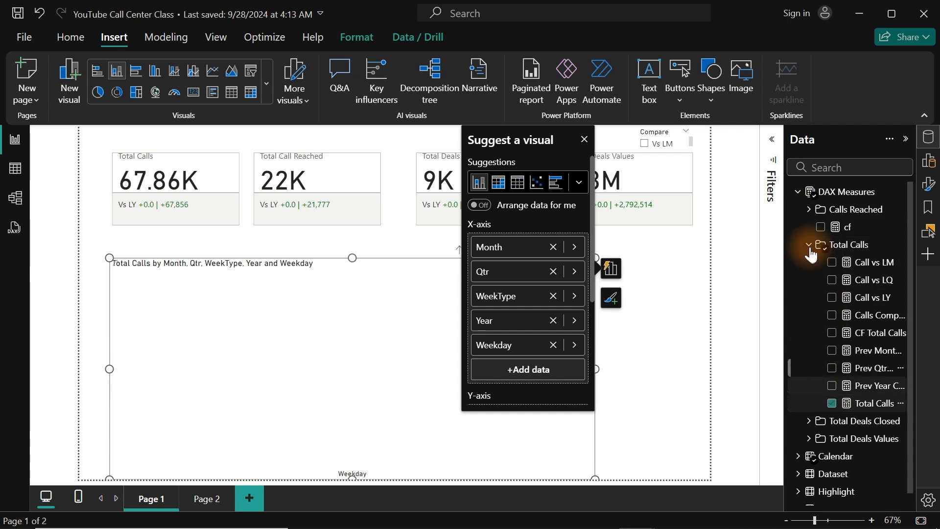
{"action": "left_click", "coordinate": [809, 244]}
- Add the Total Call Reached measure from the Calls Reached folder to the chart and display the chart in focus mode
{"action": "left_click", "coordinate": [809, 209]}
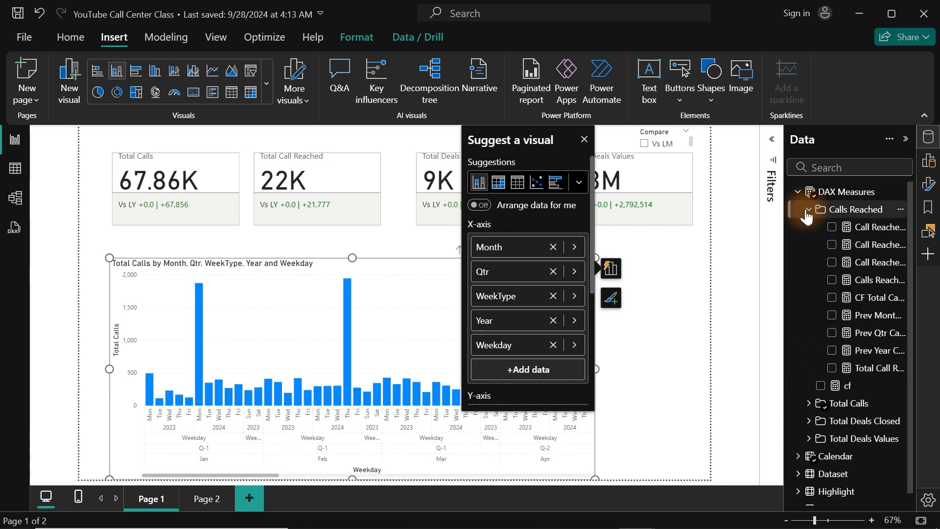
{"action": "left_click", "coordinate": [832, 368]}
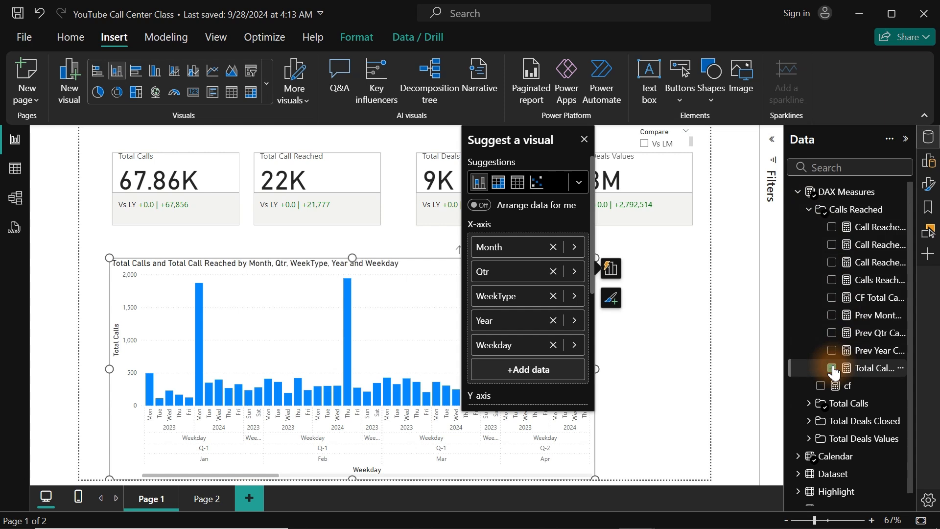
{"action": "left_click", "coordinate": [809, 211]}
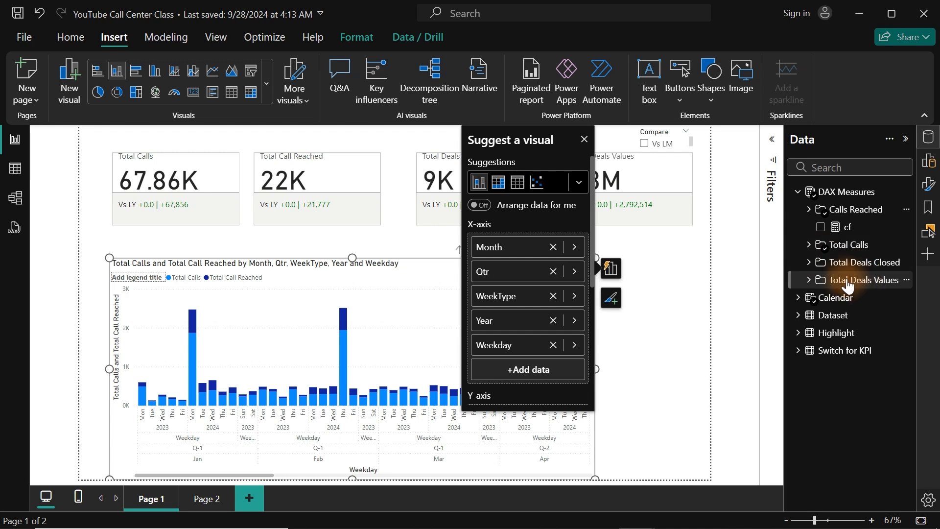
{"action": "left_click", "coordinate": [583, 140]}
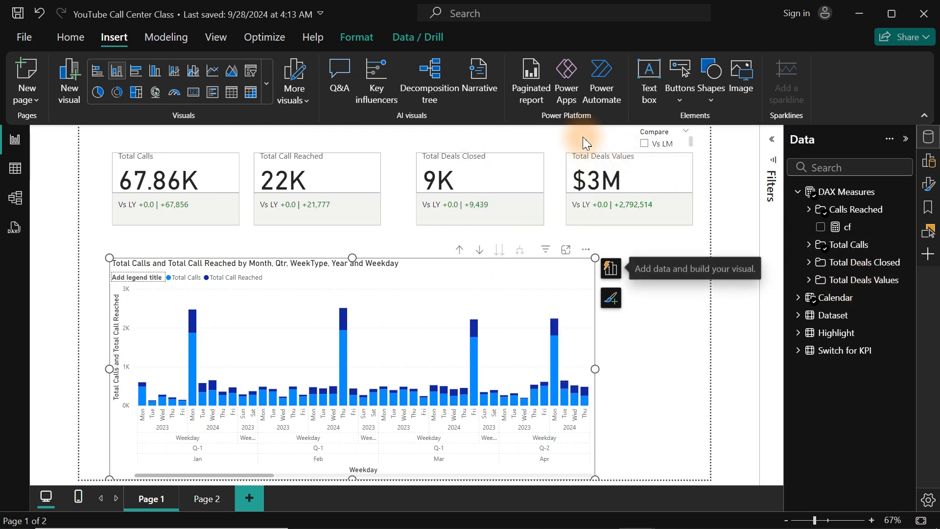
{"action": "left_click", "coordinate": [565, 251]}
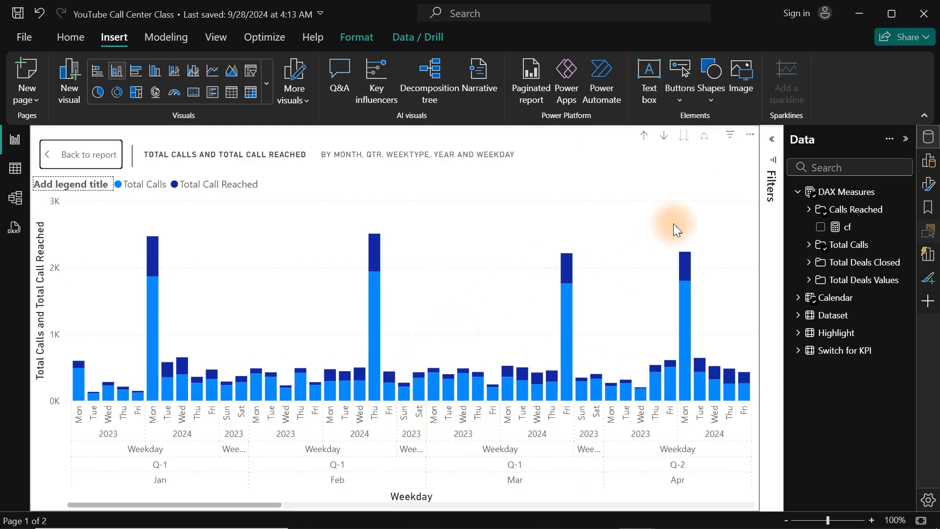
- Drill the column chart up to the Month level
{"action": "left_click", "coordinate": [644, 136]}
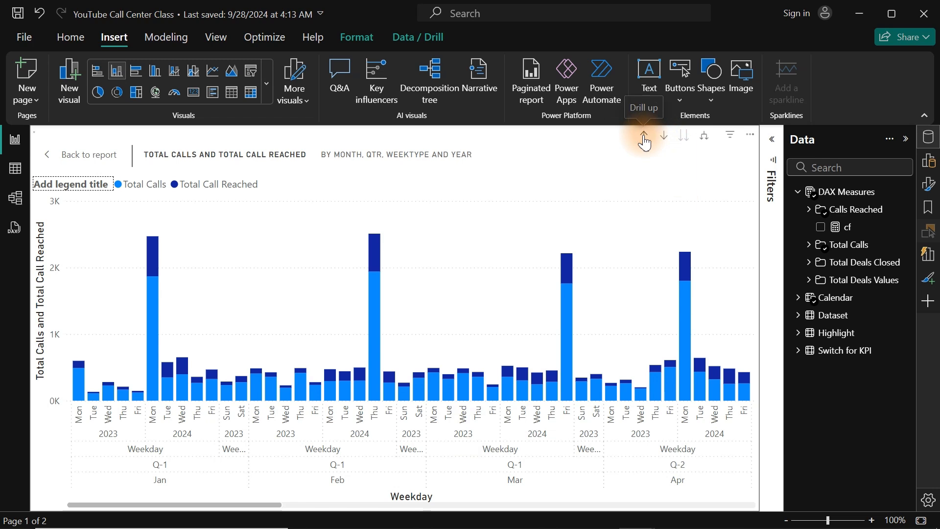
{"action": "left_click", "coordinate": [644, 136]}
{"action": "left_click", "coordinate": [644, 137]}
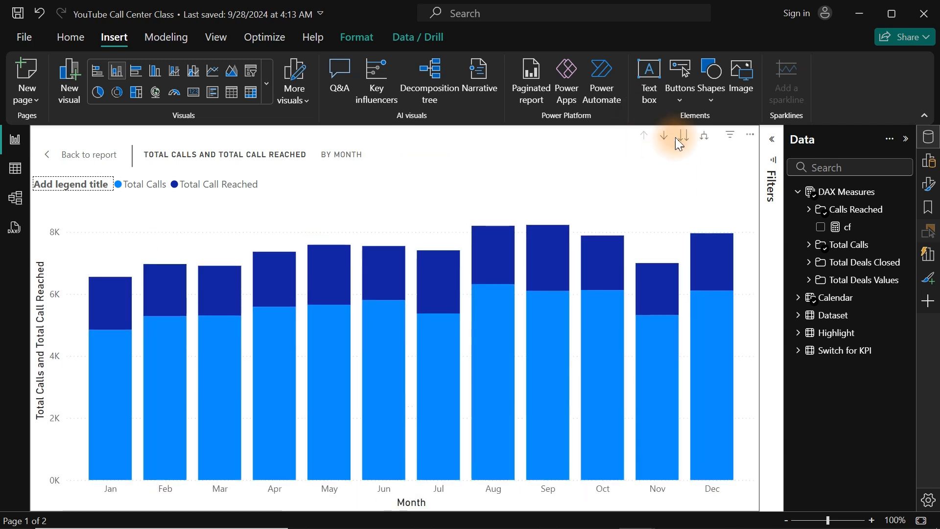
- Advance the chart through its hierarchy levels to Weekday, and return from focus mode to the report page
{"action": "left_click", "coordinate": [684, 136]}
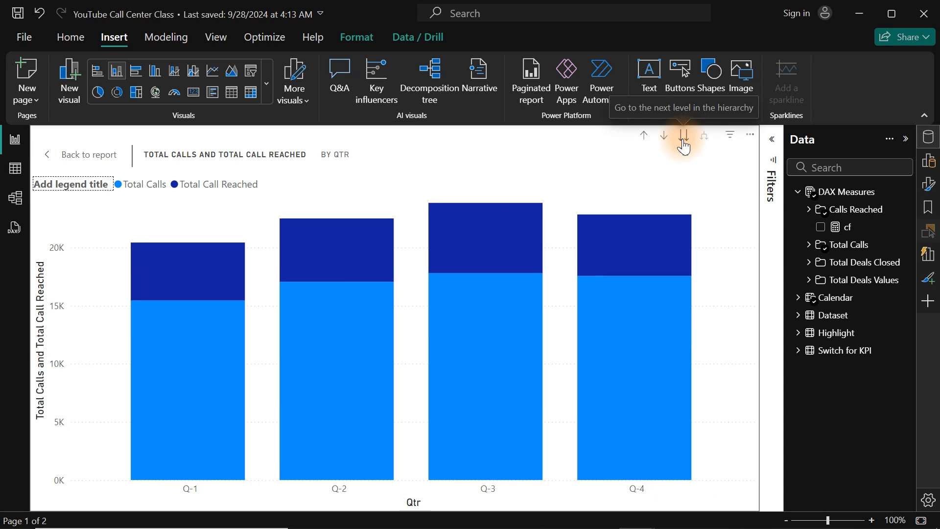
{"action": "left_click", "coordinate": [684, 136]}
{"action": "left_click", "coordinate": [683, 136]}
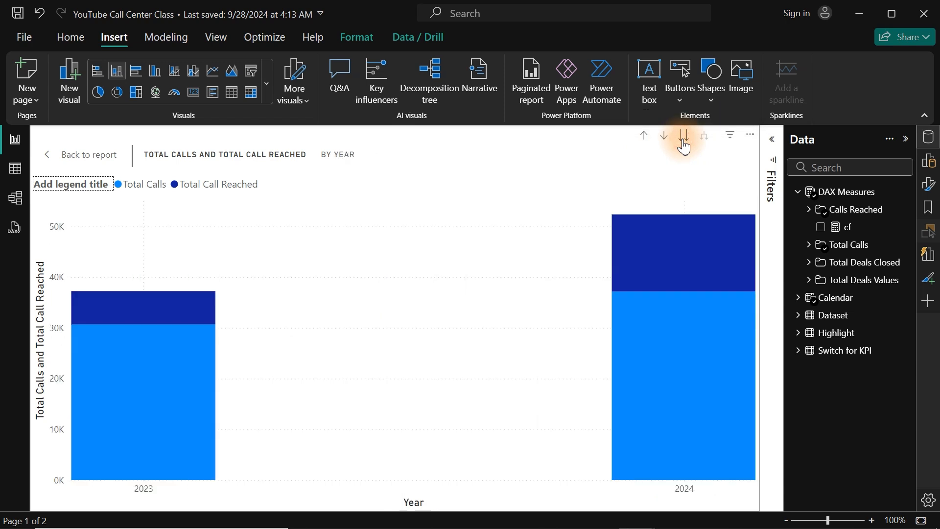
{"action": "left_click", "coordinate": [683, 142]}
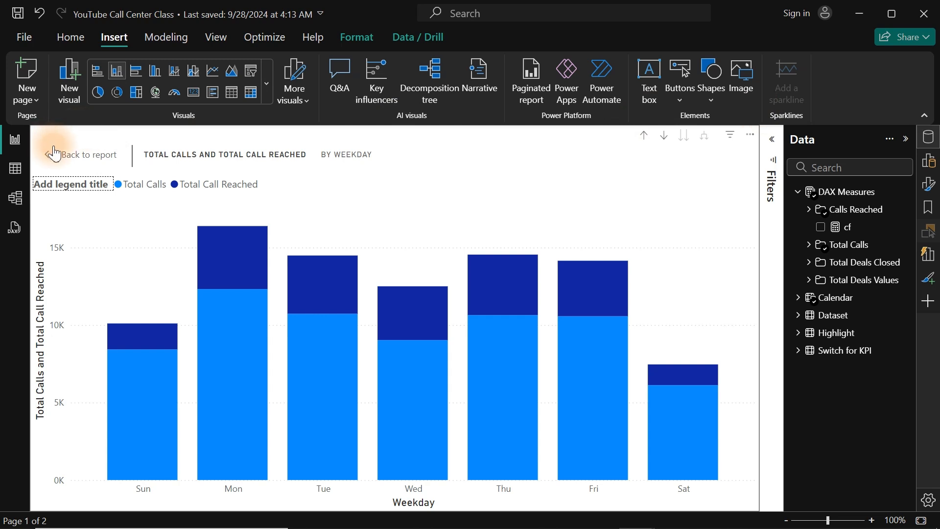
{"action": "left_click", "coordinate": [69, 158]}
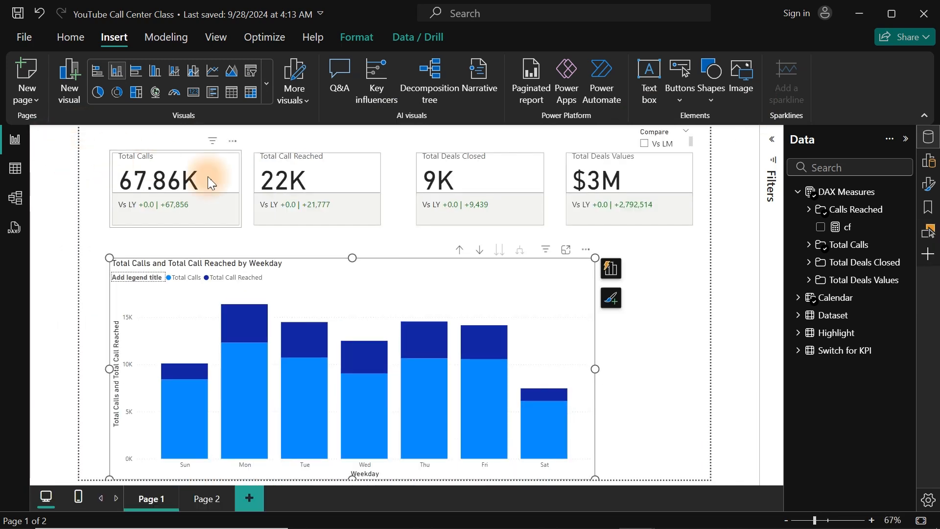
{"action": "left_click", "coordinate": [323, 242]}
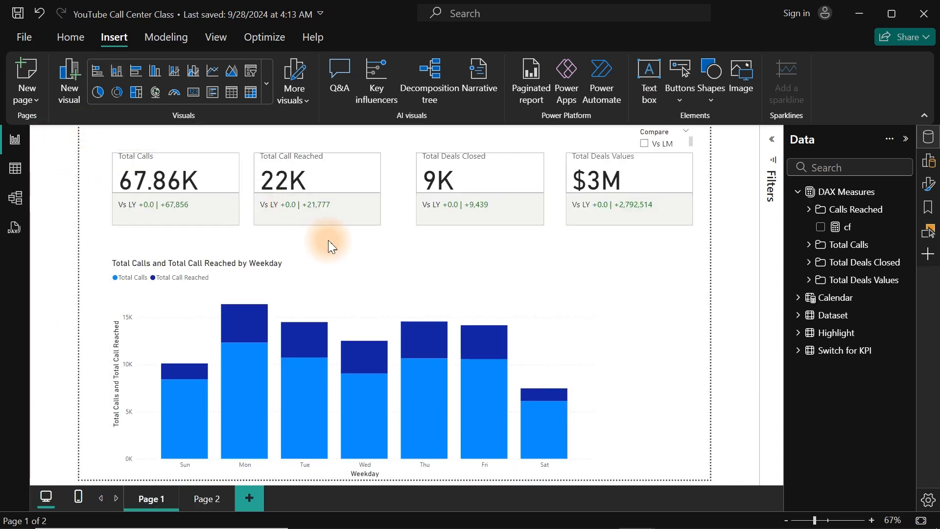
- Start a new fields parameter and name it Switch Measures
{"action": "left_click", "coordinate": [177, 42]}
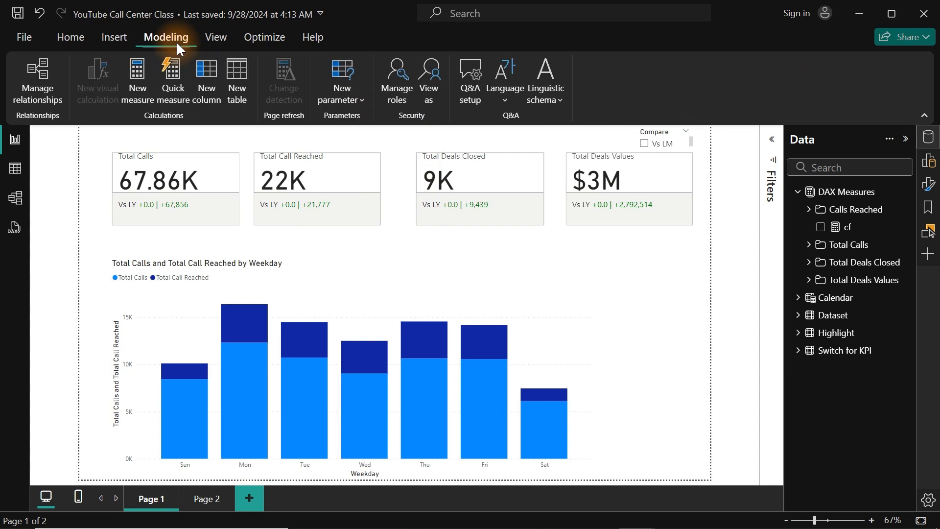
{"action": "left_click", "coordinate": [357, 104]}
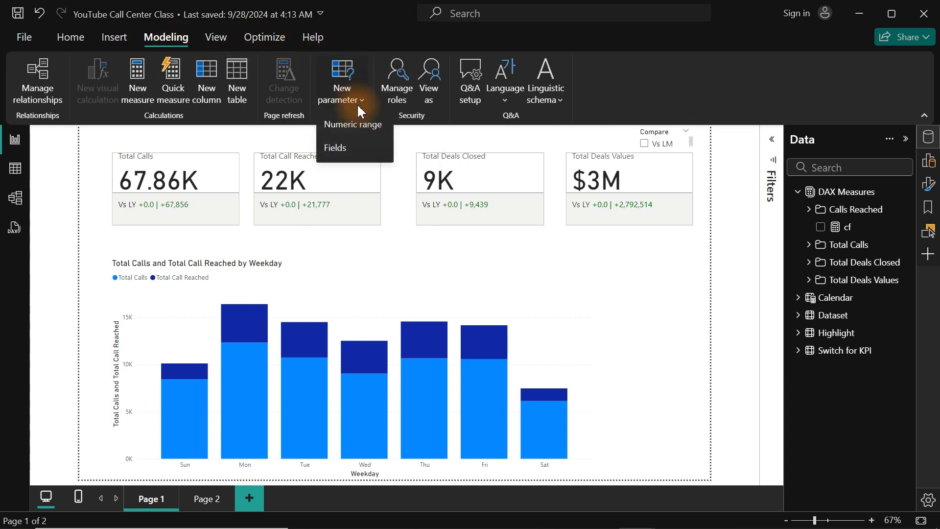
{"action": "left_click", "coordinate": [333, 143]}
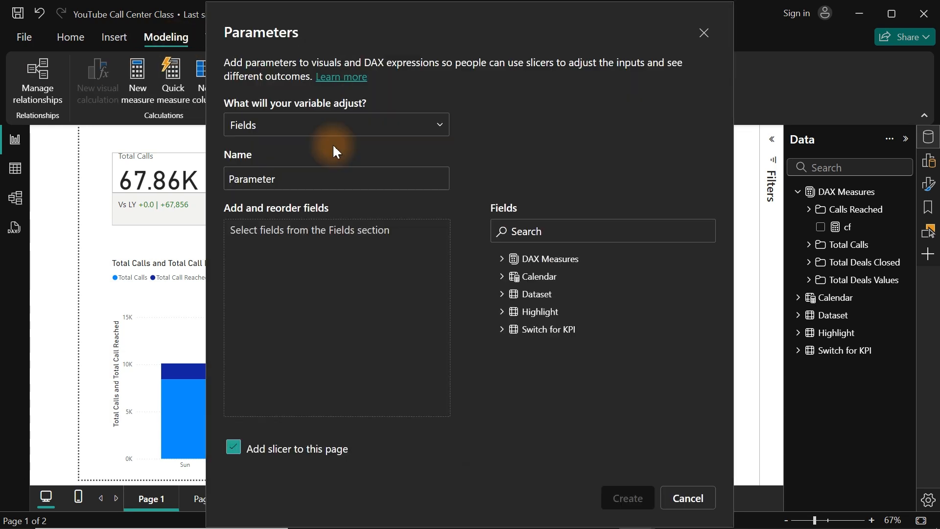
{"action": "left_click", "coordinate": [301, 185]}
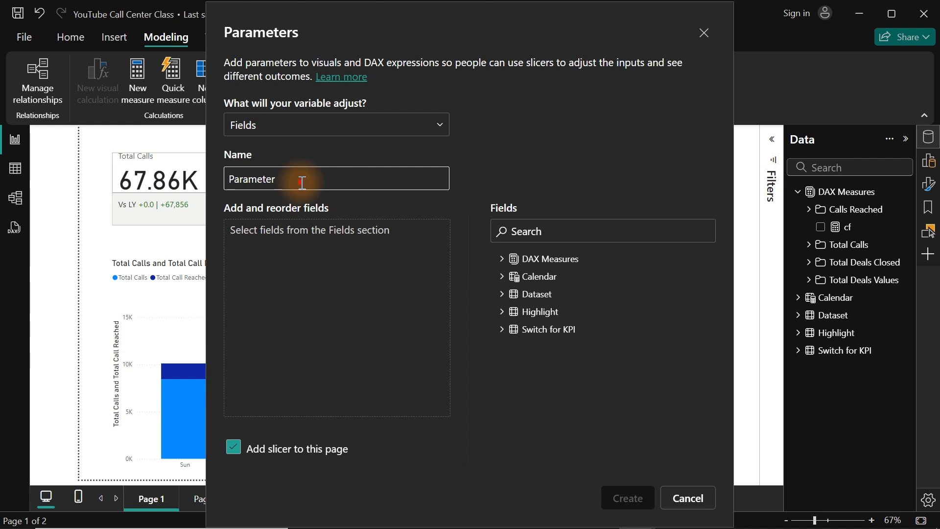
{"action": "left_click_drag", "start_coordinate": [302, 182], "coordinate": [199, 184]}
{"action": "type", "text": "Sw"}
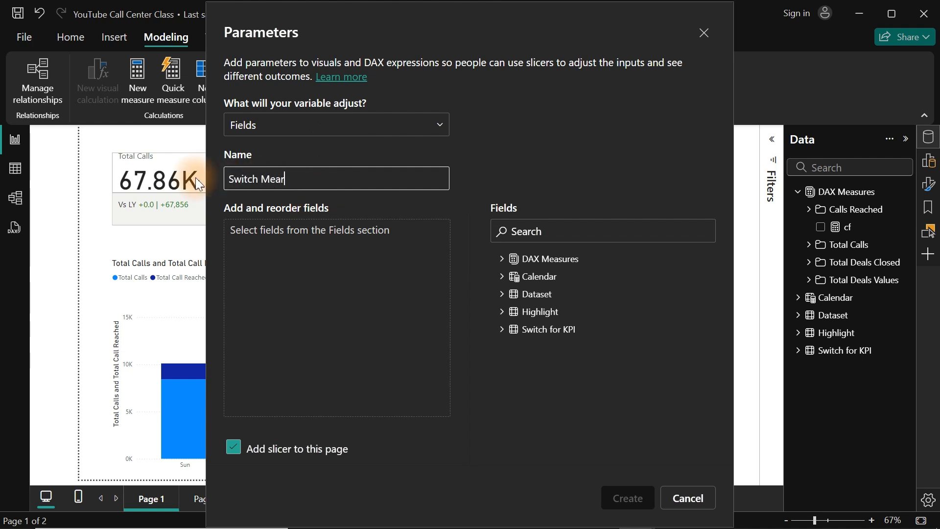
{"action": "type", "text": "itch Measures"}
{"action": "left_click", "coordinate": [299, 254]}
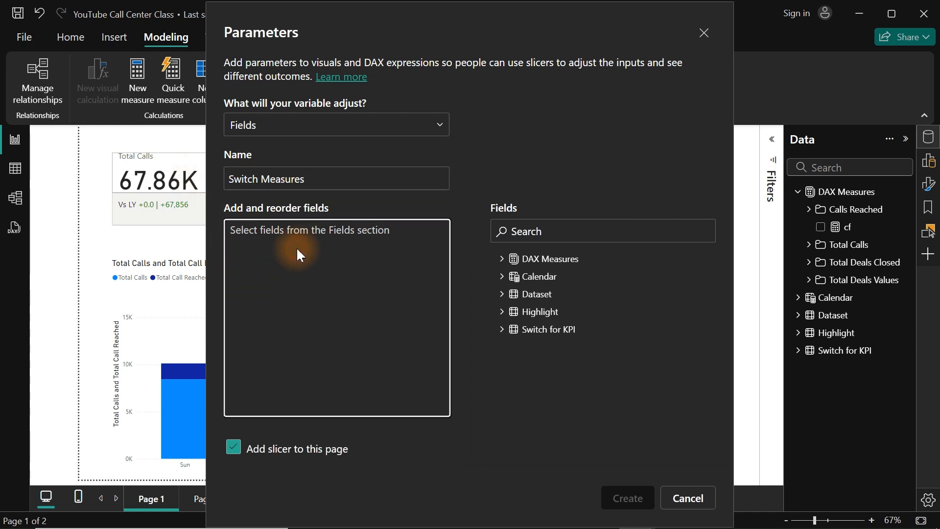
- Add the Total Calls measure from the Total Calls folder of DAX Measures to the parameter
{"action": "left_click", "coordinate": [501, 259]}
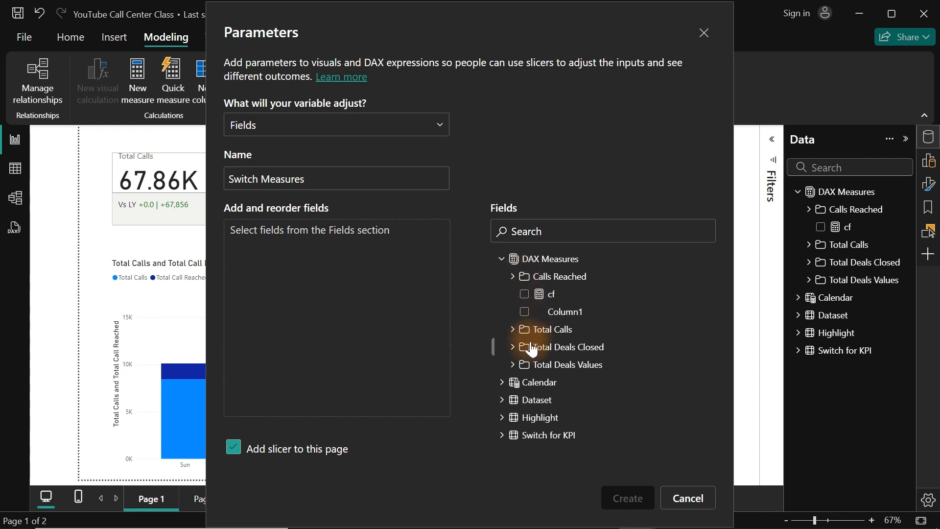
{"action": "left_click", "coordinate": [512, 277]}
{"action": "left_click", "coordinate": [512, 277]}
{"action": "left_click", "coordinate": [512, 277]}
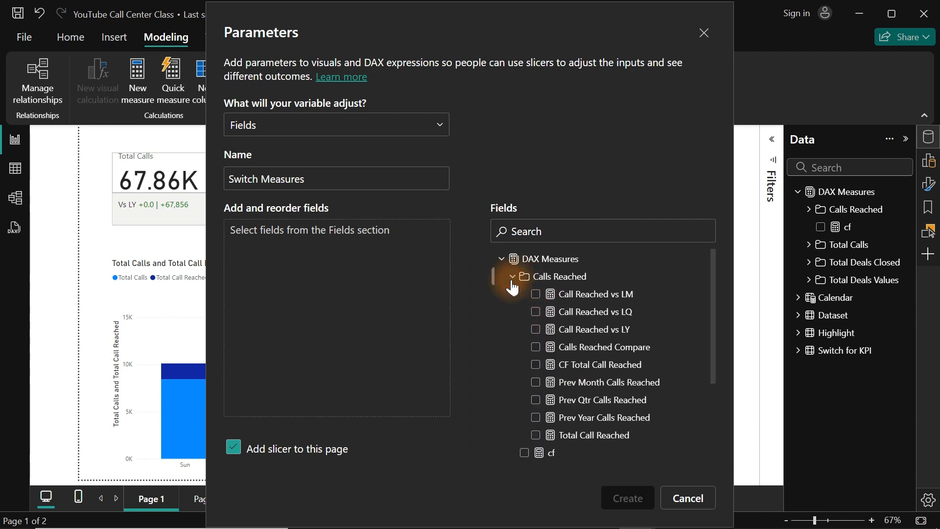
{"action": "left_click", "coordinate": [512, 277]}
{"action": "left_click", "coordinate": [512, 329]}
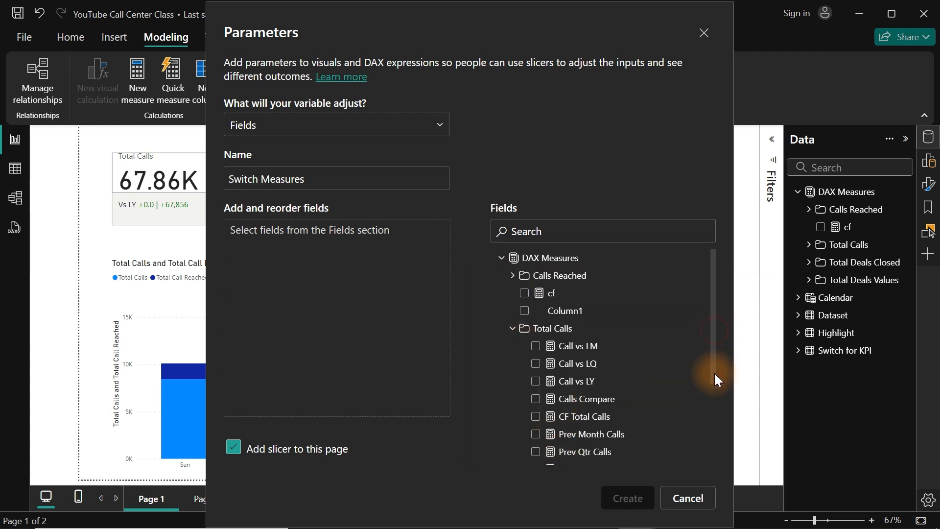
{"action": "scroll", "coordinate": [705, 382], "scroll_direction": "down", "scroll_amount": 3}
{"action": "left_click", "coordinate": [535, 400]}
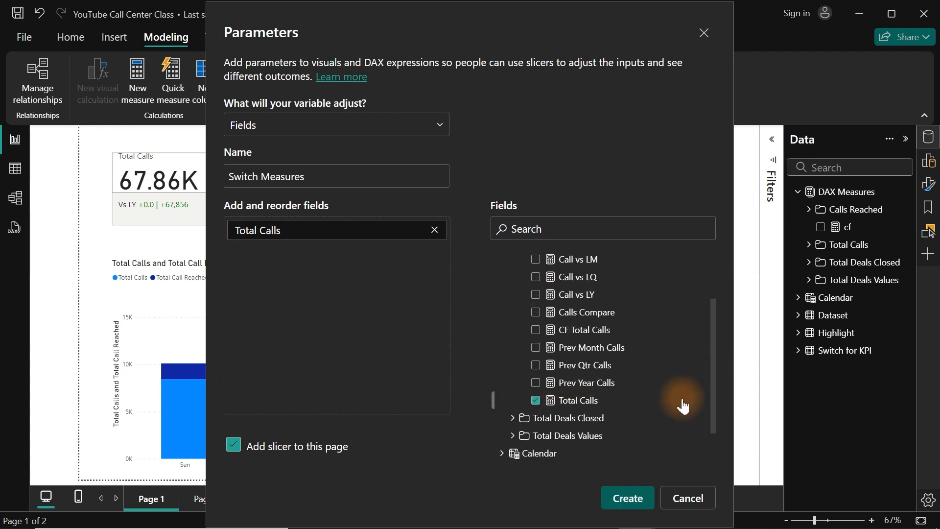
- Add the Total Call Reached measure from the Calls Reached folder to the parameter
{"action": "left_click_drag", "start_coordinate": [712, 387], "coordinate": [713, 319]}
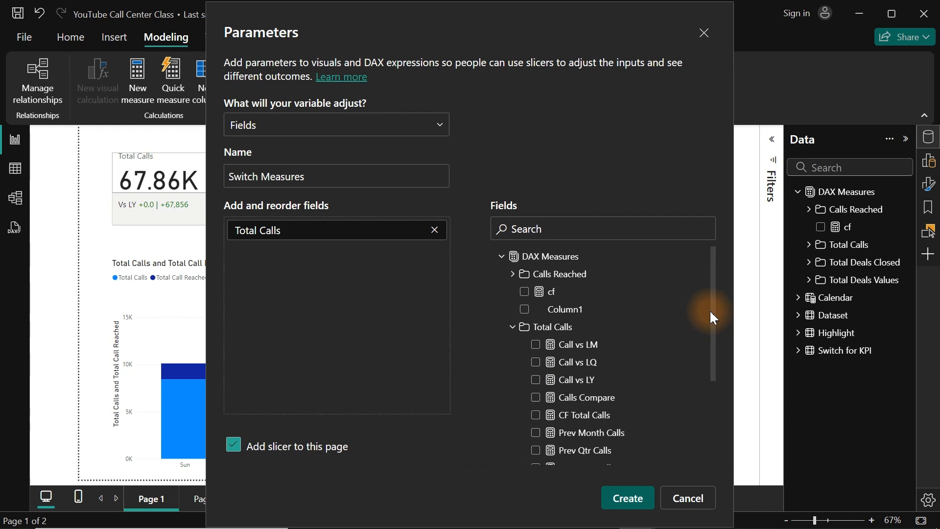
{"action": "left_click", "coordinate": [512, 326]}
{"action": "left_click", "coordinate": [512, 274]}
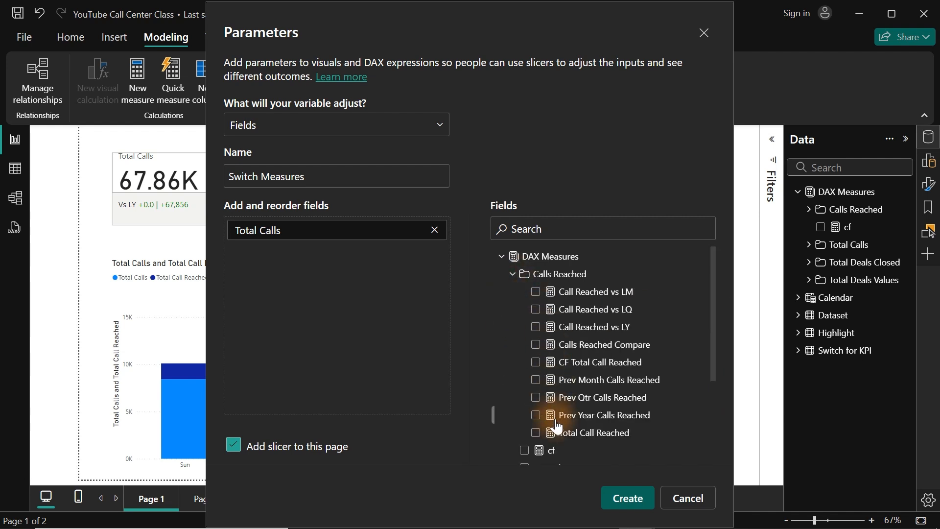
{"action": "left_click", "coordinate": [537, 434]}
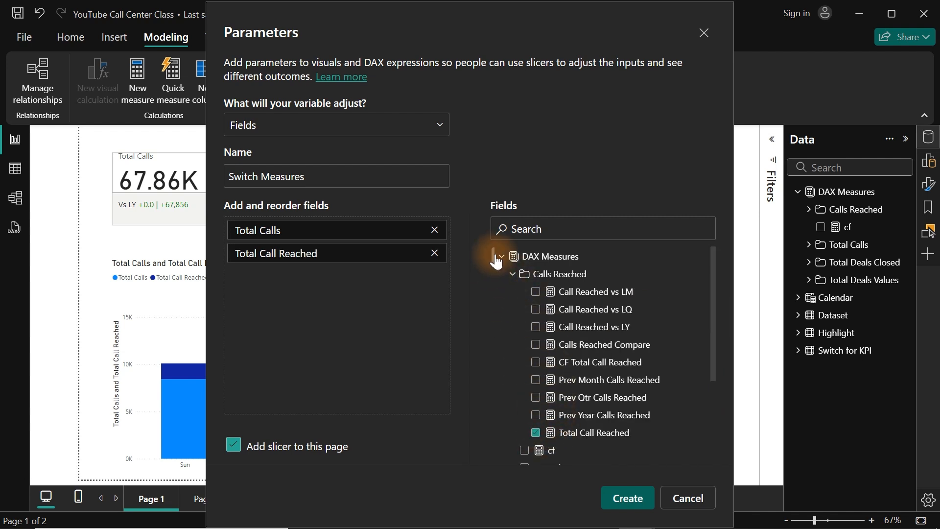
{"action": "left_click", "coordinate": [512, 274]}
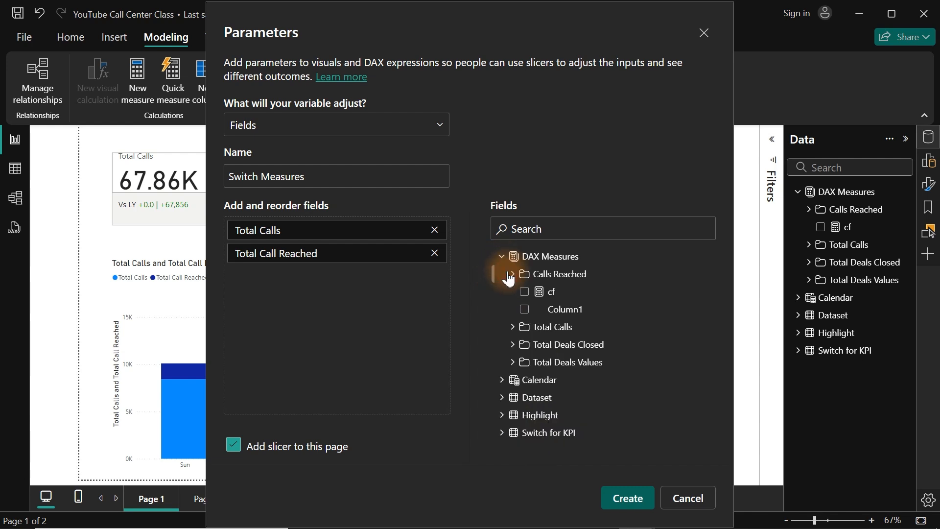
- Add the Total Deals Closed measure from the Total Deals Closed folder to the parameter
{"action": "left_click", "coordinate": [512, 344]}
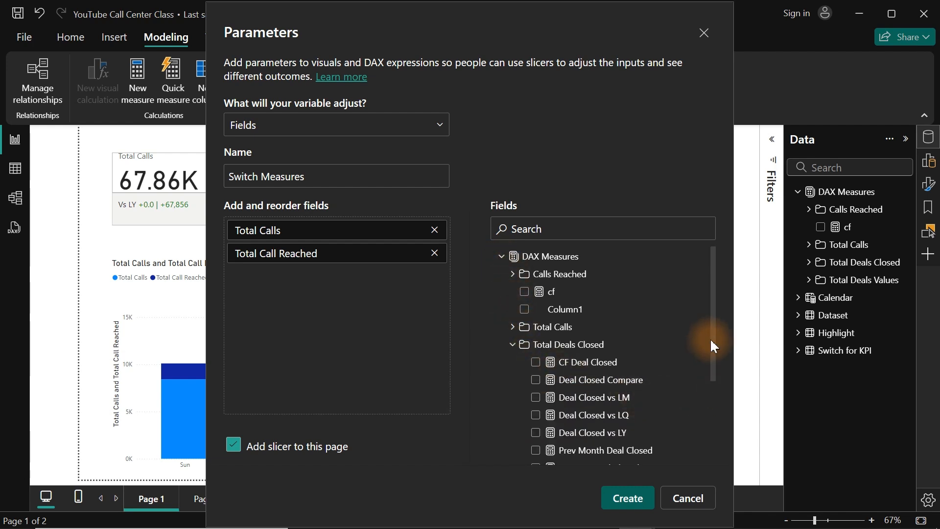
{"action": "left_click_drag", "start_coordinate": [713, 339], "coordinate": [698, 400]}
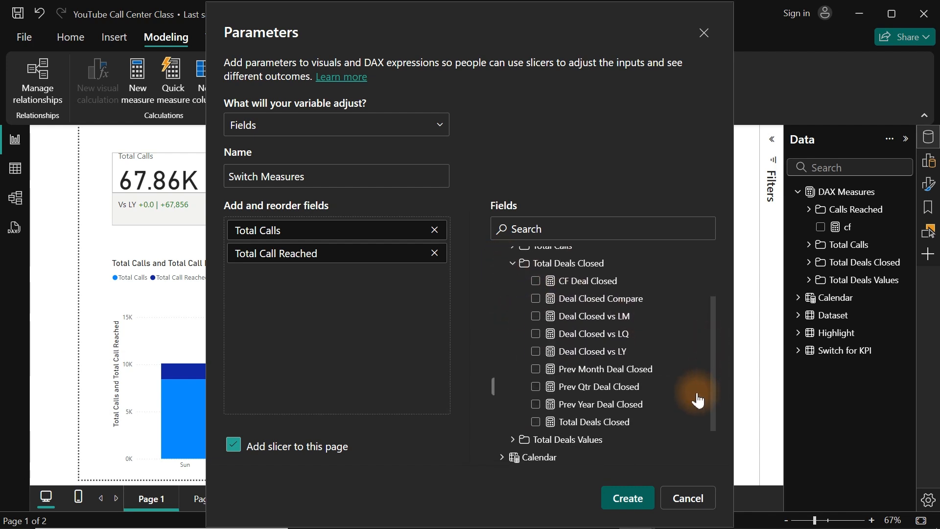
{"action": "left_click", "coordinate": [536, 423]}
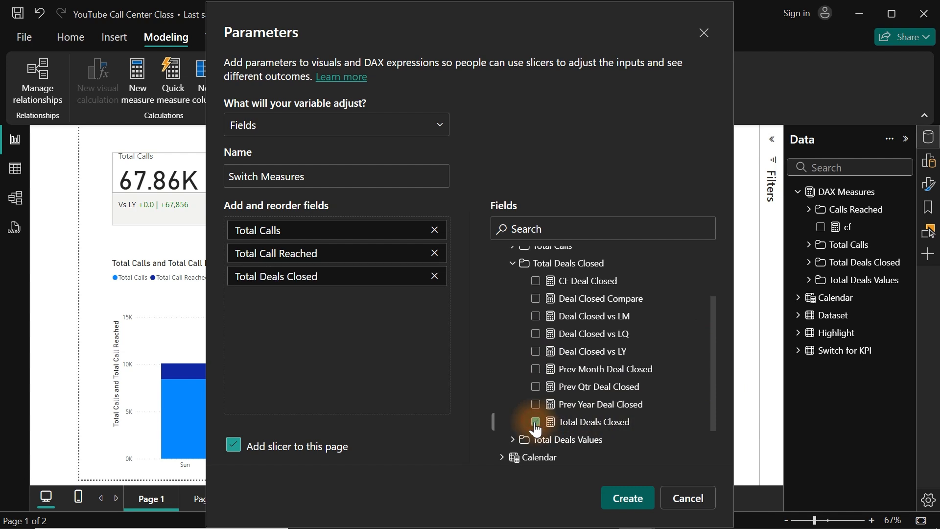
{"action": "left_click", "coordinate": [510, 266]}
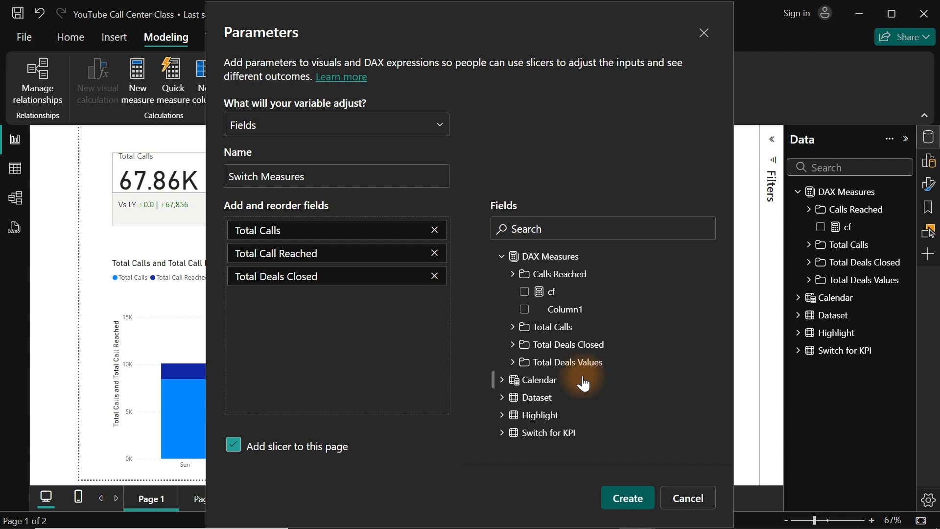
- Rename the parameter's Total Call Reached entry to Call Reached
{"action": "left_click", "coordinate": [258, 251]}
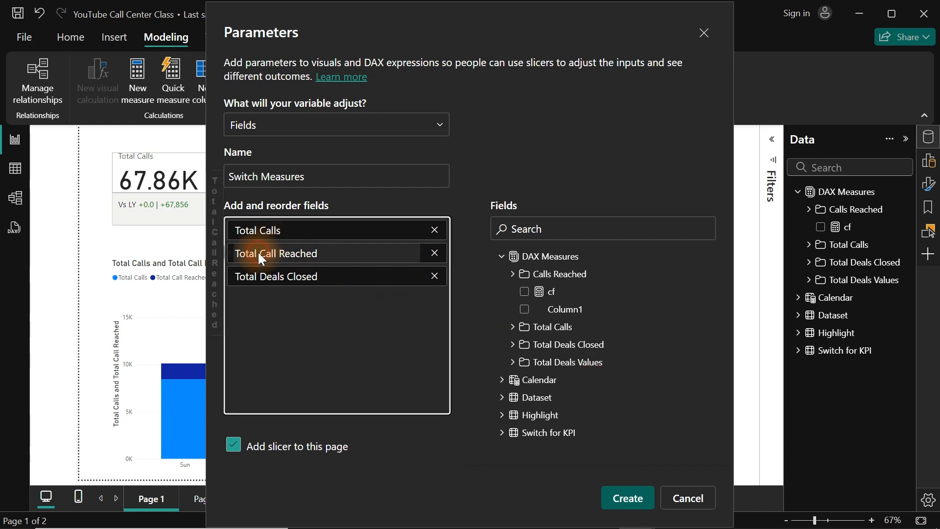
{"action": "key", "text": "BackSpace"}
{"action": "key", "text": "BackSpace"}
{"action": "key", "text": "BackSpace"}
{"action": "key", "text": "BackSpace"}
{"action": "key", "text": "BackSpace"}
{"action": "key", "text": "BackSpace"}
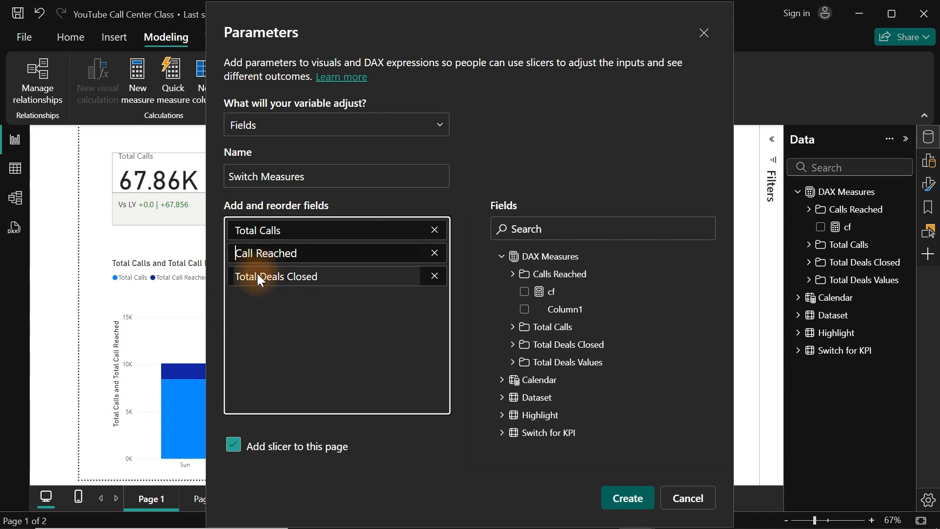
- Rename the parameter's Total Deals Closed entry to Deals Closed
{"action": "left_click", "coordinate": [259, 275]}
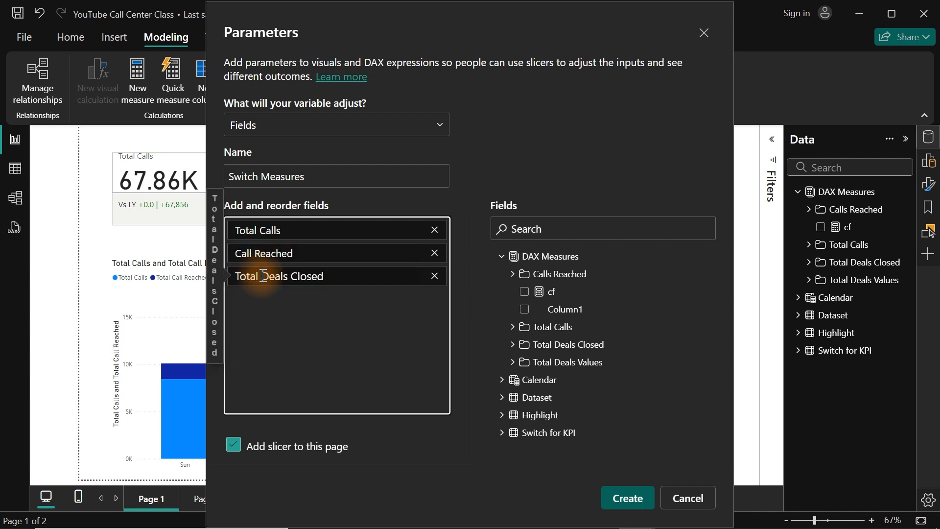
{"action": "key", "text": "BackSpace"}
{"action": "key", "text": "BackSpace"}
{"action": "key", "text": "BackSpace"}
{"action": "key", "text": "BackSpace"}
{"action": "key", "text": "BackSpace"}
{"action": "key", "text": "BackSpace"}
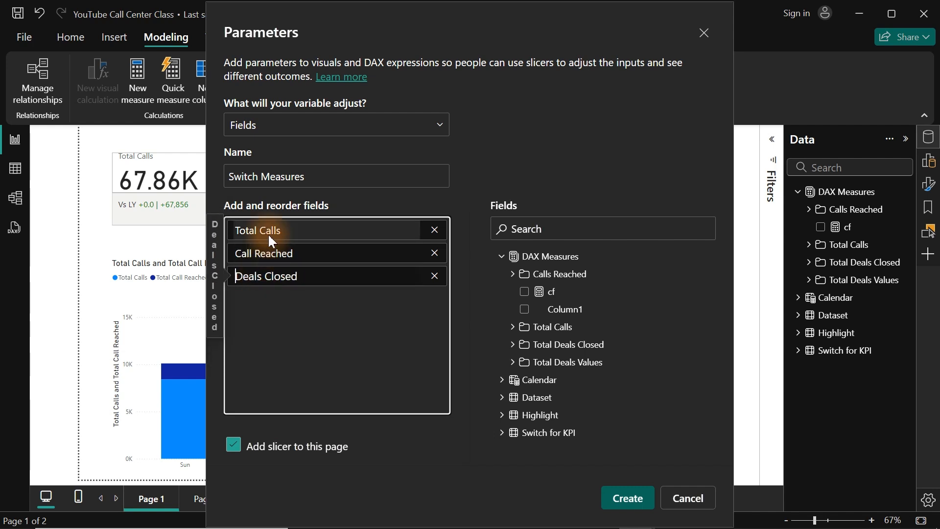
{"action": "left_click", "coordinate": [462, 348]}
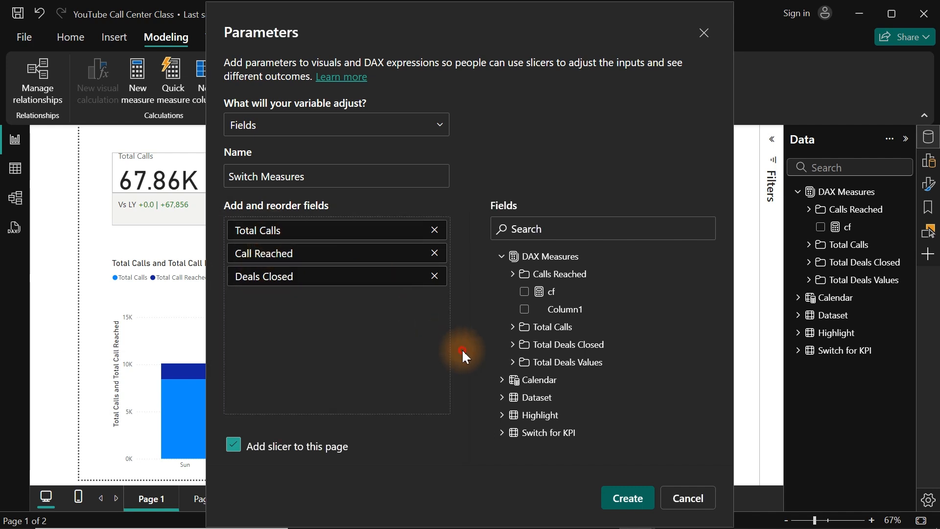
- Create the parameter with its slicer, and shorten the slicer to fit its options, trying Total Calls and Call Reached
{"action": "left_click", "coordinate": [627, 497]}
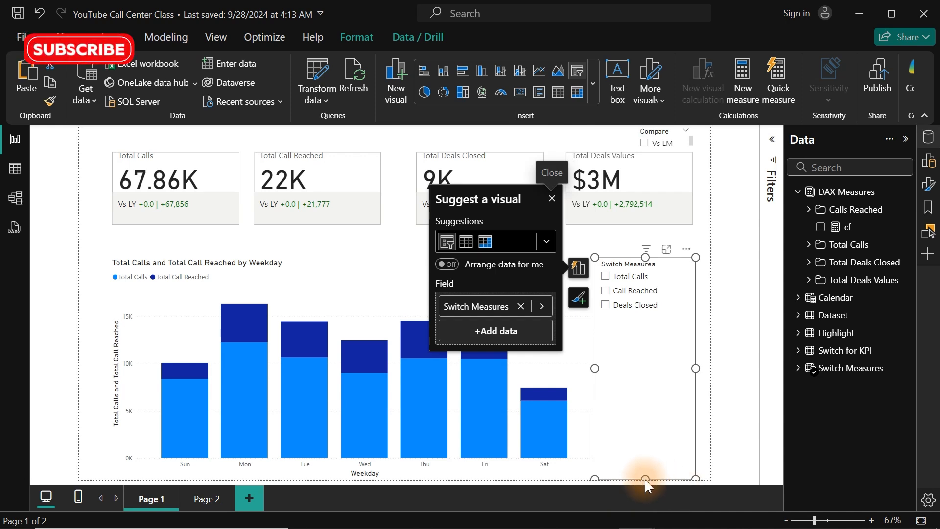
{"action": "left_click_drag", "start_coordinate": [645, 479], "coordinate": [642, 326]}
{"action": "left_click", "coordinate": [606, 276]}
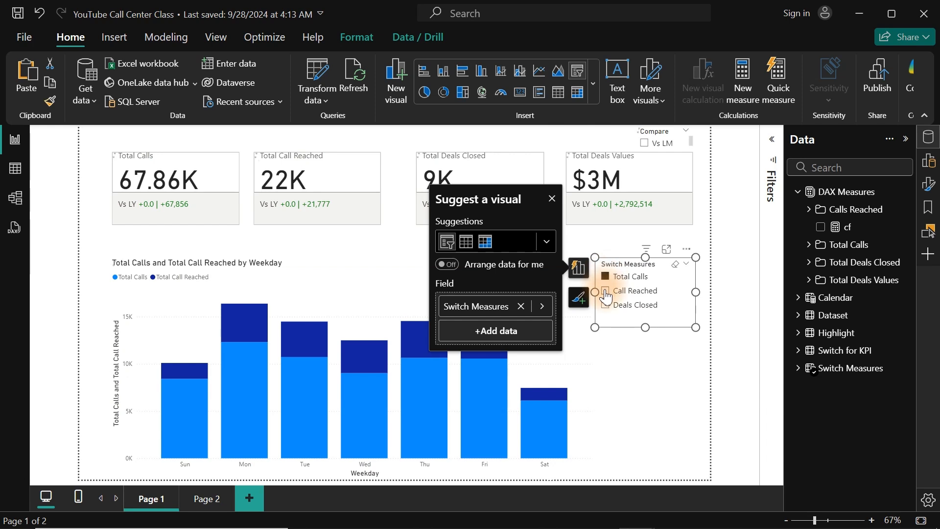
{"action": "left_click", "coordinate": [606, 290]}
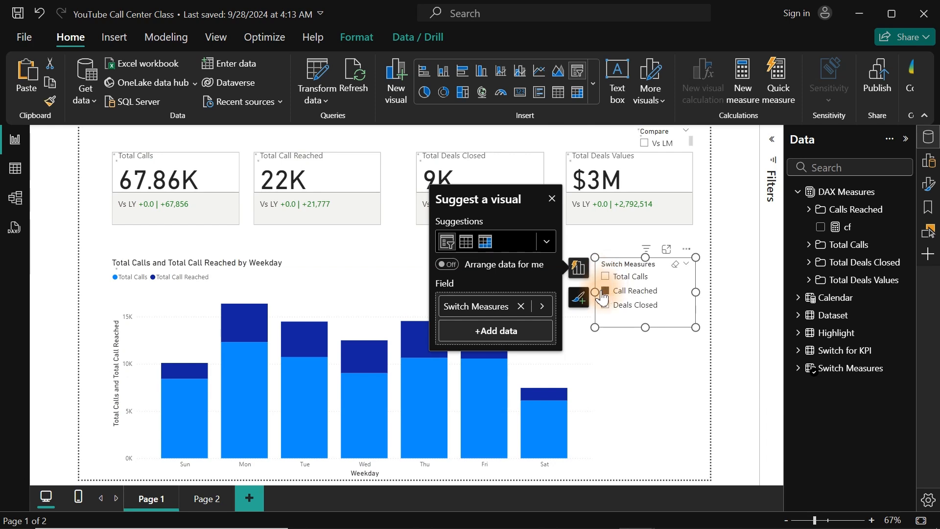
- Remove Total Call Reached and Total Calls from the column chart's Y-axis
{"action": "left_click", "coordinate": [350, 290]}
{"action": "left_click", "coordinate": [610, 268]}
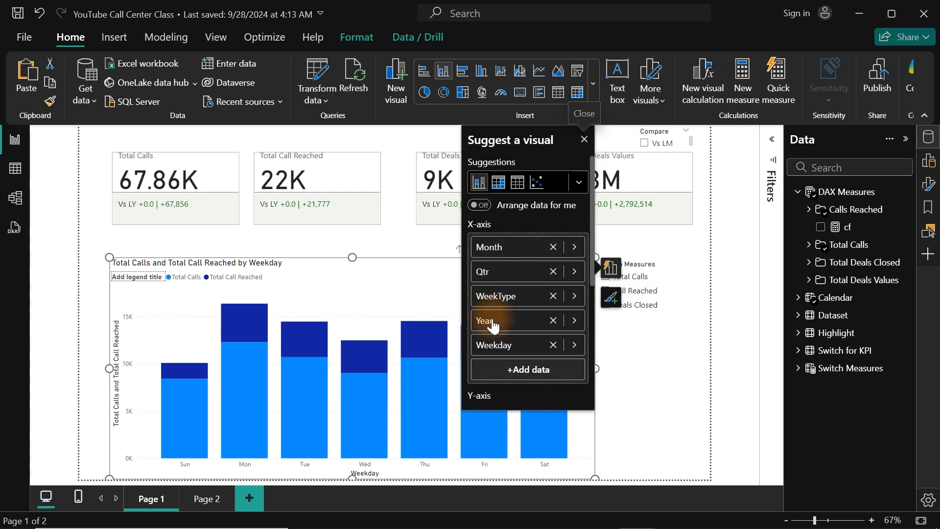
{"action": "left_click_drag", "start_coordinate": [591, 223], "coordinate": [592, 313]}
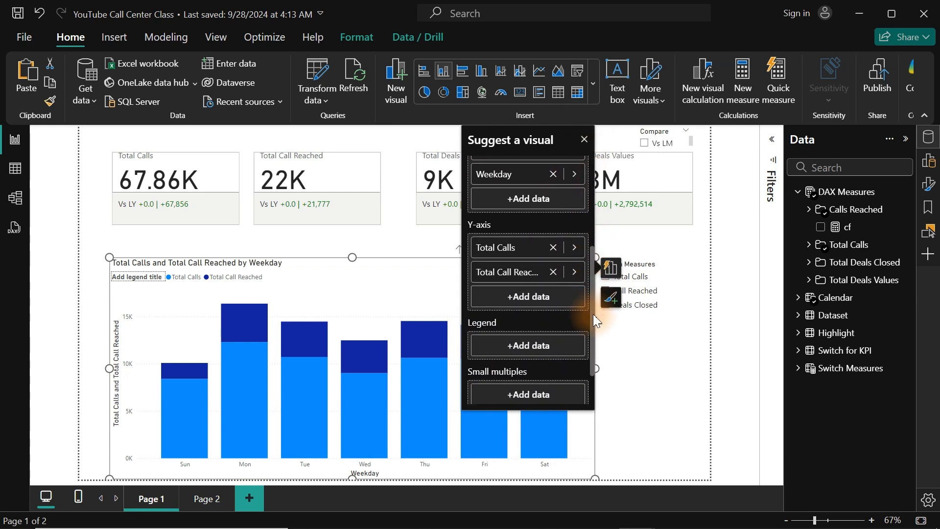
{"action": "left_click", "coordinate": [553, 271]}
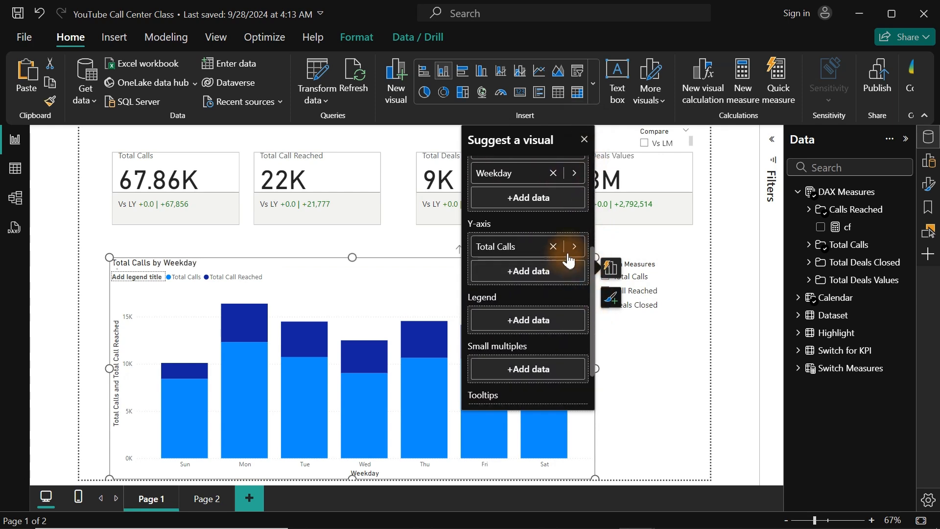
{"action": "left_click", "coordinate": [553, 246]}
- Put the Switch Measures parameter on the column chart's Y-axis, and select Total Calls and Call Reached together in its slicer
{"action": "left_click", "coordinate": [540, 250]}
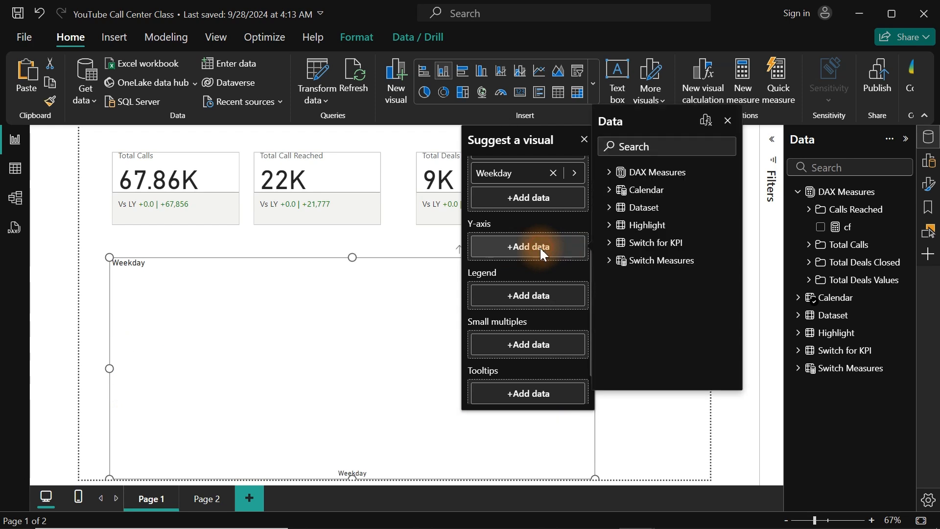
{"action": "left_click", "coordinate": [609, 264]}
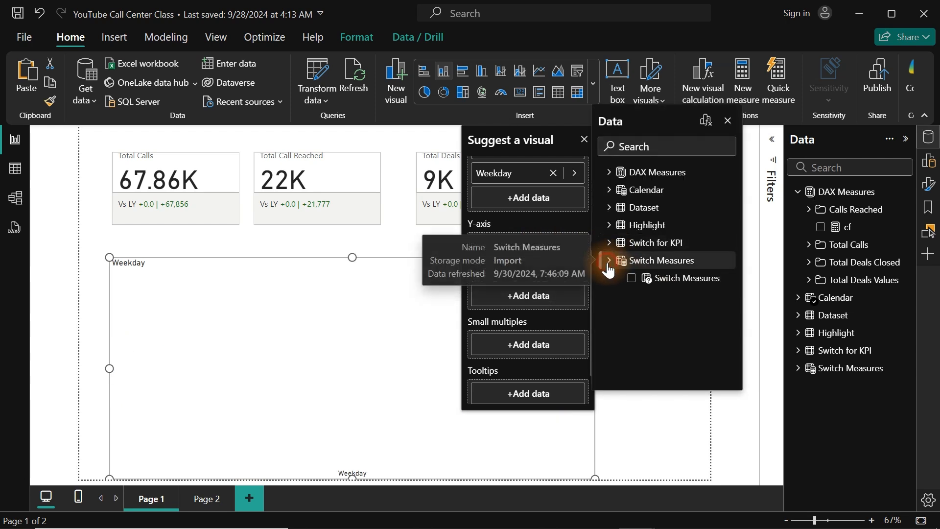
{"action": "left_click", "coordinate": [632, 279]}
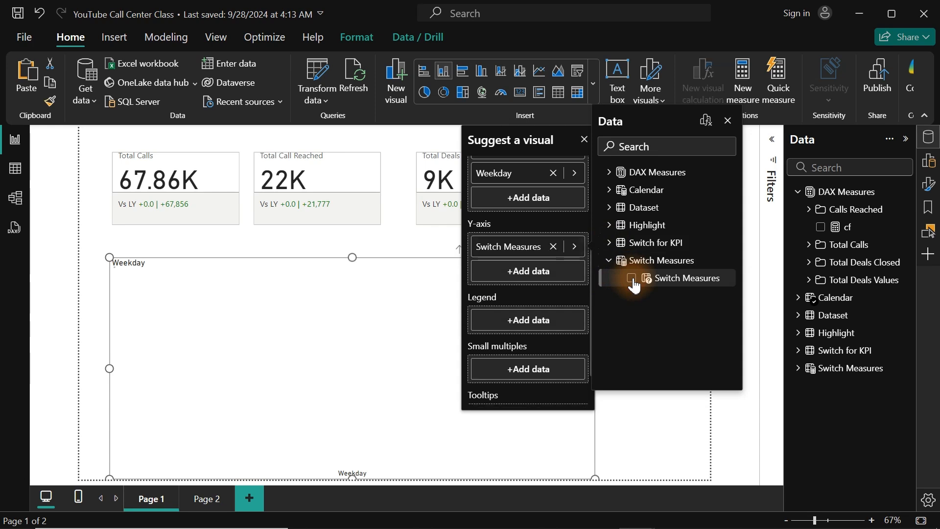
{"action": "left_click", "coordinate": [584, 141]}
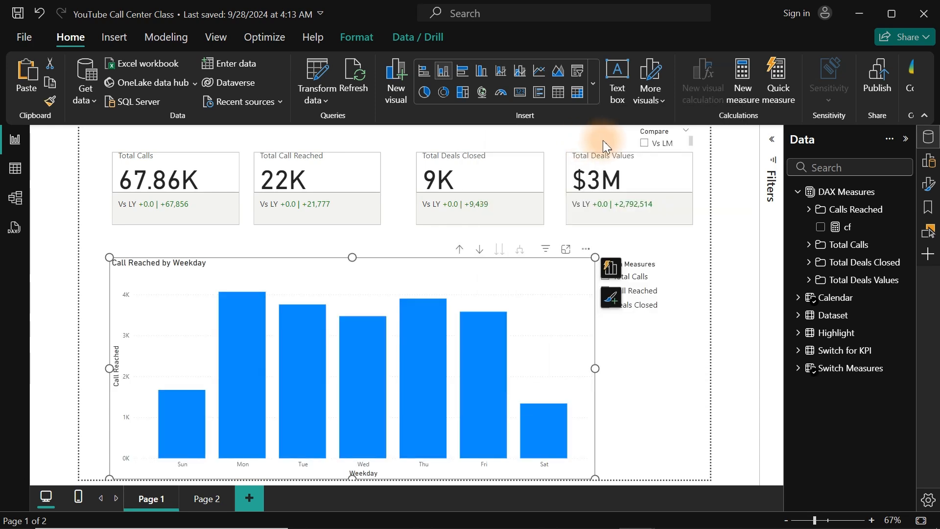
{"action": "left_click", "coordinate": [669, 363]}
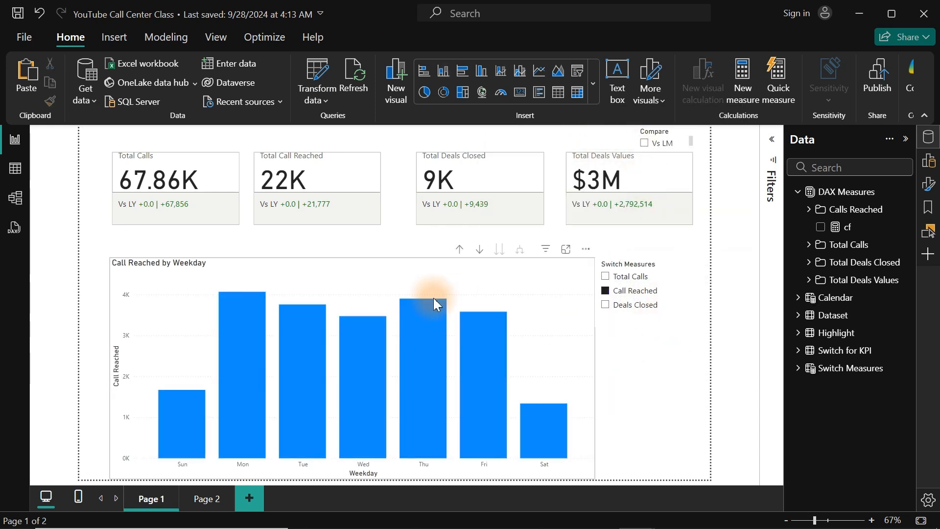
{"action": "left_click", "coordinate": [605, 276]}
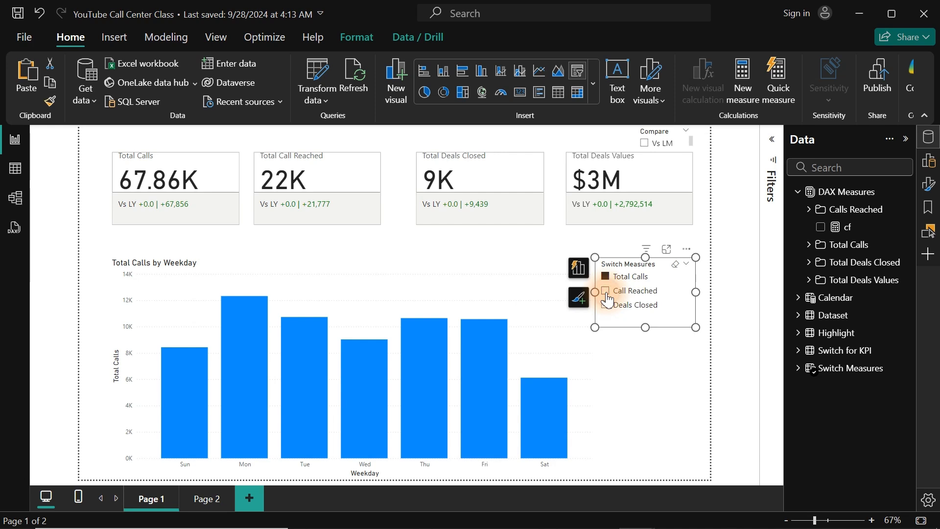
{"action": "left_click", "coordinate": [606, 294], "text": "ctrl"}
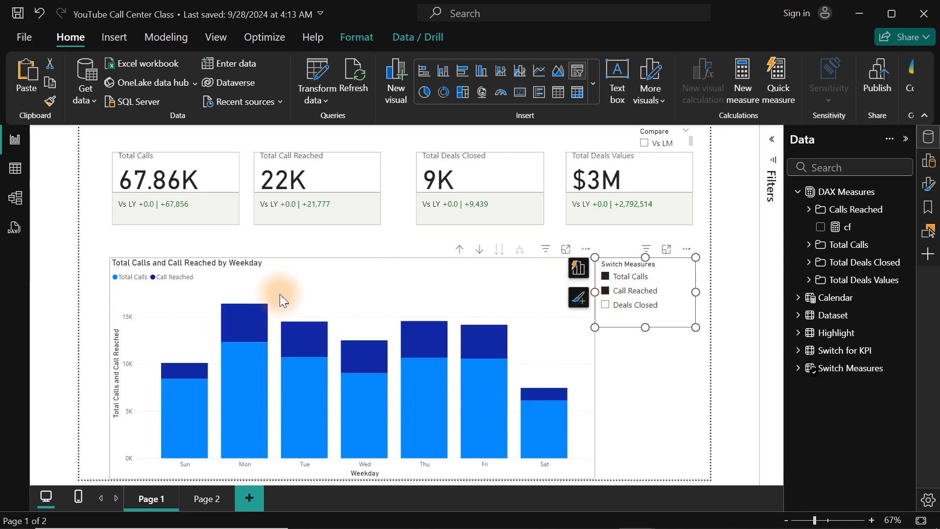
- Turn on data labels for the column chart
{"action": "left_click", "coordinate": [360, 268]}
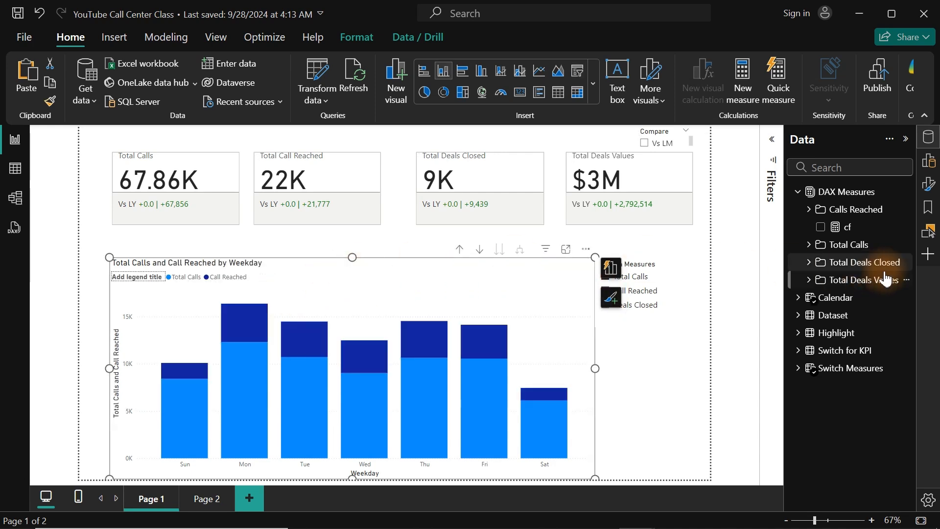
{"action": "left_click", "coordinate": [928, 137]}
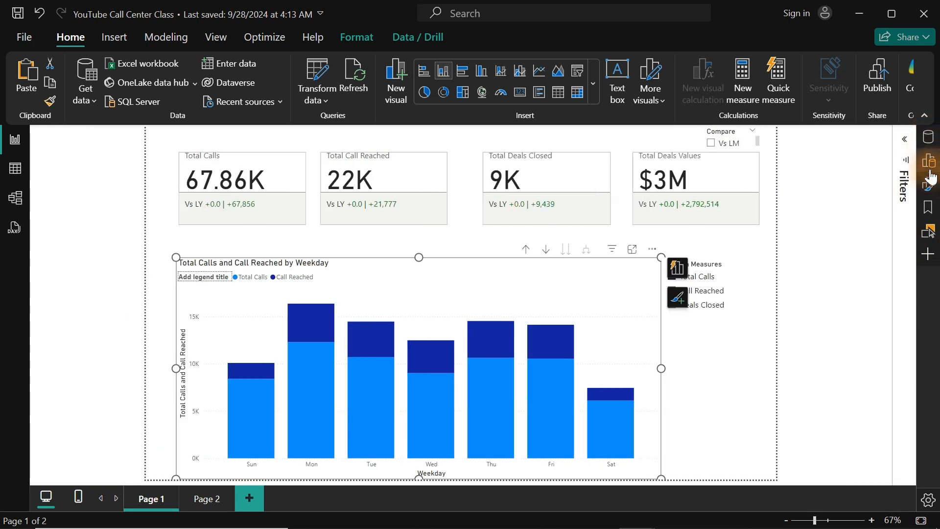
{"action": "left_click", "coordinate": [928, 188]}
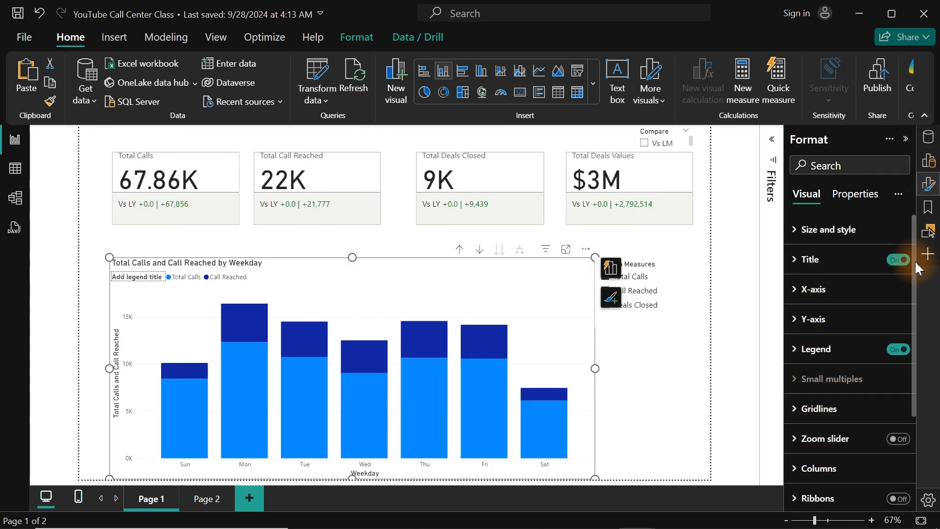
{"action": "left_click_drag", "start_coordinate": [915, 269], "coordinate": [915, 373]}
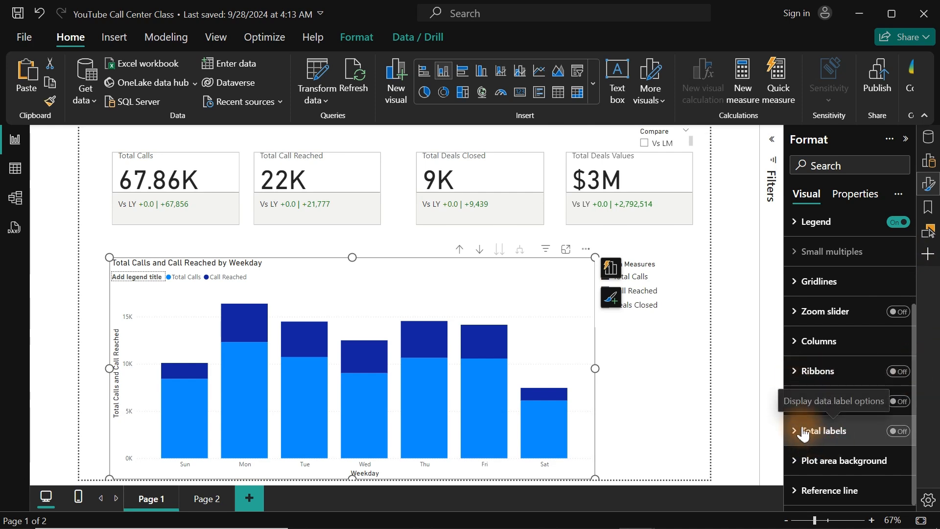
{"action": "left_click", "coordinate": [903, 409]}
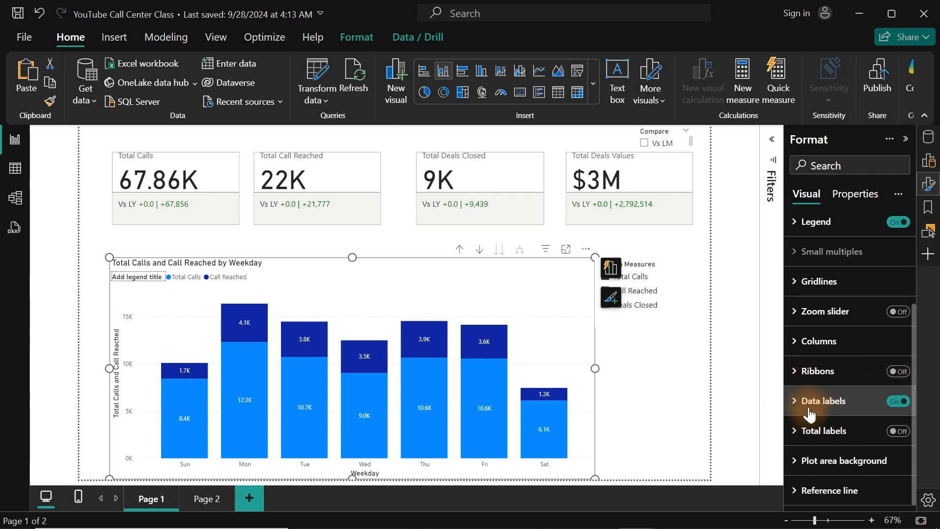
- Set the display units of the column chart's data label values to None
{"action": "left_click", "coordinate": [809, 409]}
{"action": "left_click_drag", "start_coordinate": [914, 307], "coordinate": [907, 441]}
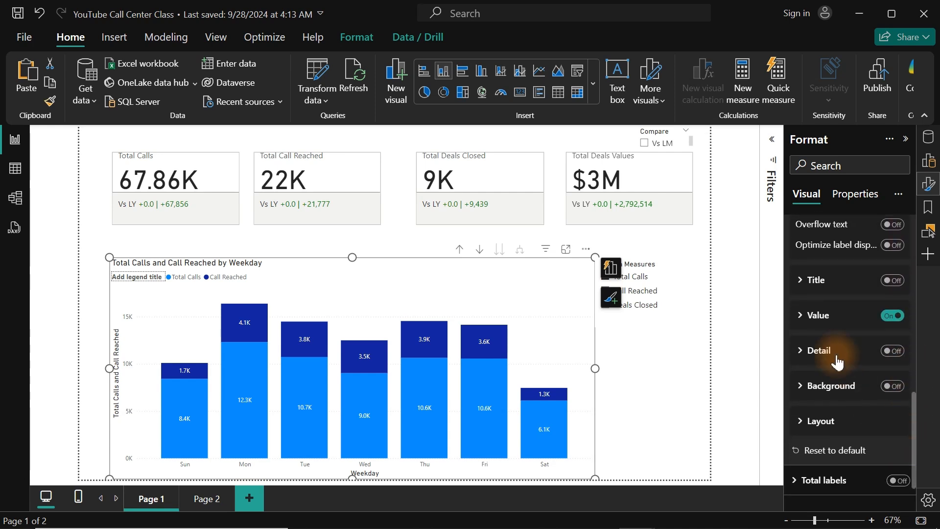
{"action": "left_click", "coordinate": [817, 315]}
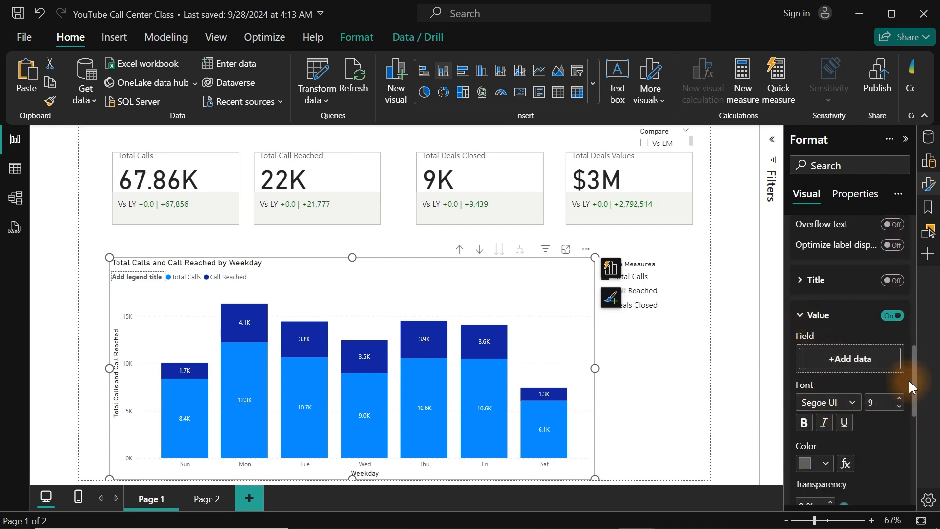
{"action": "left_click_drag", "start_coordinate": [915, 369], "coordinate": [915, 430]}
{"action": "left_click", "coordinate": [831, 313]}
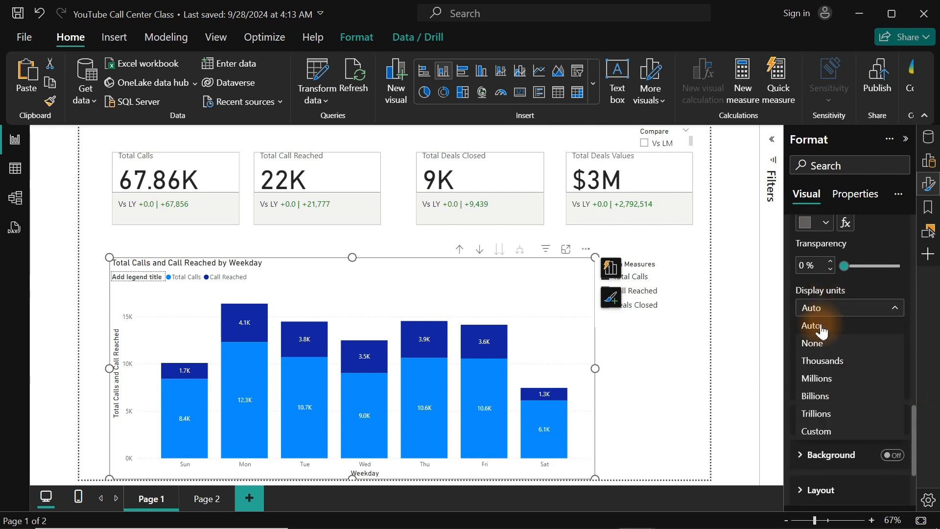
{"action": "left_click", "coordinate": [815, 341]}
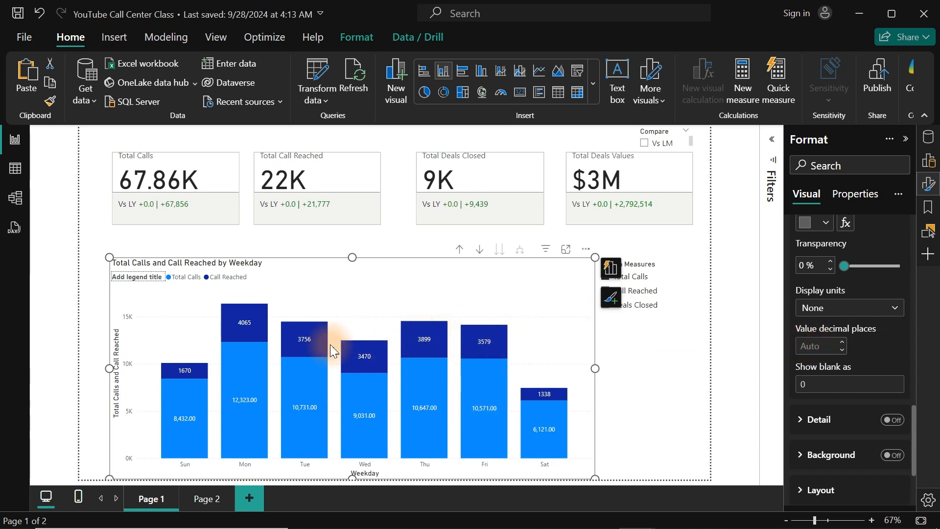
- Format the Total Call Reached measure in the Calls Reached folder with a thousands separator
{"action": "left_click", "coordinate": [930, 139]}
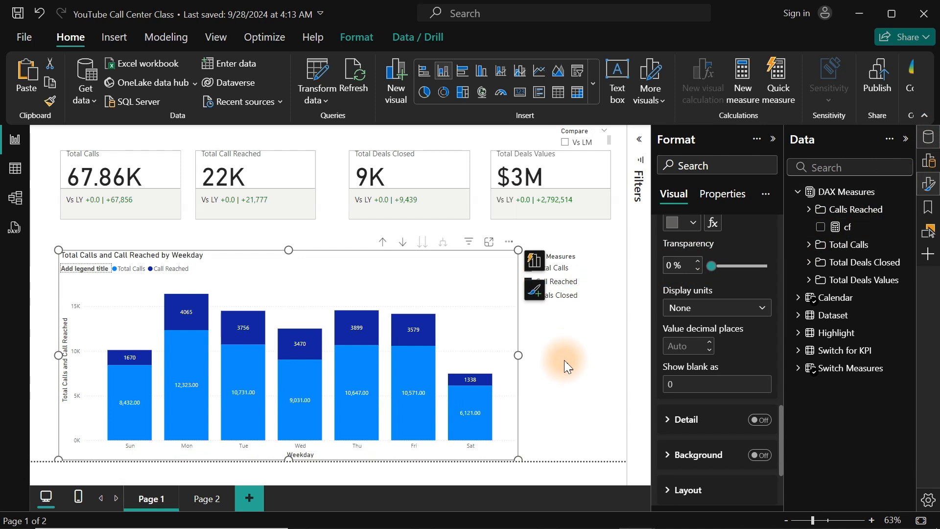
{"action": "left_click", "coordinate": [564, 360]}
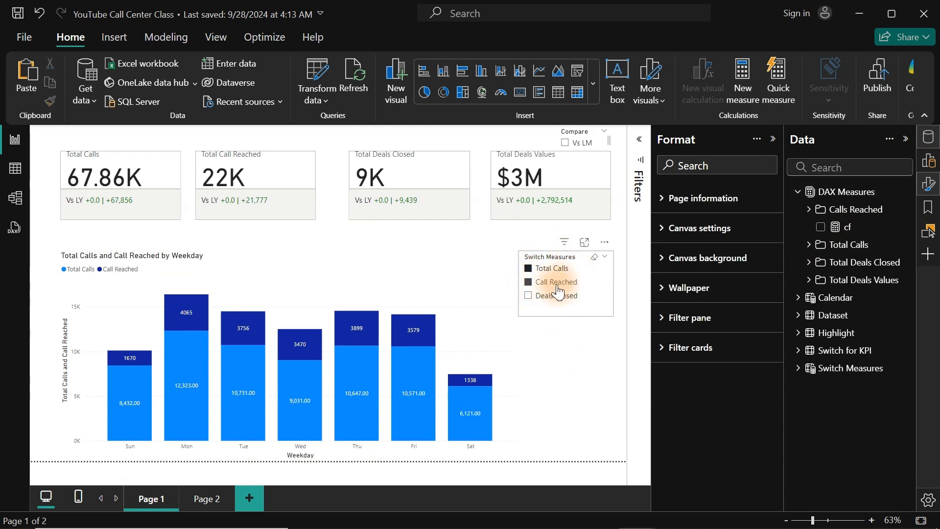
{"action": "left_click", "coordinate": [812, 210]}
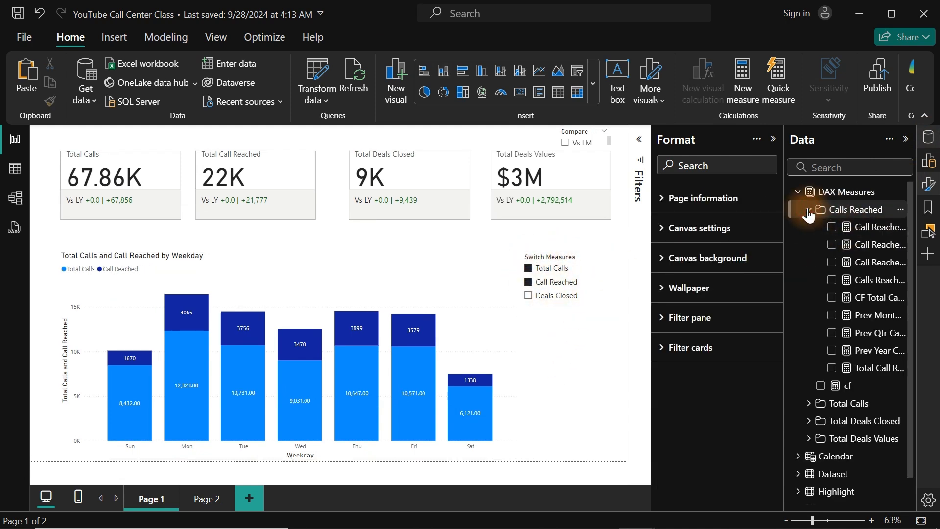
{"action": "left_click", "coordinate": [866, 370]}
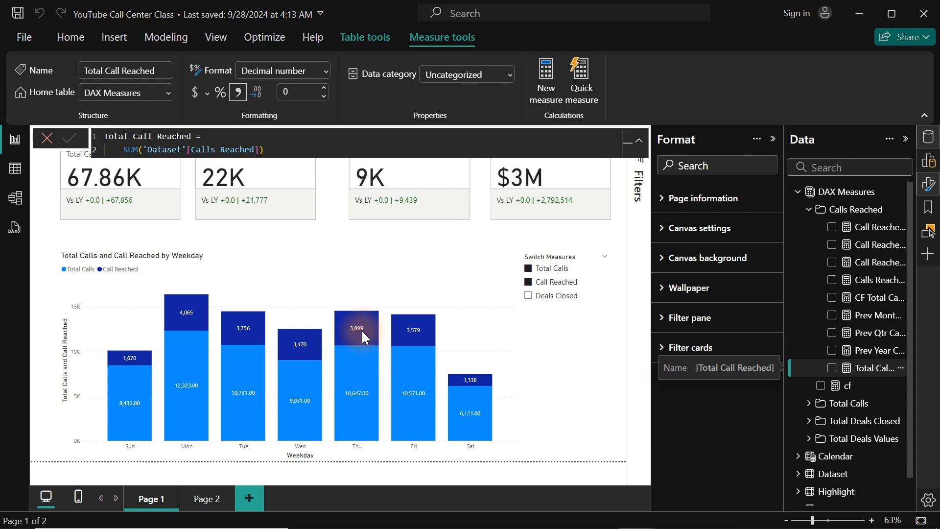
{"action": "left_click", "coordinate": [557, 351]}
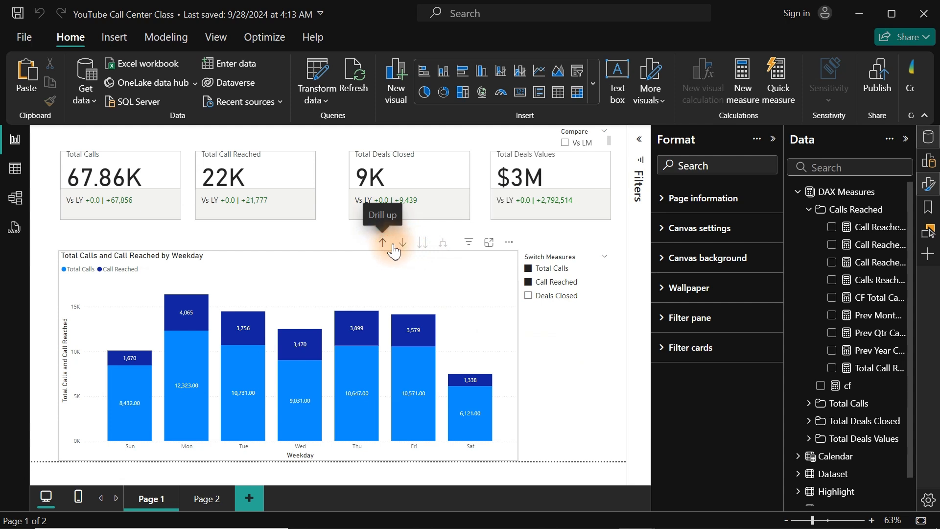
- Step the column chart through its date hierarchy levels from Year back to Weekday
{"action": "left_click", "coordinate": [422, 243]}
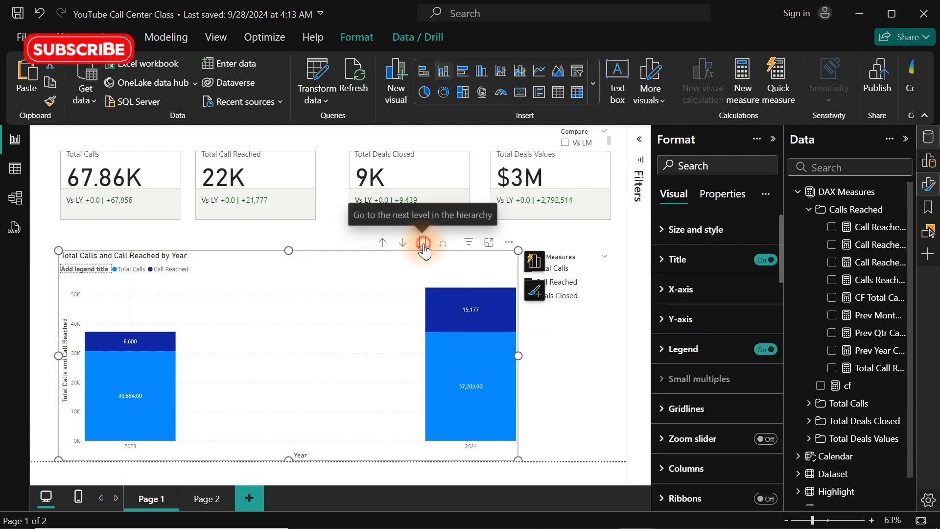
{"action": "left_click", "coordinate": [423, 243]}
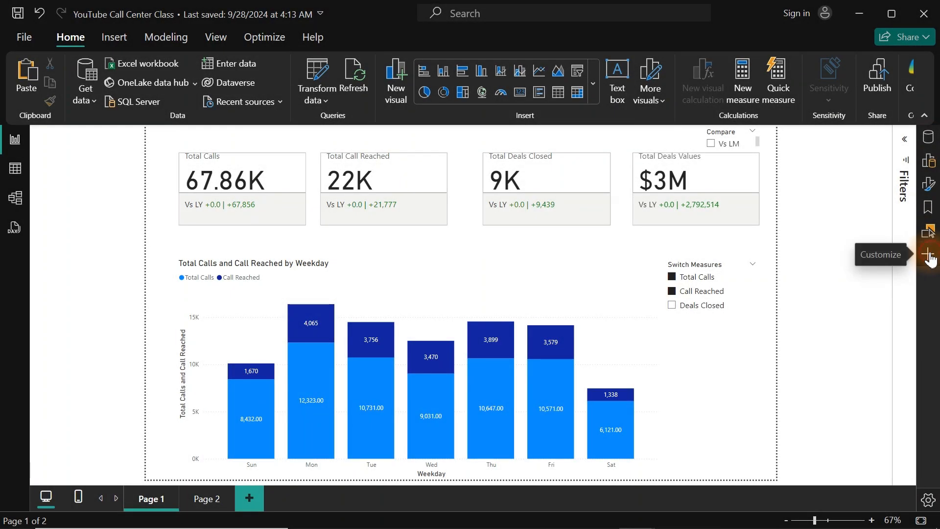
- Check which optional panes are enabled, including Bookmarks and Selection, and view the page's layer order
{"action": "left_click", "coordinate": [928, 255]}
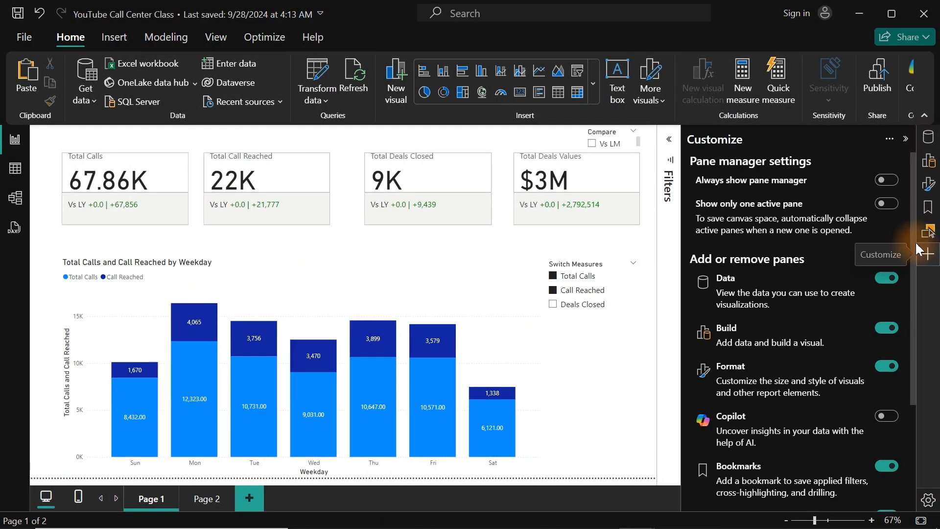
{"action": "scroll", "coordinate": [913, 335], "scroll_direction": "down", "scroll_amount": 3}
{"action": "scroll", "coordinate": [913, 335], "scroll_direction": "down", "scroll_amount": 1}
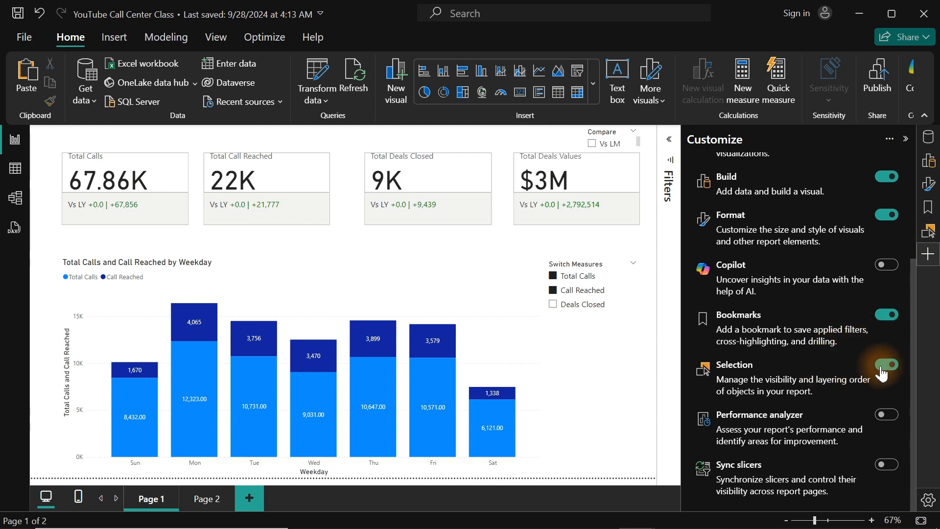
{"action": "left_click", "coordinate": [929, 256]}
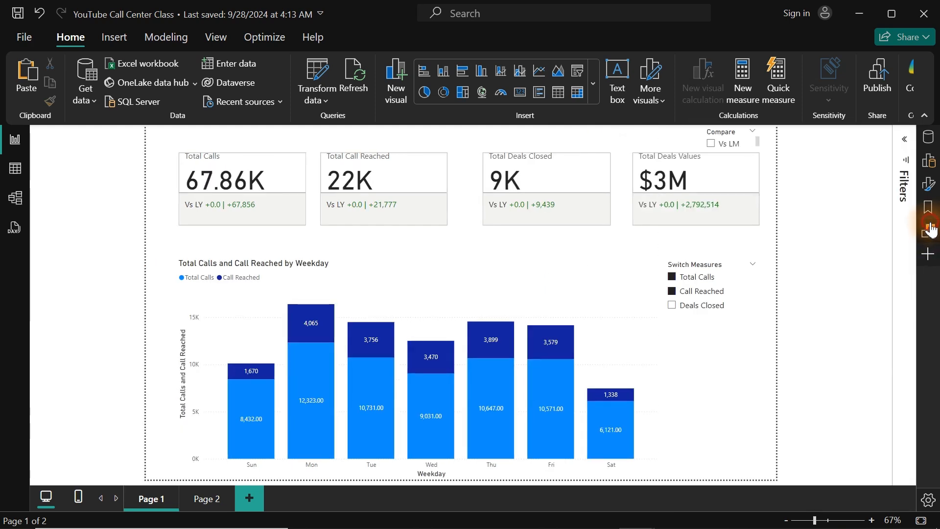
{"action": "left_click", "coordinate": [929, 230]}
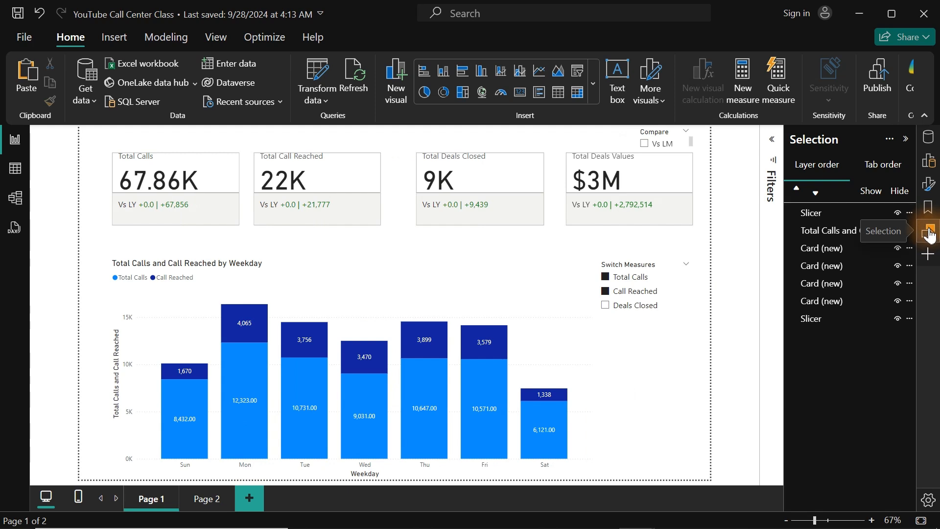
{"action": "left_click", "coordinate": [930, 236]}
- Save the column chart's weekday view as a bookmark named Weekday and check the bookmark's options
{"action": "left_click", "coordinate": [929, 214]}
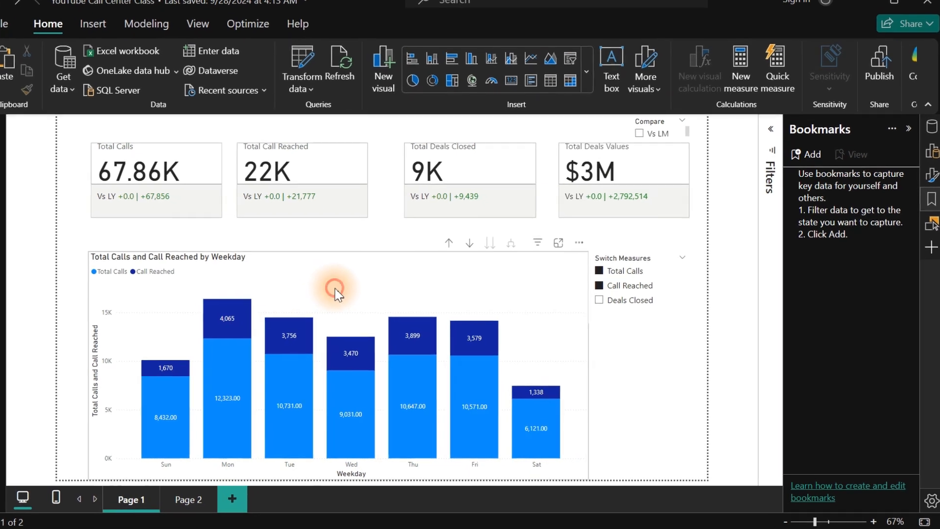
{"action": "left_click", "coordinate": [313, 284]}
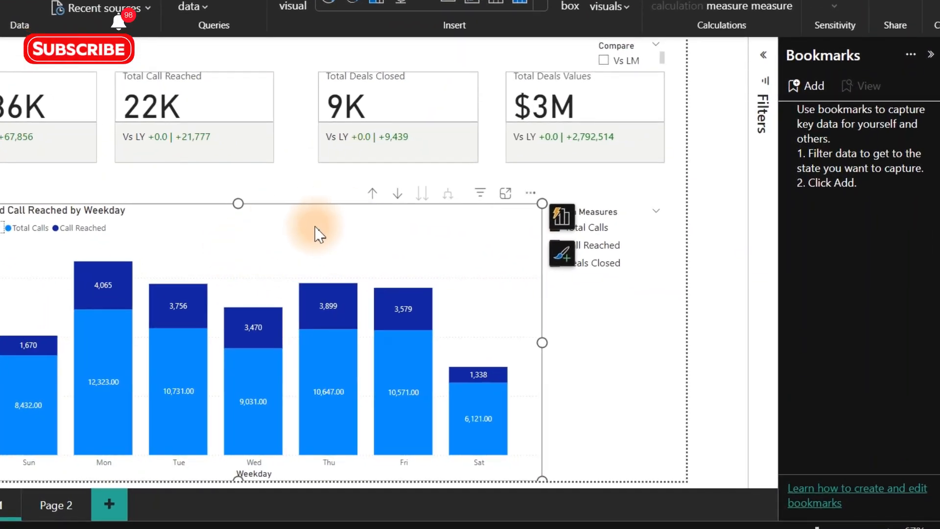
{"action": "left_click", "coordinate": [806, 88]}
{"action": "double_click", "coordinate": [803, 116]}
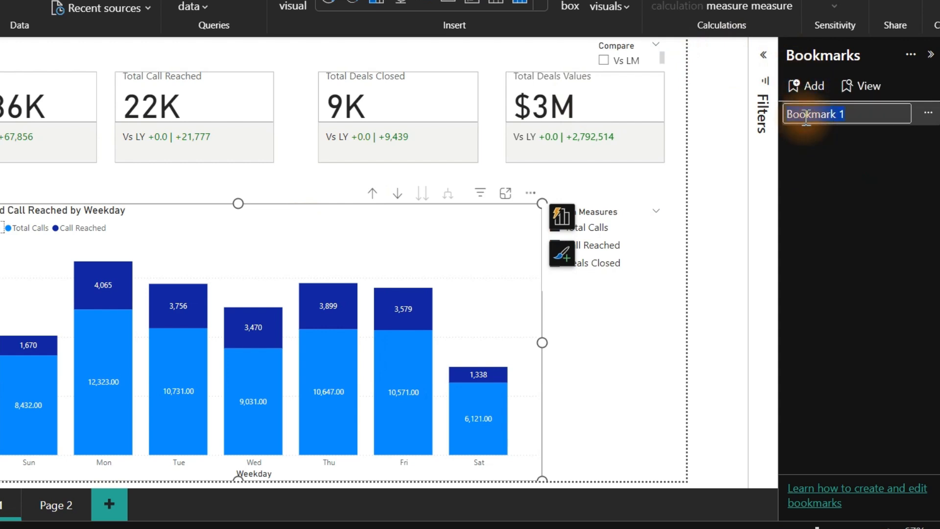
{"action": "type", "text": "Weekday"}
{"action": "key", "text": "Return"}
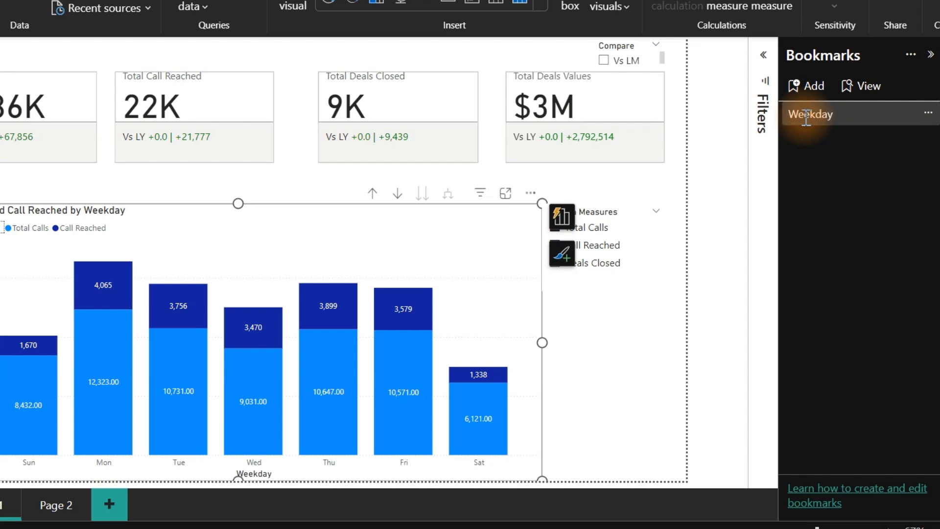
{"action": "left_click", "coordinate": [928, 112]}
{"action": "left_click", "coordinate": [835, 123]}
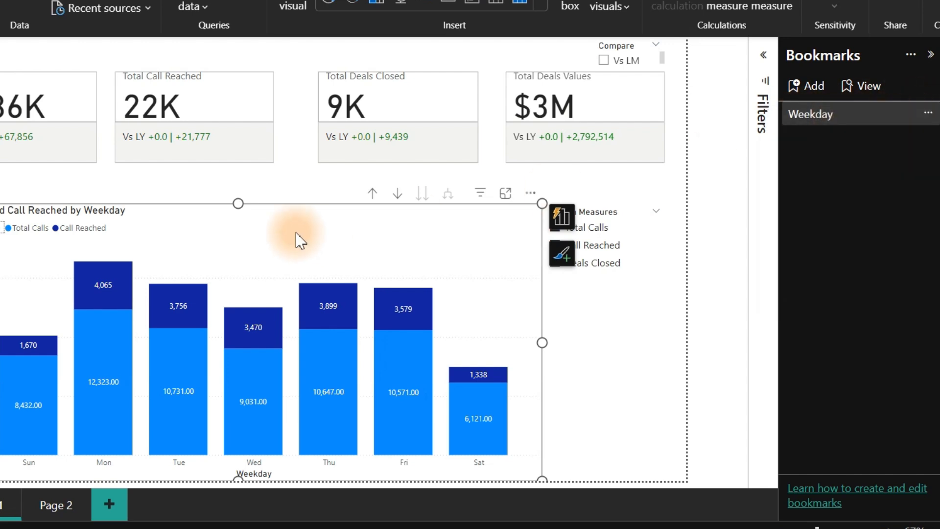
- Drill the column chart up to the Year level and save it as an updated bookmark named Year
{"action": "left_click", "coordinate": [372, 194]}
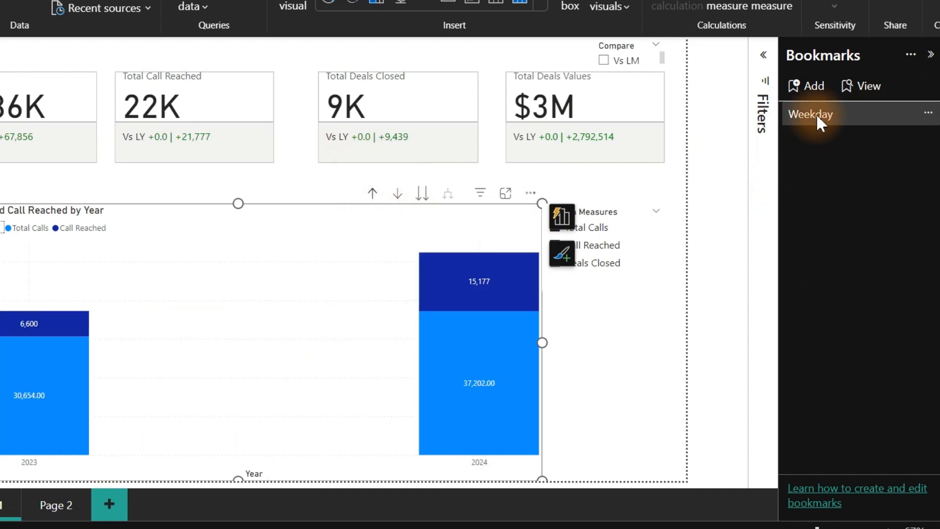
{"action": "left_click", "coordinate": [808, 91]}
{"action": "double_click", "coordinate": [824, 138]}
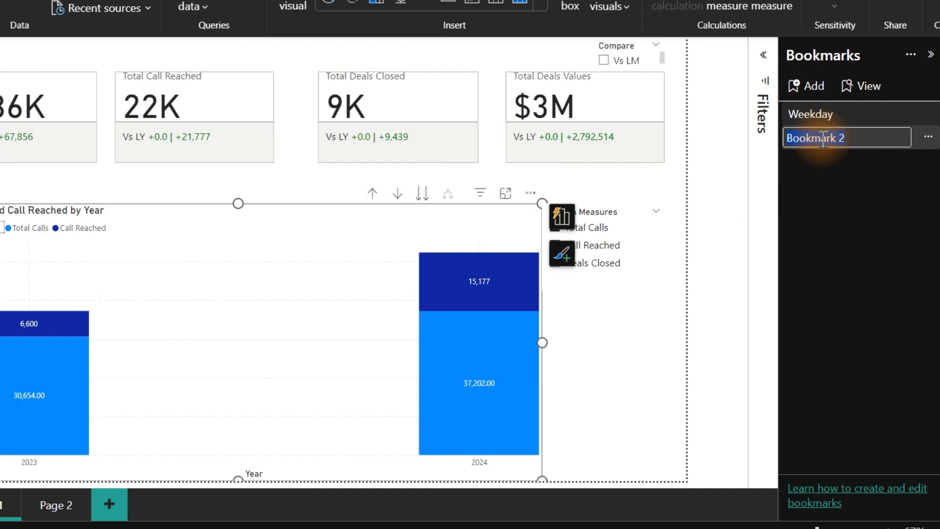
{"action": "type", "text": "Year"}
{"action": "key", "text": "Return"}
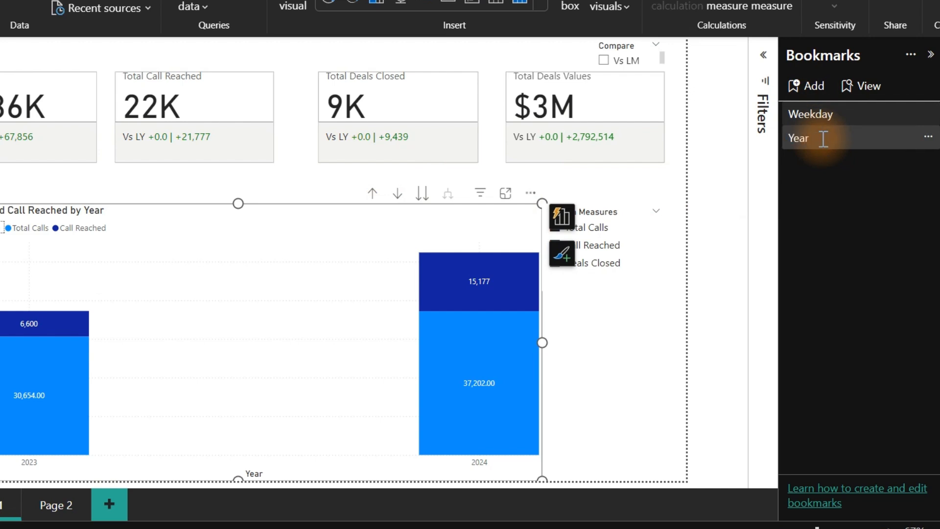
{"action": "left_click", "coordinate": [929, 138]}
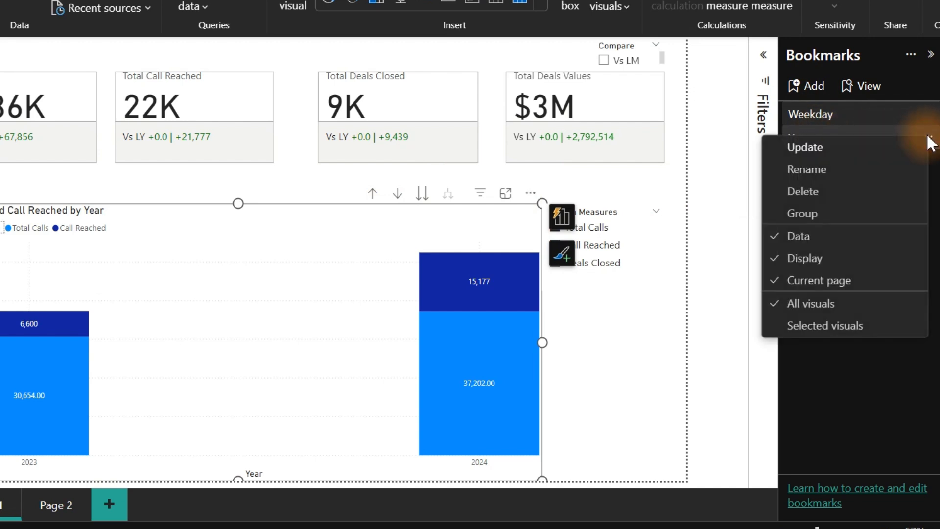
{"action": "left_click", "coordinate": [830, 148]}
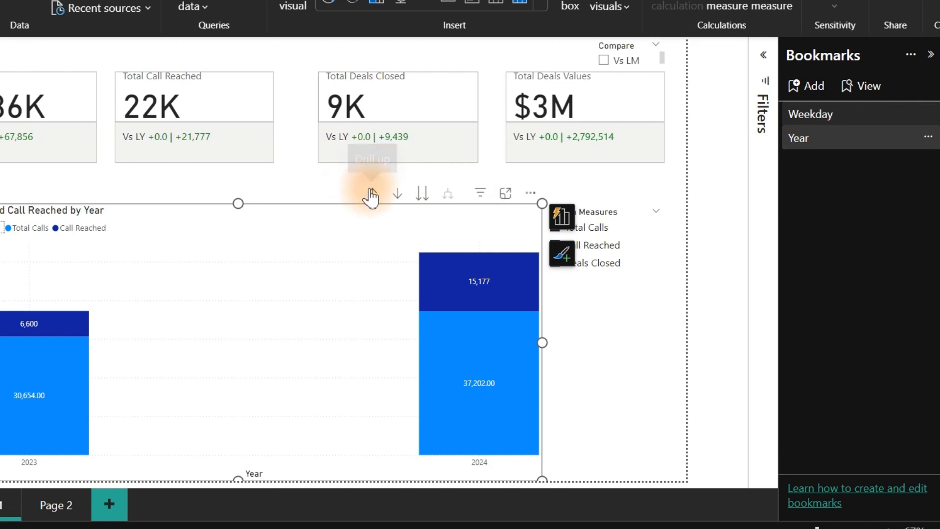
- Drill the column chart up to the WeekType level and save it as an updated bookmark named WeekType
{"action": "left_click", "coordinate": [371, 195]}
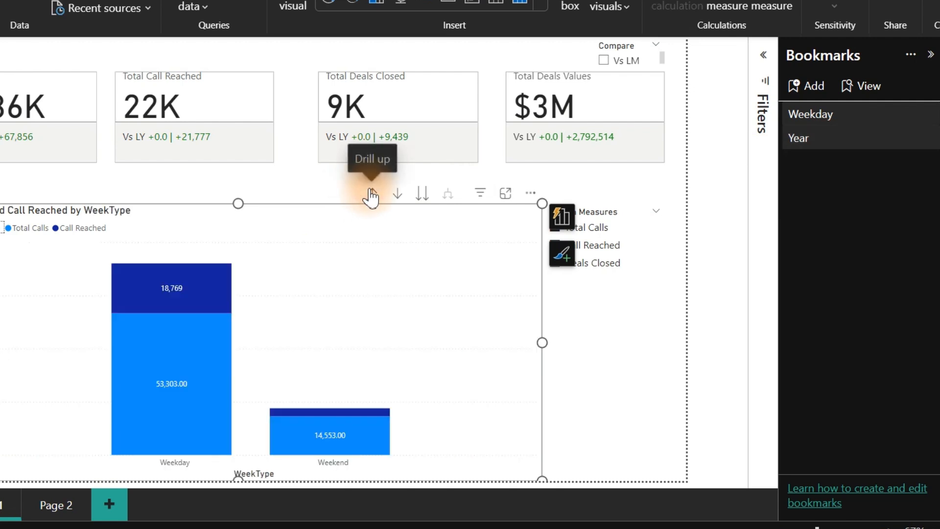
{"action": "left_click", "coordinate": [813, 87]}
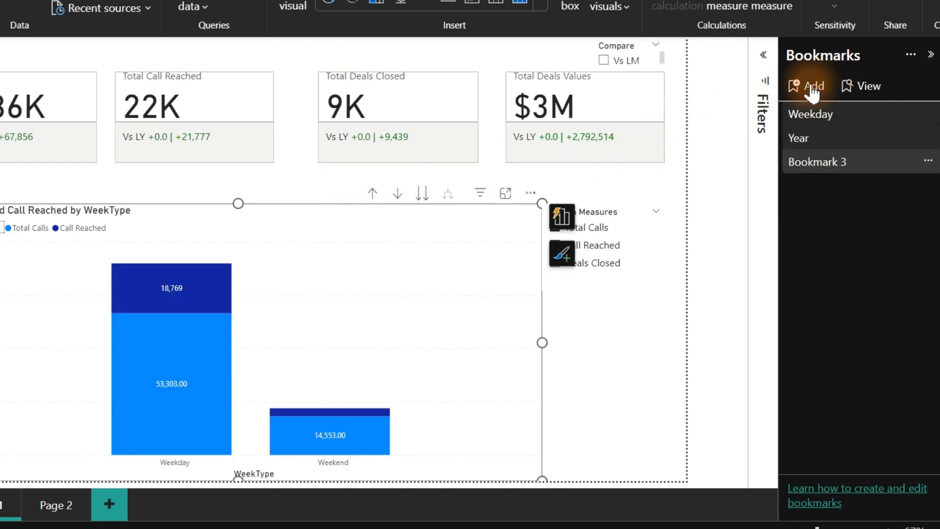
{"action": "double_click", "coordinate": [820, 161]}
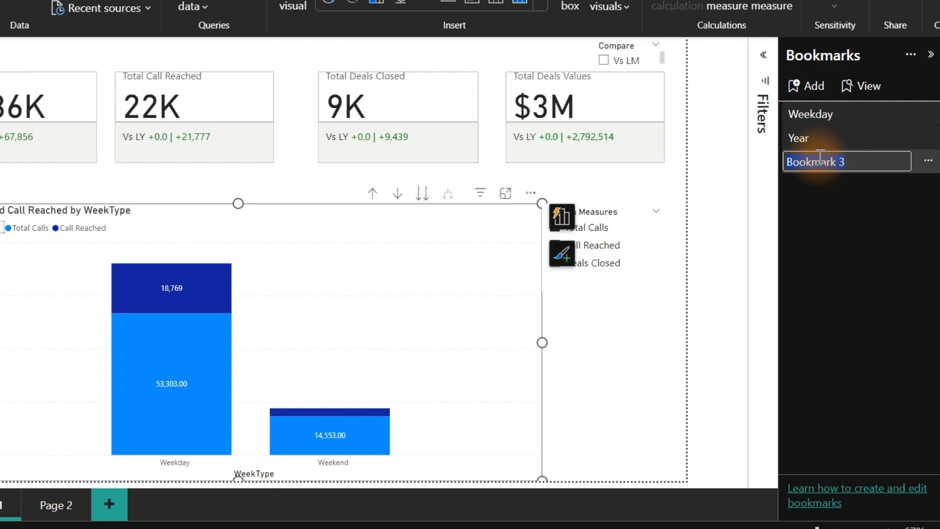
{"action": "type", "text": "WeekType"}
{"action": "key", "text": "Return"}
{"action": "left_click", "coordinate": [928, 161]}
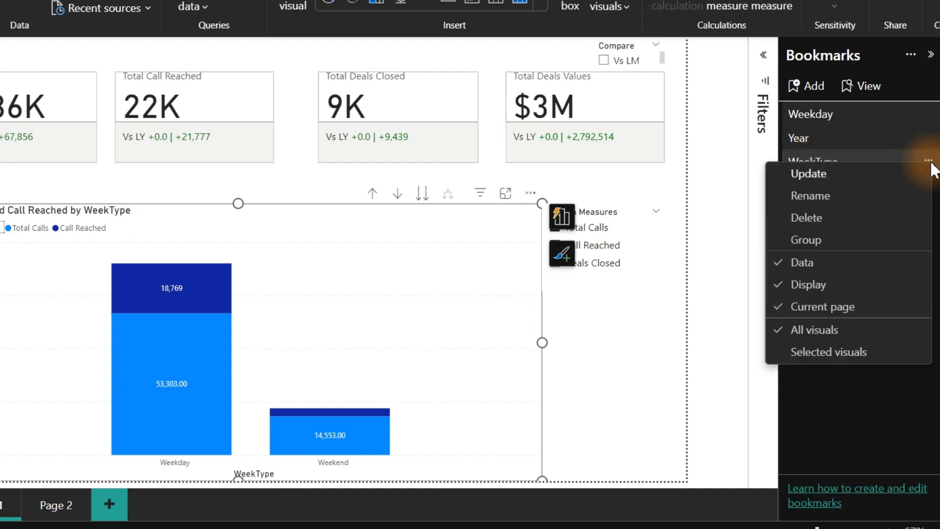
{"action": "left_click", "coordinate": [838, 177]}
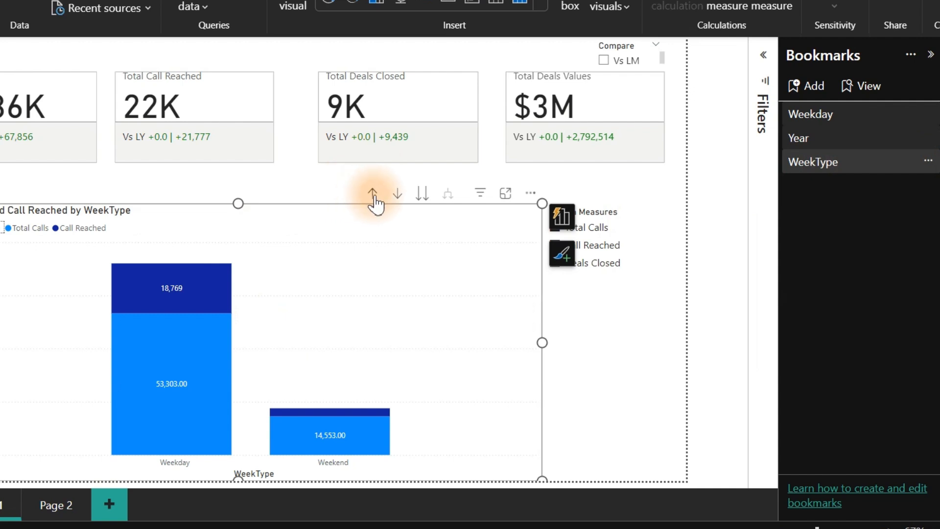
- Drill the column chart up to the quarter level and save it as an updated bookmark named Qtr
{"action": "left_click", "coordinate": [373, 195]}
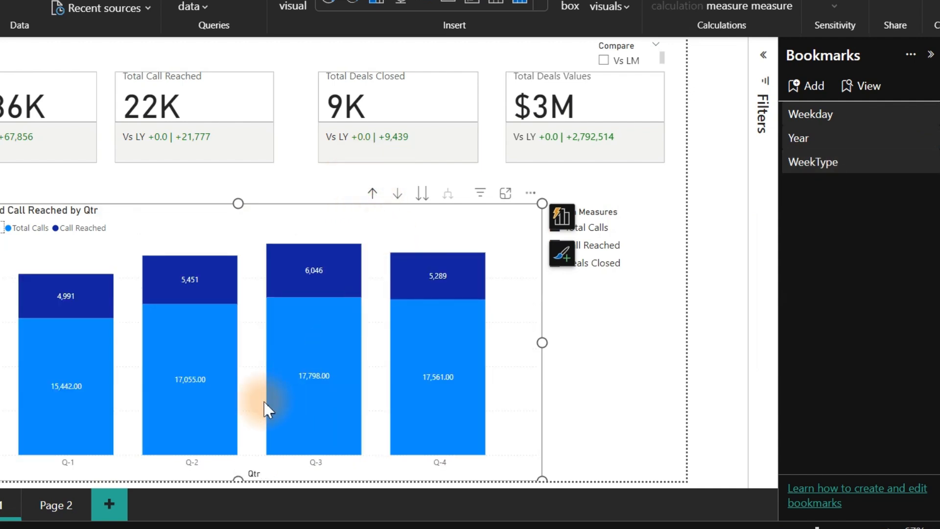
{"action": "left_click", "coordinate": [806, 89]}
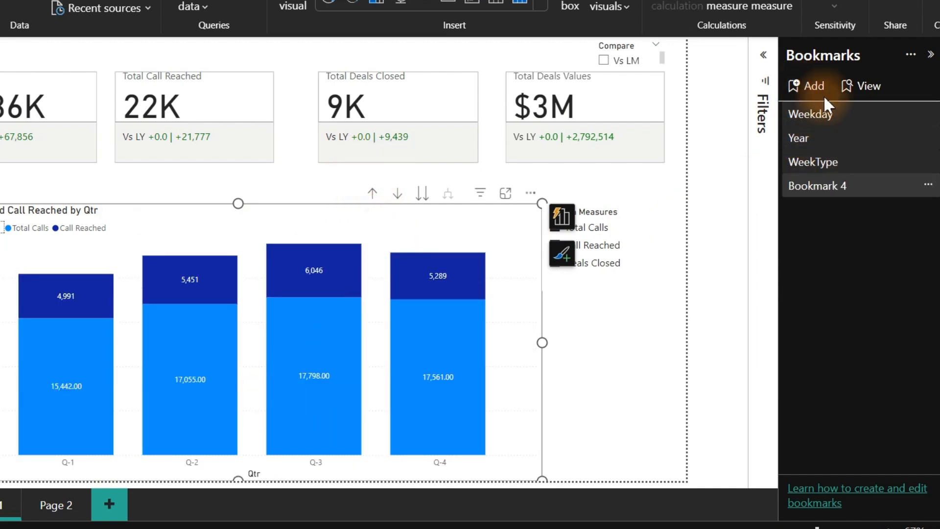
{"action": "double_click", "coordinate": [827, 184]}
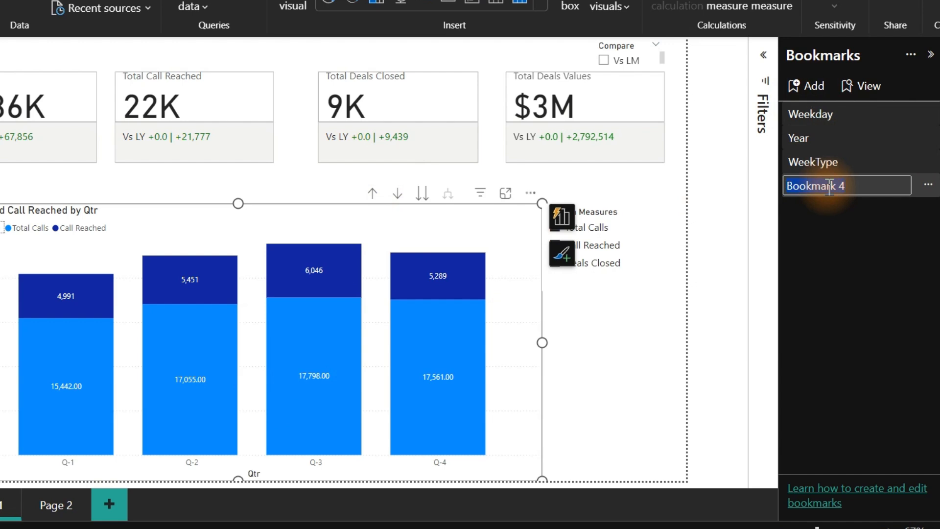
{"action": "type", "text": "QF"}
{"action": "key", "text": "Return"}
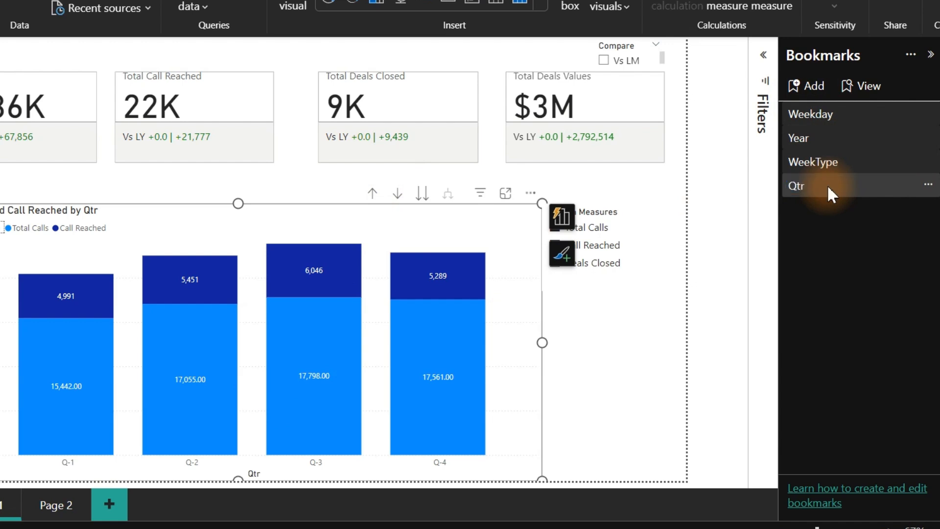
{"action": "left_click", "coordinate": [928, 185]}
{"action": "left_click", "coordinate": [831, 201]}
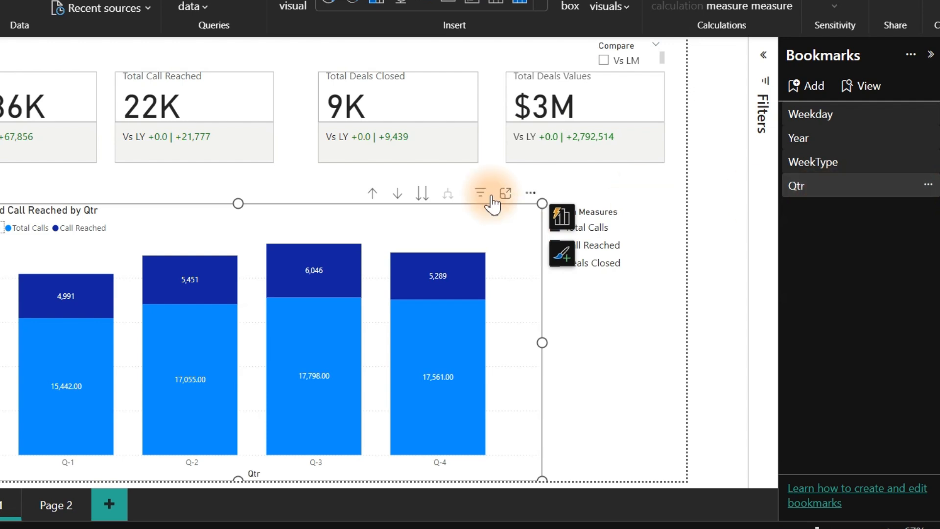
- Drill the column chart up to the Month level and save it as an updated bookmark named Month
{"action": "left_click", "coordinate": [373, 194]}
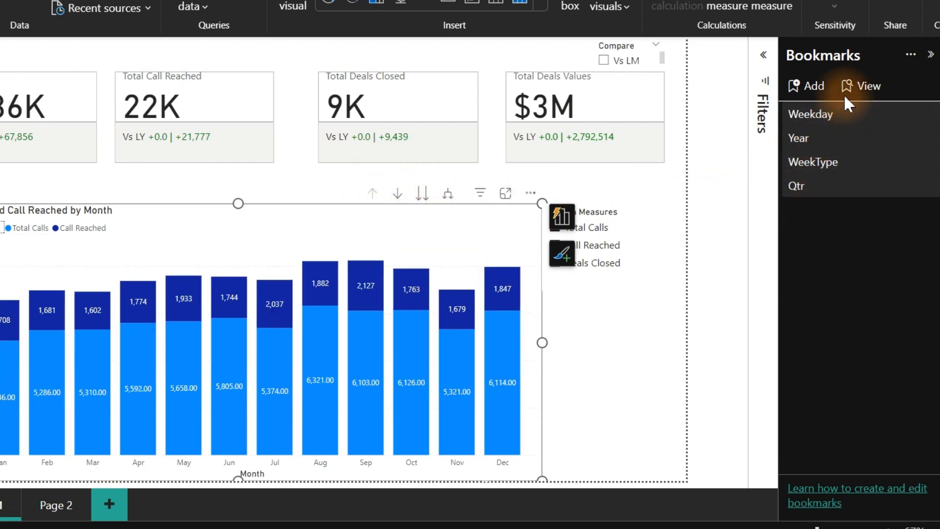
{"action": "left_click", "coordinate": [813, 86]}
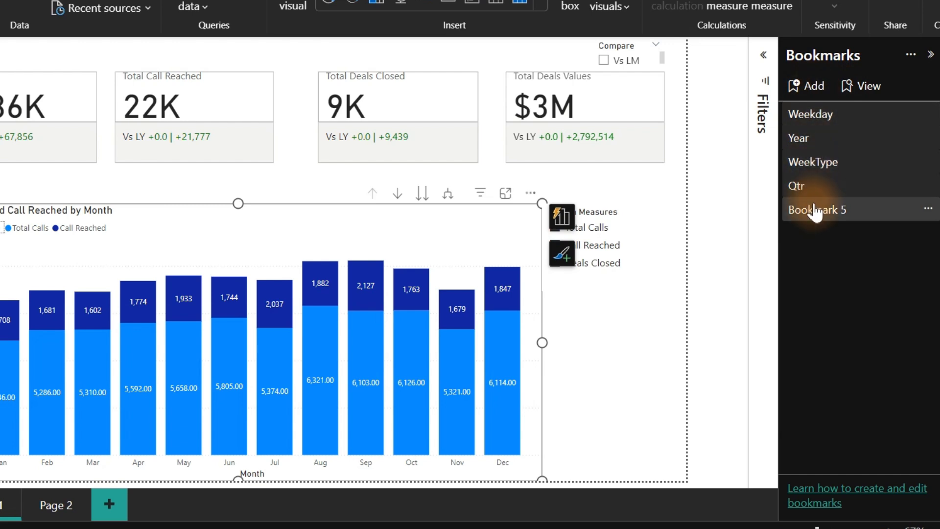
{"action": "double_click", "coordinate": [814, 210]}
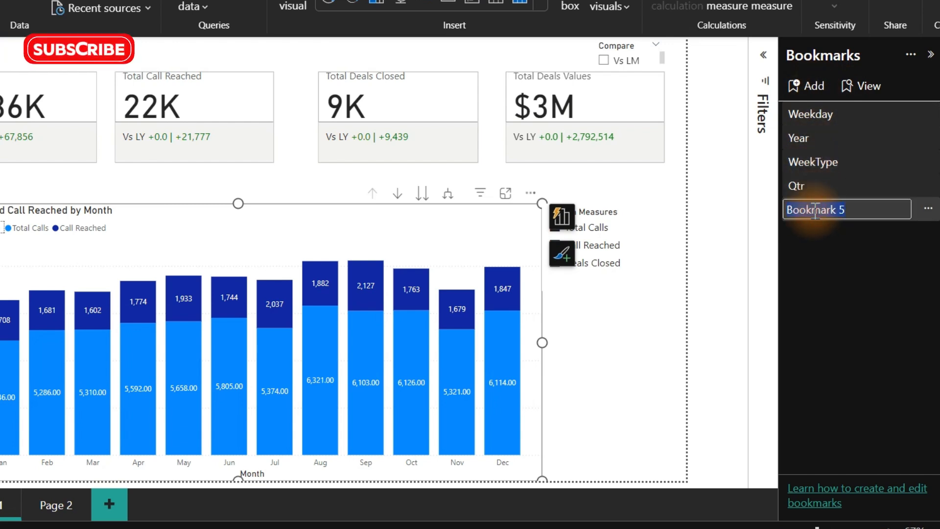
{"action": "type", "text": "Month"}
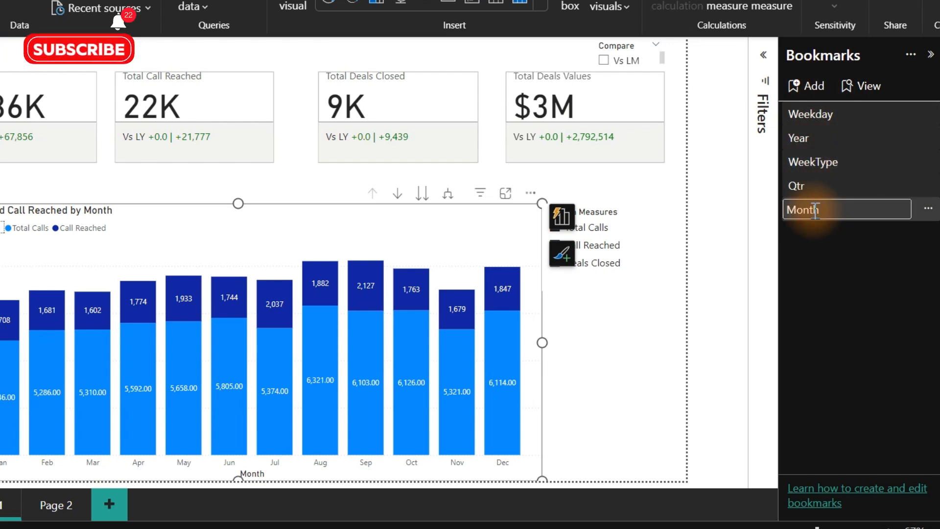
{"action": "key", "text": "Return"}
{"action": "left_click", "coordinate": [928, 208]}
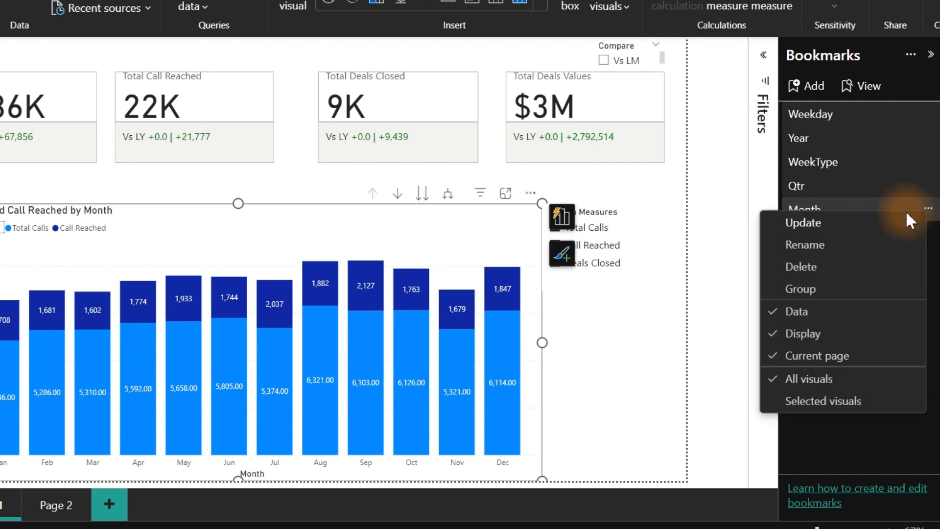
{"action": "left_click", "coordinate": [831, 234]}
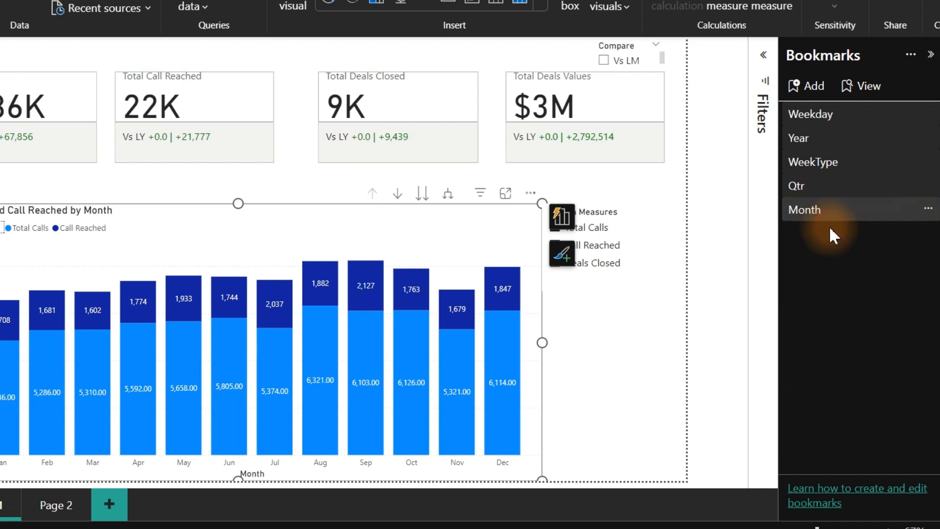
- Test the saved Qtr, WeekType, Year and Weekday bookmarks on the column chart, ending on Weekday
{"action": "left_click", "coordinate": [820, 189]}
{"action": "left_click", "coordinate": [821, 163]}
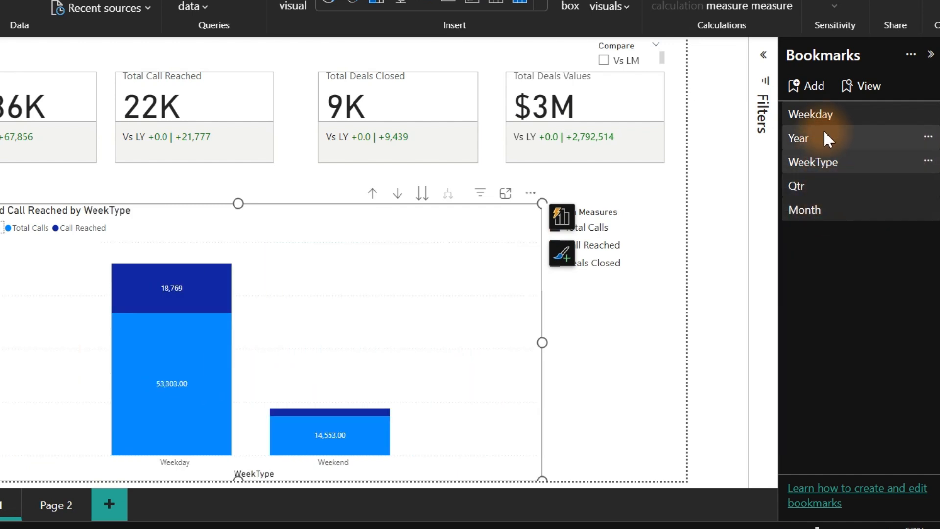
{"action": "left_click", "coordinate": [822, 135]}
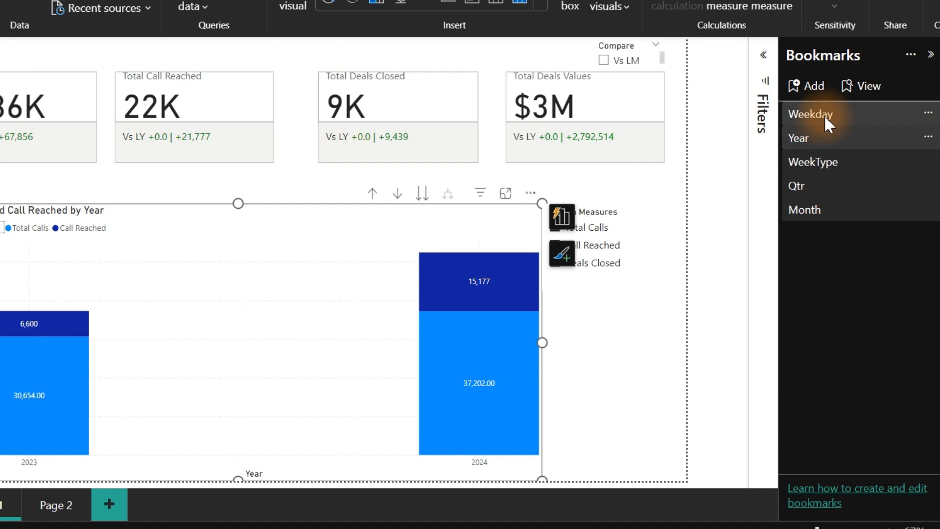
{"action": "left_click", "coordinate": [824, 114]}
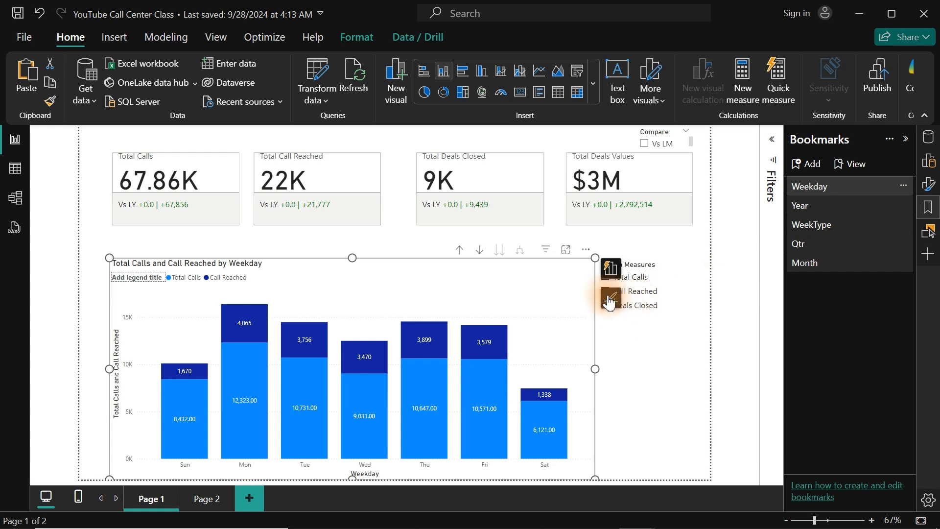
- Shrink the column chart to free space above it and place a bookmark navigator between the KPI cards and the chart
{"action": "left_click_drag", "start_coordinate": [595, 258], "coordinate": [500, 282]}
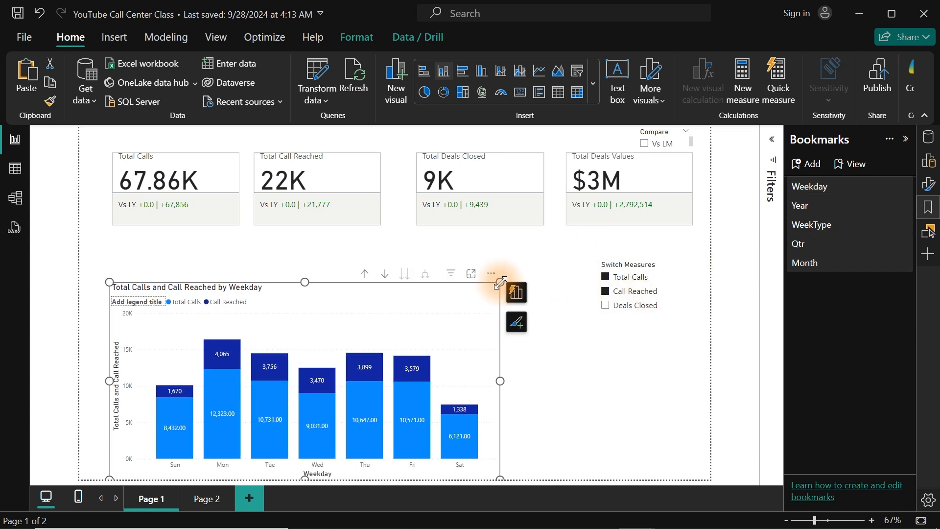
{"action": "left_click", "coordinate": [633, 368]}
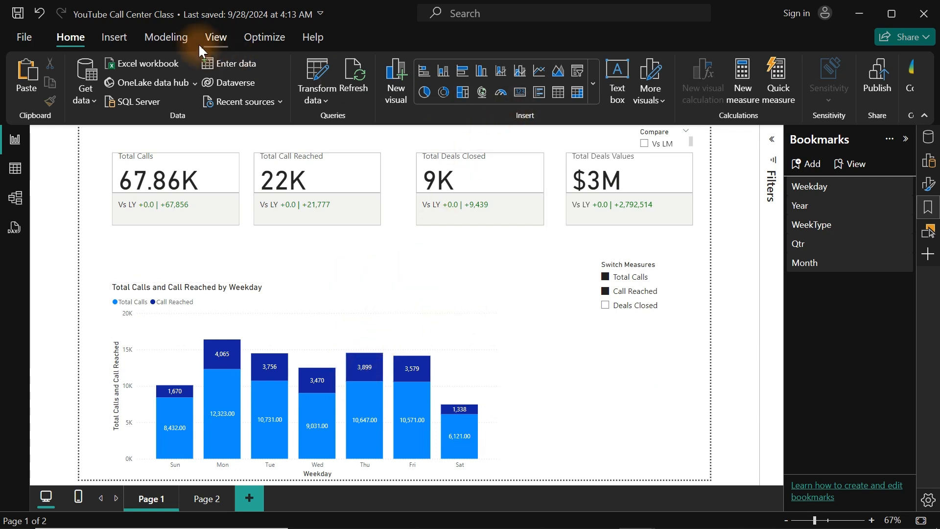
{"action": "left_click", "coordinate": [114, 38]}
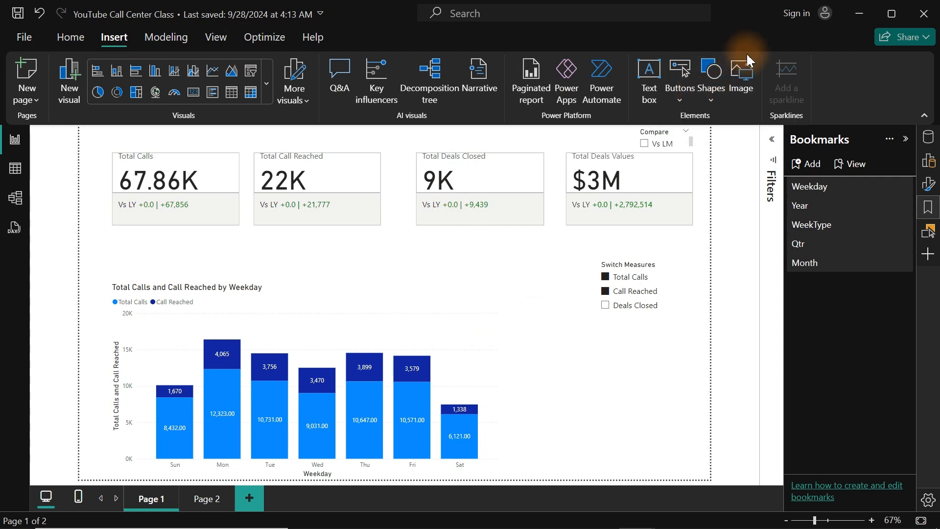
{"action": "left_click", "coordinate": [683, 103]}
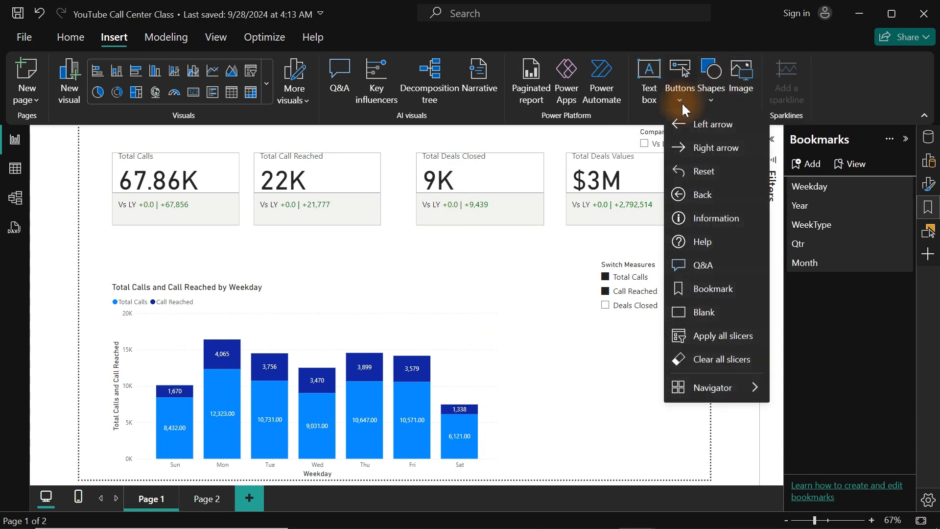
{"action": "mouse_move", "coordinate": [748, 387]}
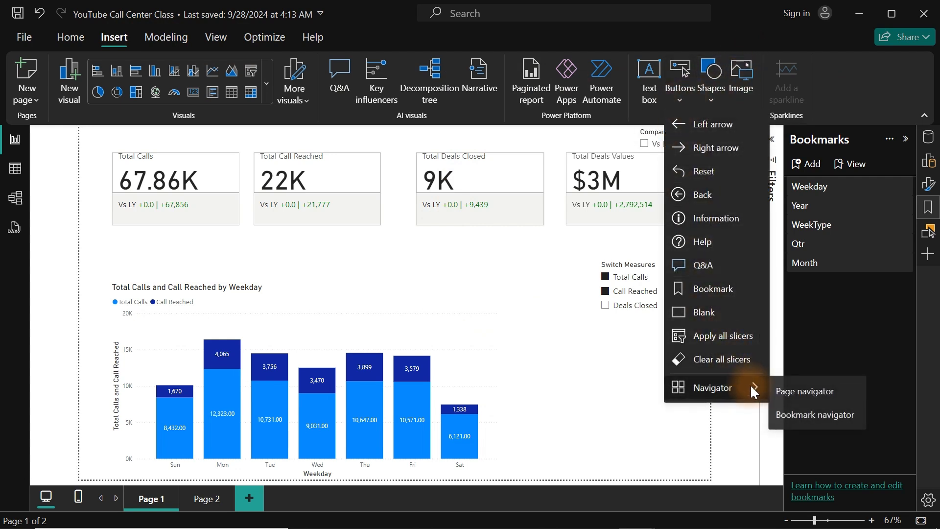
{"action": "left_click", "coordinate": [812, 414]}
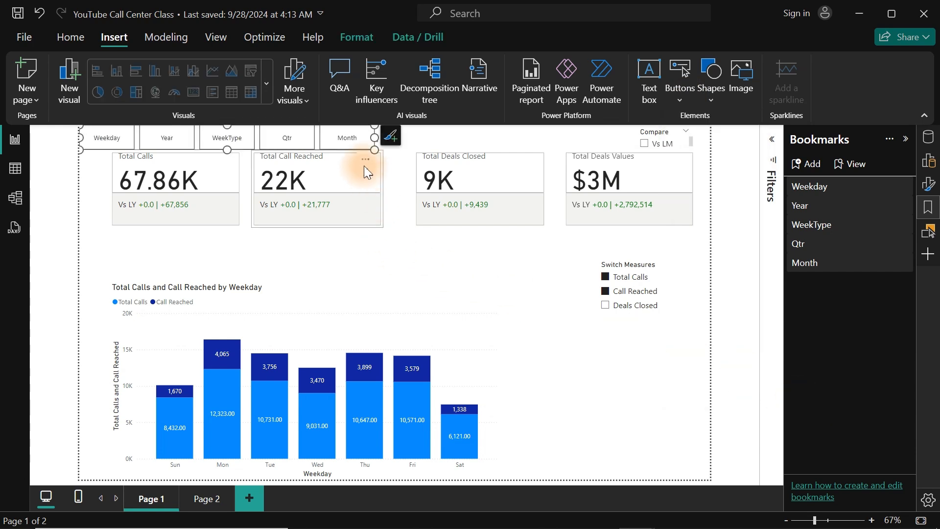
{"action": "left_click_drag", "start_coordinate": [368, 168], "coordinate": [486, 283]}
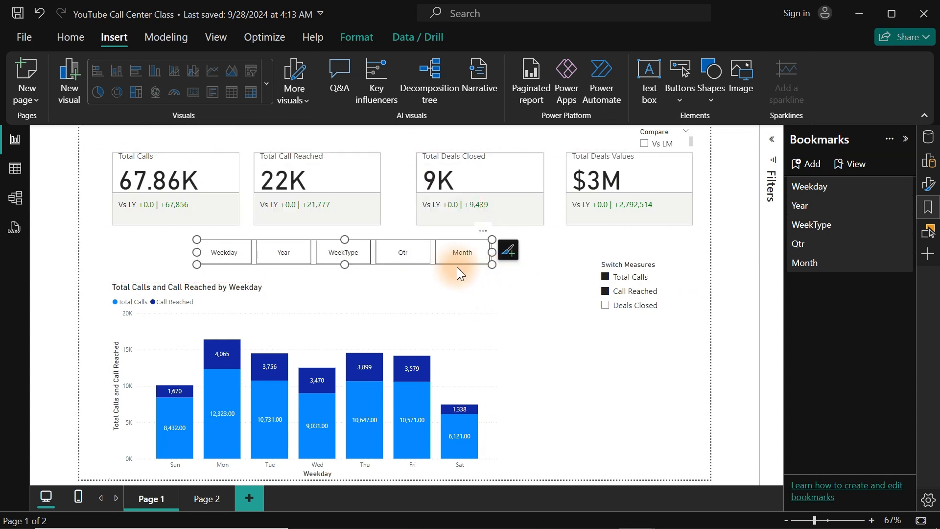
{"action": "left_click", "coordinate": [581, 322]}
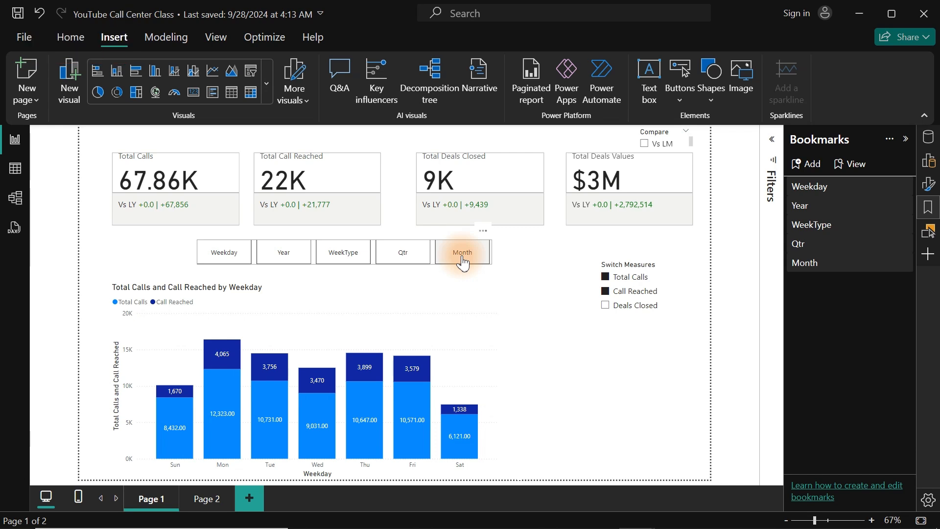
- Test the bookmark navigator by switching the chart through Month, Qtr, WeekType, Year and Weekday
{"action": "left_click", "coordinate": [462, 261]}
{"action": "left_click", "coordinate": [422, 259]}
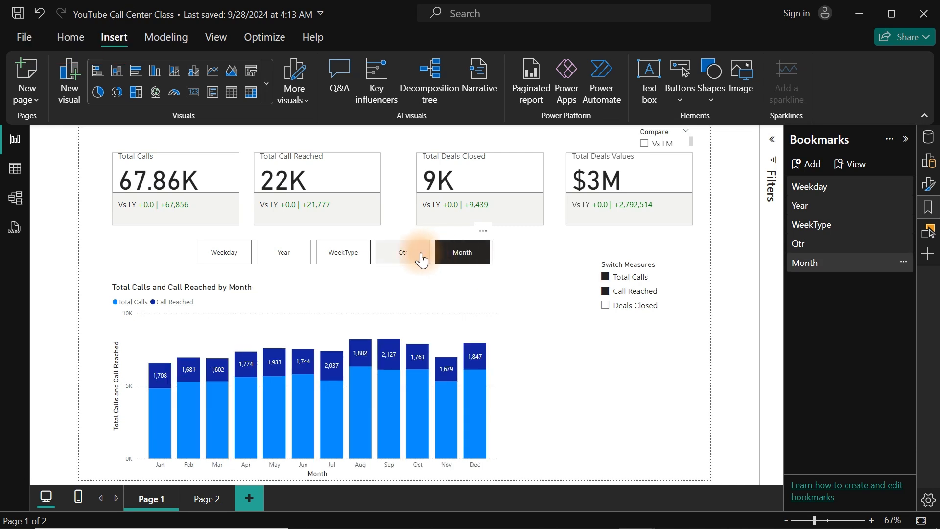
{"action": "left_click", "coordinate": [345, 251]}
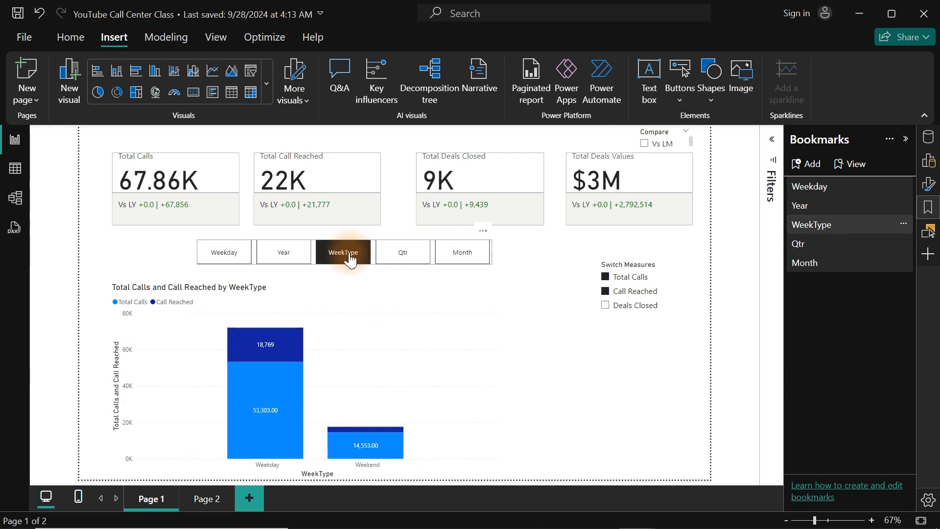
{"action": "left_click", "coordinate": [301, 257]}
{"action": "left_click", "coordinate": [227, 252]}
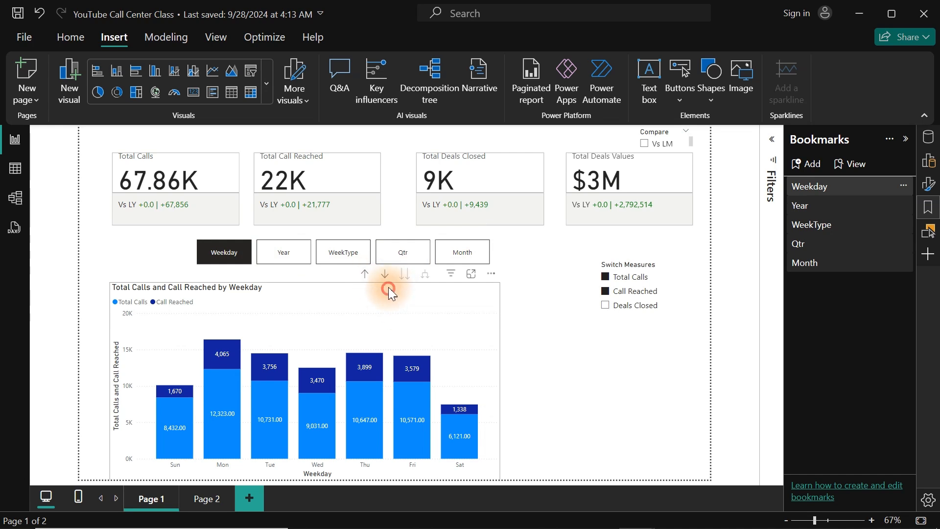
- Turn off the Y-axis title and values on the column chart
{"action": "left_click", "coordinate": [400, 346]}
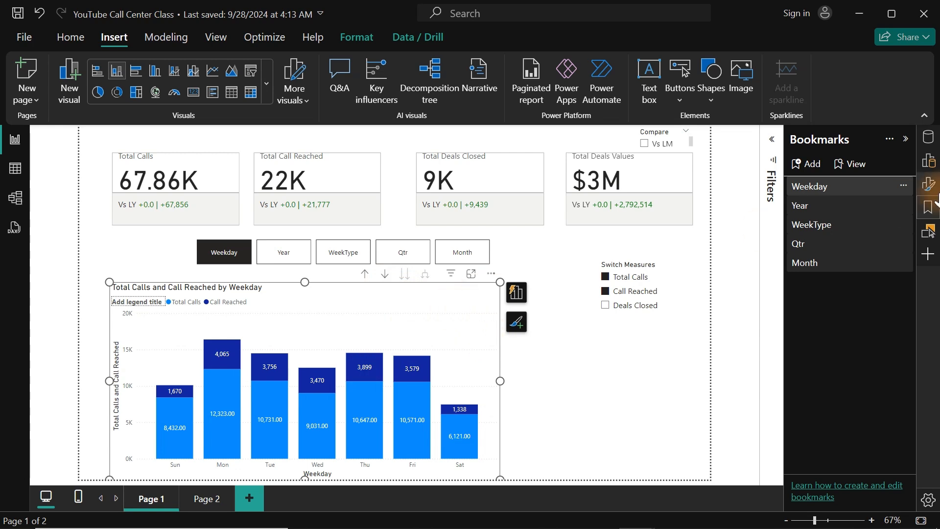
{"action": "left_click", "coordinate": [929, 185]}
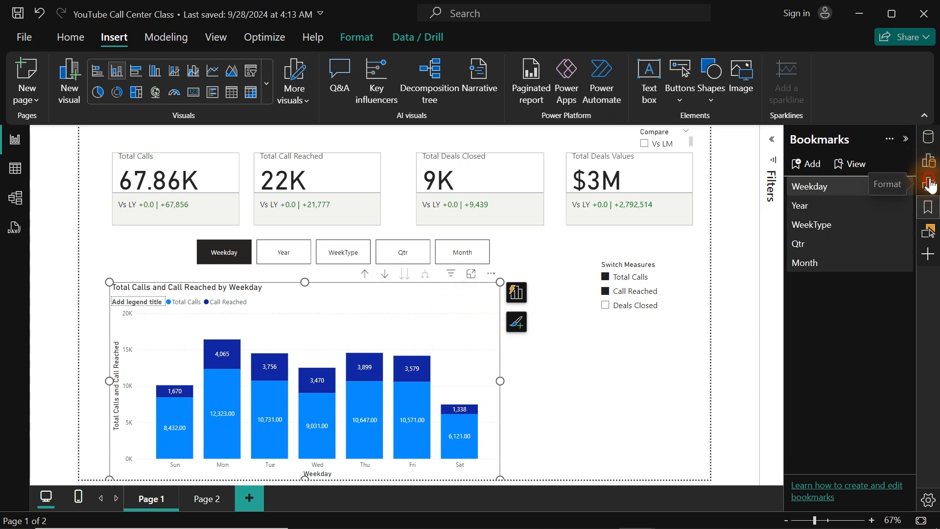
{"action": "left_click", "coordinate": [928, 207]}
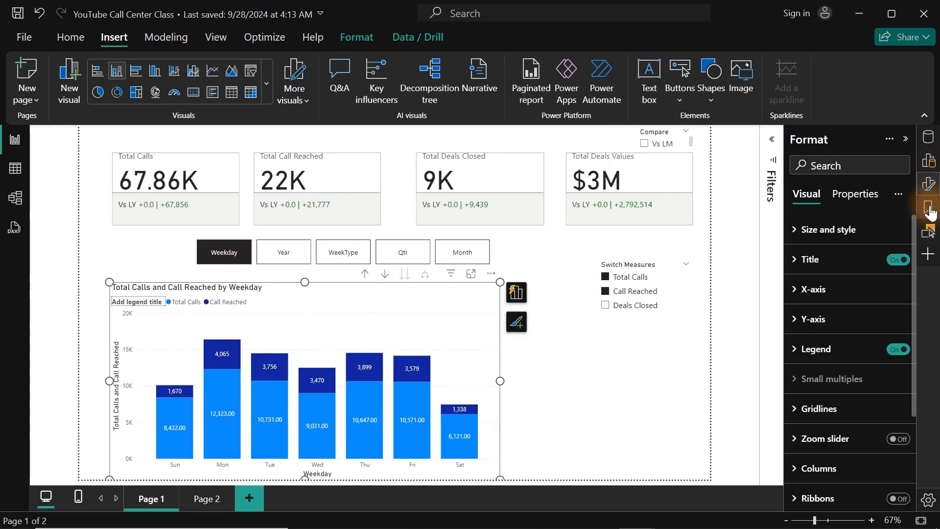
{"action": "left_click", "coordinate": [810, 321]}
{"action": "scroll", "coordinate": [892, 380], "scroll_direction": "down", "scroll_amount": 4}
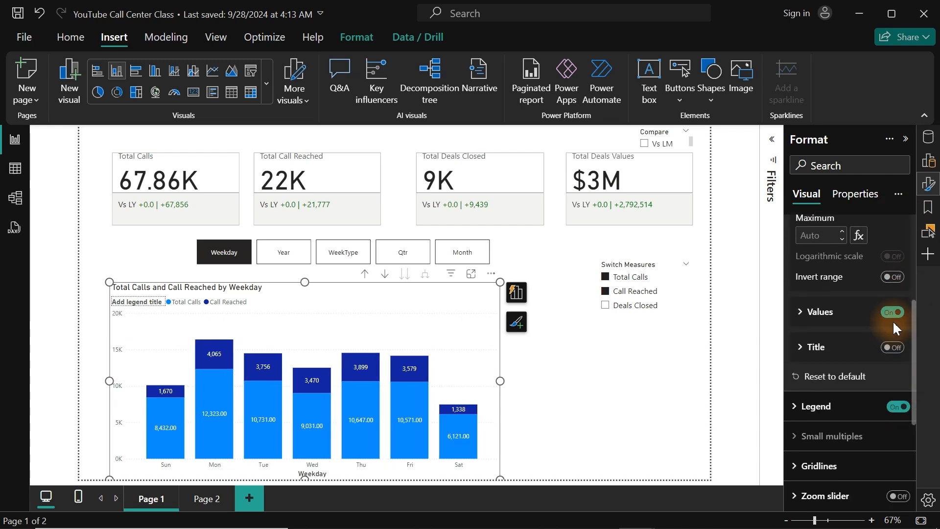
{"action": "left_click", "coordinate": [892, 314]}
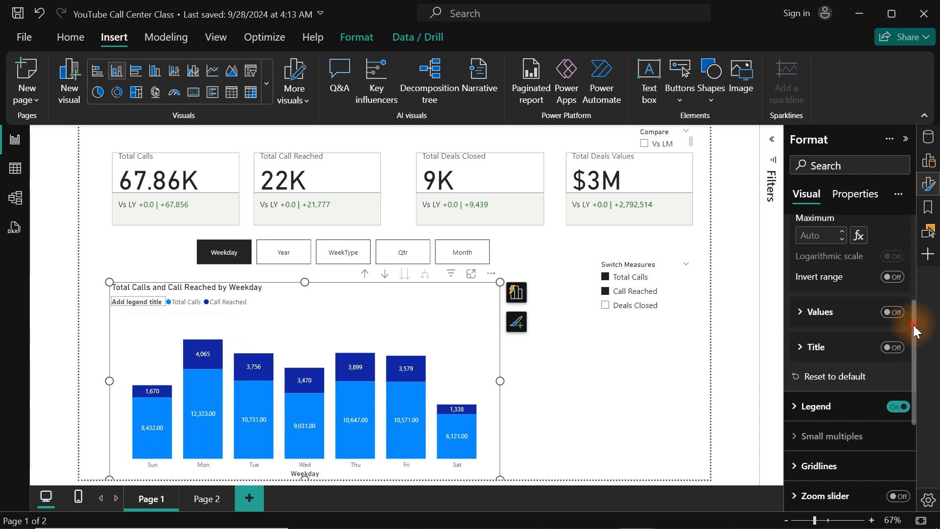
- Turn off the column chart's X-axis title and set the X-axis values' font size to 10
{"action": "left_click_drag", "start_coordinate": [912, 319], "coordinate": [911, 233]}
{"action": "left_click", "coordinate": [828, 319]}
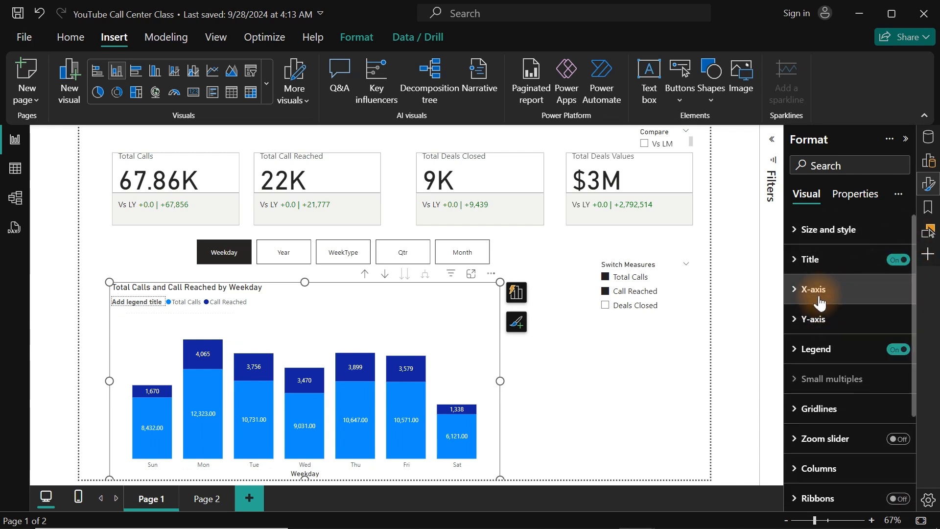
{"action": "left_click", "coordinate": [812, 289]}
{"action": "left_click_drag", "start_coordinate": [914, 289], "coordinate": [911, 388]}
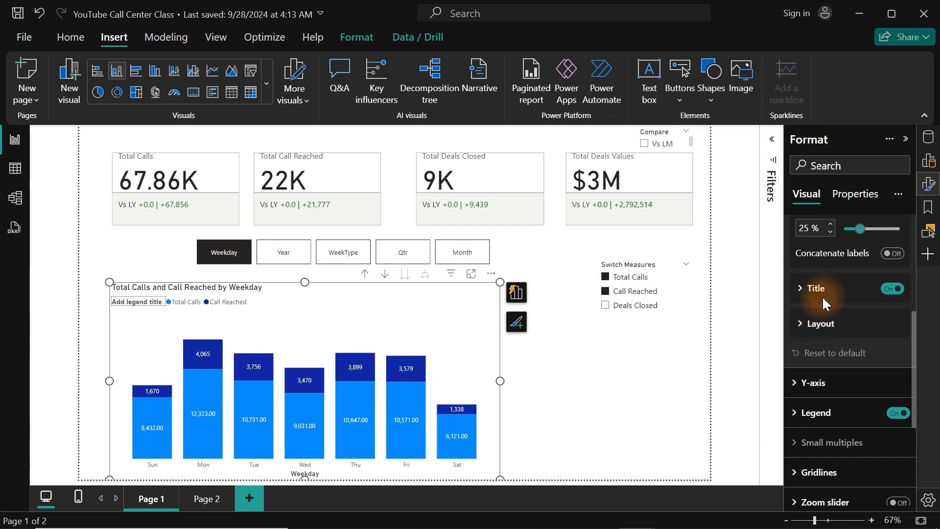
{"action": "left_click", "coordinate": [894, 290]}
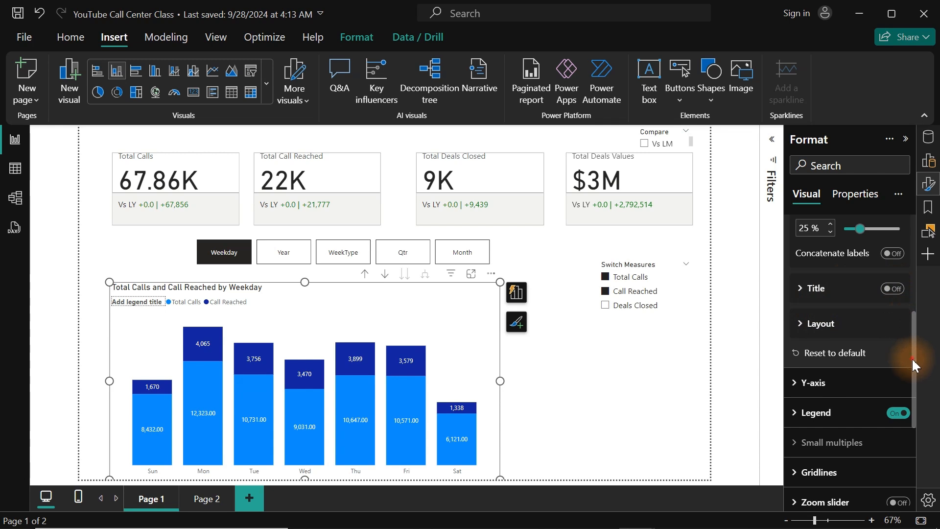
{"action": "left_click_drag", "start_coordinate": [913, 361], "coordinate": [915, 284]}
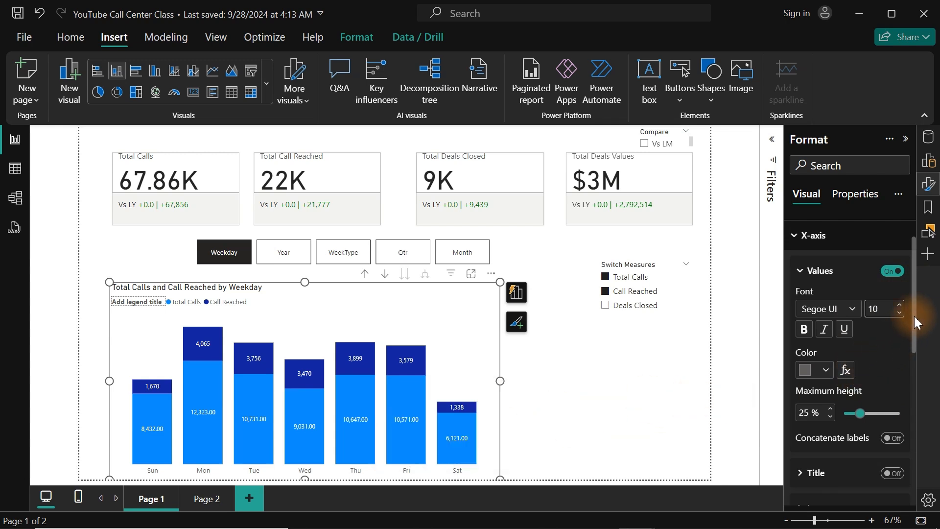
{"action": "scroll", "coordinate": [842, 279], "scroll_direction": "up", "scroll_amount": 2}
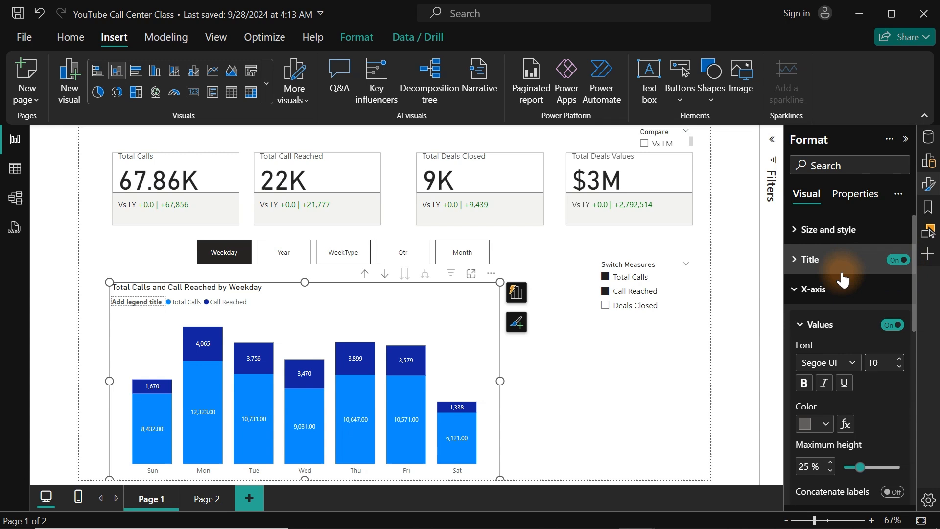
{"action": "left_click", "coordinate": [794, 290]}
- Turn off the column chart's legend title and set the legend position to Top center
{"action": "left_click", "coordinate": [803, 348]}
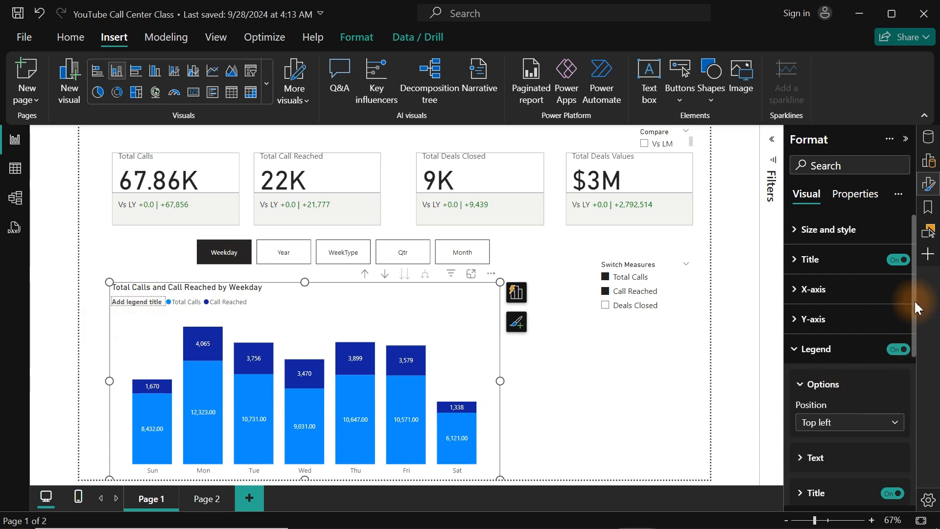
{"action": "left_click_drag", "start_coordinate": [915, 304], "coordinate": [917, 390]}
{"action": "left_click", "coordinate": [894, 320]}
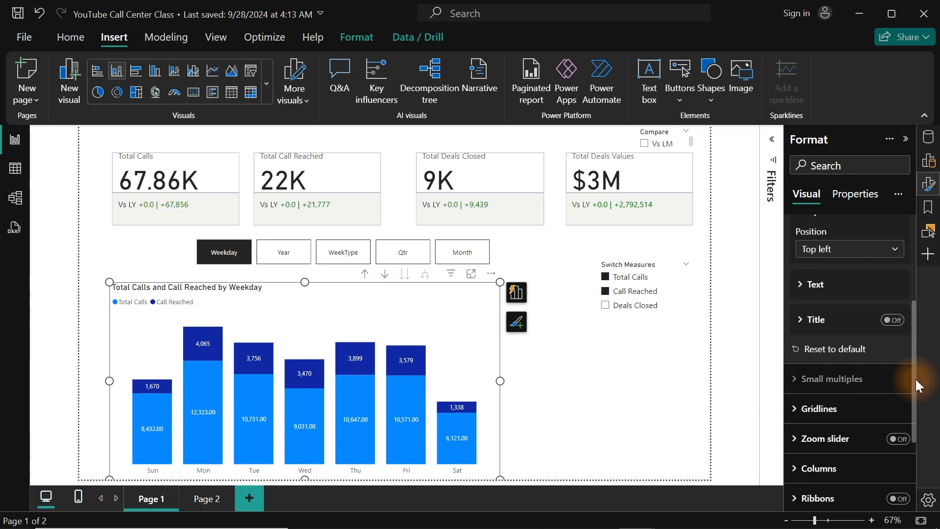
{"action": "scroll", "coordinate": [917, 384], "scroll_direction": "up", "scroll_amount": 1}
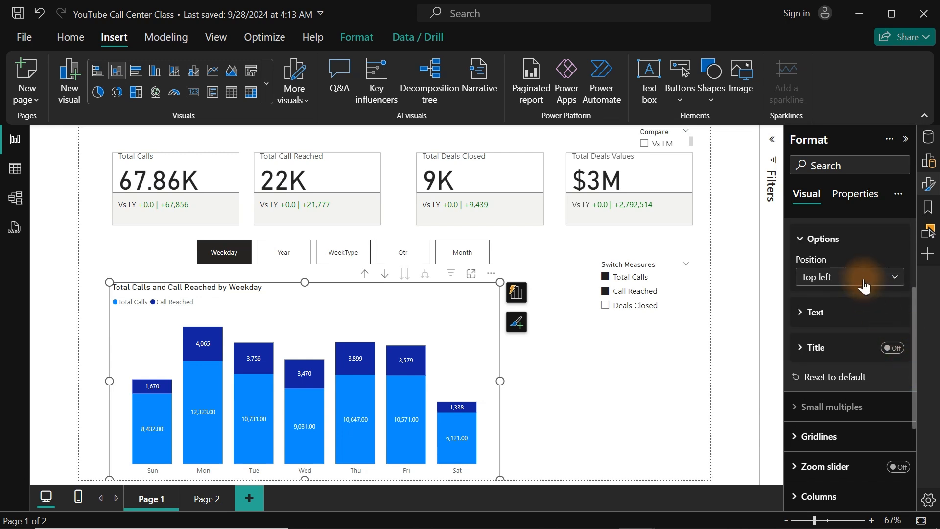
{"action": "left_click", "coordinate": [854, 276]}
{"action": "left_click", "coordinate": [841, 313]}
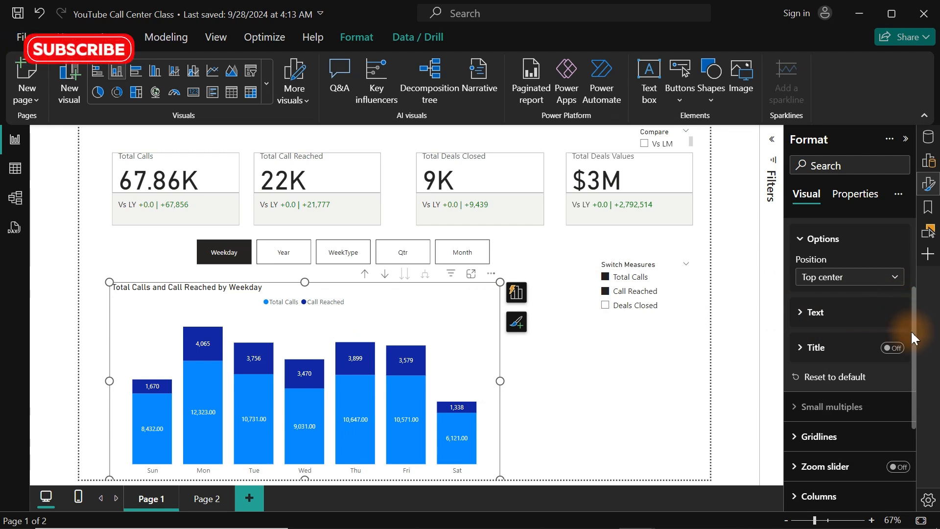
- Center the column chart's title horizontally
{"action": "scroll", "coordinate": [912, 338], "scroll_direction": "up", "scroll_amount": 3}
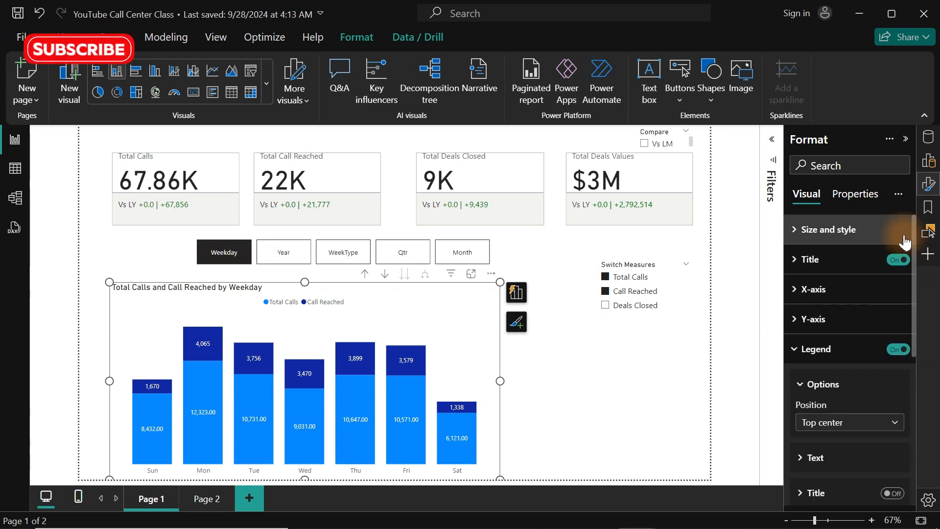
{"action": "left_click", "coordinate": [841, 261]}
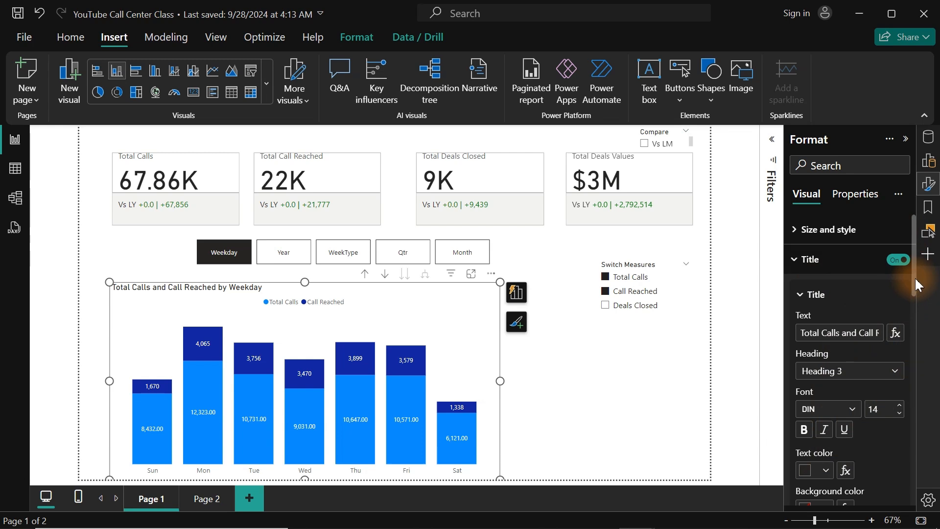
{"action": "left_click_drag", "start_coordinate": [911, 278], "coordinate": [915, 328]}
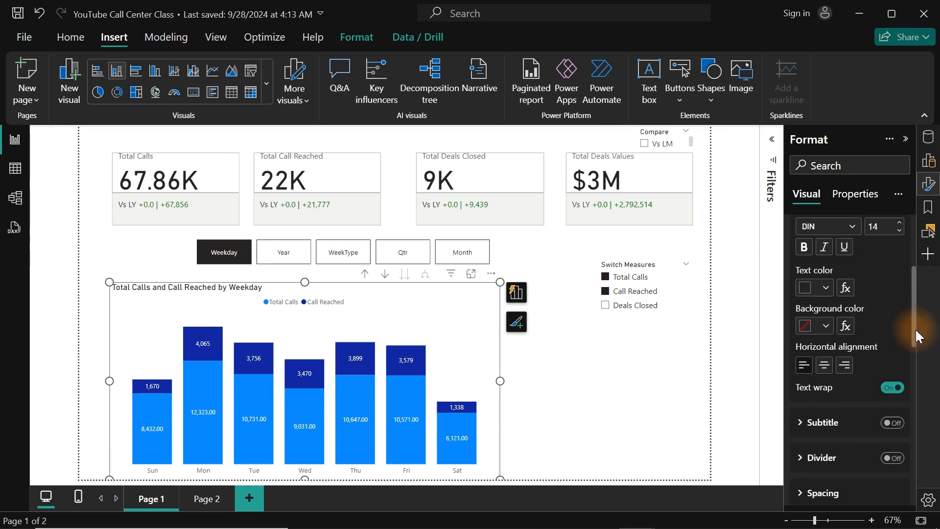
{"action": "left_click", "coordinate": [824, 365]}
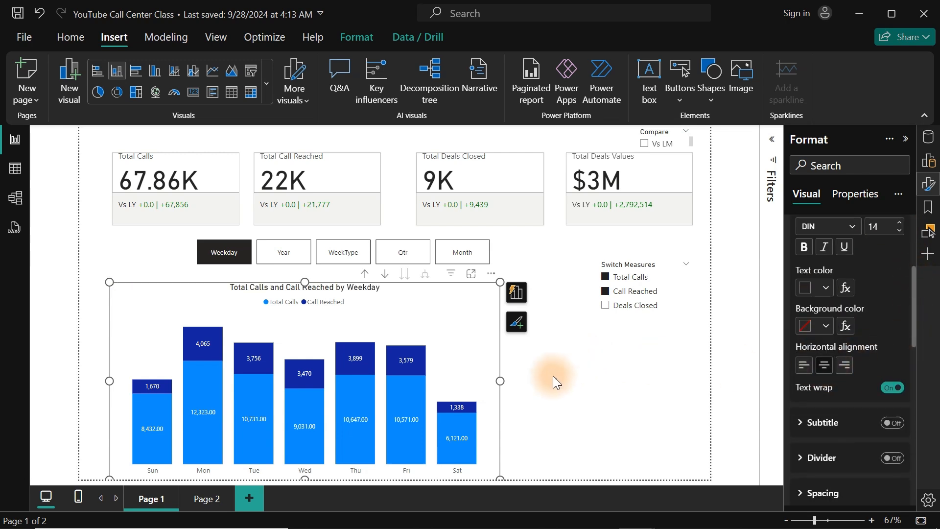
- Shrink the column chart from its lower-right corner and move the bookmark navigator directly below it, near the page's left edge
{"action": "left_click_drag", "start_coordinate": [499, 480], "coordinate": [444, 450]}
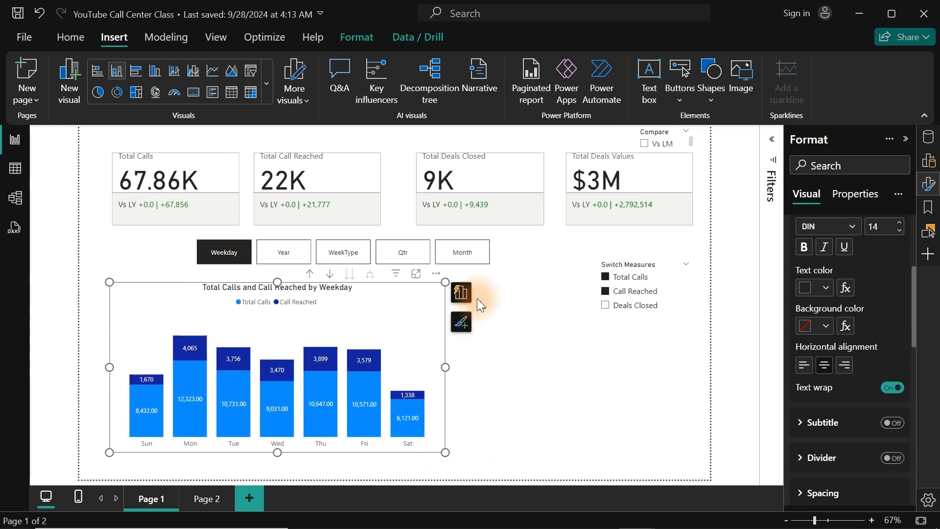
{"action": "left_click", "coordinate": [491, 243]}
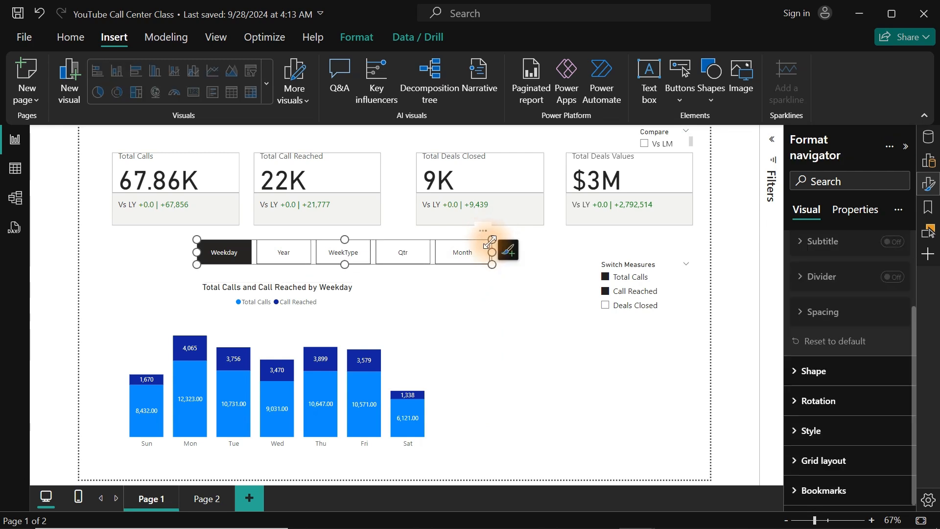
{"action": "left_click_drag", "start_coordinate": [485, 237], "coordinate": [409, 469]}
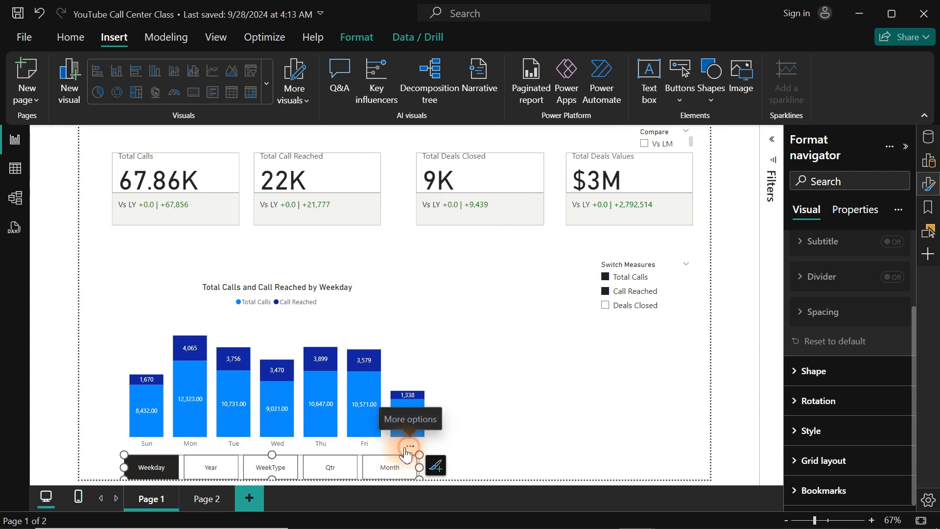
{"action": "left_click_drag", "start_coordinate": [406, 453], "coordinate": [377, 457]}
- Align the column chart's left edge with the navigator, narrow its right side, and move the Switch Measures slicer over its upper-left corner
{"action": "left_click", "coordinate": [109, 368]}
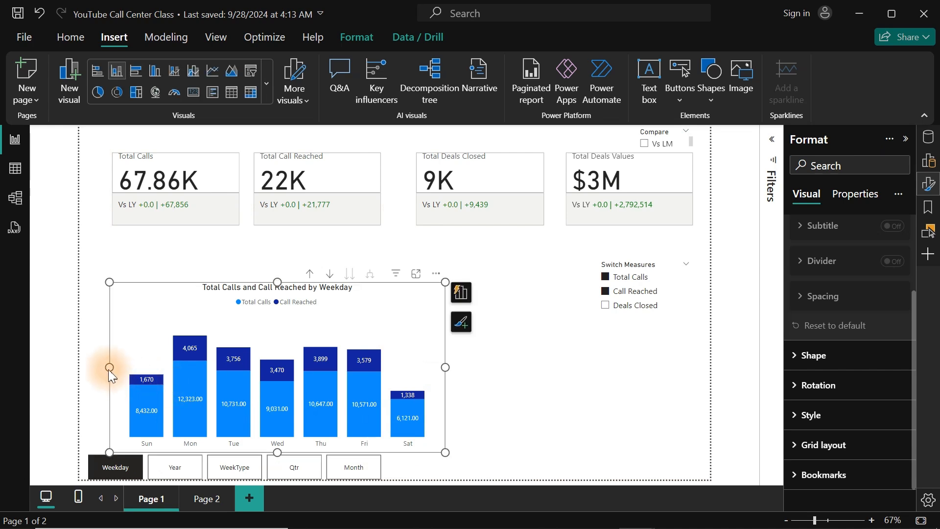
{"action": "left_click_drag", "start_coordinate": [109, 368], "coordinate": [84, 368]}
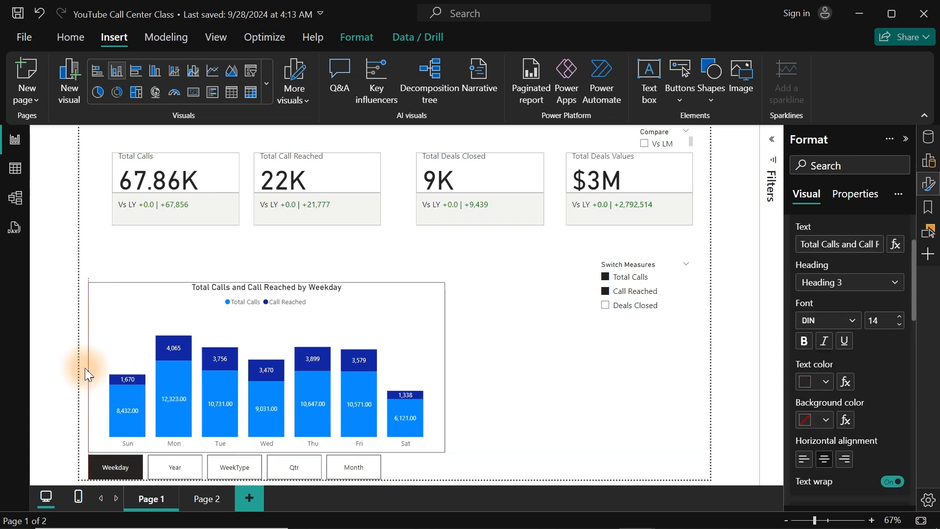
{"action": "left_click_drag", "start_coordinate": [445, 367], "coordinate": [413, 364]}
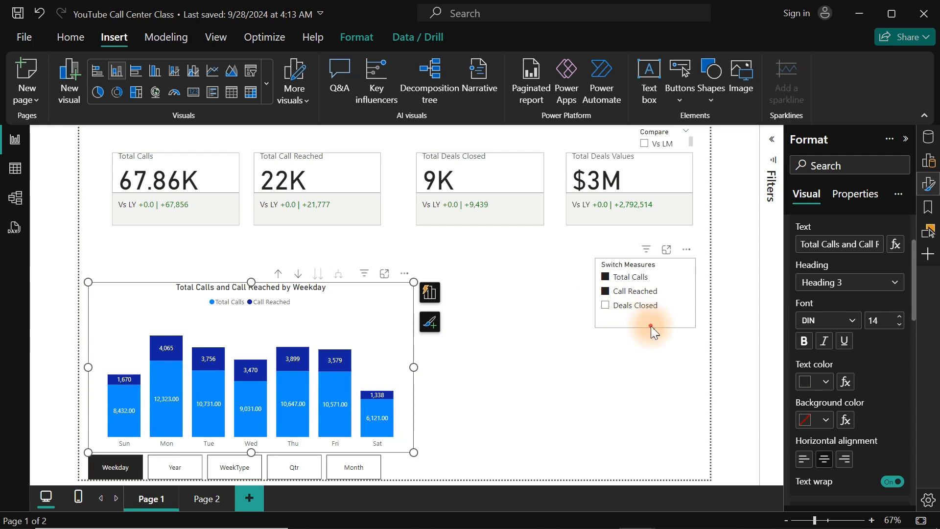
{"action": "left_click_drag", "start_coordinate": [651, 325], "coordinate": [131, 319]}
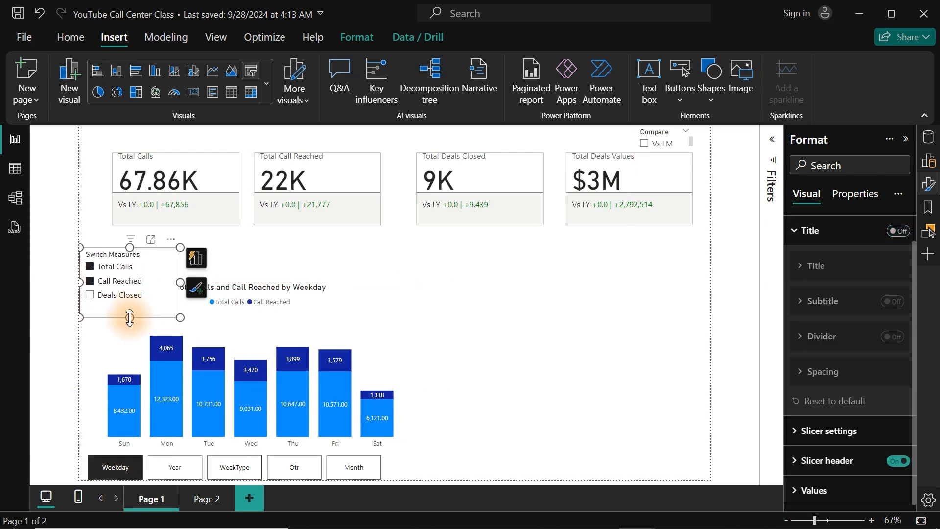
{"action": "left_click", "coordinate": [575, 381]}
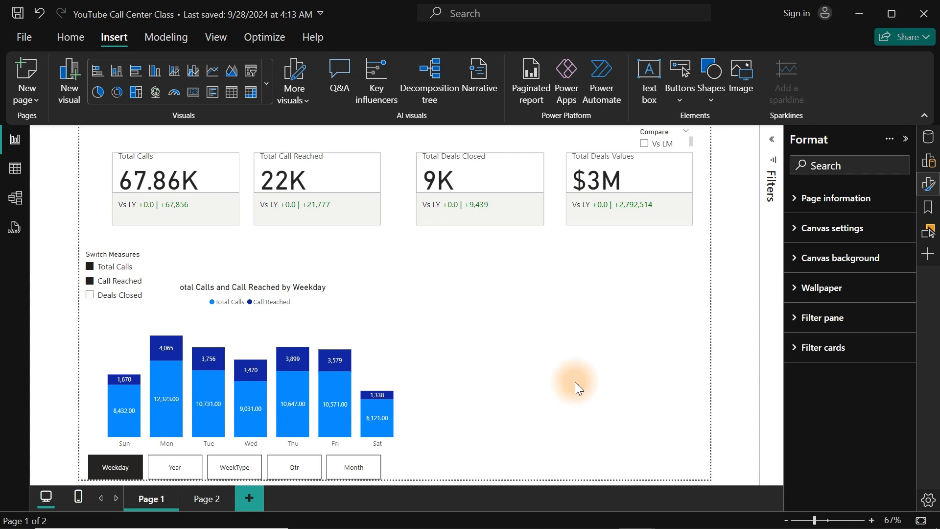
- Add an empty table visual beside the column chart and widen it to fill the space under the two right-hand KPI cards
{"action": "left_click", "coordinate": [231, 92]}
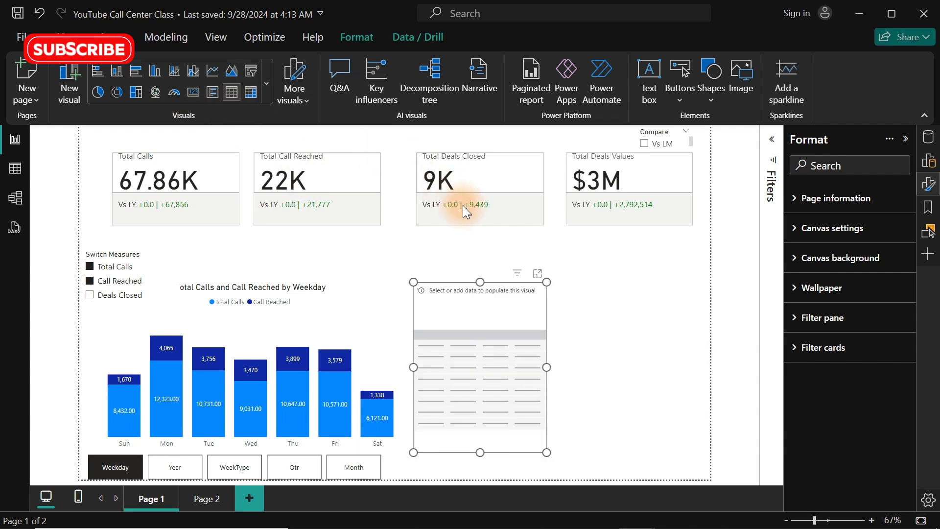
{"action": "left_click_drag", "start_coordinate": [546, 367], "coordinate": [699, 374]}
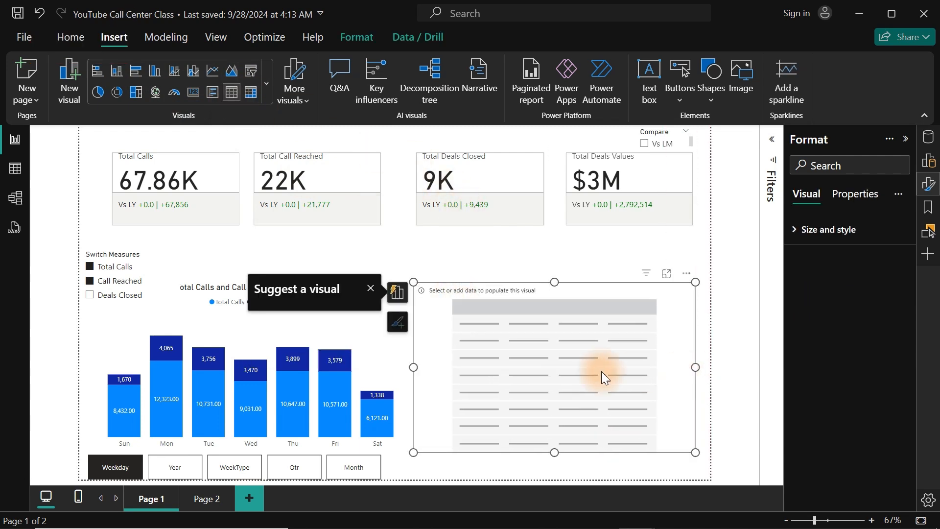
{"action": "left_click_drag", "start_coordinate": [416, 366], "coordinate": [410, 366]}
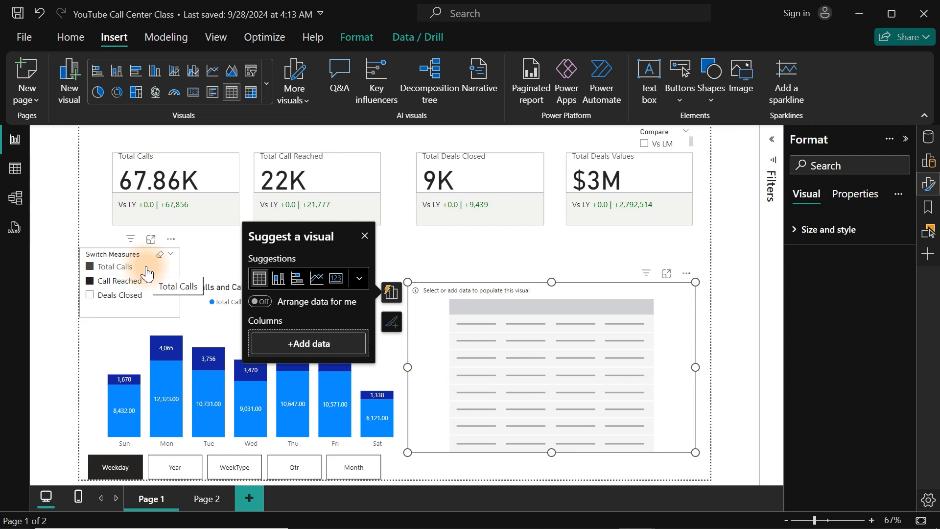
- In Table view, duplicate the Deals Closed entry of the Switch Measures formula onto a new line below it
{"action": "left_click", "coordinate": [14, 169]}
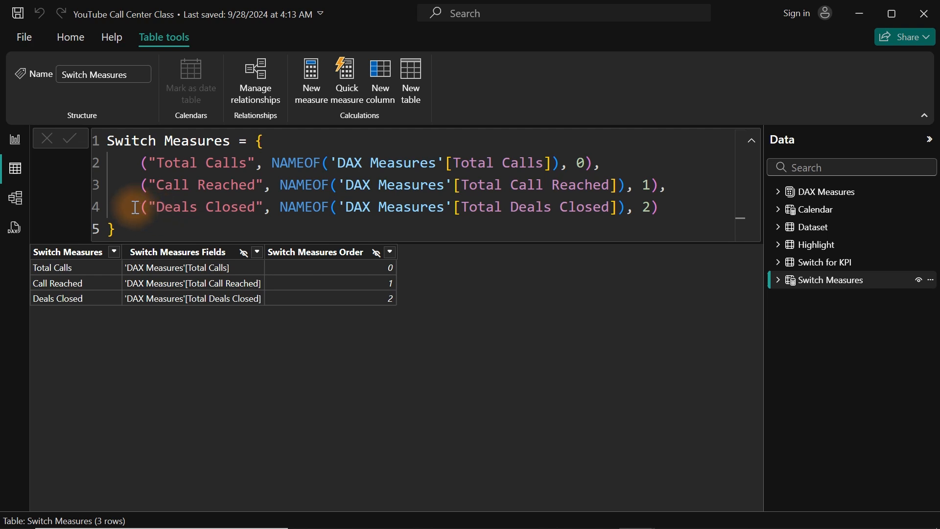
{"action": "left_click_drag", "start_coordinate": [133, 206], "coordinate": [661, 212]}
{"action": "key", "text": "ctrl+c"}
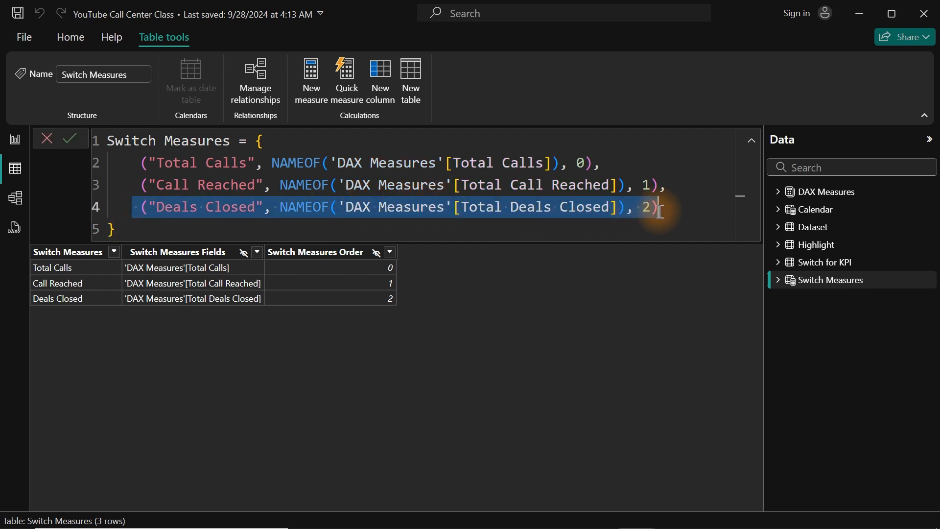
{"action": "left_click", "coordinate": [661, 212]}
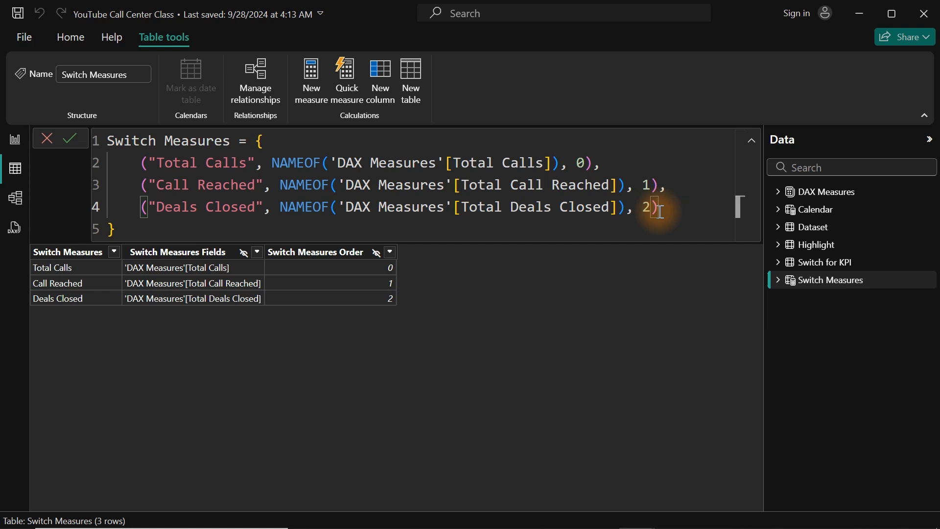
{"action": "key", "text": "shift+Return"}
{"action": "key", "text": "ctrl+v"}
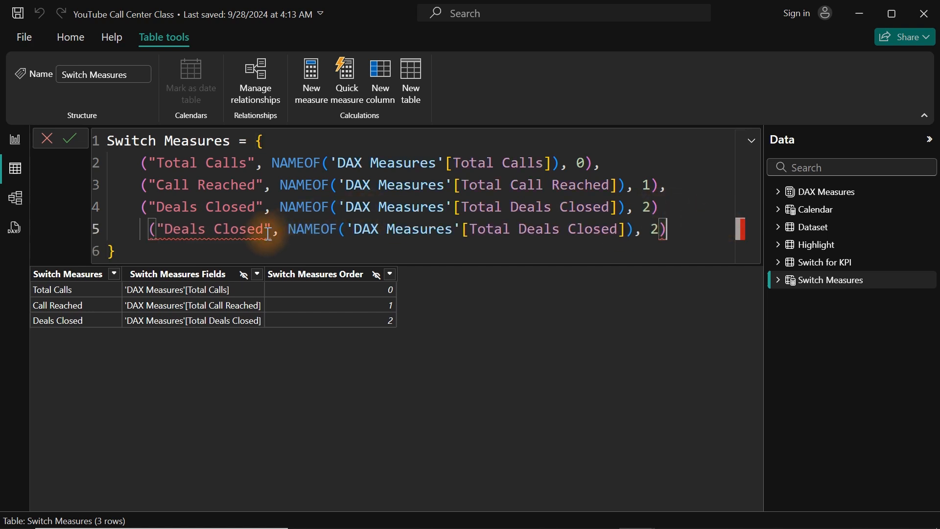
- Rename the duplicated entry's label to "Deals Values" and add a comma after the Deals Closed entry
{"action": "left_click_drag", "start_coordinate": [263, 228], "coordinate": [165, 230]}
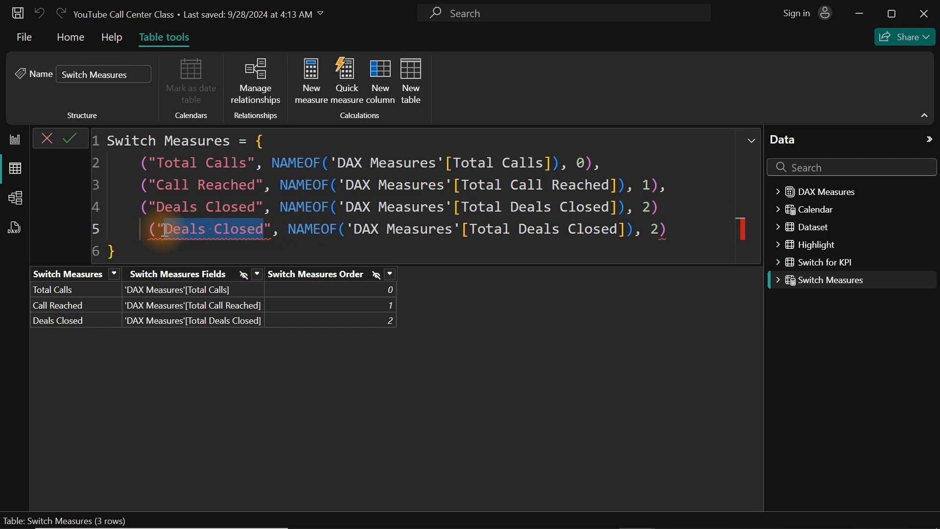
{"action": "type", "text": "Deals V"}
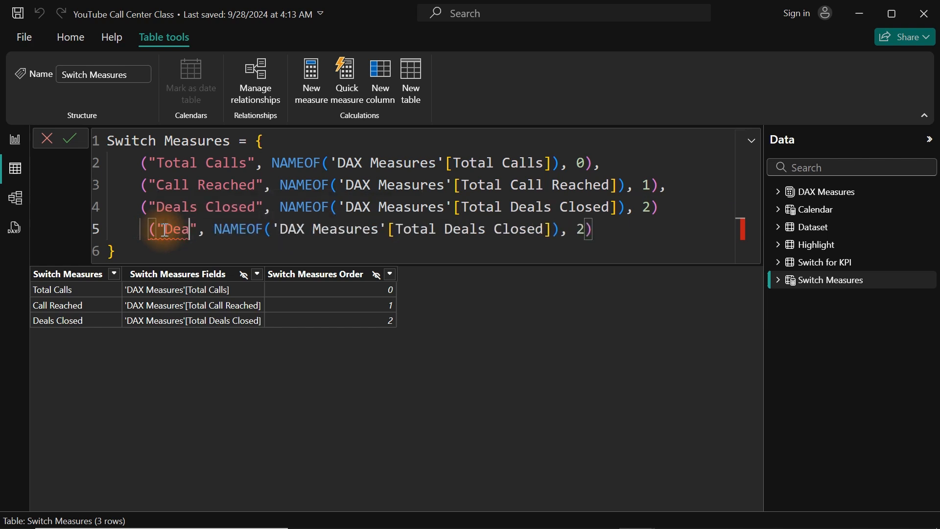
{"action": "type", "text": "alues"}
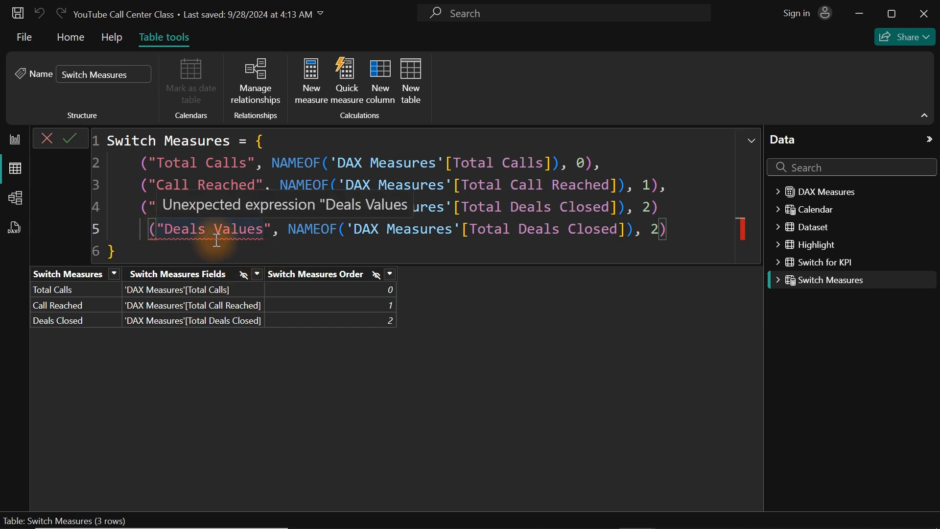
{"action": "left_click", "coordinate": [661, 209]}
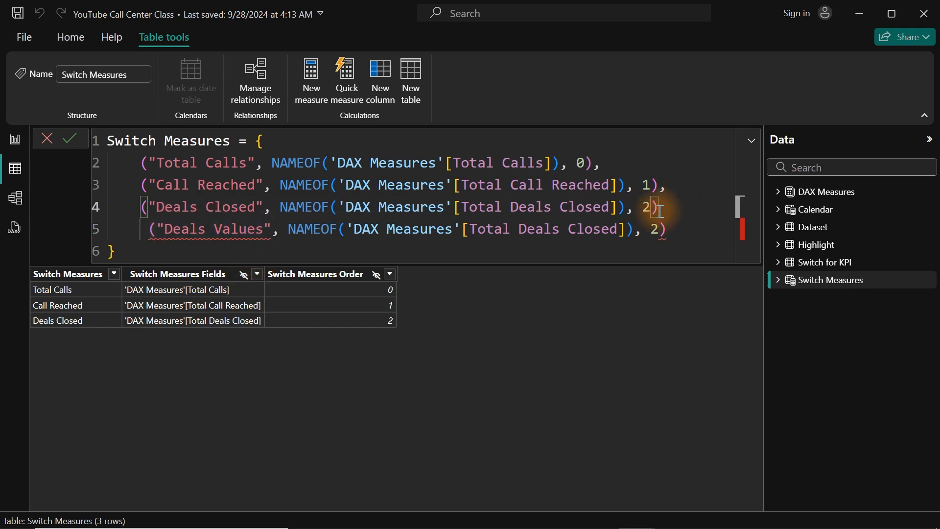
{"action": "type", "text": ","}
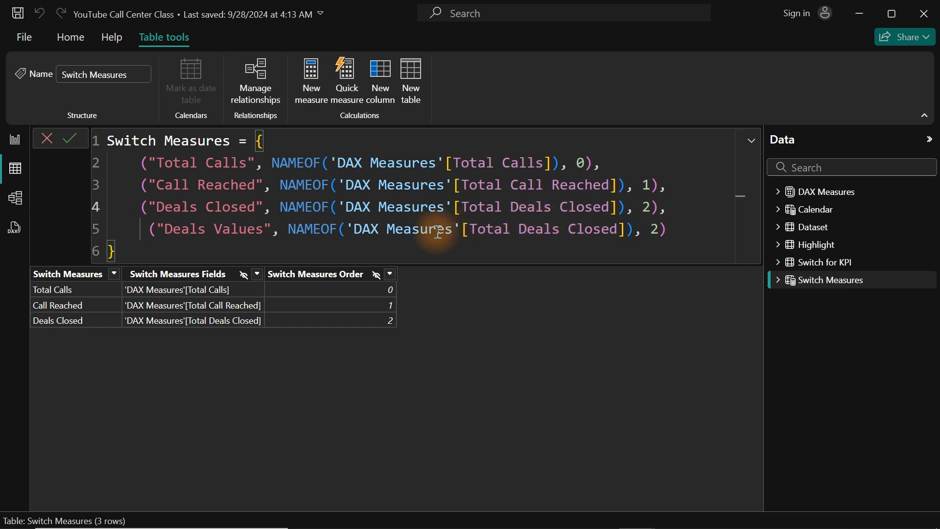
- Point the Deals Values entry's NAMEOF reference to the measure 'DAX Measures'[Total Deals Values]
{"action": "left_click", "coordinate": [625, 230]}
{"action": "left_click_drag", "start_coordinate": [626, 230], "coordinate": [473, 228]}
{"action": "key", "text": "BackSpace"}
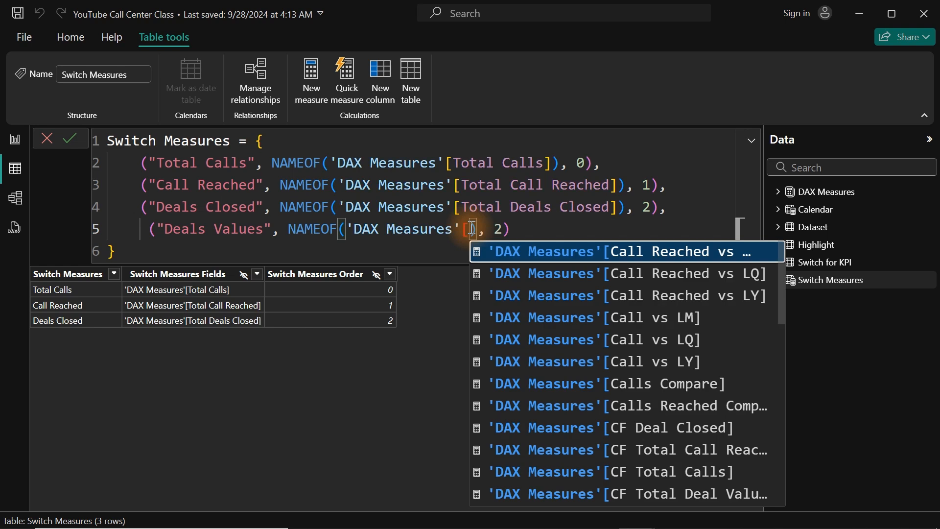
{"action": "type", "text": "tot"}
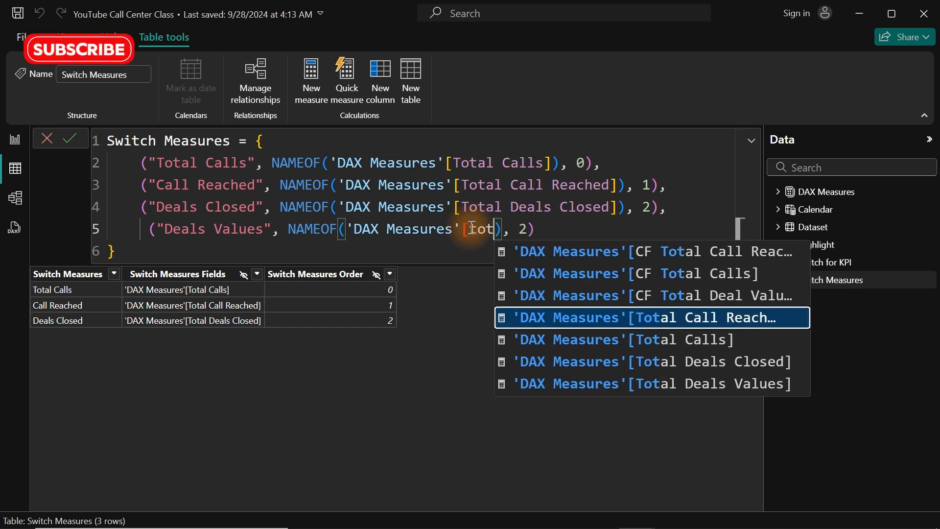
{"action": "key", "text": "Down"}
{"action": "key", "text": "Down"}
{"action": "key", "text": "Down"}
{"action": "key", "text": "Tab"}
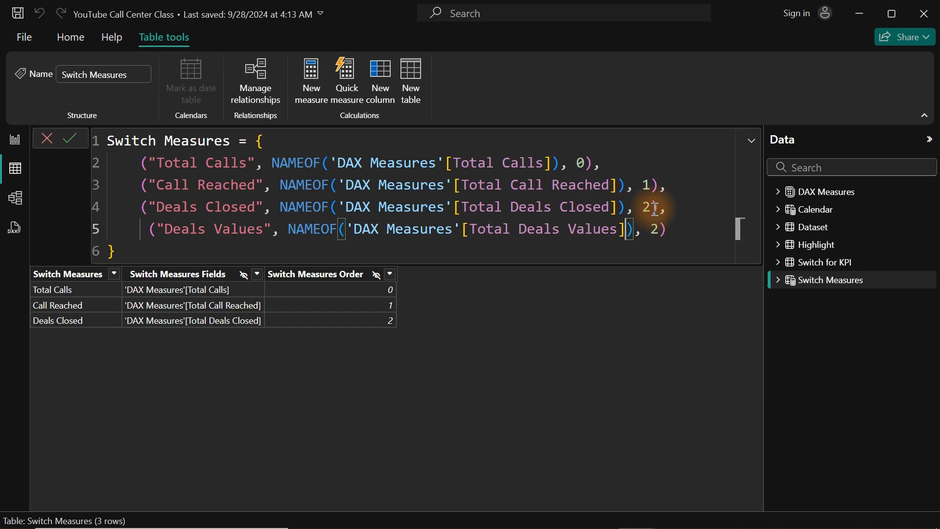
- Set the Deals Values entry's order number to 3 and commit the Switch Measures formula
{"action": "double_click", "coordinate": [655, 229]}
{"action": "key", "text": "BackSpace"}
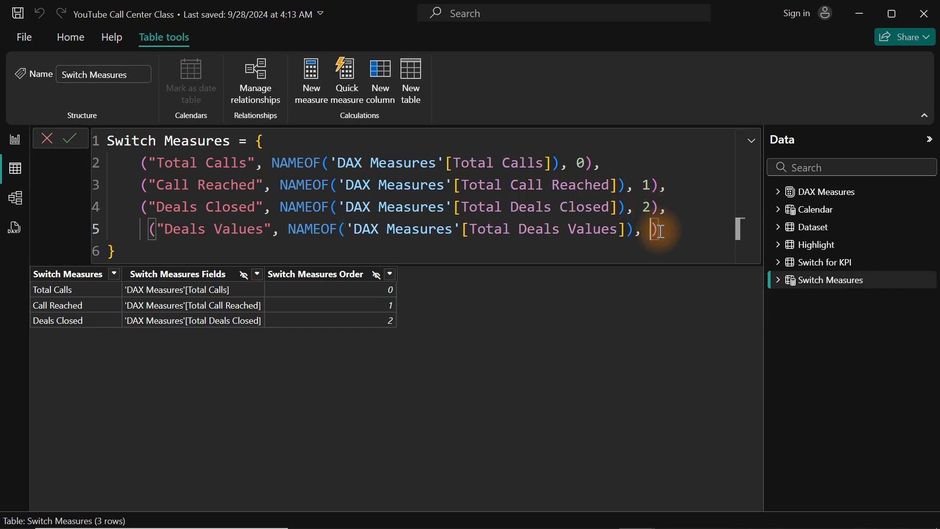
{"action": "type", "text": "3"}
{"action": "key", "text": "Return"}
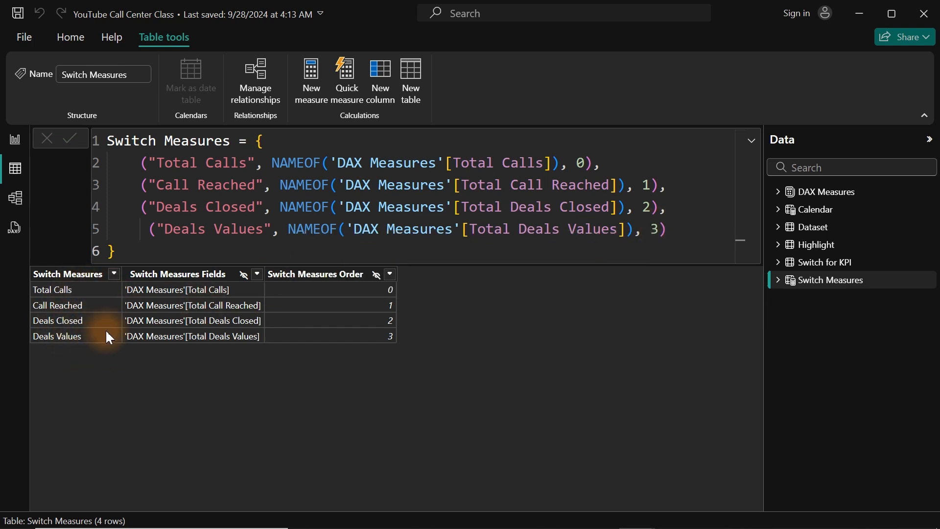
- Return to the report page and extend the Switch Measures slicer upward so all four options fit
{"action": "left_click", "coordinate": [11, 138]}
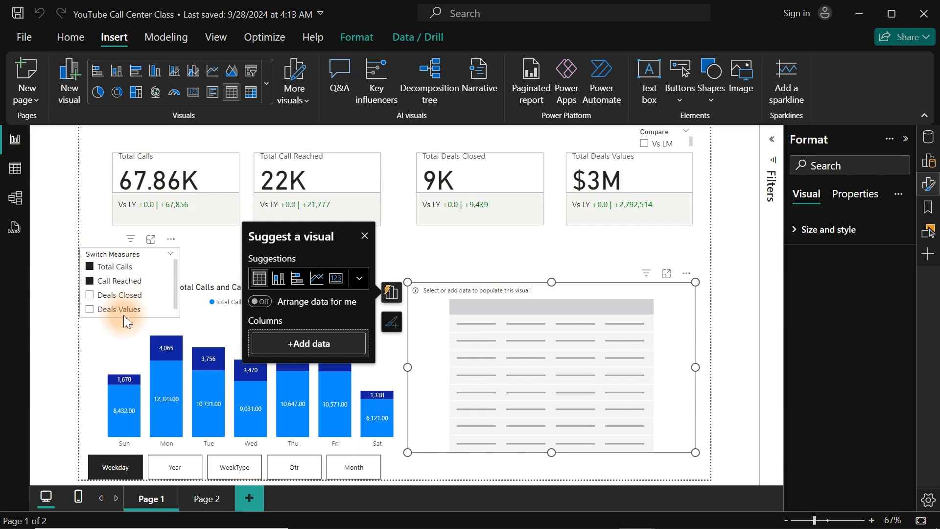
{"action": "left_click", "coordinate": [121, 315]}
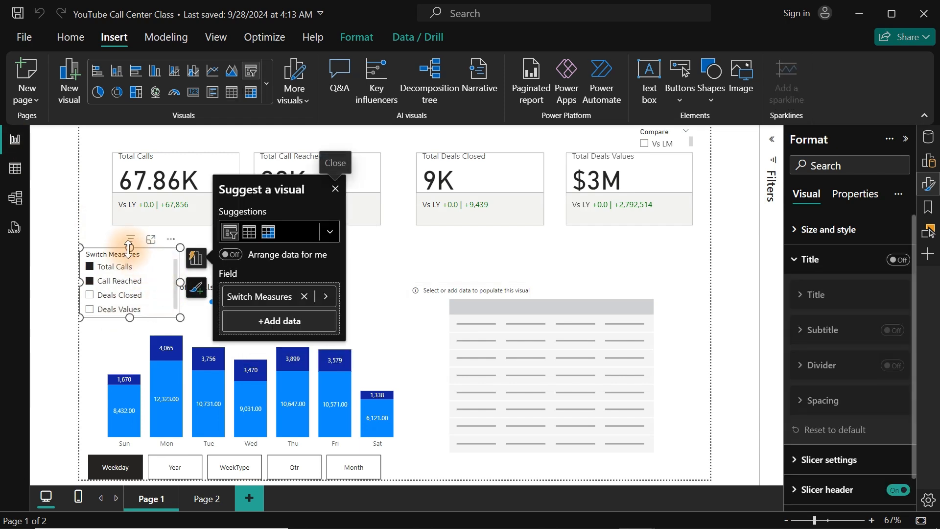
{"action": "left_click_drag", "start_coordinate": [132, 255], "coordinate": [130, 241]}
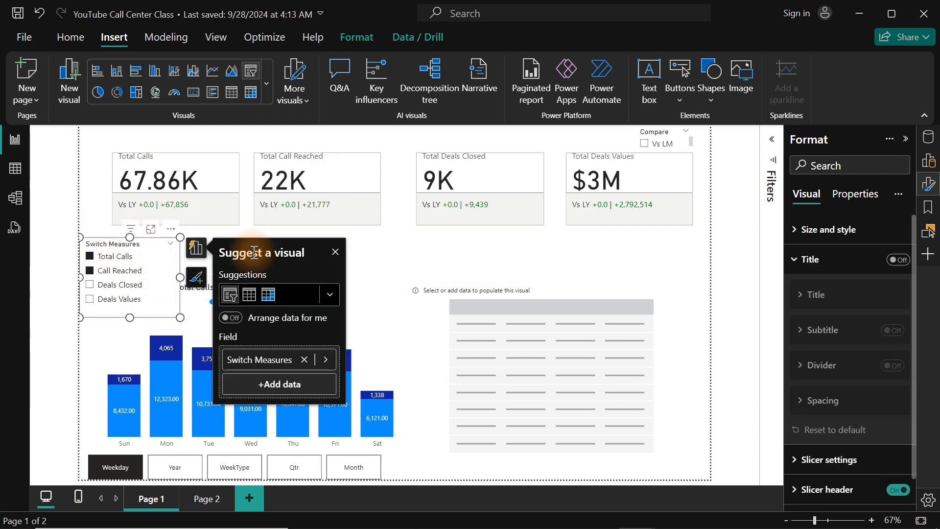
{"action": "left_click", "coordinate": [370, 257]}
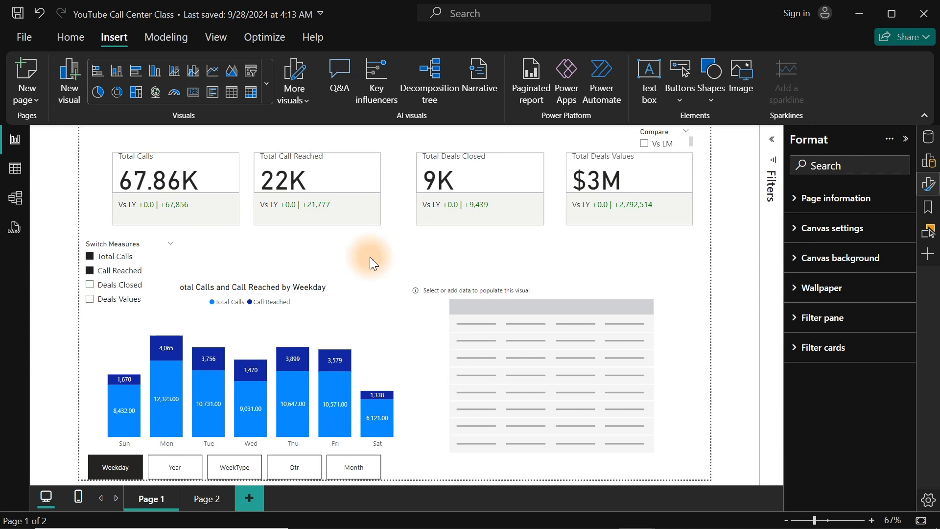
- Add the Full Name field from the Dataset table to the empty table visual
{"action": "left_click", "coordinate": [497, 309]}
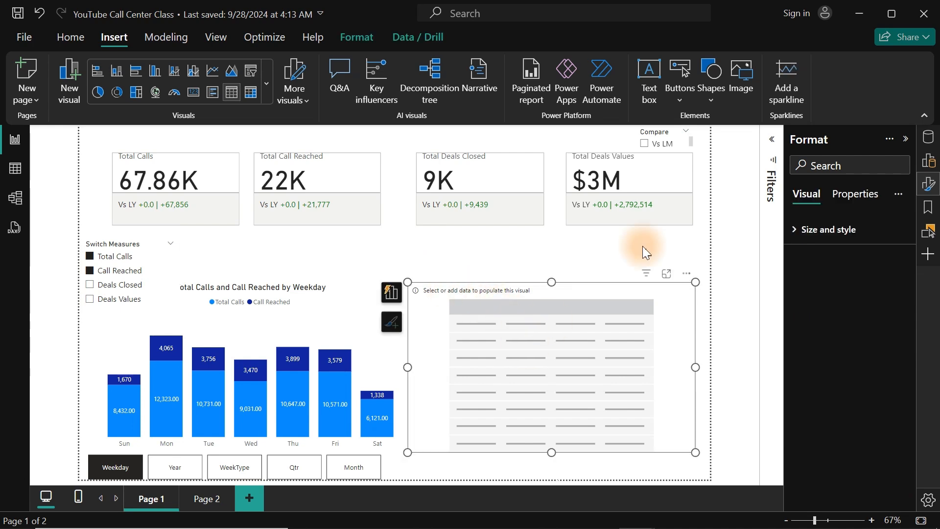
{"action": "left_click", "coordinate": [928, 184]}
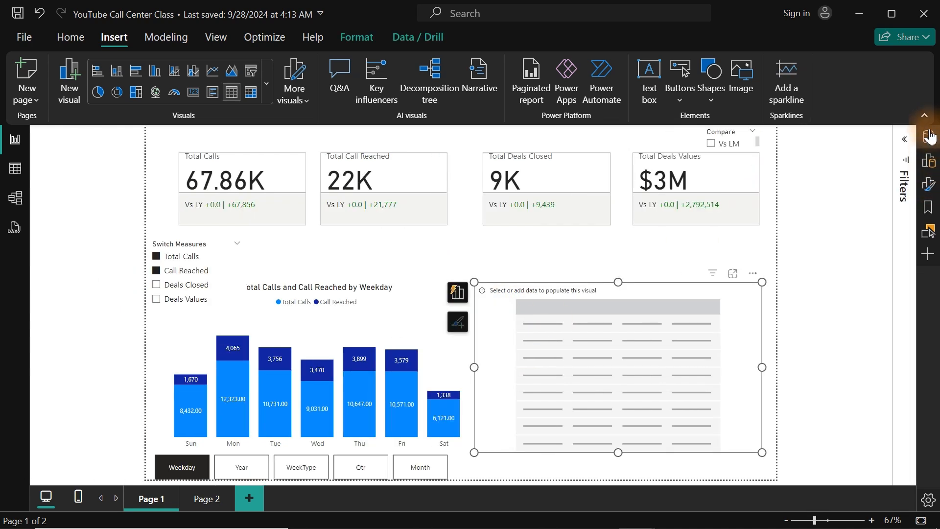
{"action": "left_click", "coordinate": [929, 137]}
{"action": "left_click", "coordinate": [805, 210]}
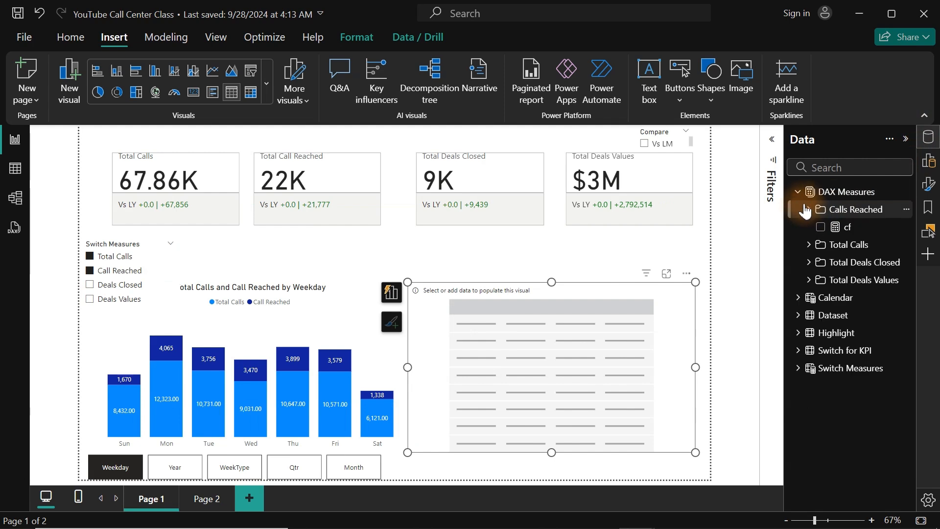
{"action": "left_click", "coordinate": [799, 192]}
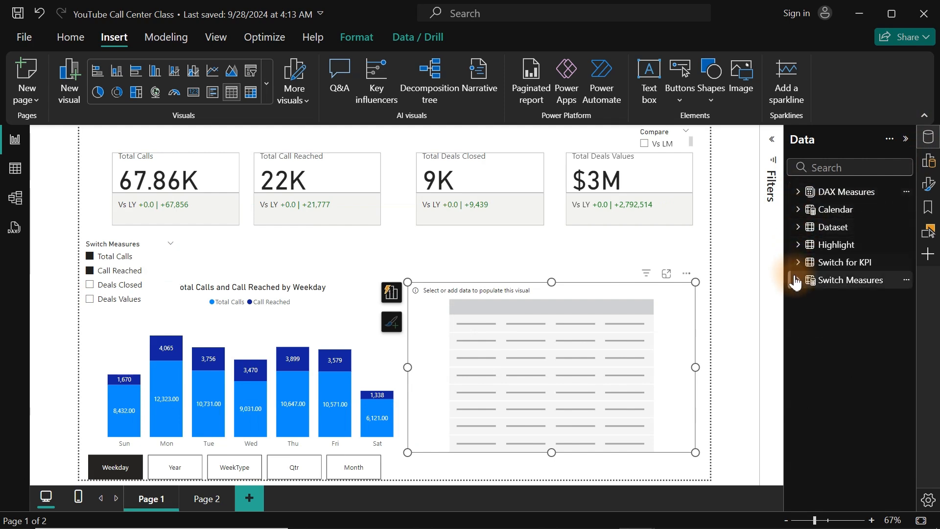
{"action": "left_click", "coordinate": [797, 229]}
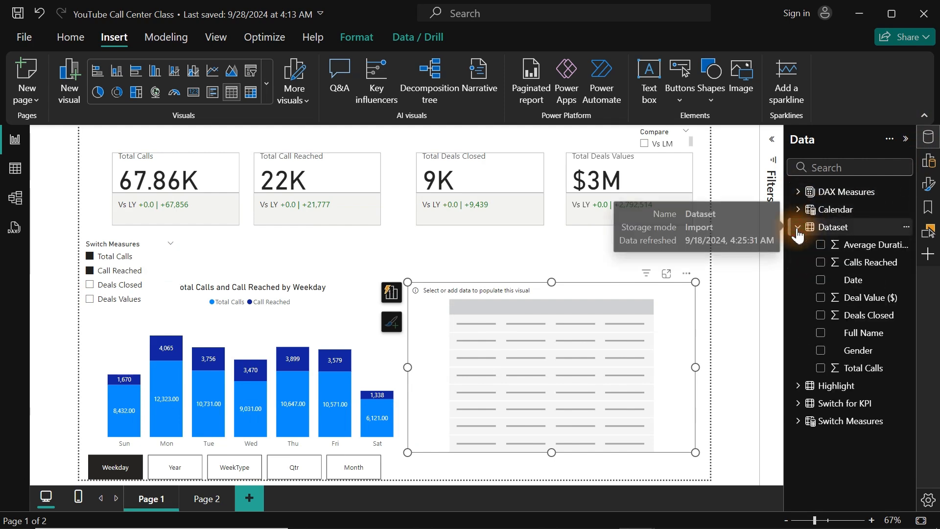
{"action": "left_click", "coordinate": [821, 334]}
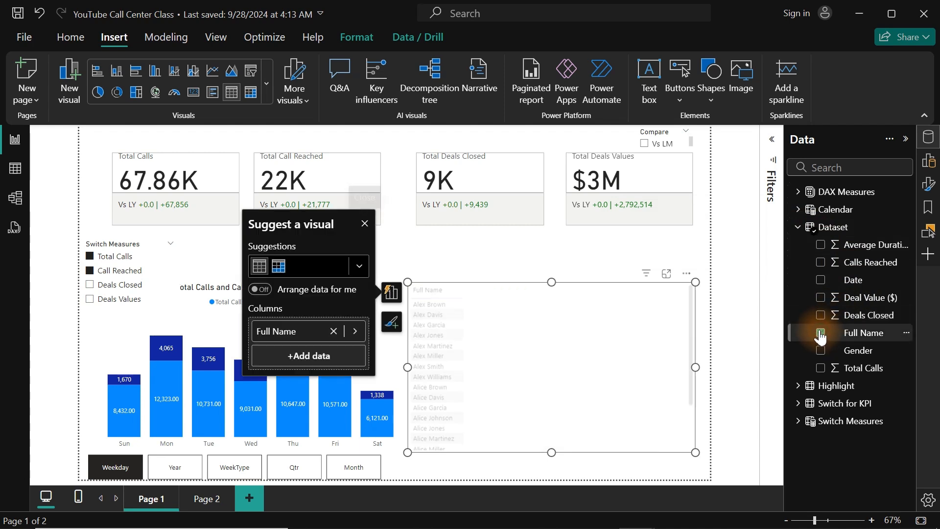
- Add the Total Calls measure from DAX Measures to the table visual as its second column
{"action": "left_click", "coordinate": [797, 229]}
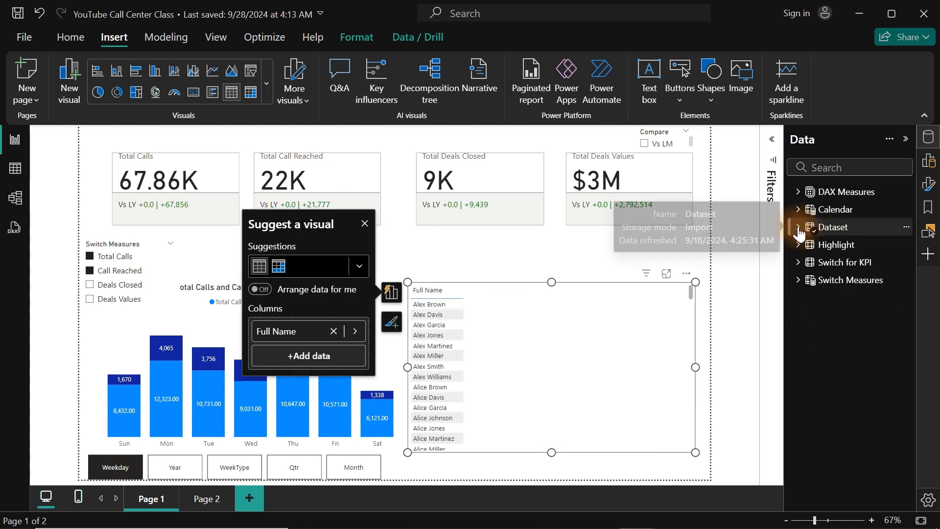
{"action": "left_click", "coordinate": [798, 191]}
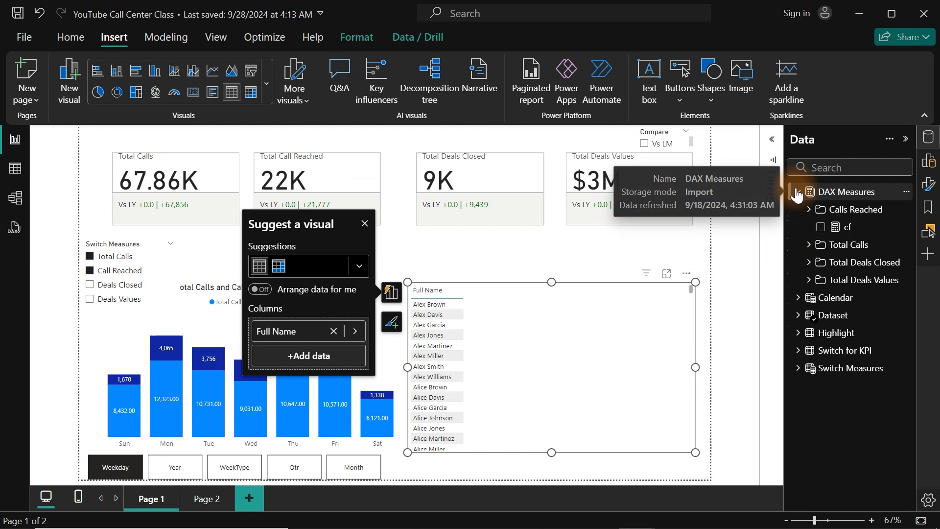
{"action": "left_click", "coordinate": [808, 252]}
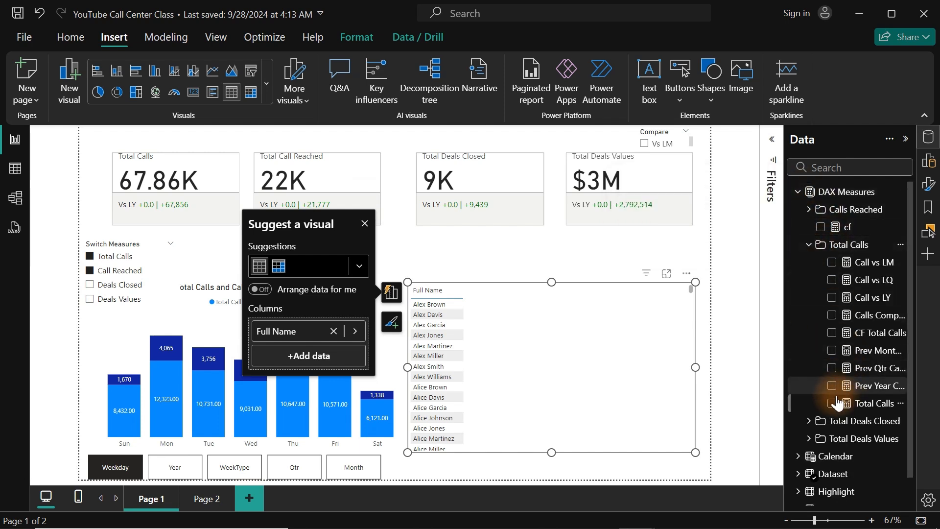
{"action": "left_click", "coordinate": [815, 401]}
{"action": "left_click", "coordinate": [809, 244]}
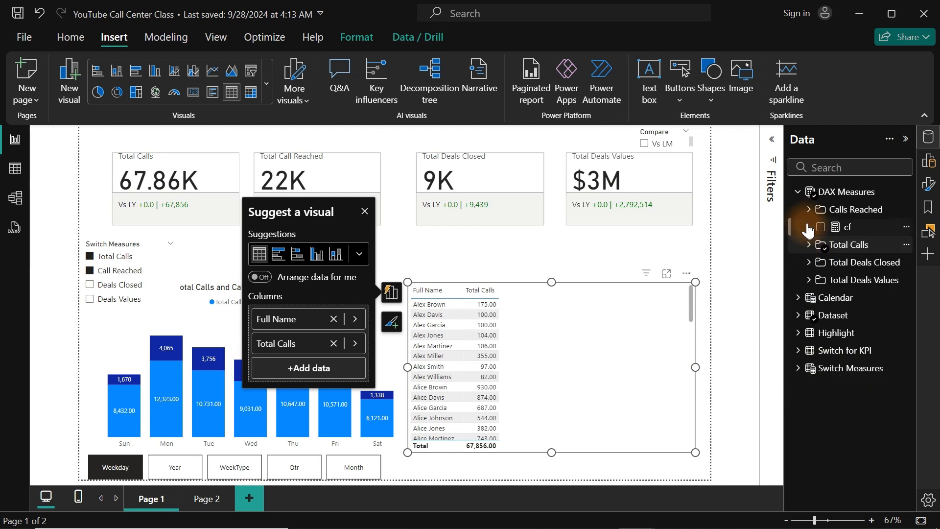
- Add the Total Call Reached measure from the Calls Reached folder to the table visual
{"action": "left_click", "coordinate": [809, 209]}
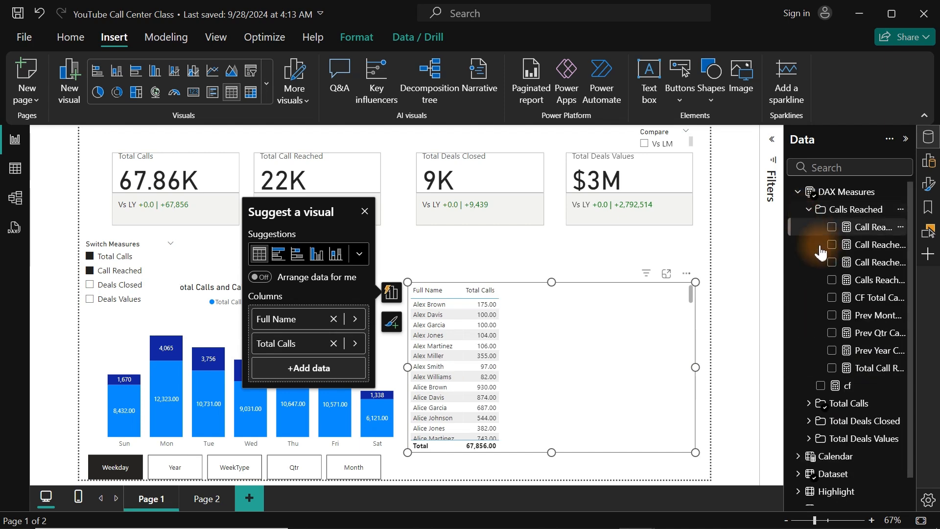
{"action": "left_click", "coordinate": [832, 368]}
{"action": "left_click", "coordinate": [808, 210]}
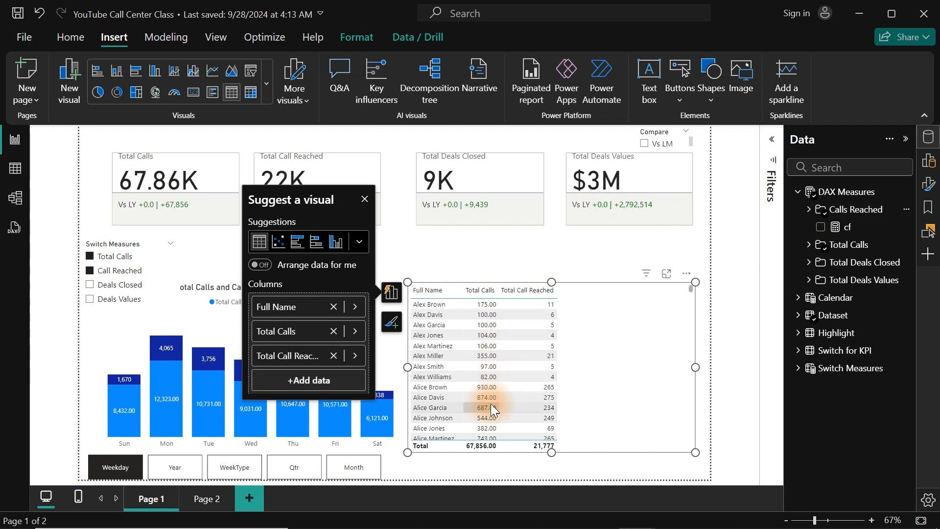
{"action": "left_click", "coordinate": [808, 211]}
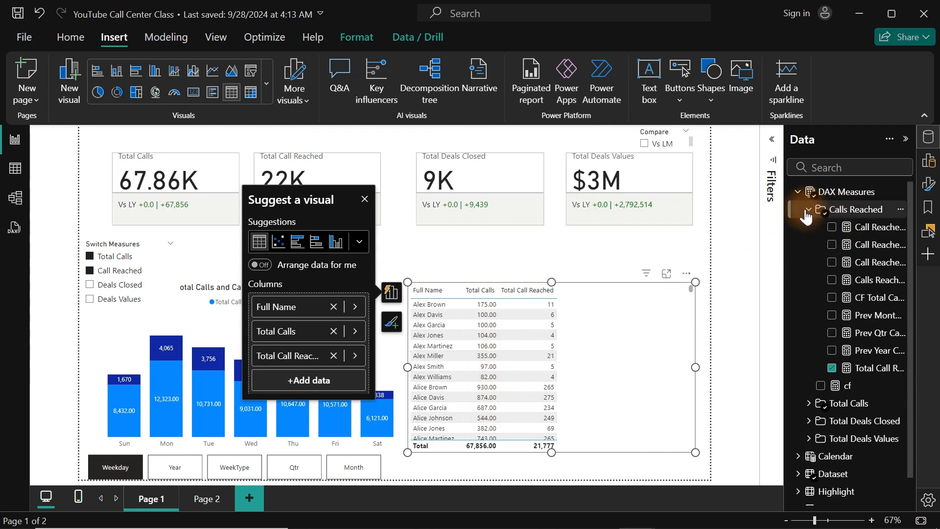
{"action": "left_click", "coordinate": [808, 211]}
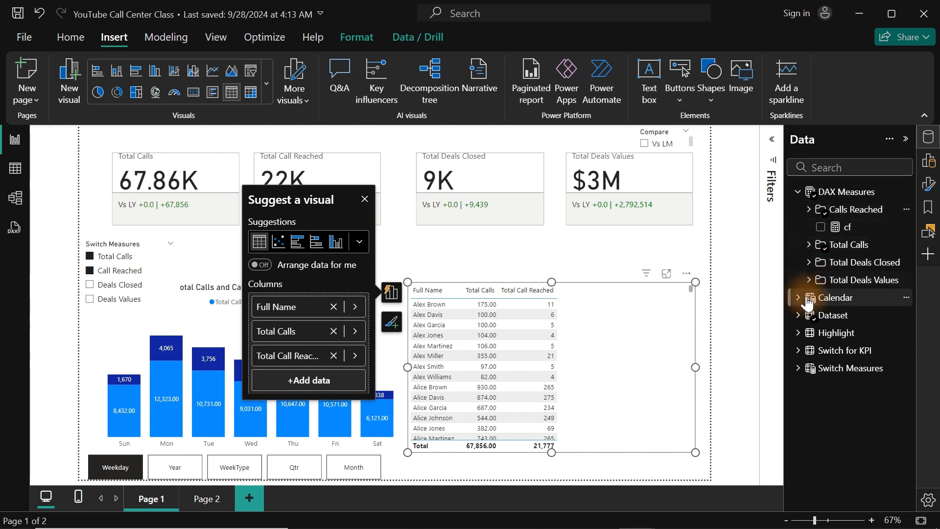
- Set the Total Calls measure's decimal places to 0
{"action": "left_click", "coordinate": [807, 248]}
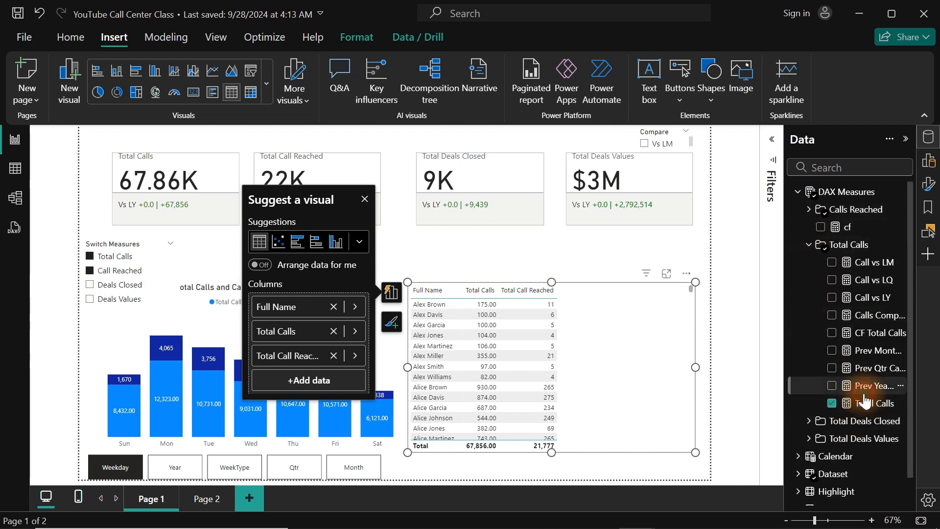
{"action": "left_click", "coordinate": [864, 404]}
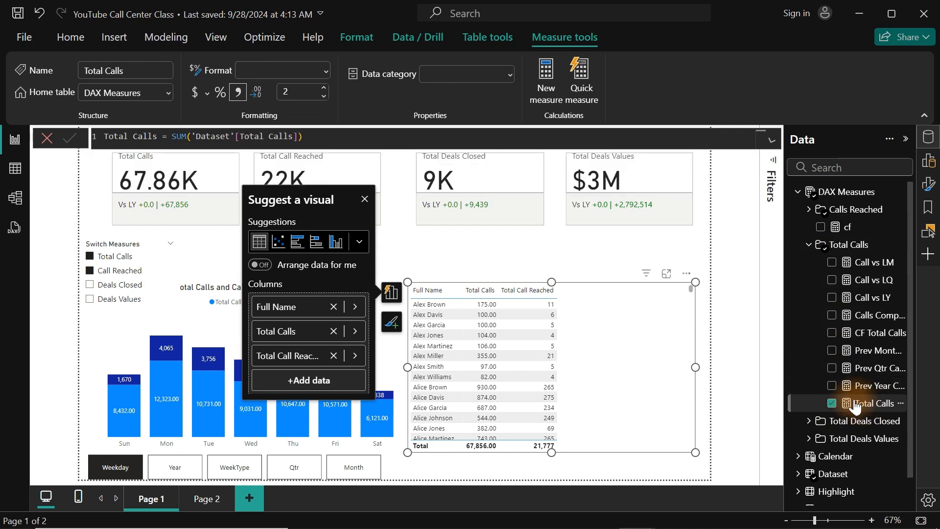
{"action": "double_click", "coordinate": [301, 92]}
{"action": "type", "text": "0"}
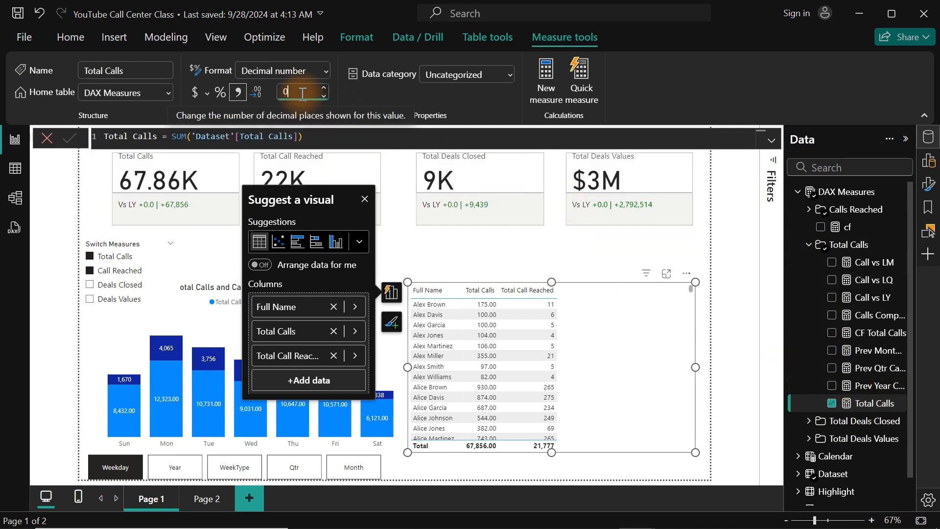
{"action": "key", "text": "BackSpace"}
{"action": "type", "text": "2"}
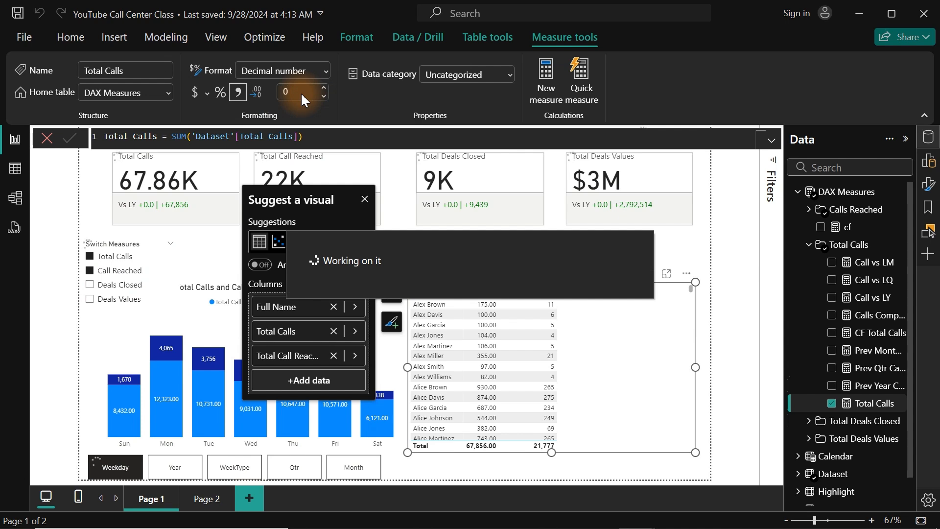
{"action": "double_click", "coordinate": [300, 92]}
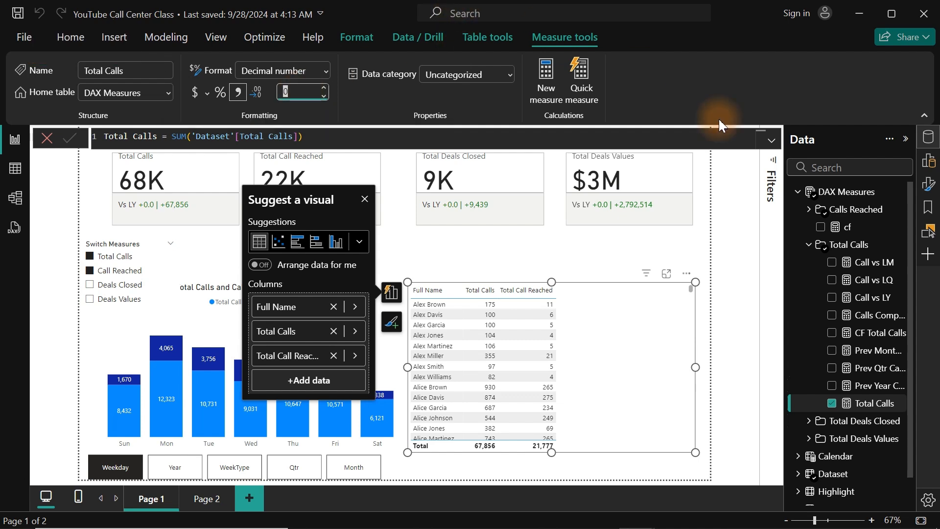
{"action": "left_click", "coordinate": [808, 246]}
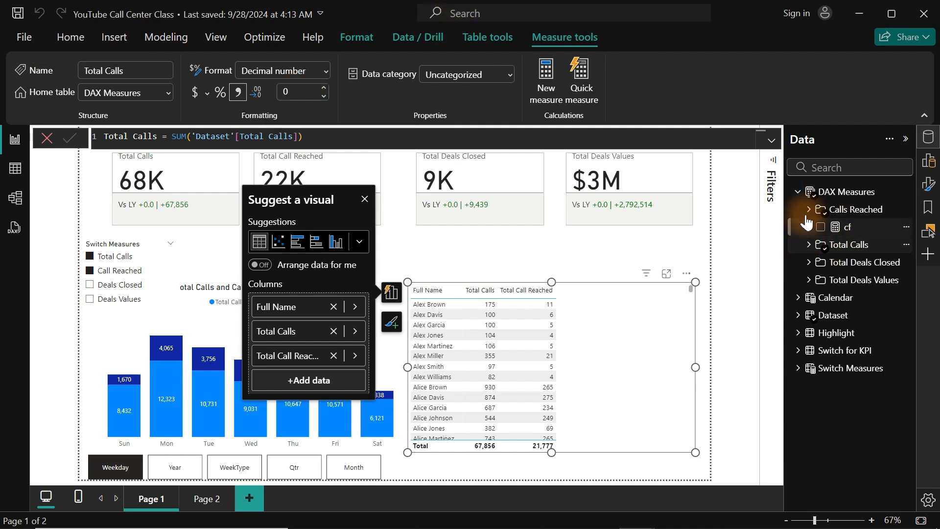
- Start a new measure in the DAX Measures table and name it Dropped Calls
{"action": "left_click", "coordinate": [832, 196]}
{"action": "right_click", "coordinate": [831, 195]}
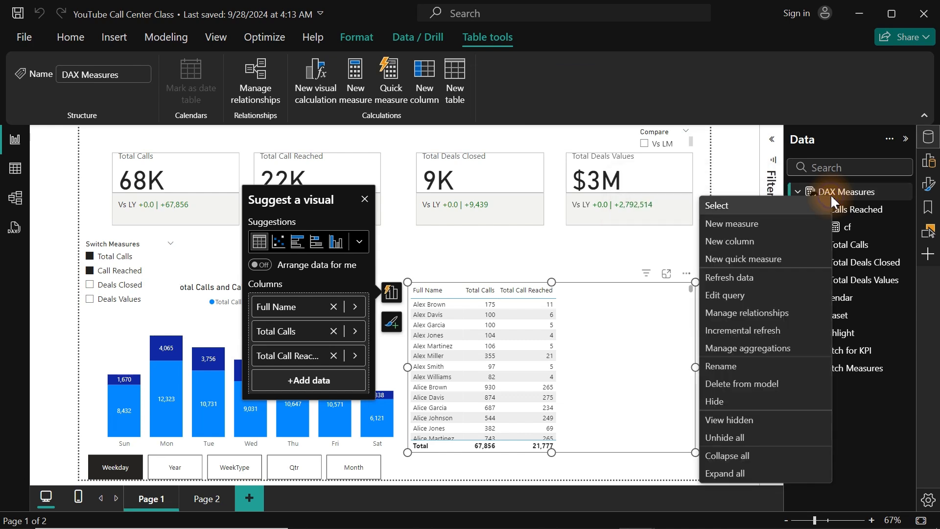
{"action": "left_click", "coordinate": [730, 224]}
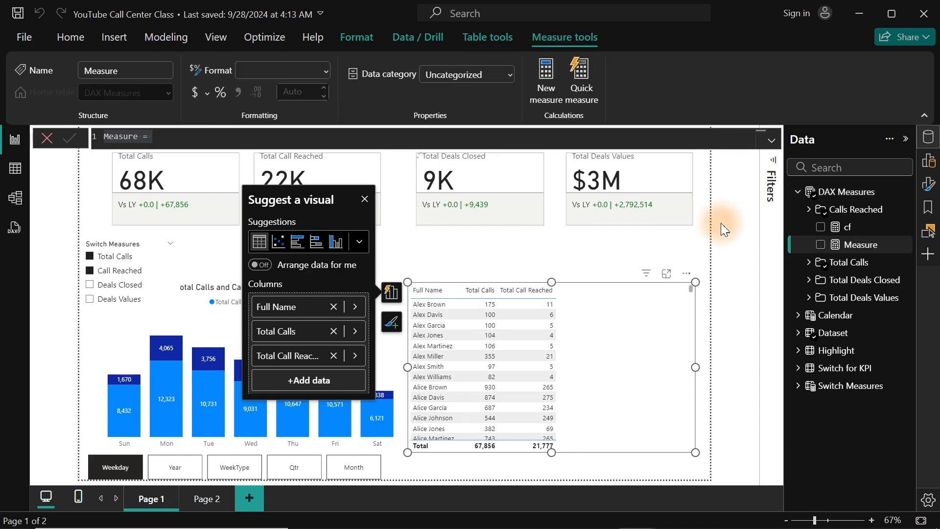
{"action": "scroll", "coordinate": [223, 131], "scroll_direction": "up", "scroll_amount": 5}
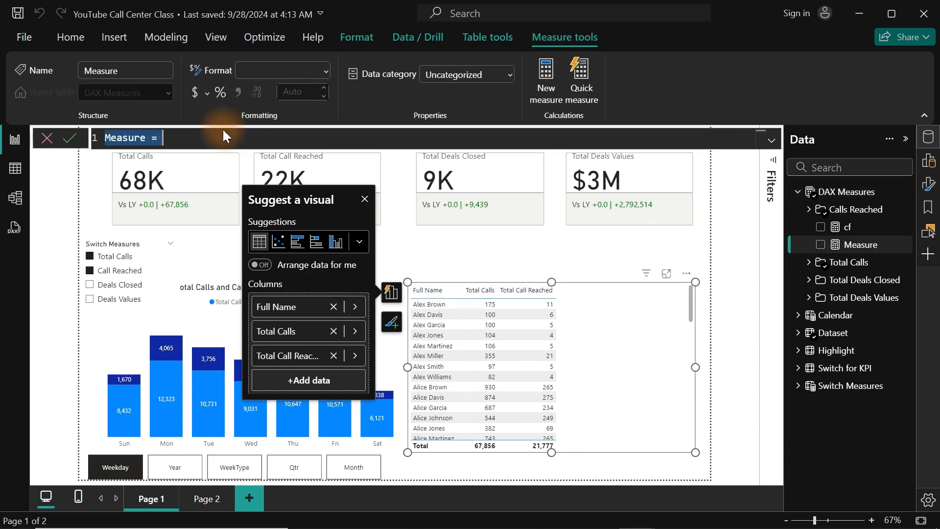
{"action": "scroll", "coordinate": [223, 131], "scroll_direction": "up", "scroll_amount": 2}
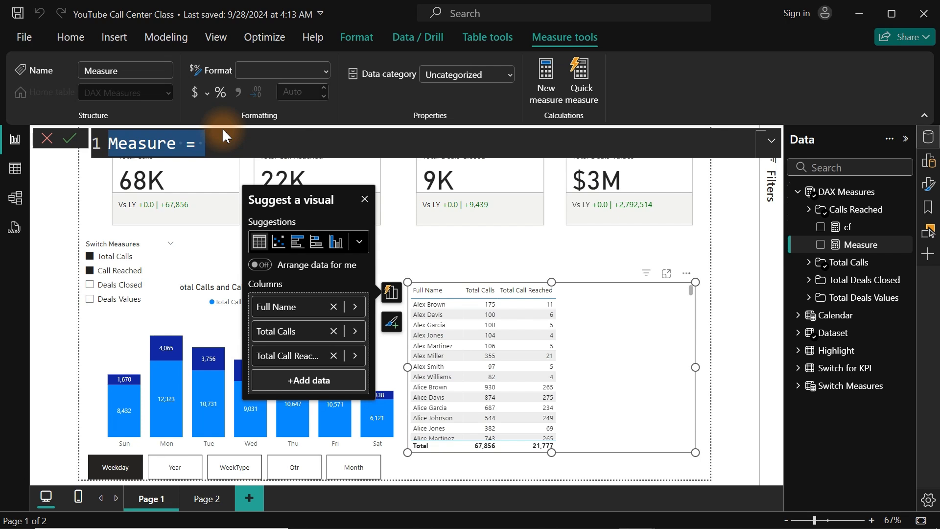
{"action": "type", "text": "Drl"}
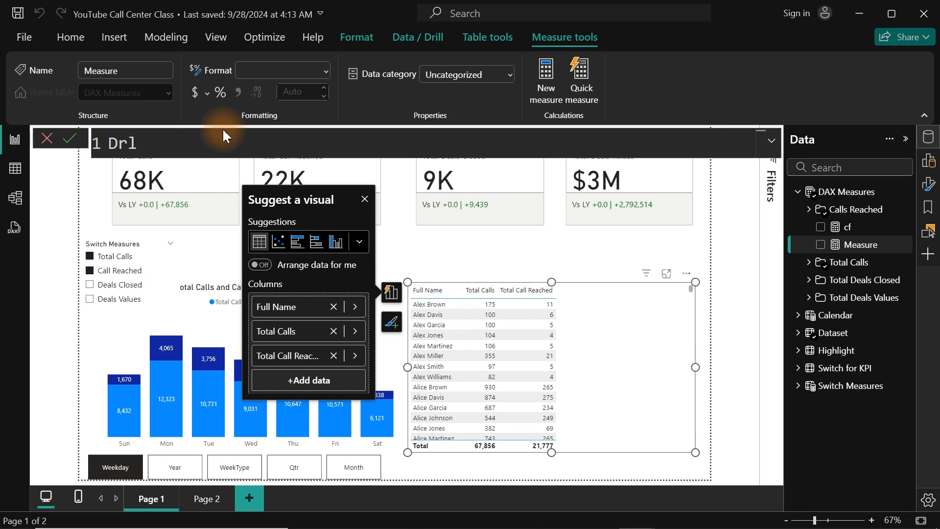
{"action": "key", "text": "BackSpace"}
{"action": "type", "text": "opped Call"}
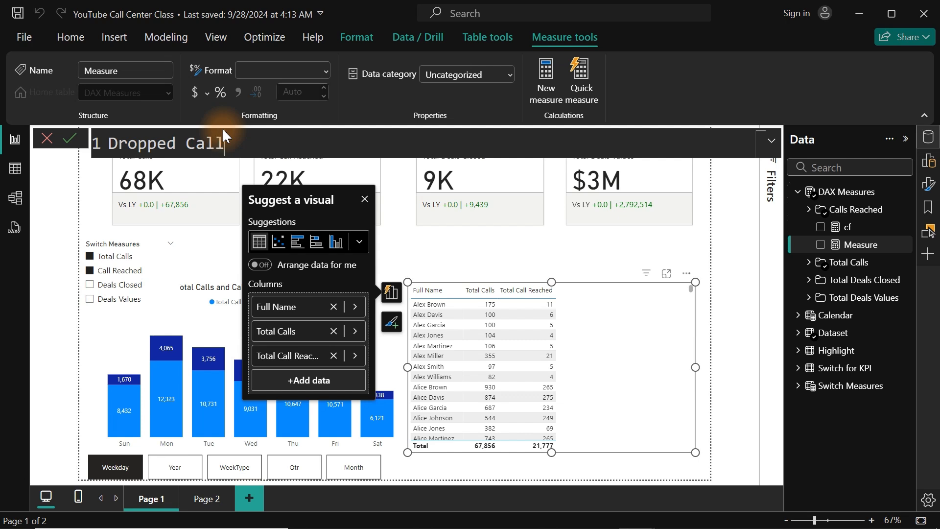
- Define the Dropped Calls measure as [Total Calls] - [Total Call Reached] and commit the formula
{"action": "type", "text": "s = [tot"}
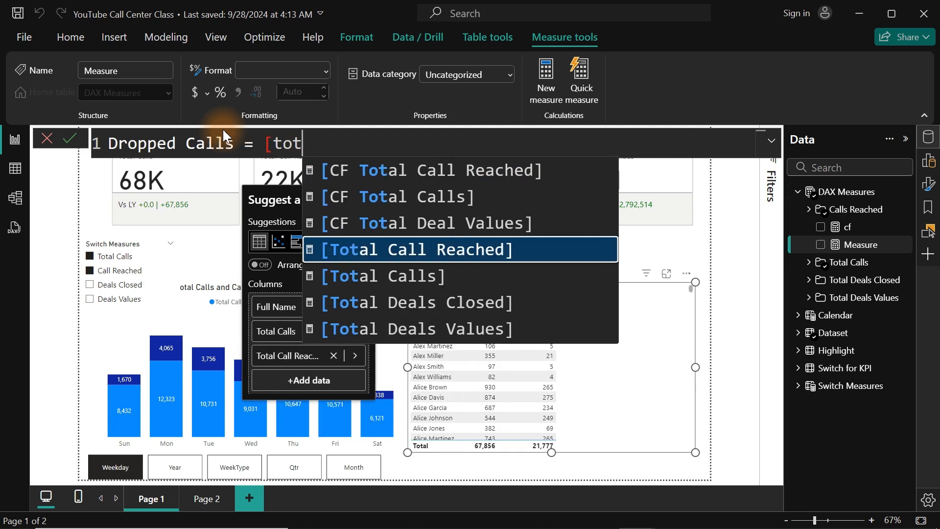
{"action": "key", "text": "Down"}
{"action": "key", "text": "Tab"}
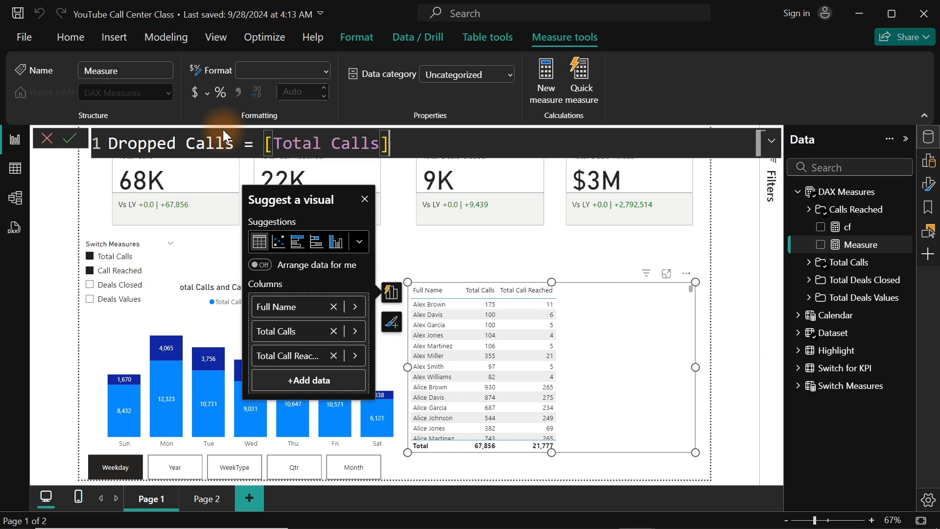
{"action": "type", "text": "- ["}
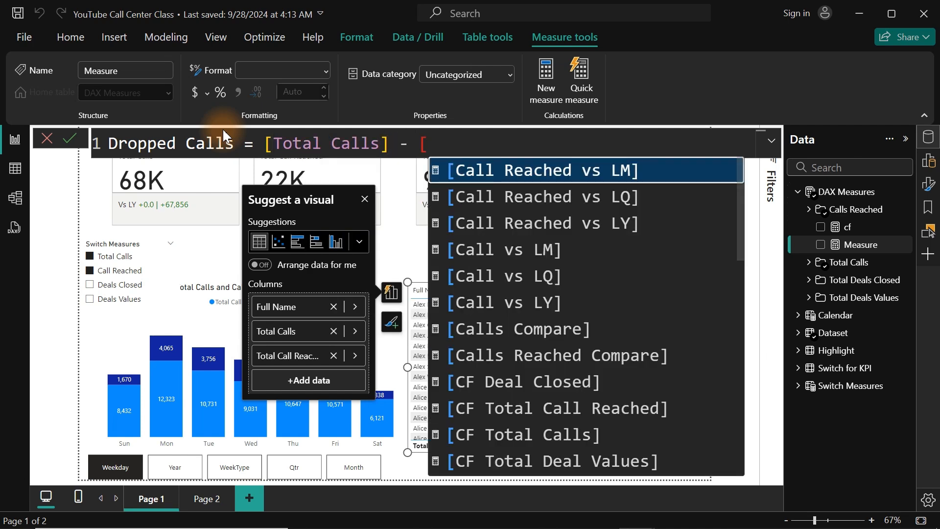
{"action": "type", "text": "tot"}
{"action": "key", "text": "Down"}
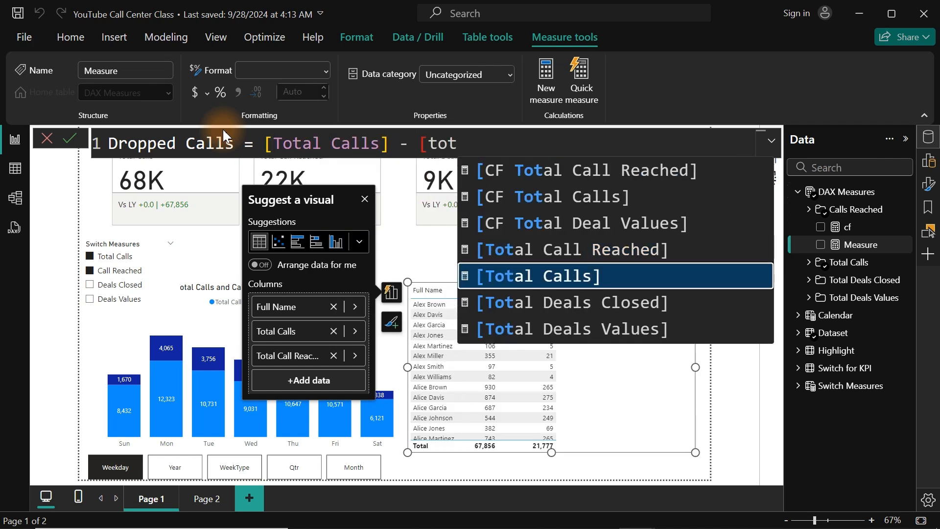
{"action": "key", "text": "Up"}
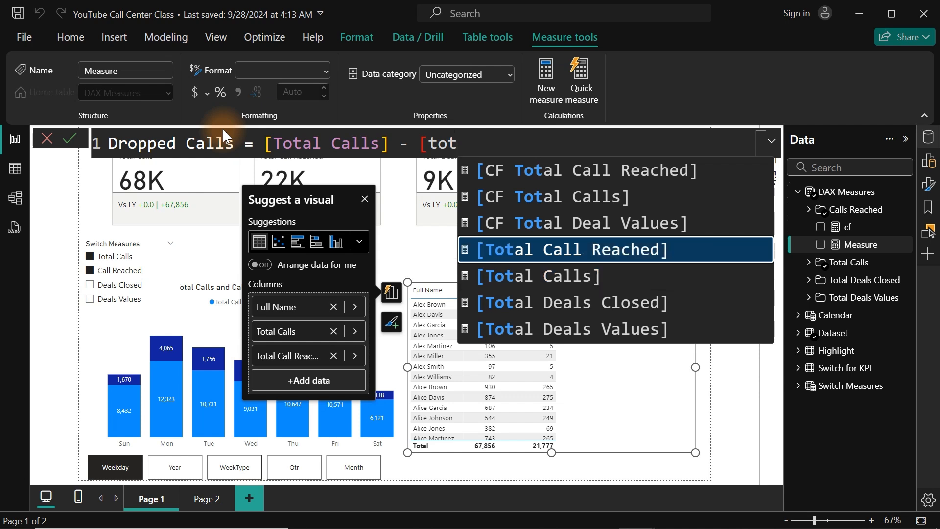
{"action": "key", "text": "Tab"}
{"action": "key", "text": "Return"}
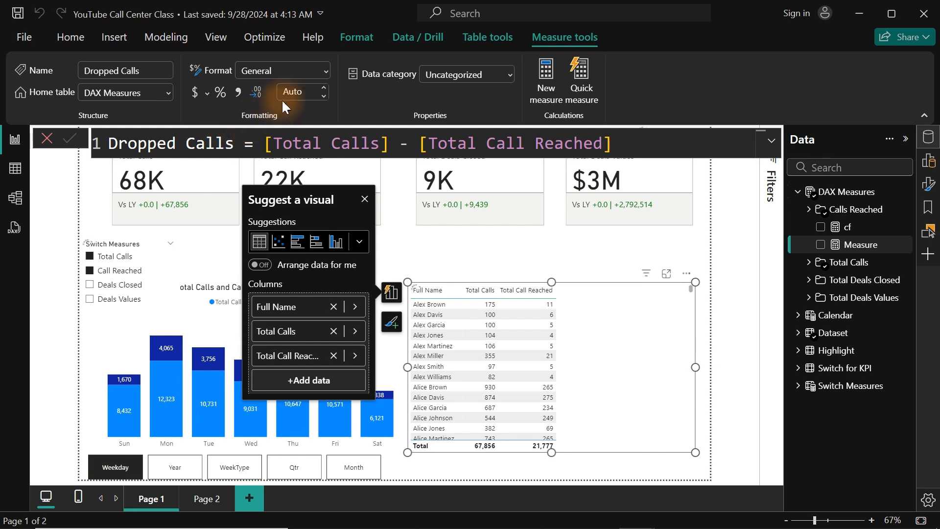
- Set the Dropped Calls measure to 0 decimal places and add it to the table visual
{"action": "left_click", "coordinate": [302, 91]}
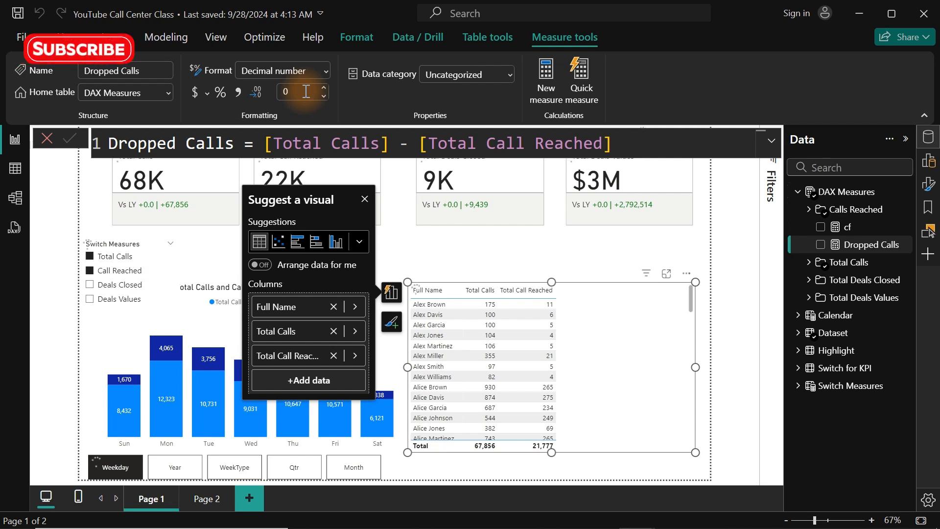
{"action": "key", "text": "Return"}
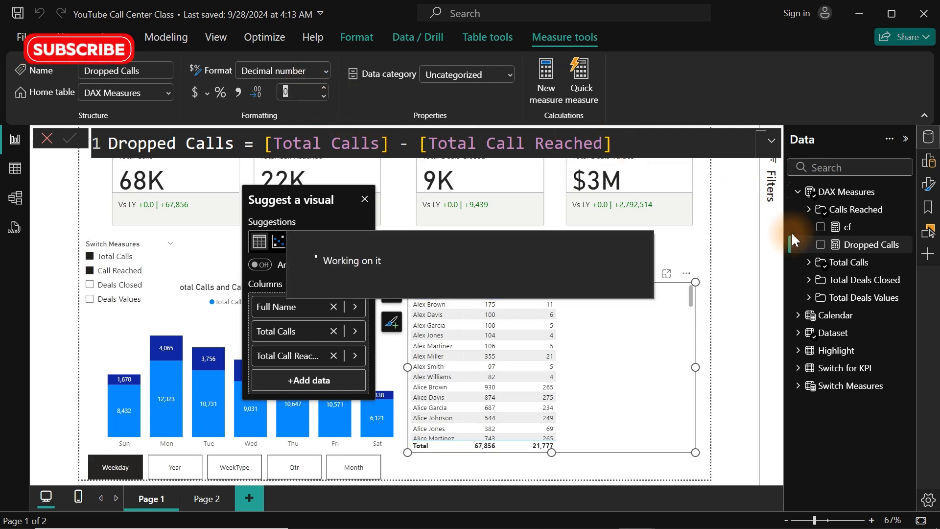
{"action": "left_click", "coordinate": [820, 244]}
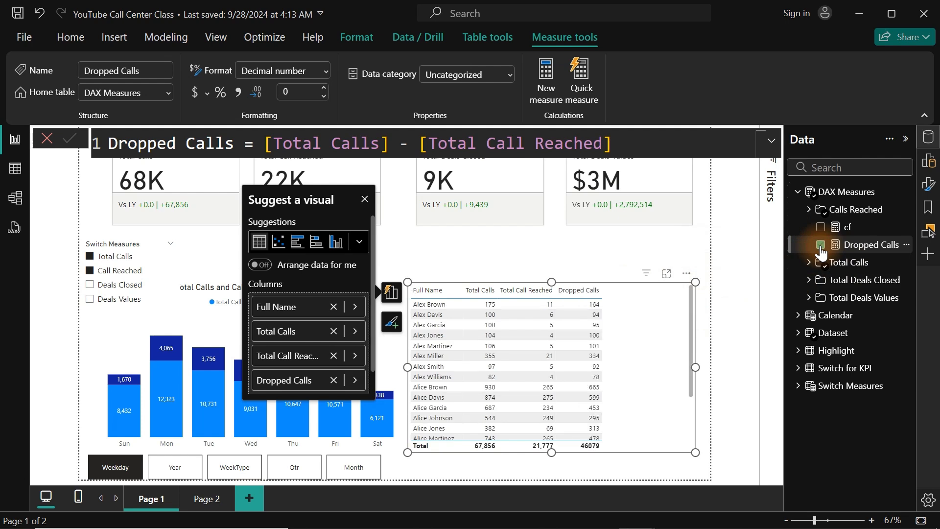
{"action": "left_click", "coordinate": [642, 379]}
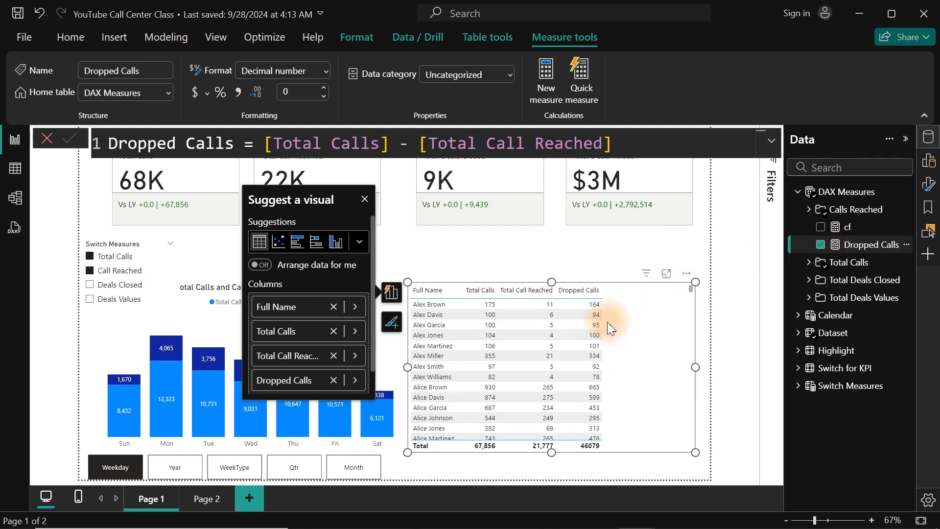
- Add the Total Deals Closed and Total Deals Values measures from their folders to the table visual
{"action": "left_click", "coordinate": [805, 280]}
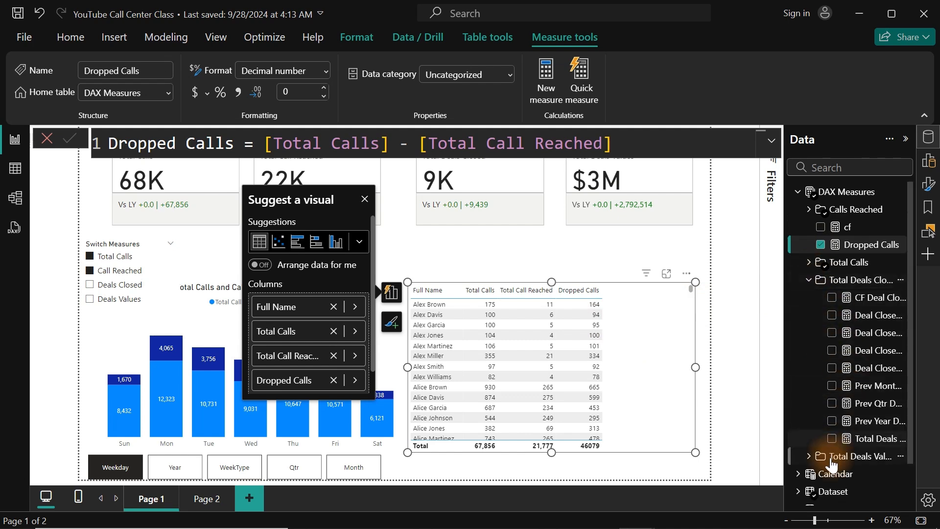
{"action": "left_click", "coordinate": [831, 438]}
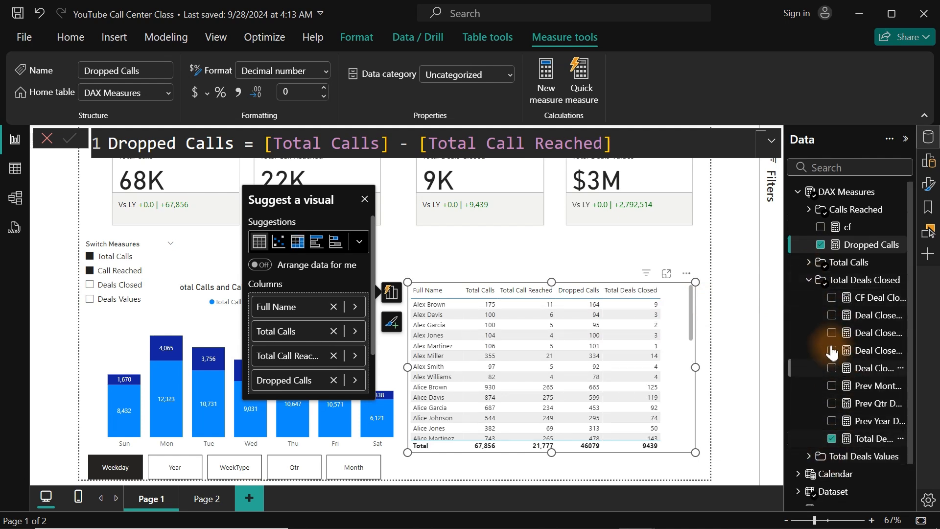
{"action": "left_click", "coordinate": [808, 280]}
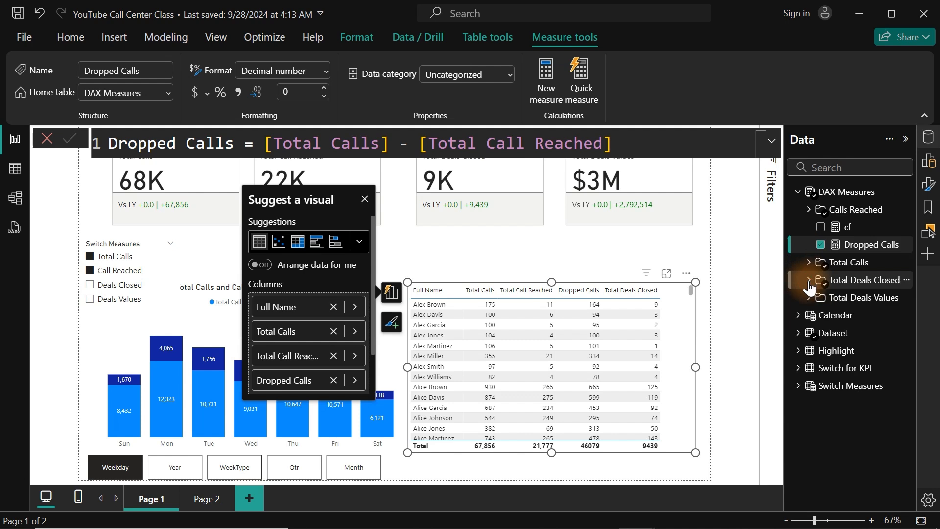
{"action": "left_click", "coordinate": [807, 298]}
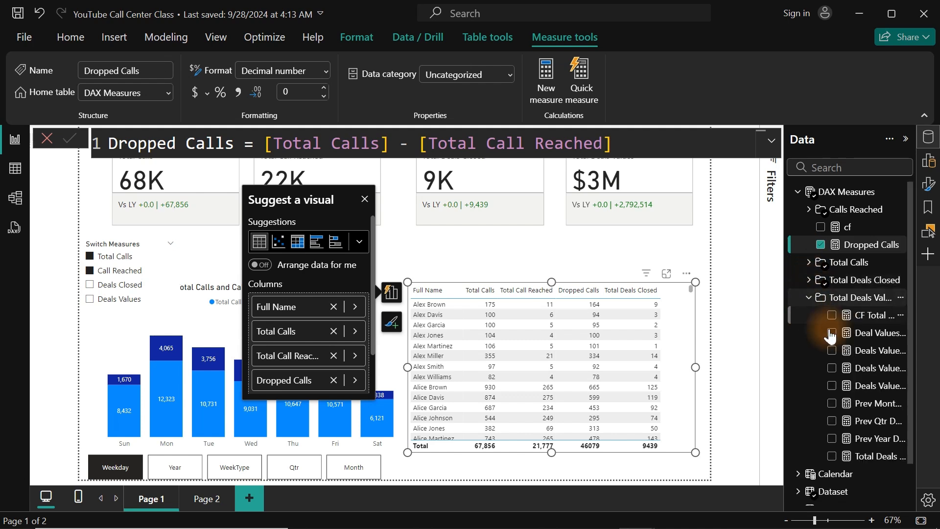
{"action": "left_click", "coordinate": [831, 456]}
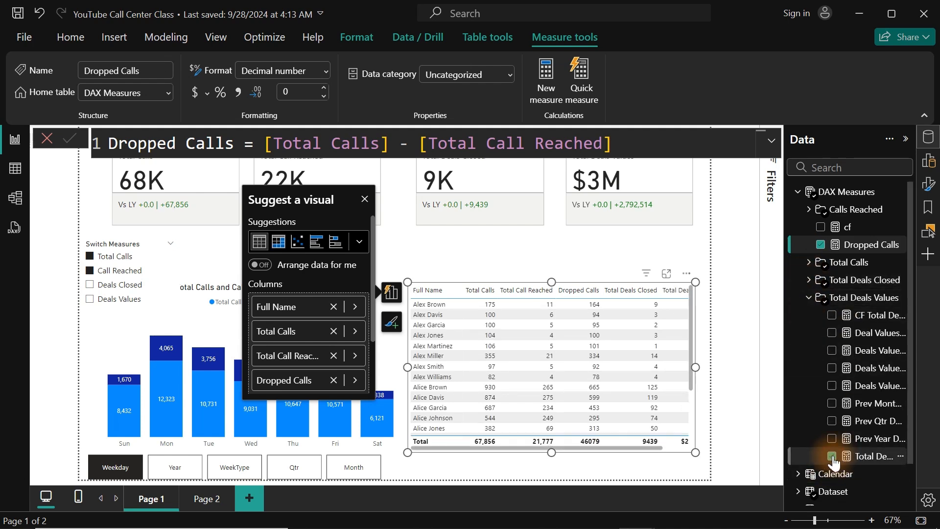
{"action": "left_click", "coordinate": [807, 297]}
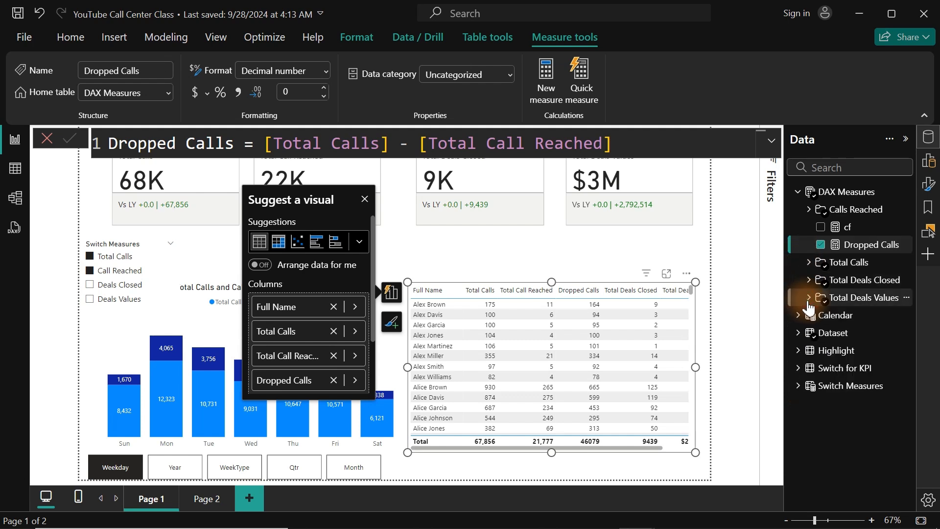
{"action": "left_click", "coordinate": [554, 256]}
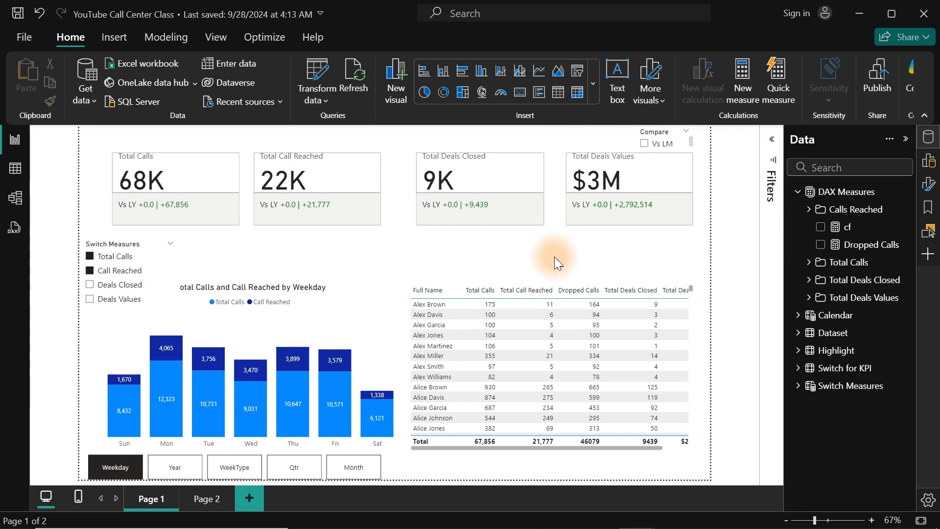
- Set the callout value font size to 25 on the four KPI cards together
{"action": "left_click", "coordinate": [207, 199]}
{"action": "left_click", "coordinate": [321, 195], "text": "ctrl"}
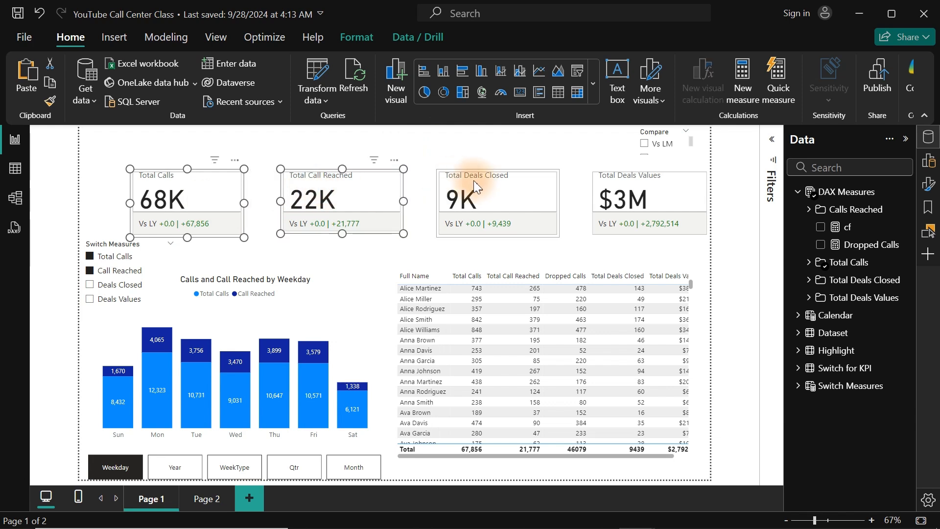
{"action": "left_click", "coordinate": [475, 181], "text": "ctrl"}
{"action": "left_click", "coordinate": [603, 184], "text": "ctrl"}
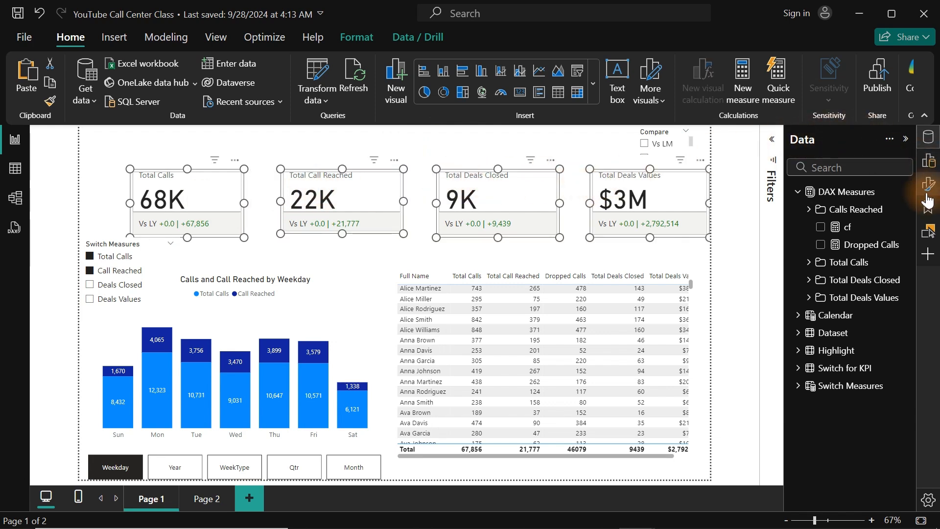
{"action": "left_click", "coordinate": [927, 137]}
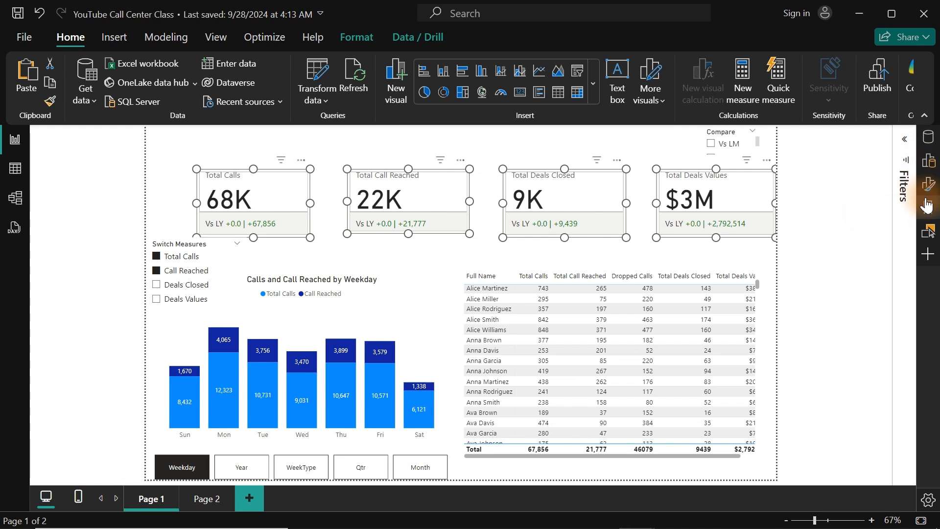
{"action": "left_click", "coordinate": [929, 189]}
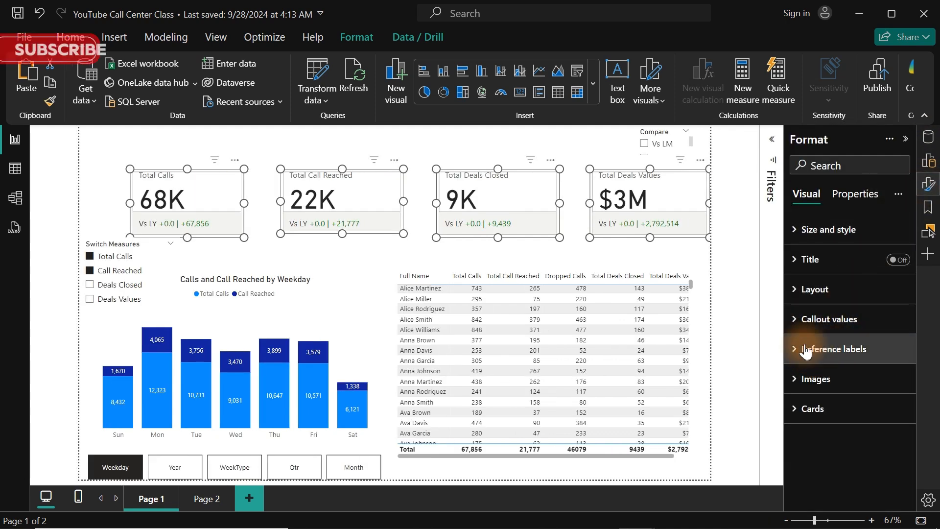
{"action": "left_click", "coordinate": [806, 320]}
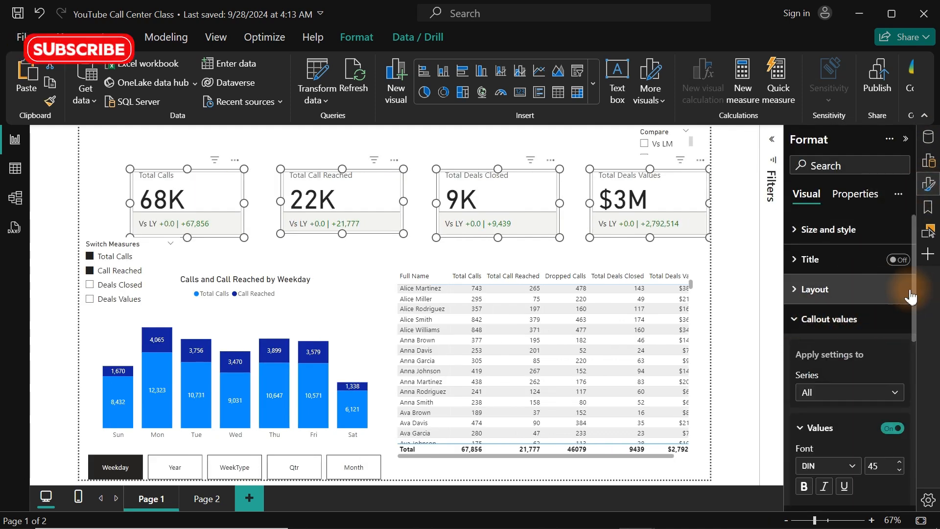
{"action": "left_click_drag", "start_coordinate": [912, 287], "coordinate": [910, 335]}
{"action": "left_click", "coordinate": [887, 337]}
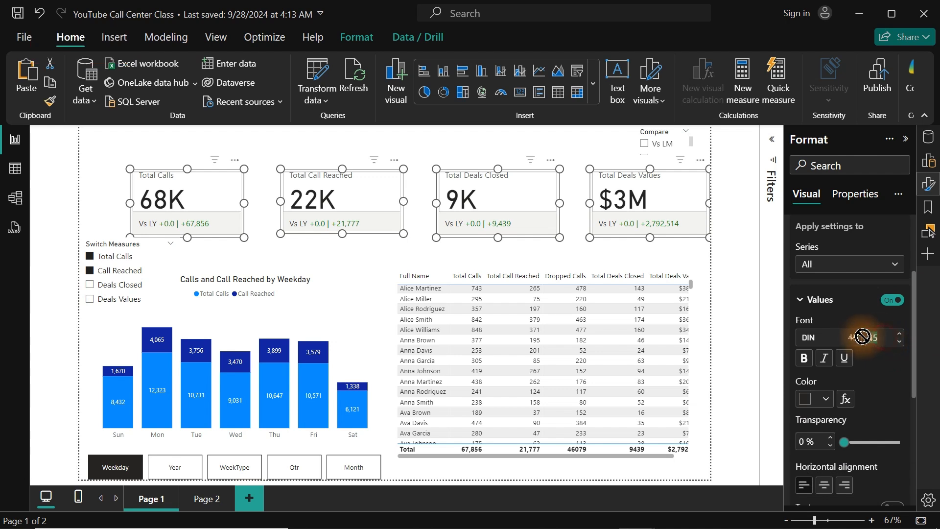
{"action": "type", "text": "25"}
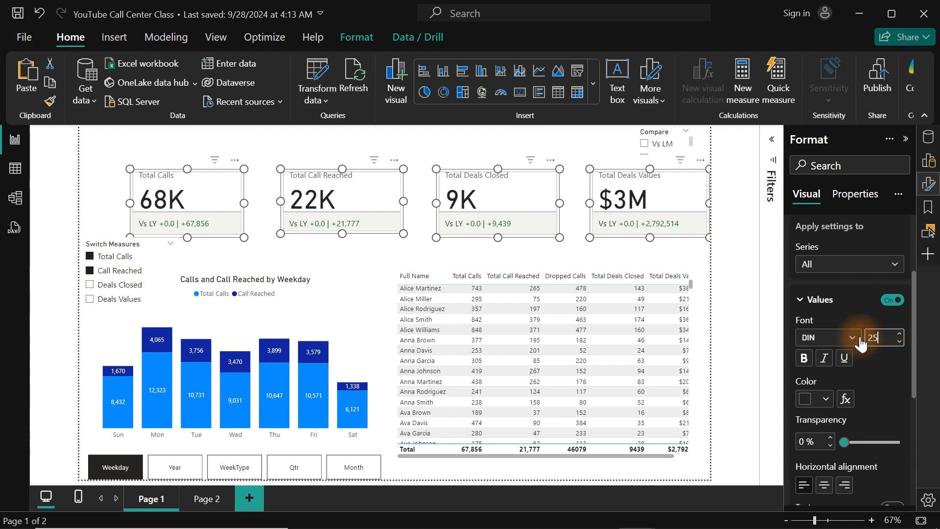
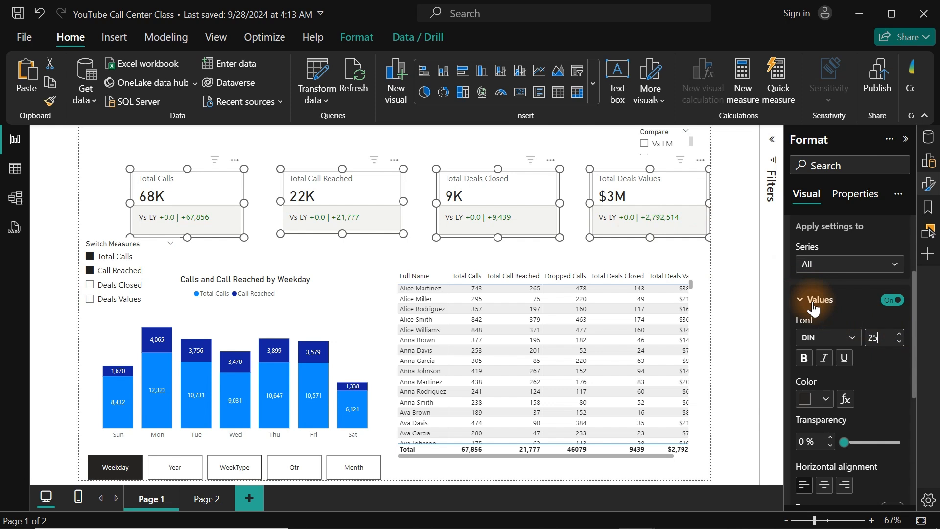
{"action": "left_click", "coordinate": [816, 300]}
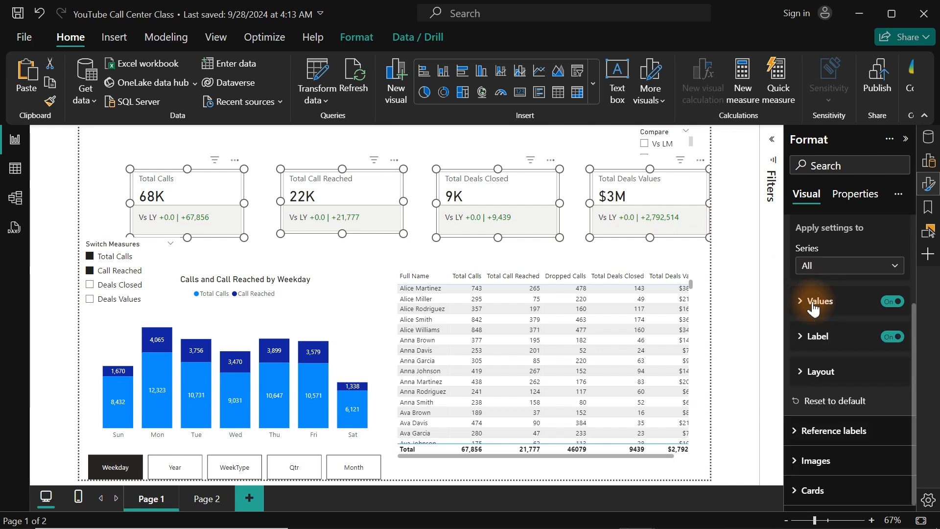
{"action": "left_click", "coordinate": [456, 144]}
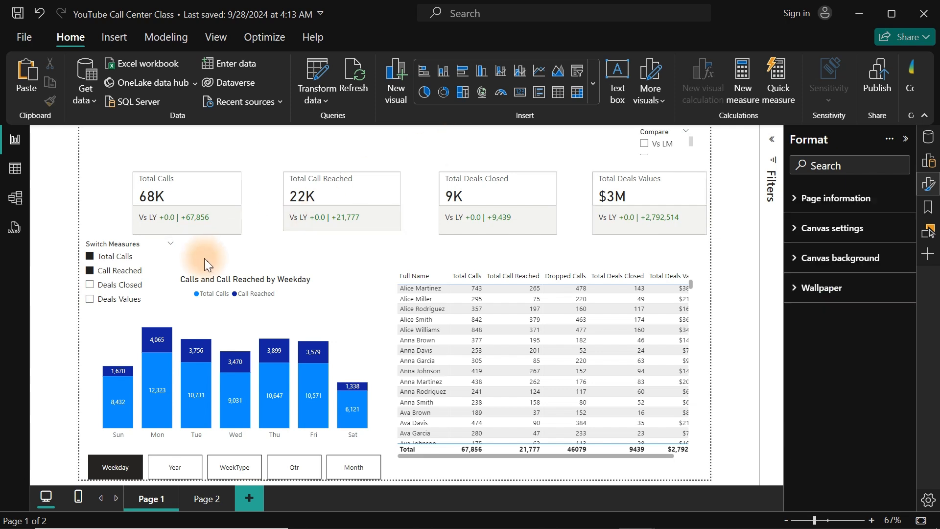
- Select only Total Calls in the Switch Measures slicer and convert the visual to the button slicer
{"action": "left_click", "coordinate": [154, 261]}
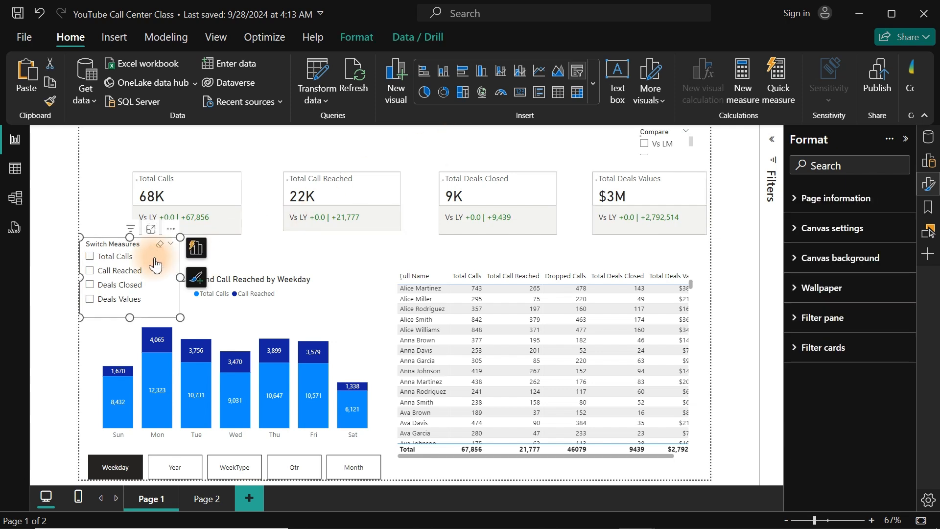
{"action": "left_click", "coordinate": [155, 258]}
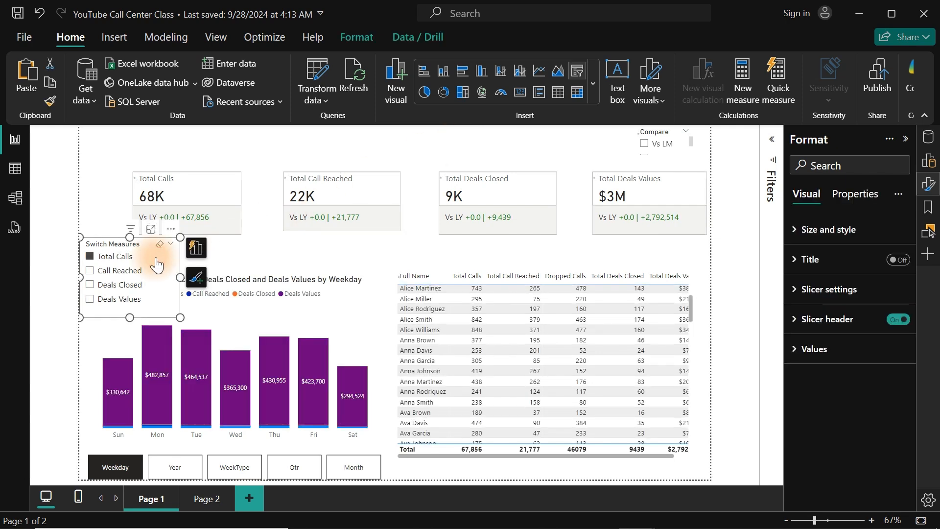
{"action": "left_click", "coordinate": [593, 83]}
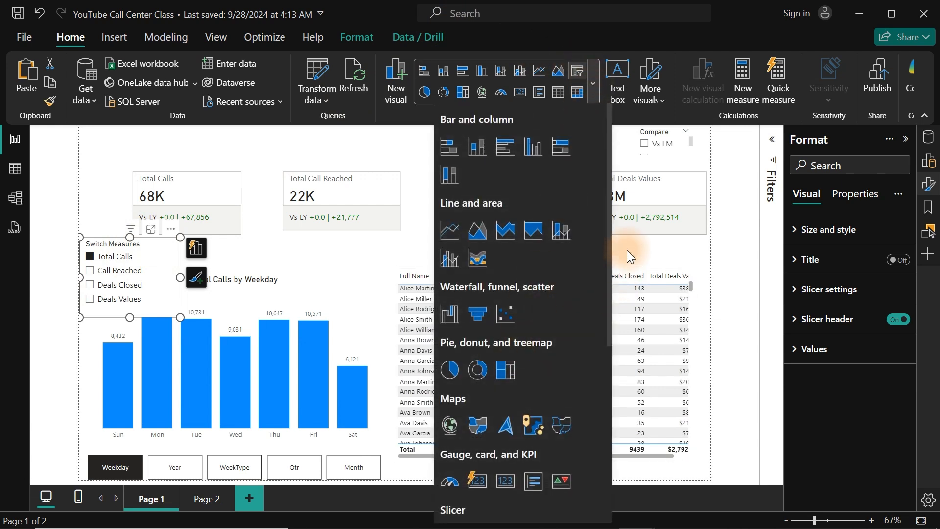
{"action": "left_click_drag", "start_coordinate": [609, 227], "coordinate": [612, 377]}
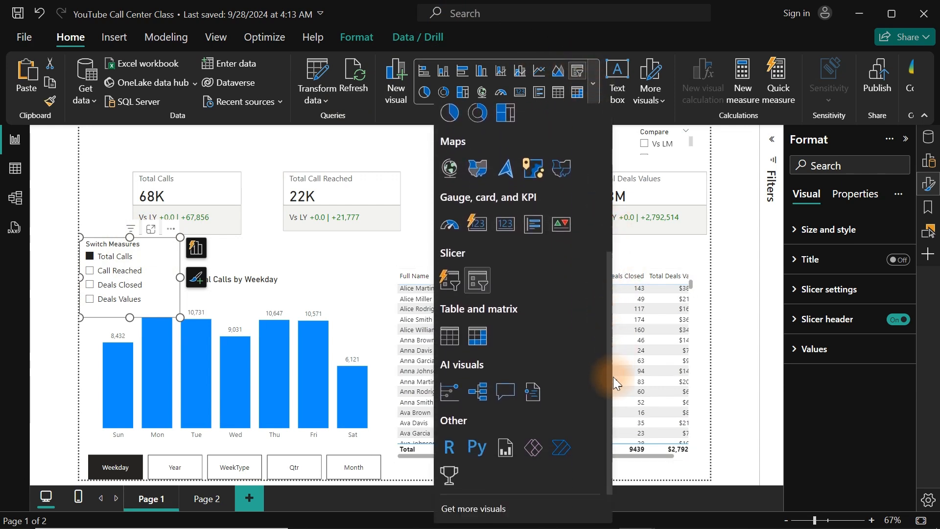
{"action": "left_click", "coordinate": [450, 278]}
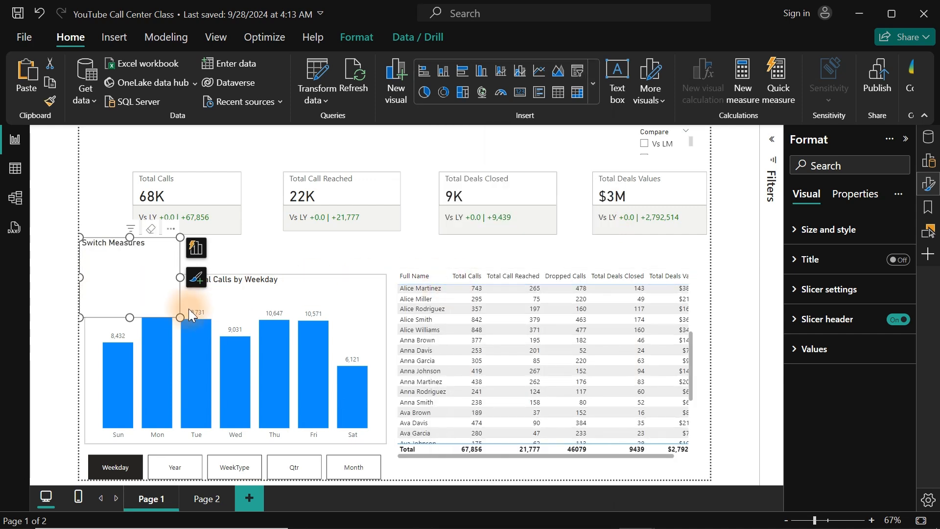
- Widen the Switch Measures button slicer, place it above the column chart and open its layout settings
{"action": "left_click_drag", "start_coordinate": [180, 317], "coordinate": [222, 290]}
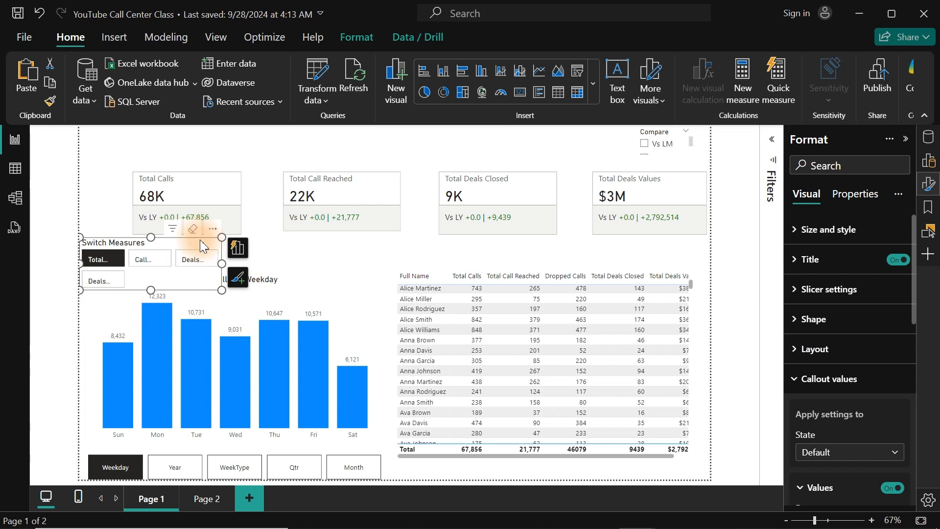
{"action": "left_click_drag", "start_coordinate": [200, 239], "coordinate": [386, 259]}
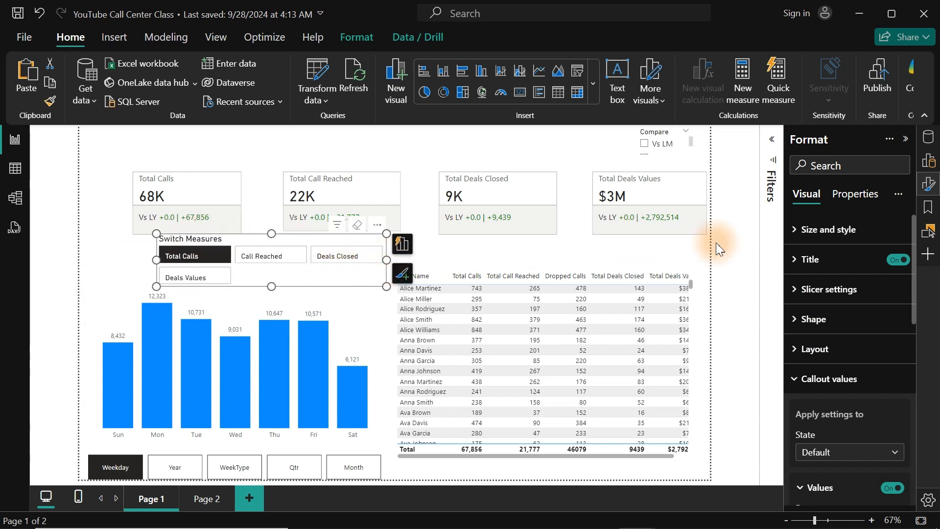
{"action": "left_click", "coordinate": [832, 354]}
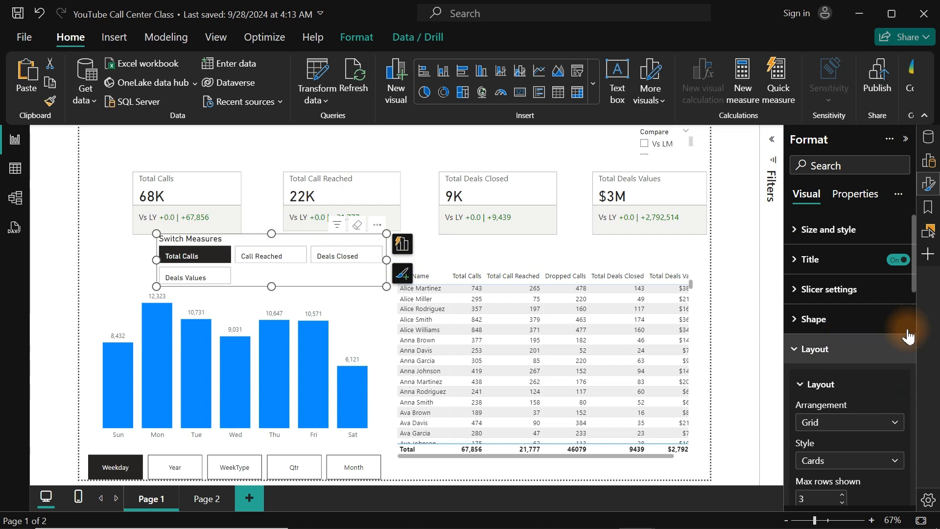
{"action": "scroll", "coordinate": [908, 337], "scroll_direction": "down", "scroll_amount": 4}
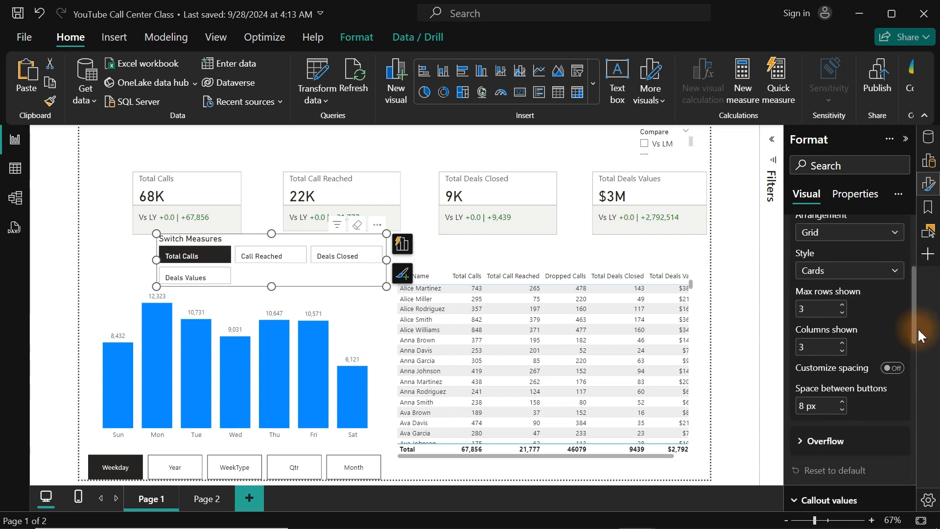
- Try a Single column arrangement for the Switch Measures buttons and check the available layout styles
{"action": "left_click", "coordinate": [847, 232]}
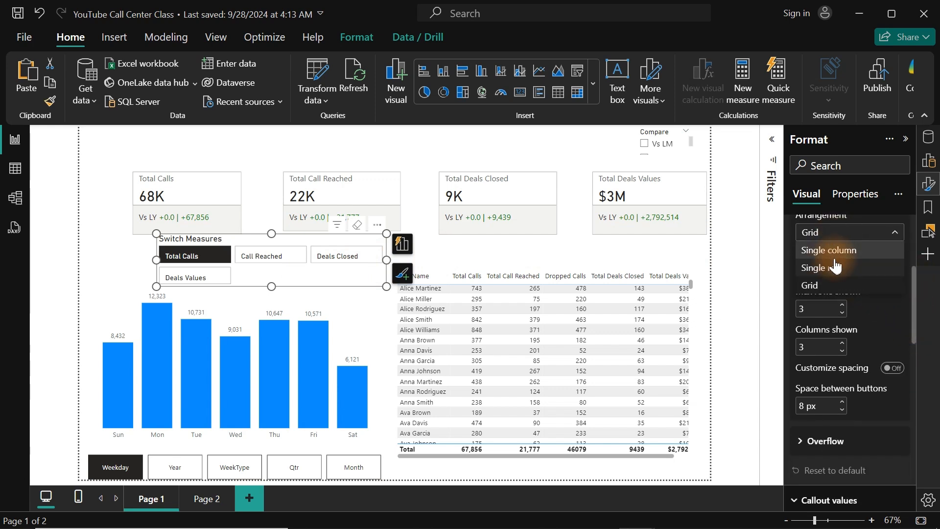
{"action": "left_click", "coordinate": [835, 251]}
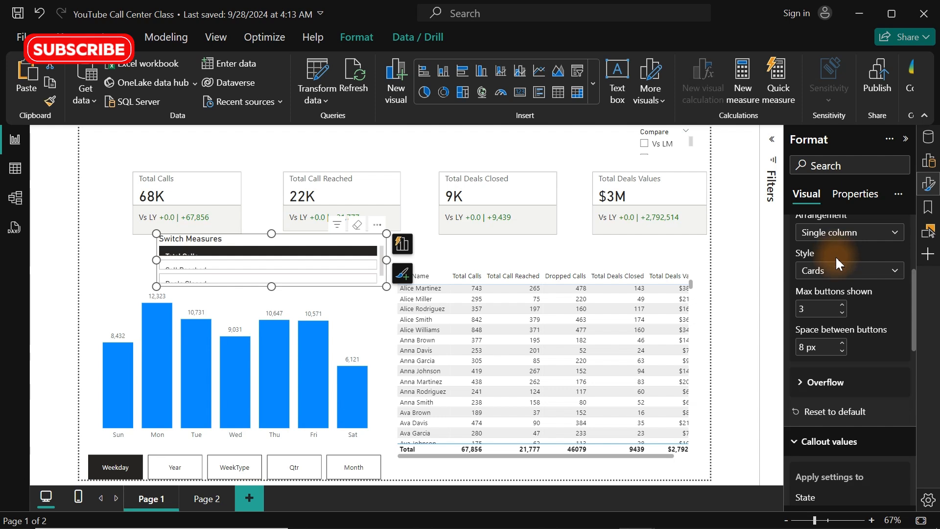
{"action": "left_click", "coordinate": [833, 267]}
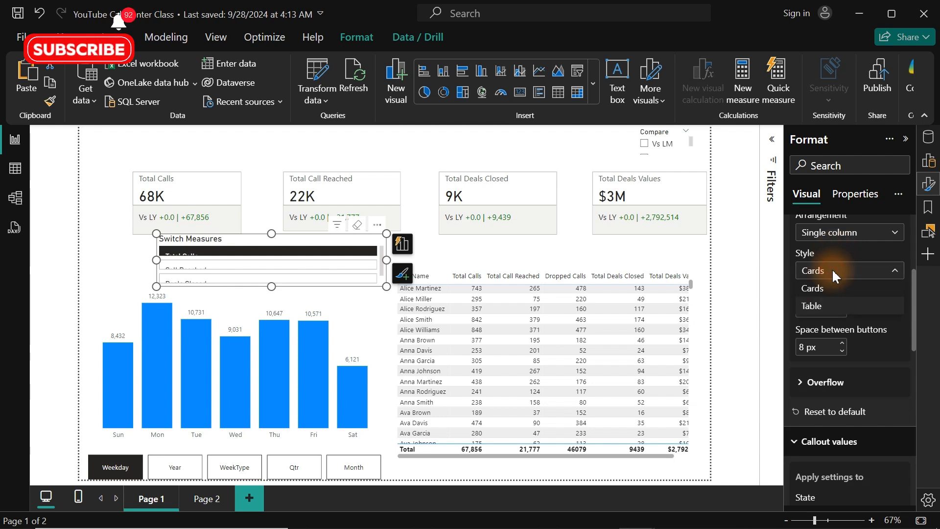
{"action": "left_click", "coordinate": [838, 257]}
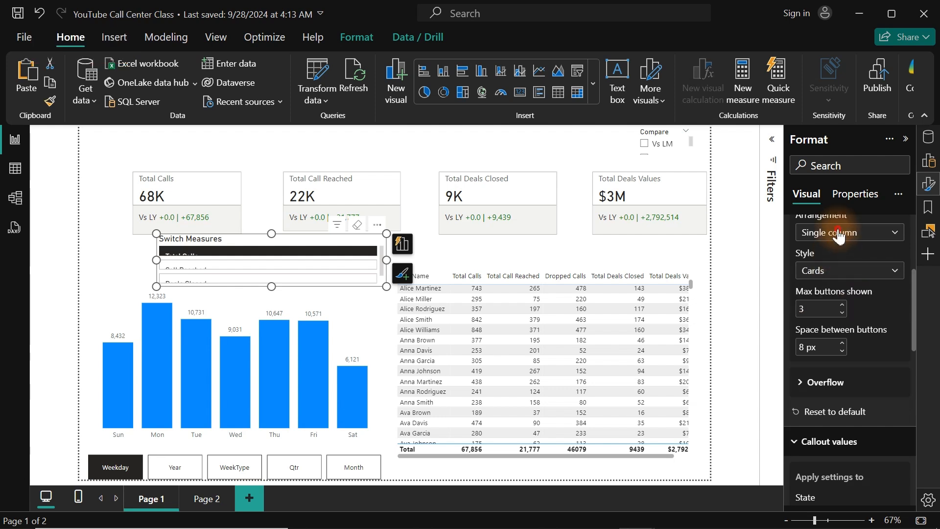
- Arrange the Switch Measures buttons in a single row of 4, and resize the slicer wider and shorter to fit their labels
{"action": "left_click", "coordinate": [837, 233]}
{"action": "left_click", "coordinate": [819, 270]}
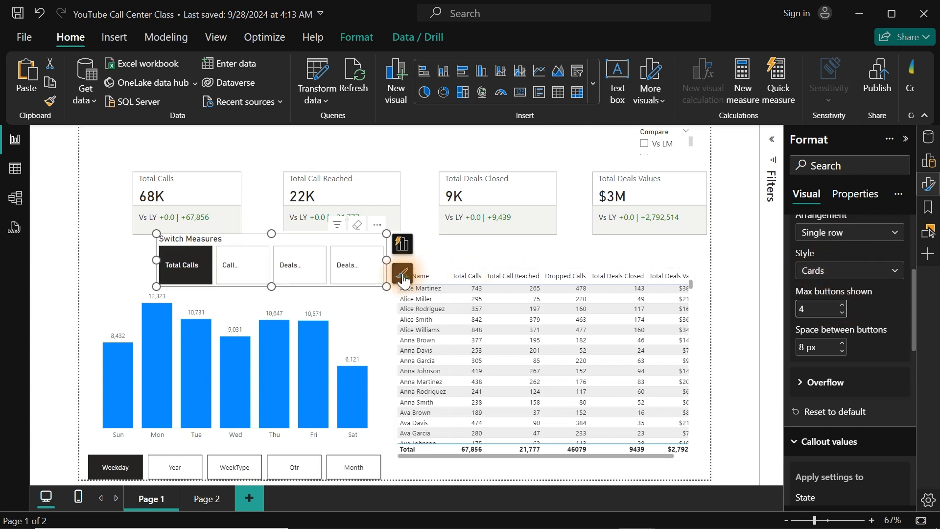
{"action": "left_click_drag", "start_coordinate": [386, 259], "coordinate": [418, 260]}
{"action": "left_click", "coordinate": [318, 275]}
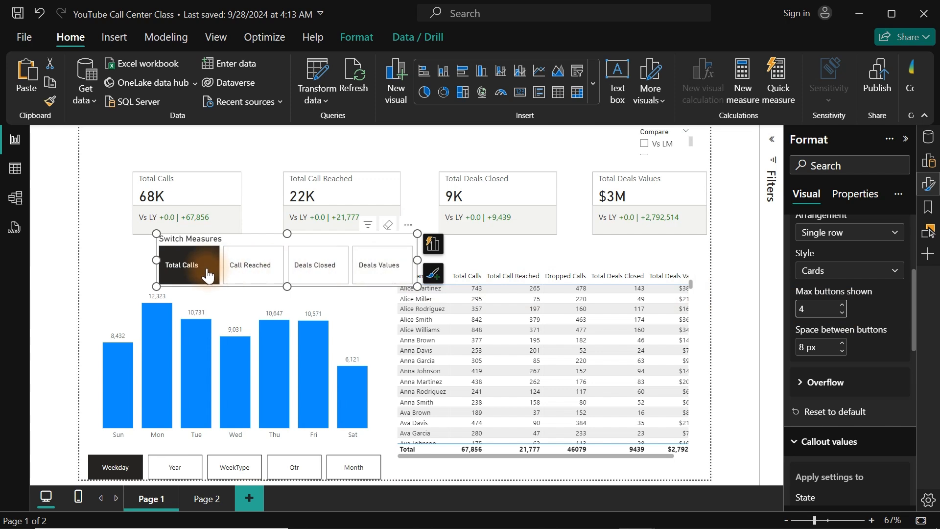
{"action": "left_click_drag", "start_coordinate": [288, 287], "coordinate": [288, 269]}
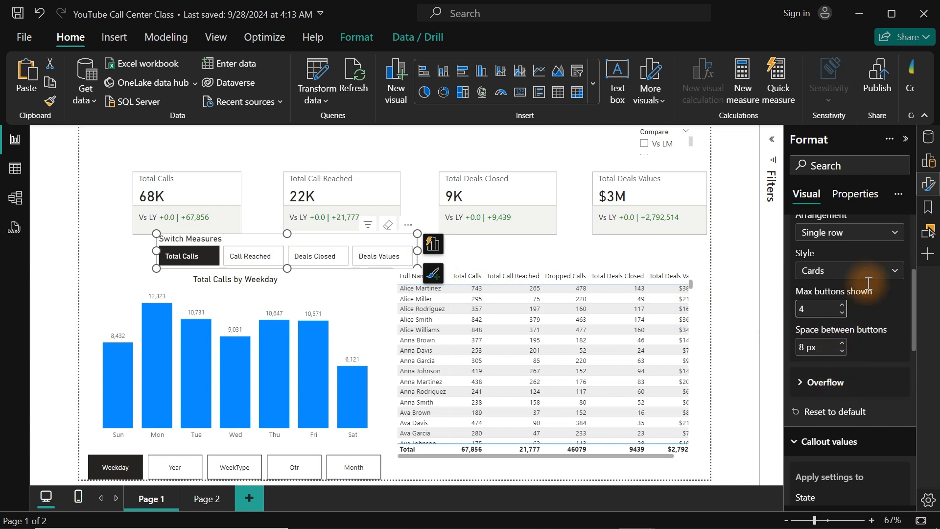
- Turn off the Switch Measures slicer's title, then trim its height and centre it just above the column chart
{"action": "left_click_drag", "start_coordinate": [912, 313], "coordinate": [906, 235]}
{"action": "left_click", "coordinate": [897, 261]}
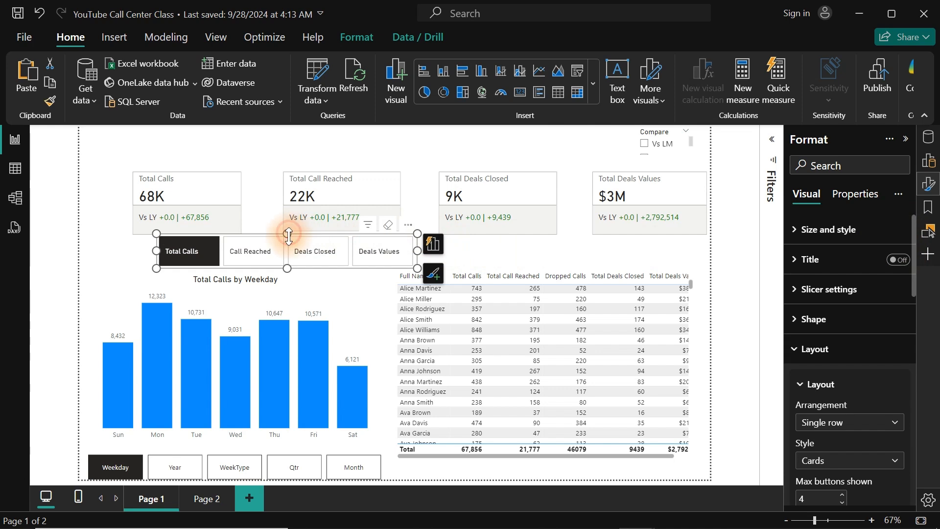
{"action": "left_click_drag", "start_coordinate": [288, 233], "coordinate": [291, 247]}
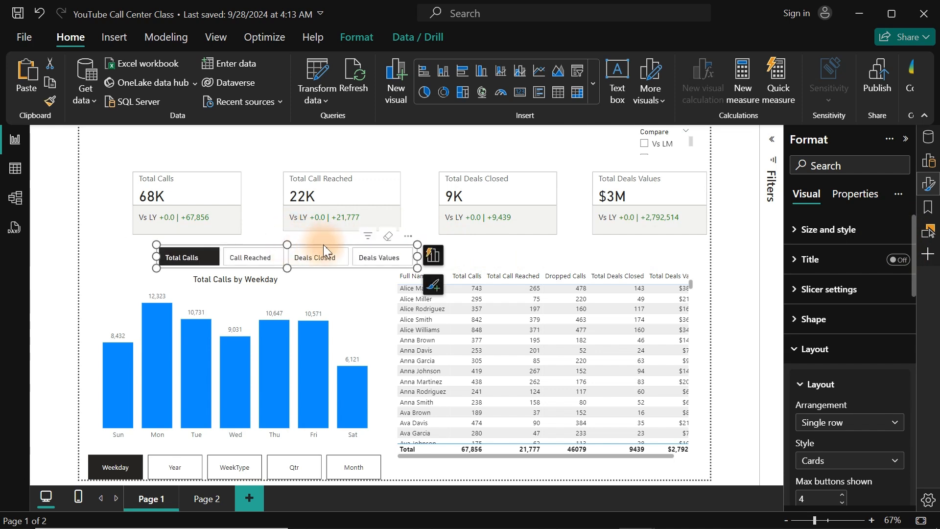
{"action": "left_click_drag", "start_coordinate": [363, 244], "coordinate": [311, 251]}
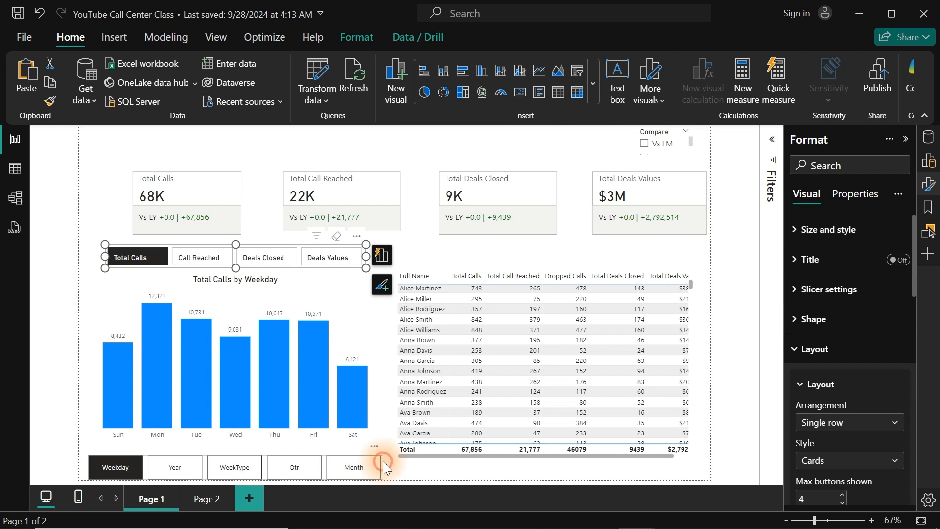
- Move the bookmark navigator up so it sits directly beneath the column chart
{"action": "left_click", "coordinate": [383, 463]}
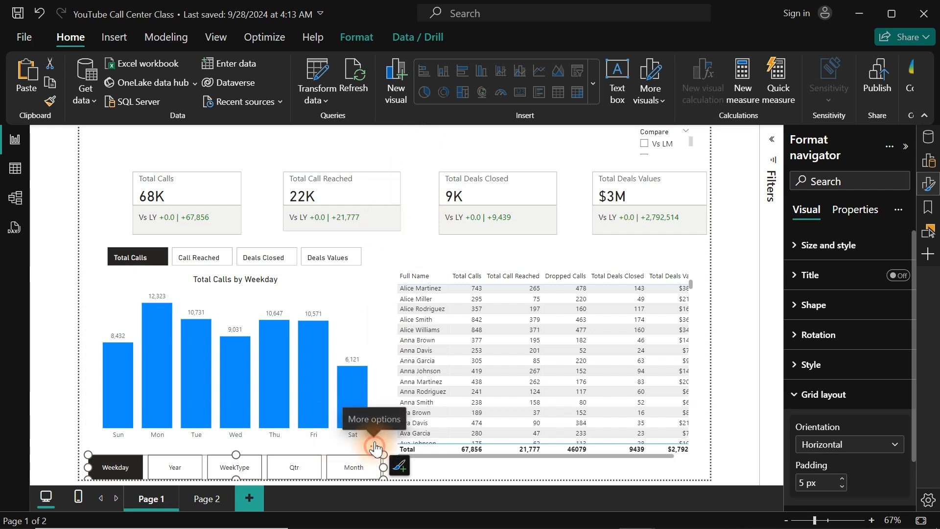
{"action": "left_click_drag", "start_coordinate": [374, 444], "coordinate": [375, 434]}
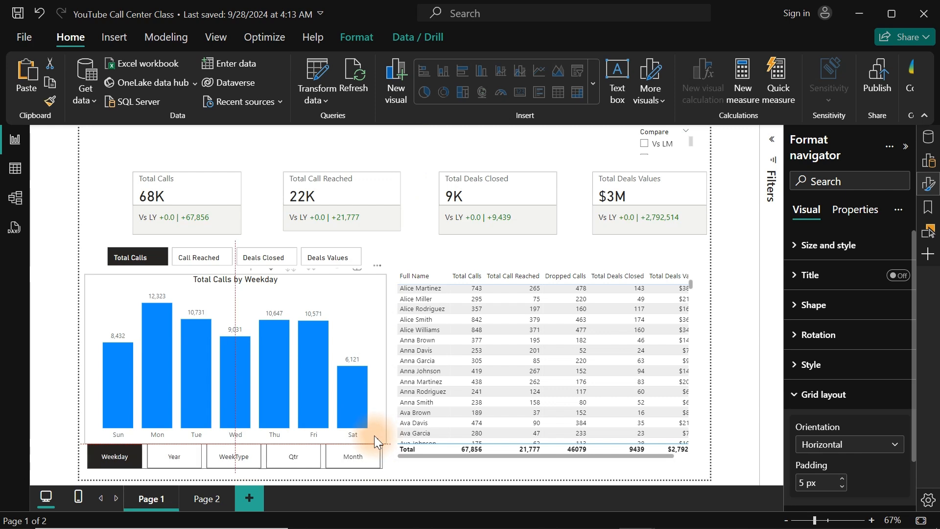
{"action": "left_click", "coordinate": [374, 436]}
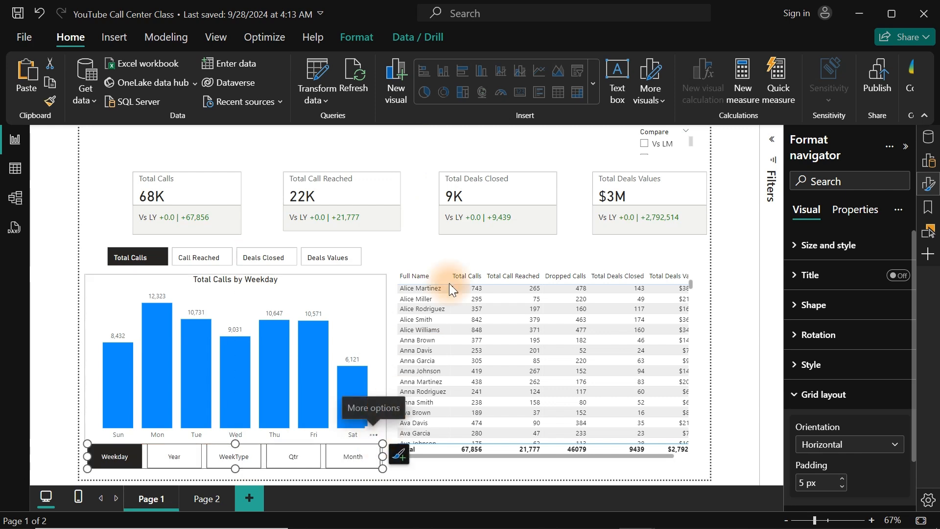
{"action": "left_click", "coordinate": [437, 241]}
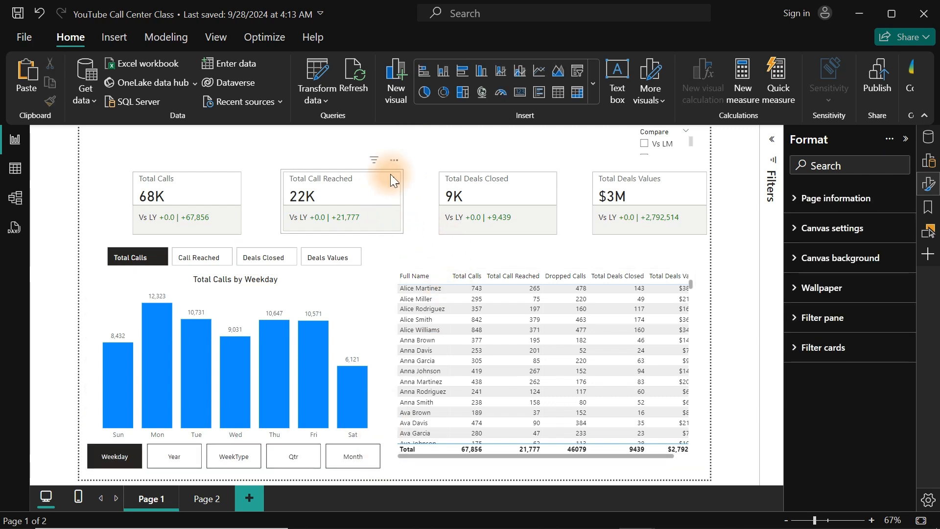
- Widen the Compare slicer above the KPI cards and convert it to the new button-style slicer
{"action": "left_click", "coordinate": [680, 155]}
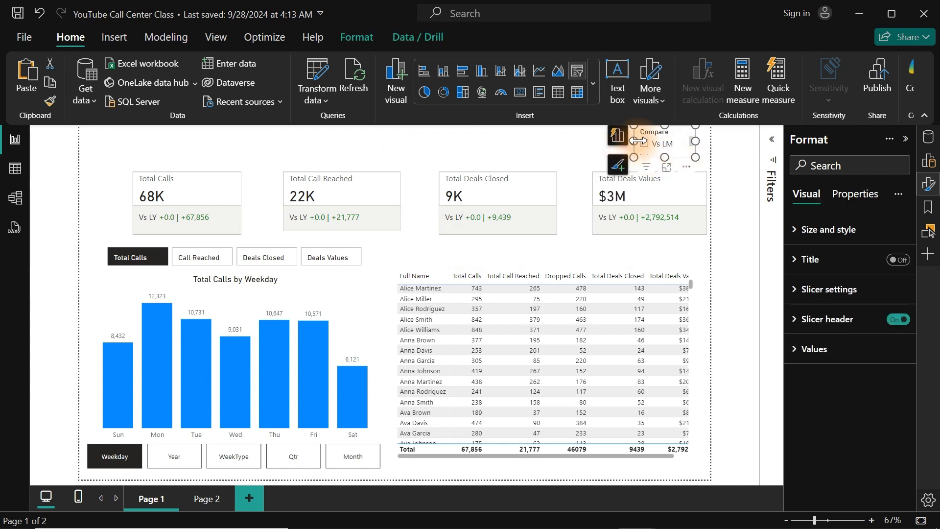
{"action": "left_click_drag", "start_coordinate": [638, 141], "coordinate": [515, 139]}
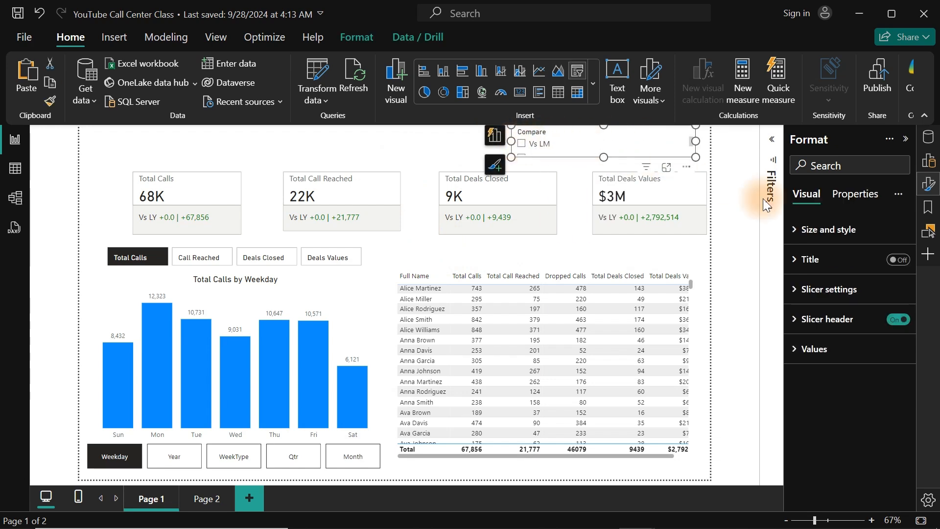
{"action": "left_click", "coordinate": [593, 85]}
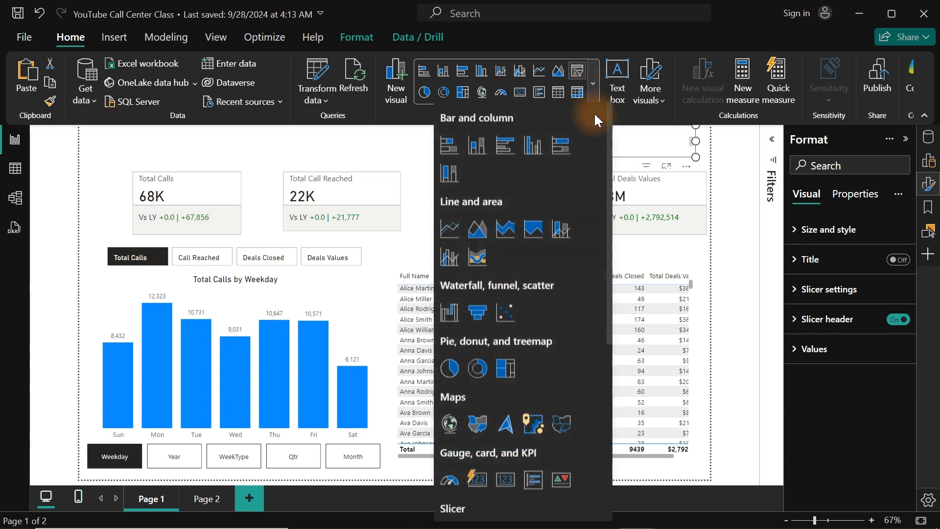
{"action": "left_click_drag", "start_coordinate": [608, 209], "coordinate": [598, 363]}
{"action": "left_click", "coordinate": [450, 273]}
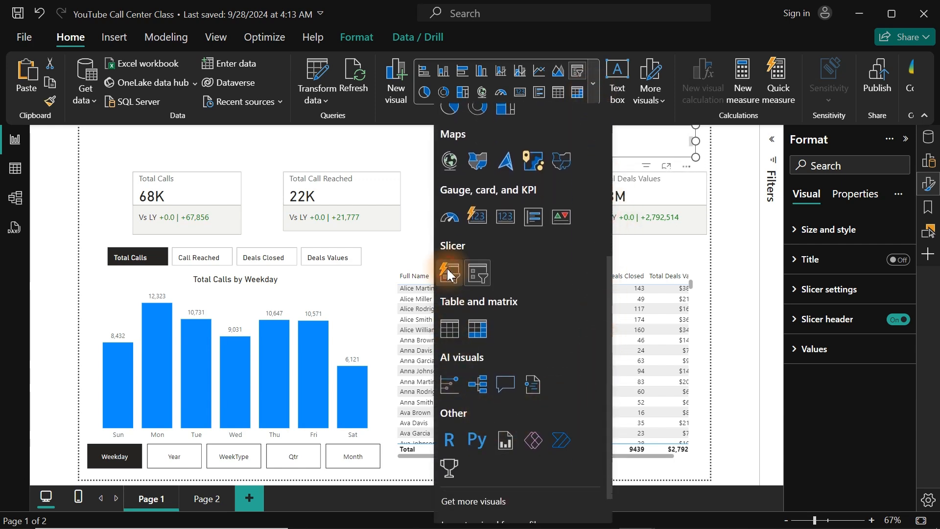
- Arrange the Compare slicer's buttons in a single row and turn off its title
{"action": "left_click", "coordinate": [827, 387]}
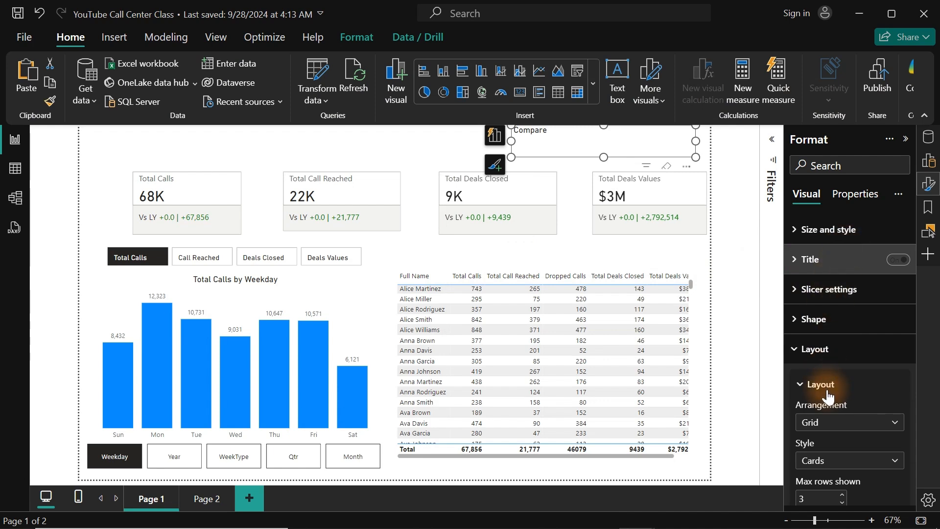
{"action": "left_click", "coordinate": [829, 422]}
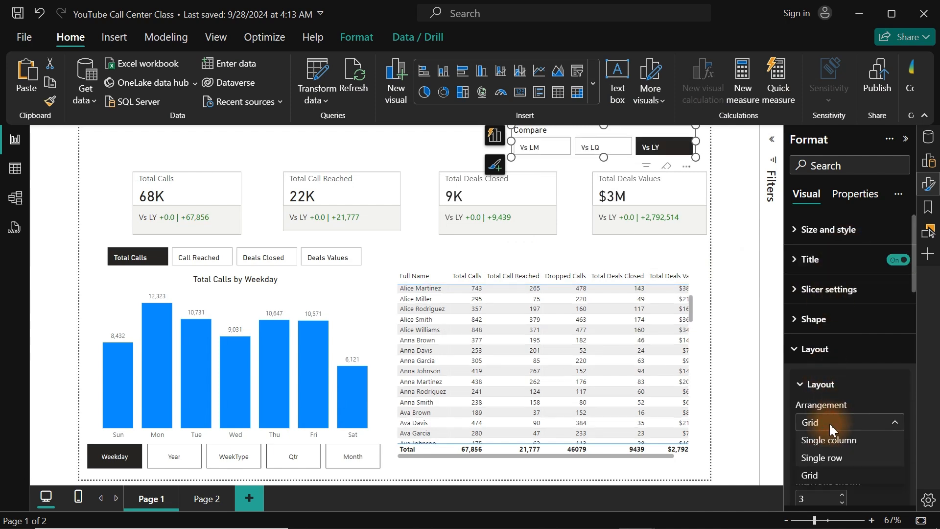
{"action": "left_click", "coordinate": [835, 467]}
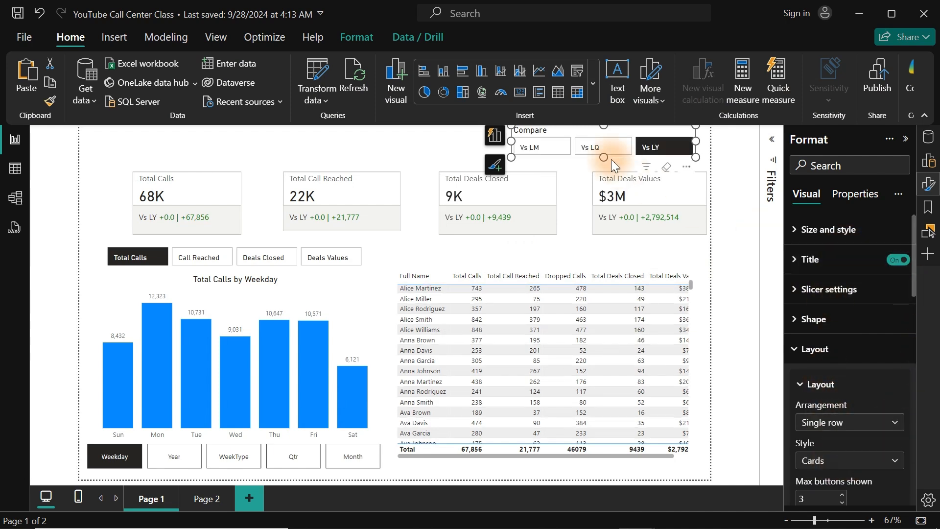
{"action": "left_click", "coordinate": [899, 259]}
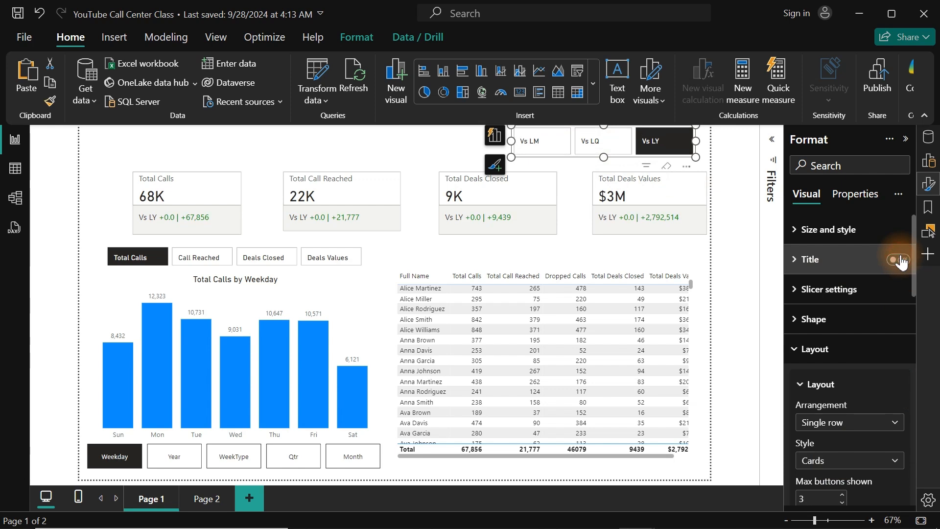
{"action": "left_click", "coordinate": [419, 140]}
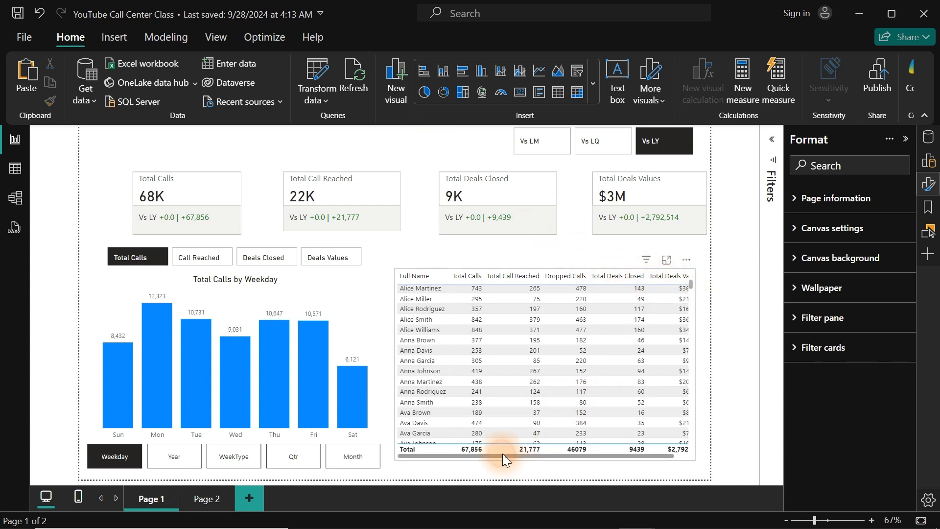
- Rename the Total Call Reached column in the per-person table as Call Reached
{"action": "left_click_drag", "start_coordinate": [502, 454], "coordinate": [482, 451]}
{"action": "left_click", "coordinate": [695, 278]}
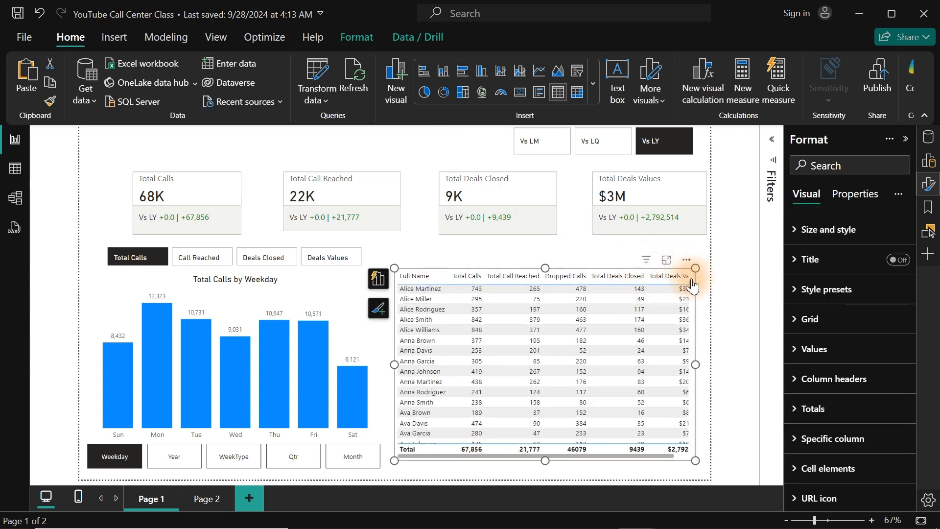
{"action": "left_click", "coordinate": [380, 279]}
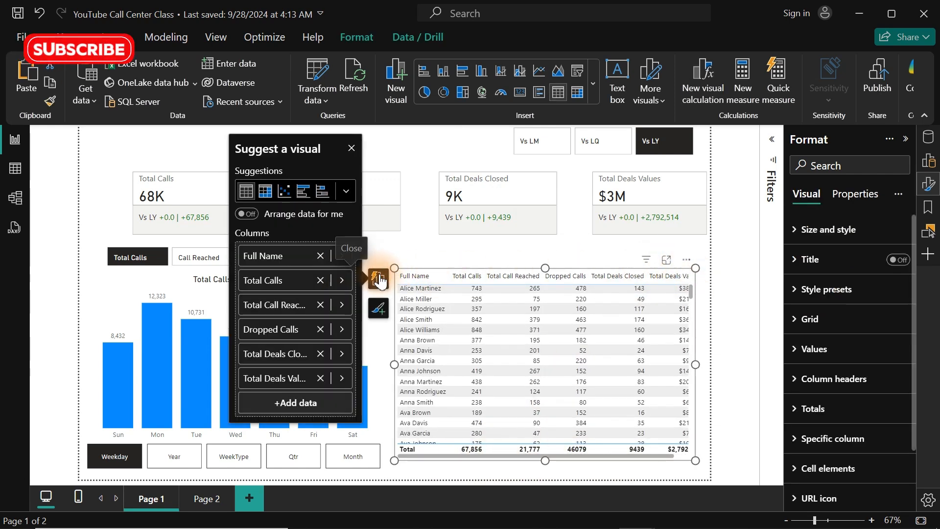
{"action": "double_click", "coordinate": [262, 304]}
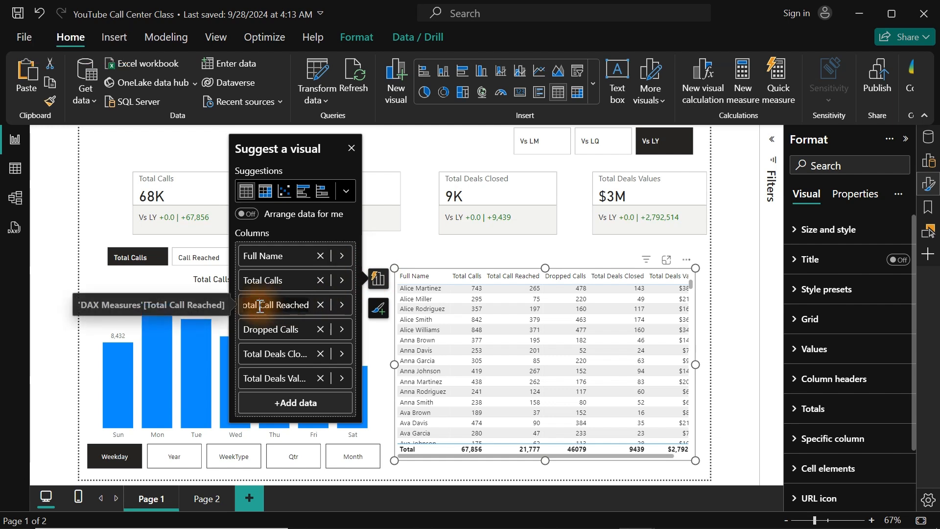
{"action": "left_click", "coordinate": [260, 306]}
{"action": "key", "text": "BackSpace"}
{"action": "key", "text": "BackSpace"}
{"action": "key", "text": "BackSpace"}
{"action": "key", "text": "BackSpace"}
{"action": "key", "text": "BackSpace"}
{"action": "key", "text": "BackSpace"}
{"action": "key", "text": "Return"}
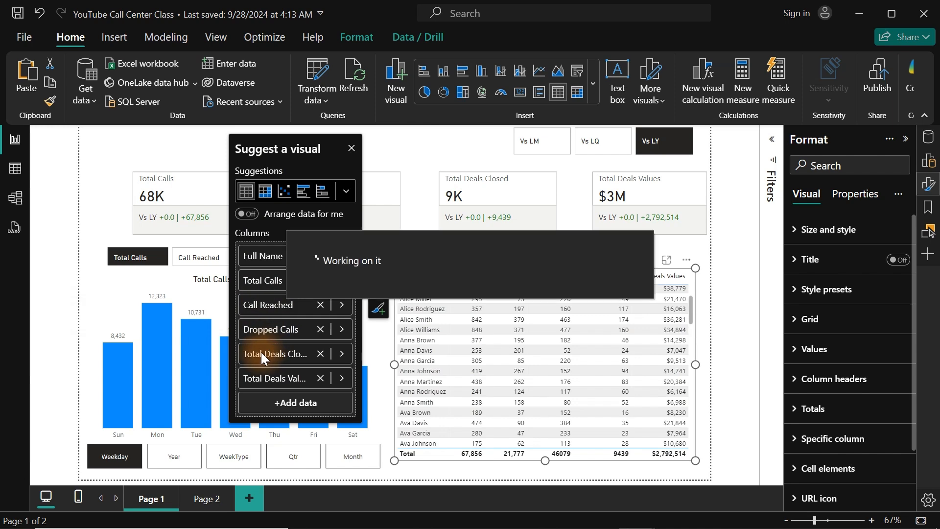
- Rename the table's Total Deals Closed column as Deals Closed
{"action": "left_click", "coordinate": [262, 352]}
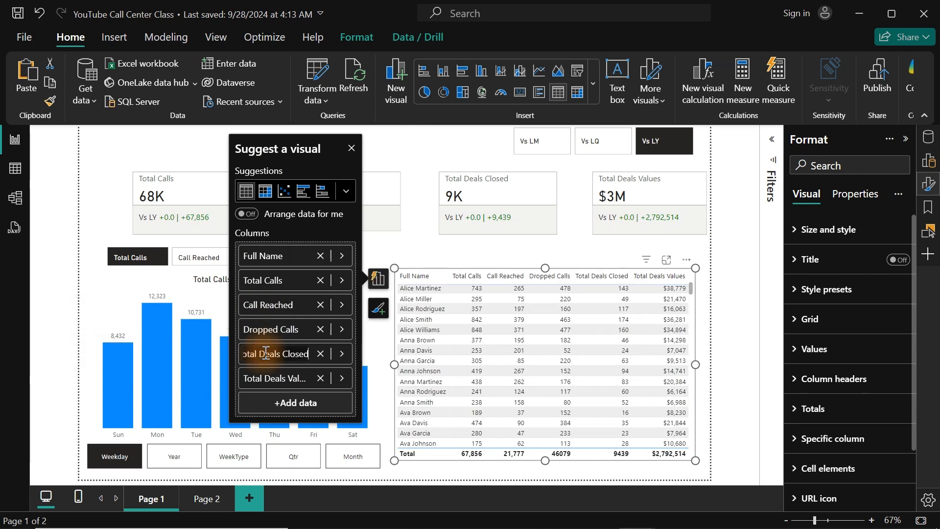
{"action": "key", "text": "BackSpace"}
{"action": "key", "text": "BackSpace"}
{"action": "key", "text": "BackSpace"}
{"action": "key", "text": "BackSpace"}
{"action": "key", "text": "BackSpace"}
{"action": "key", "text": "BackSpace"}
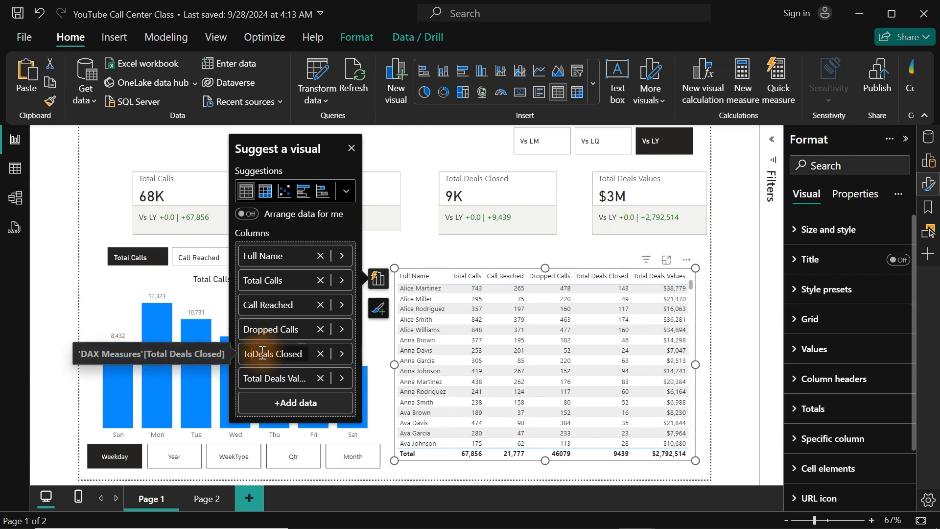
{"action": "key", "text": "Return"}
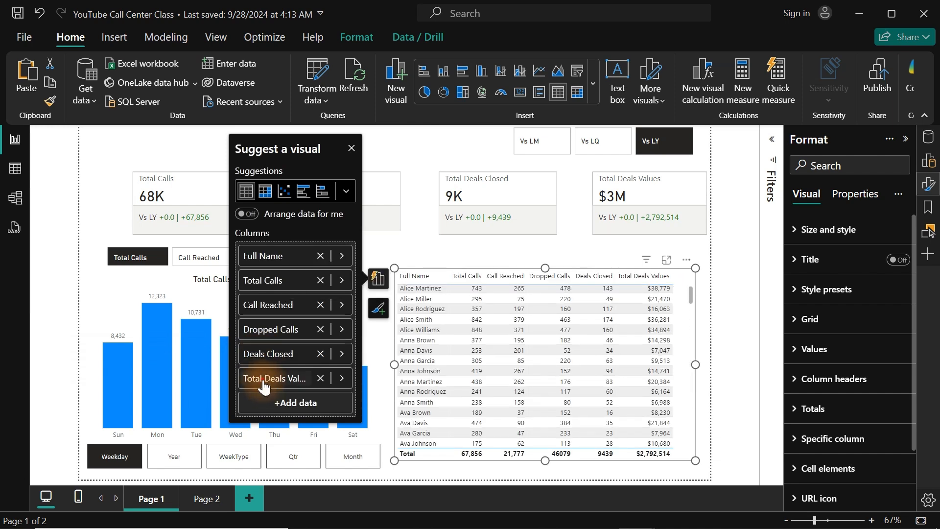
- Rename the table's Total Deals Values column as Deals Values
{"action": "left_click", "coordinate": [263, 378]}
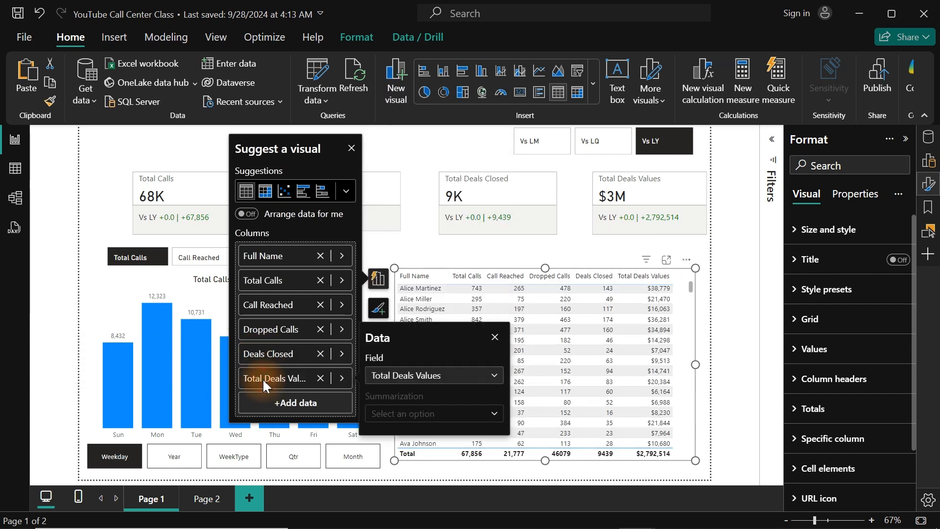
{"action": "double_click", "coordinate": [262, 377]}
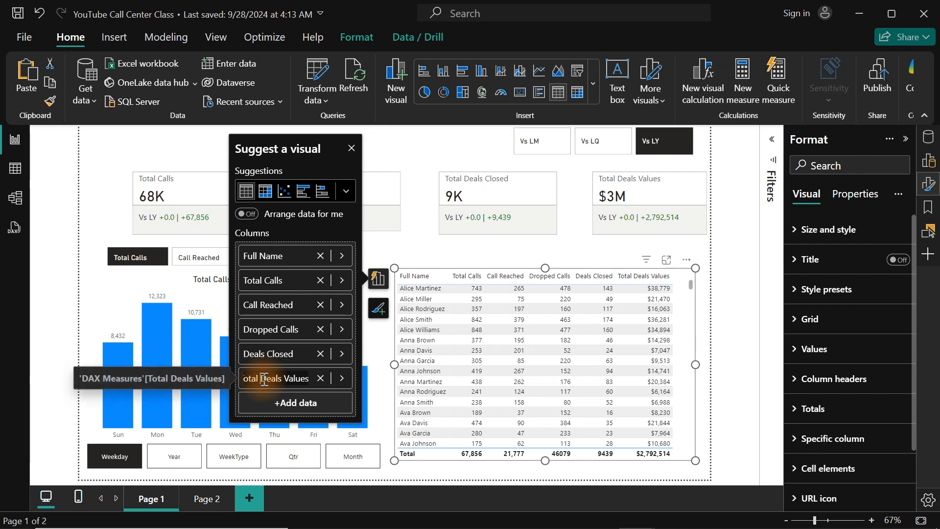
{"action": "key", "text": "BackSpace"}
{"action": "key", "text": "BackSpace"}
{"action": "key", "text": "BackSpace"}
{"action": "key", "text": "BackSpace"}
{"action": "key", "text": "BackSpace"}
{"action": "key", "text": "BackSpace"}
{"action": "key", "text": "Return"}
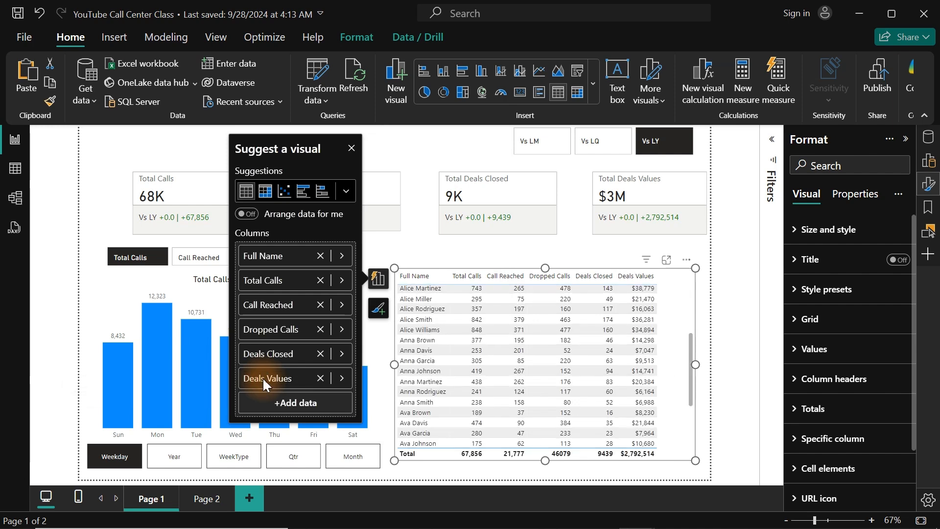
{"action": "left_click", "coordinate": [413, 140]}
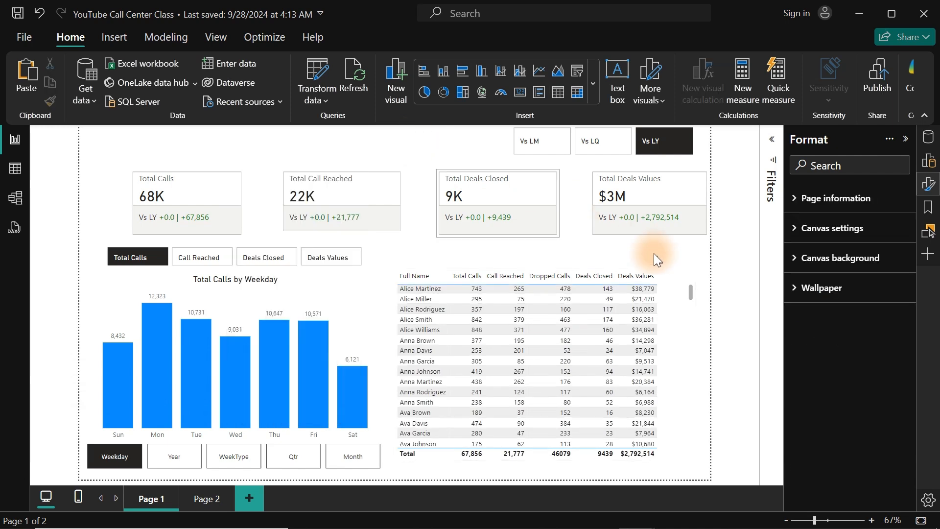
- Set the table's column header font to Segoe UI Bold at size 11
{"action": "left_click", "coordinate": [675, 326]}
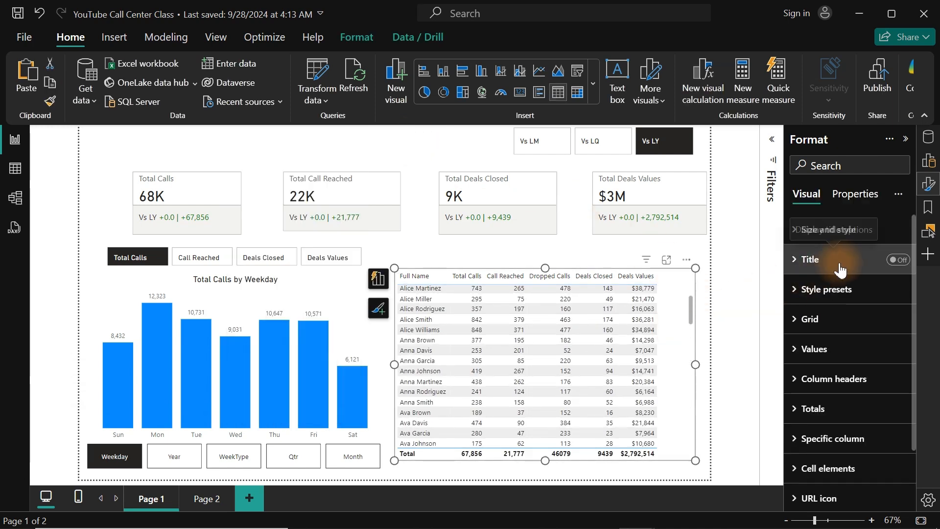
{"action": "left_click", "coordinate": [803, 380]}
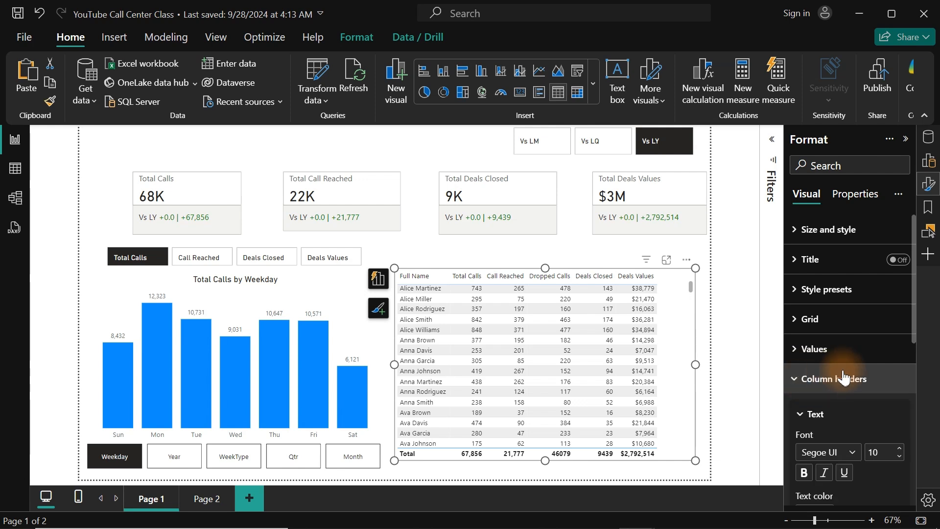
{"action": "left_click_drag", "start_coordinate": [915, 315], "coordinate": [912, 384]}
{"action": "left_click", "coordinate": [847, 297]}
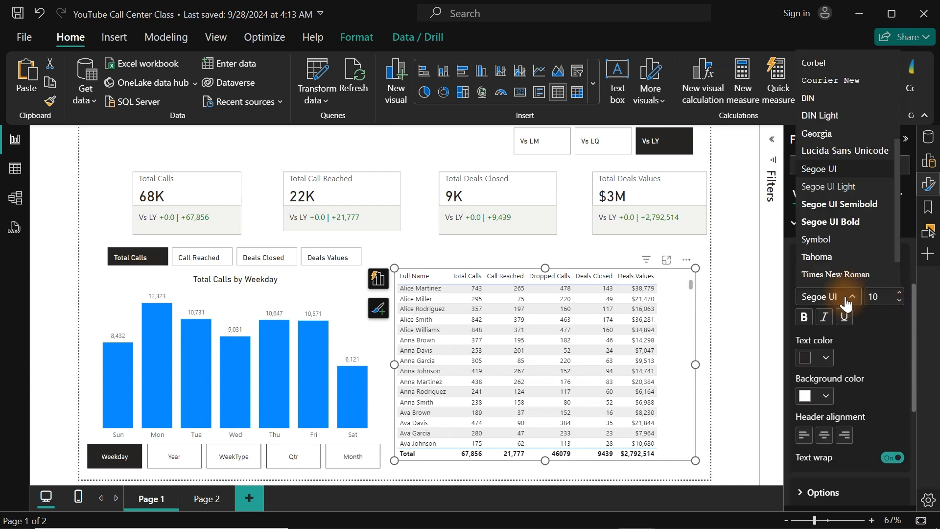
{"action": "left_click", "coordinate": [828, 224]}
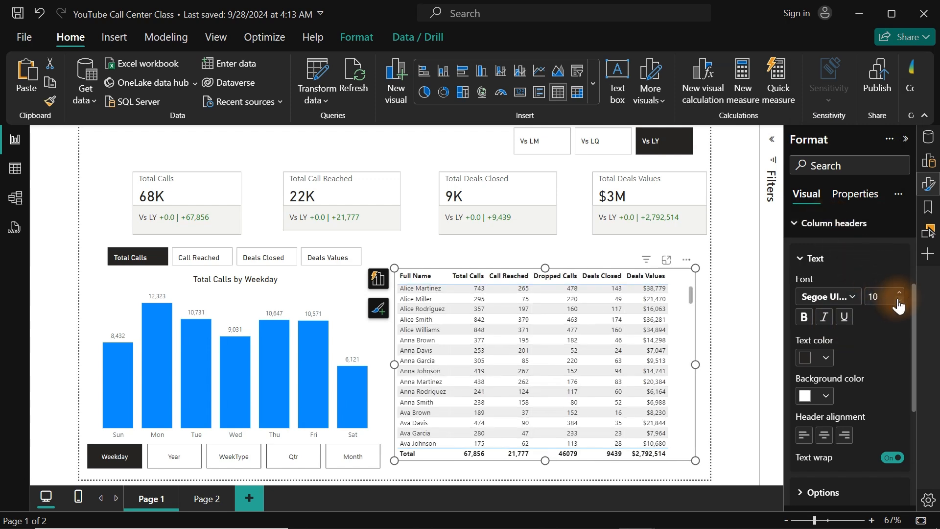
{"action": "left_click", "coordinate": [900, 293]}
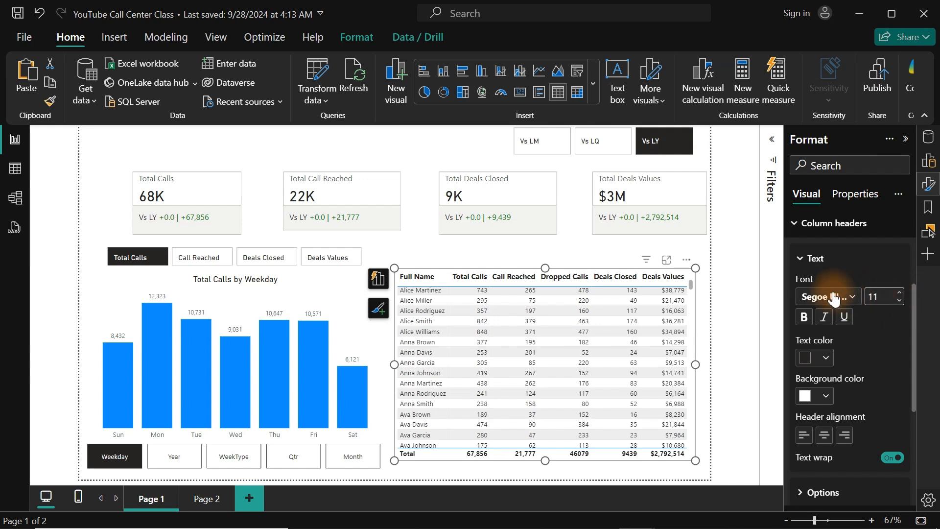
- Set the table's values font size to 11 and widen the table slightly so all columns fit
{"action": "left_click", "coordinate": [808, 225]}
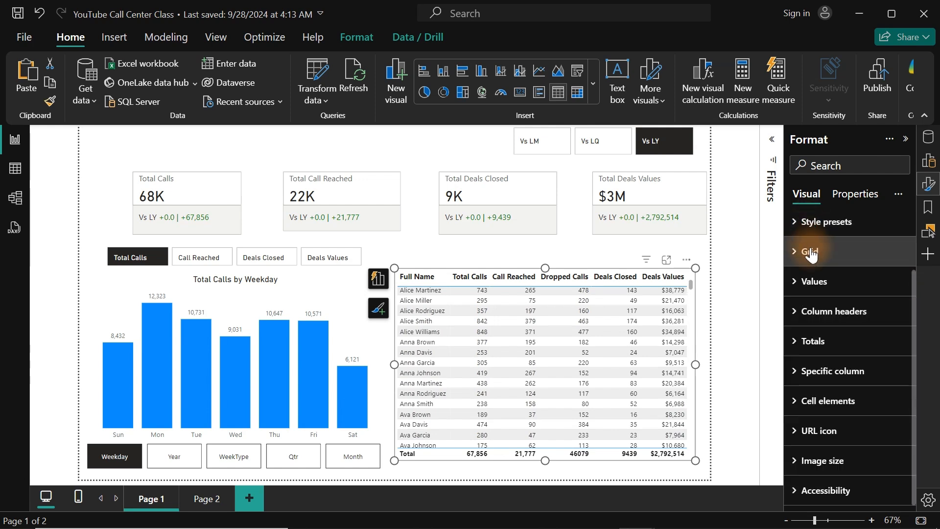
{"action": "left_click", "coordinate": [811, 280]}
{"action": "left_click", "coordinate": [900, 351]}
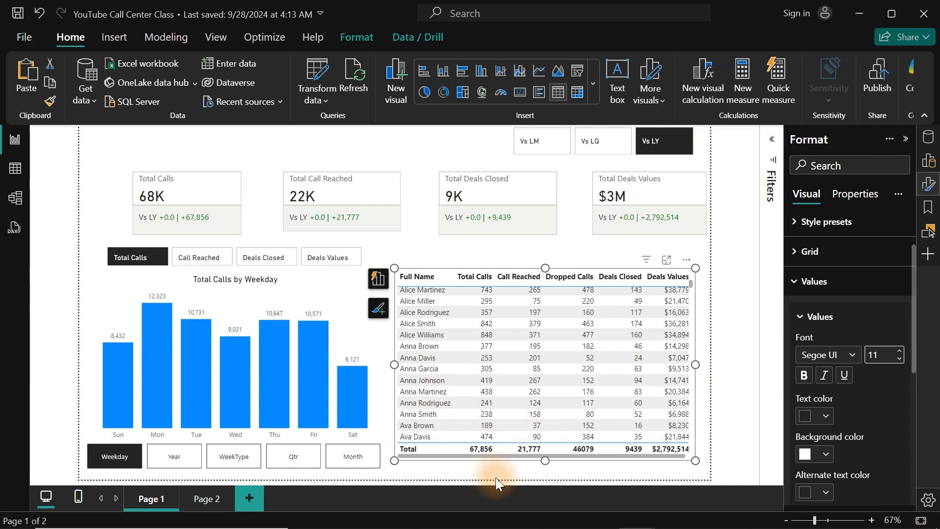
{"action": "left_click_drag", "start_coordinate": [394, 364], "coordinate": [389, 364]}
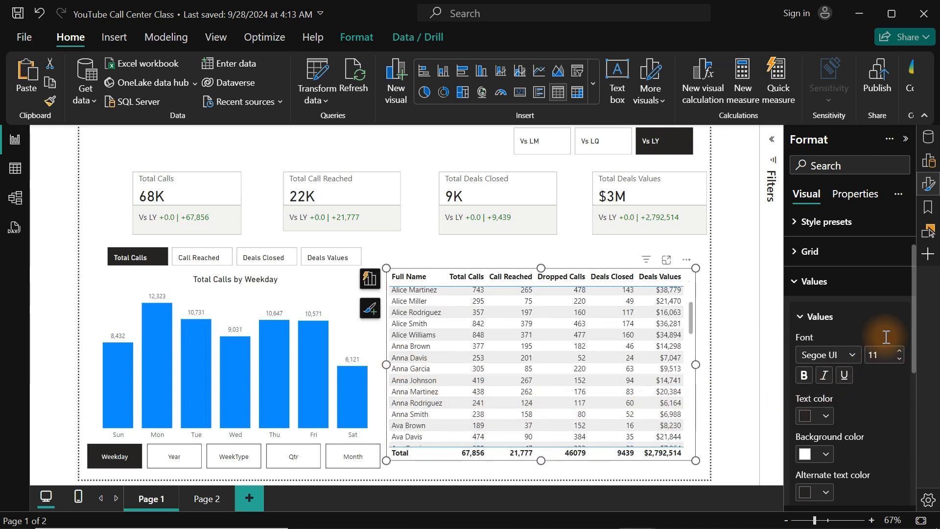
- Turn off the totals row of the per-person table
{"action": "left_click", "coordinate": [816, 284]}
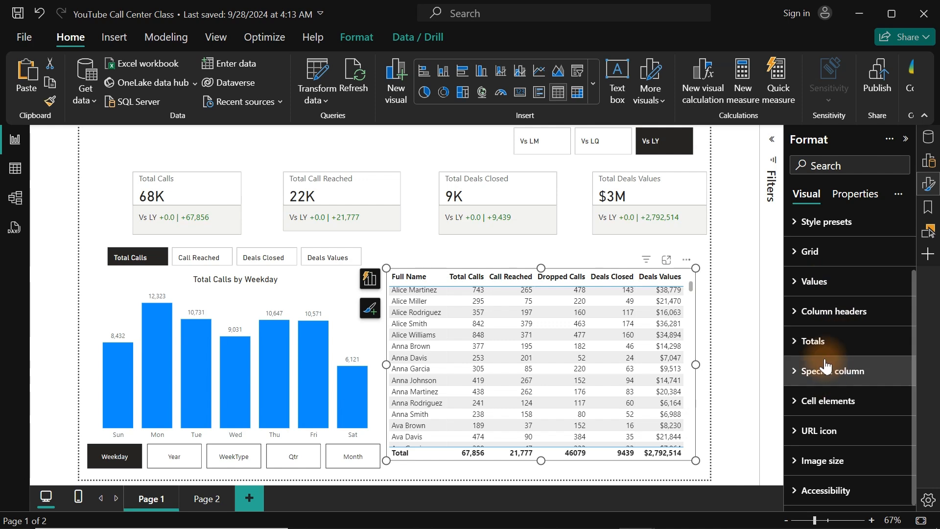
{"action": "left_click", "coordinate": [824, 342]}
{"action": "left_click", "coordinate": [892, 376]}
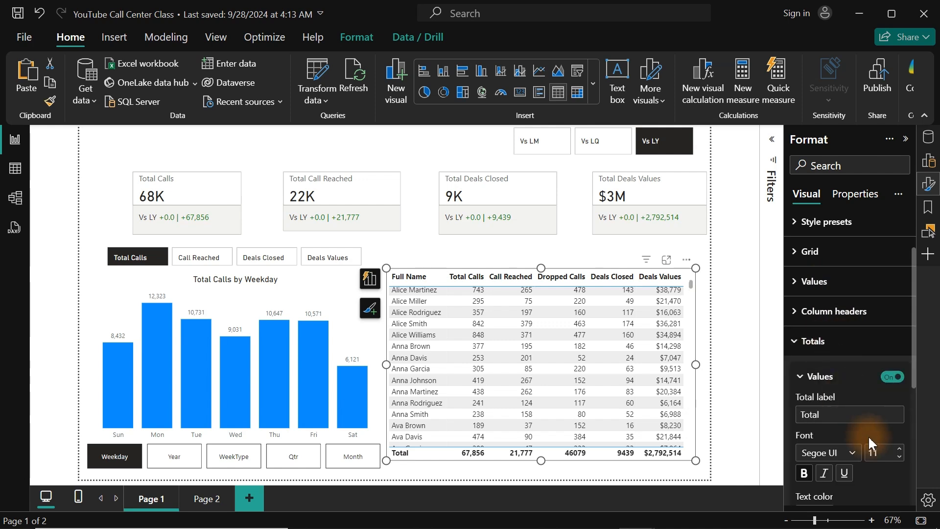
{"action": "left_click", "coordinate": [897, 378]}
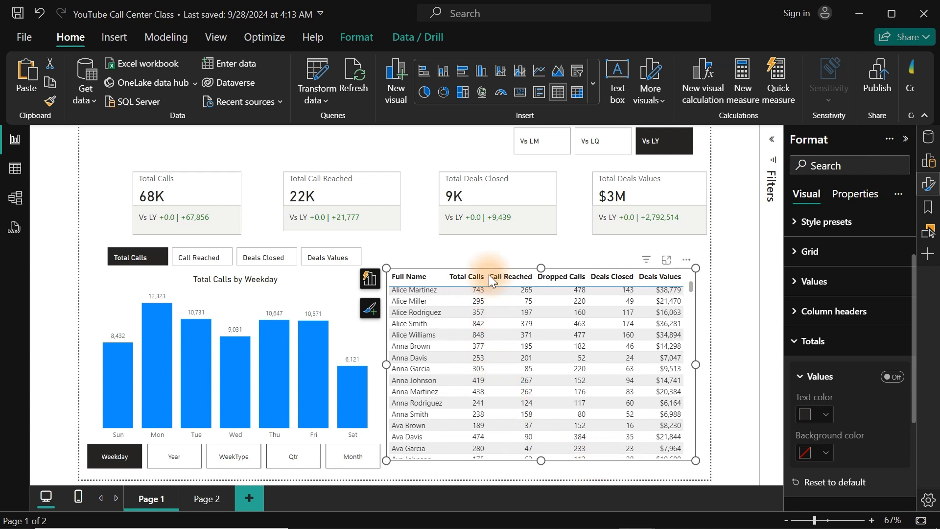
{"action": "left_click", "coordinate": [474, 258]}
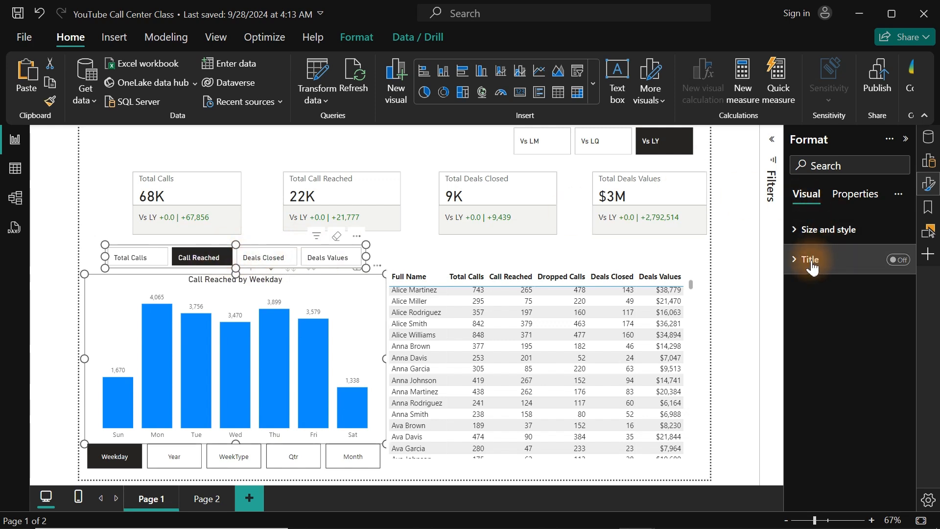
- Test the measure buttons by switching the column chart to Deals Closed and Deals Values
{"action": "left_click", "coordinate": [399, 153]}
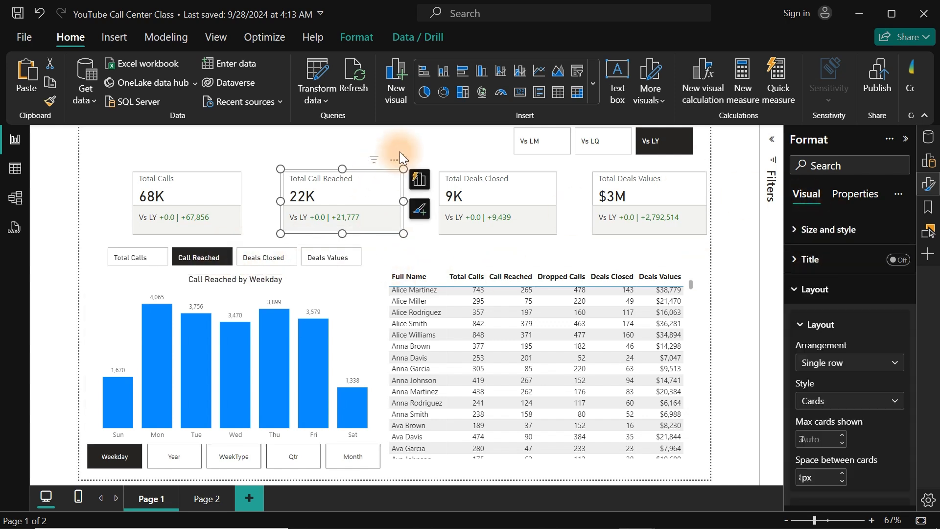
{"action": "left_click", "coordinate": [279, 258]}
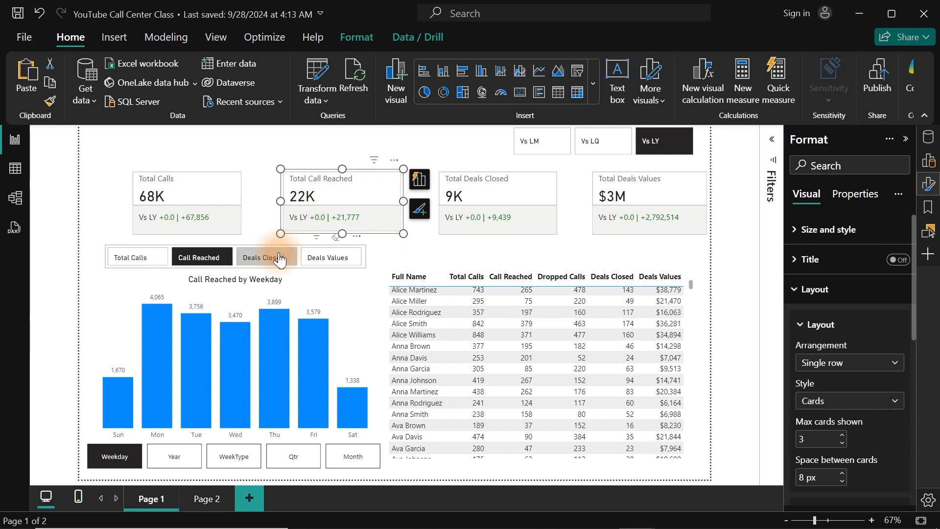
{"action": "left_click", "coordinate": [319, 252]}
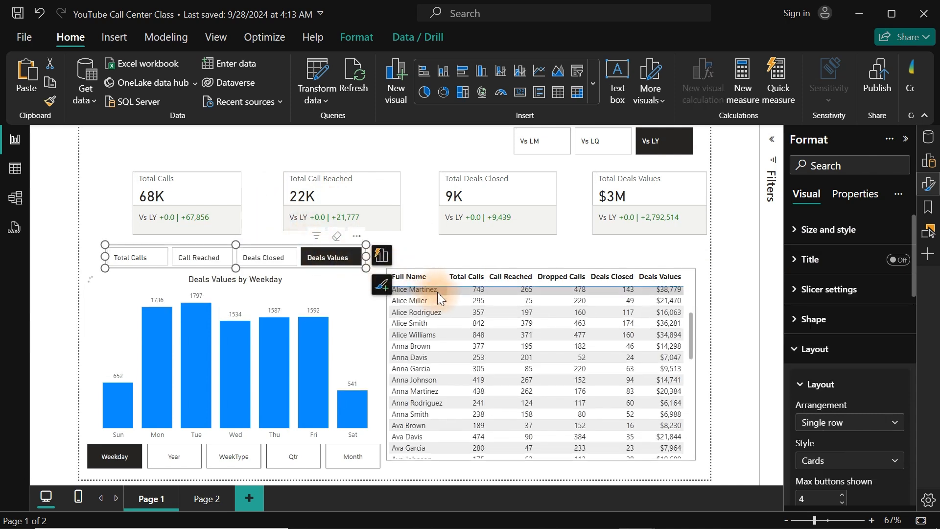
- Turn off single select for the measure slicer above the column chart and select Call Reached together with Total Calls
{"action": "left_click", "coordinate": [282, 261]}
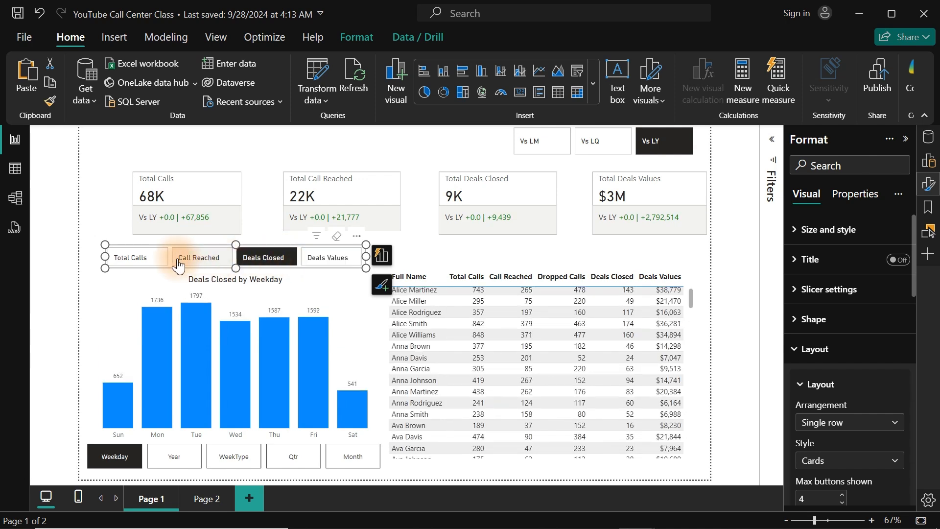
{"action": "left_click", "coordinate": [843, 293]}
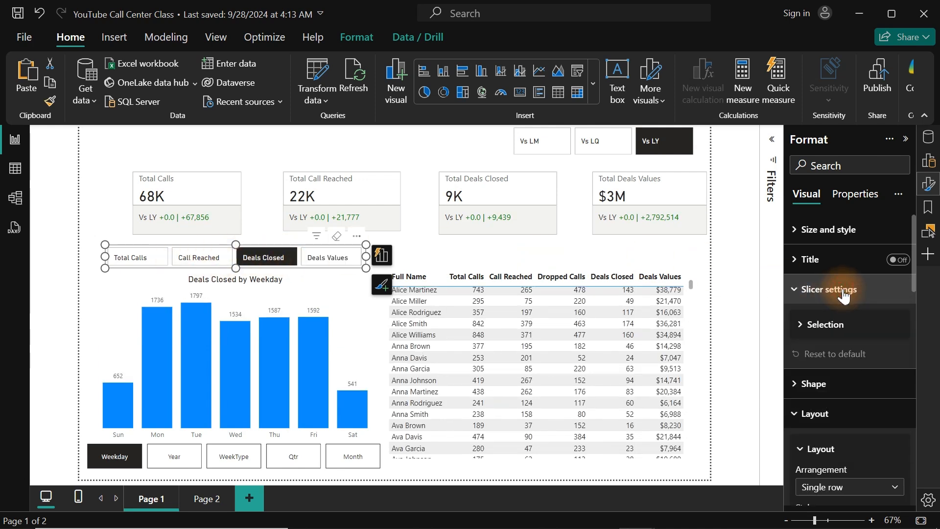
{"action": "left_click", "coordinate": [816, 325]}
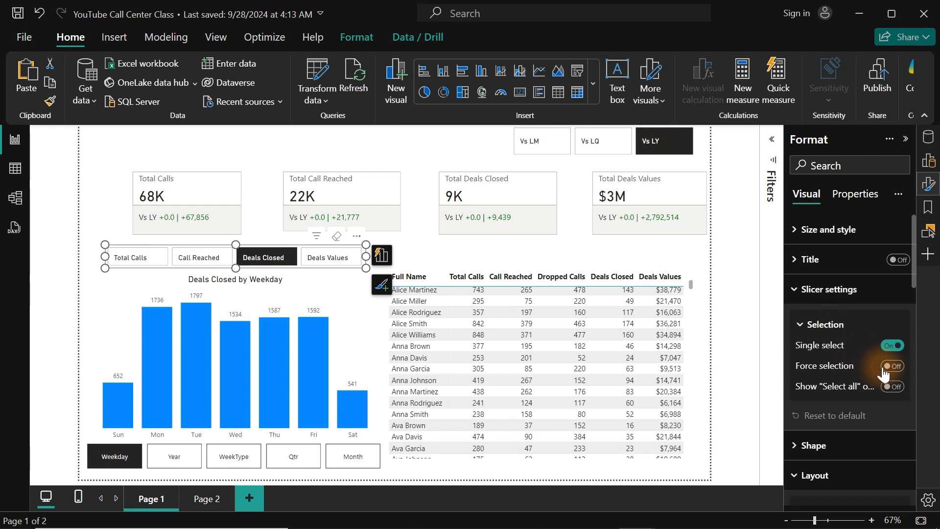
{"action": "left_click", "coordinate": [895, 346]}
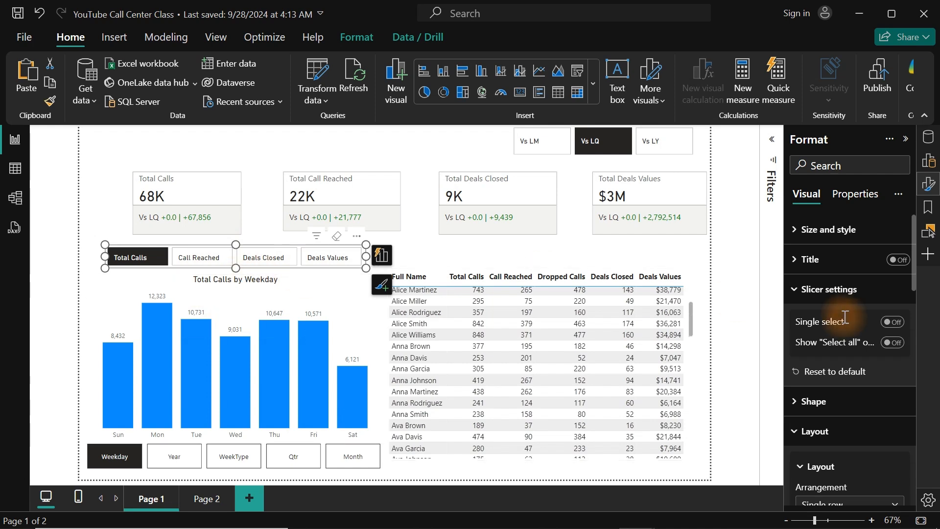
{"action": "left_click", "coordinate": [890, 324]}
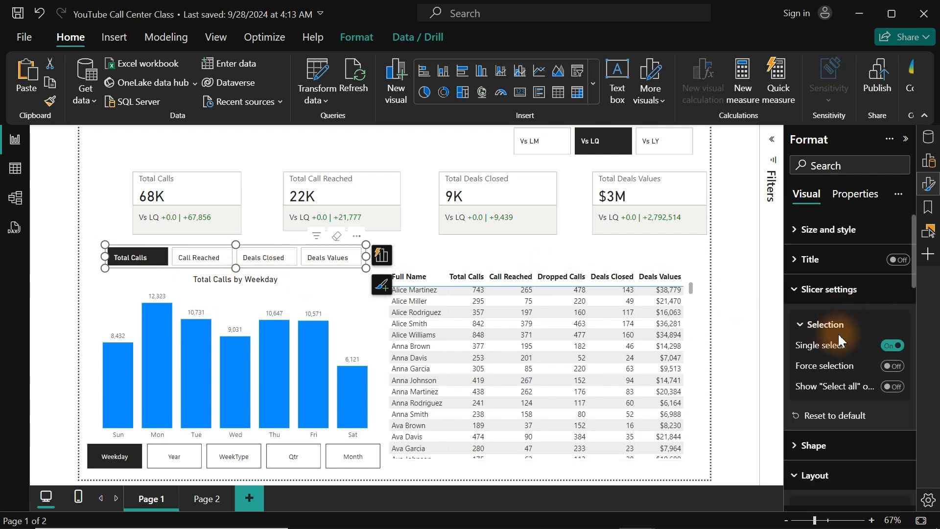
{"action": "left_click", "coordinate": [895, 346]}
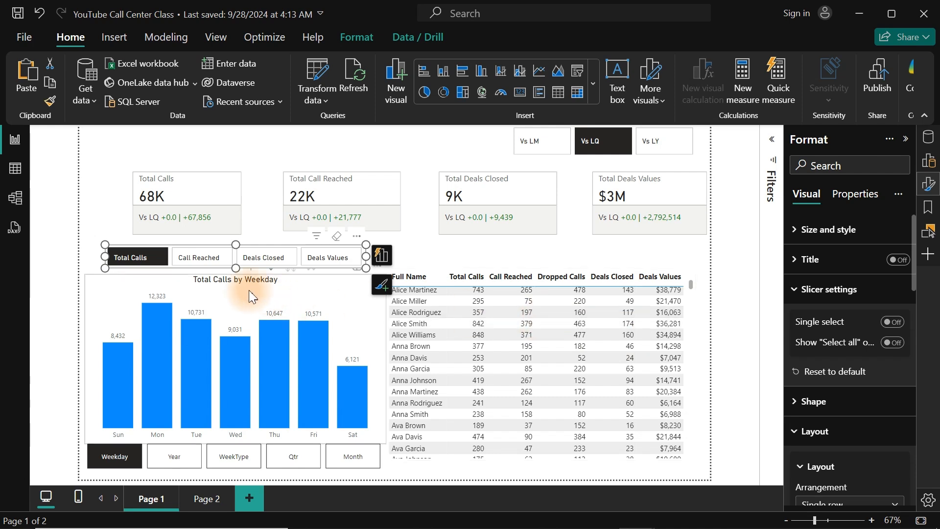
{"action": "left_click", "coordinate": [200, 257]}
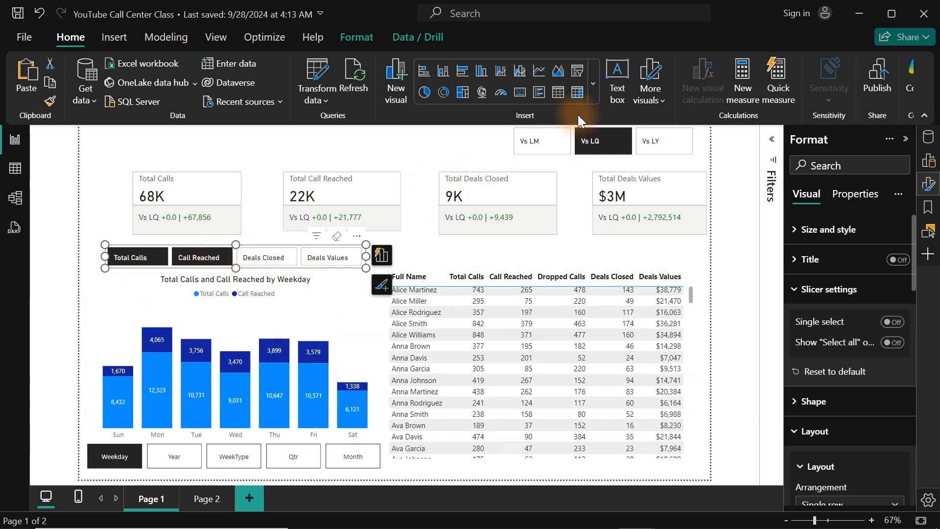
- Select Vs LM together with Vs LQ in the comparison slicer, leaving its Single select option off after toggling it
{"action": "left_click", "coordinate": [553, 143]}
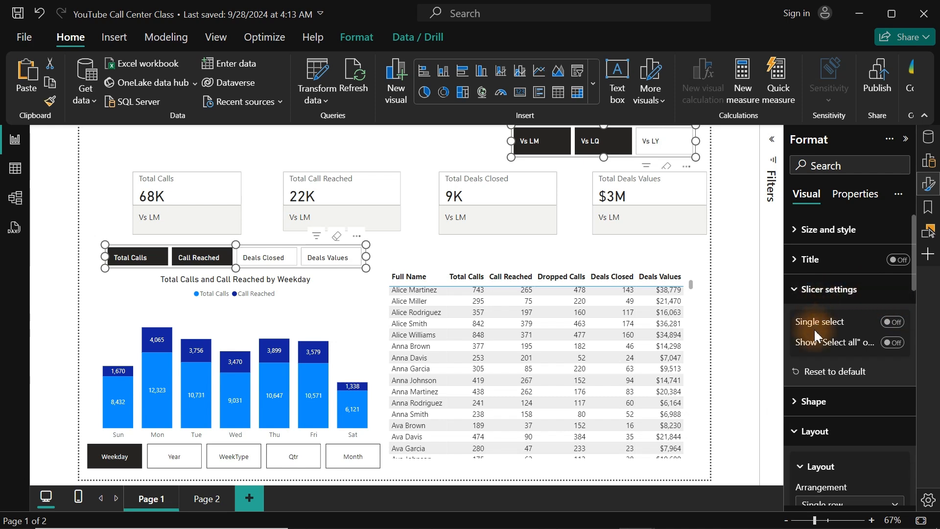
{"action": "left_click", "coordinate": [891, 322]}
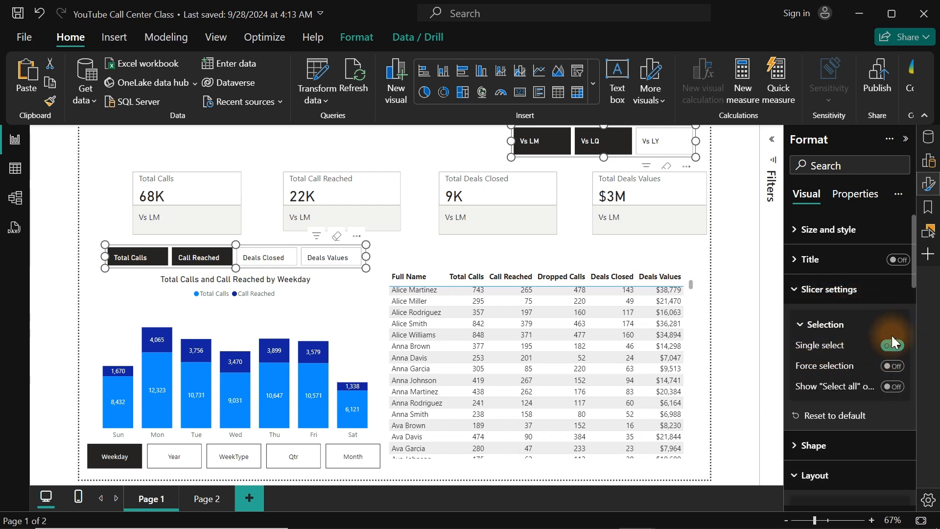
{"action": "left_click", "coordinate": [892, 345]}
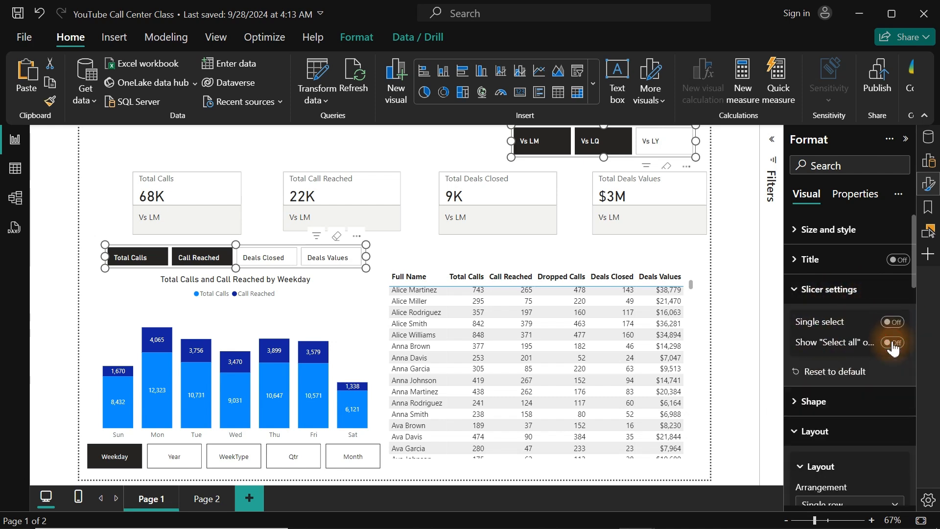
{"action": "left_click", "coordinate": [360, 137]}
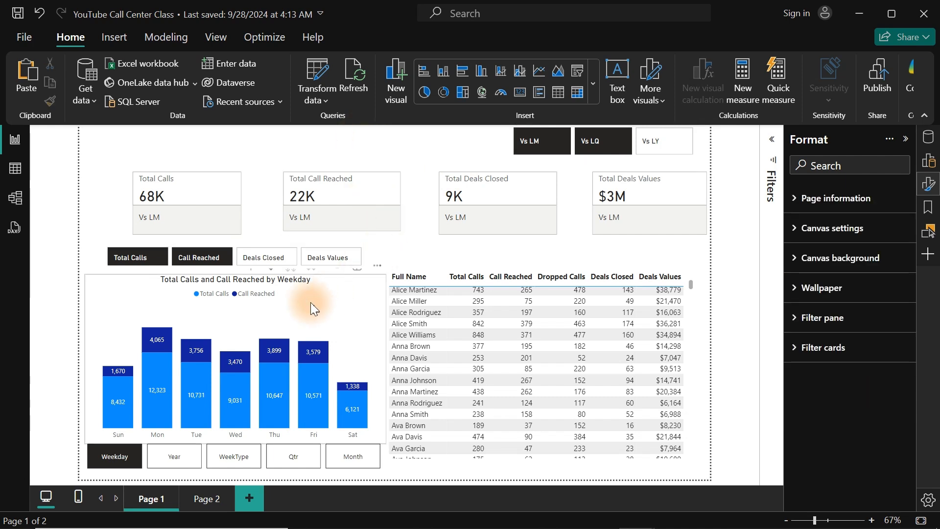
- Shorten the weekday column chart from its upper edge and move the measure slicer down to sit directly above it
{"action": "left_click", "coordinate": [238, 281]}
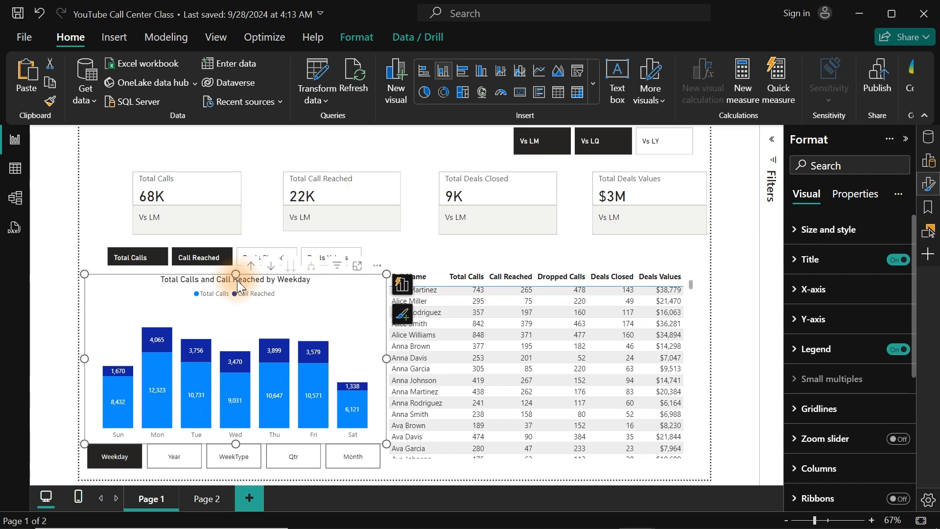
{"action": "left_click_drag", "start_coordinate": [238, 282], "coordinate": [237, 292]}
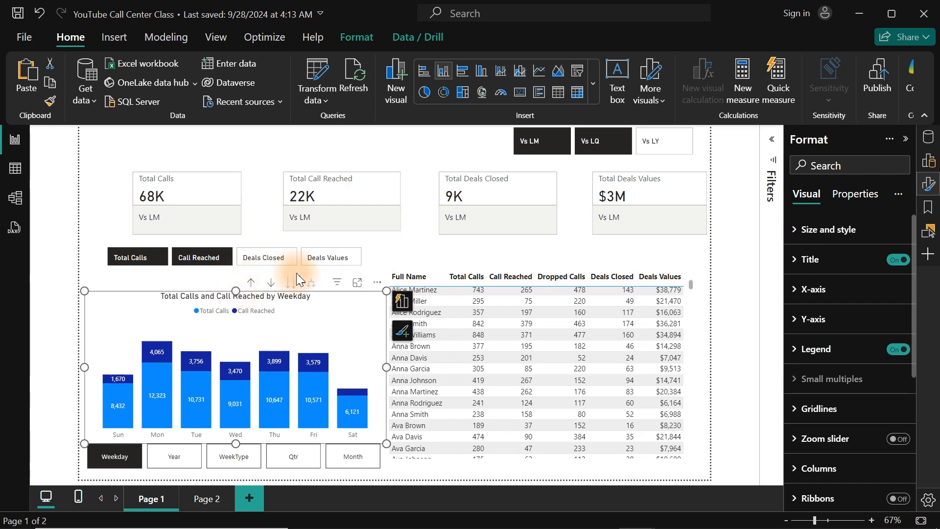
{"action": "left_click", "coordinate": [309, 260]}
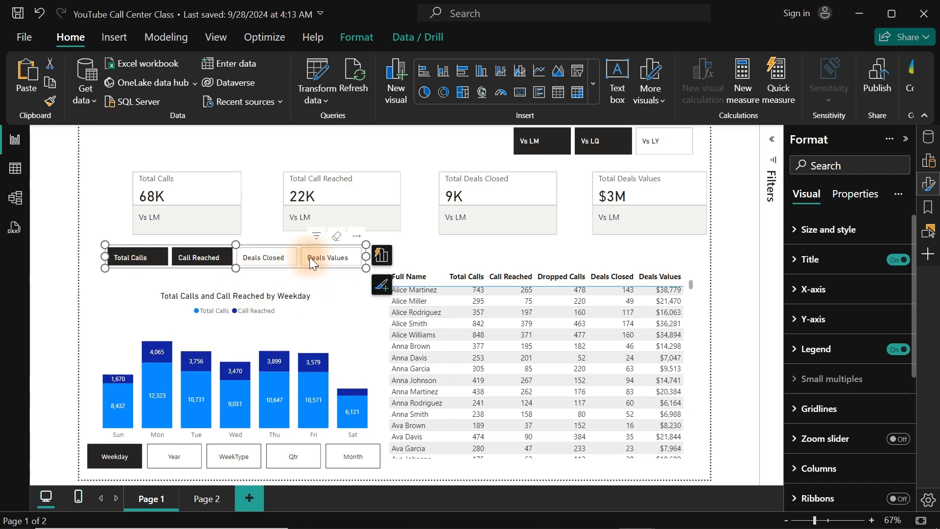
{"action": "left_click_drag", "start_coordinate": [355, 237], "coordinate": [348, 252]}
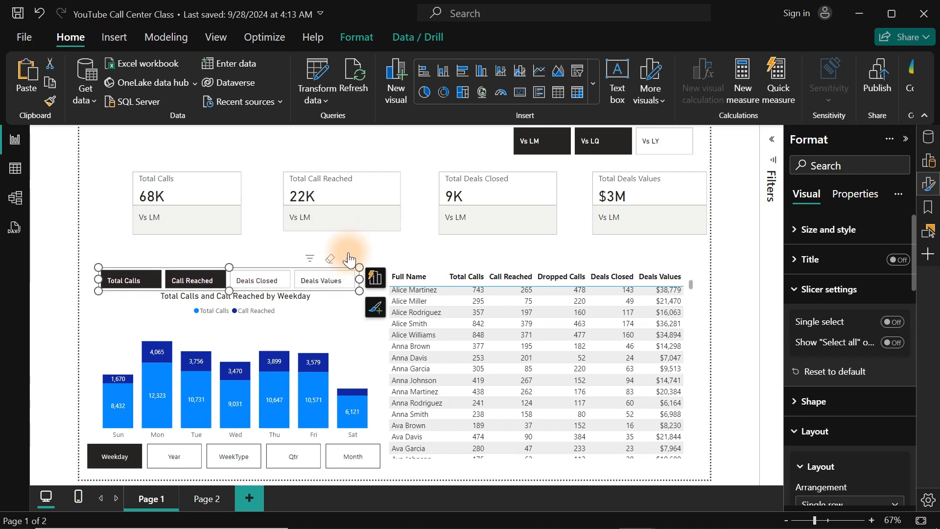
{"action": "left_click", "coordinate": [398, 146]}
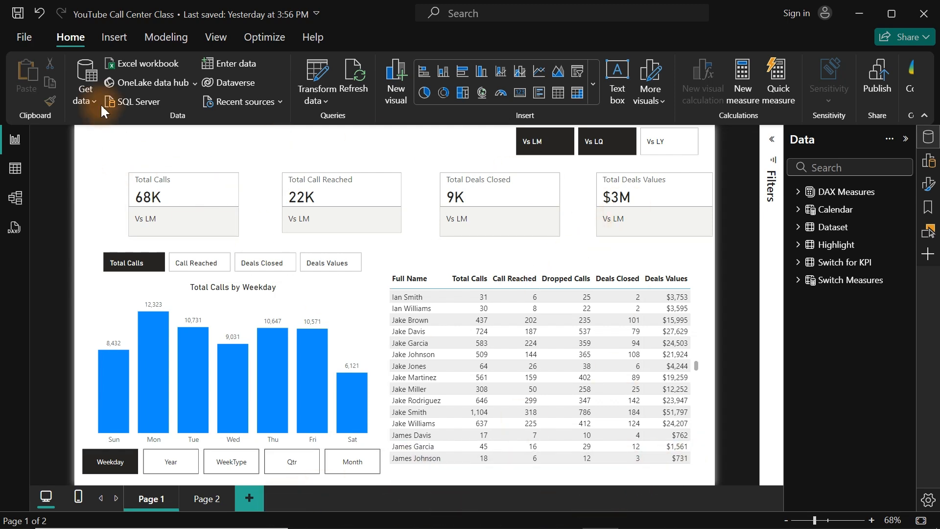
- Examine the application color themes offered in the global report settings, leaving the options unchanged
{"action": "left_click", "coordinate": [22, 39]}
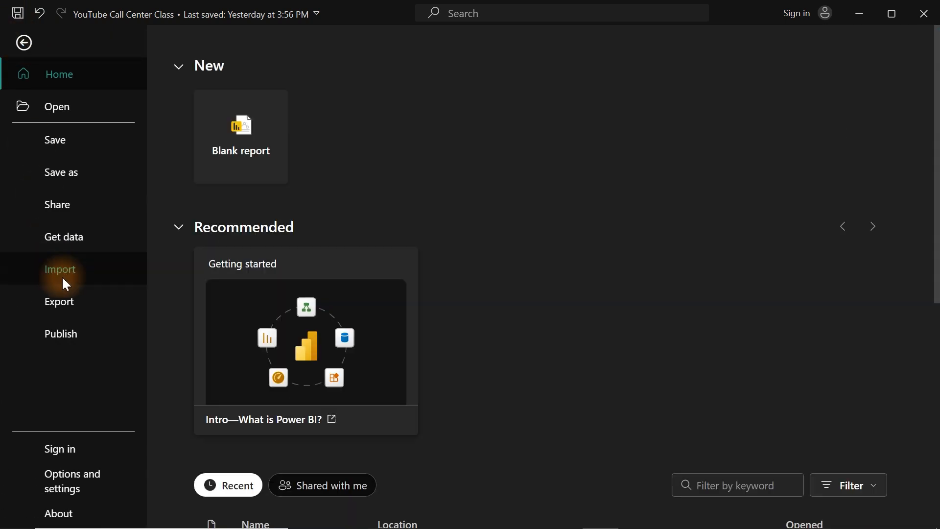
{"action": "left_click", "coordinate": [86, 490]}
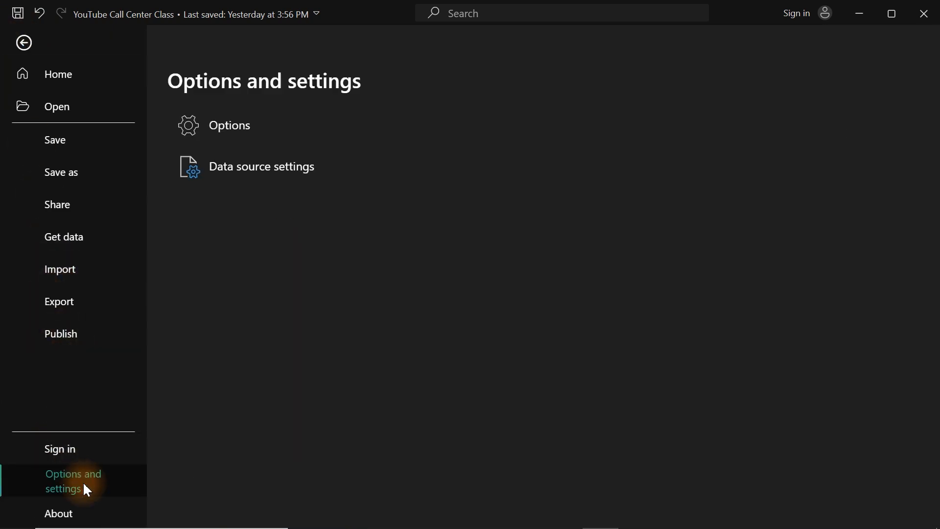
{"action": "left_click", "coordinate": [237, 123]}
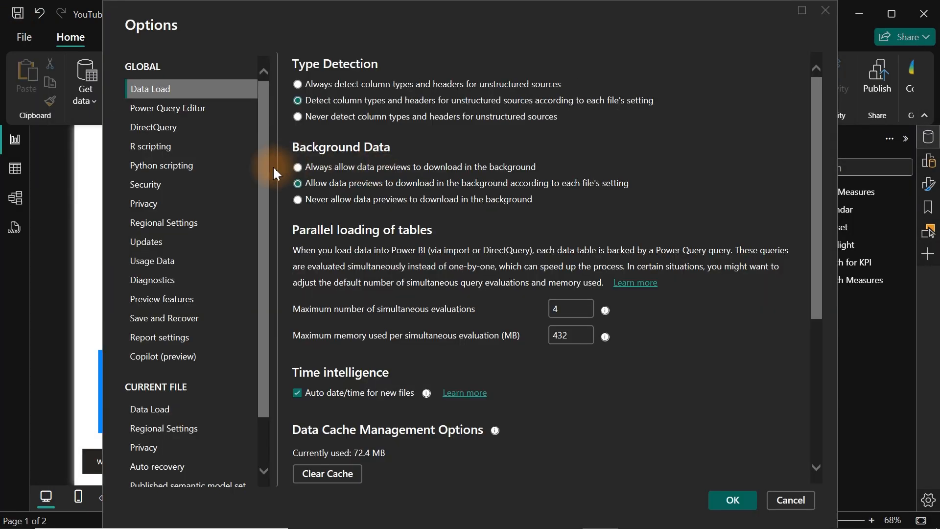
{"action": "left_click", "coordinate": [160, 339]}
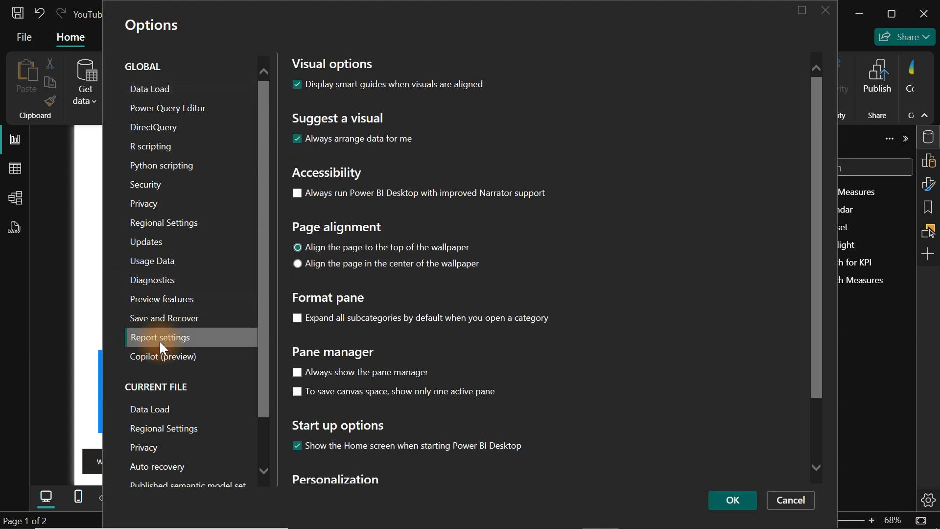
{"action": "left_click_drag", "start_coordinate": [818, 353], "coordinate": [815, 419]}
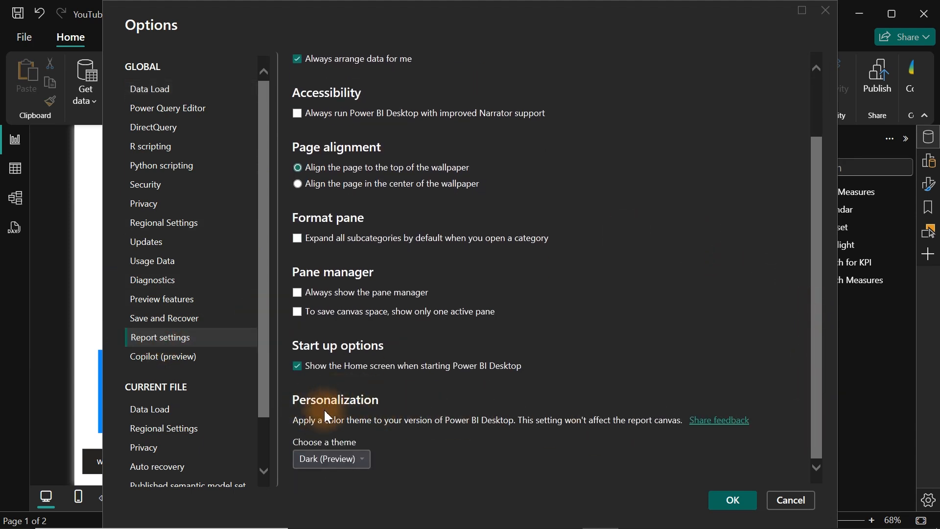
{"action": "left_click", "coordinate": [327, 458]}
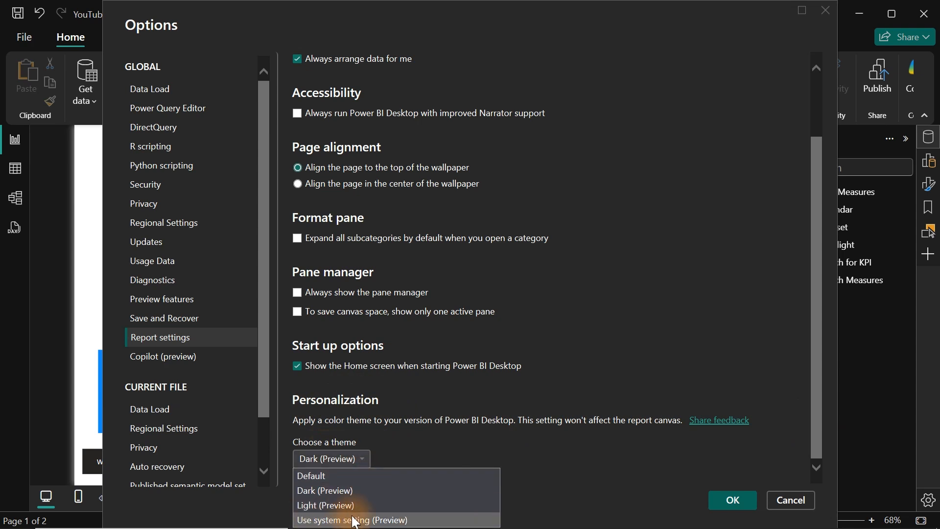
{"action": "left_click", "coordinate": [558, 466]}
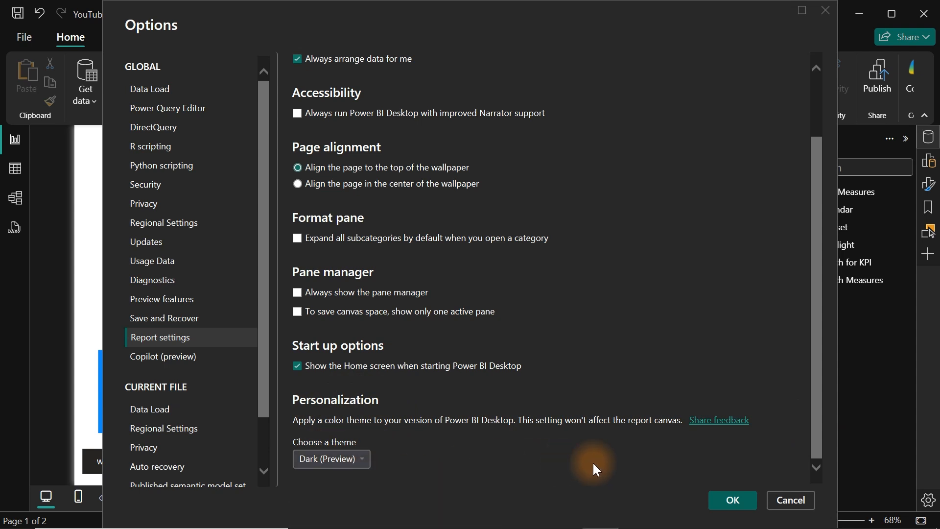
{"action": "left_click", "coordinate": [790, 500]}
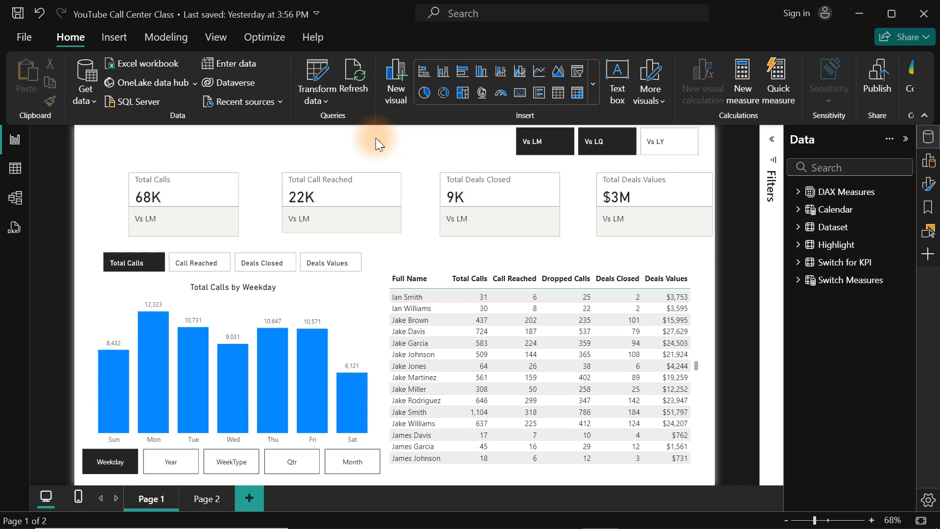
- Examine the report page's wallpaper color and the filter pane's text and icons color settings
{"action": "left_click", "coordinate": [930, 185]}
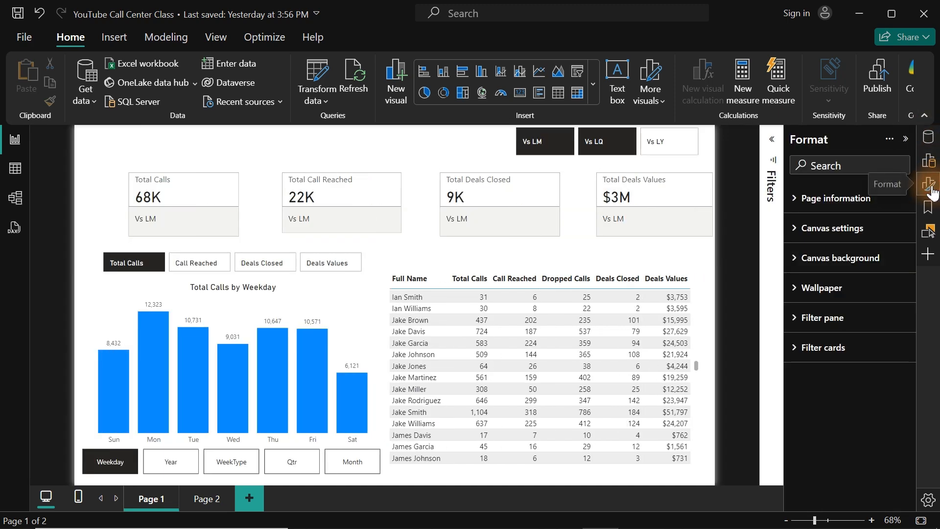
{"action": "left_click", "coordinate": [801, 298]}
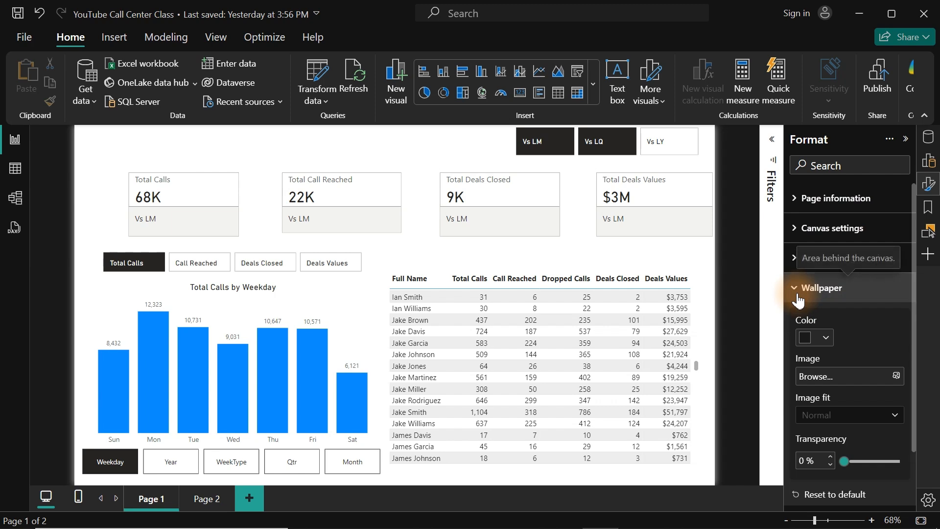
{"action": "left_click", "coordinate": [828, 347]}
{"action": "left_click", "coordinate": [828, 342]}
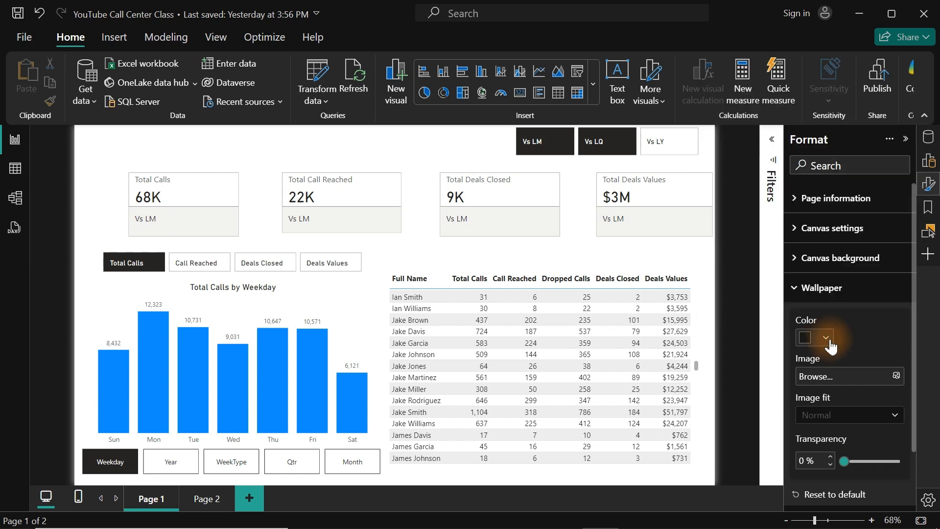
{"action": "left_click", "coordinate": [821, 288]}
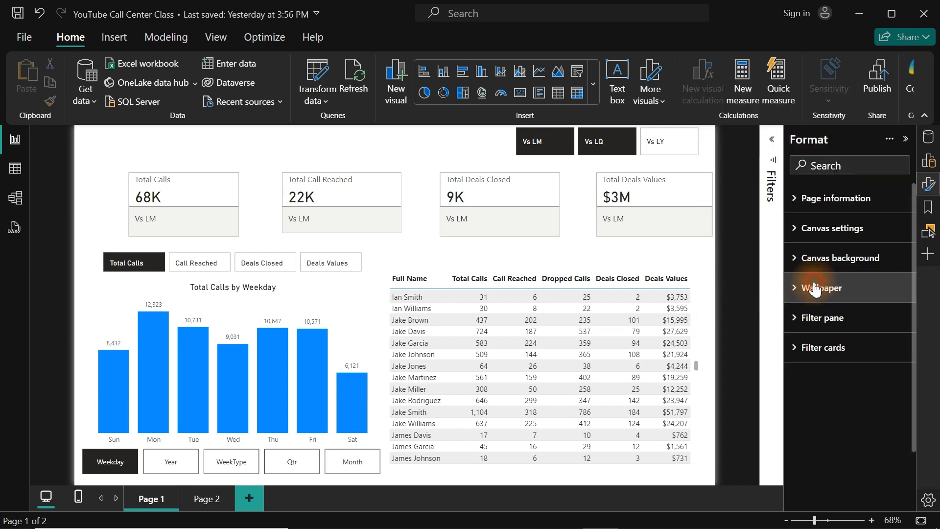
{"action": "left_click", "coordinate": [827, 321]}
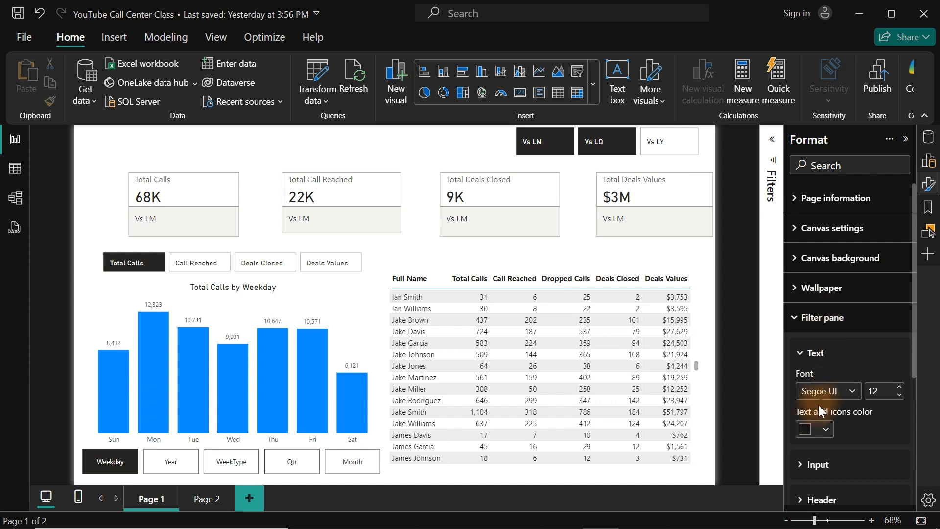
{"action": "left_click", "coordinate": [827, 429]}
{"action": "left_click", "coordinate": [826, 431]}
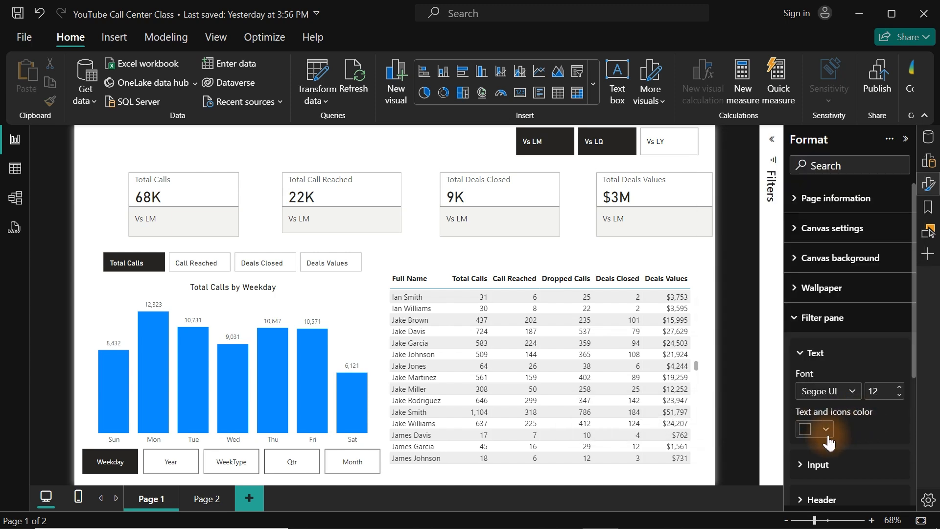
{"action": "left_click", "coordinate": [838, 330]}
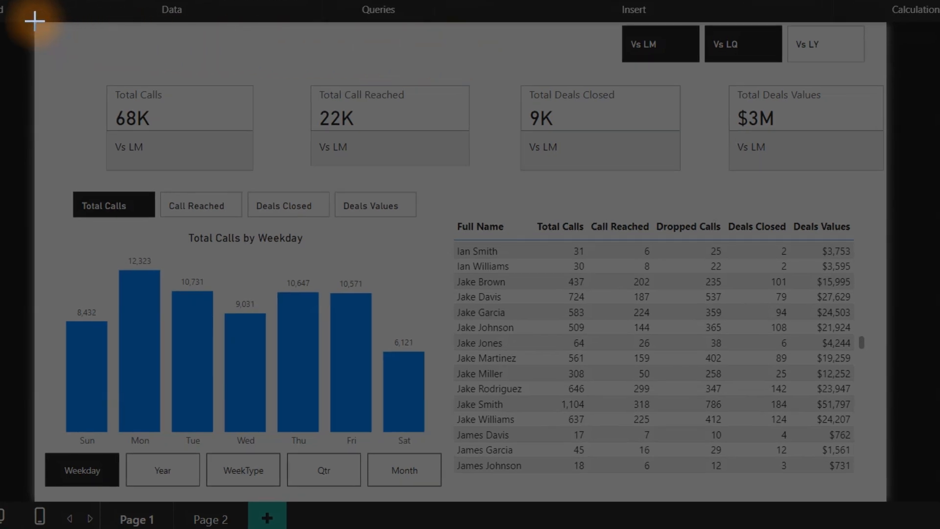
- Capture the whole report canvas as a screenshot and switch to Presentation1 in PowerPoint
{"action": "left_click_drag", "start_coordinate": [32, 20], "coordinate": [888, 500]}
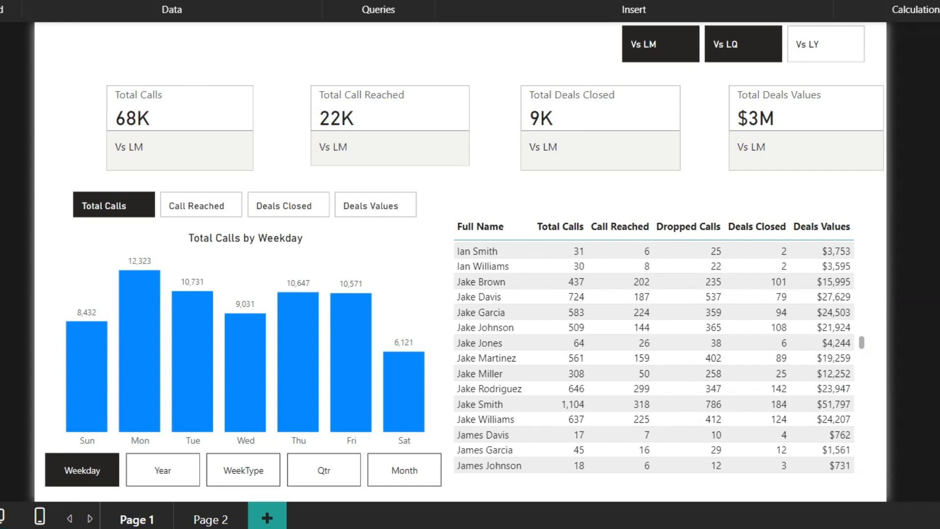
{"action": "mouse_move", "coordinate": [793, 524]}
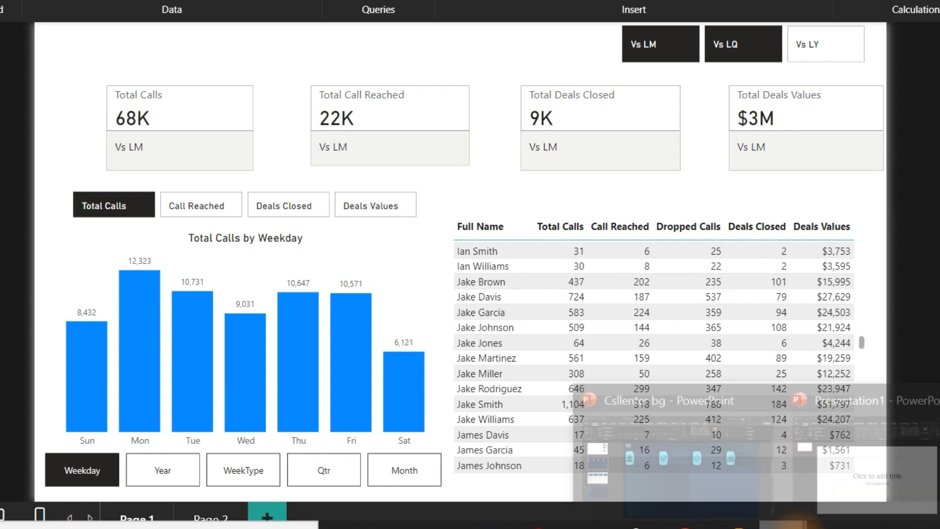
{"action": "left_click", "coordinate": [861, 463]}
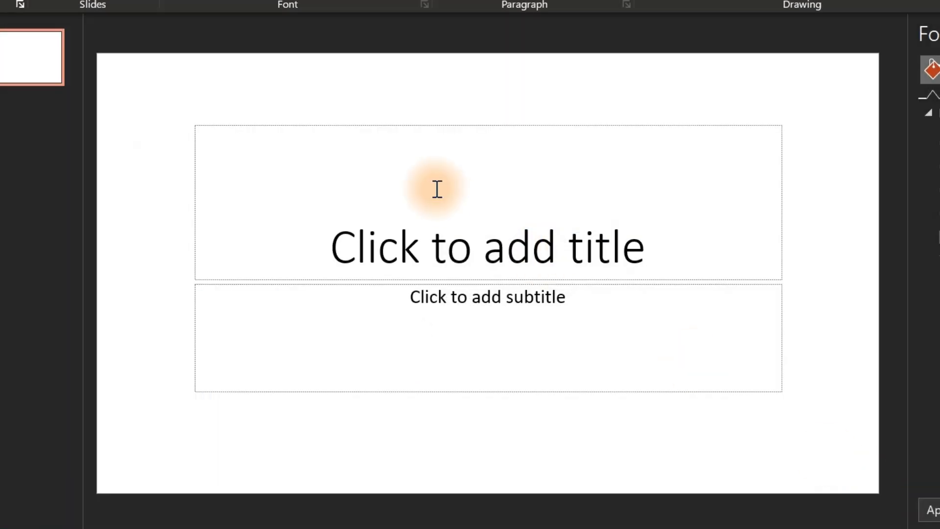
- Remove the title and subtitle placeholders from the slide and paste the dashboard screenshot onto it
{"action": "left_click_drag", "start_coordinate": [135, 75], "coordinate": [838, 475]}
{"action": "key", "text": "Delete"}
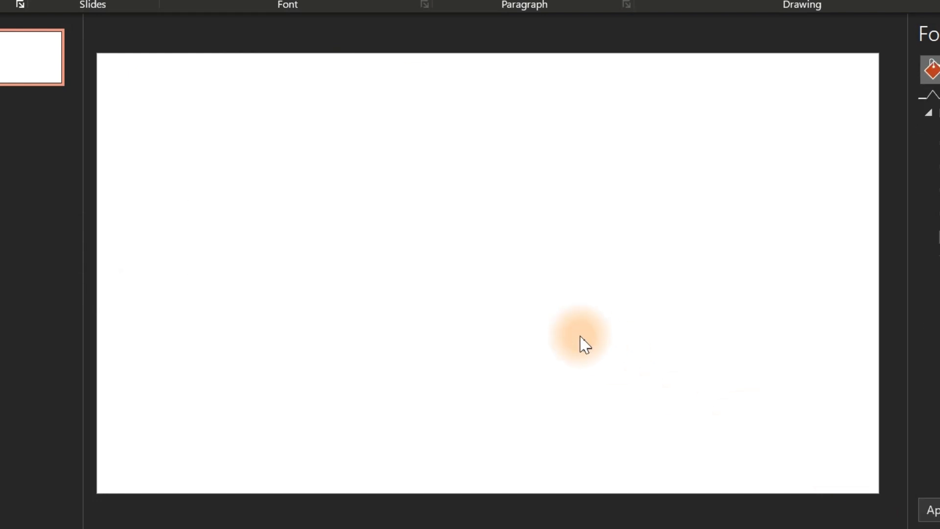
{"action": "key", "text": "ctrl+v"}
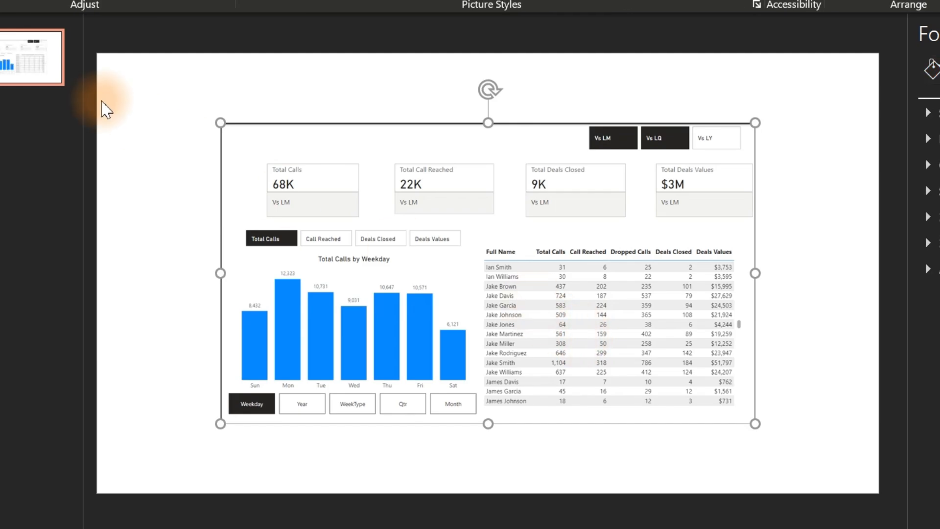
- Duplicate the dashboard slide and delete the screenshot from the copy to leave it blank
{"action": "right_click", "coordinate": [6, 43]}
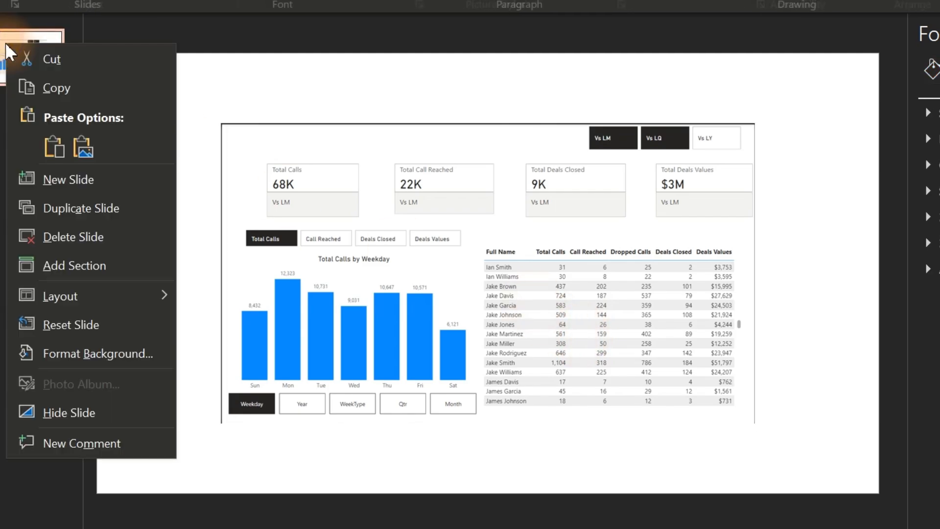
{"action": "left_click", "coordinate": [70, 218]}
{"action": "left_click", "coordinate": [316, 225]}
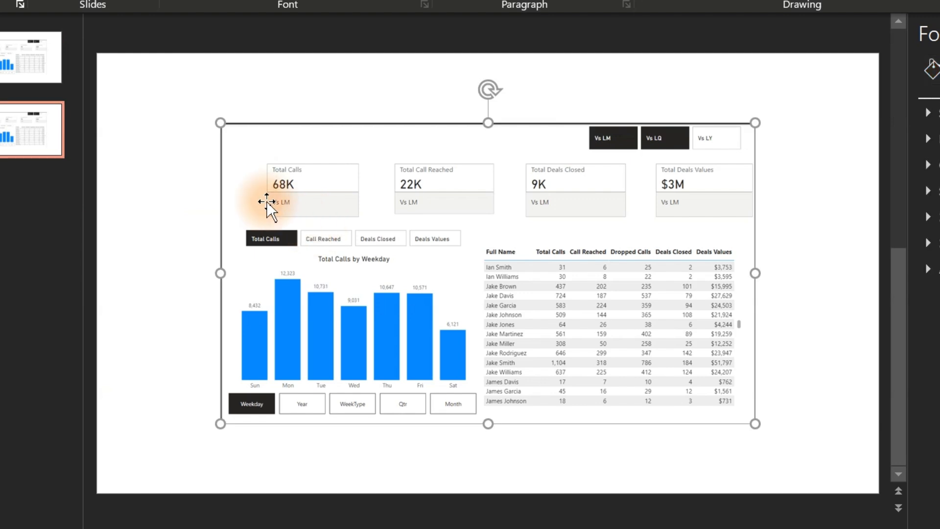
{"action": "key", "text": "Delete"}
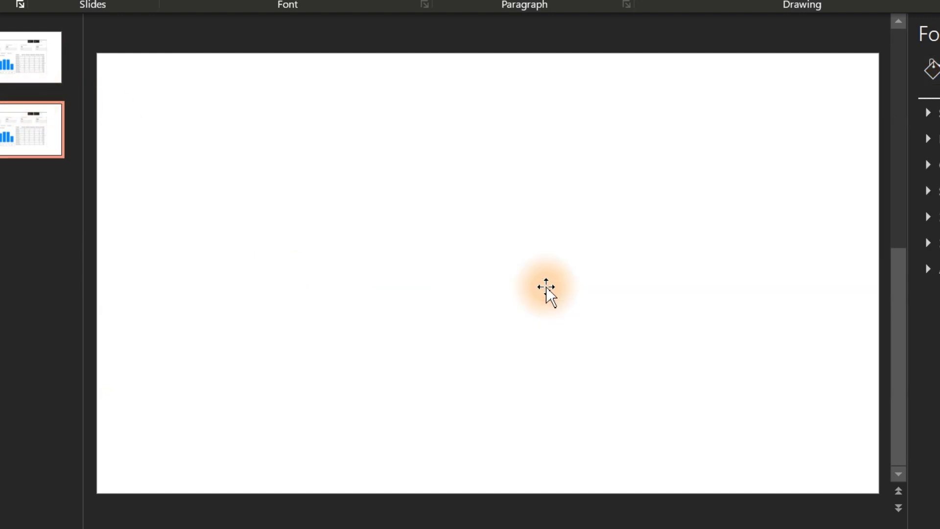
- Try a solid light blue fill as the blank slide's background
{"action": "left_click", "coordinate": [488, 268]}
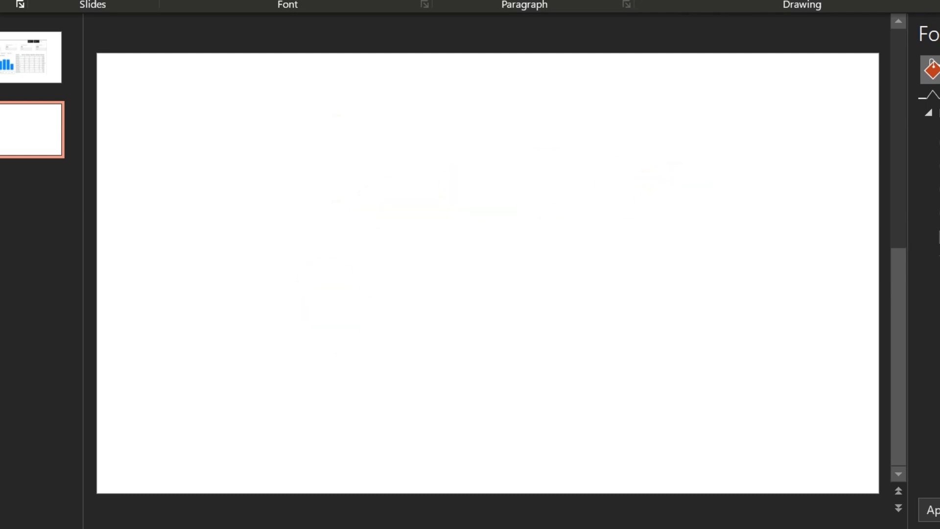
{"action": "left_click_drag", "start_coordinate": [930, 34], "coordinate": [82, 55]}
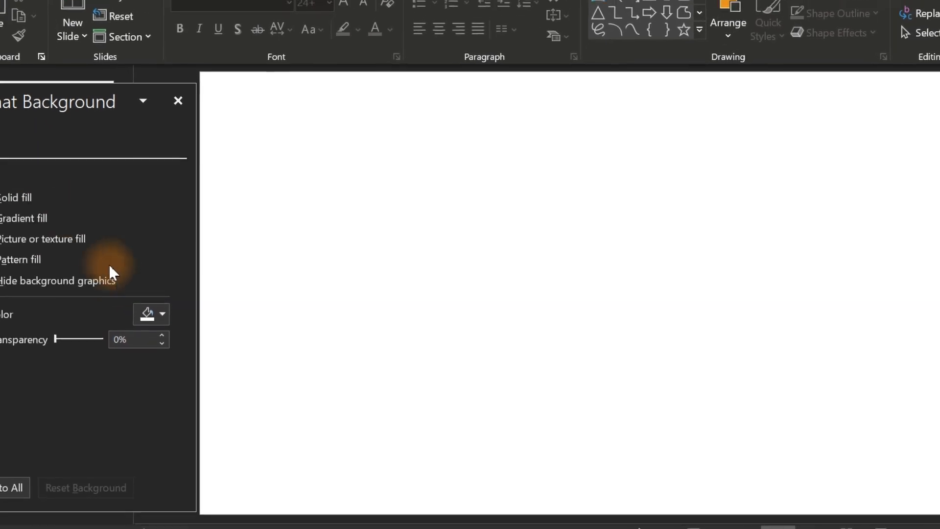
{"action": "left_click", "coordinate": [148, 303]}
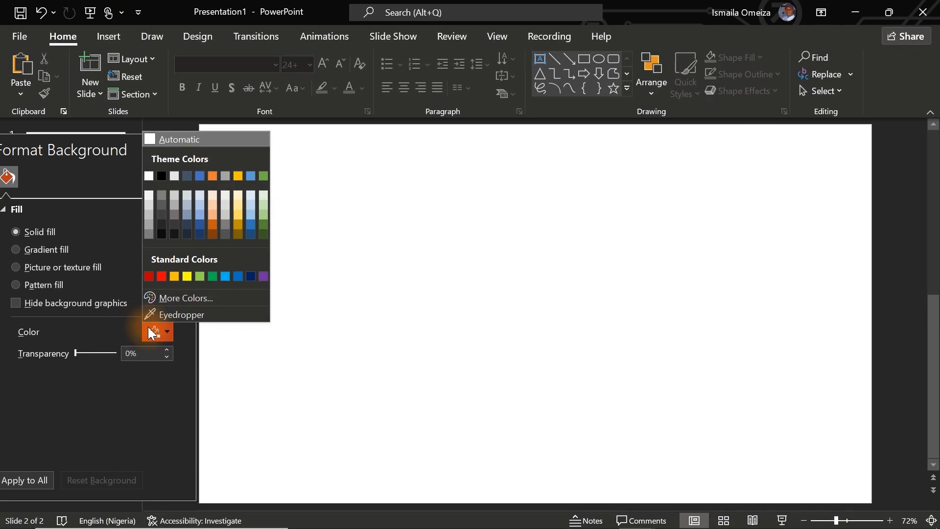
{"action": "left_click", "coordinate": [226, 277]}
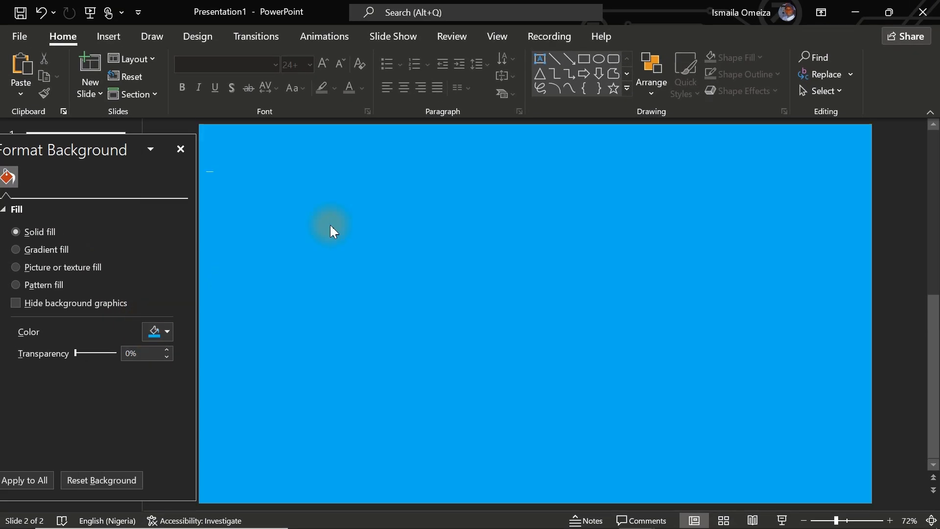
- Give the slide background a linear gradient fill, removing one middle stop and shifting the remaining middle stop toward the center
{"action": "left_click", "coordinate": [36, 251]}
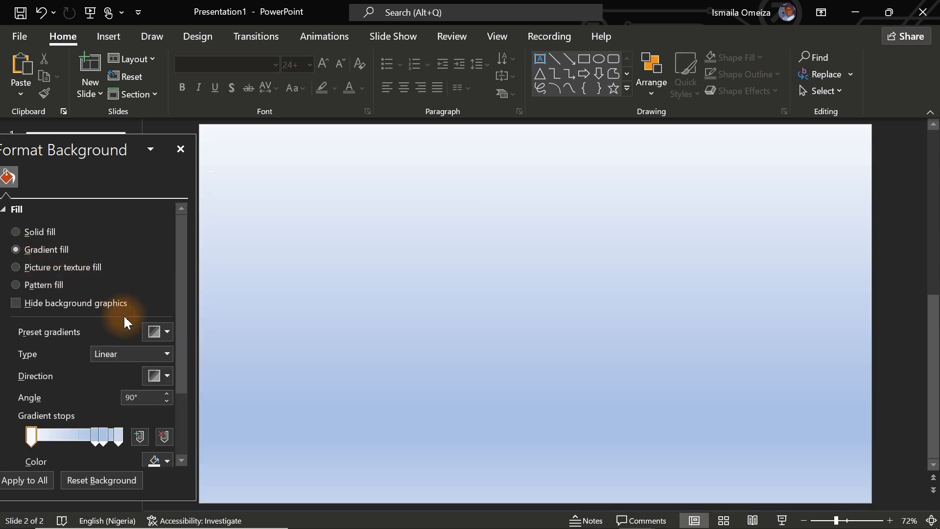
{"action": "left_click", "coordinate": [101, 436]}
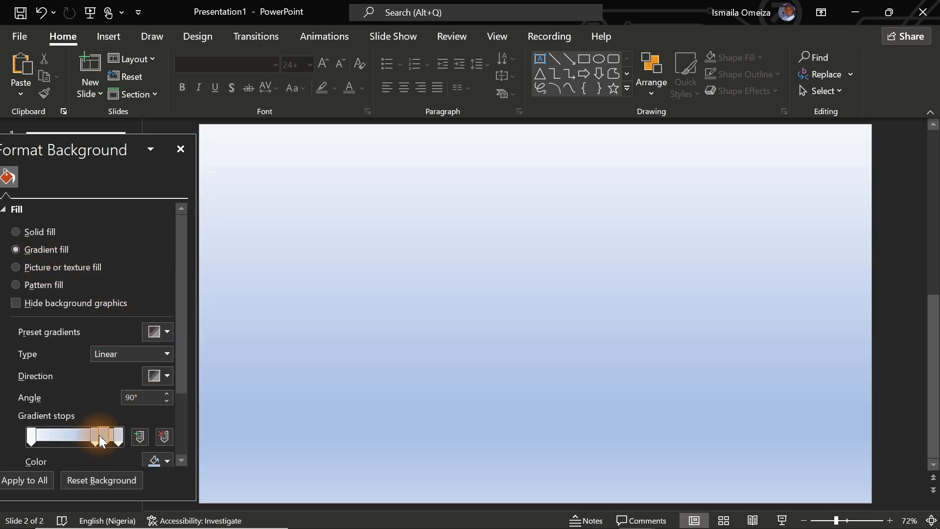
{"action": "left_click", "coordinate": [165, 437]}
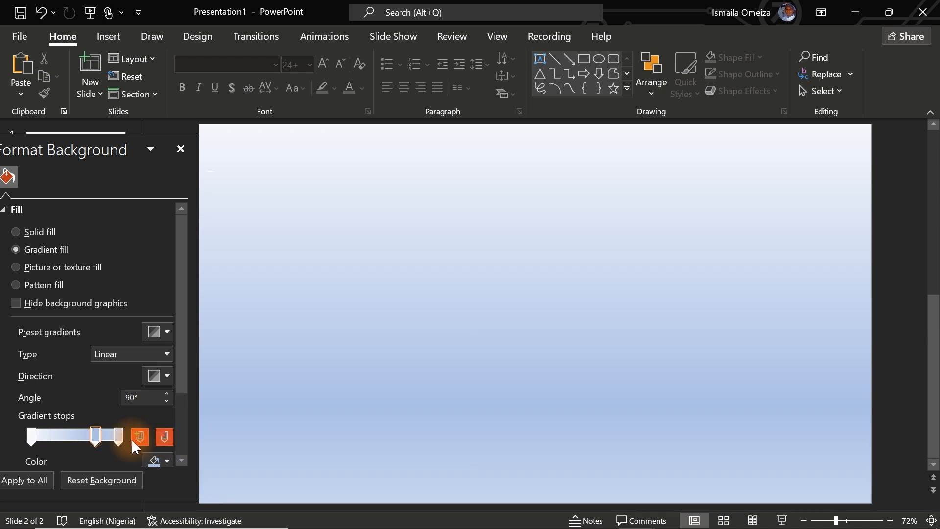
{"action": "left_click_drag", "start_coordinate": [96, 436], "coordinate": [74, 437]}
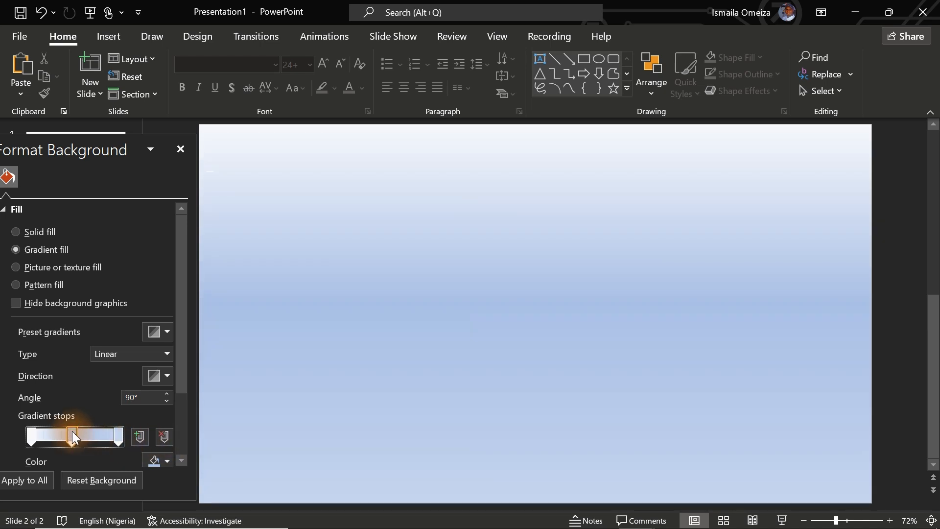
- Recolor the background's gradient stops in dark navy tones, giving the last stop RGB 9, 37, 51
{"action": "left_click", "coordinate": [31, 434]}
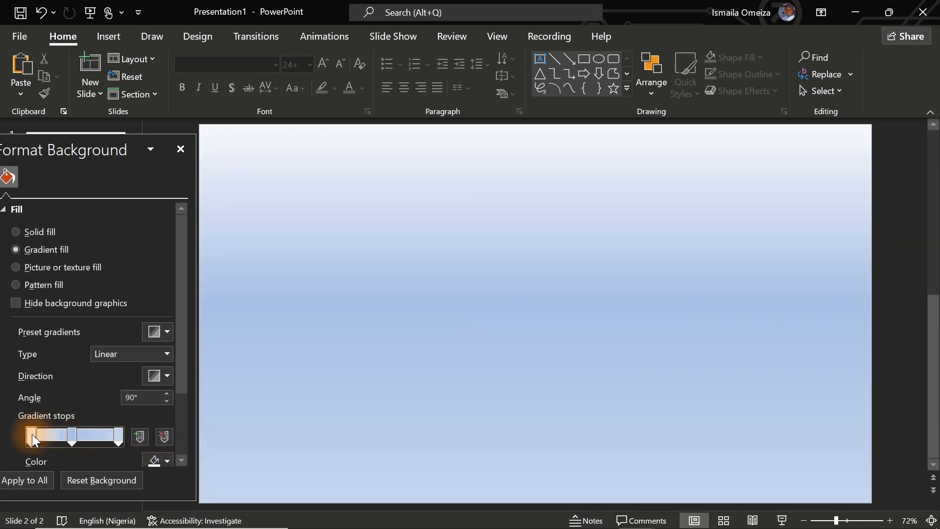
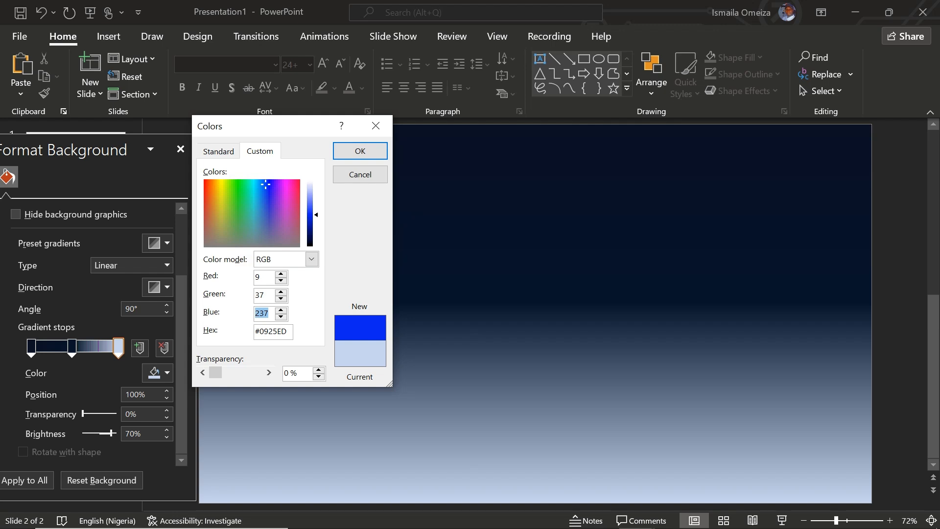
{"action": "type", "text": "51"}
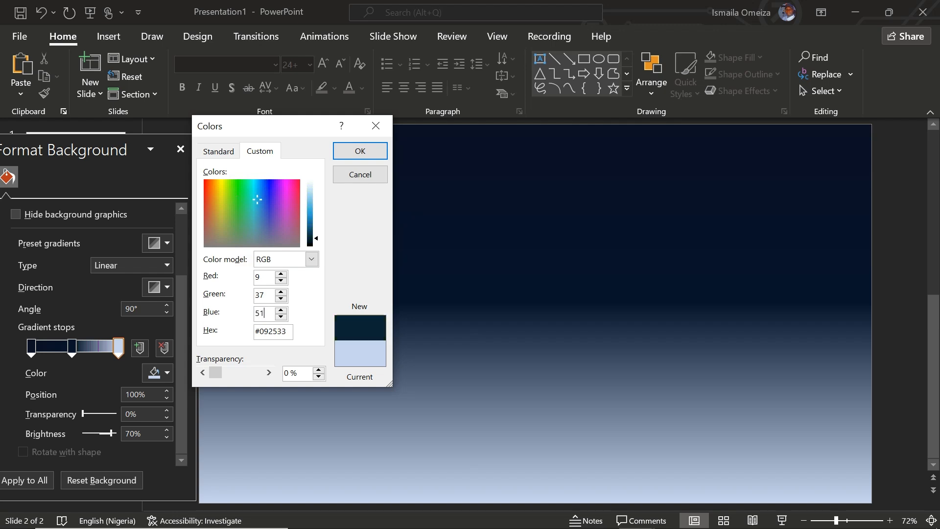
{"action": "left_click", "coordinate": [335, 150]}
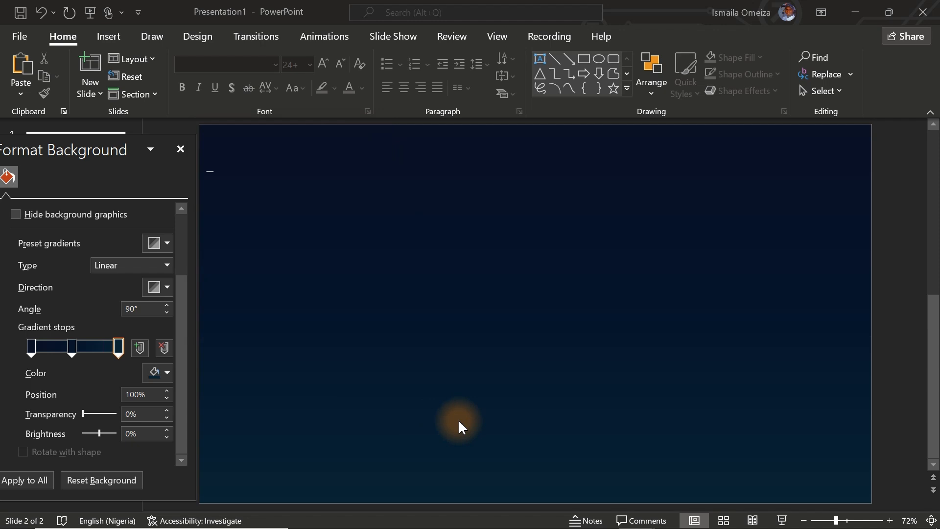
- Try the linear gradient directions at 45°, 0° and 225° on the slide background
{"action": "left_click", "coordinate": [160, 287]}
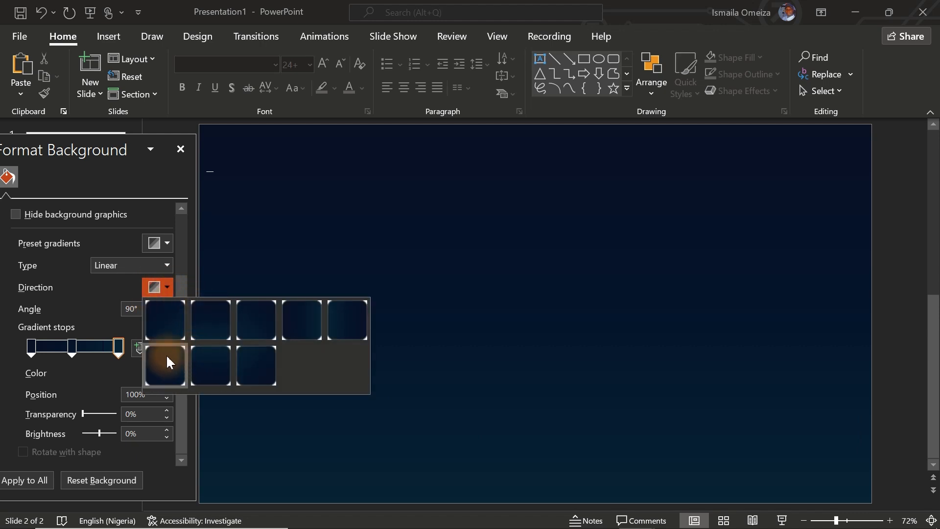
{"action": "left_click", "coordinate": [160, 318]}
{"action": "left_click", "coordinate": [163, 288]}
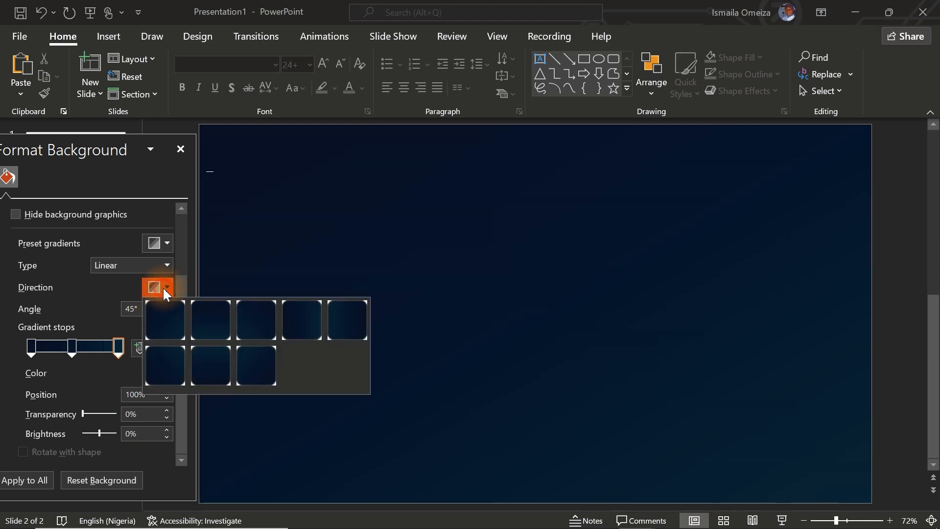
{"action": "left_click", "coordinate": [296, 318]}
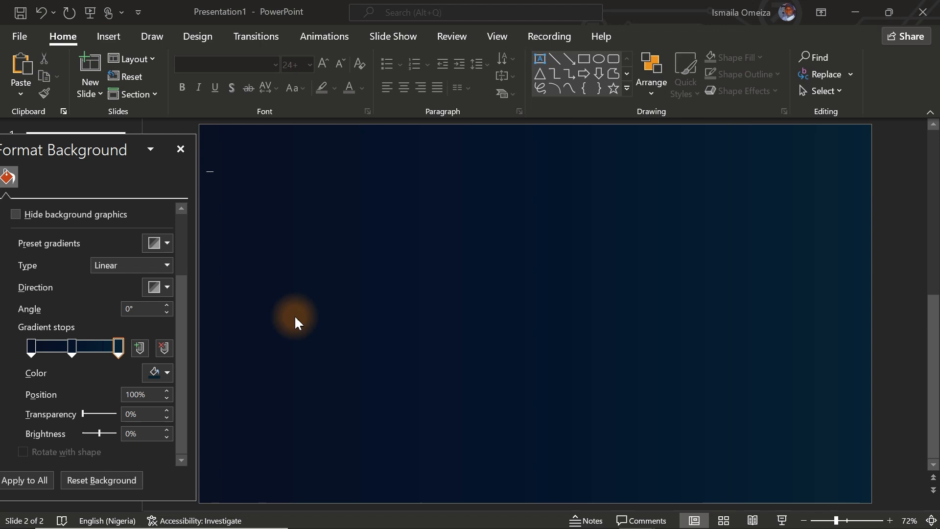
{"action": "left_click", "coordinate": [163, 288]}
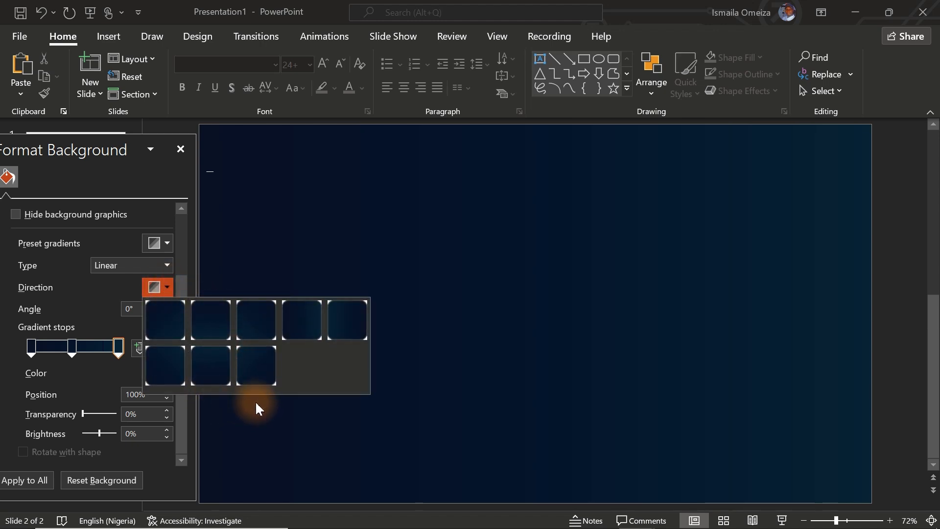
{"action": "left_click", "coordinate": [252, 368]}
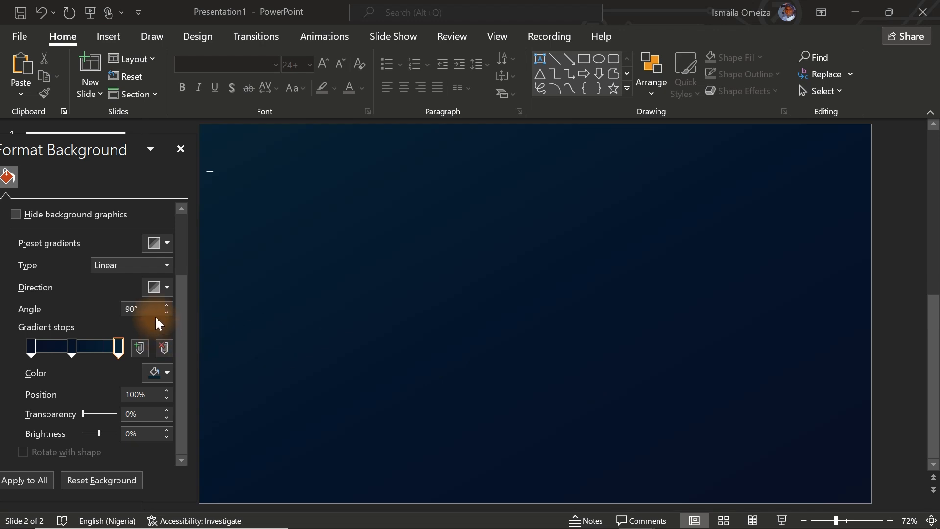
{"action": "left_click", "coordinate": [160, 289]}
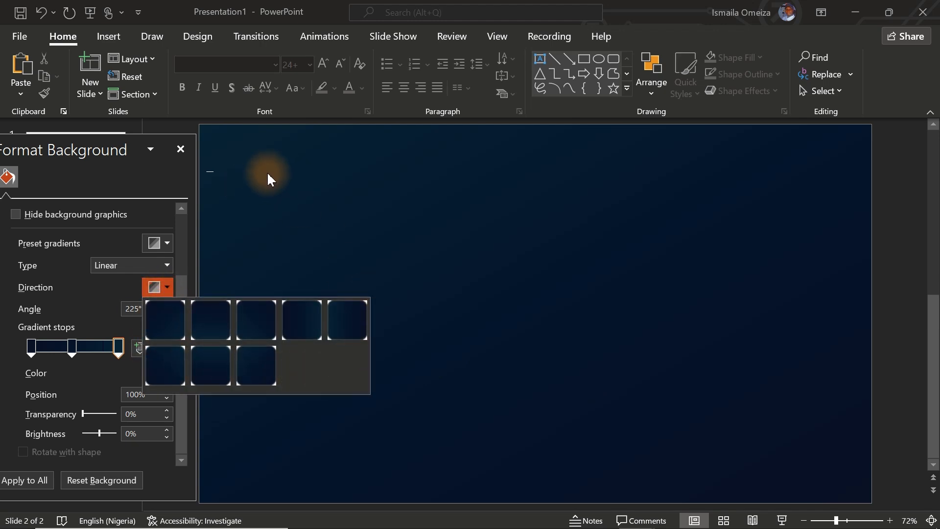
{"action": "left_click", "coordinate": [723, 261]}
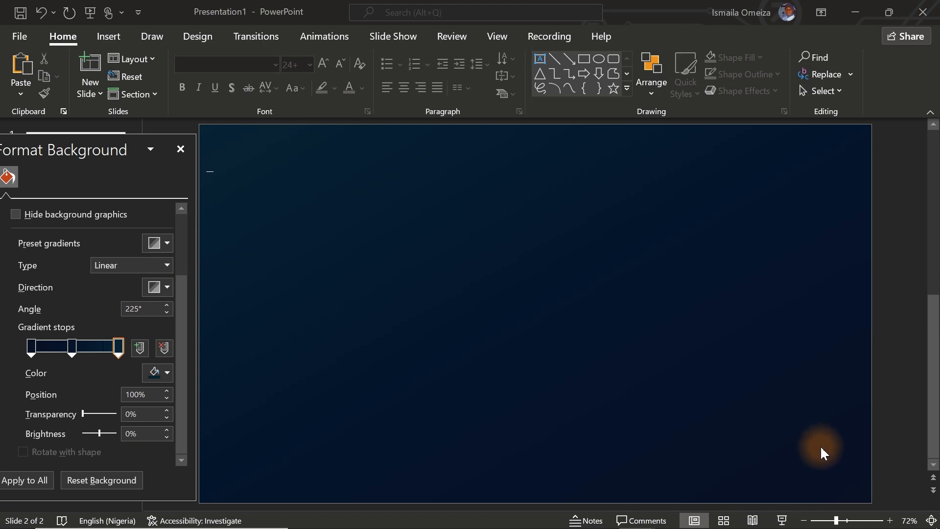
- Set the background gradient's direction to linear diagonal at 45°
{"action": "left_click", "coordinate": [164, 291]}
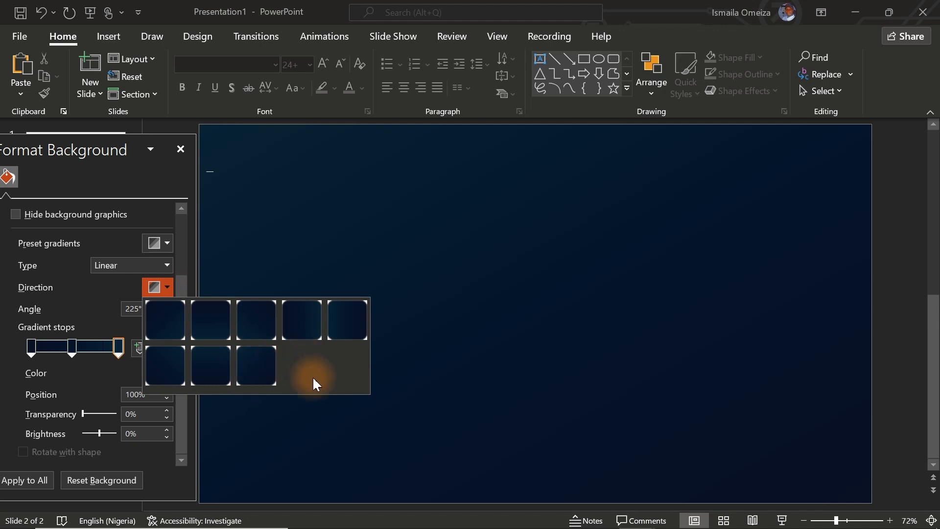
{"action": "left_click", "coordinate": [180, 331]}
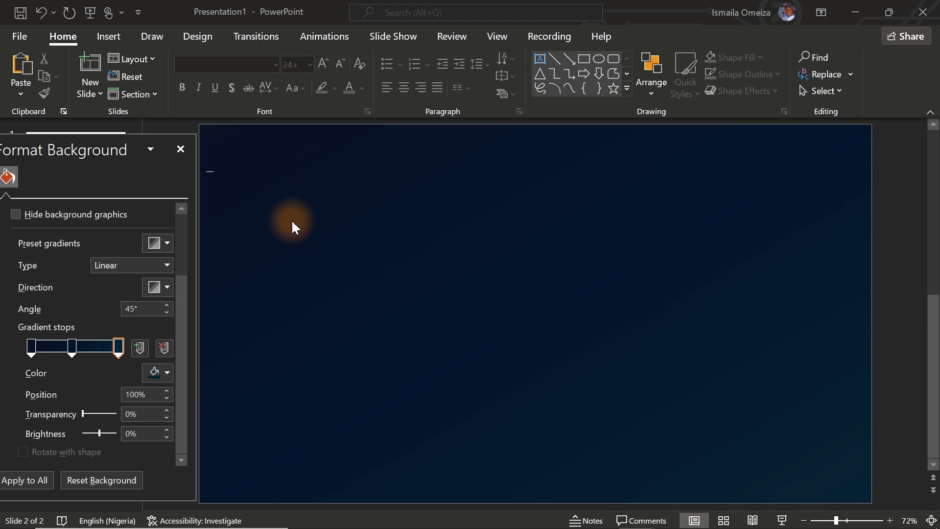
{"action": "left_click", "coordinate": [269, 190]}
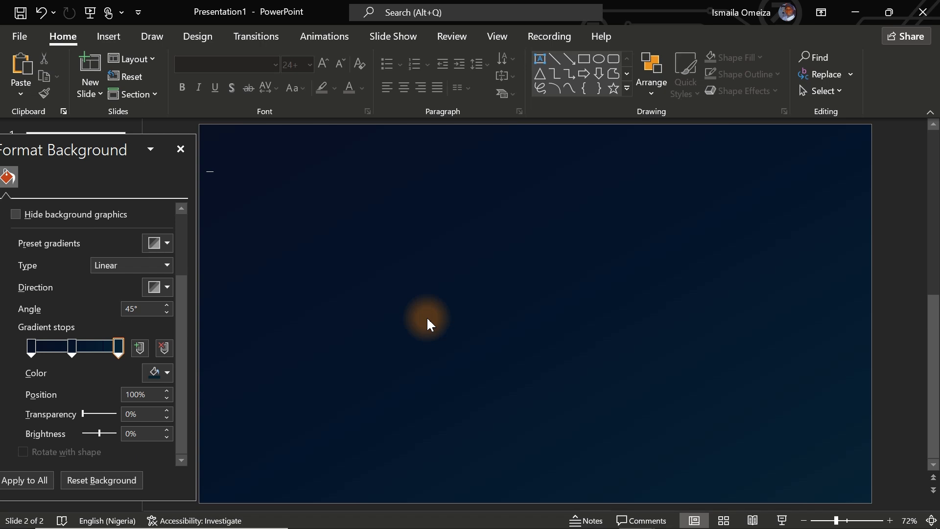
- Draw a rounded rectangle about 3.16 cm high and 4.46 cm wide in the slide's upper-left area
{"action": "left_click", "coordinate": [615, 56]}
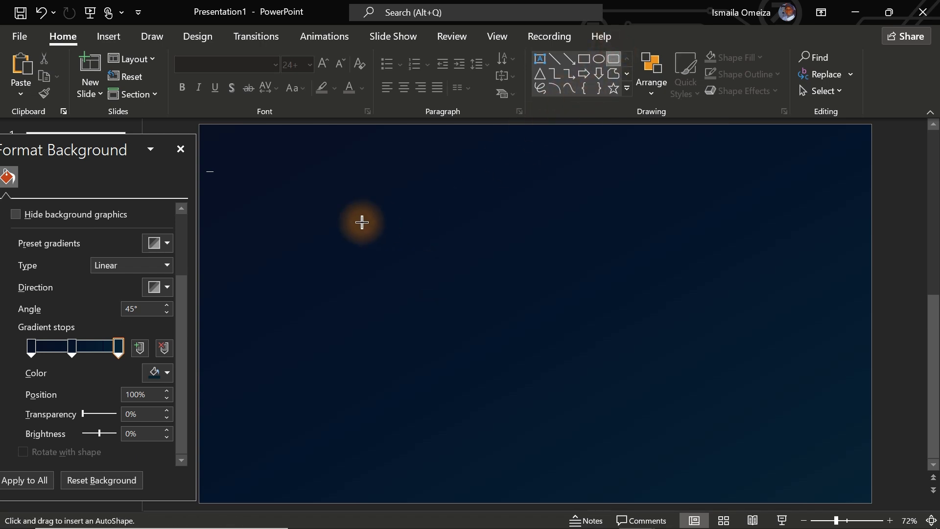
{"action": "left_click_drag", "start_coordinate": [361, 223], "coordinate": [450, 285]}
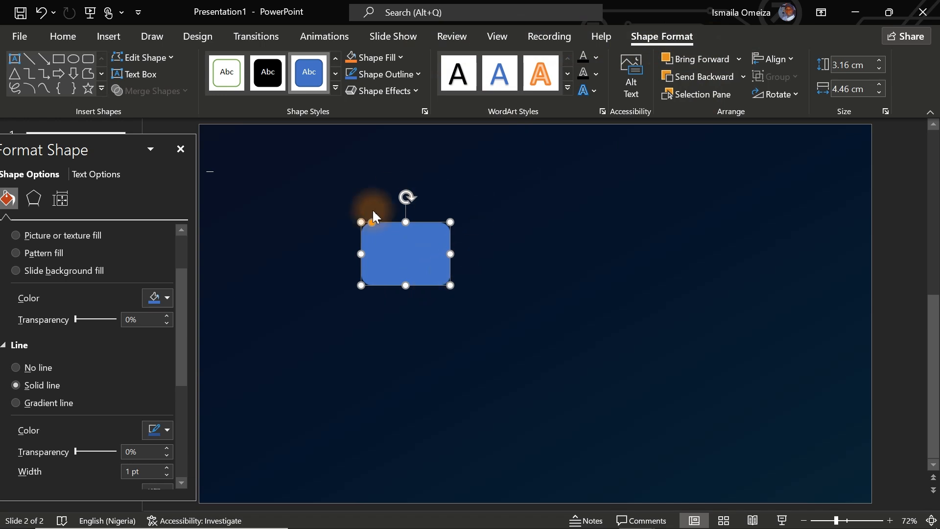
{"action": "left_click_drag", "start_coordinate": [381, 251], "coordinate": [343, 231]}
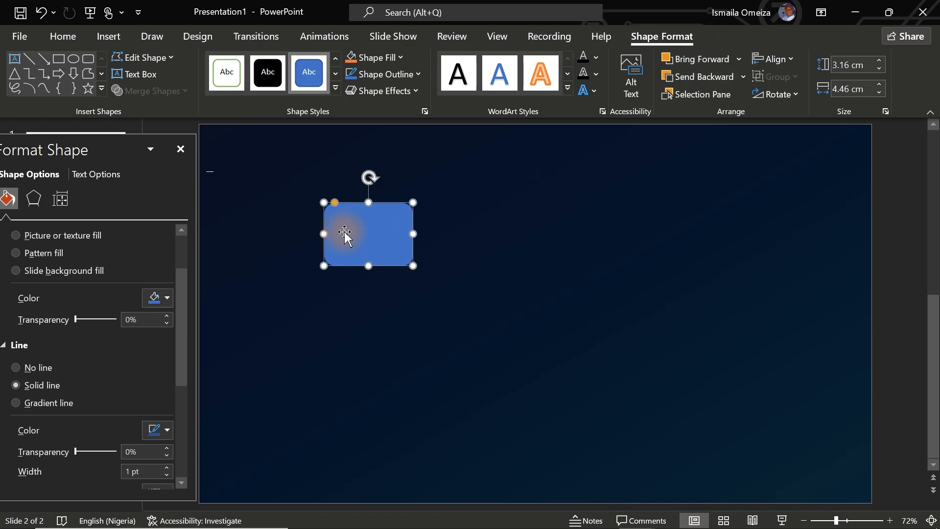
- Resize the rounded rectangle to 3.39 cm high and 7 cm wide
{"action": "left_click", "coordinate": [668, 40]}
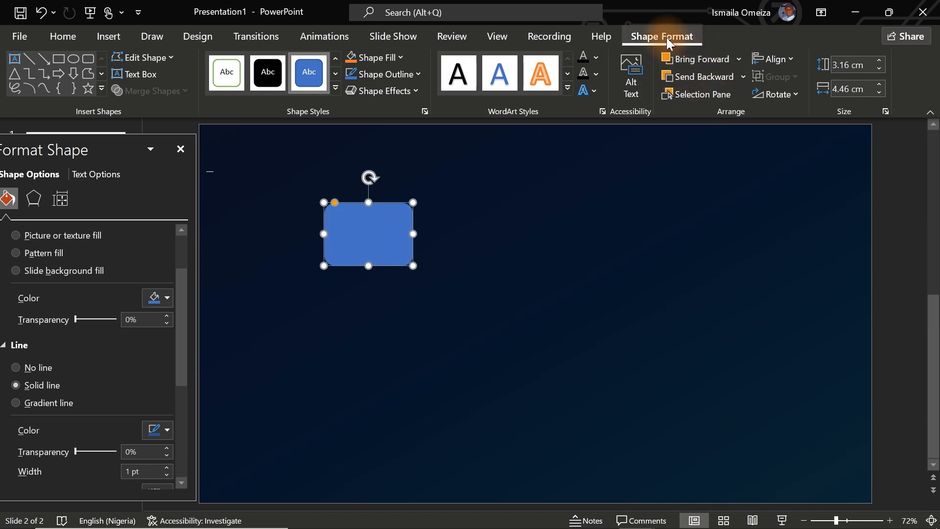
{"action": "left_click", "coordinate": [846, 65]}
{"action": "type", "text": "3.39 cm"}
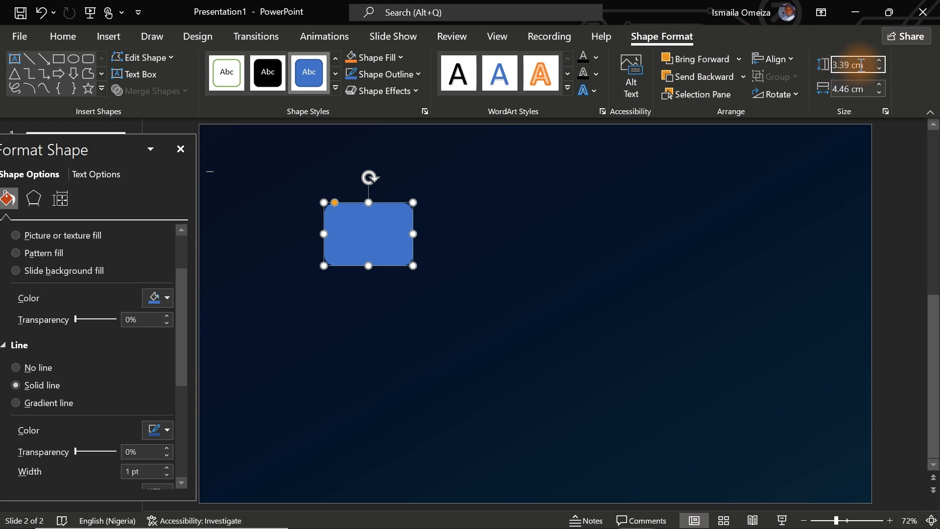
{"action": "key", "text": "Tab"}
{"action": "type", "text": "7 cm"}
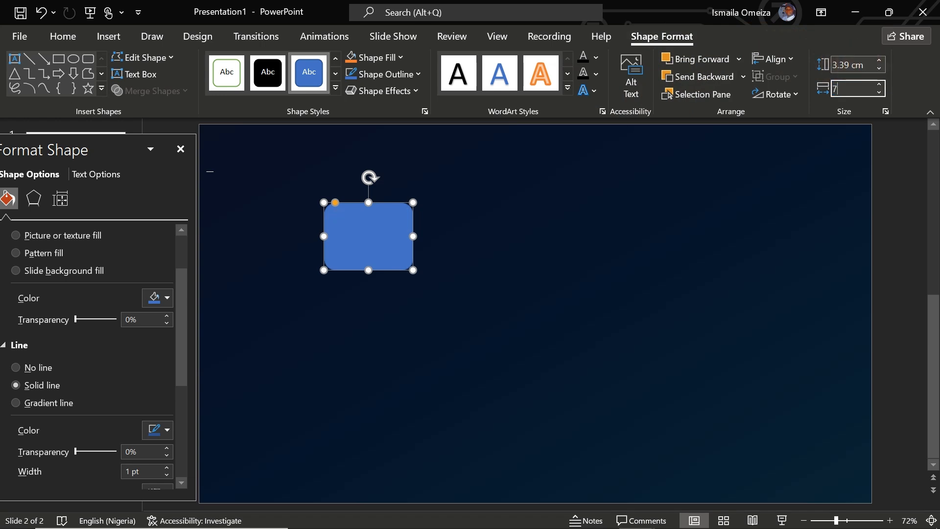
{"action": "key", "text": "Return"}
- Duplicate the rounded rectangle, place the copy below the original and remove the outline from both shapes
{"action": "left_click_drag", "start_coordinate": [409, 228], "coordinate": [432, 221]}
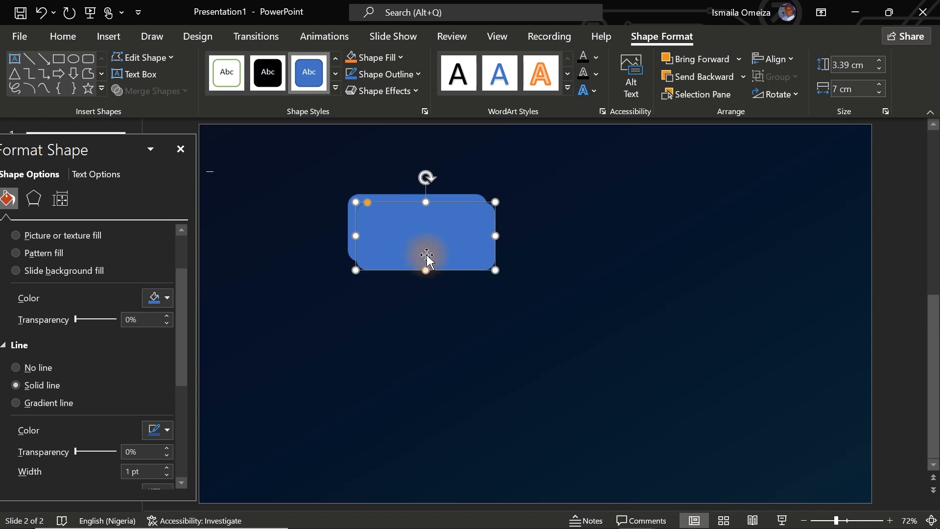
{"action": "left_click_drag", "start_coordinate": [417, 245], "coordinate": [466, 354]}
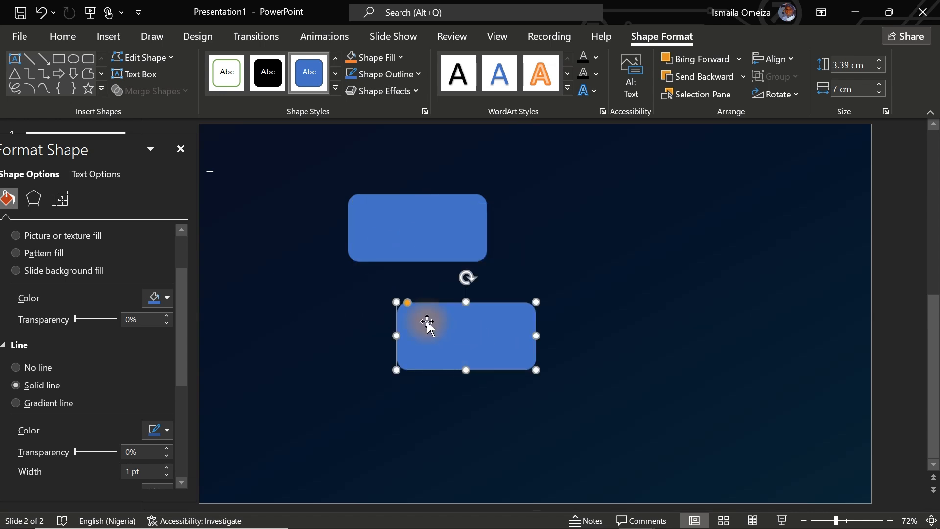
{"action": "left_click", "coordinate": [395, 227], "text": "shift"}
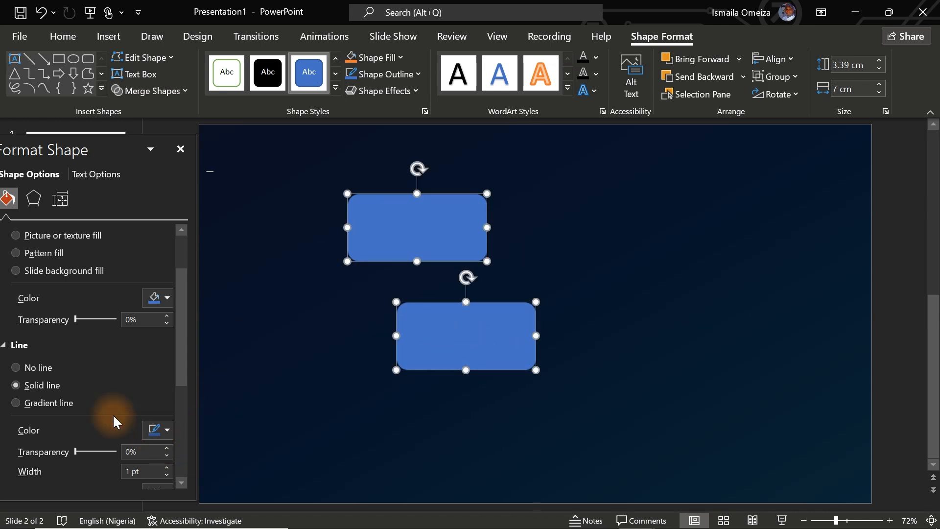
{"action": "left_click", "coordinate": [28, 368]}
{"action": "left_click", "coordinate": [545, 270]}
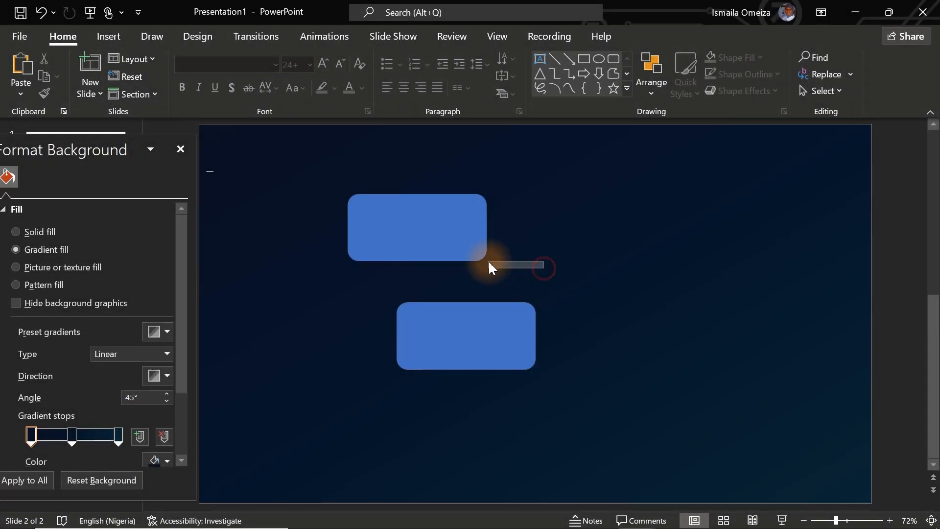
- Fill the upper rounded rectangle with custom RGB colour 54, 233, 242 and move it slightly up and to the left
{"action": "left_click", "coordinate": [436, 237]}
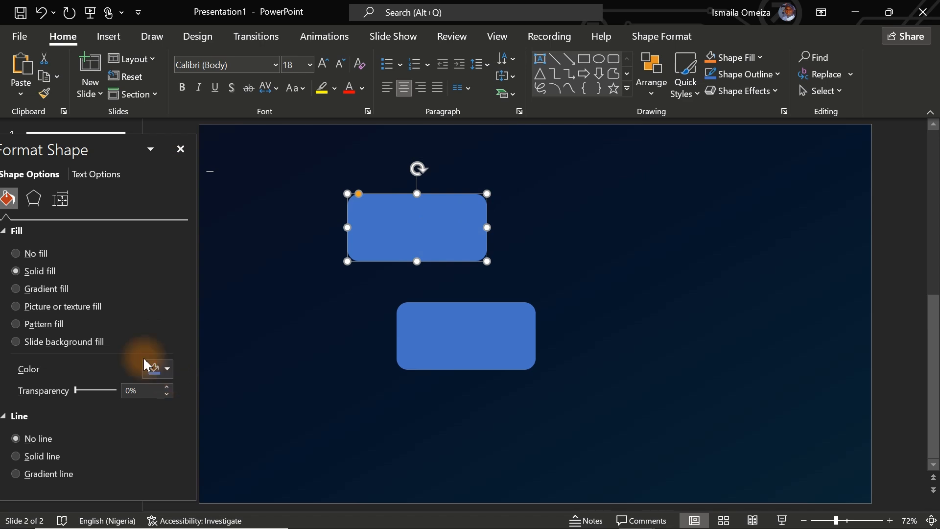
{"action": "left_click", "coordinate": [156, 368]}
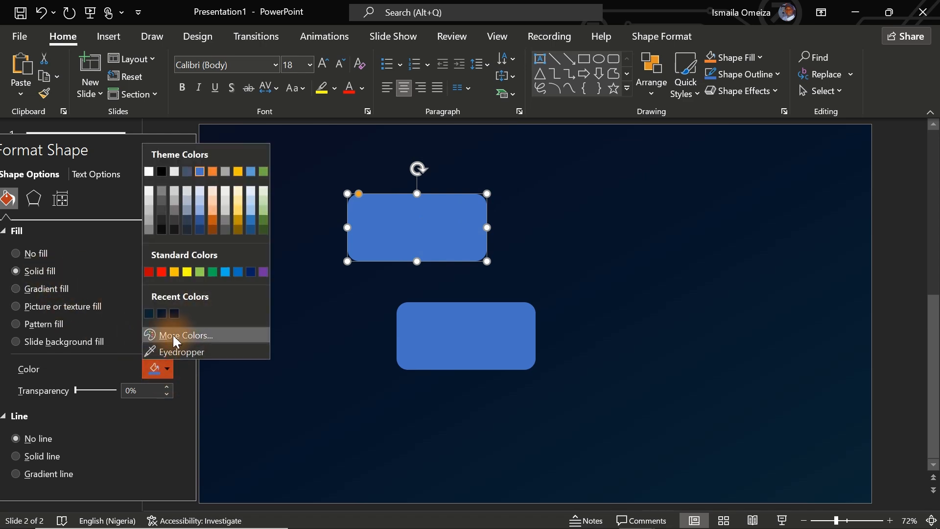
{"action": "left_click", "coordinate": [176, 338]}
{"action": "left_click", "coordinate": [267, 275]}
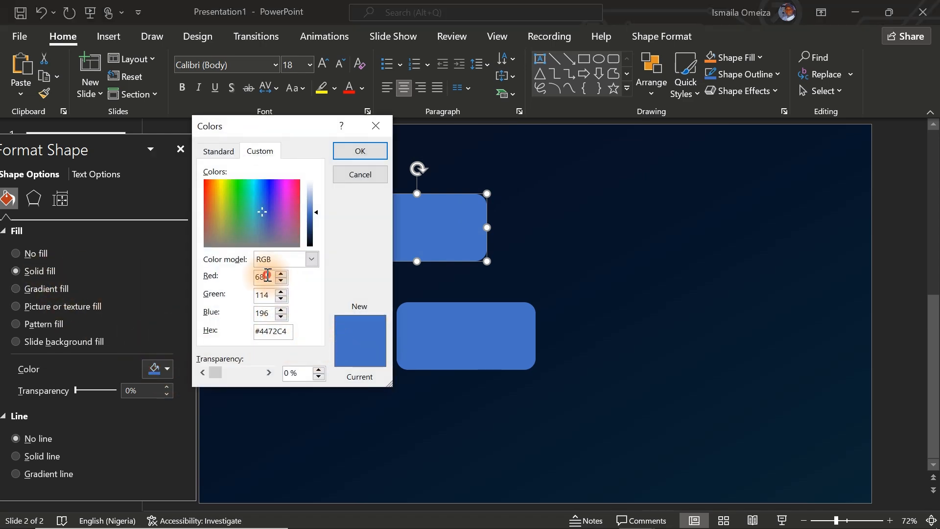
{"action": "left_click_drag", "start_coordinate": [267, 275], "coordinate": [243, 274]}
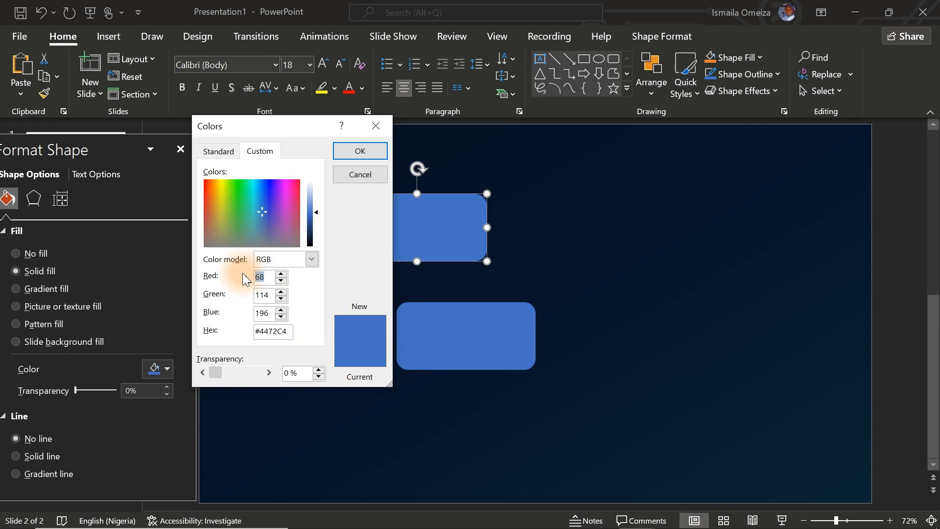
{"action": "type", "text": "54"}
{"action": "key", "text": "Tab"}
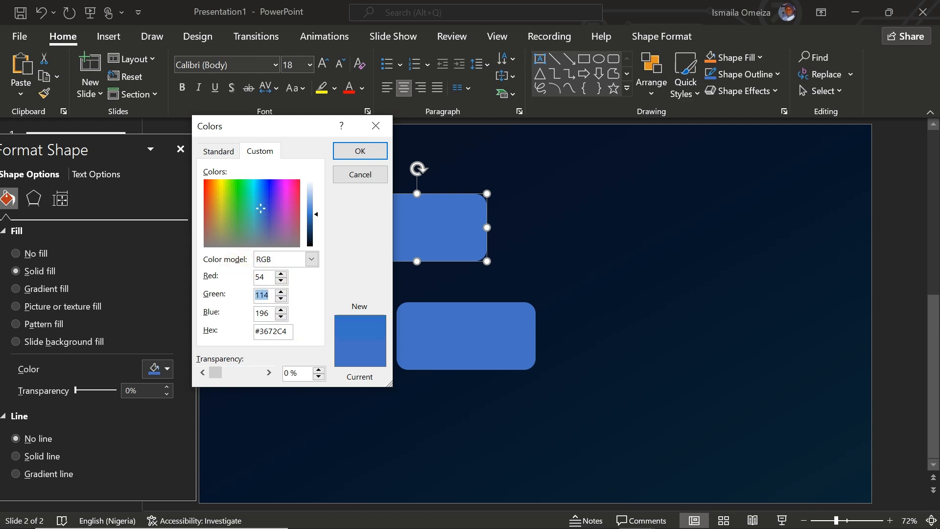
{"action": "type", "text": "233"}
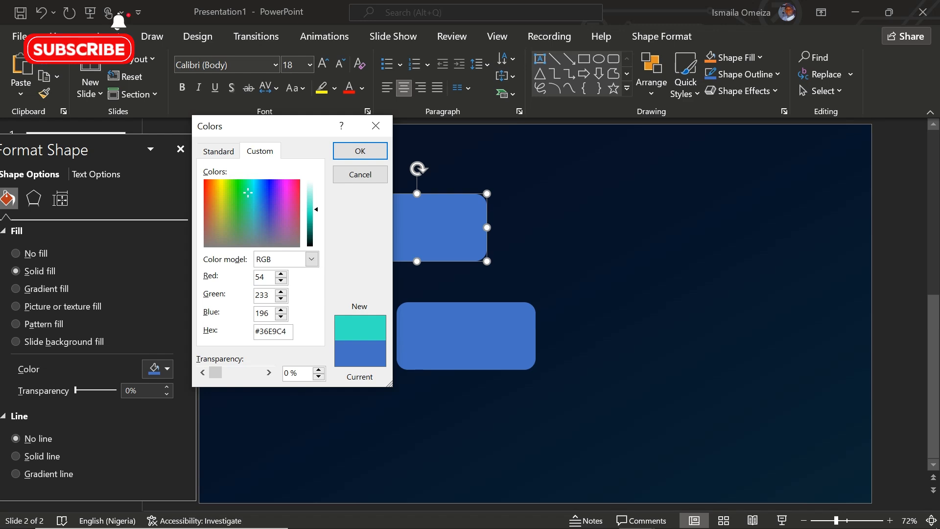
{"action": "key", "text": "Tab"}
{"action": "type", "text": "24"}
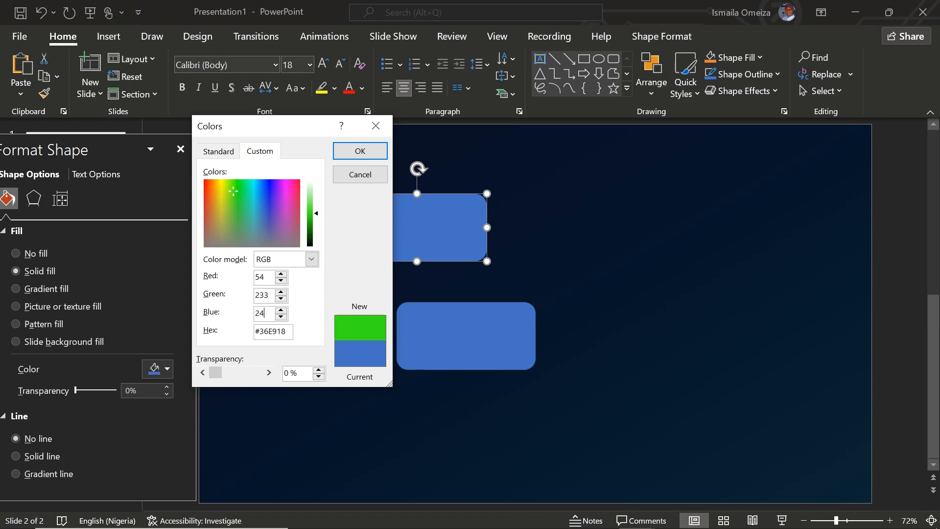
{"action": "type", "text": "2"}
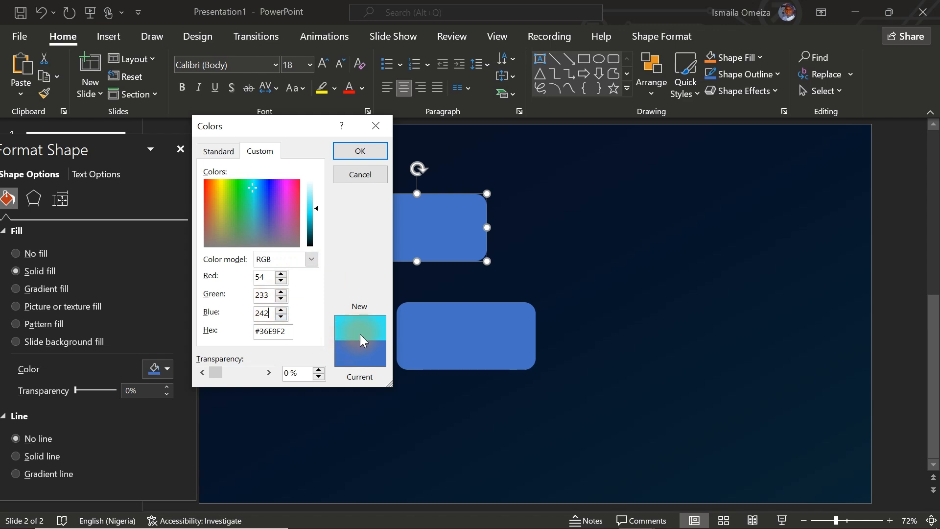
{"action": "left_click", "coordinate": [361, 151]}
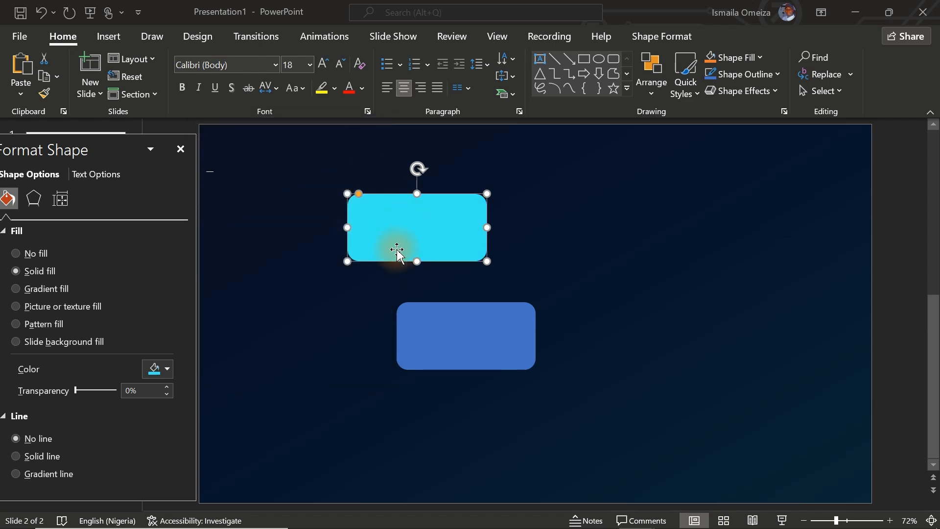
{"action": "left_click_drag", "start_coordinate": [398, 245], "coordinate": [337, 230]}
- Fill the lower rounded rectangle with custom RGB colour 11, 29, 67
{"action": "left_click", "coordinate": [454, 356]}
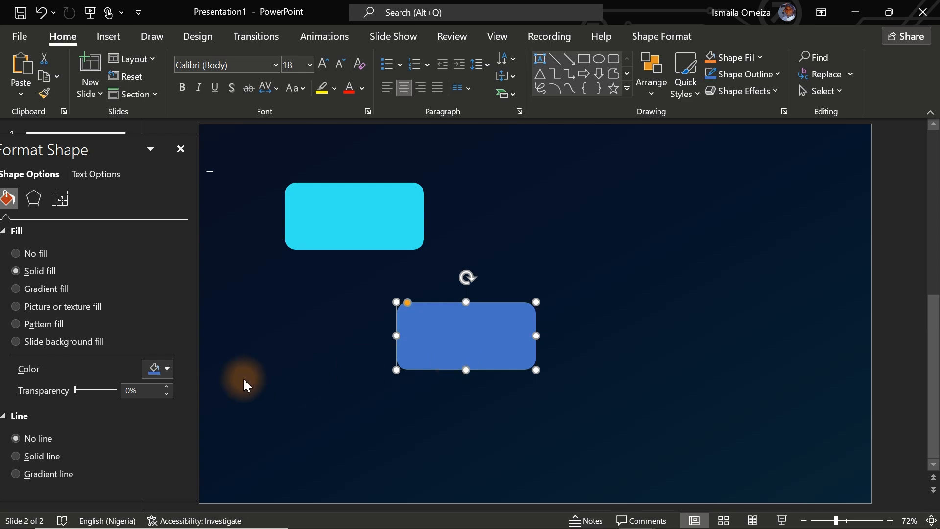
{"action": "left_click", "coordinate": [158, 369]}
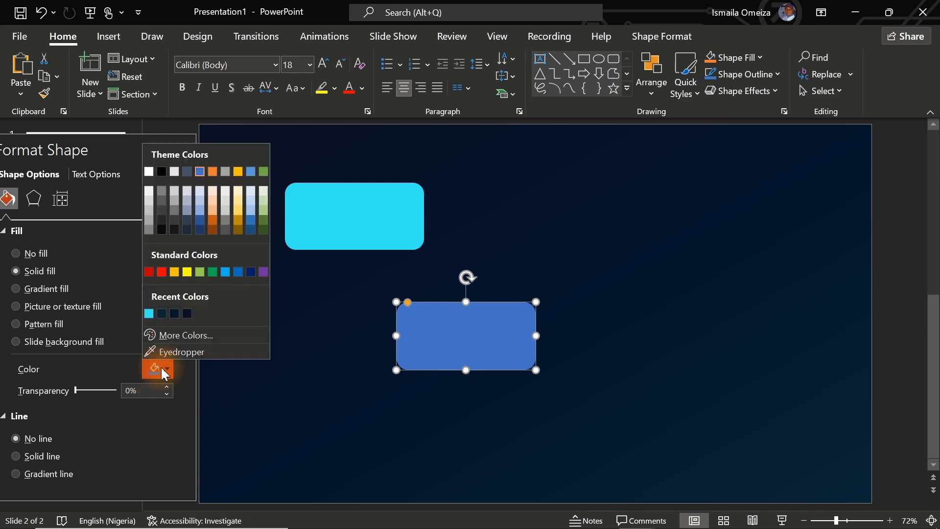
{"action": "left_click", "coordinate": [175, 335]}
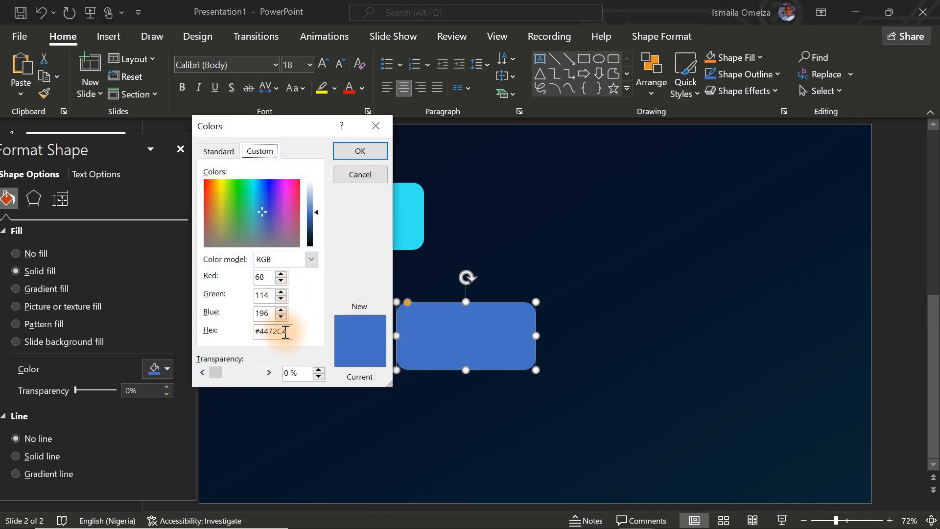
{"action": "left_click_drag", "start_coordinate": [267, 276], "coordinate": [243, 276]}
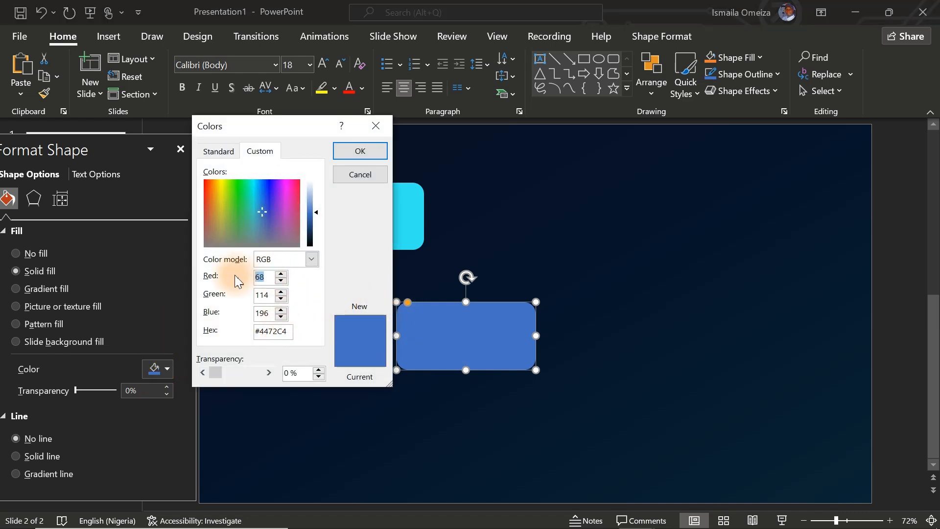
{"action": "type", "text": "11"}
{"action": "key", "text": "Tab"}
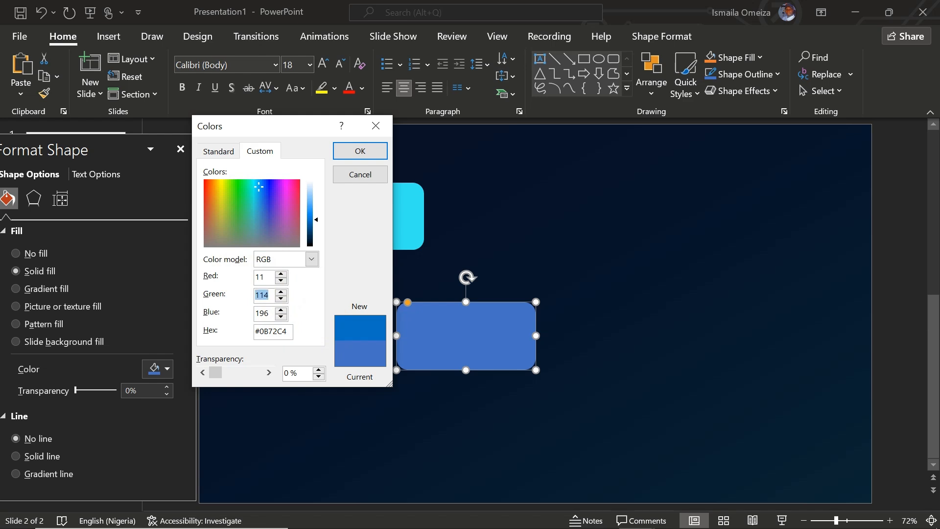
{"action": "type", "text": "29"}
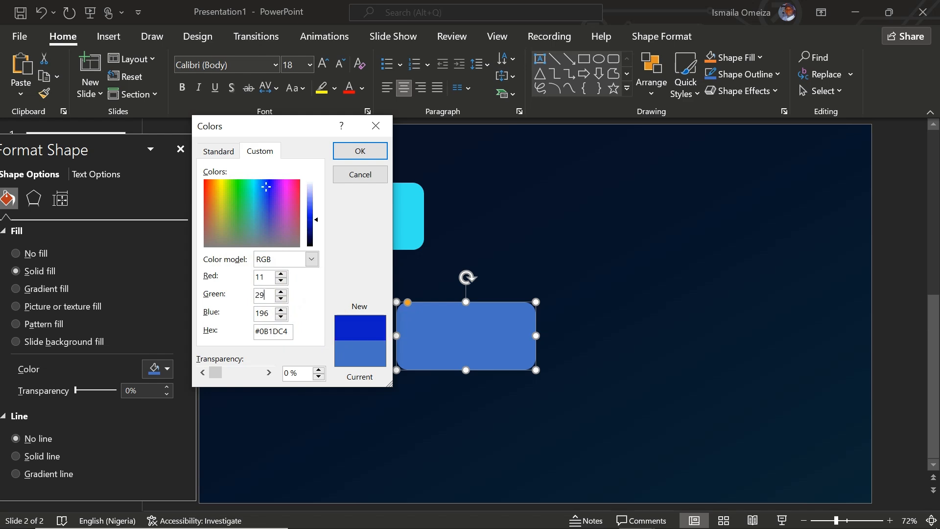
{"action": "key", "text": "Tab"}
{"action": "type", "text": "67"}
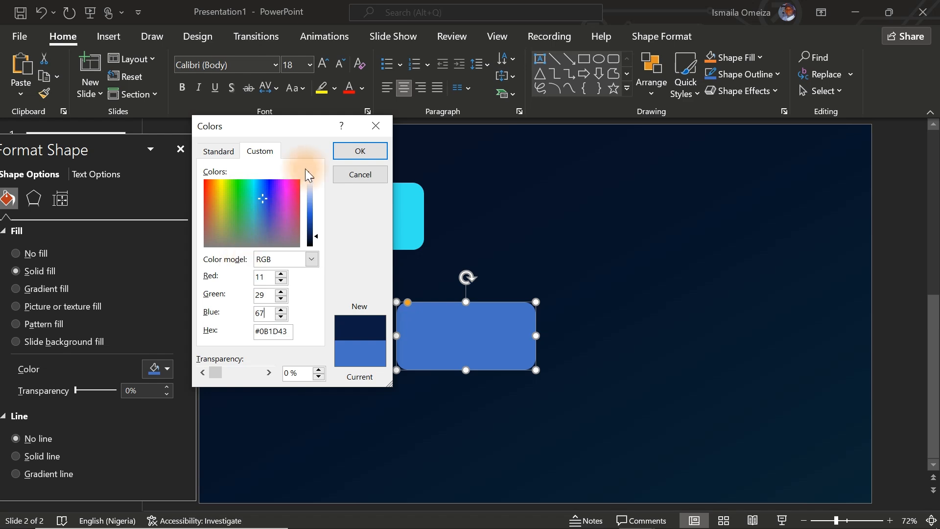
{"action": "left_click", "coordinate": [345, 153]}
{"action": "left_click", "coordinate": [639, 331]}
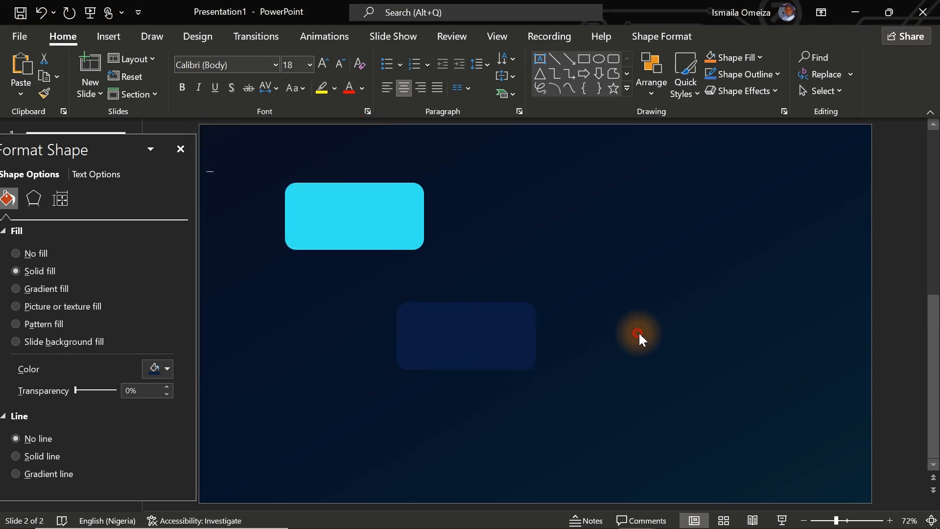
- Move the navy rounded rectangle down and left so it lines up directly below the cyan one
{"action": "left_click", "coordinate": [485, 340]}
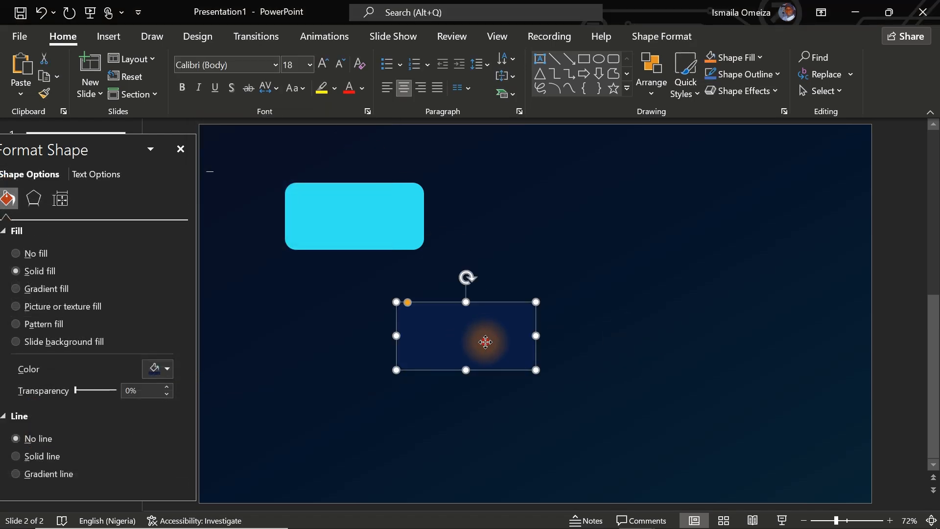
{"action": "left_click_drag", "start_coordinate": [485, 340], "coordinate": [372, 406]}
{"action": "left_click", "coordinate": [500, 262]}
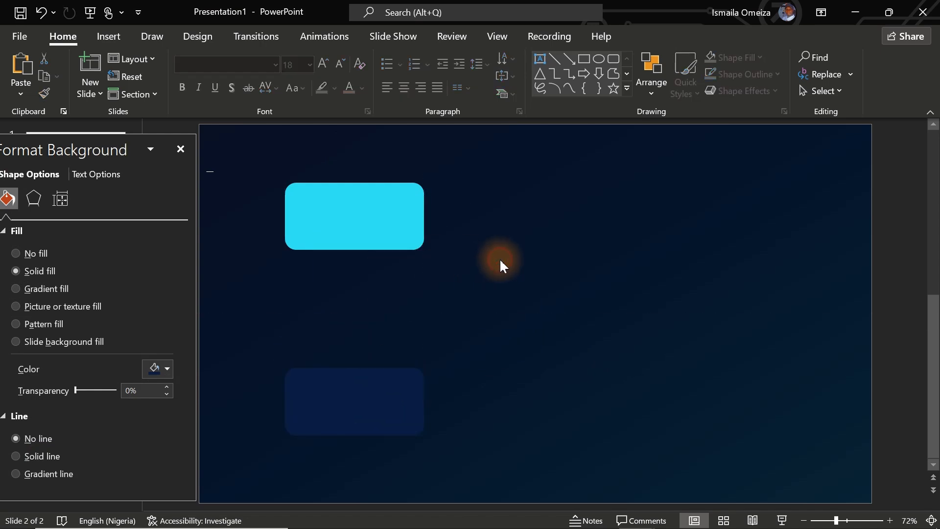
- Draw an oval about 5.55 cm high and 4.19 cm wide and place it to the right of the cyan rectangle
{"action": "left_click", "coordinate": [601, 51]}
{"action": "left_click_drag", "start_coordinate": [280, 163], "coordinate": [363, 273]}
{"action": "left_click_drag", "start_coordinate": [322, 246], "coordinate": [570, 282]}
- Move the cyan rectangle to the slide's left side and the navy rectangle up beside it, partly behind the oval
{"action": "left_click", "coordinate": [329, 219]}
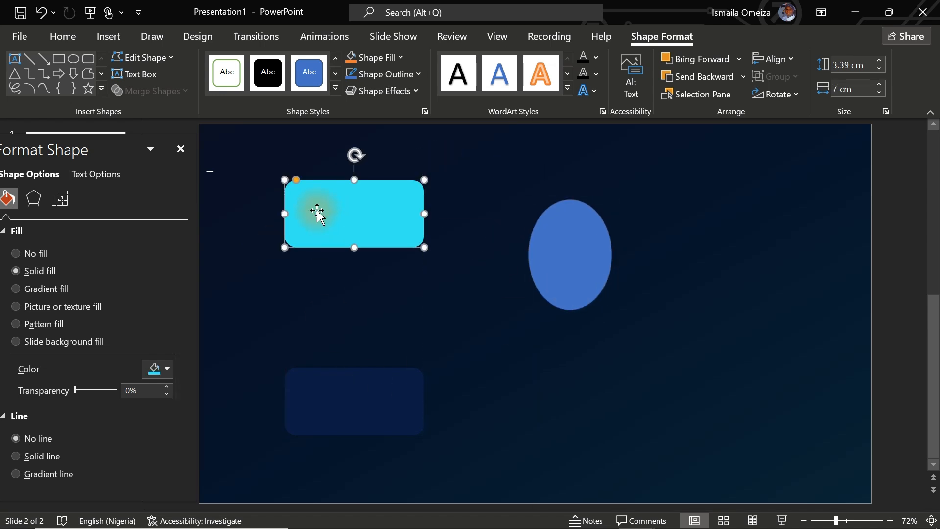
{"action": "left_click_drag", "start_coordinate": [315, 209], "coordinate": [300, 225]}
{"action": "left_click", "coordinate": [370, 391]}
{"action": "left_click_drag", "start_coordinate": [369, 392], "coordinate": [530, 206]}
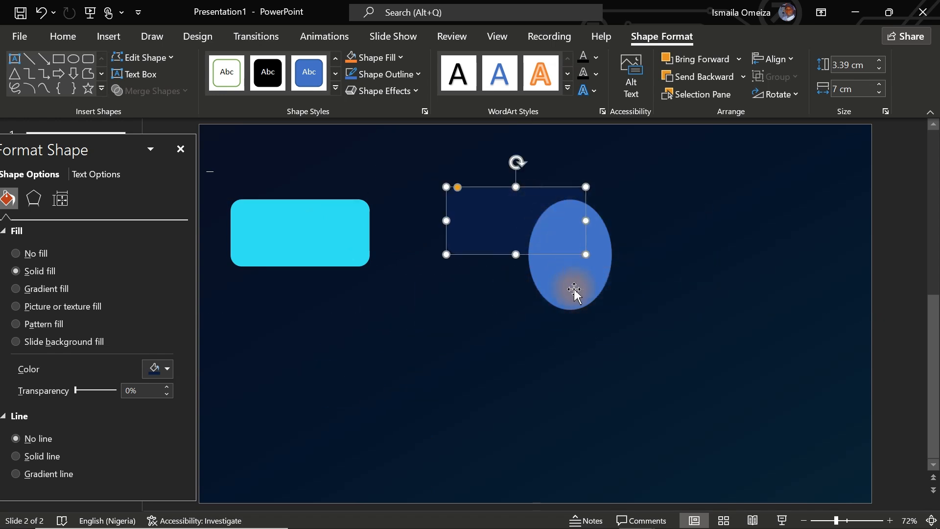
- Move the oval over the left end of the navy rectangle, roughly centred on its height
{"action": "left_click", "coordinate": [573, 294]}
{"action": "left_click", "coordinate": [888, 520]}
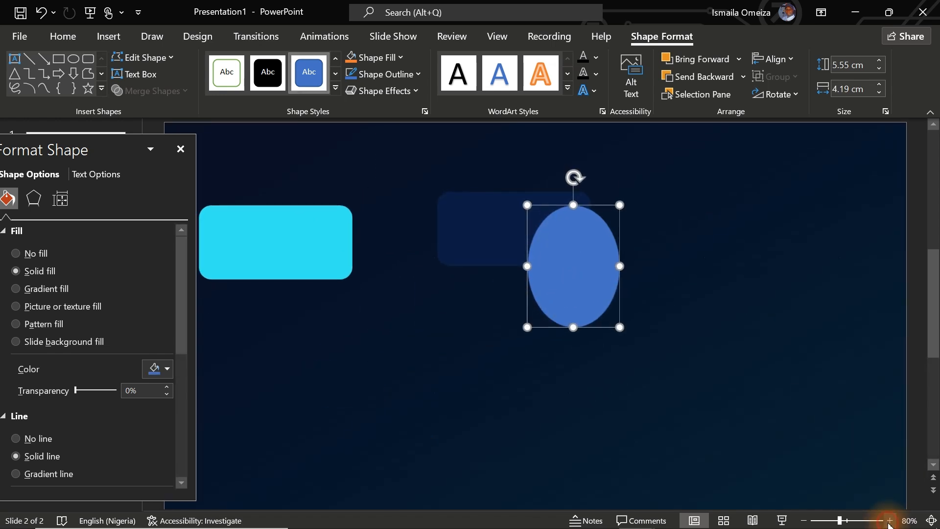
{"action": "left_click", "coordinate": [889, 520]}
{"action": "left_click", "coordinate": [889, 520]}
{"action": "left_click", "coordinate": [889, 520]}
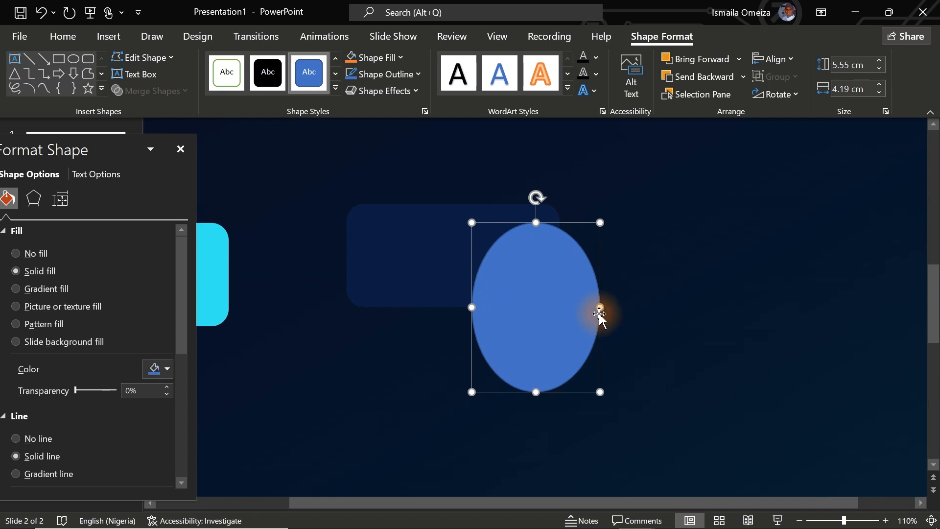
{"action": "left_click_drag", "start_coordinate": [563, 313], "coordinate": [387, 267]}
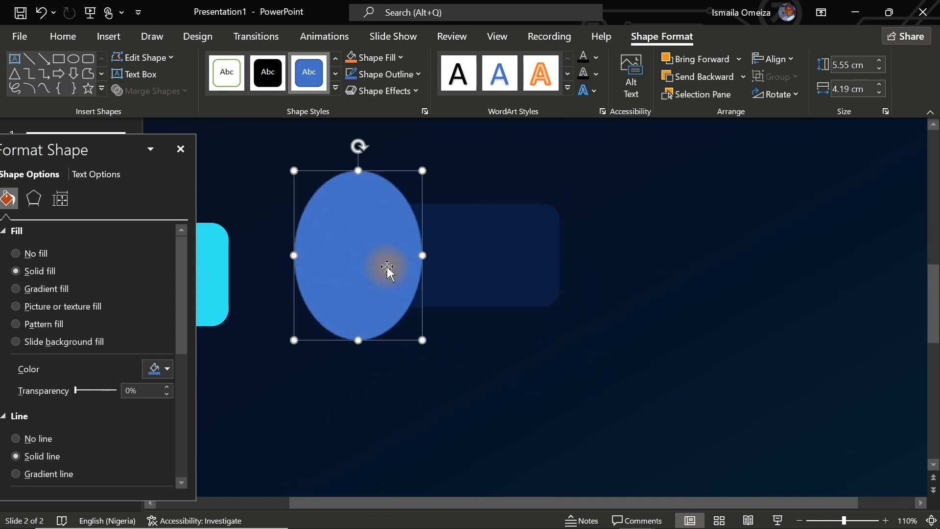
{"action": "left_click", "coordinate": [478, 269]}
{"action": "right_click", "coordinate": [481, 267]}
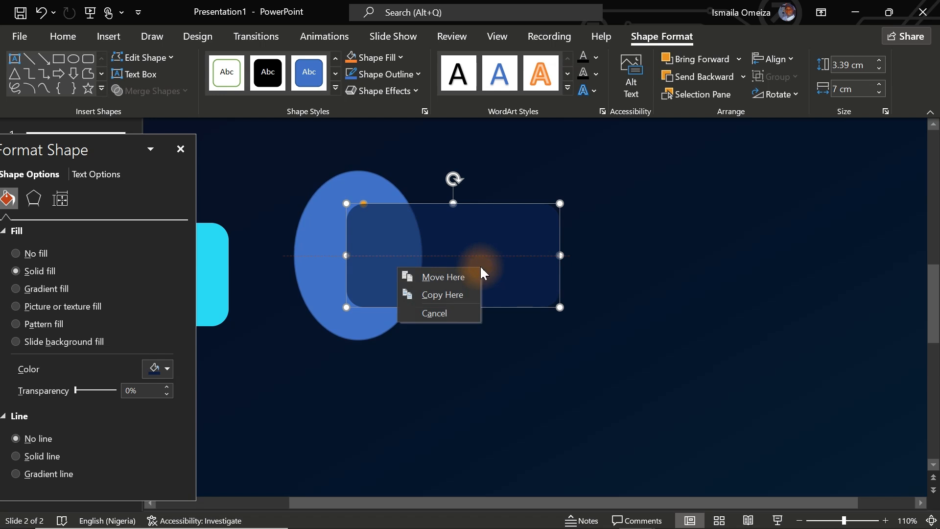
{"action": "left_click", "coordinate": [732, 313]}
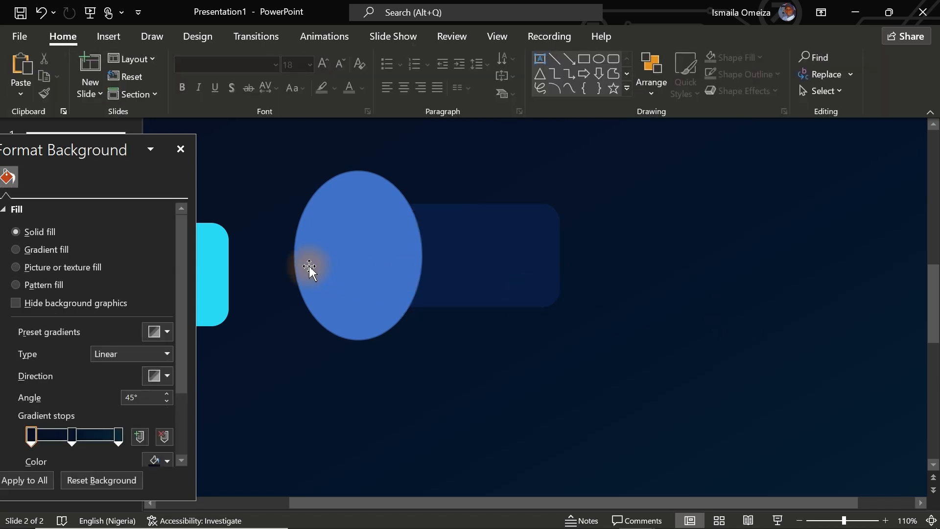
{"action": "left_click", "coordinate": [358, 269]}
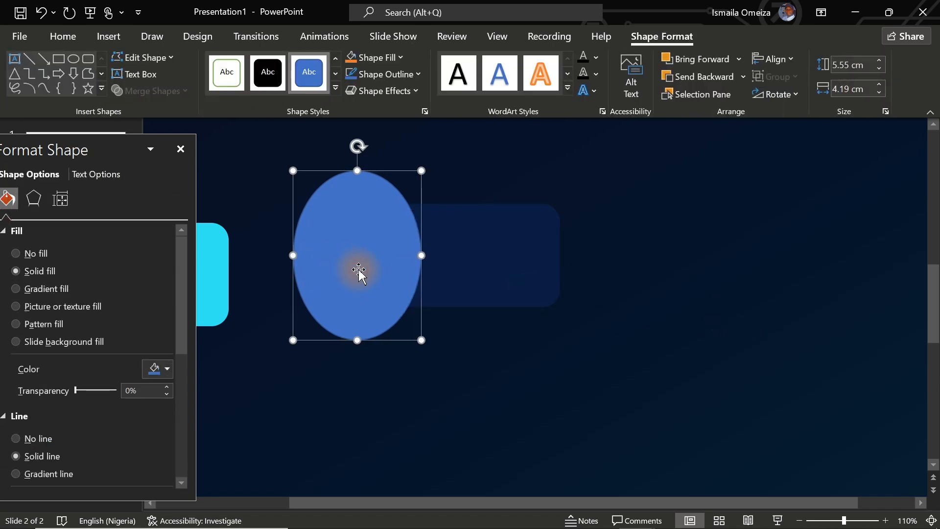
{"action": "left_click", "coordinate": [714, 288]}
- Subtract the oval from the navy rectangle with Merge Shapes to cut a concave curve into its left edge
{"action": "left_click", "coordinate": [487, 263]}
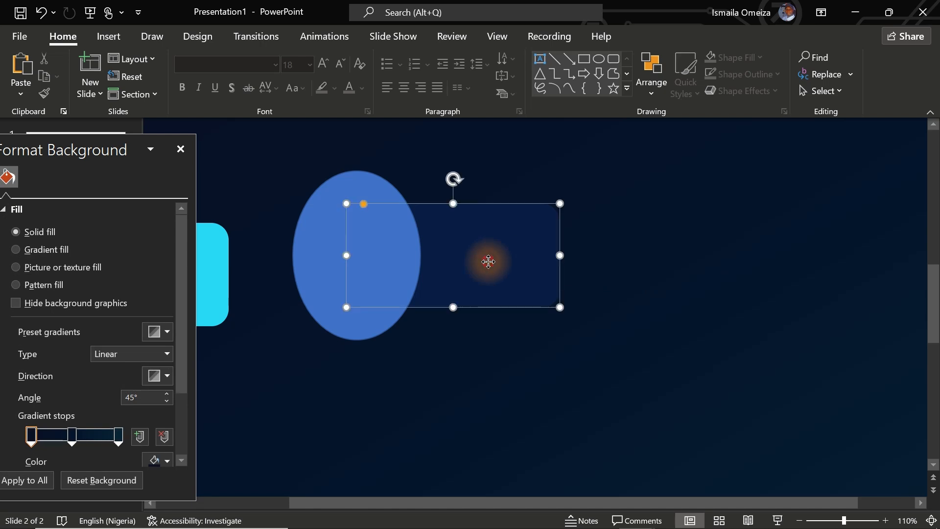
{"action": "left_click", "coordinate": [325, 238], "text": "ctrl"}
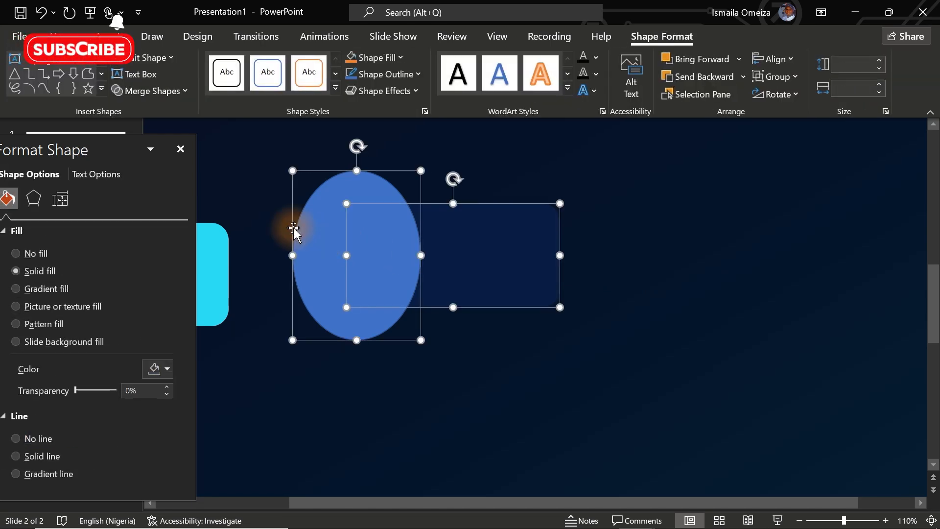
{"action": "left_click", "coordinate": [189, 88]}
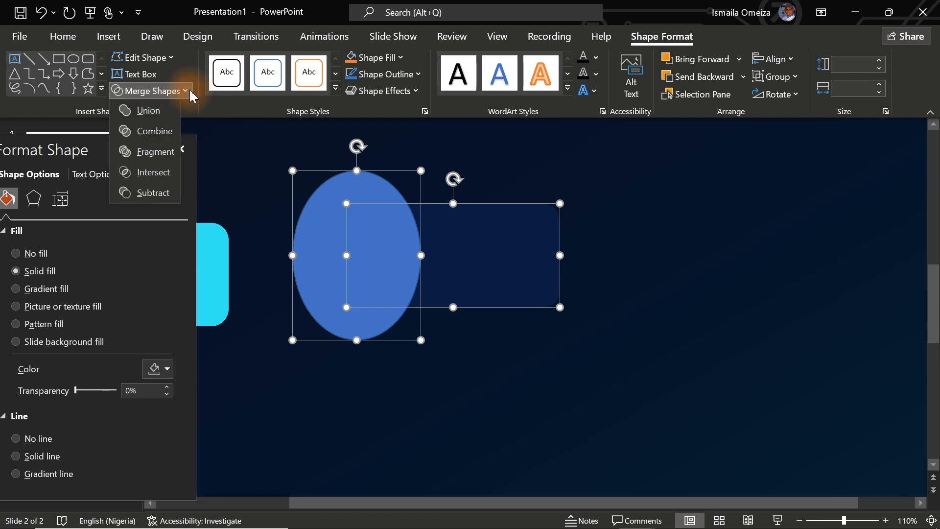
{"action": "left_click", "coordinate": [163, 196]}
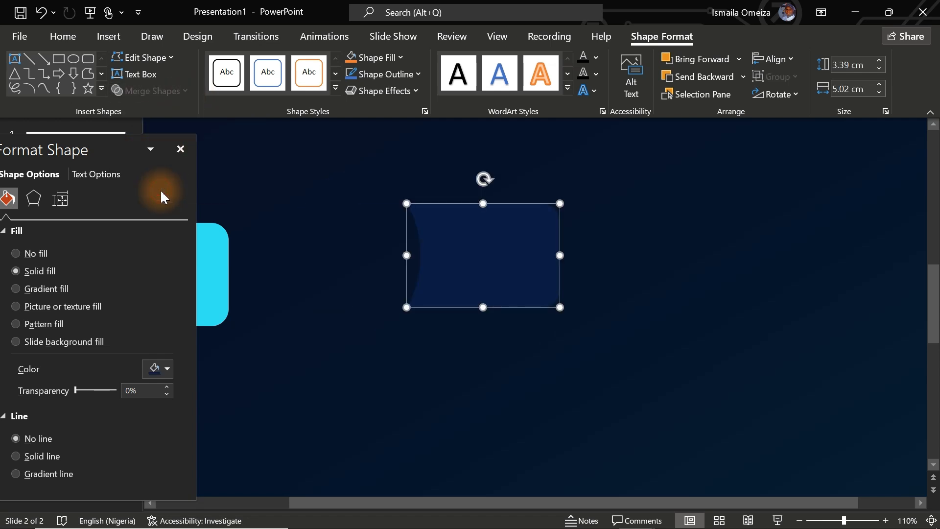
{"action": "left_click", "coordinate": [568, 277]}
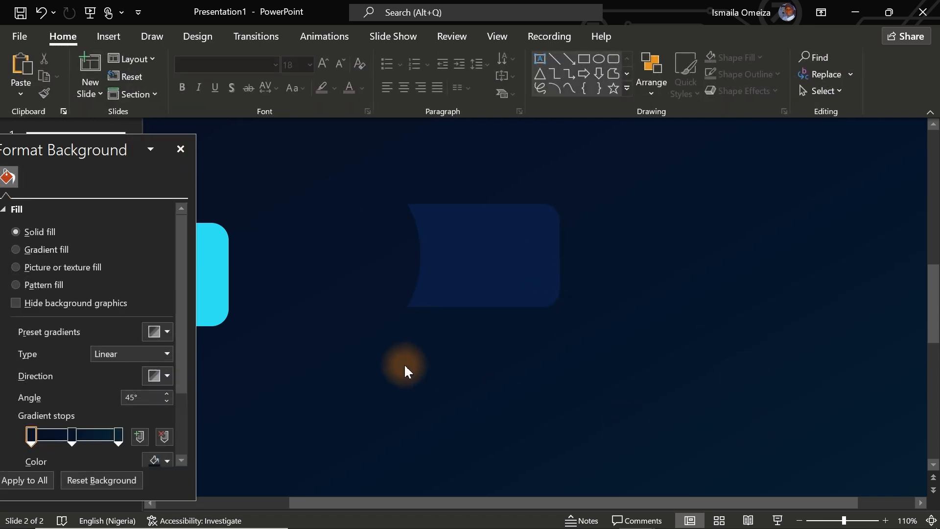
- Place the cut navy shape over the right part of the cyan rectangle, aligned with its height
{"action": "left_click_drag", "start_coordinate": [509, 499], "coordinate": [290, 487]}
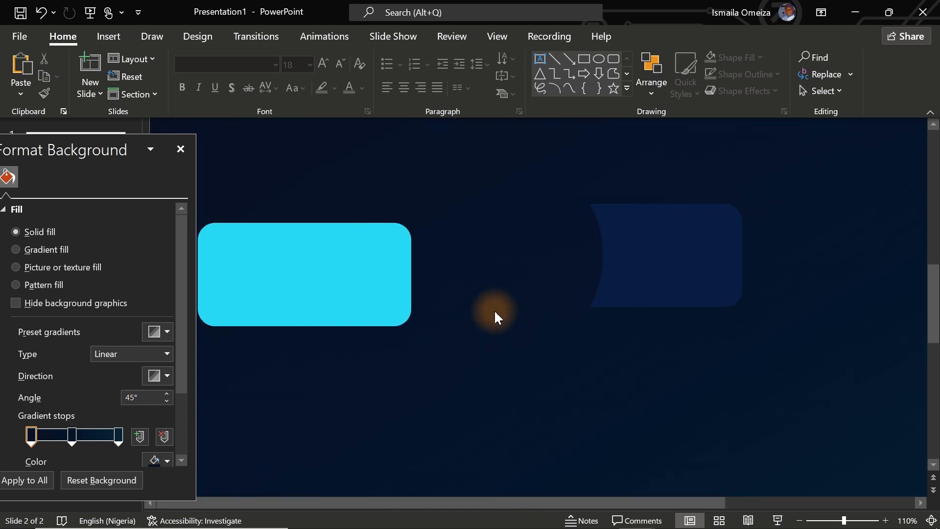
{"action": "left_click_drag", "start_coordinate": [101, 140], "coordinate": [56, 148]}
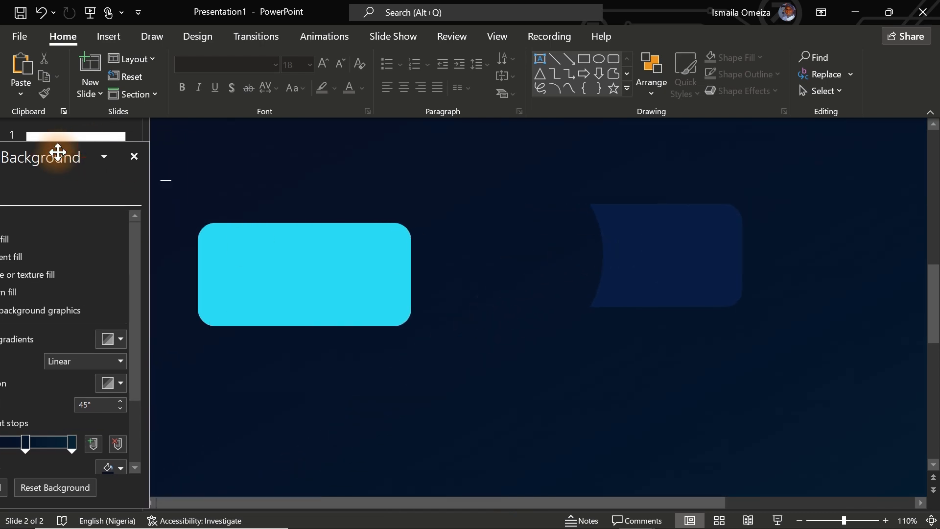
{"action": "left_click", "coordinate": [698, 273]}
{"action": "left_click_drag", "start_coordinate": [698, 272], "coordinate": [411, 297]}
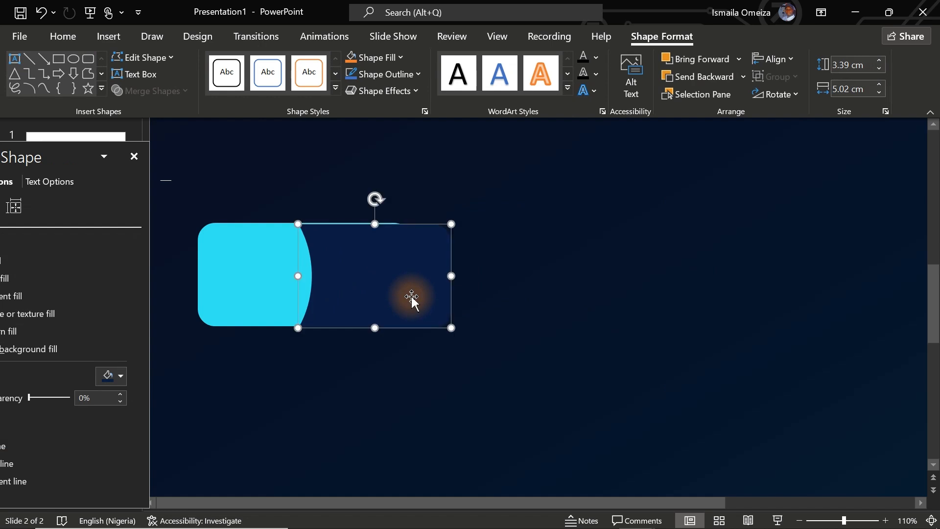
- Move the cut navy shape left, level with the cyan rectangle, so it covers the rectangle's left part and leaves its right end exposed
{"action": "left_click", "coordinate": [248, 280], "text": "shift"}
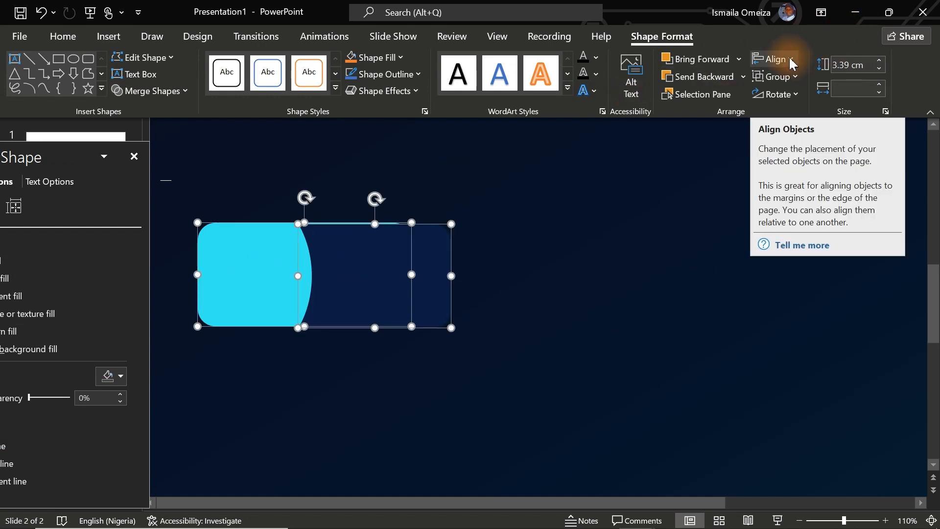
{"action": "left_click", "coordinate": [612, 240]}
{"action": "left_click", "coordinate": [388, 282]}
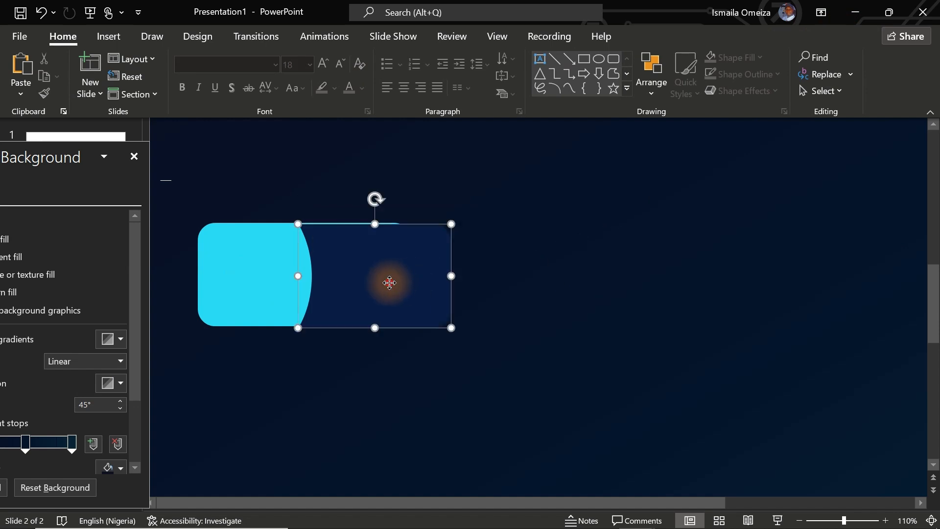
{"action": "left_click_drag", "start_coordinate": [389, 283], "coordinate": [270, 283]}
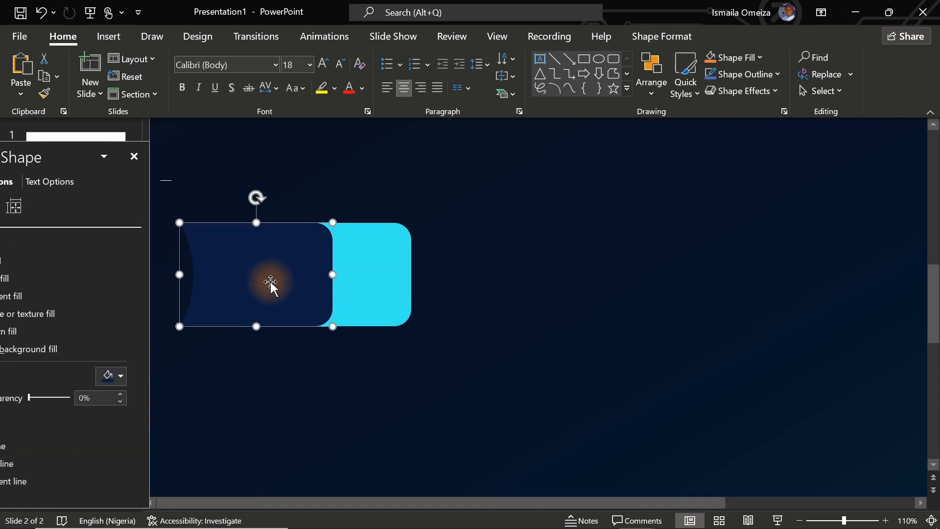
- Align the navy shape and the cyan rectangle to each other with Align Center and Align Middle
{"action": "left_click", "coordinate": [372, 293], "text": "shift"}
{"action": "left_click", "coordinate": [665, 36]}
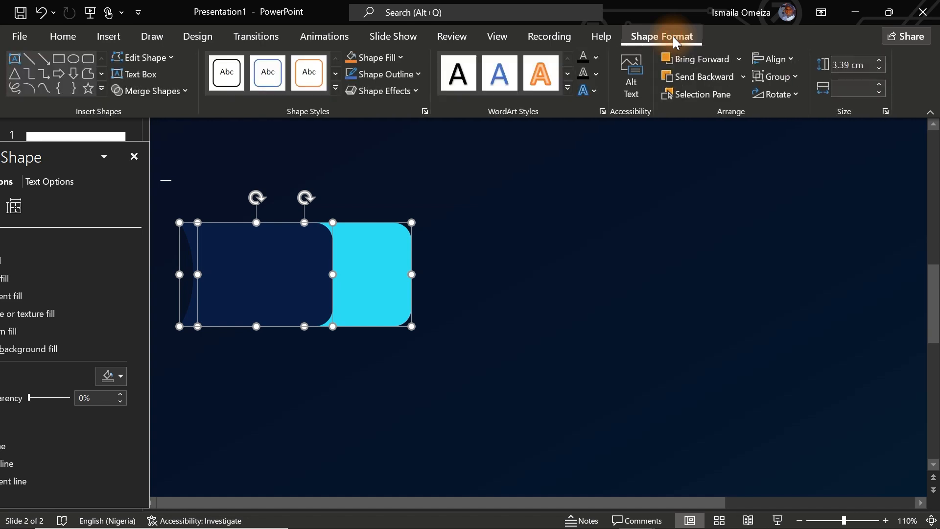
{"action": "left_click", "coordinate": [789, 67]}
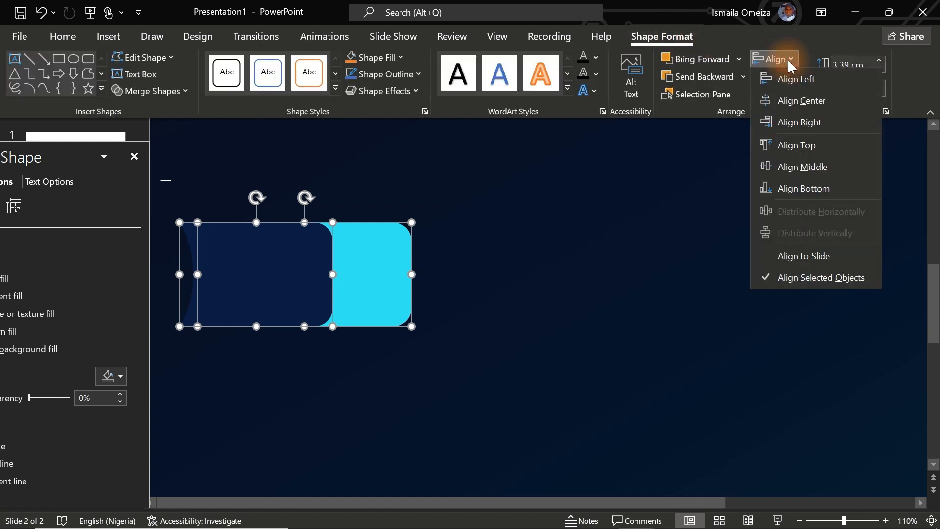
{"action": "left_click", "coordinate": [783, 97]}
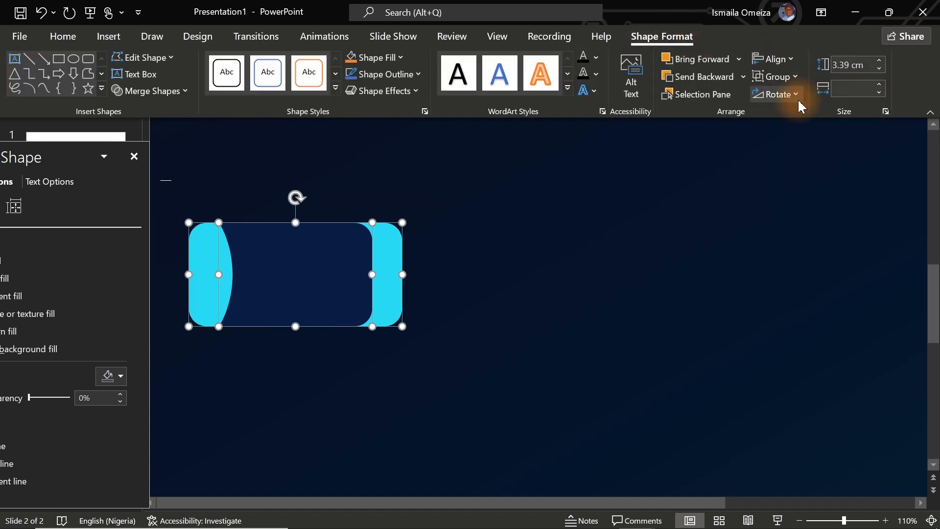
{"action": "left_click", "coordinate": [779, 59]}
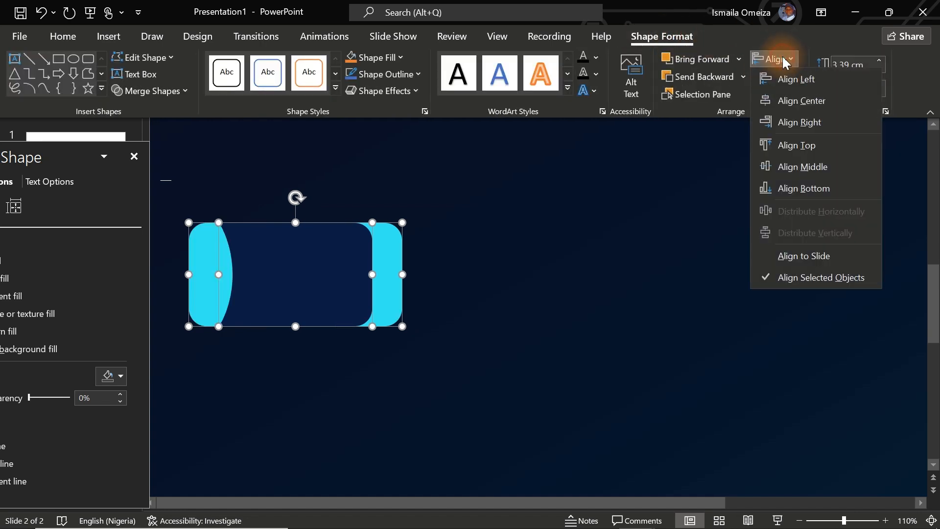
{"action": "left_click", "coordinate": [802, 168]}
- Align the right edges of the navy shape and the cyan rectangle
{"action": "left_click", "coordinate": [792, 59]}
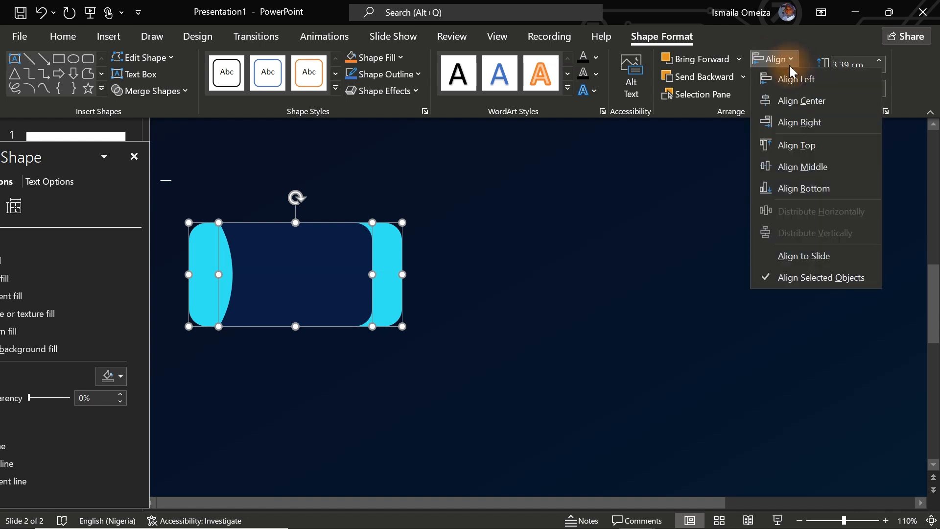
{"action": "left_click", "coordinate": [798, 122]}
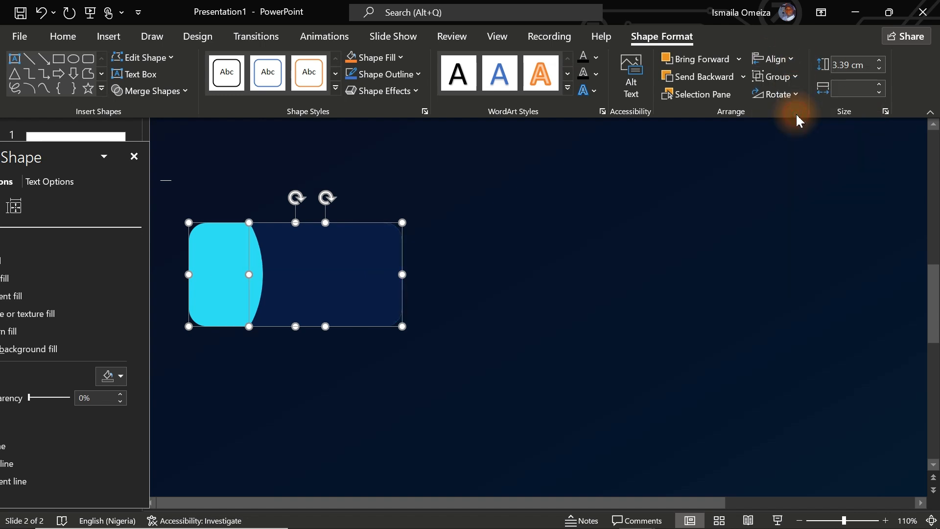
{"action": "left_click", "coordinate": [542, 271]}
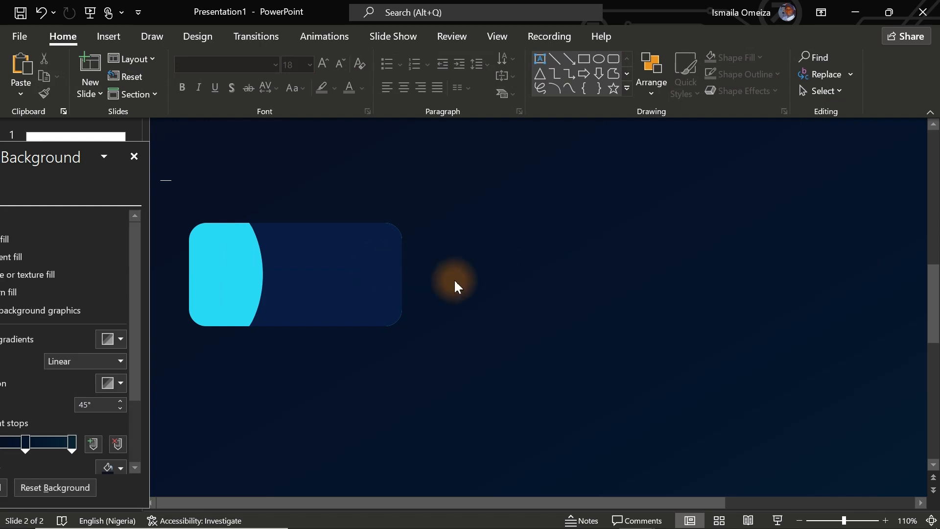
- Group the cyan rectangle and the navy shape into a single card
{"action": "left_click_drag", "start_coordinate": [518, 377], "coordinate": [156, 189]}
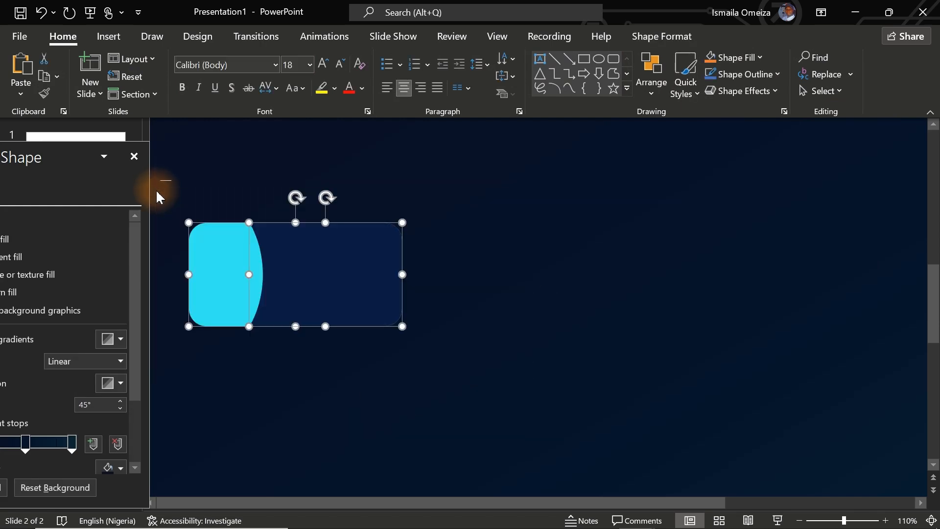
{"action": "right_click", "coordinate": [316, 257]}
{"action": "mouse_move", "coordinate": [383, 339]}
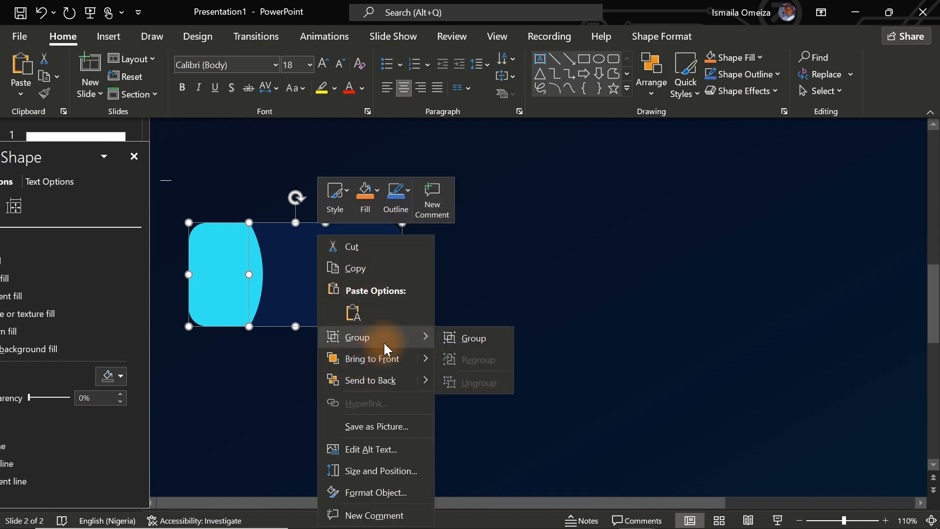
{"action": "left_click", "coordinate": [475, 338]}
{"action": "left_click", "coordinate": [475, 339]}
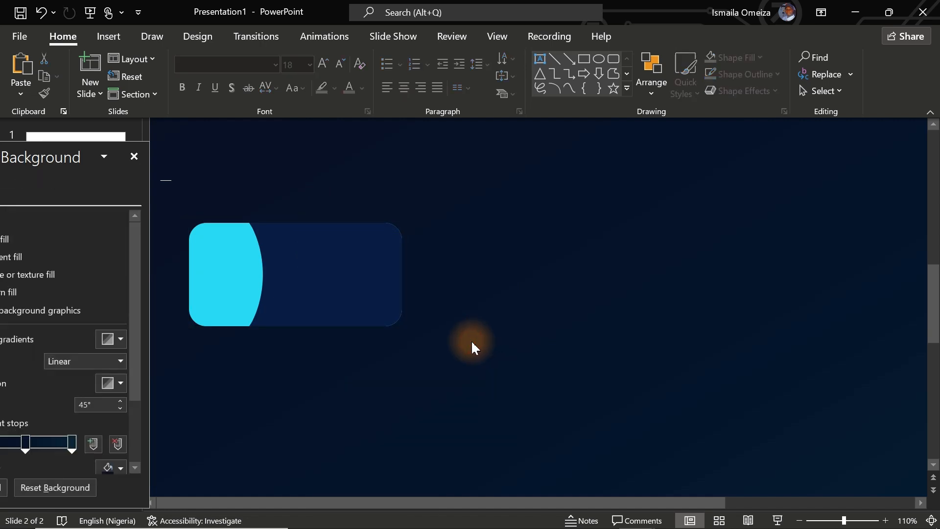
- Move the grouped card up near the slide's upper-left corner, level with the short line mark
{"action": "left_click", "coordinate": [798, 520]}
{"action": "left_click", "coordinate": [799, 521]}
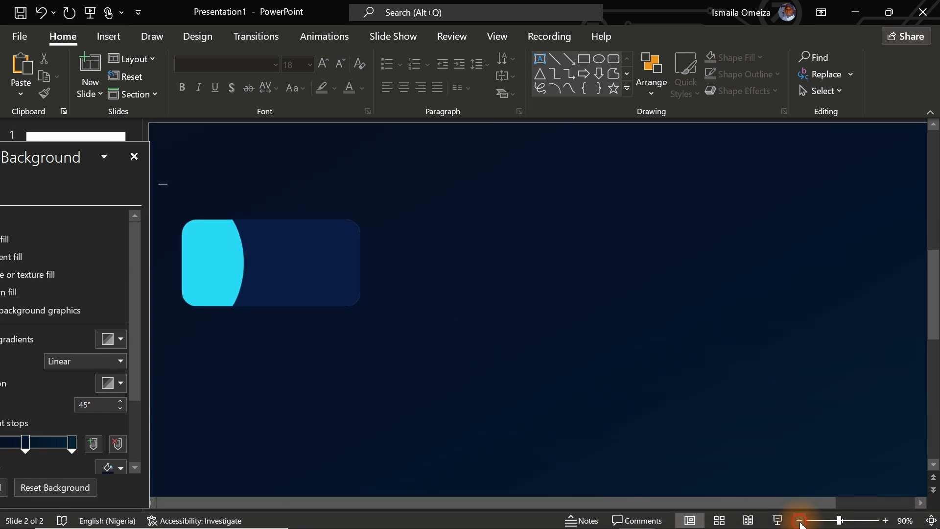
{"action": "left_click", "coordinate": [885, 521]}
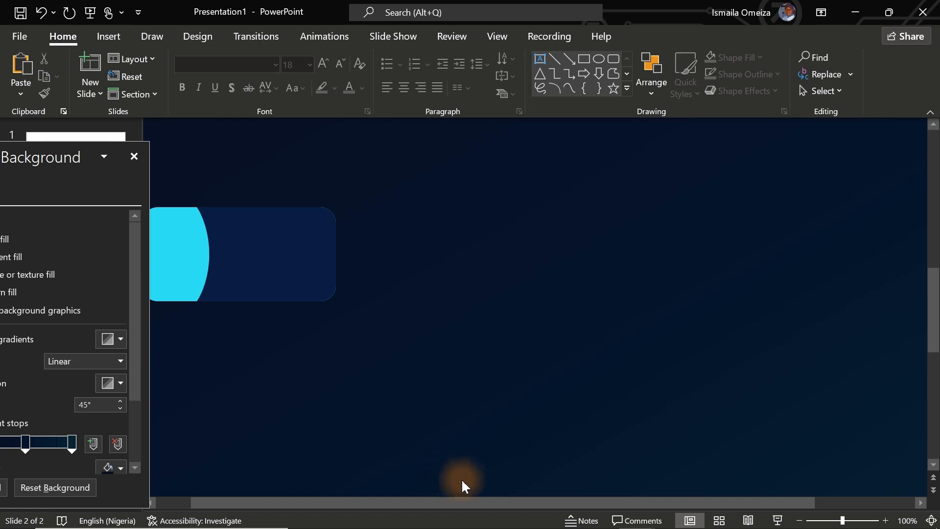
{"action": "left_click", "coordinate": [799, 521]}
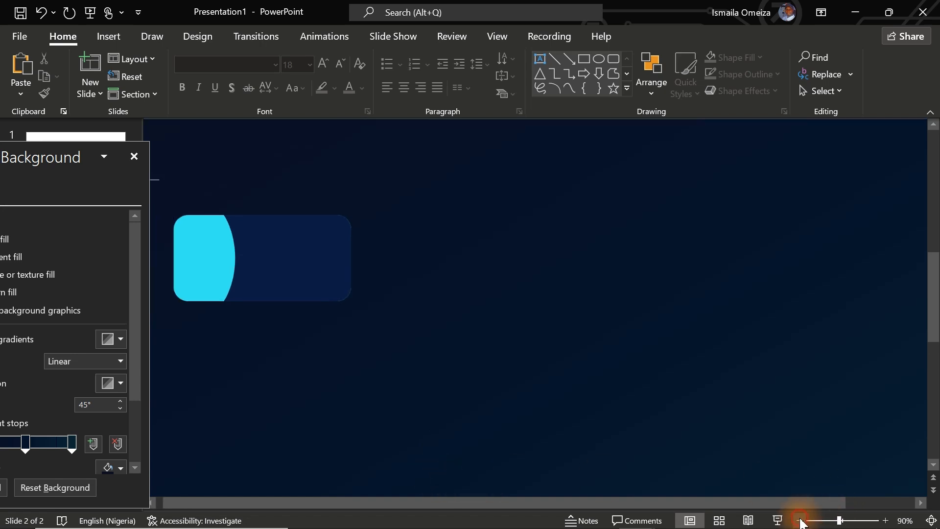
{"action": "left_click", "coordinate": [801, 520]}
{"action": "left_click", "coordinate": [800, 520]}
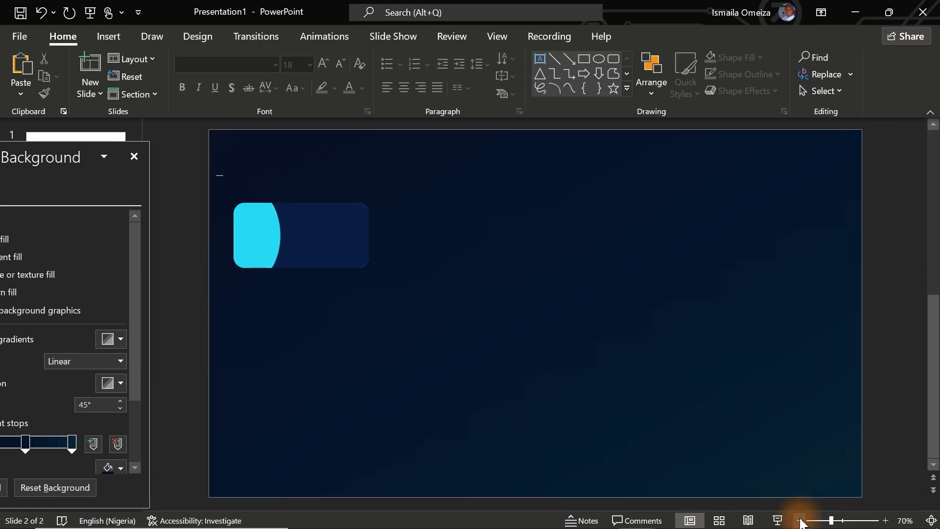
{"action": "left_click_drag", "start_coordinate": [306, 247], "coordinate": [310, 214]}
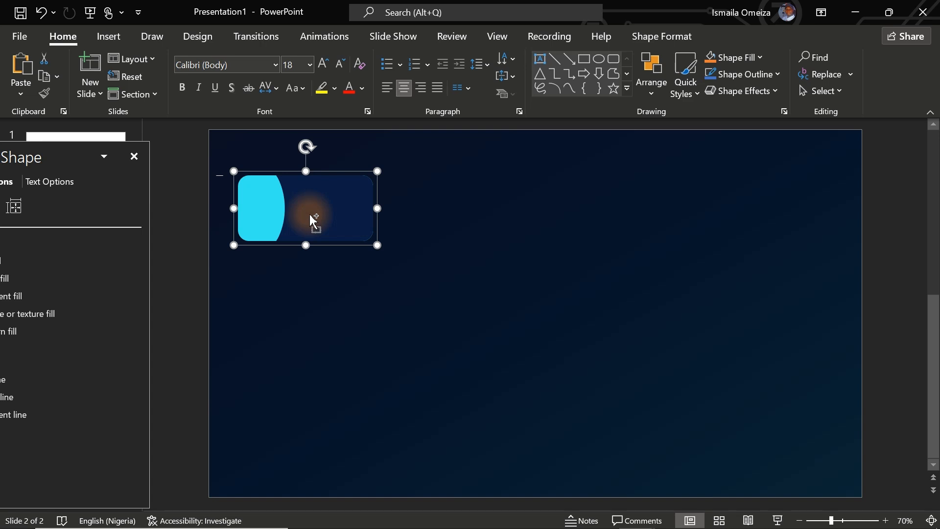
- Duplicate the card three times to form an evenly spaced row of four across the upper part of the slide
{"action": "key", "text": "ctrl+d"}
{"action": "left_click_drag", "start_coordinate": [311, 217], "coordinate": [451, 205]}
{"action": "key", "text": "ctrl+d"}
{"action": "key", "text": "ctrl+d"}
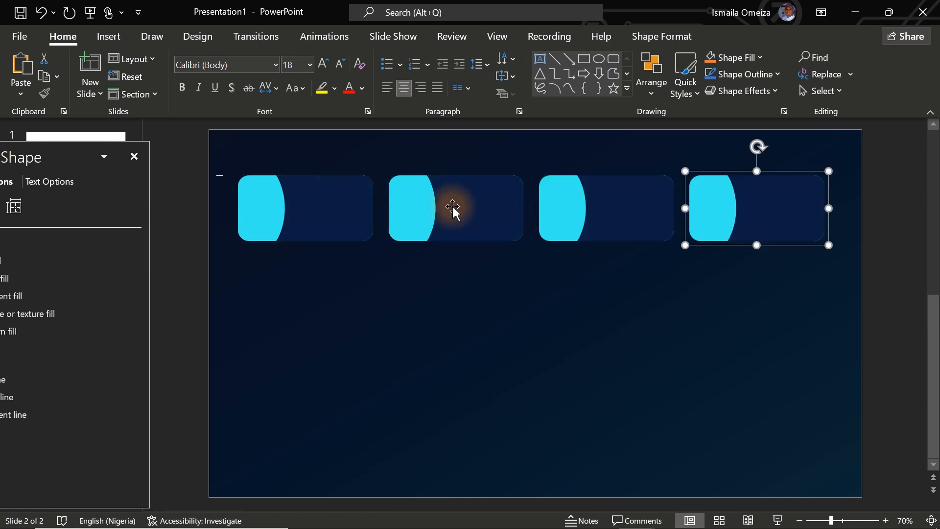
- Shift the fourth card slightly right, closer to the slide's right edge and level with the other cards
{"action": "left_click", "coordinate": [694, 318]}
{"action": "left_click", "coordinate": [754, 223]}
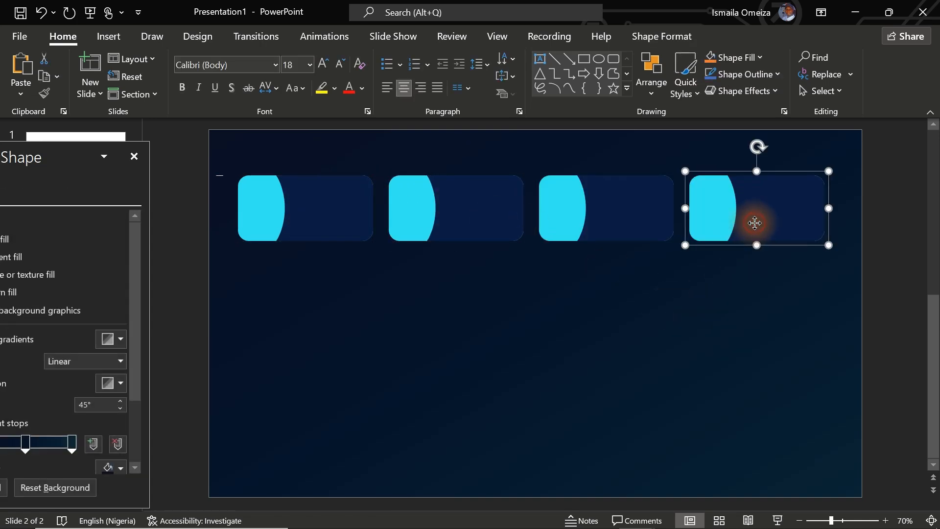
{"action": "left_click_drag", "start_coordinate": [755, 222], "coordinate": [773, 223]}
- Distribute the four cards horizontally and align their top edges
{"action": "left_click", "coordinate": [627, 219], "text": "ctrl"}
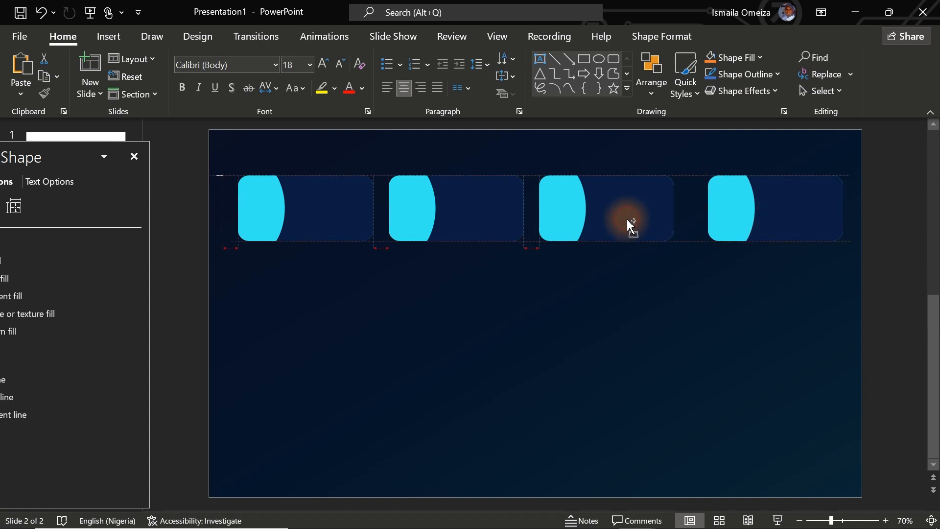
{"action": "left_click", "coordinate": [440, 213], "text": "ctrl"}
{"action": "left_click", "coordinate": [303, 205], "text": "ctrl"}
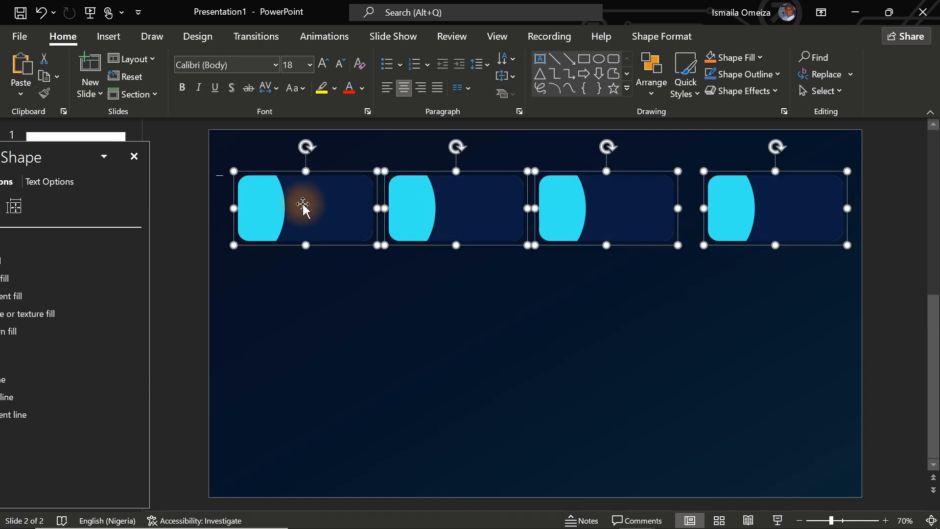
{"action": "right_click", "coordinate": [302, 203]}
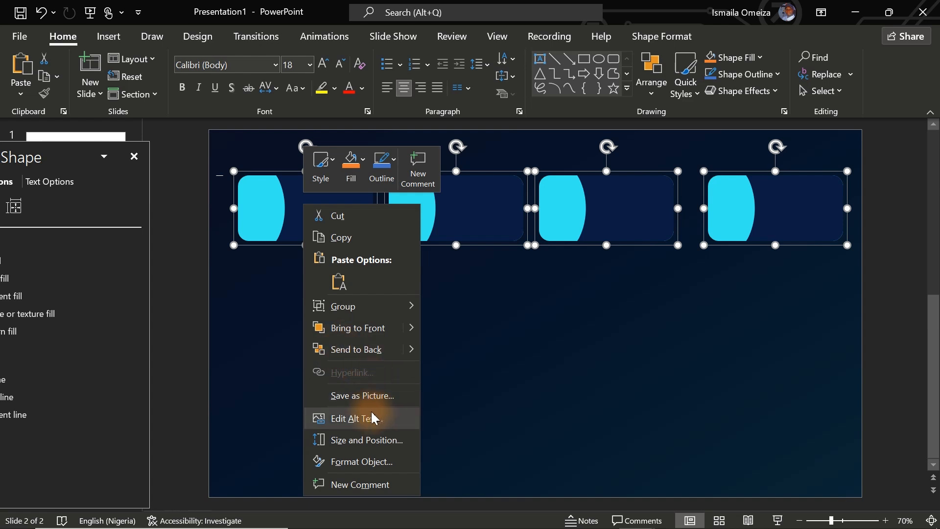
{"action": "left_click", "coordinate": [474, 318]}
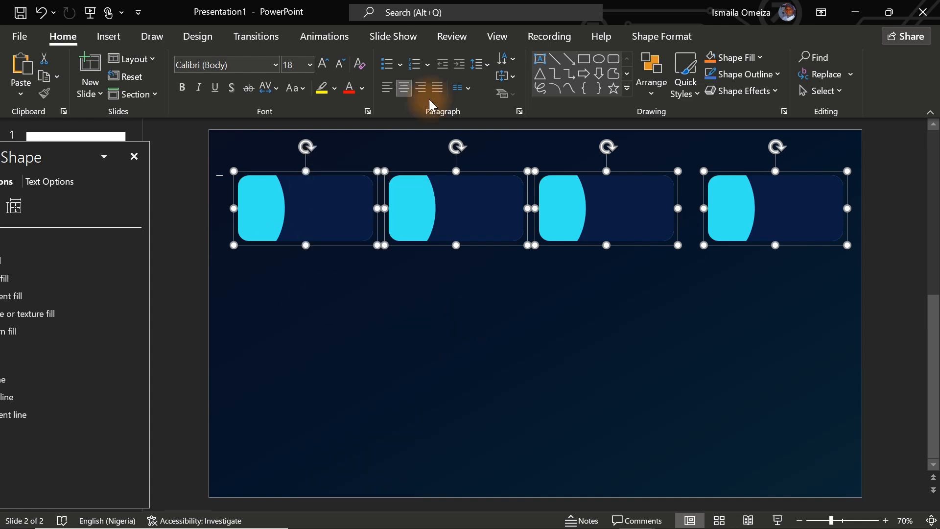
{"action": "left_click", "coordinate": [652, 36]}
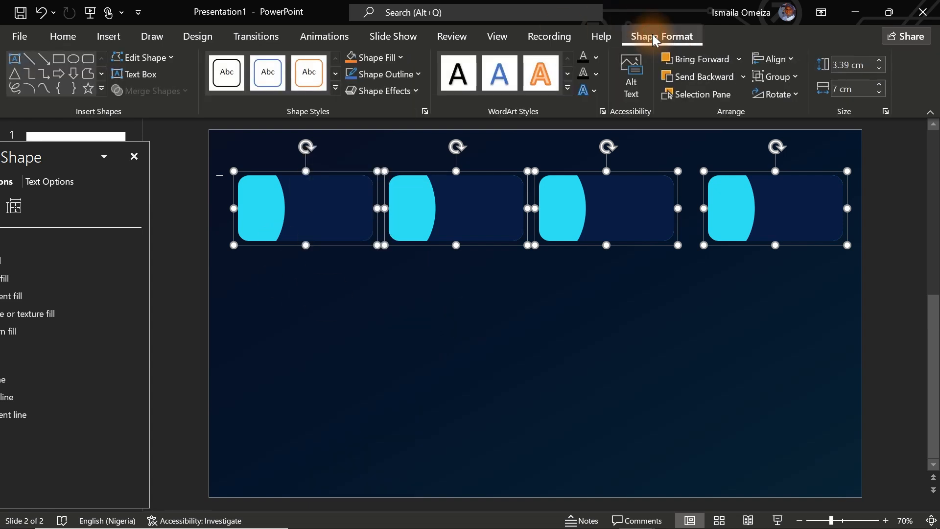
{"action": "left_click", "coordinate": [788, 60]}
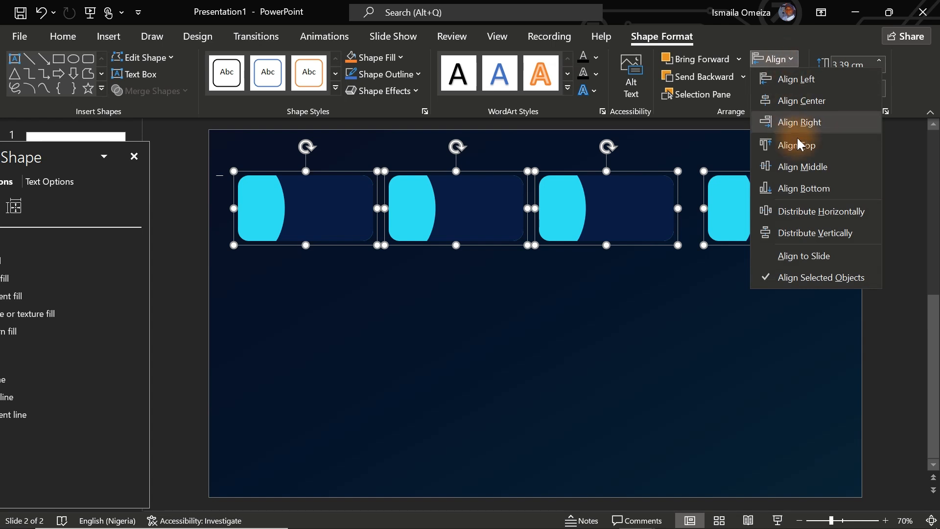
{"action": "left_click", "coordinate": [817, 211]}
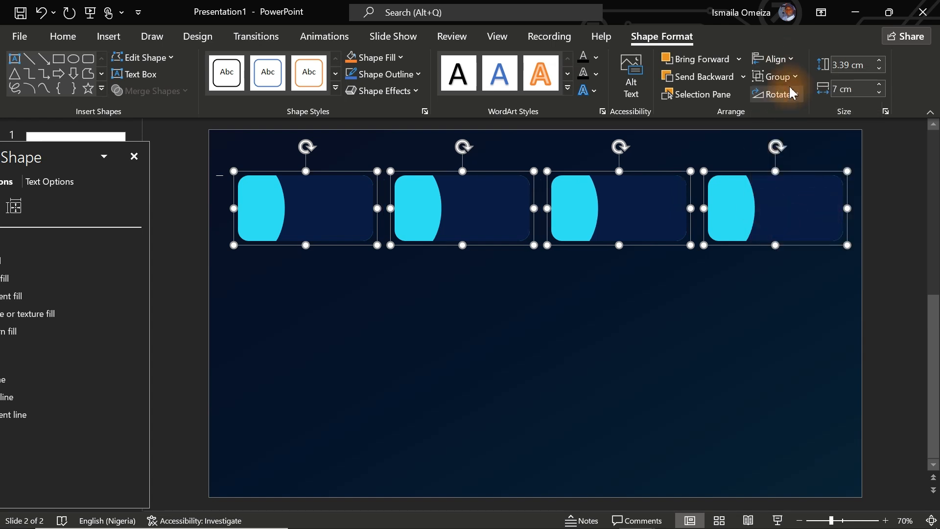
{"action": "left_click", "coordinate": [790, 62]}
{"action": "left_click", "coordinate": [800, 140]}
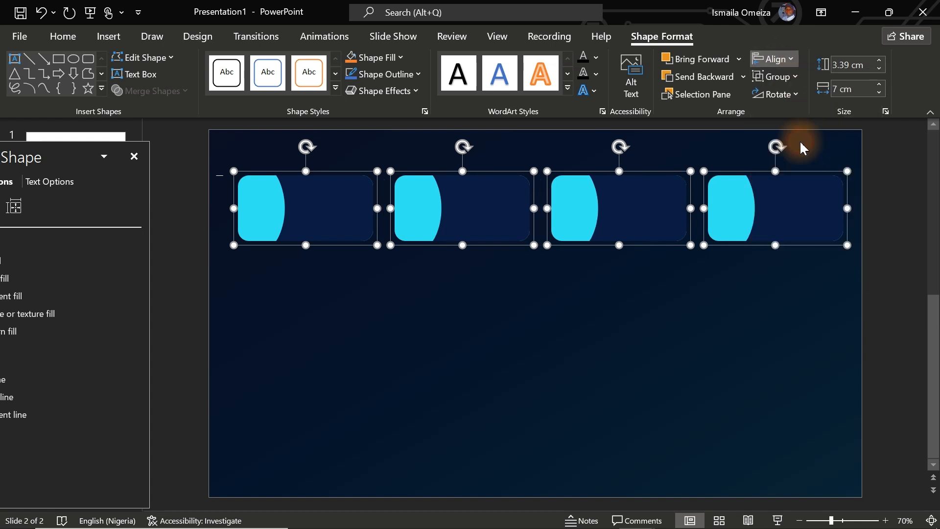
{"action": "left_click", "coordinate": [587, 208]}
{"action": "left_click", "coordinate": [390, 372]}
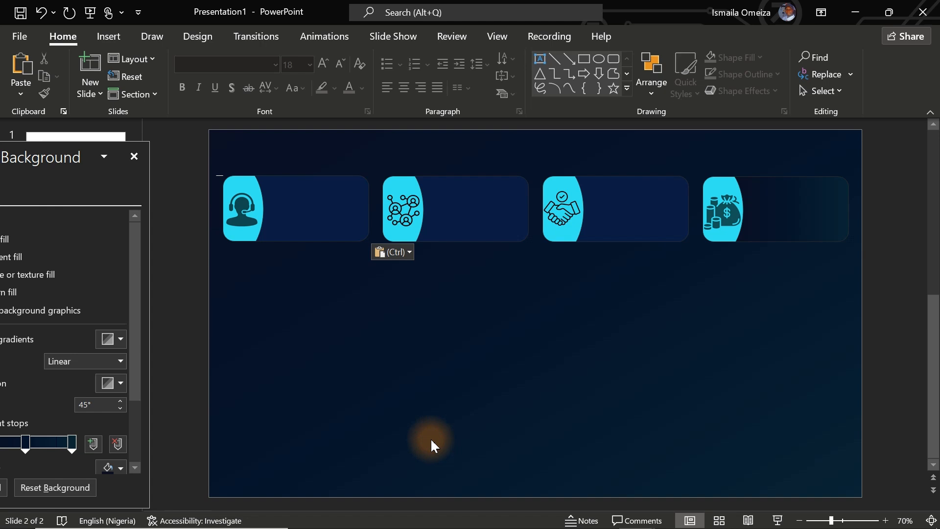
- Draw a rectangle about 16.7 cm wide and 10.9 cm high below the cards, placed near the slide's left edge
{"action": "left_click", "coordinate": [585, 58]}
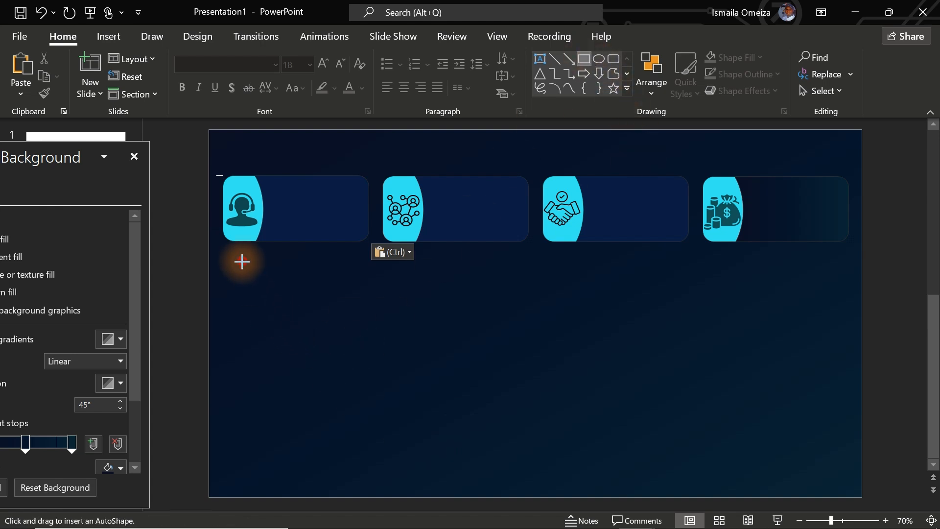
{"action": "mouse_move", "coordinate": [242, 261]}
{"action": "left_mouse_down"}
{"action": "mouse_move", "coordinate": [546, 441]}
{"action": "mouse_move", "coordinate": [562, 471]}
{"action": "left_mouse_up"}
{"action": "left_click_drag", "start_coordinate": [507, 424], "coordinate": [482, 405]}
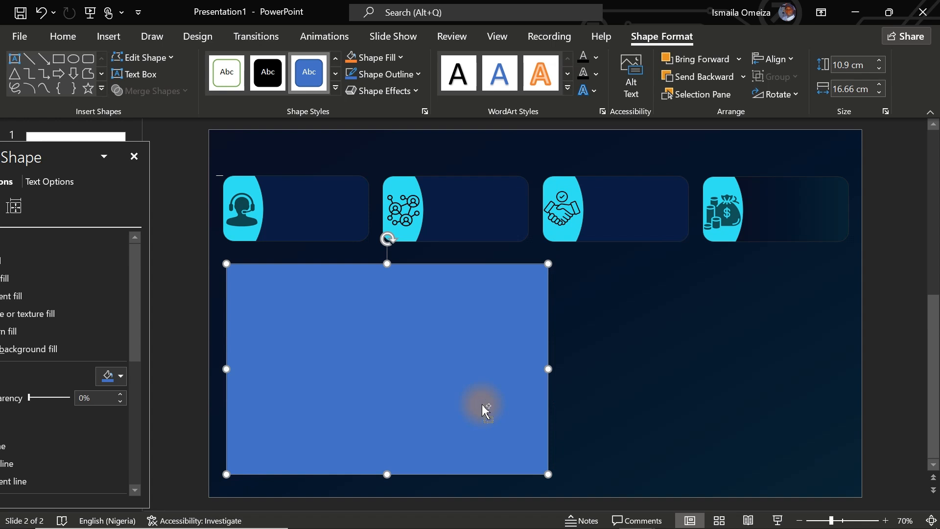
- Duplicate the large rectangle, narrow the copy to about 10.65 cm, and place it level with the original on its right
{"action": "key", "text": "ctrl+z"}
{"action": "left_click_drag", "start_coordinate": [235, 377], "coordinate": [351, 373]}
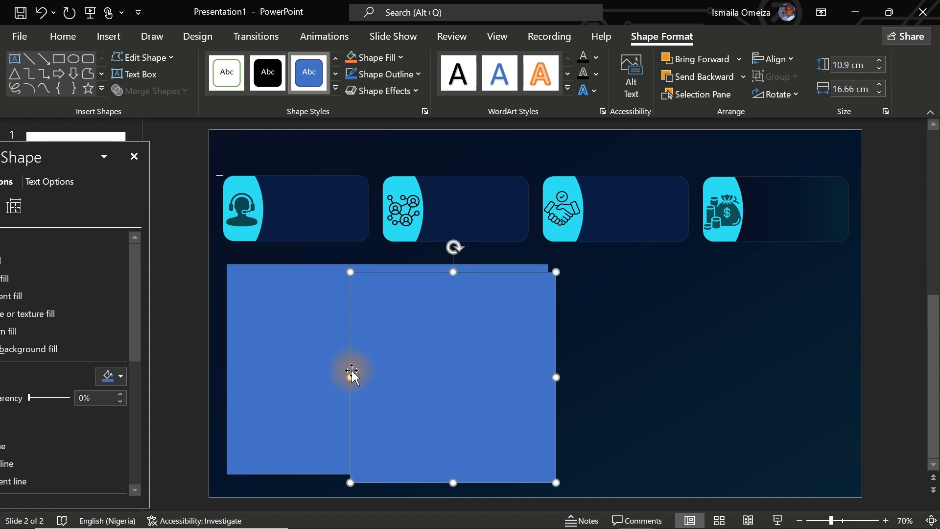
{"action": "left_click_drag", "start_coordinate": [426, 358], "coordinate": [661, 354]}
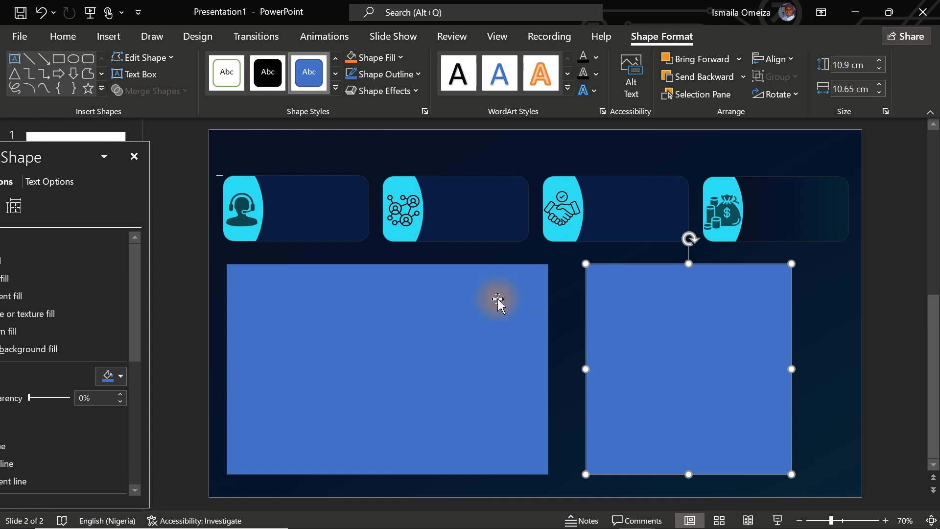
- Delete both blue rectangles below the row of cards
{"action": "left_click", "coordinate": [397, 304]}
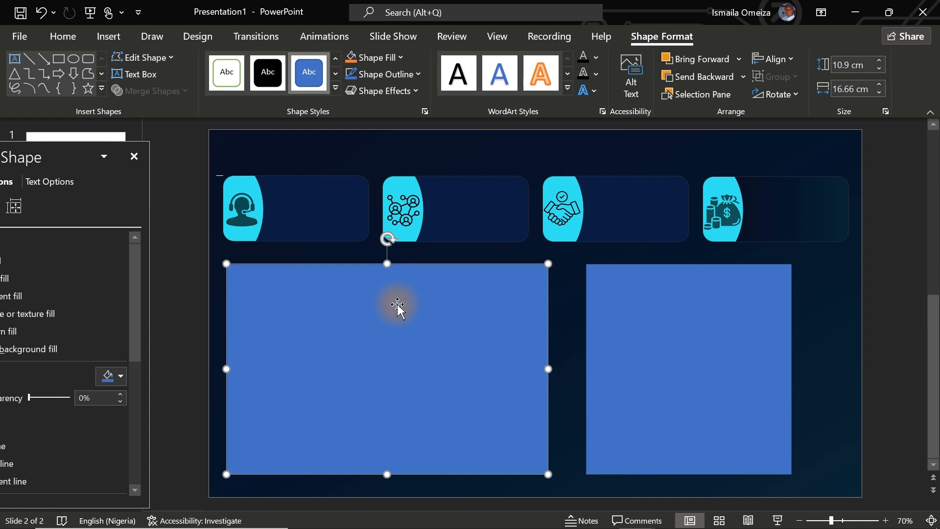
{"action": "left_click", "coordinate": [650, 330], "text": "shift"}
{"action": "key", "text": "Delete"}
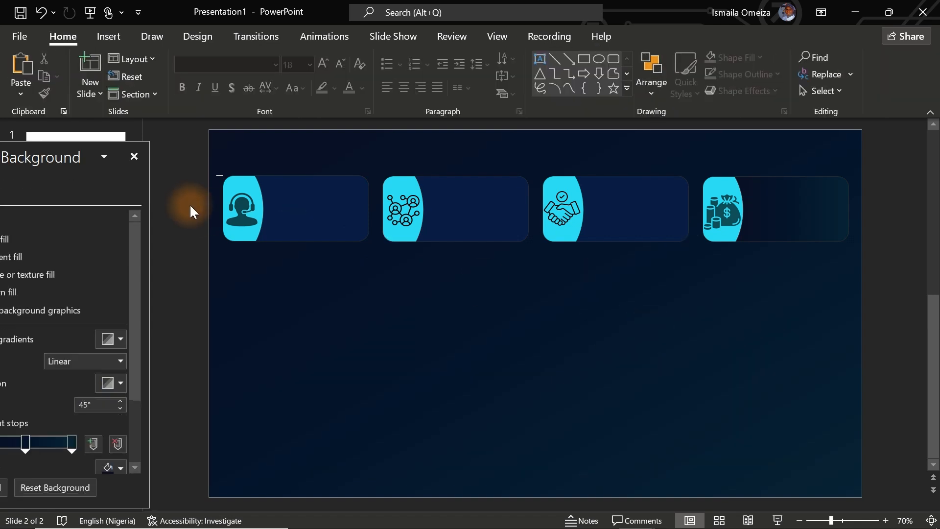
- Move the dashboard screenshot from slide 1 onto slide 2, closing the background formatting settings beforehand
{"action": "left_click", "coordinate": [142, 156]}
{"action": "left_click", "coordinate": [95, 157]}
{"action": "left_click", "coordinate": [418, 283]}
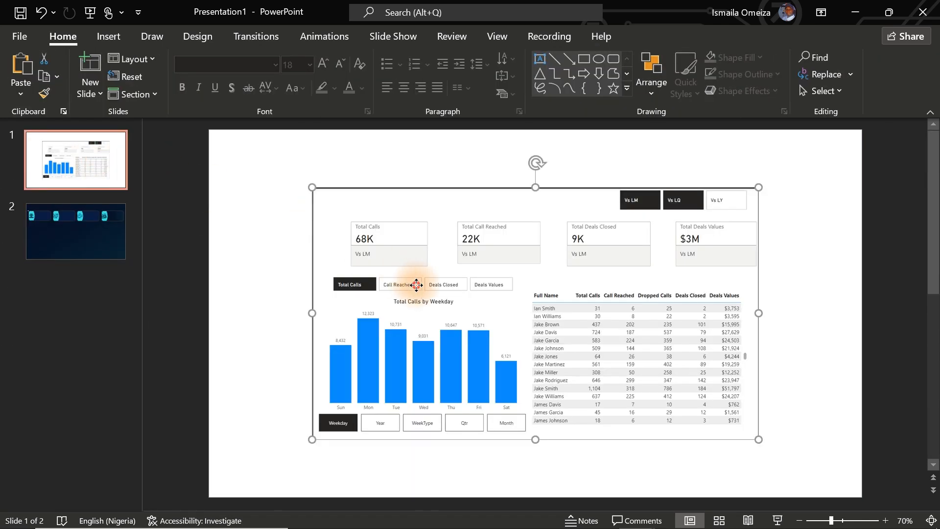
{"action": "key", "text": "ctrl+x"}
{"action": "left_click", "coordinate": [43, 220]}
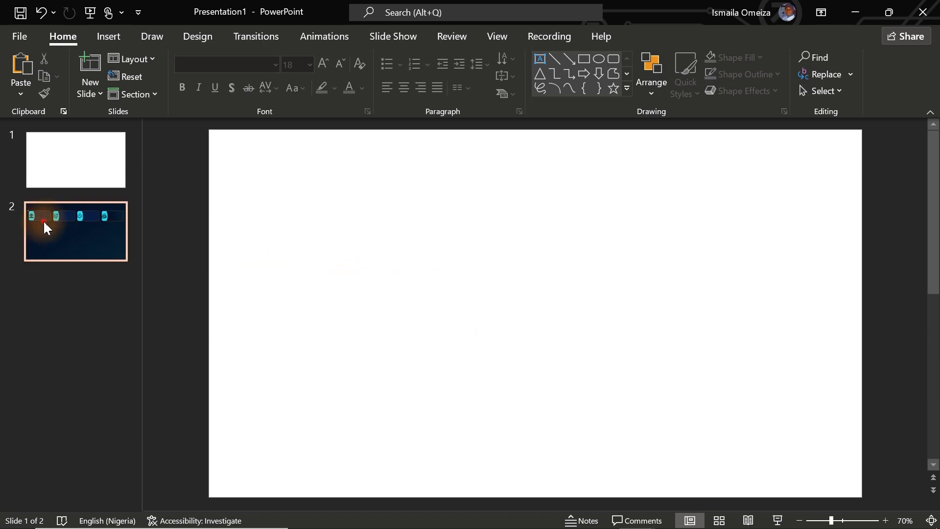
{"action": "key", "text": "ctrl+v"}
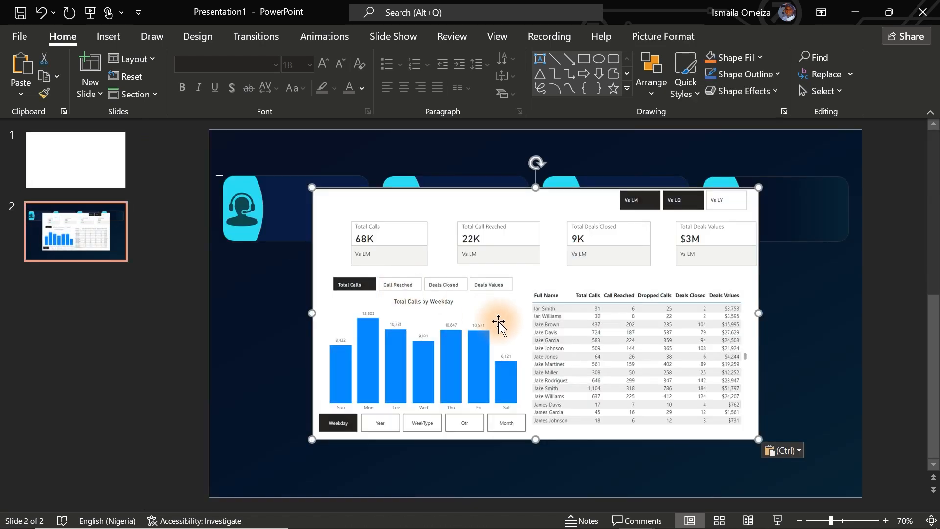
- Stretch the pasted dashboard screenshot to cover the whole slide and send it behind the four cards
{"action": "left_click_drag", "start_coordinate": [498, 319], "coordinate": [399, 267]}
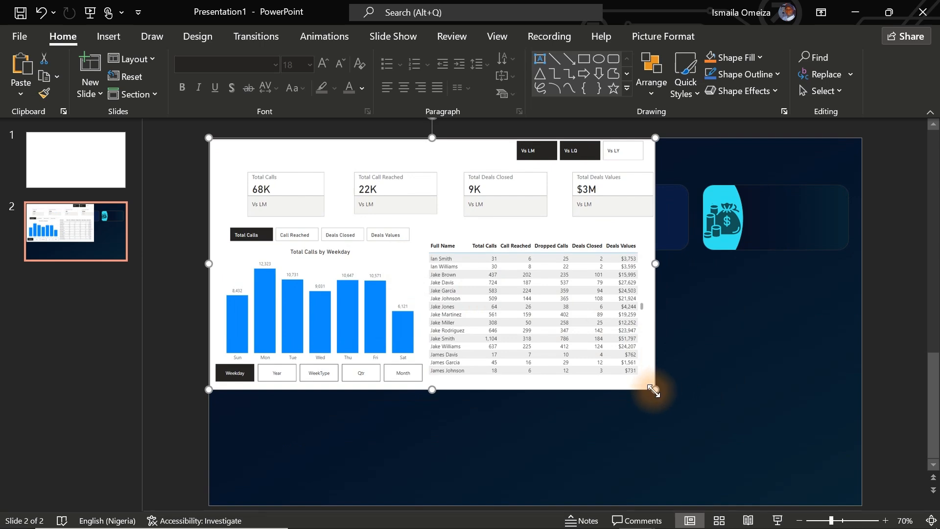
{"action": "left_click_drag", "start_coordinate": [655, 389], "coordinate": [862, 505]}
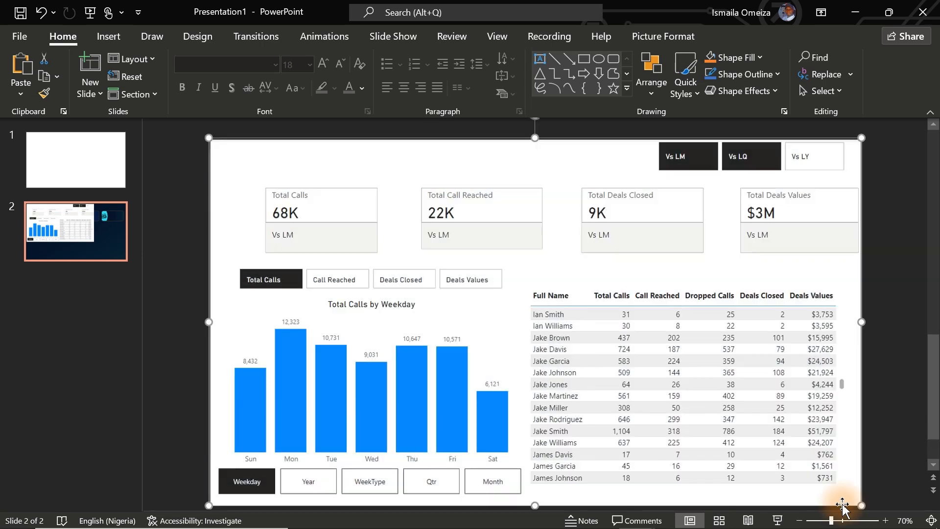
{"action": "right_click", "coordinate": [566, 329]}
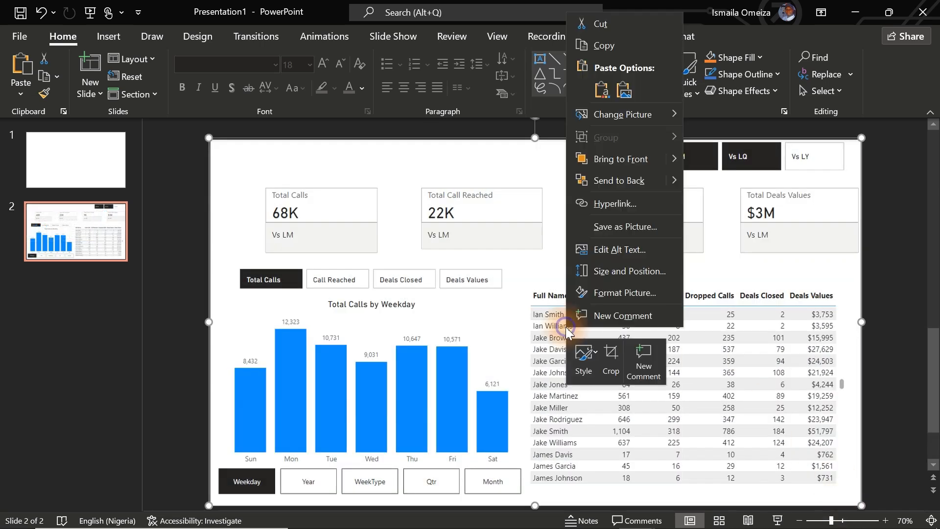
{"action": "left_click", "coordinate": [611, 182]}
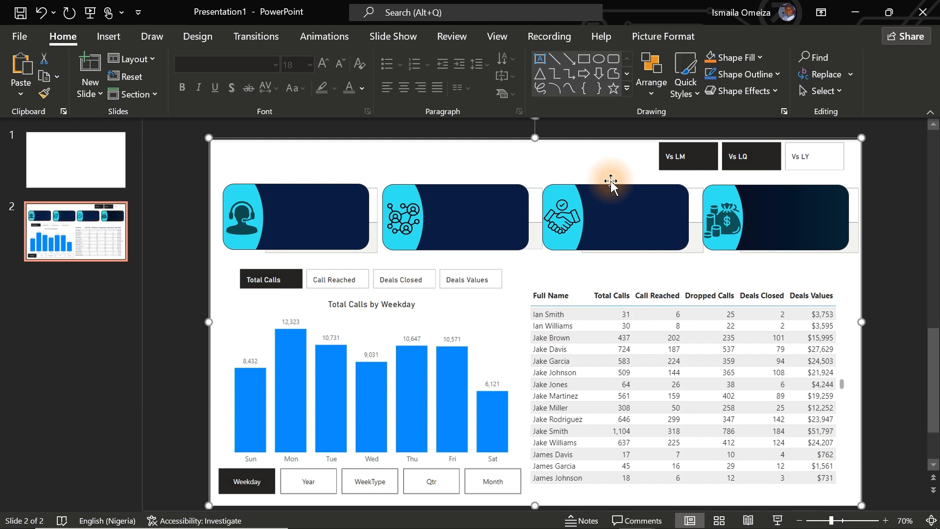
{"action": "left_click", "coordinate": [514, 235]}
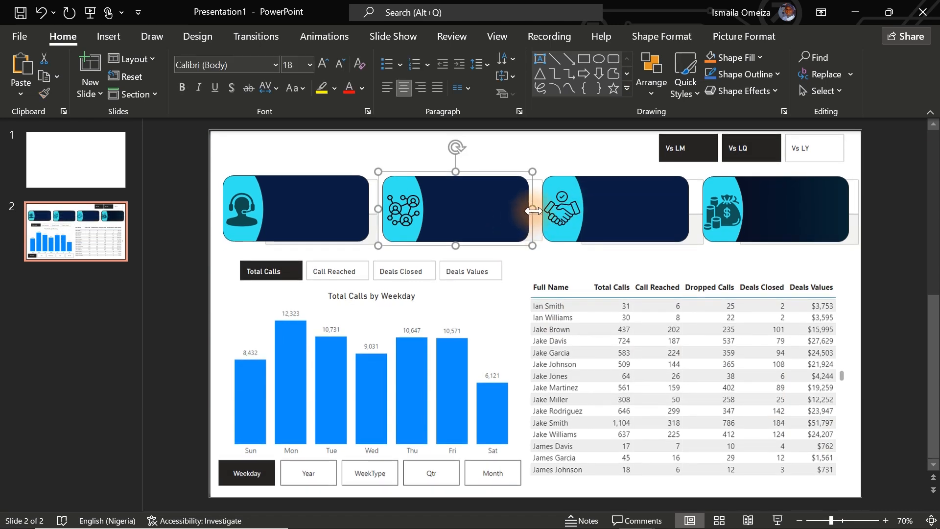
{"action": "left_click", "coordinate": [359, 207]}
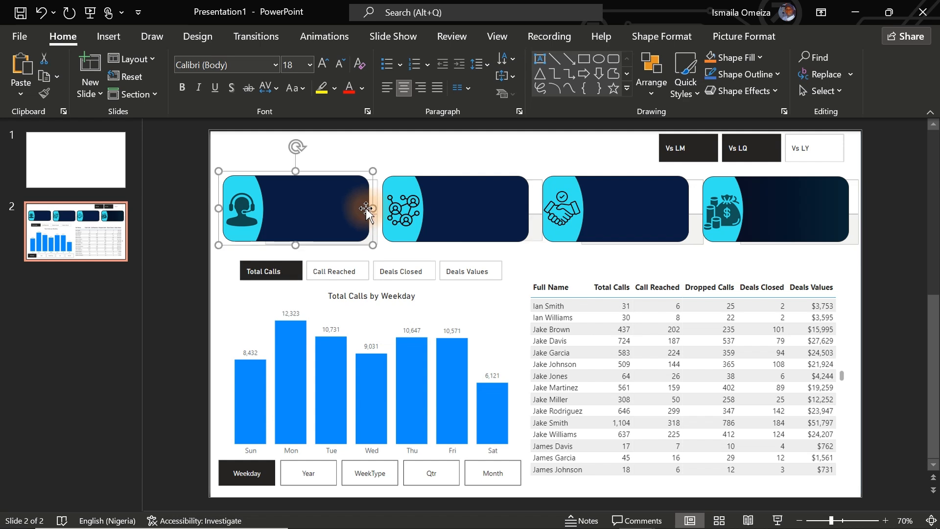
{"action": "key", "text": "Right"}
{"action": "key", "text": "Right"}
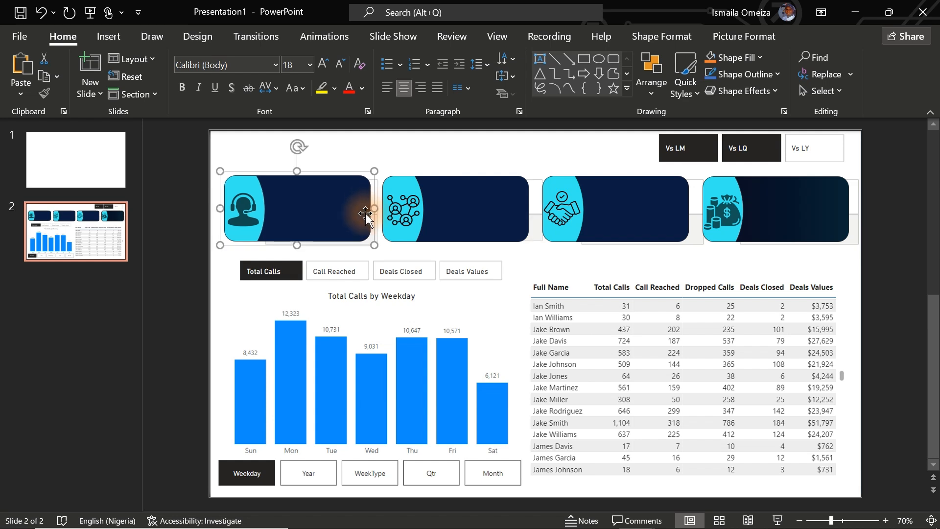
{"action": "key", "text": "ctrl+z"}
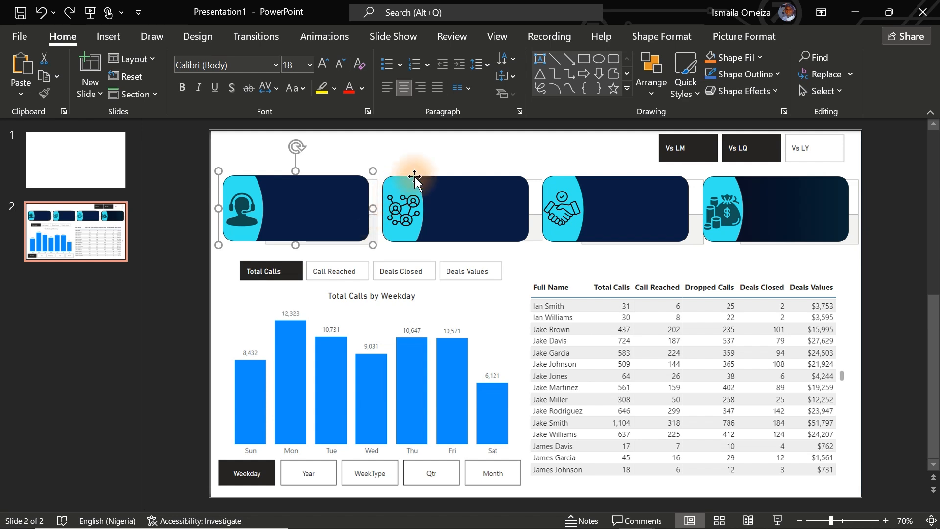
{"action": "left_click", "coordinate": [476, 138]}
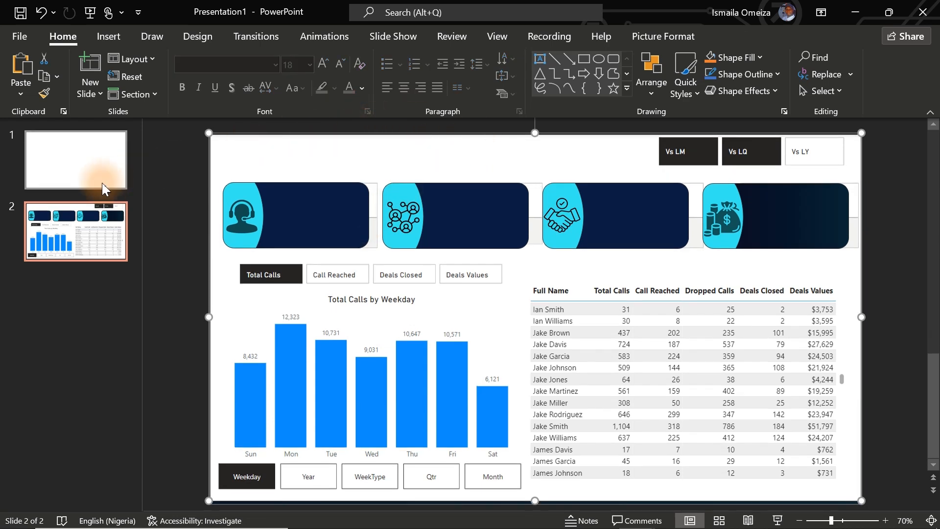
- Draw a rectangle about 15.63 cm wide and 12.12 cm high below the cards, covering the bar chart area of the screenshot
{"action": "left_click", "coordinate": [583, 58]}
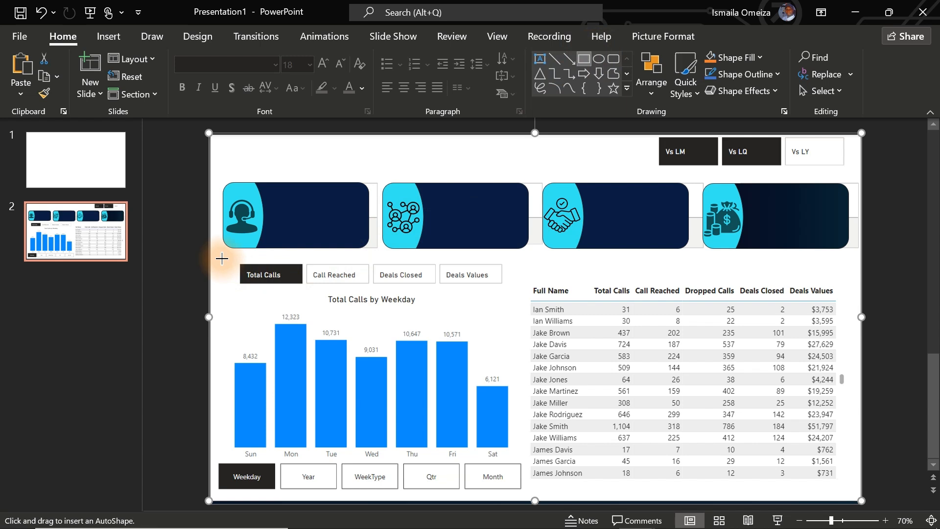
{"action": "left_click_drag", "start_coordinate": [222, 259], "coordinate": [524, 493]}
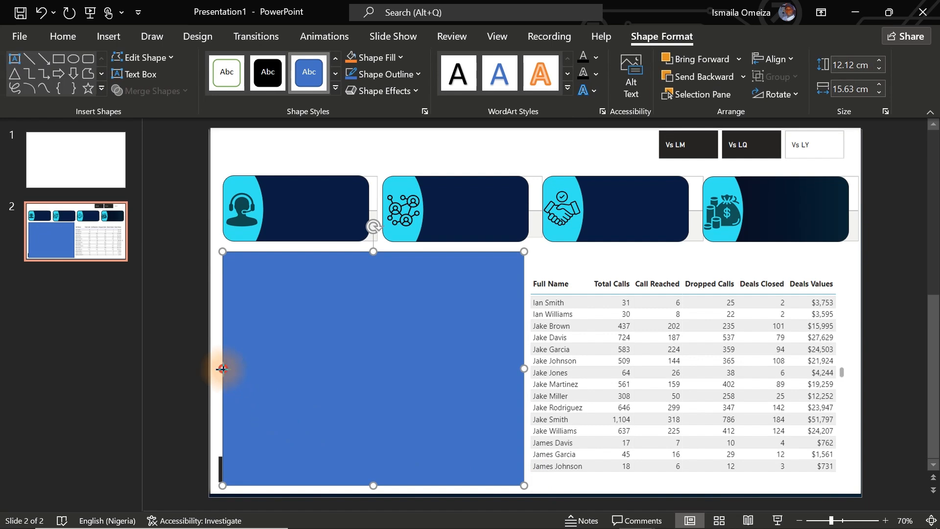
{"action": "left_click_drag", "start_coordinate": [222, 368], "coordinate": [221, 369]}
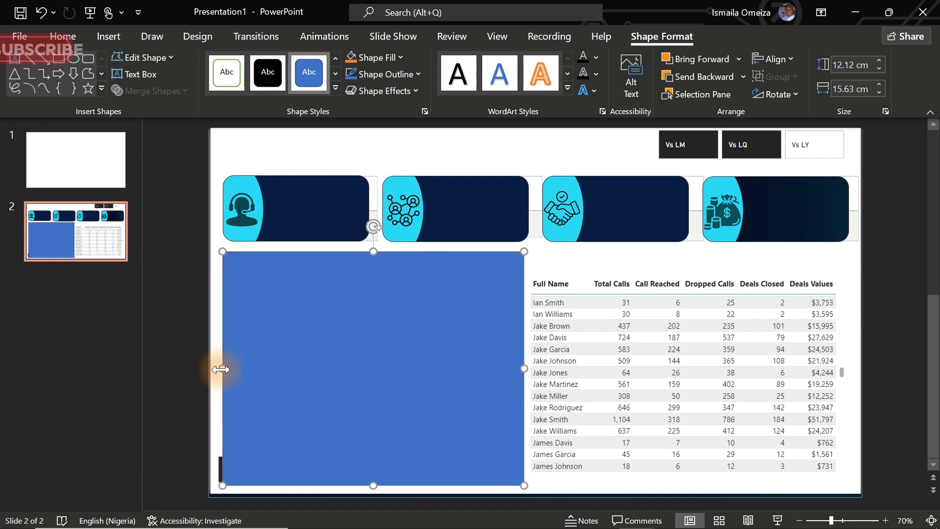
- Duplicate the rectangle, place the copy over the table area, and widen it to about 16.48 cm to meet the last card's outer edge
{"action": "key", "text": "ctrl+d"}
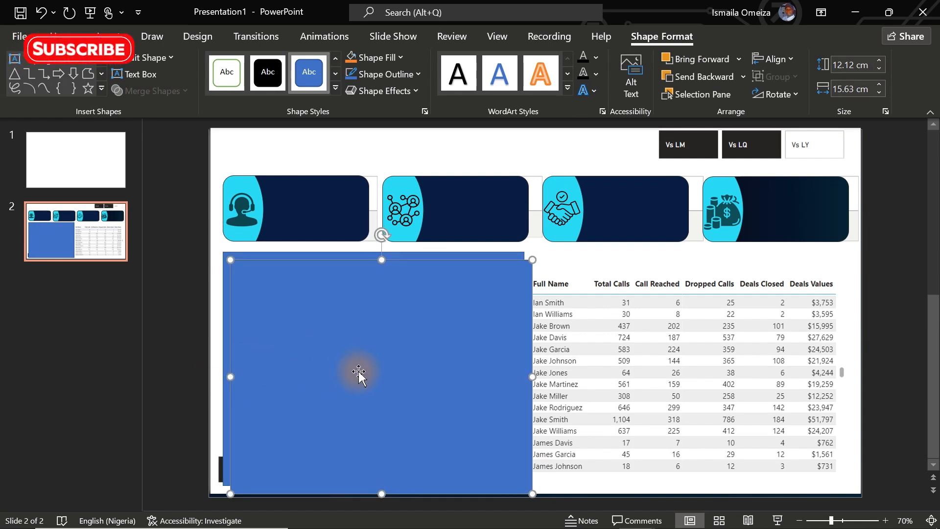
{"action": "left_click_drag", "start_coordinate": [367, 374], "coordinate": [667, 361]}
{"action": "left_click_drag", "start_coordinate": [832, 367], "coordinate": [849, 368]}
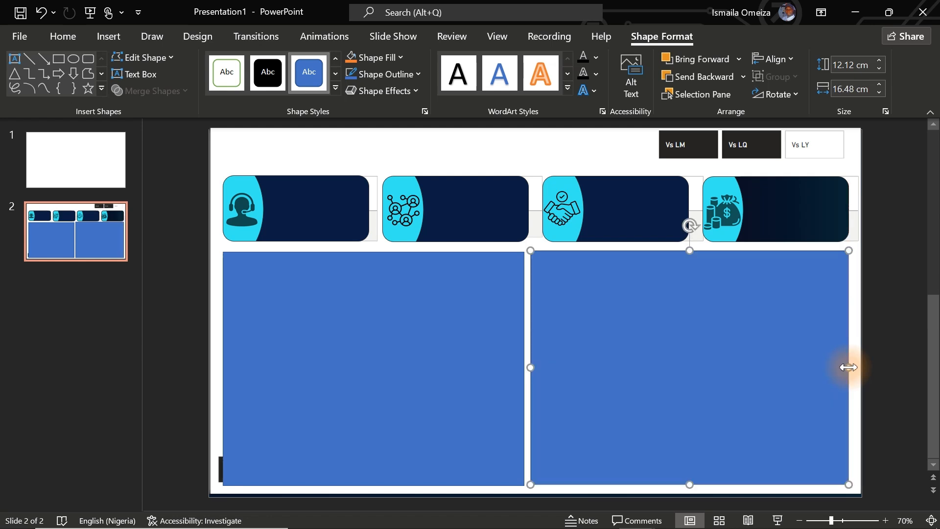
- Delete the dashboard screenshot behind the cards and rectangles
{"action": "left_click", "coordinate": [535, 146]}
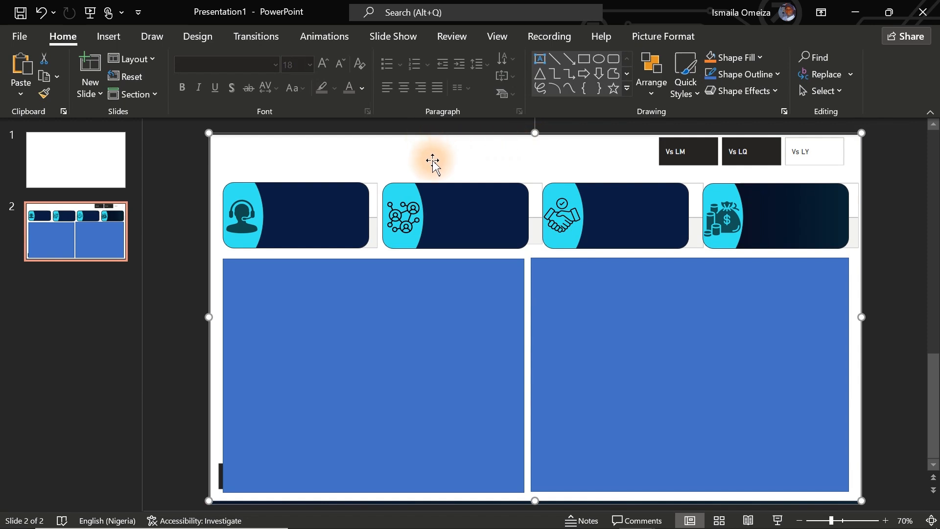
{"action": "key", "text": "Delete"}
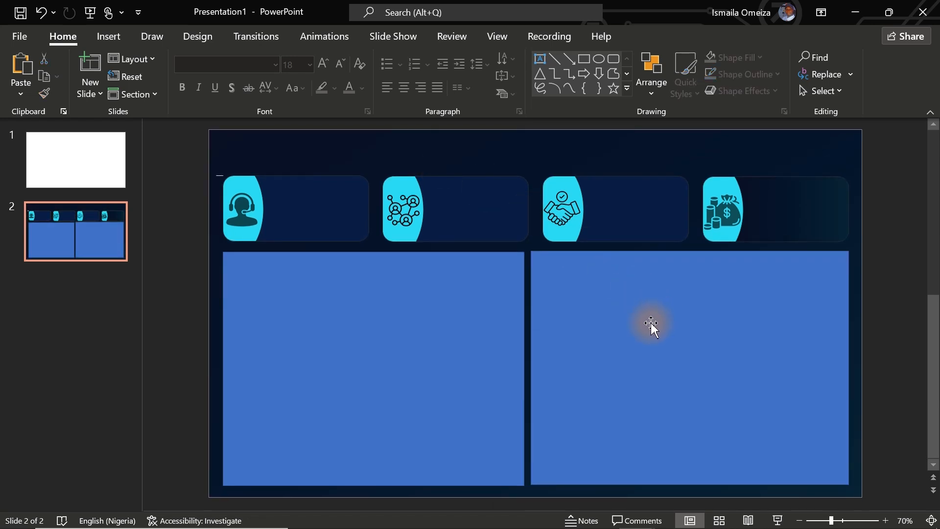
- Apply a gradient fill to the rectangle below the first two cards
{"action": "left_click", "coordinate": [394, 328]}
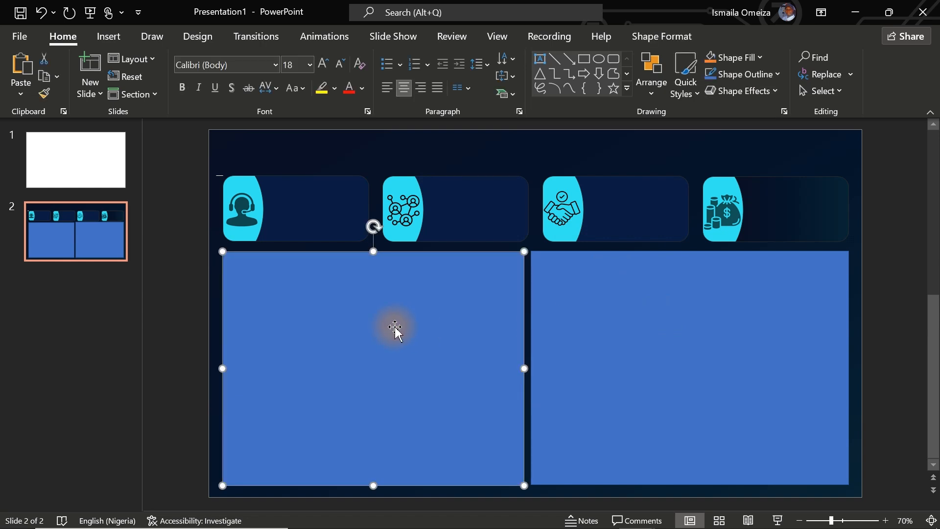
{"action": "right_click", "coordinate": [395, 327]}
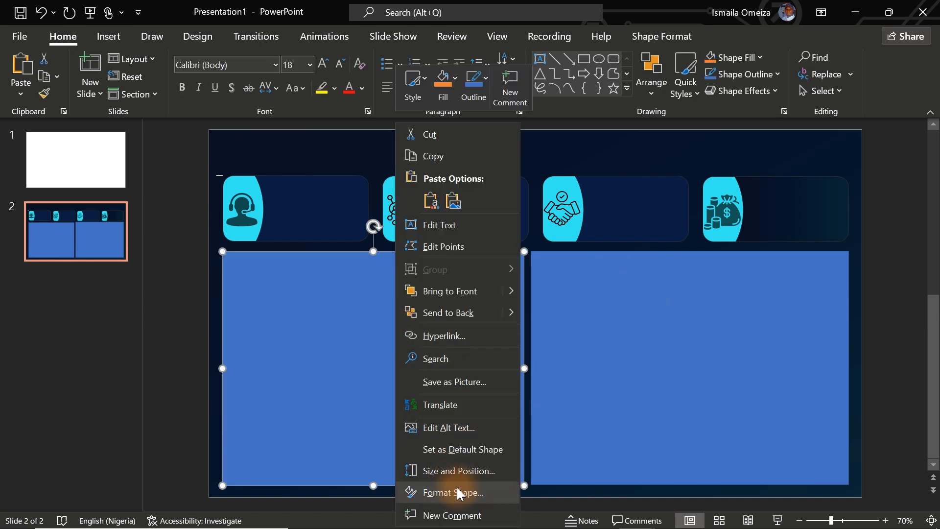
{"action": "left_click", "coordinate": [453, 492]}
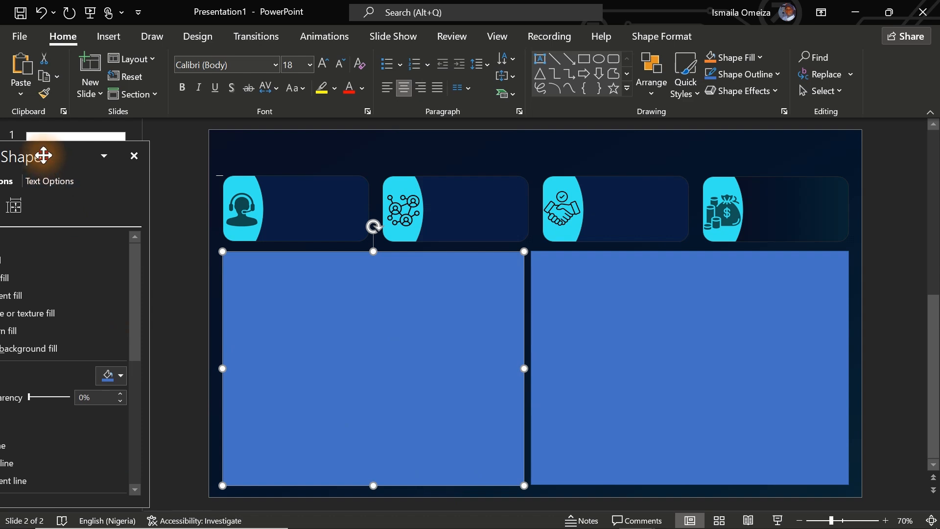
{"action": "left_click", "coordinate": [43, 275]}
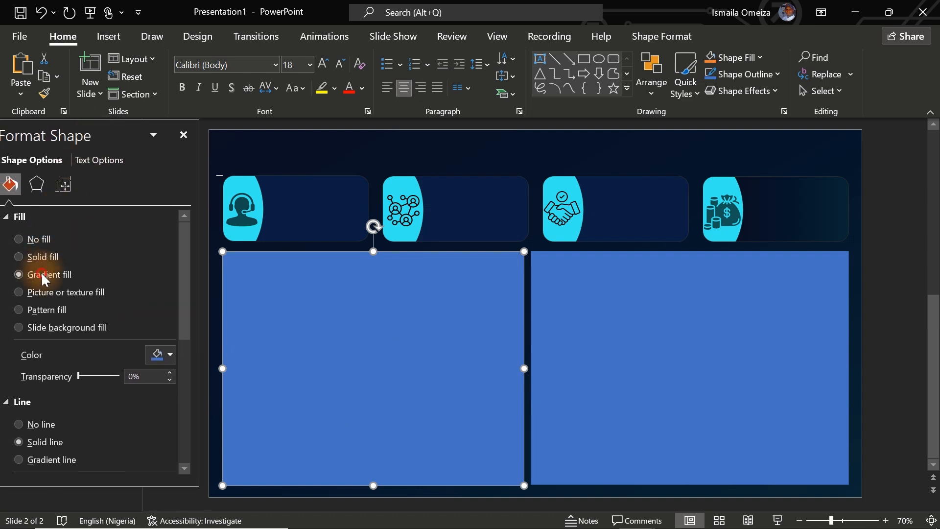
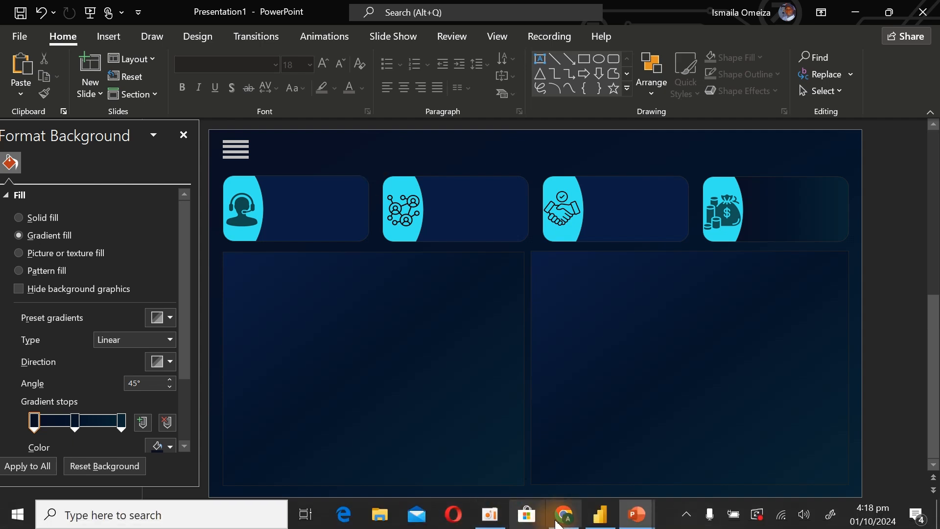
- Check the call center report page in Power BI Desktop and return to Presentation1 in PowerPoint
{"action": "left_click", "coordinate": [596, 521]}
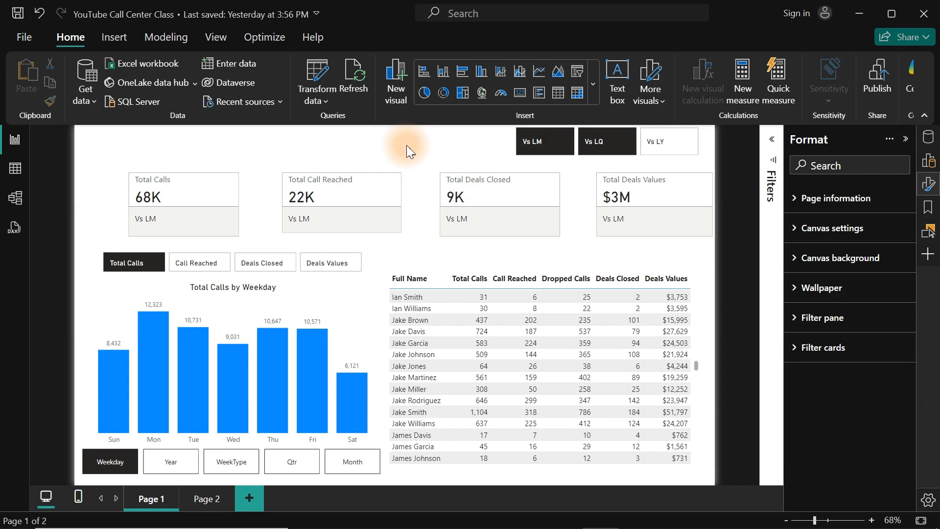
{"action": "mouse_move", "coordinate": [636, 518]}
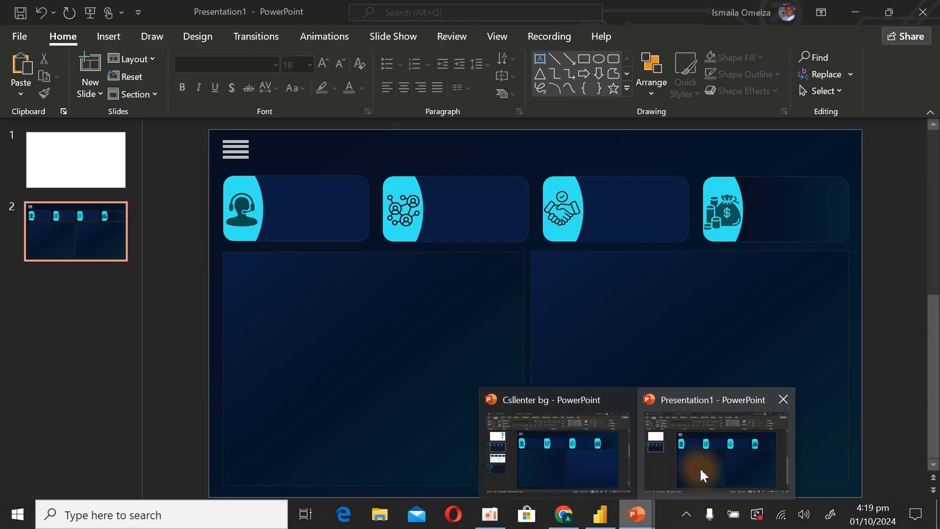
{"action": "left_click", "coordinate": [700, 467]}
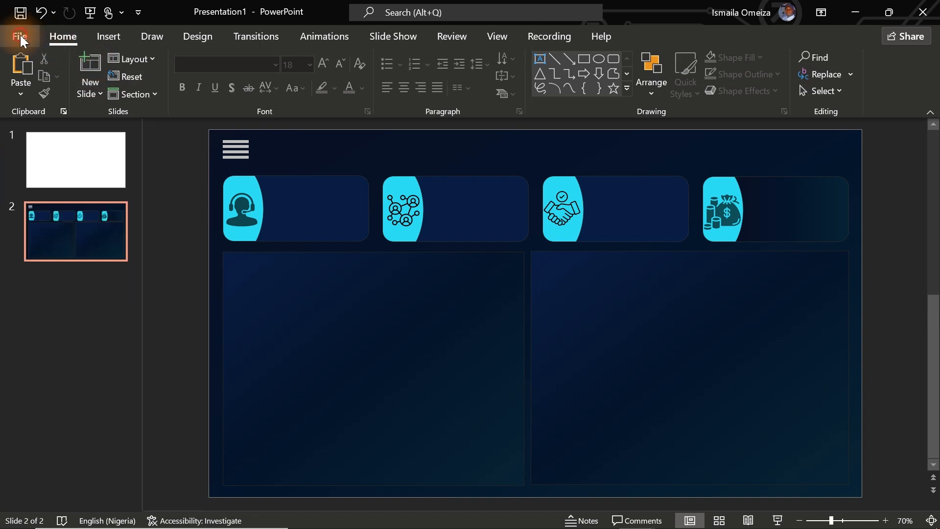
- Try to export the slides as PNG image files, and dismiss the save dialog
{"action": "left_click", "coordinate": [19, 34]}
{"action": "left_click", "coordinate": [75, 357]}
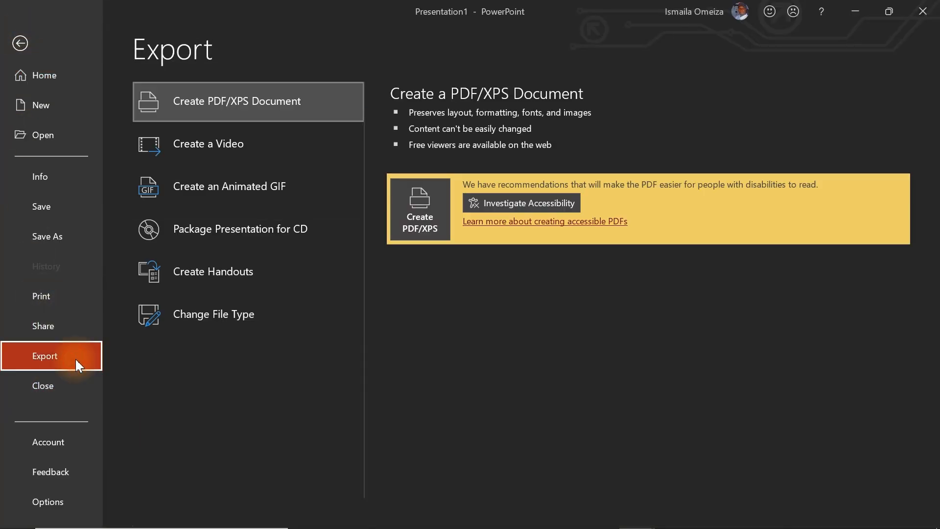
{"action": "left_click", "coordinate": [233, 314]}
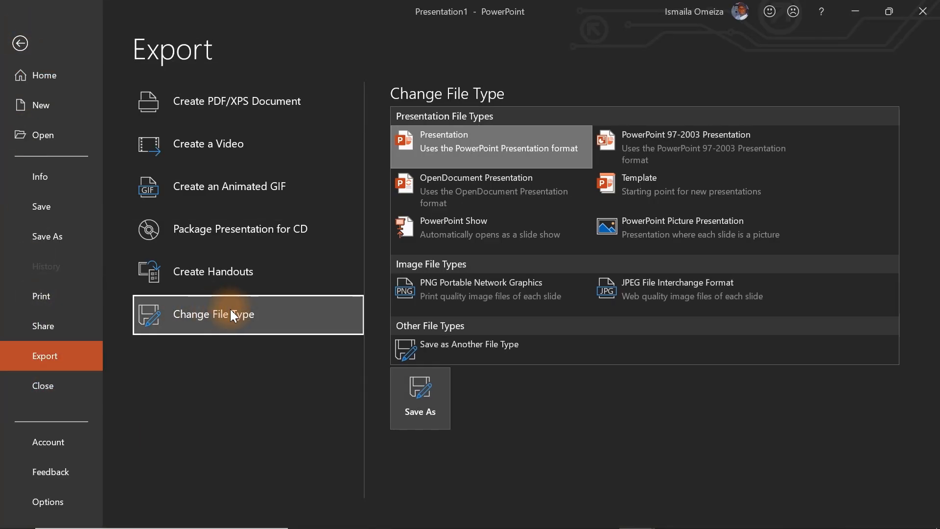
{"action": "left_click", "coordinate": [470, 306]}
{"action": "left_click", "coordinate": [676, 300]}
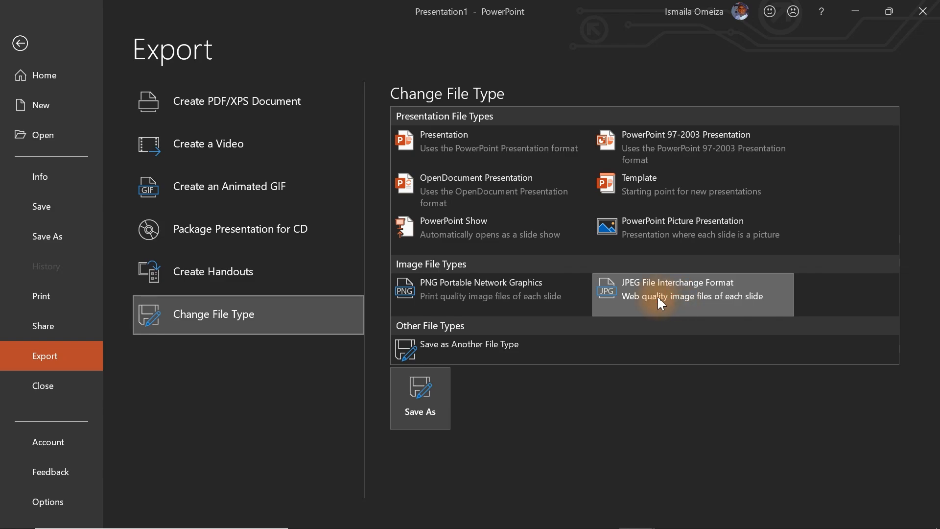
{"action": "key", "text": "Escape"}
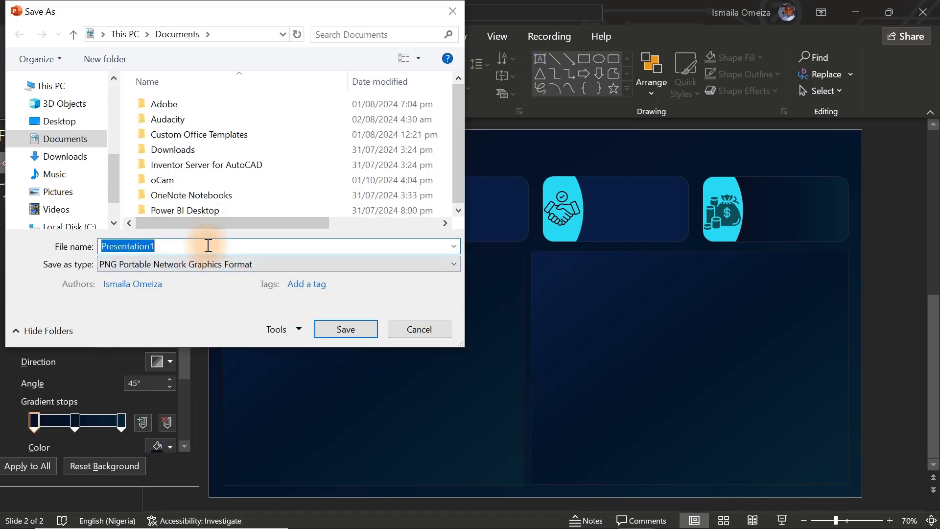
{"action": "left_click", "coordinate": [409, 327]}
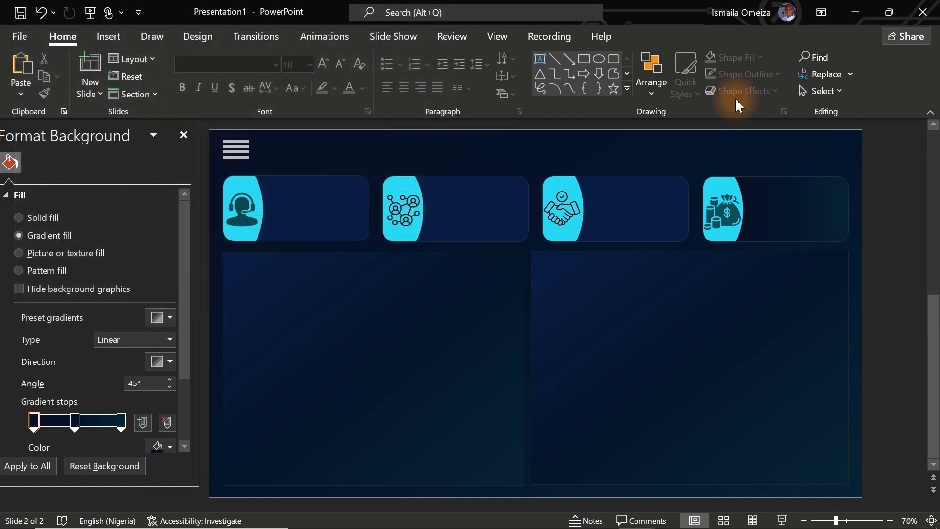
- Switch to the Power BI report and set BG1.png as the page's canvas background image at 0% transparency
{"action": "left_click", "coordinate": [856, 13]}
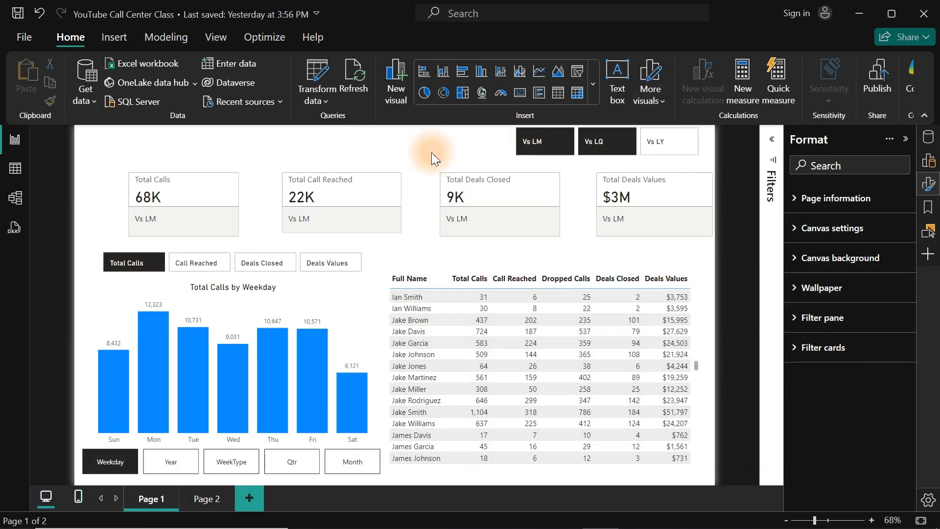
{"action": "left_click", "coordinate": [796, 267]}
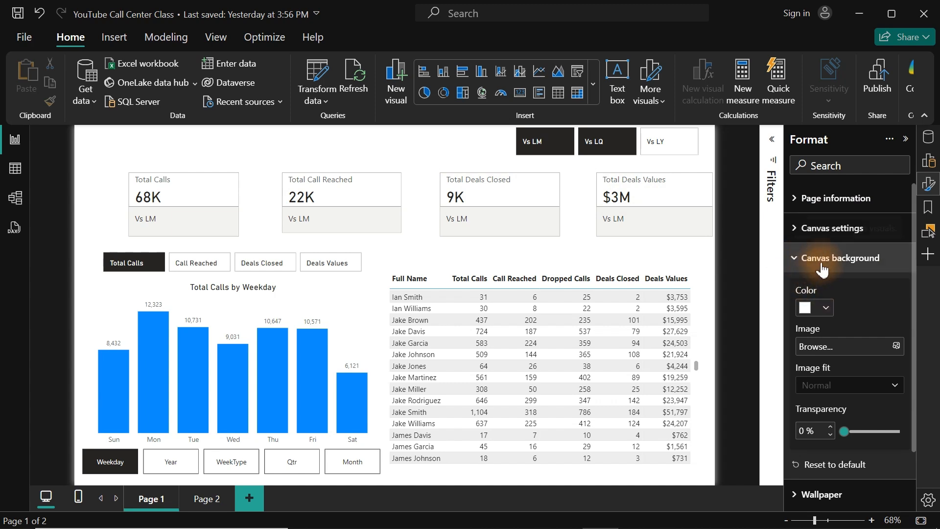
{"action": "left_click", "coordinate": [890, 352]}
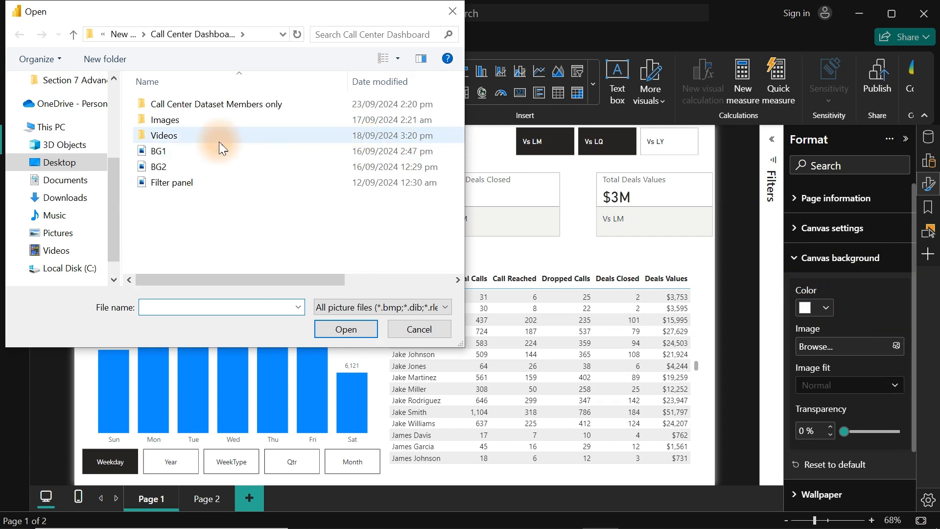
{"action": "left_click", "coordinate": [174, 156]}
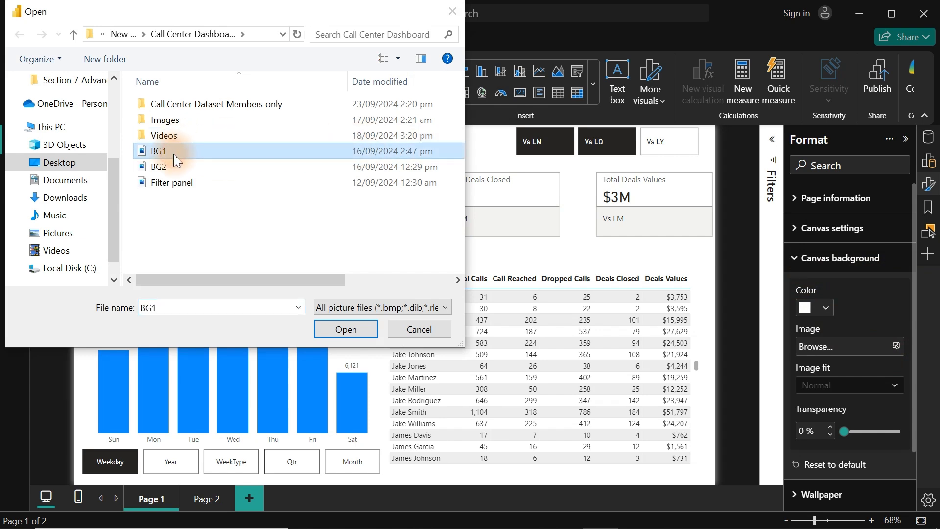
{"action": "double_click", "coordinate": [173, 154]}
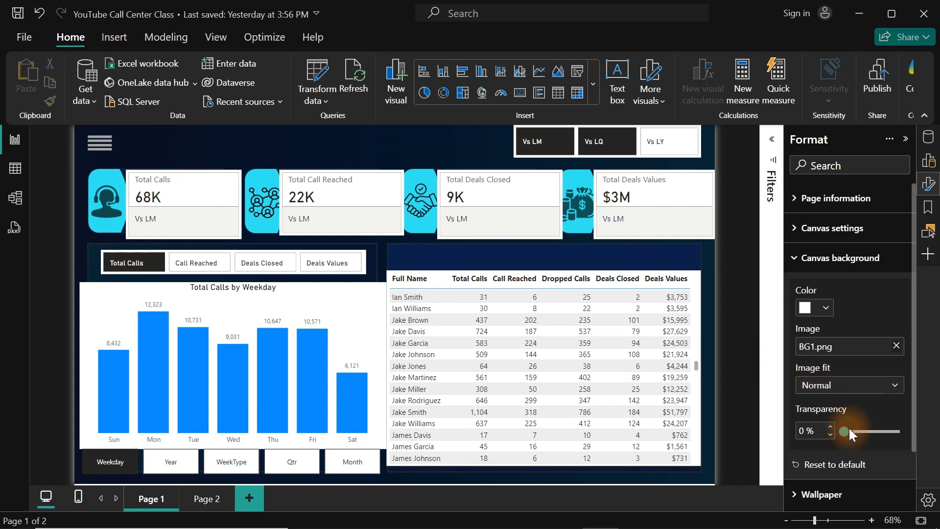
{"action": "mouse_move", "coordinate": [850, 429]}
{"action": "left_mouse_down"}
{"action": "mouse_move", "coordinate": [907, 430]}
{"action": "mouse_move", "coordinate": [838, 432]}
{"action": "left_mouse_up"}
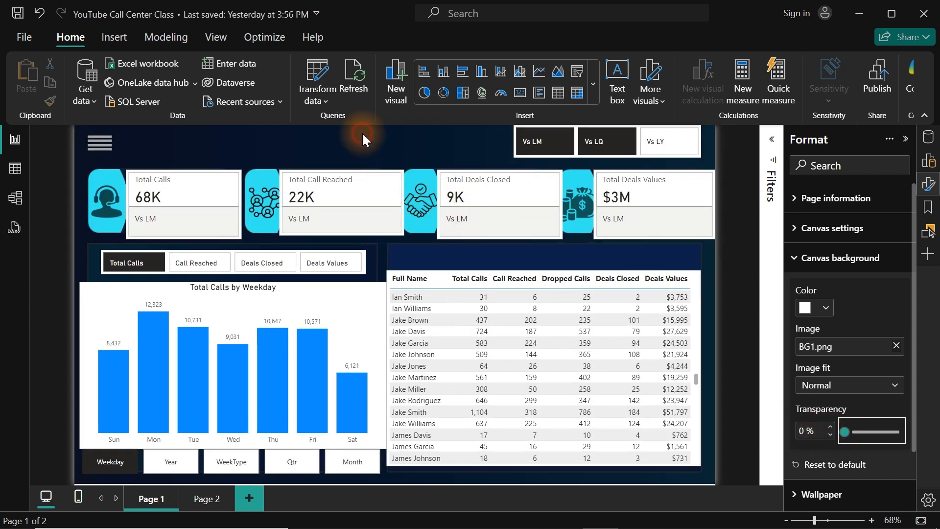
{"action": "left_click", "coordinate": [363, 133]}
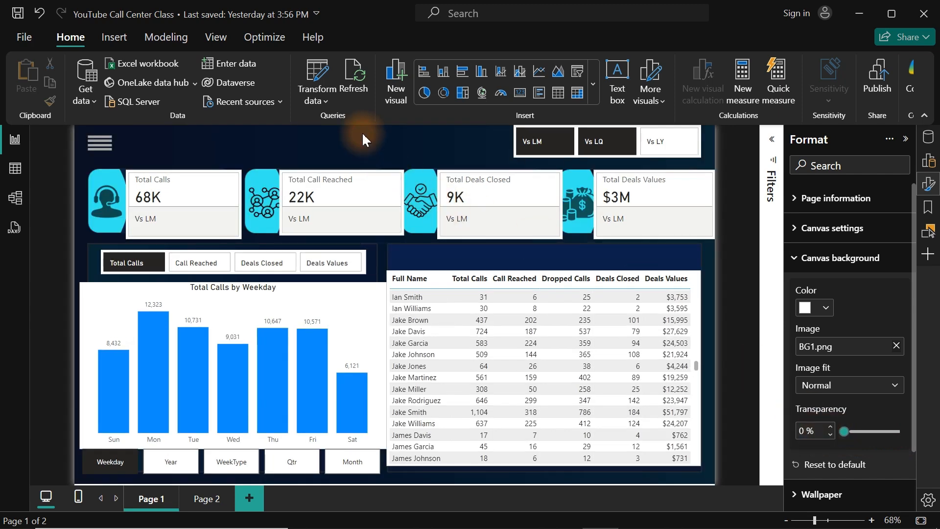
- Turn off the background and border in the Total Calls card's card settings
{"action": "left_click", "coordinate": [222, 171]}
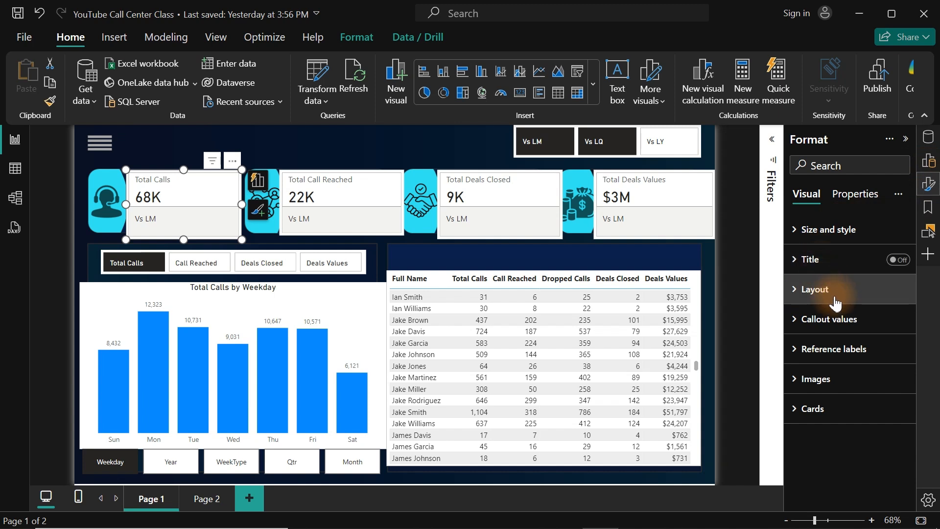
{"action": "left_click", "coordinate": [814, 407]}
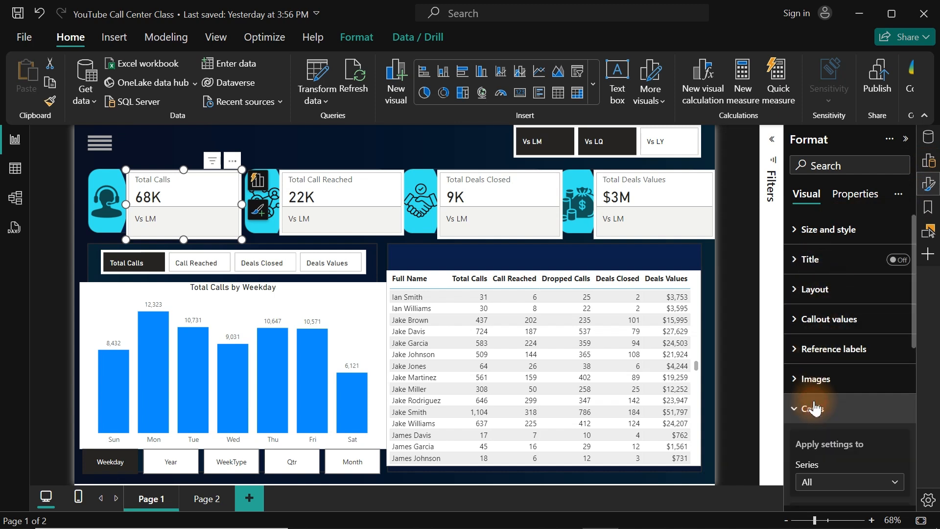
{"action": "left_click_drag", "start_coordinate": [912, 285], "coordinate": [919, 428]}
{"action": "left_click", "coordinate": [892, 363]}
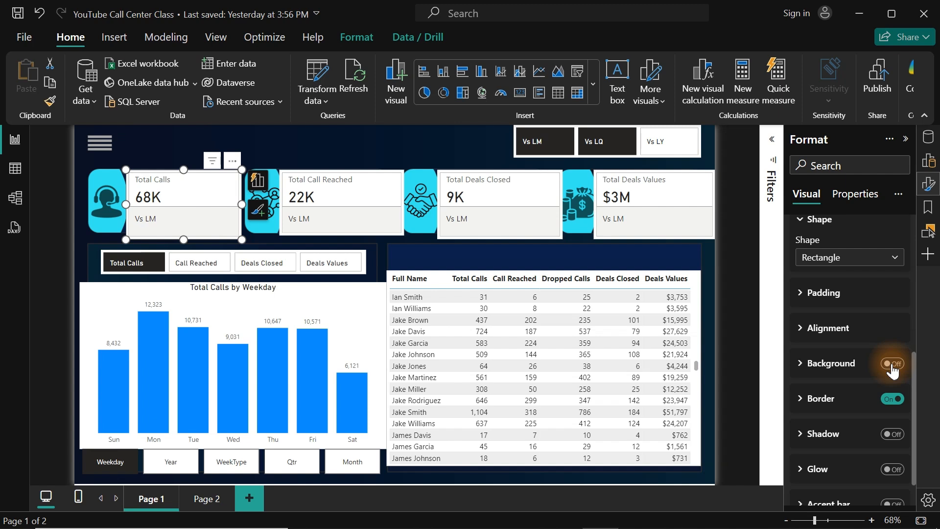
{"action": "left_click", "coordinate": [892, 399]}
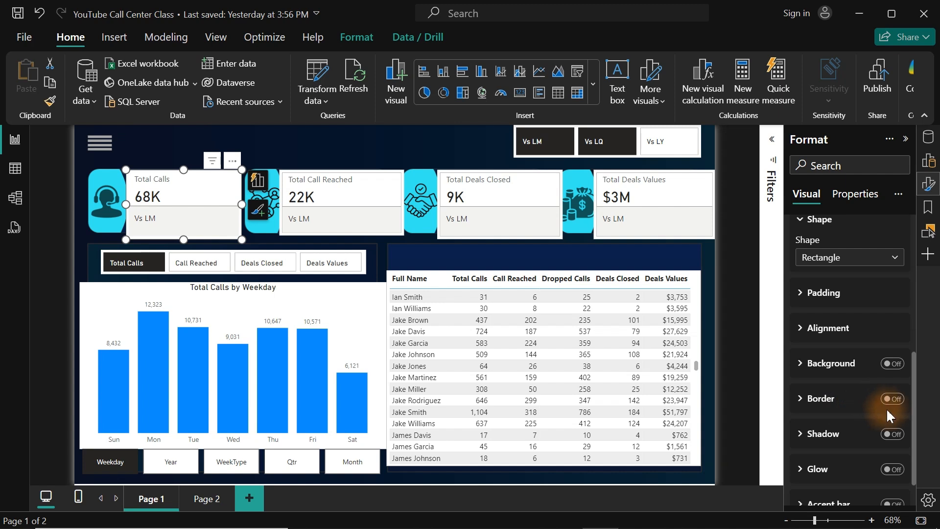
- Turn off the overall visual background of the Total Calls card
{"action": "left_click_drag", "start_coordinate": [912, 415], "coordinate": [905, 212]}
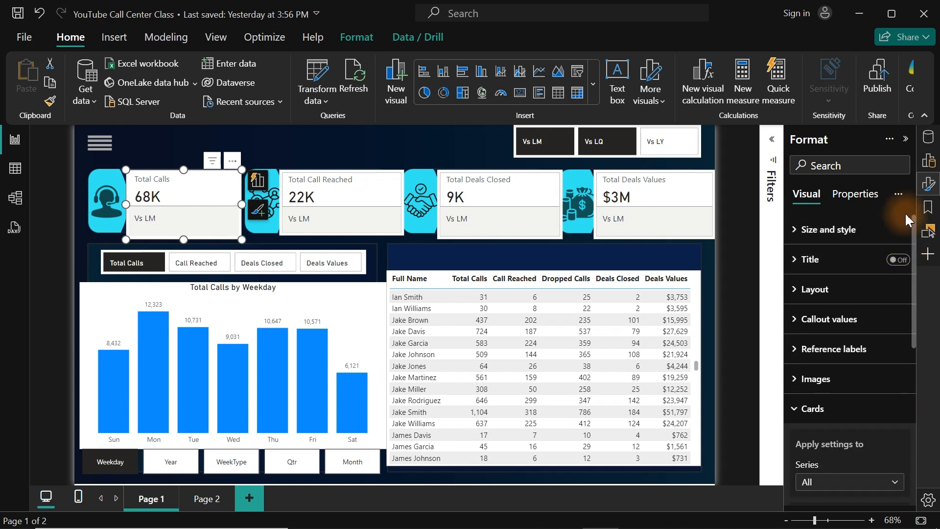
{"action": "left_click", "coordinate": [827, 237]}
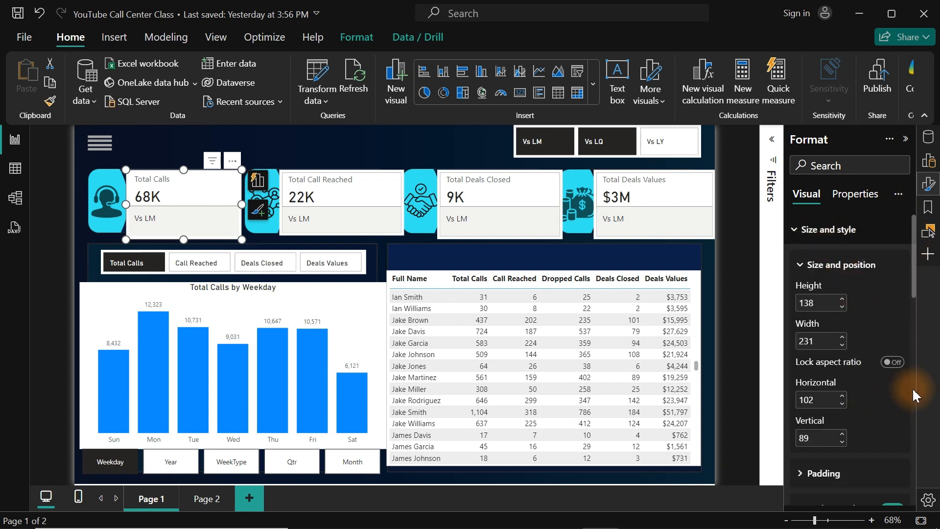
{"action": "left_click_drag", "start_coordinate": [917, 282], "coordinate": [915, 318]}
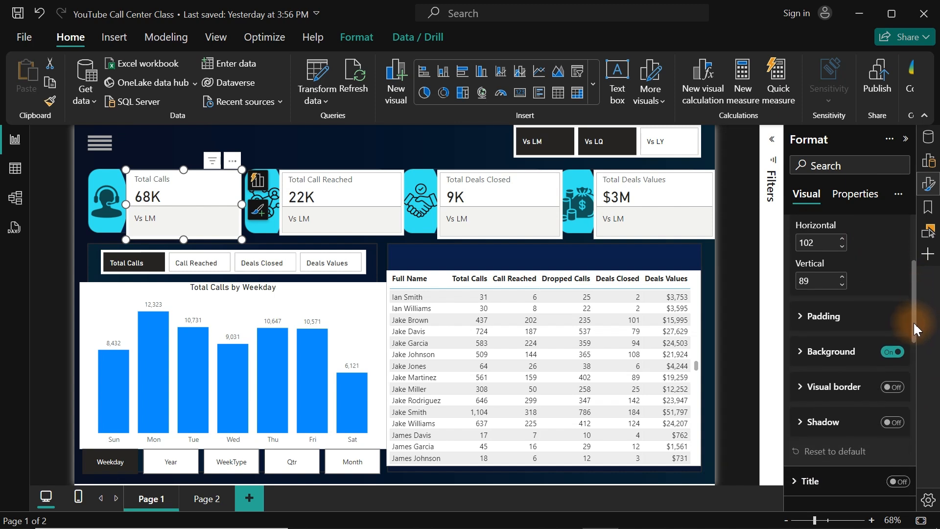
{"action": "left_click", "coordinate": [893, 353]}
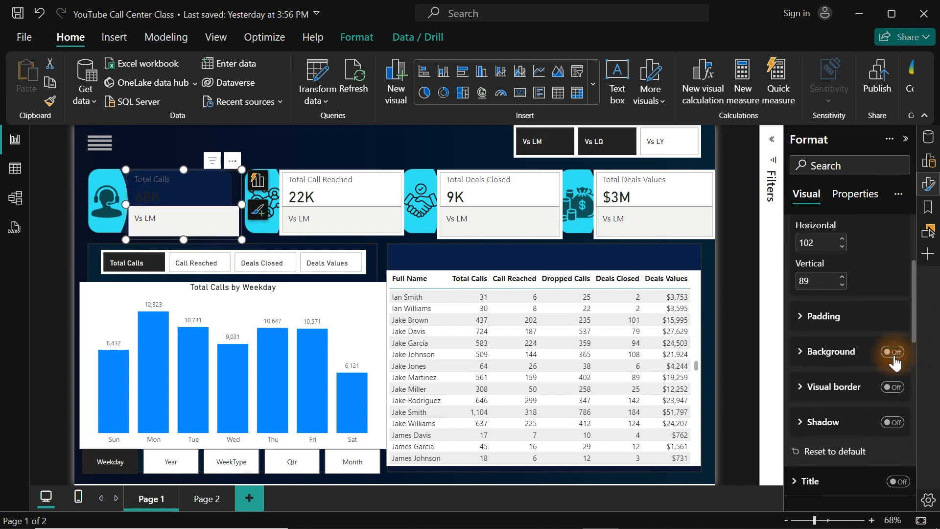
{"action": "left_click_drag", "start_coordinate": [911, 310], "coordinate": [911, 224]}
{"action": "left_click", "coordinate": [830, 237]}
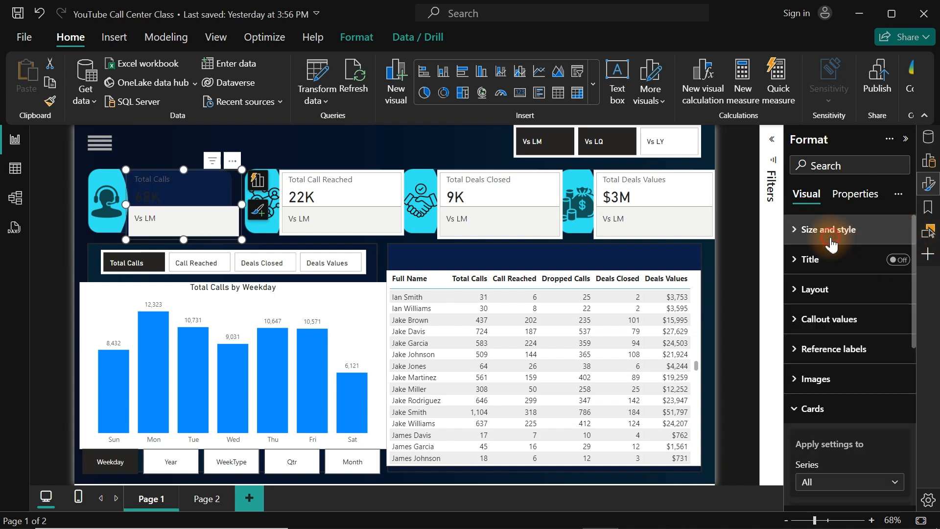
- Set the callout value colour of the Total Calls card to light grey
{"action": "left_click", "coordinate": [822, 323]}
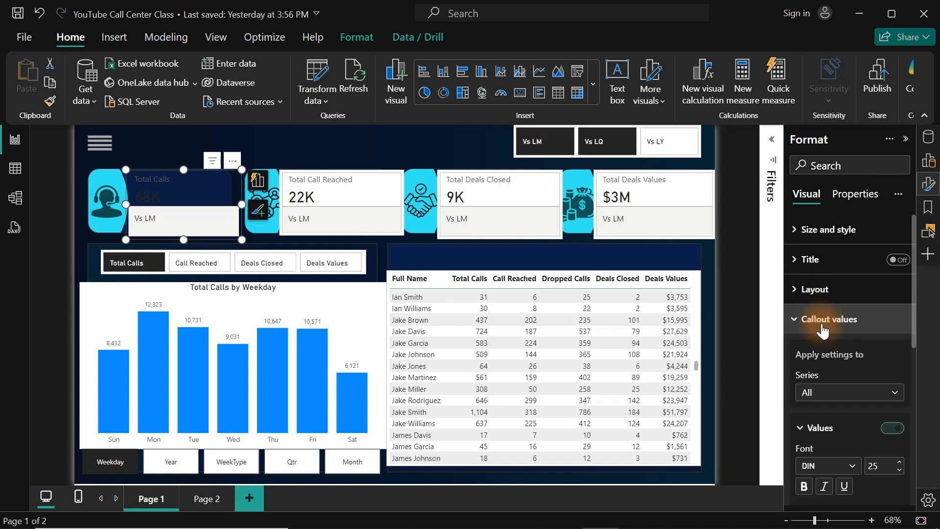
{"action": "left_click_drag", "start_coordinate": [913, 273], "coordinate": [912, 322]}
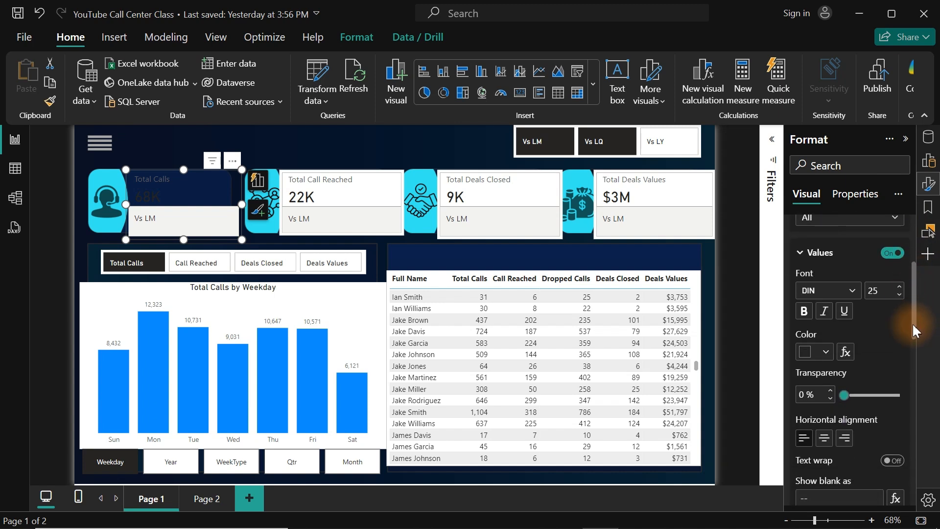
{"action": "left_click", "coordinate": [827, 357]}
{"action": "left_click", "coordinate": [719, 172]}
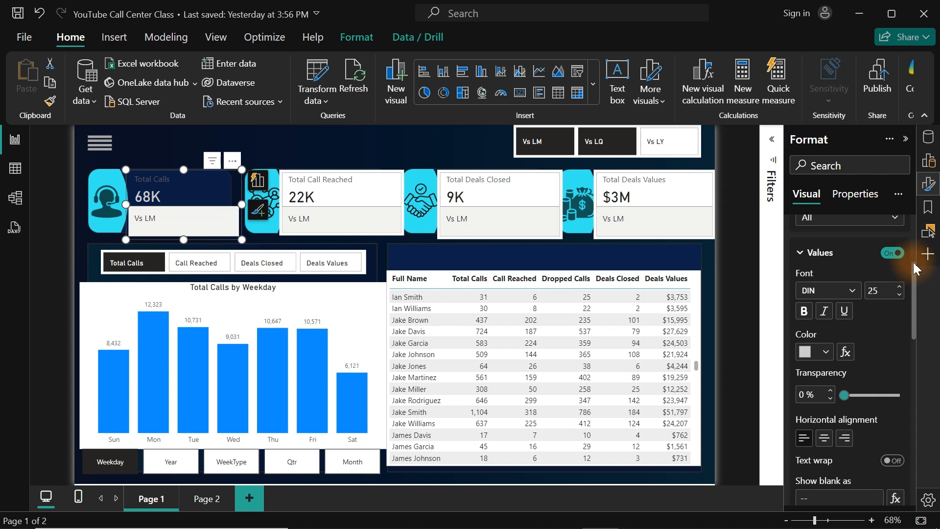
{"action": "scroll", "coordinate": [914, 264], "scroll_direction": "up", "scroll_amount": 3}
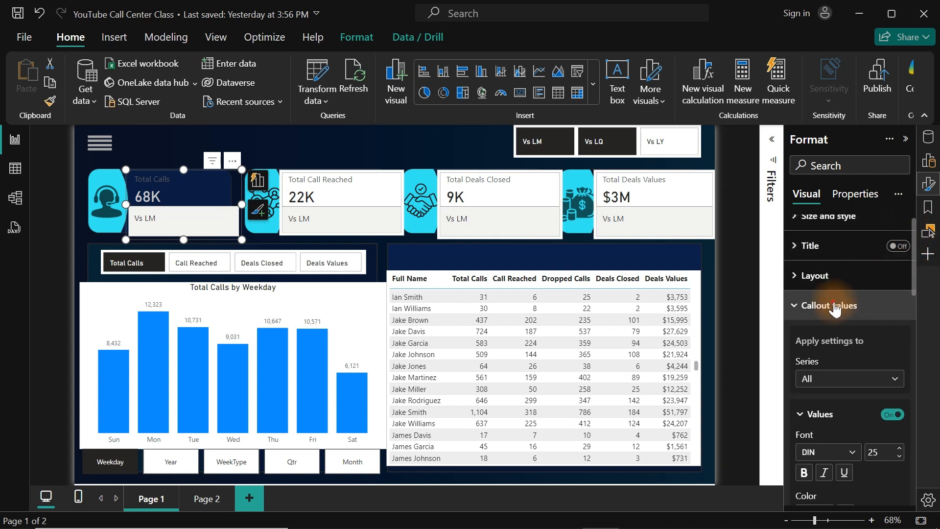
{"action": "left_click", "coordinate": [835, 308]}
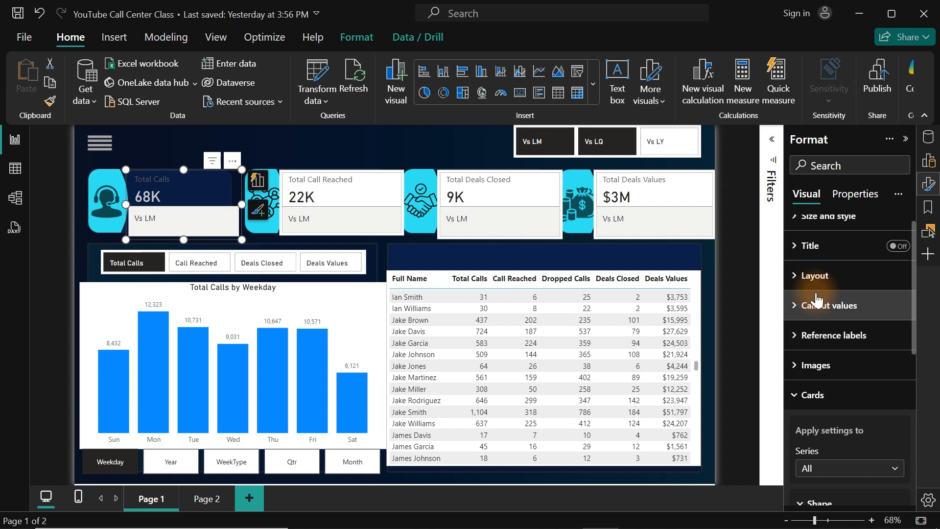
- Set the reference label title colour of the Total Calls card to light grey
{"action": "left_click", "coordinate": [805, 343]}
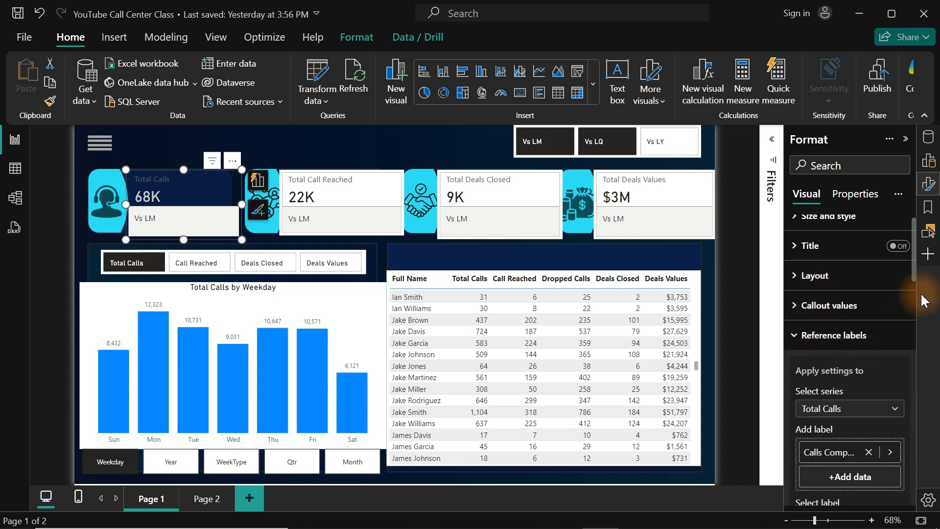
{"action": "scroll", "coordinate": [914, 318], "scroll_direction": "down", "scroll_amount": 5}
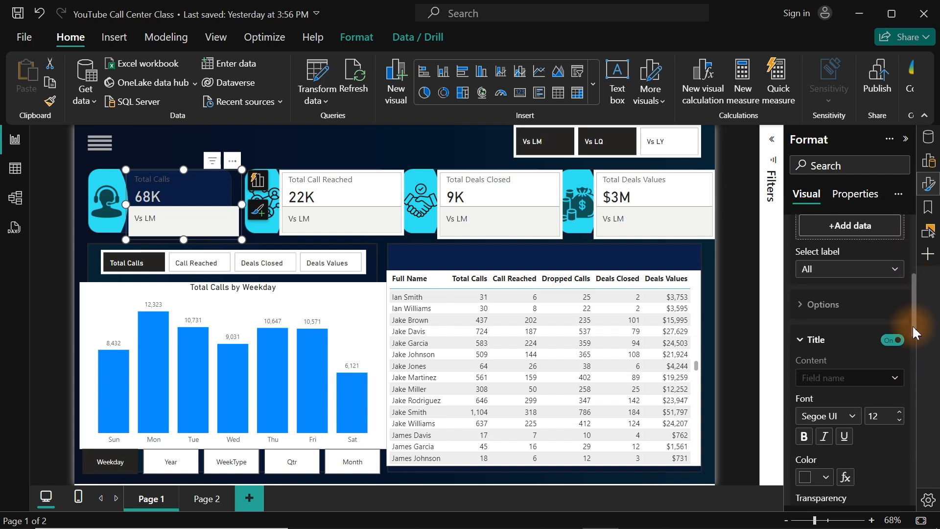
{"action": "scroll", "coordinate": [913, 333], "scroll_direction": "down", "scroll_amount": 3}
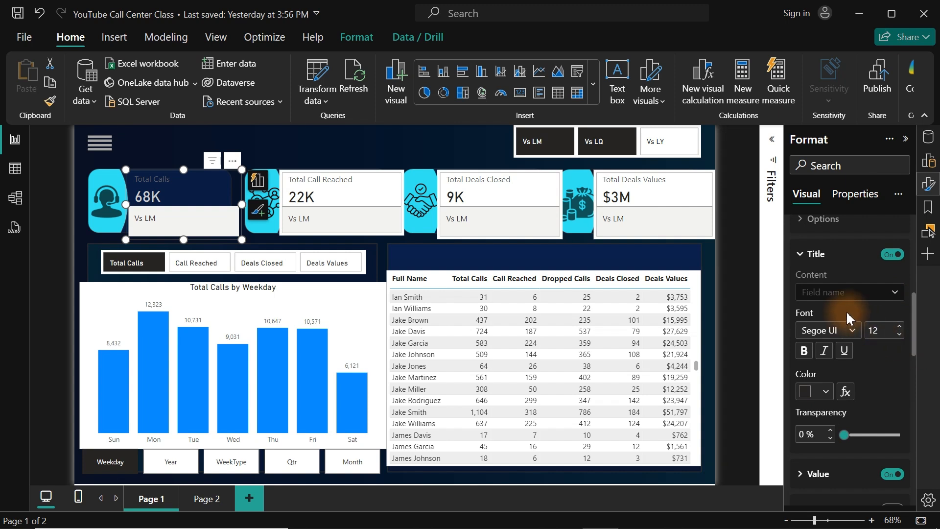
{"action": "left_click", "coordinate": [826, 391]}
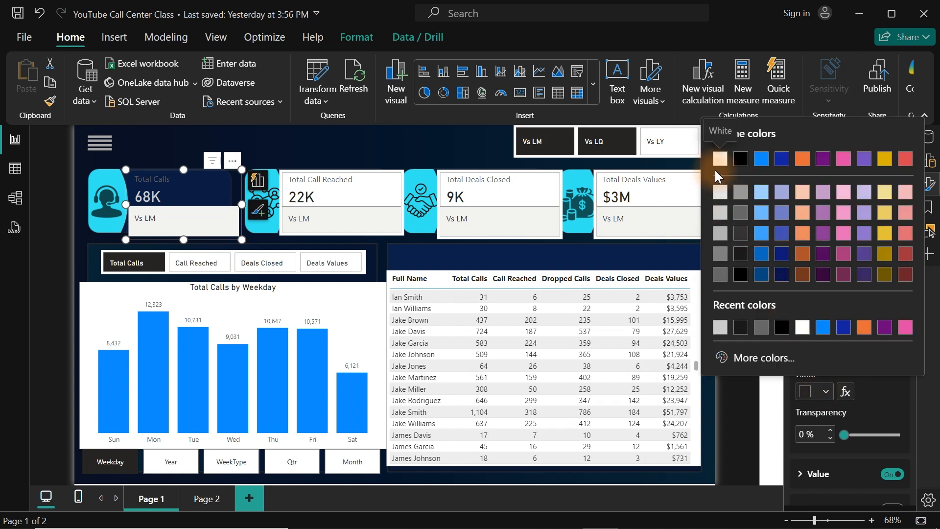
{"action": "left_click", "coordinate": [718, 216]}
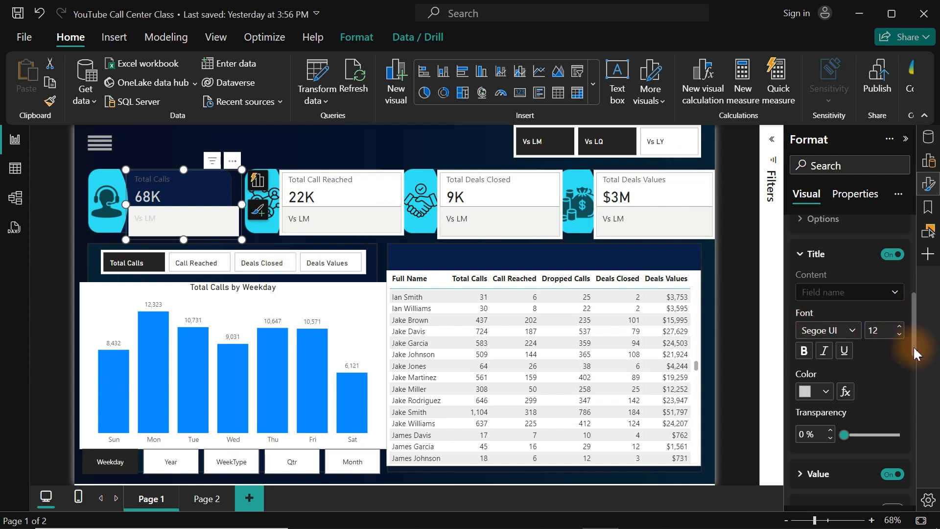
- Turn off the reference label background of the Total Calls card and set the reference label value colour to light grey
{"action": "scroll", "coordinate": [901, 363], "scroll_direction": "down", "scroll_amount": 5}
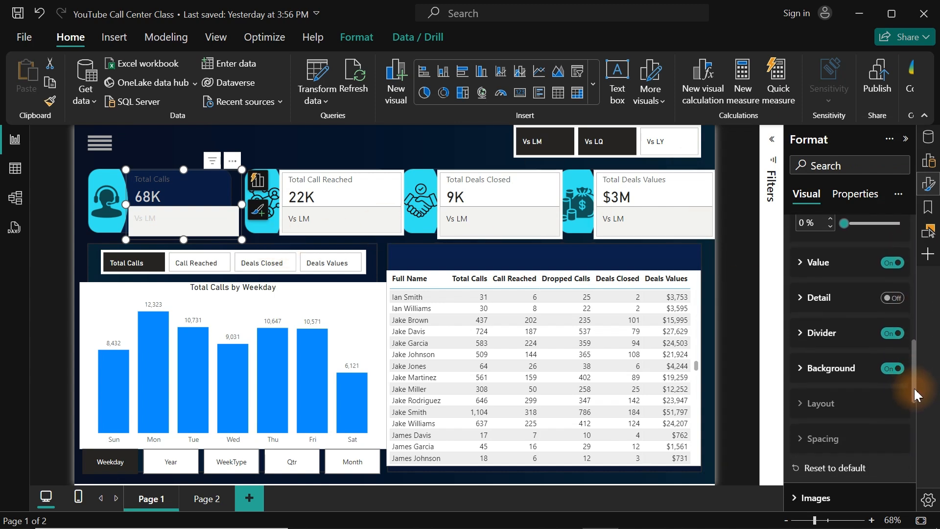
{"action": "left_click", "coordinate": [893, 370]}
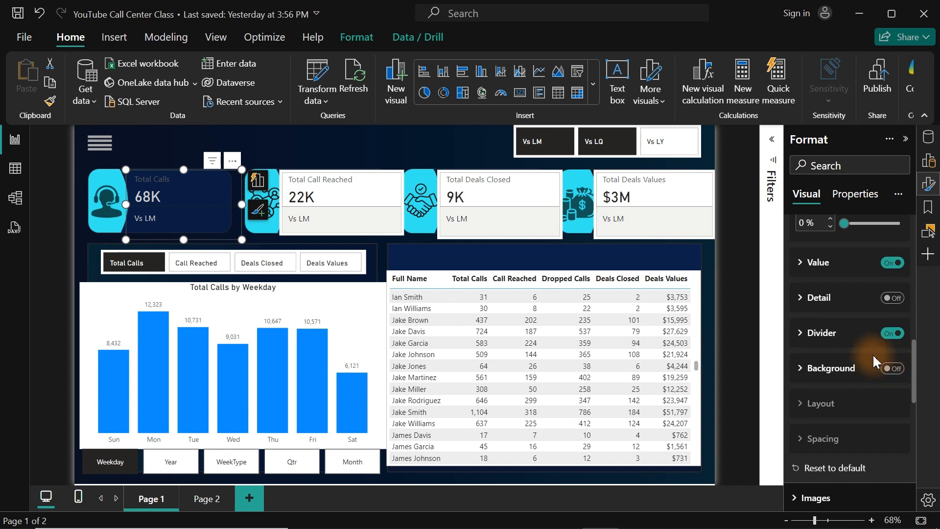
{"action": "left_click", "coordinate": [820, 262]}
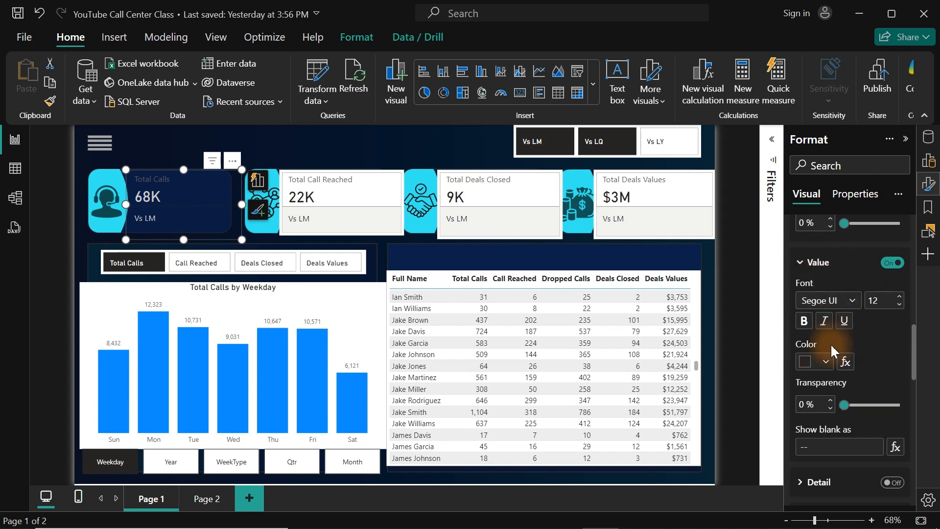
{"action": "left_click", "coordinate": [827, 362]}
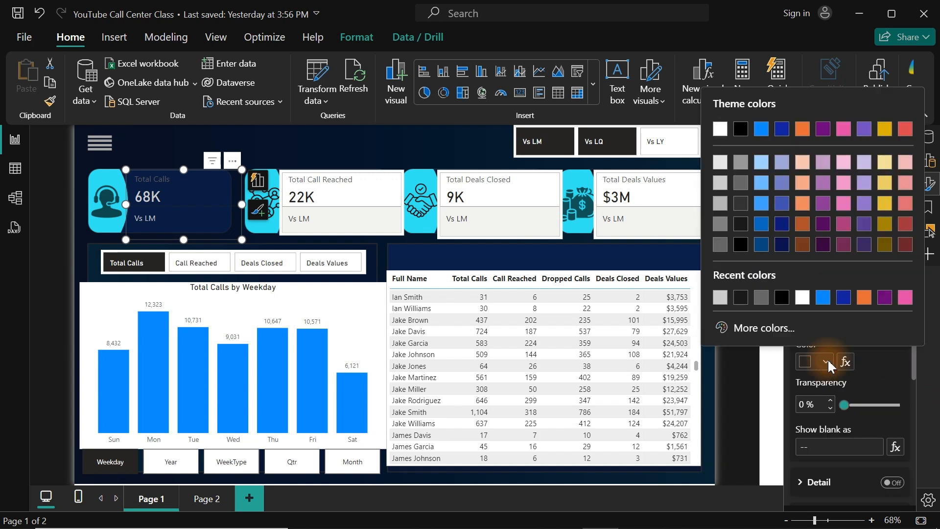
{"action": "left_click", "coordinate": [720, 181]}
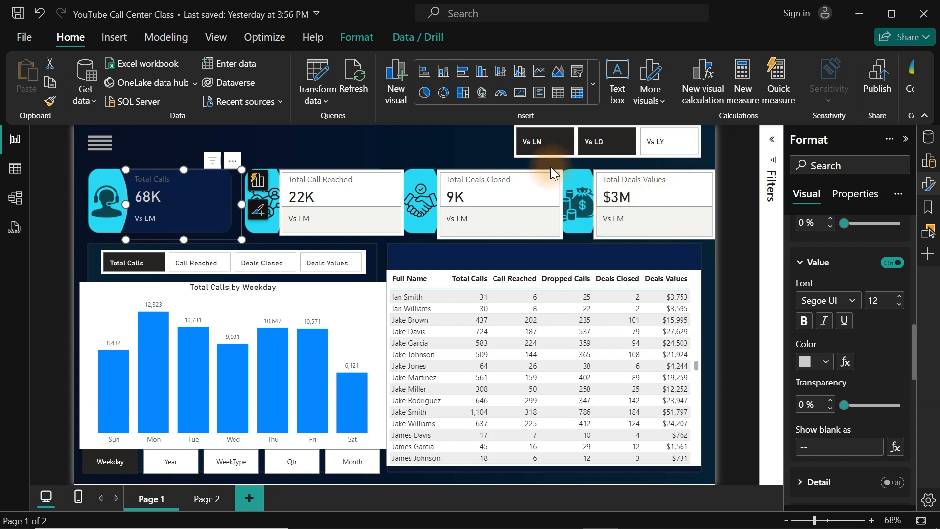
- Leave only Vs LM selected in the comparison slicer above the cards
{"action": "left_click", "coordinate": [589, 152]}
{"action": "left_click", "coordinate": [543, 142]}
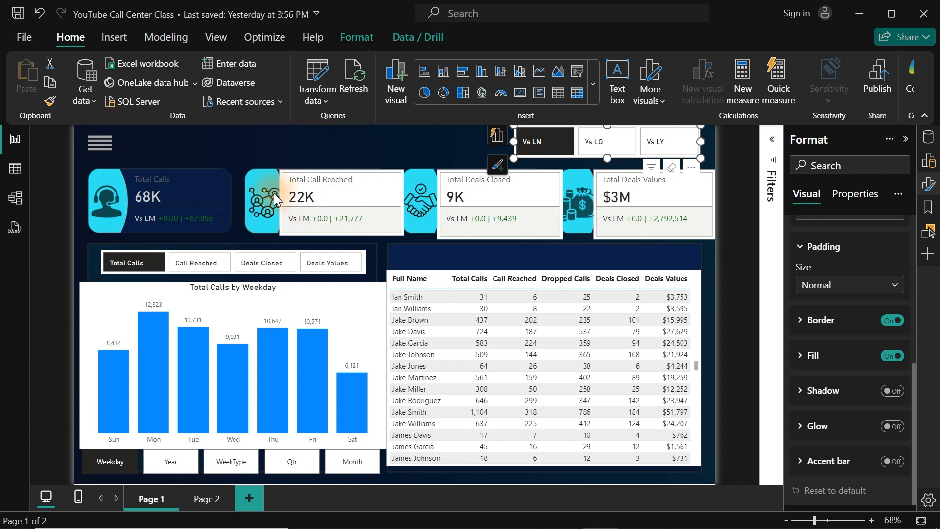
- Switch back to Presentation1 in PowerPoint to check the background slide's design
{"action": "mouse_move", "coordinate": [561, 524]}
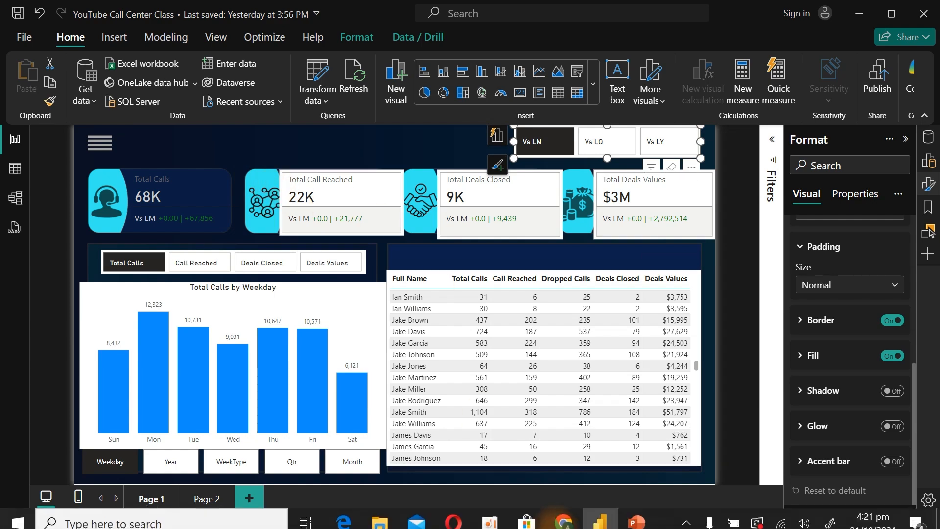
{"action": "mouse_move", "coordinate": [633, 520]}
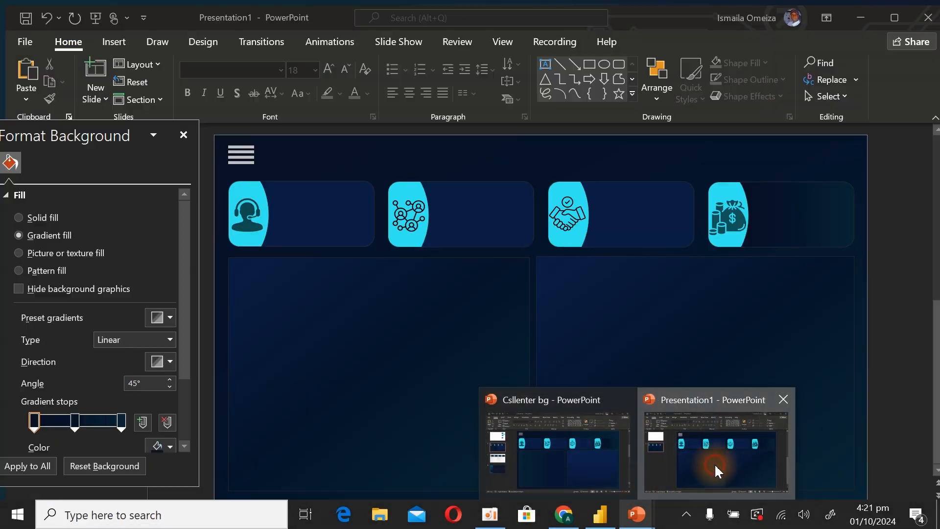
{"action": "left_click", "coordinate": [715, 463]}
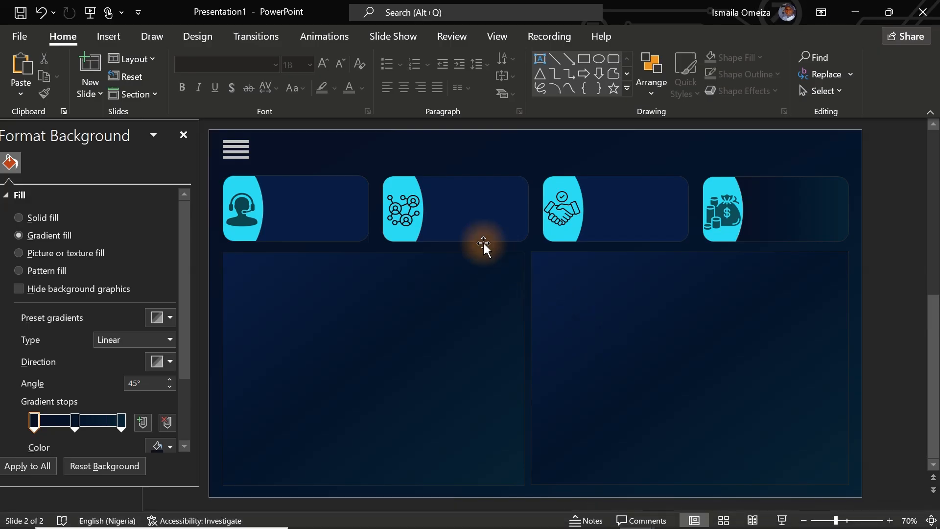
- Copy the hex code of the cyan shape's fill colour on the second card and return to Power BI
{"action": "left_click", "coordinate": [397, 181]}
{"action": "left_click", "coordinate": [398, 181]}
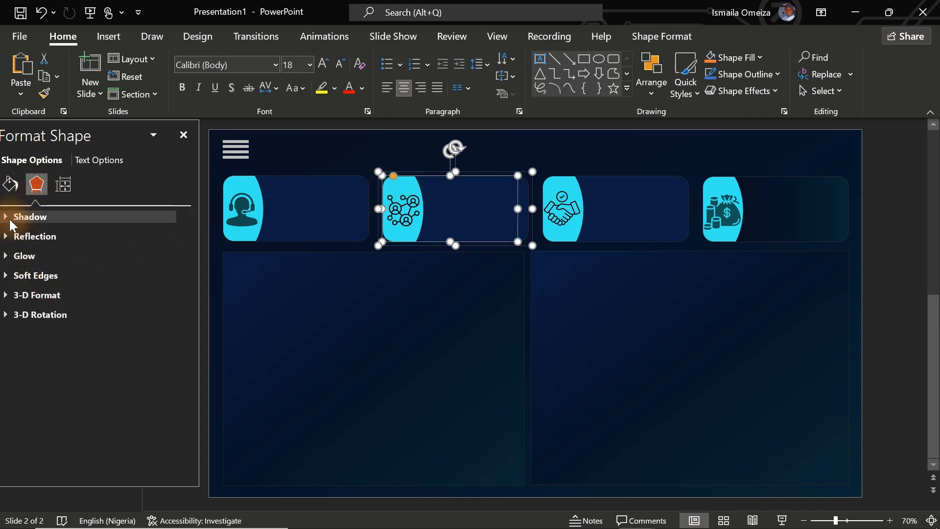
{"action": "left_click", "coordinate": [10, 185]}
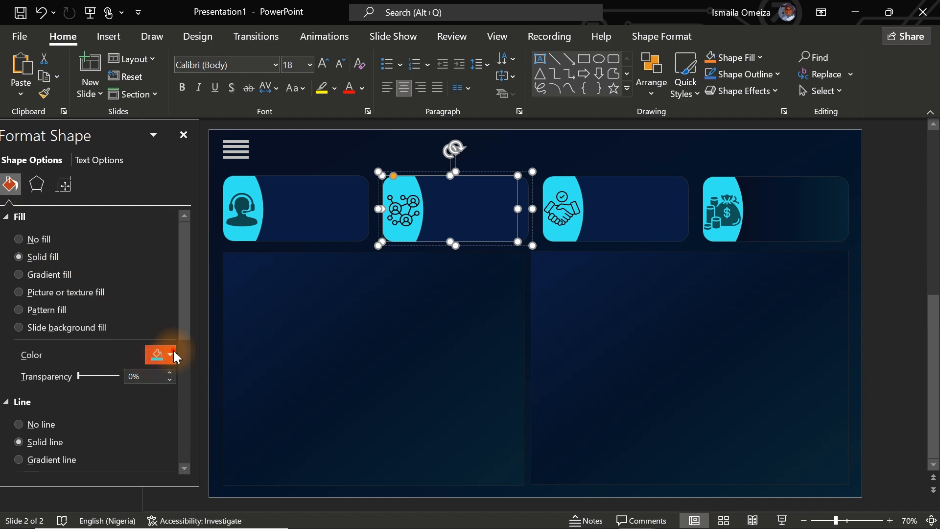
{"action": "left_click", "coordinate": [171, 356]}
{"action": "left_click", "coordinate": [173, 320]}
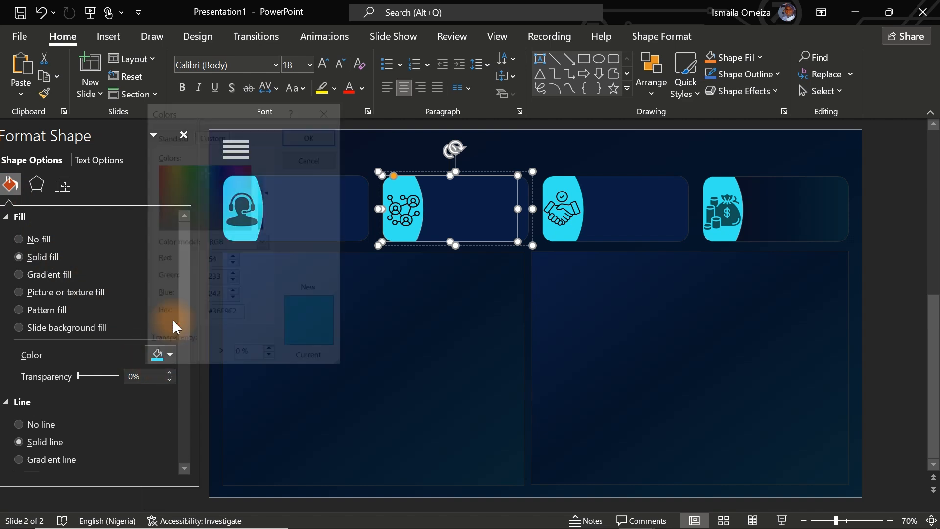
{"action": "left_click_drag", "start_coordinate": [240, 316], "coordinate": [187, 315]}
{"action": "key", "text": "ctrl+c"}
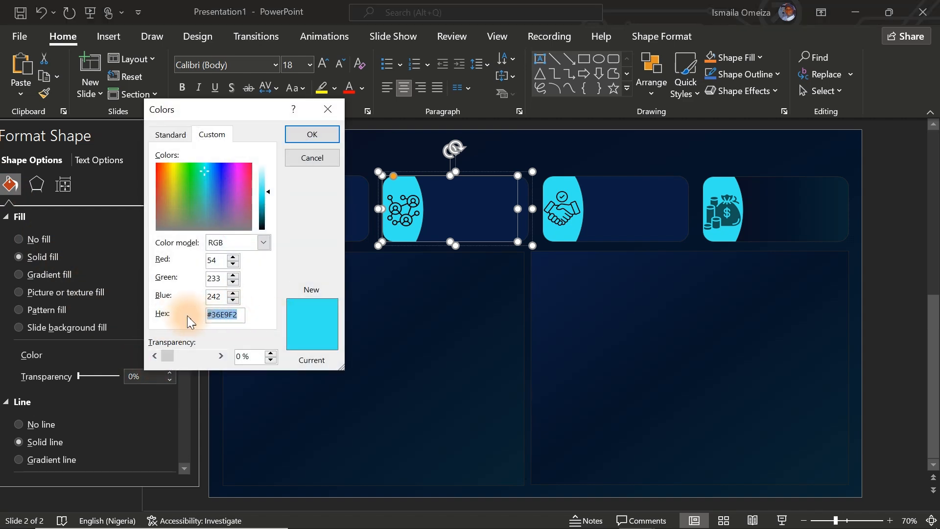
{"action": "left_click", "coordinate": [313, 159]}
{"action": "left_click", "coordinate": [855, 12]}
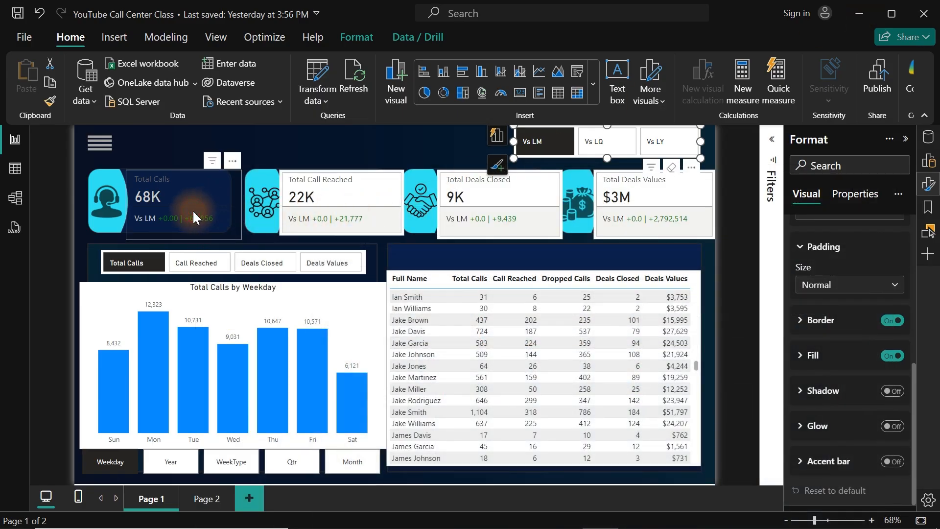
- In the CF Total Calls measure, replace the "Green" result with "#36E9F2" and commit the formula
{"action": "left_click", "coordinate": [193, 211]}
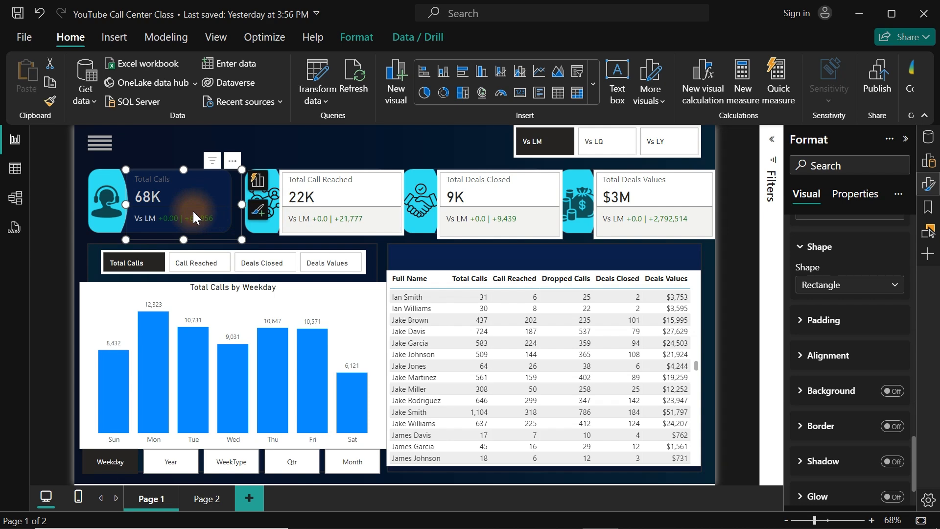
{"action": "left_click", "coordinate": [815, 247]}
{"action": "left_click", "coordinate": [926, 142]}
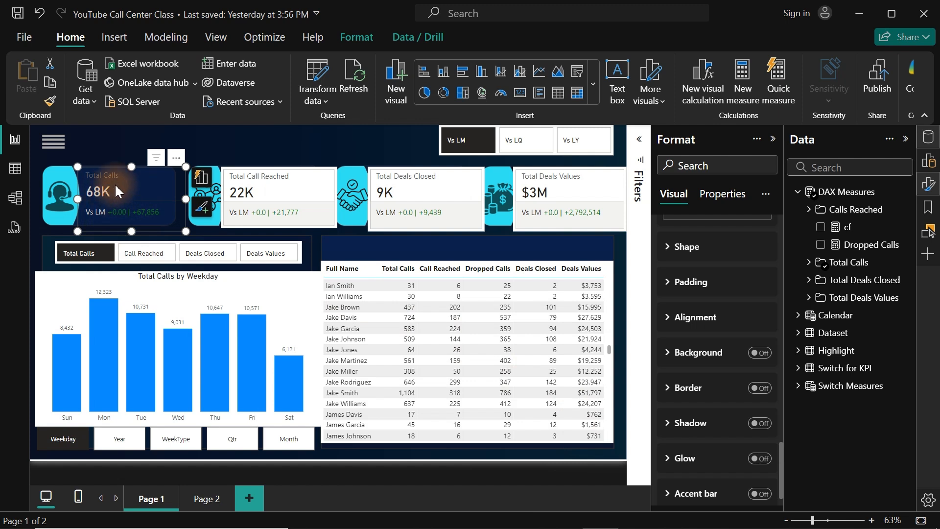
{"action": "left_click", "coordinate": [802, 212]}
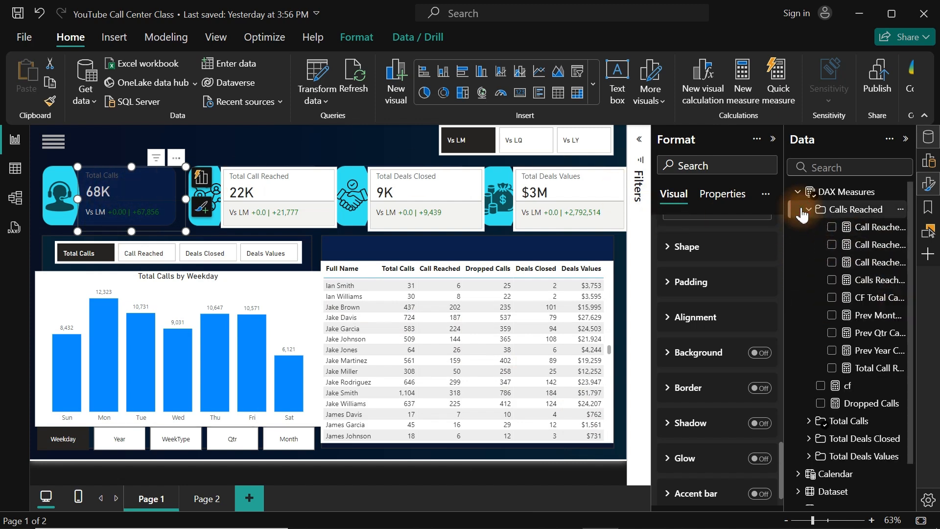
{"action": "left_click", "coordinate": [803, 212]}
{"action": "left_click", "coordinate": [808, 263]}
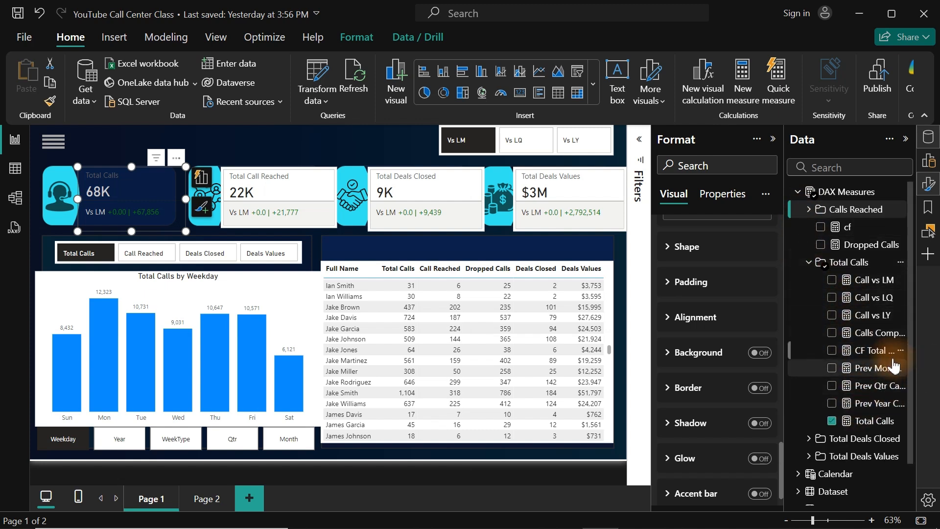
{"action": "left_click", "coordinate": [873, 352]}
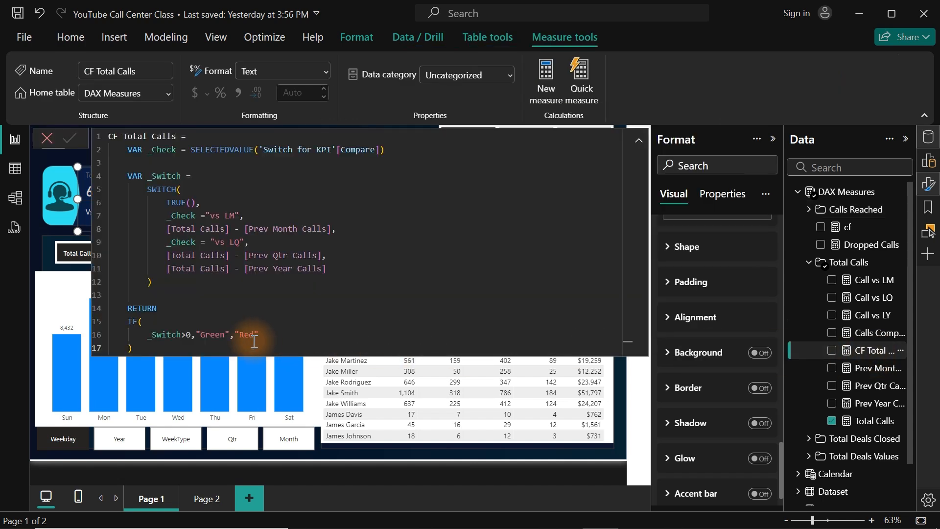
{"action": "left_click_drag", "start_coordinate": [225, 335], "coordinate": [206, 336]}
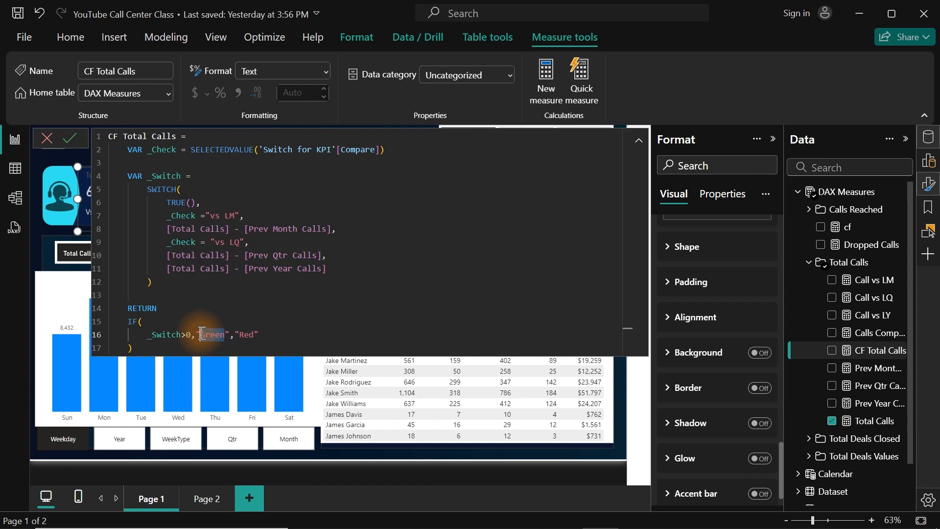
{"action": "key", "text": "ctrl+v"}
{"action": "key", "text": "Return"}
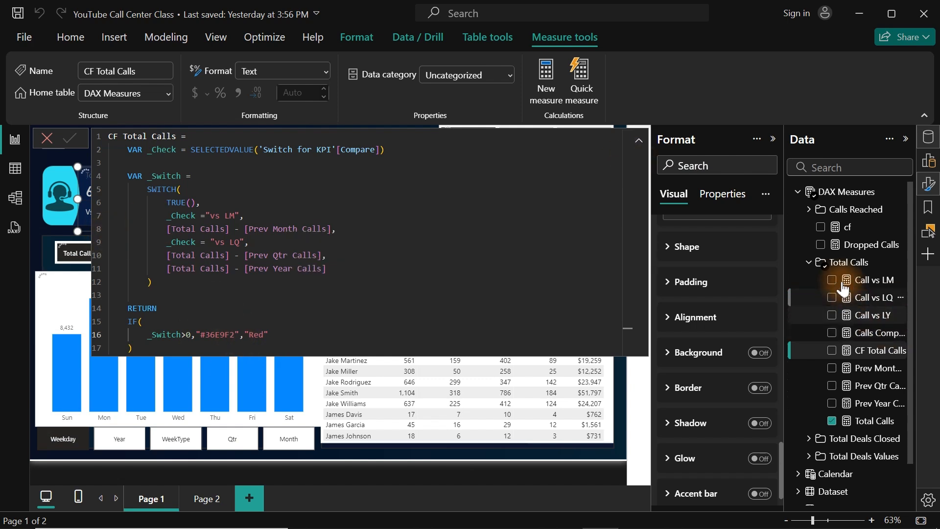
{"action": "left_click", "coordinate": [809, 263]}
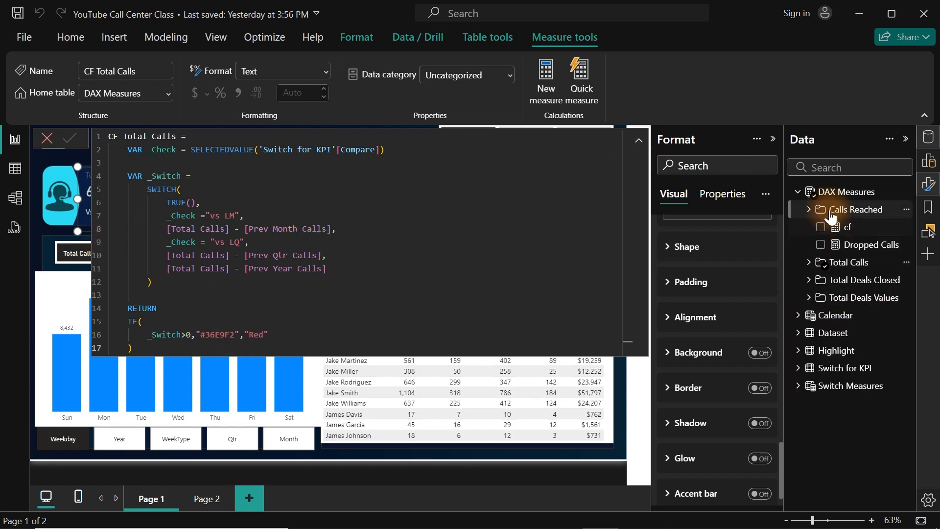
{"action": "left_click", "coordinate": [817, 191]}
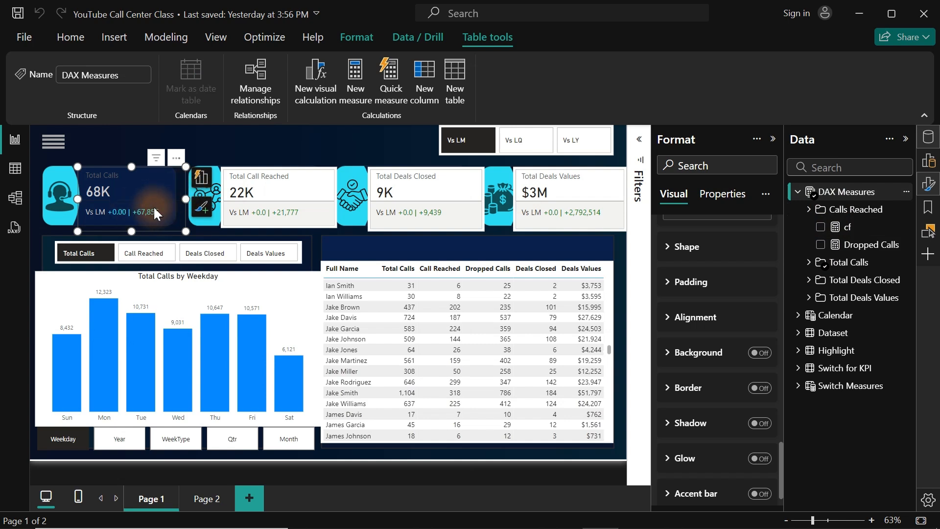
- Replace "Green" with "#36E9F2" in the CF Deal Closed measure of the Total Deals Closed folder
{"action": "left_click", "coordinate": [808, 281]}
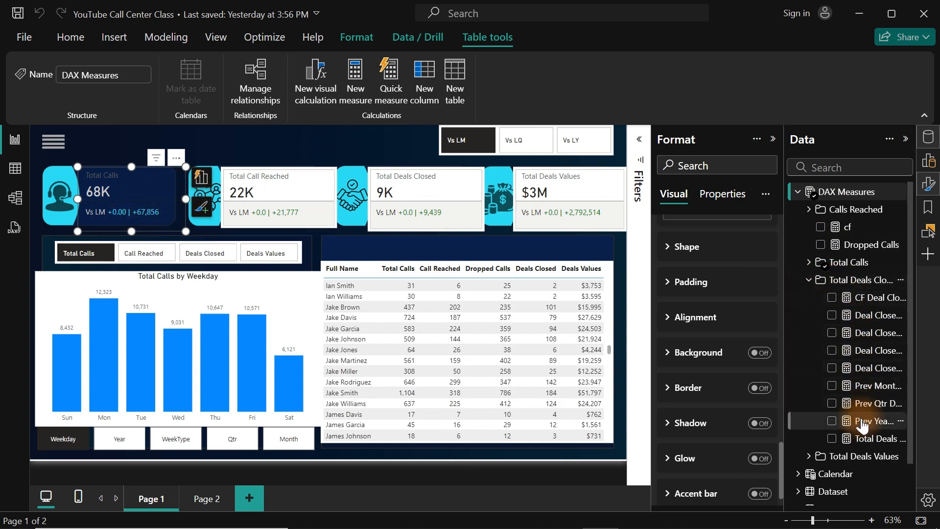
{"action": "left_click", "coordinate": [864, 299]}
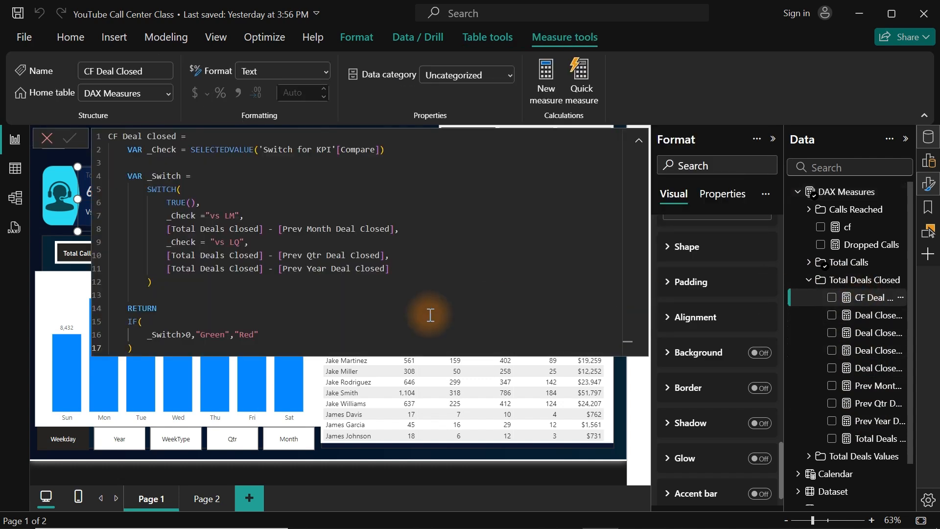
{"action": "left_click", "coordinate": [222, 334]}
{"action": "double_click", "coordinate": [222, 334]}
{"action": "type", "text": "#36EBF2"}
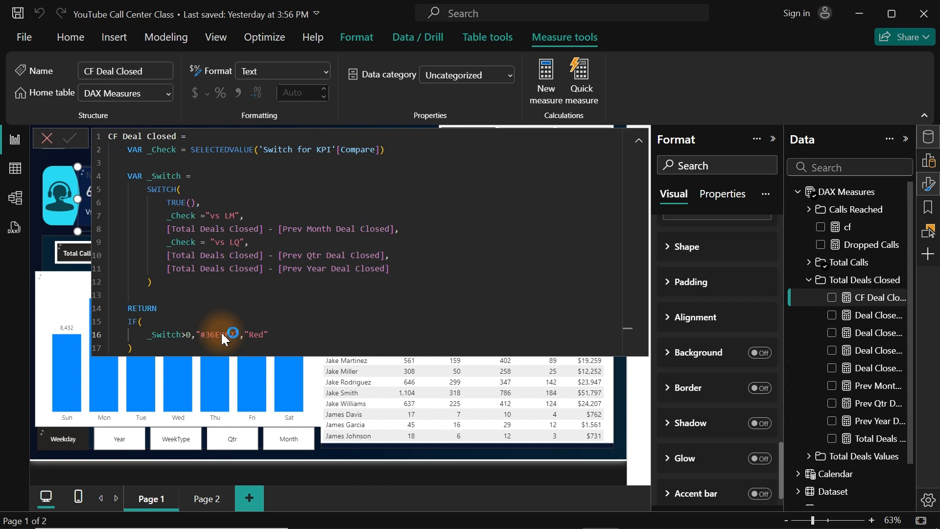
{"action": "key", "text": "Return"}
{"action": "left_click", "coordinate": [805, 283]}
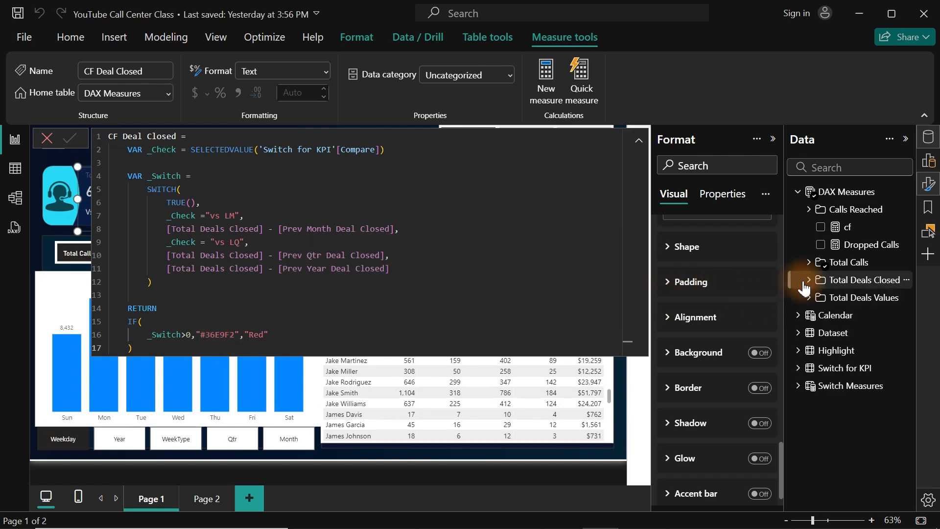
- Change the positive colour in the CF Total Deal Values measure from "Green" to "#36E9F2"
{"action": "left_click", "coordinate": [803, 300]}
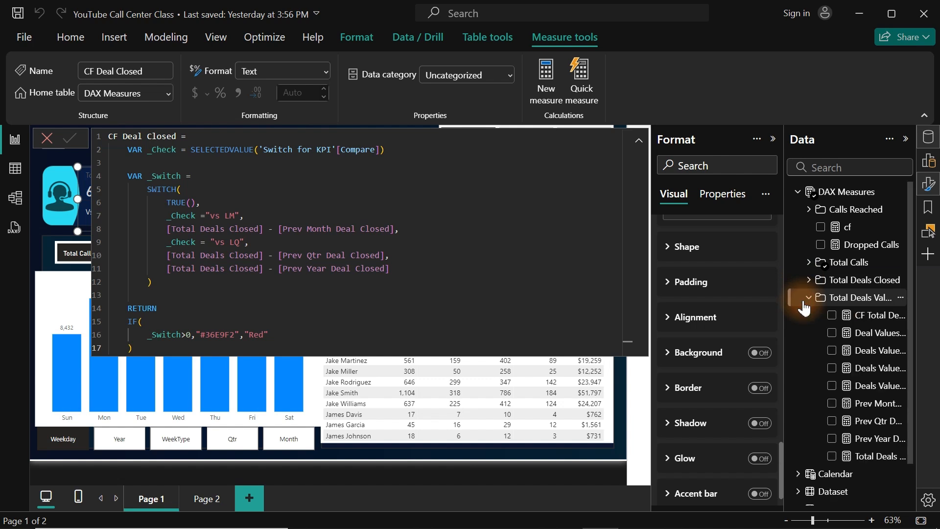
{"action": "left_click", "coordinate": [866, 318]}
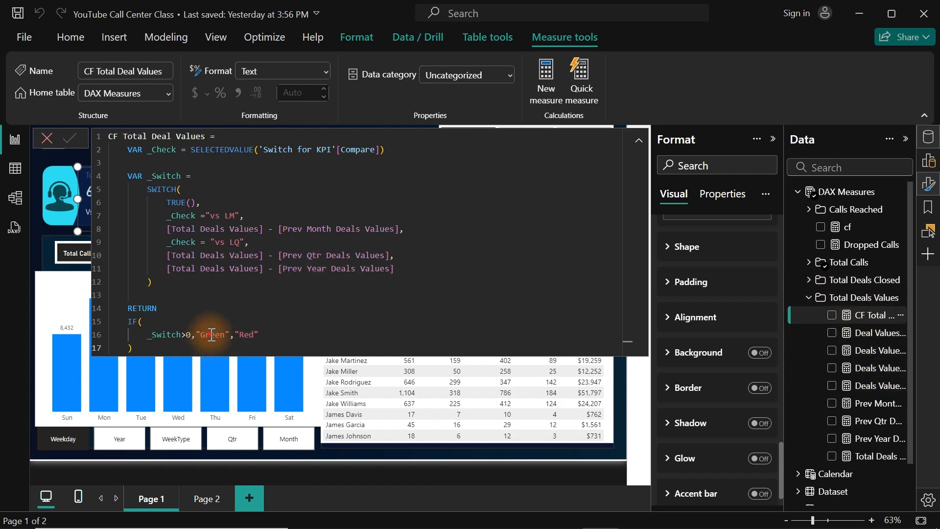
{"action": "double_click", "coordinate": [212, 336]}
{"action": "key", "text": "ctrl+v"}
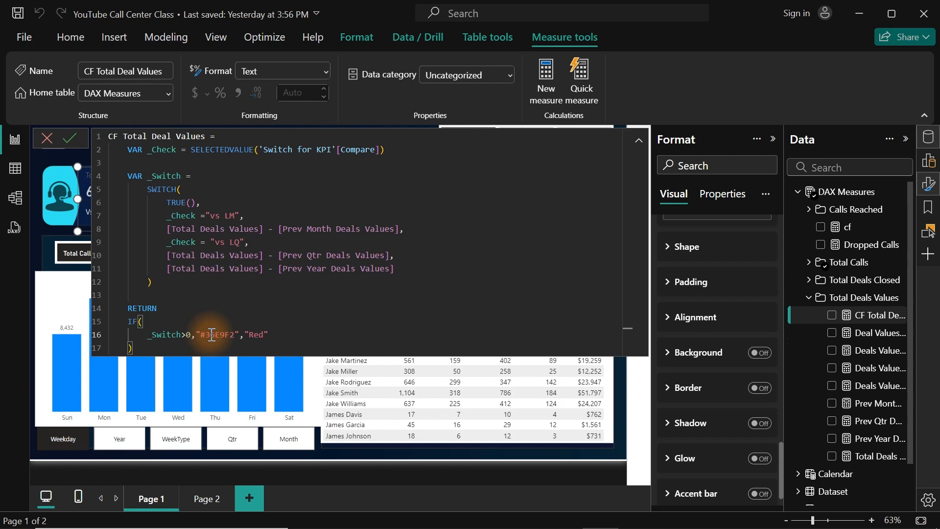
{"action": "key", "text": "Return"}
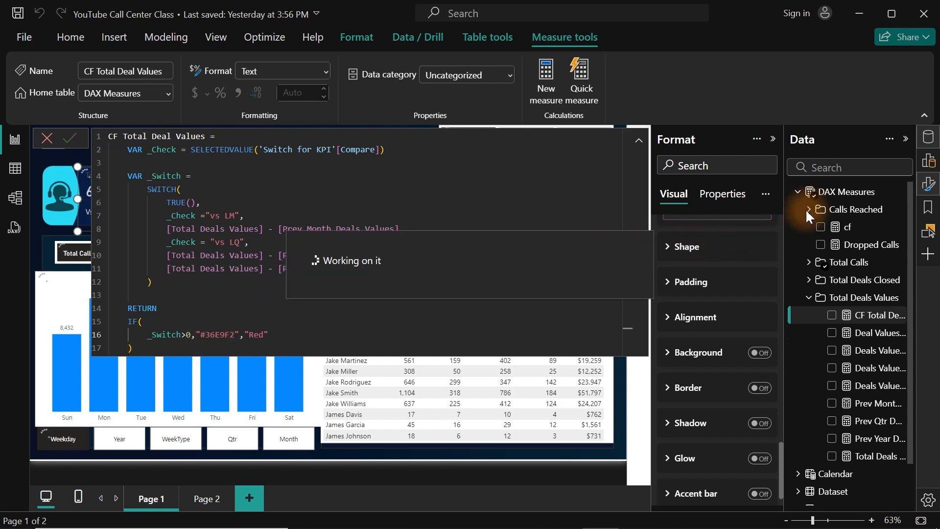
- Edit the CF Total Call Reached measure to return "#36E9F2" instead of "Green", and close the formula editor
{"action": "left_click", "coordinate": [808, 210]}
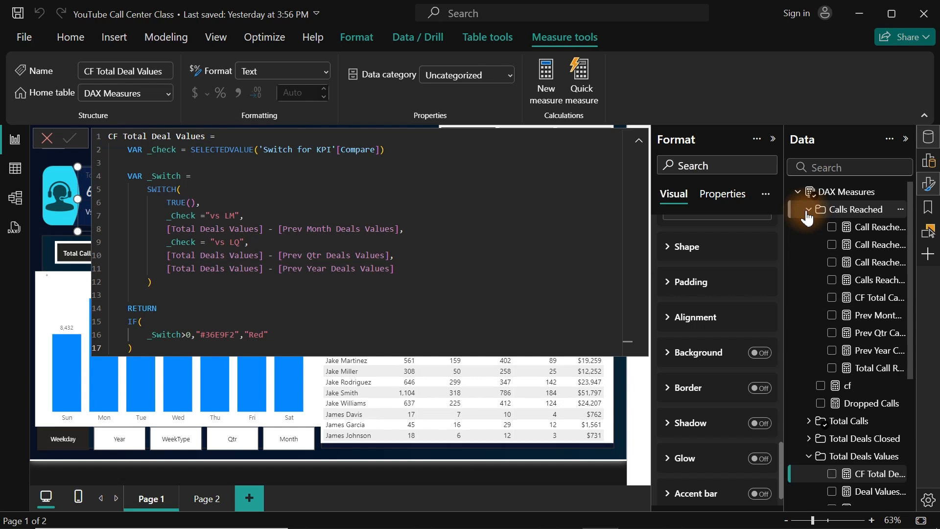
{"action": "left_click", "coordinate": [862, 298]}
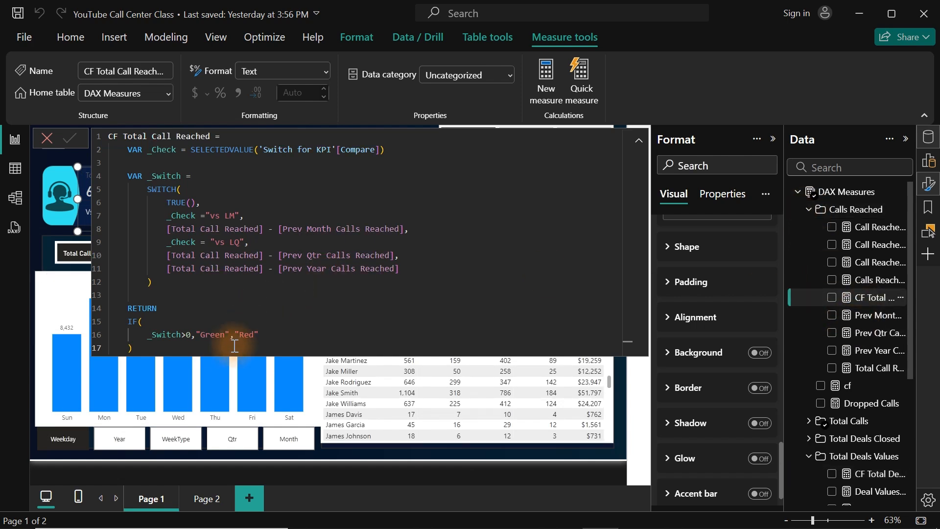
{"action": "double_click", "coordinate": [216, 335]}
{"action": "type", "text": "#36E572"}
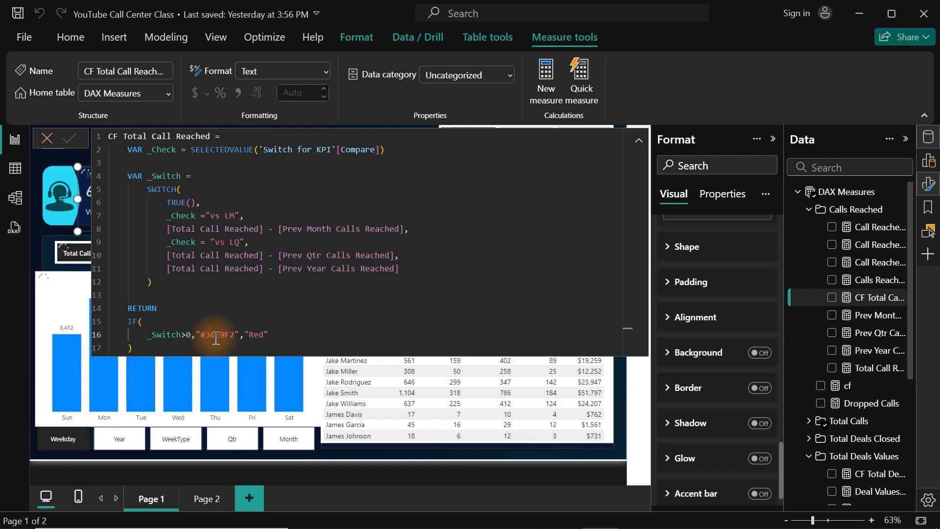
{"action": "left_click", "coordinate": [811, 209]}
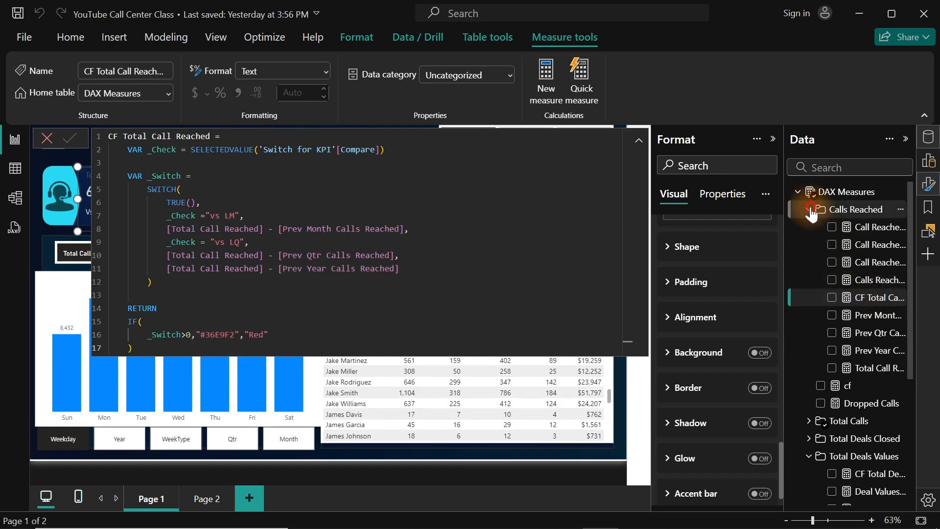
{"action": "left_click", "coordinate": [815, 193]}
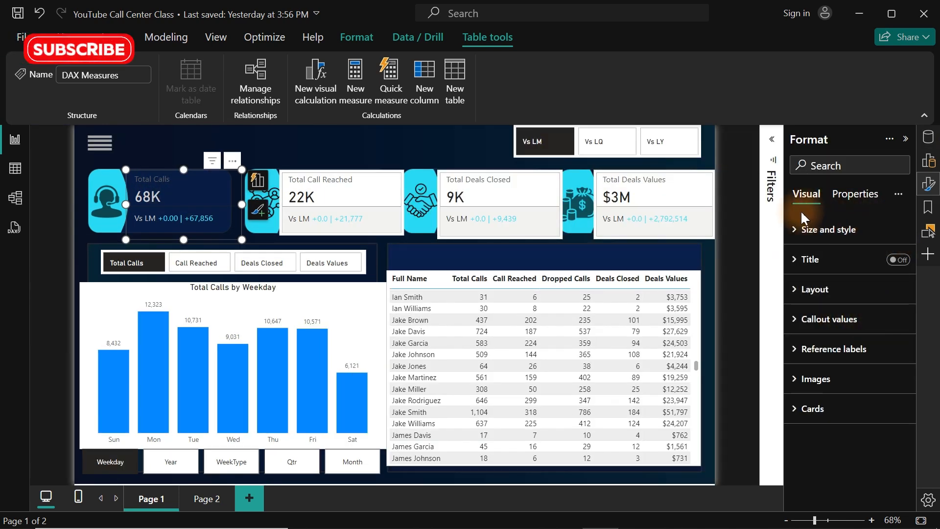
- Format the Total Calls card's callout label in light grey at font size 14, with 10 px between label and value
{"action": "left_click", "coordinate": [805, 323]}
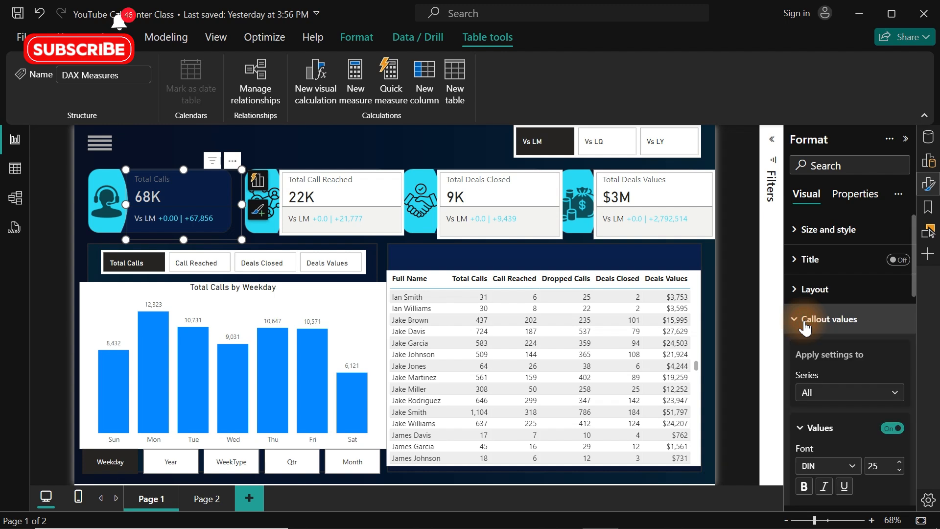
{"action": "left_click_drag", "start_coordinate": [913, 287], "coordinate": [915, 347]}
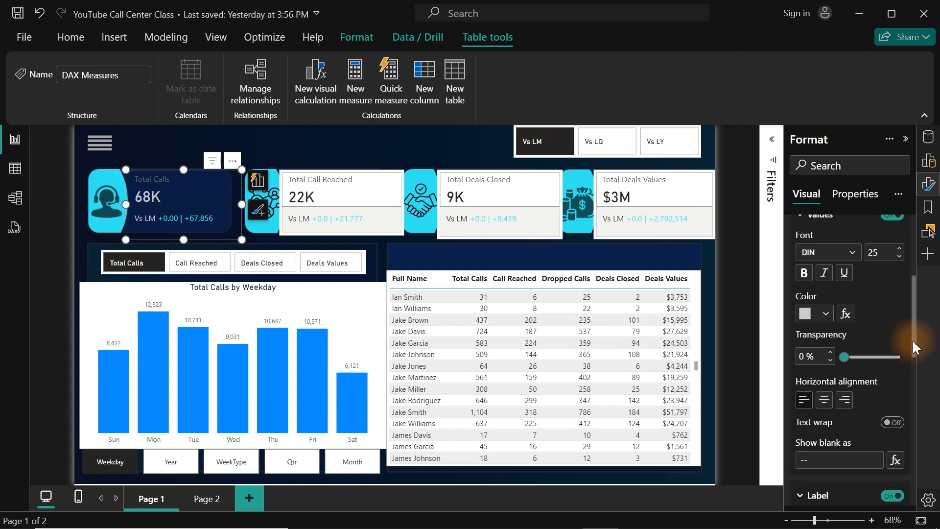
{"action": "scroll", "coordinate": [898, 362], "scroll_direction": "down", "scroll_amount": 4}
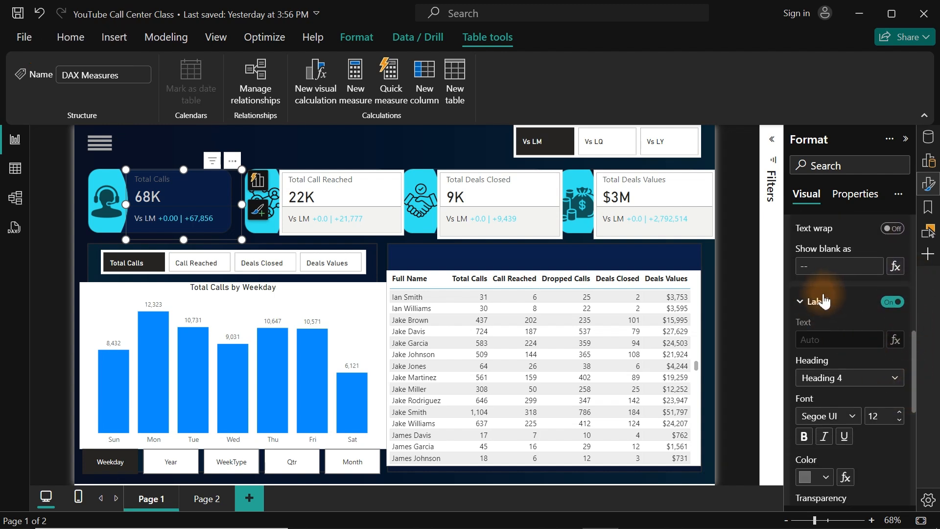
{"action": "left_click", "coordinate": [823, 296]}
{"action": "left_click", "coordinate": [814, 339]}
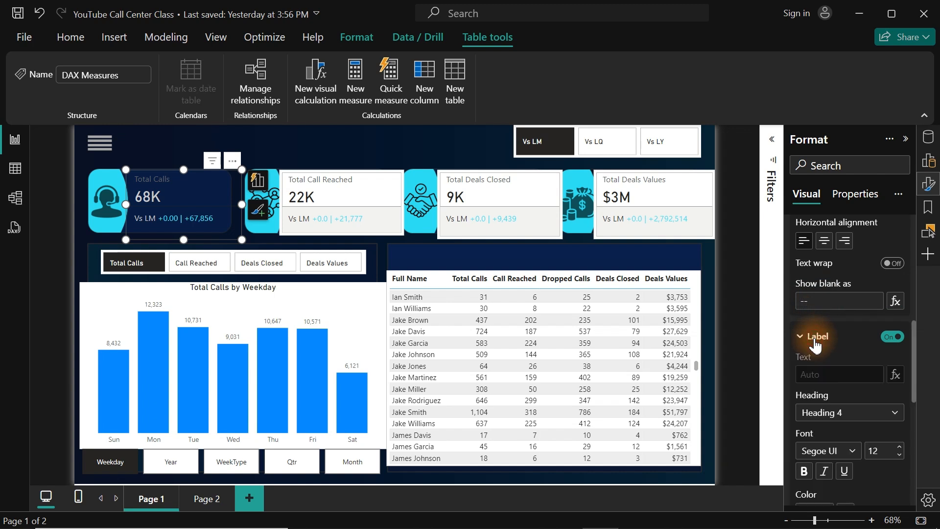
{"action": "left_click_drag", "start_coordinate": [916, 337], "coordinate": [918, 396]}
{"action": "left_click", "coordinate": [824, 316]}
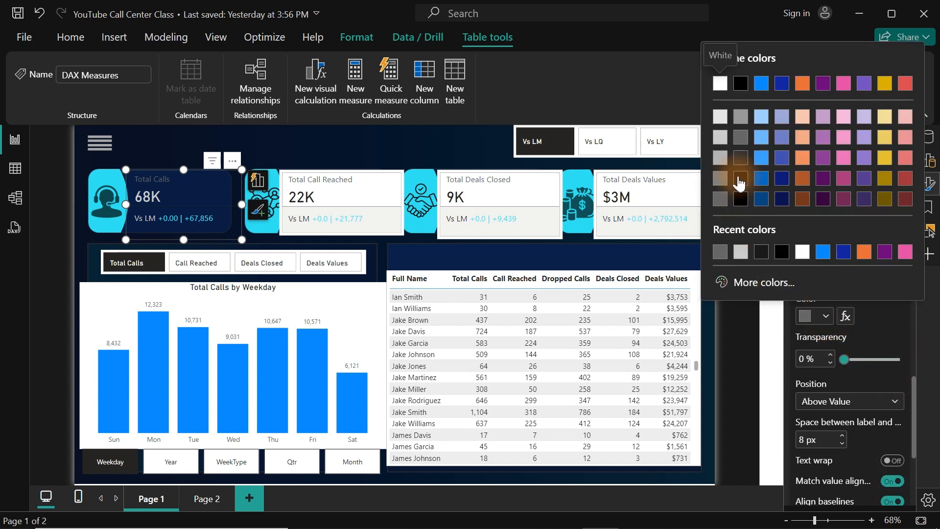
{"action": "left_click", "coordinate": [720, 137]}
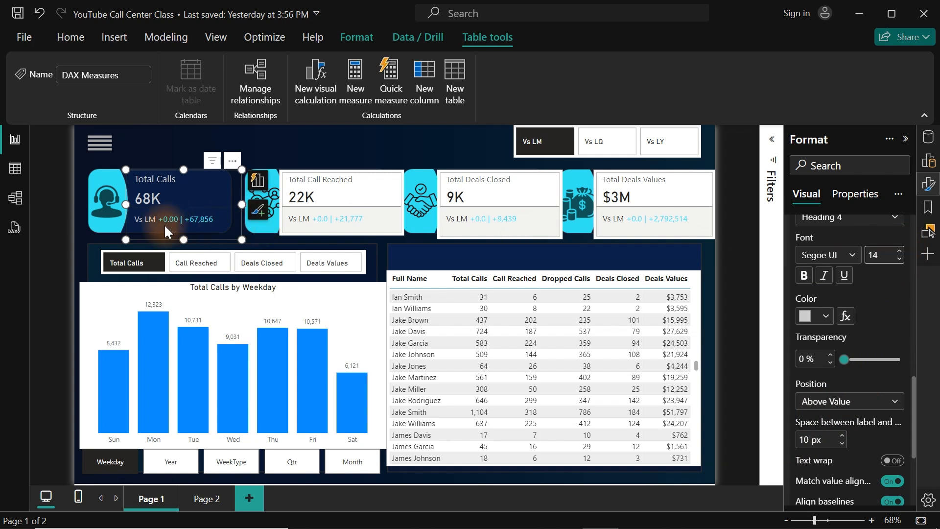
- Try to copy the Total Calls card's formatting onto the Total Call Reached, Total Deals Closed and Total Deals Values cards with Format Painter
{"action": "left_click", "coordinate": [219, 198]}
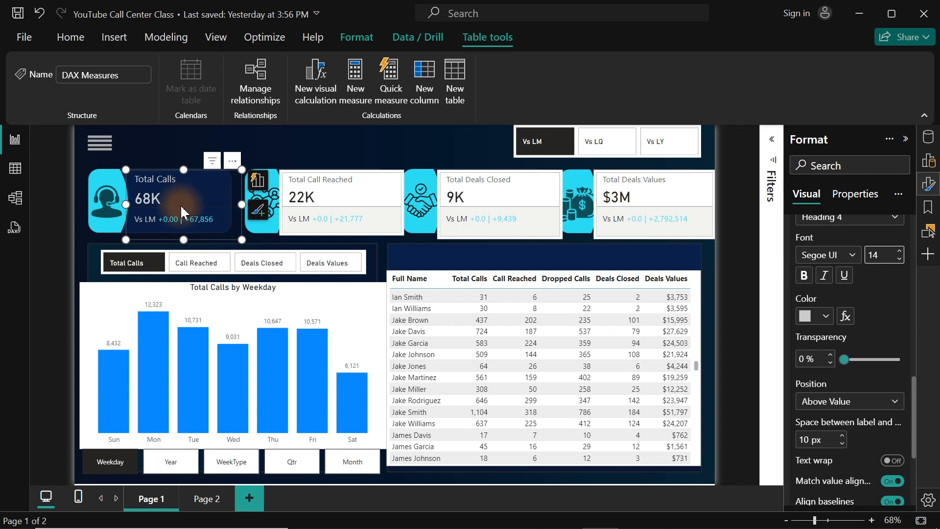
{"action": "left_click", "coordinate": [64, 35]}
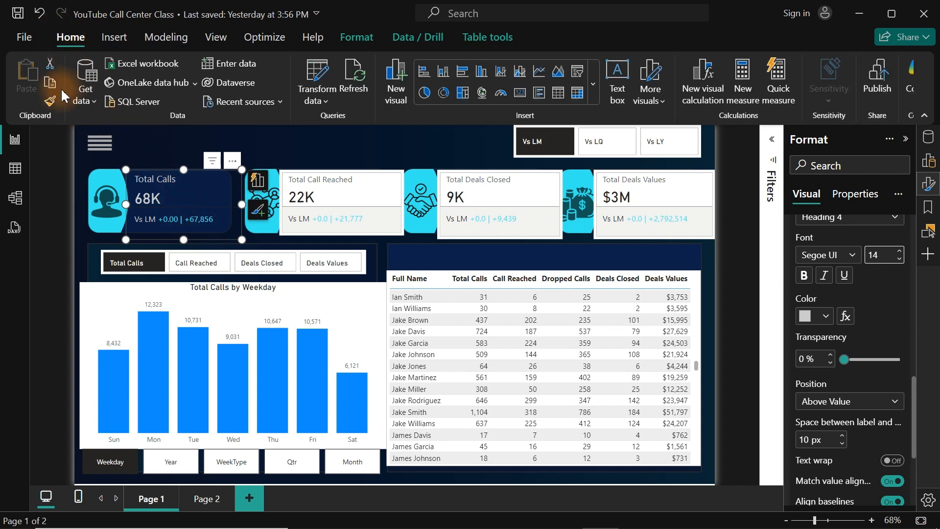
{"action": "left_click", "coordinate": [352, 179]}
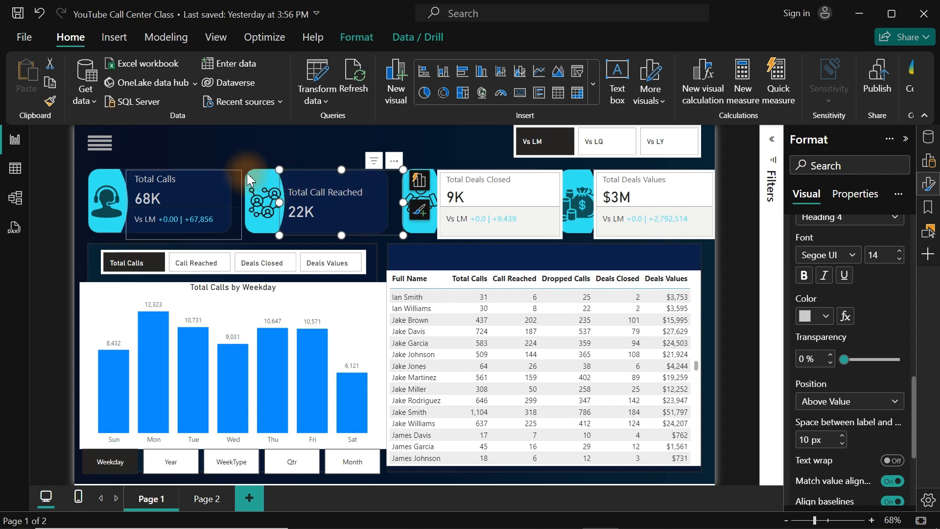
{"action": "left_click", "coordinate": [528, 188]}
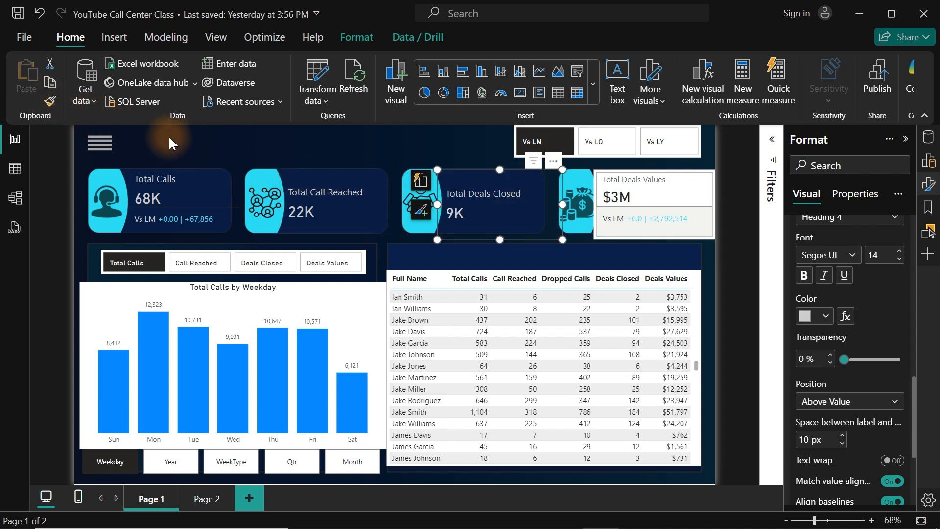
{"action": "left_click", "coordinate": [49, 100]}
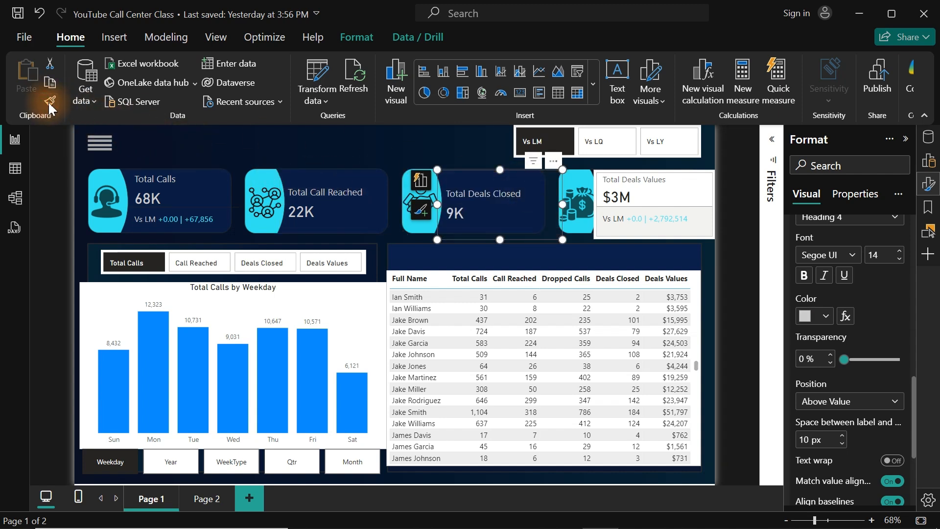
{"action": "left_click", "coordinate": [658, 185]}
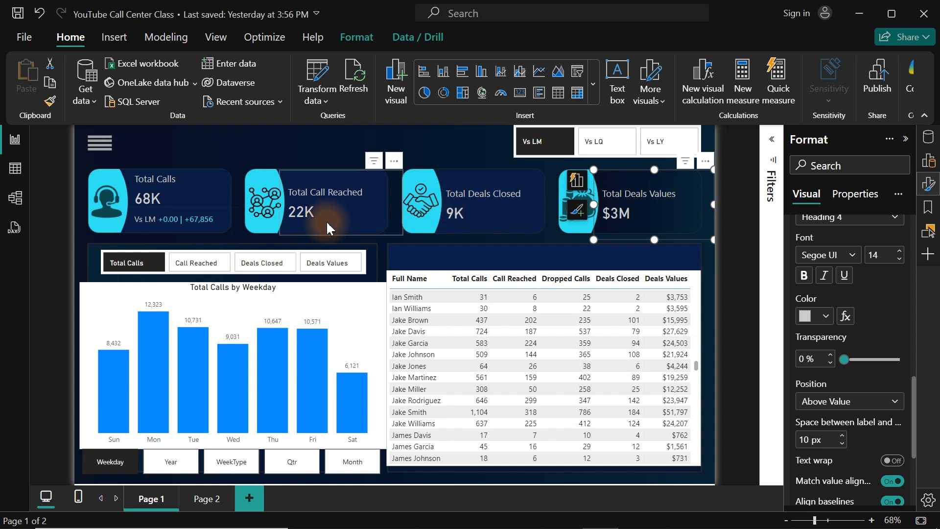
- Undo the Format Painter changes on the Total Deals Values, Total Deals Closed and Total Call Reached cards
{"action": "key", "text": "ctrl+z"}
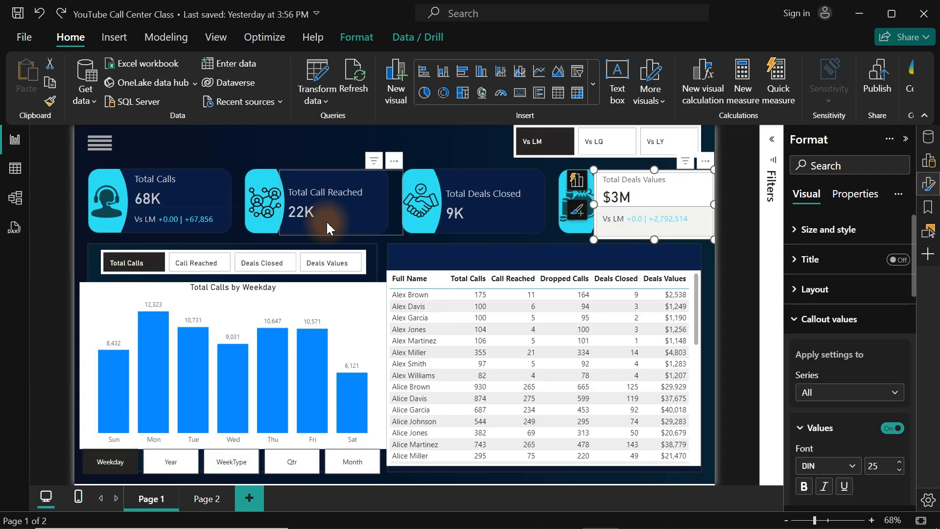
{"action": "key", "text": "ctrl+z"}
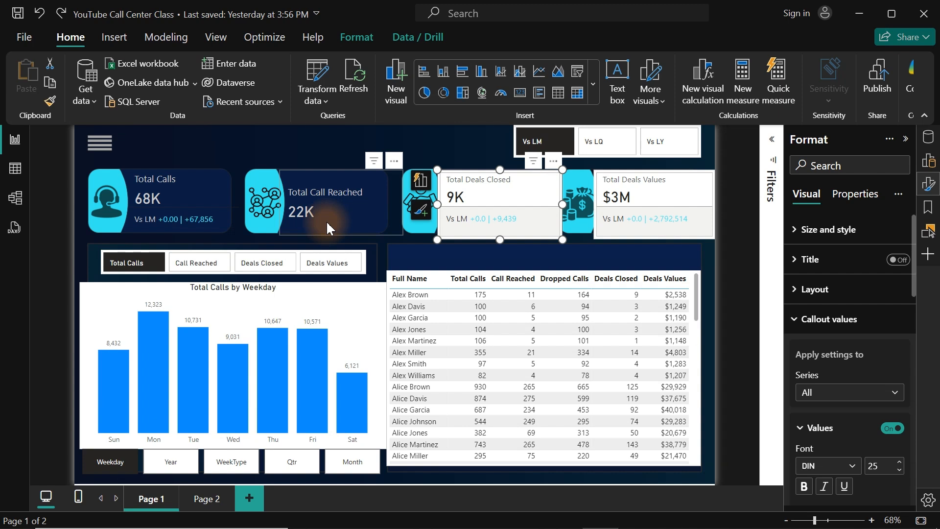
{"action": "left_click", "coordinate": [326, 220]}
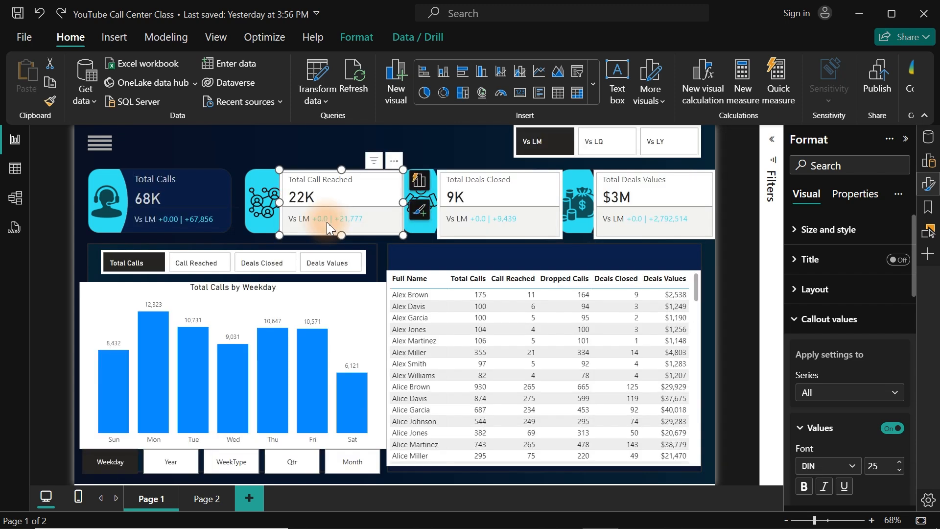
{"action": "left_click", "coordinate": [308, 159]}
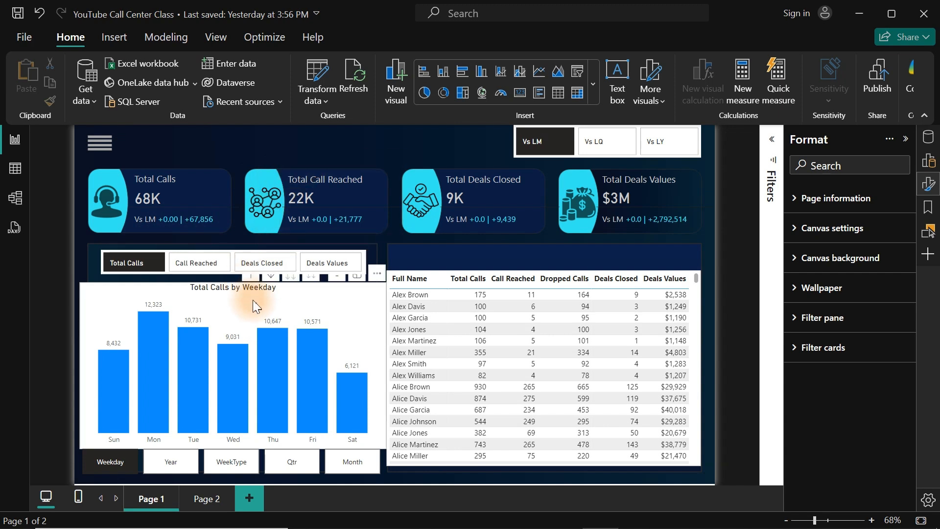
- Turn off the background of the Total Calls by Weekday column chart
{"action": "left_click", "coordinate": [301, 295]}
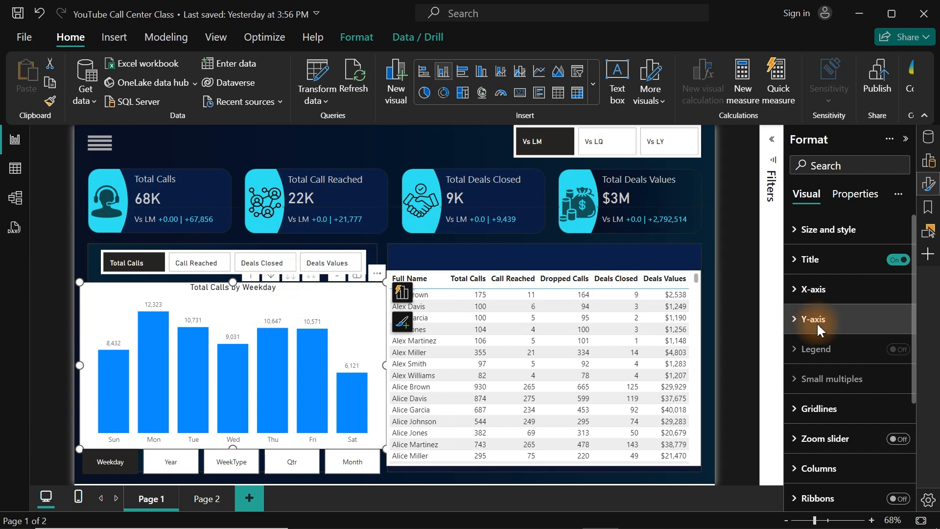
{"action": "left_click", "coordinate": [844, 242]}
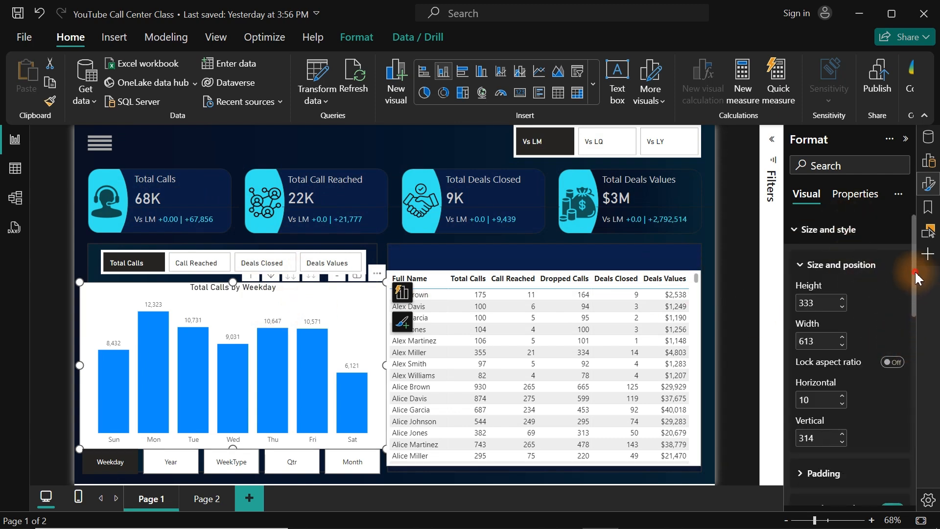
{"action": "left_click_drag", "start_coordinate": [913, 274], "coordinate": [912, 335]}
{"action": "left_click", "coordinate": [893, 340]}
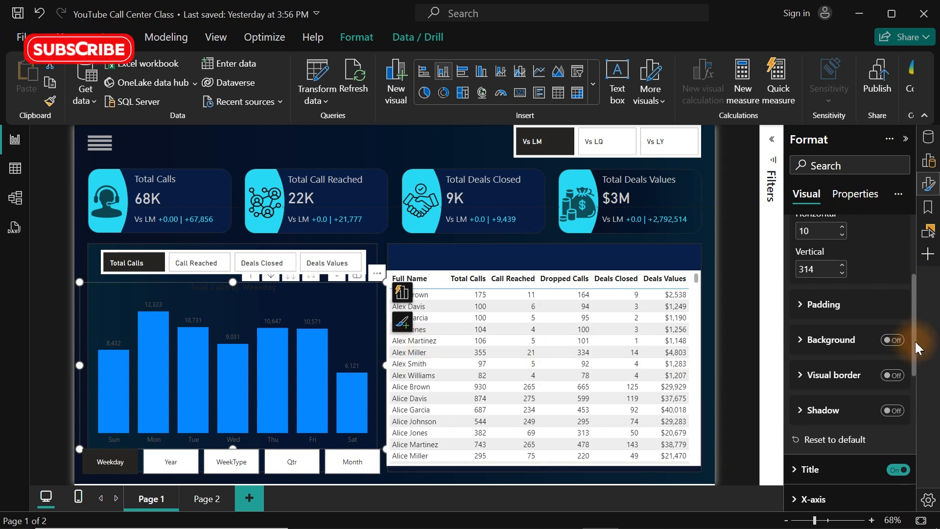
{"action": "scroll", "coordinate": [901, 338], "scroll_direction": "up", "scroll_amount": 3}
{"action": "left_click", "coordinate": [838, 268]}
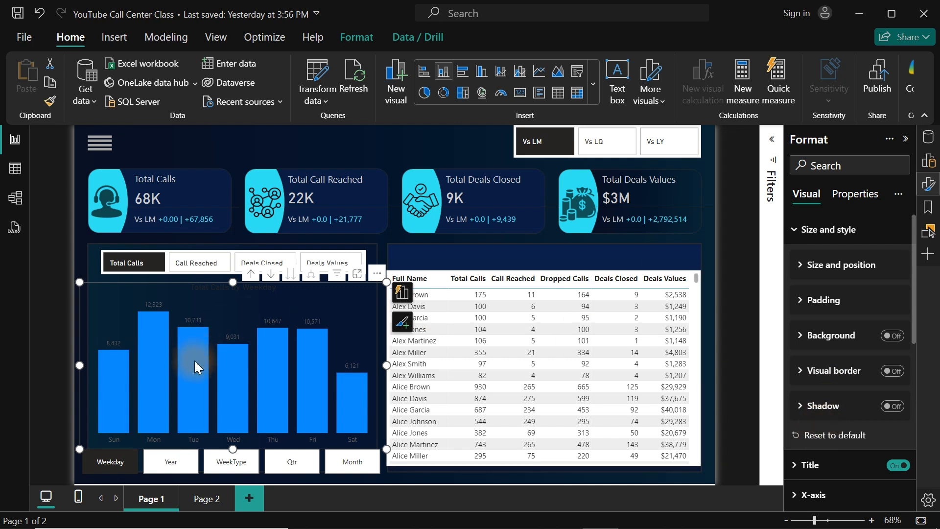
- Examine which categories the weekday chart's column colour settings can be applied to
{"action": "mouse_move", "coordinate": [200, 375]}
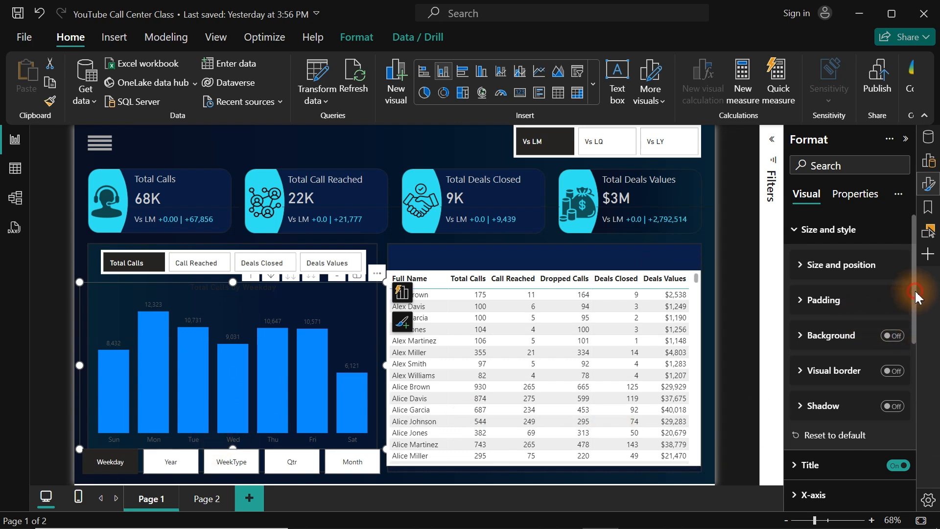
{"action": "left_click_drag", "start_coordinate": [913, 294], "coordinate": [902, 429]}
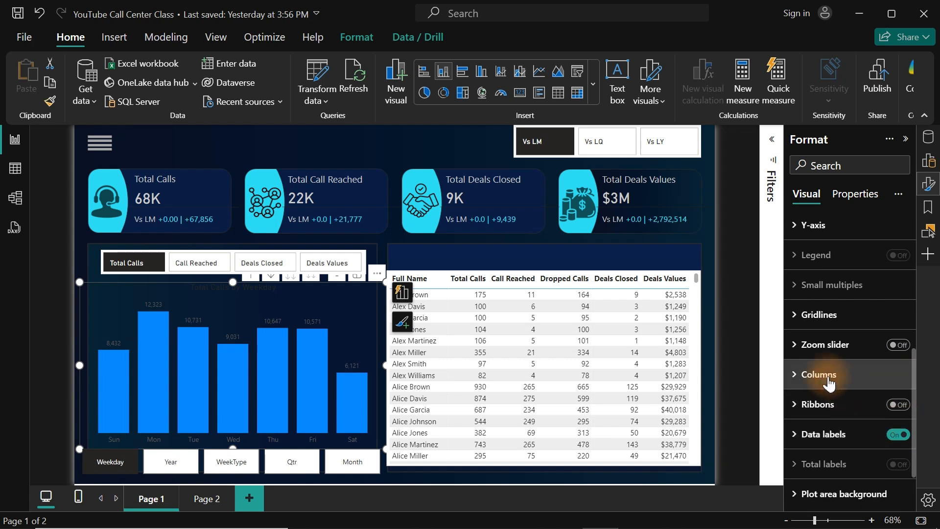
{"action": "left_click", "coordinate": [894, 374]}
{"action": "scroll", "coordinate": [912, 341], "scroll_direction": "down", "scroll_amount": 3}
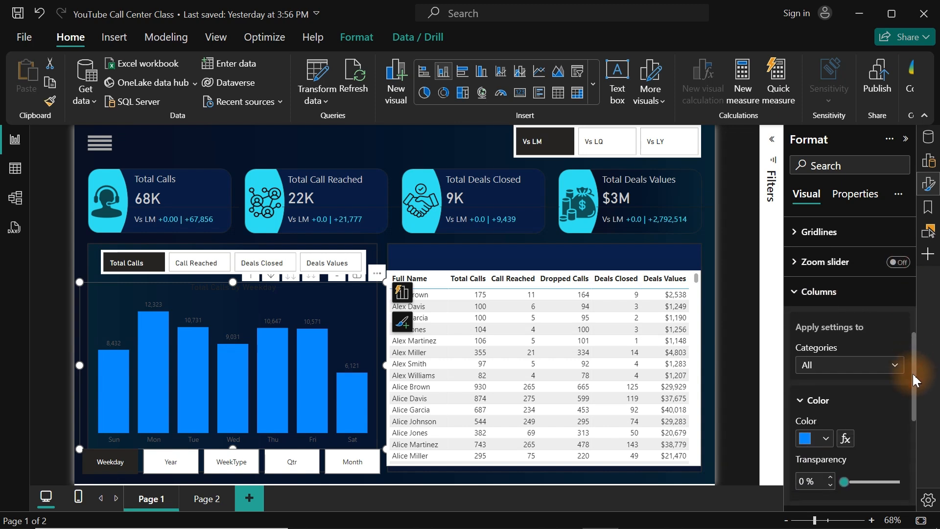
{"action": "left_click", "coordinate": [841, 277]}
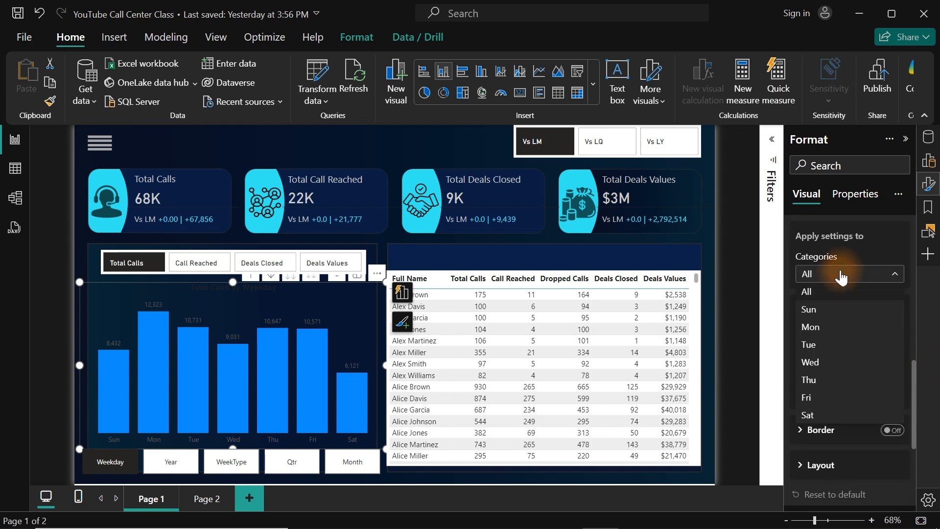
{"action": "left_click", "coordinate": [841, 277]}
{"action": "left_click", "coordinate": [841, 277]}
{"action": "left_click", "coordinate": [841, 277]}
{"action": "left_click", "coordinate": [841, 278]}
{"action": "left_click", "coordinate": [841, 277]}
{"action": "left_click", "coordinate": [841, 278]}
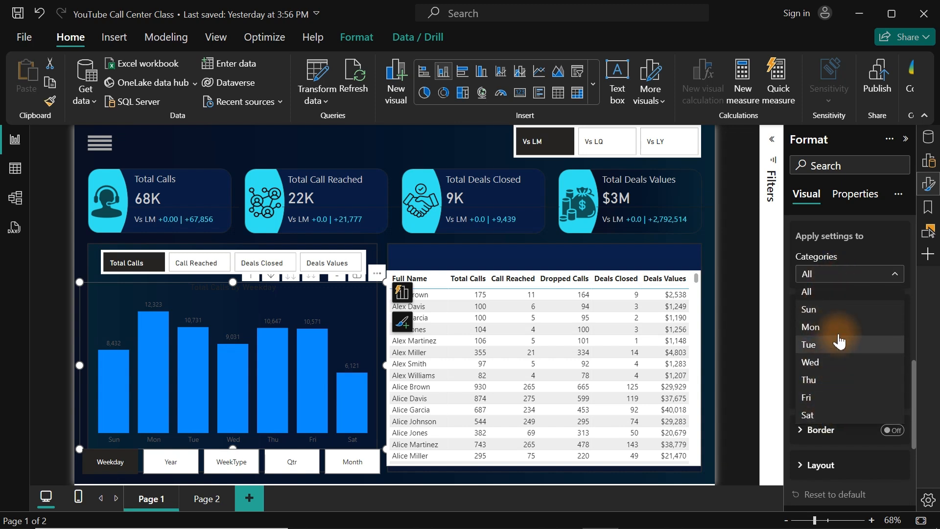
{"action": "left_click", "coordinate": [841, 272]}
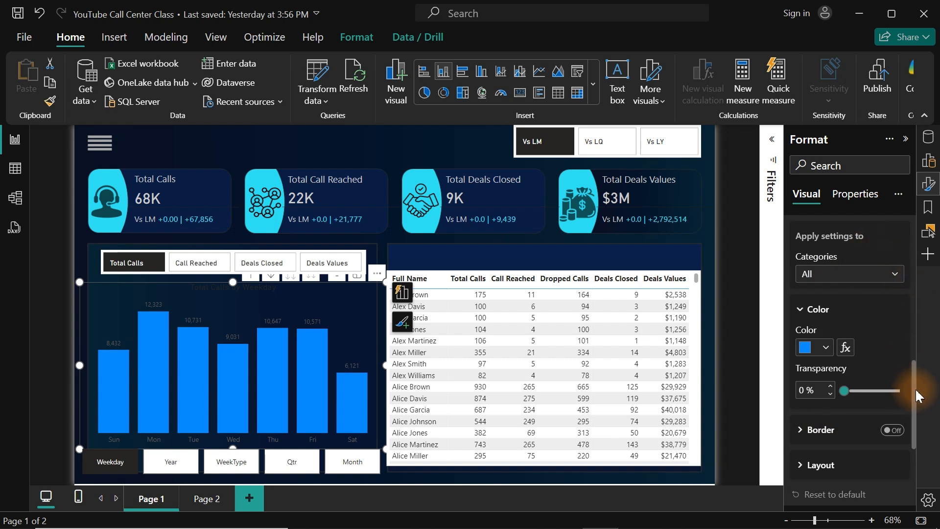
{"action": "scroll", "coordinate": [911, 386], "scroll_direction": "up", "scroll_amount": 2}
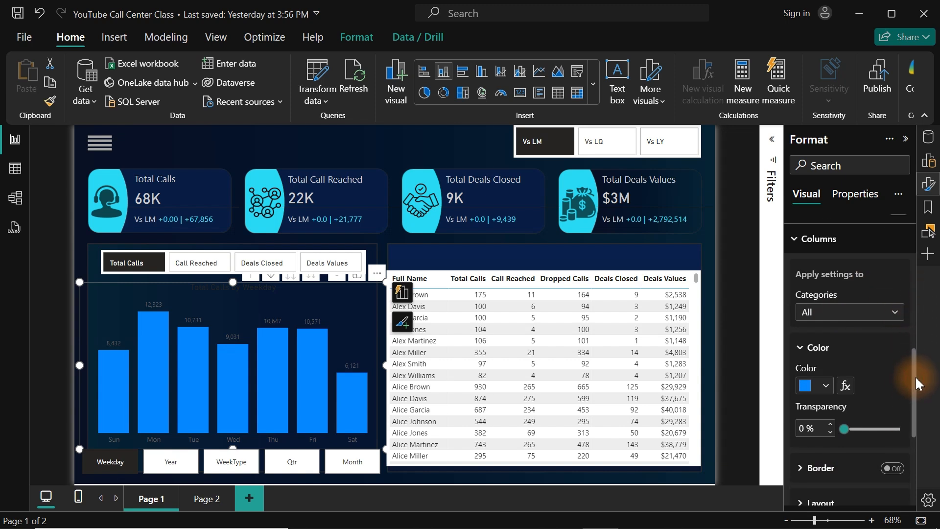
- Show Total Calls, Call Reached, Deals Closed and Deals Values together in the weekday column chart using the measure slicer
{"action": "left_click", "coordinate": [243, 269]}
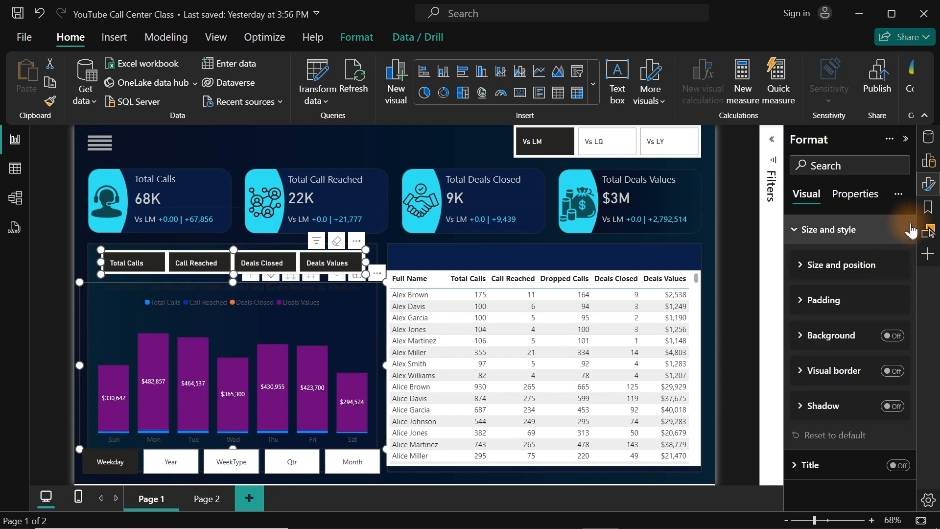
{"action": "left_click", "coordinate": [413, 254]}
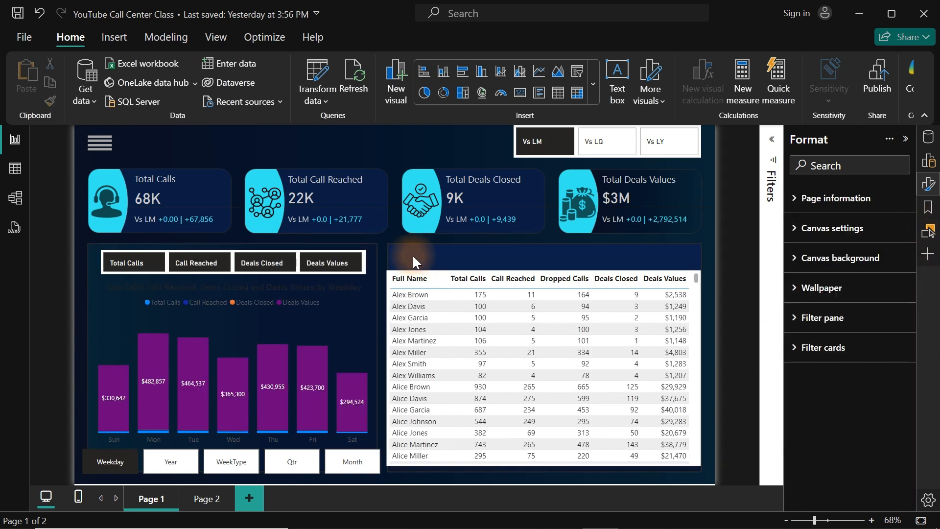
{"action": "left_click", "coordinate": [341, 296]}
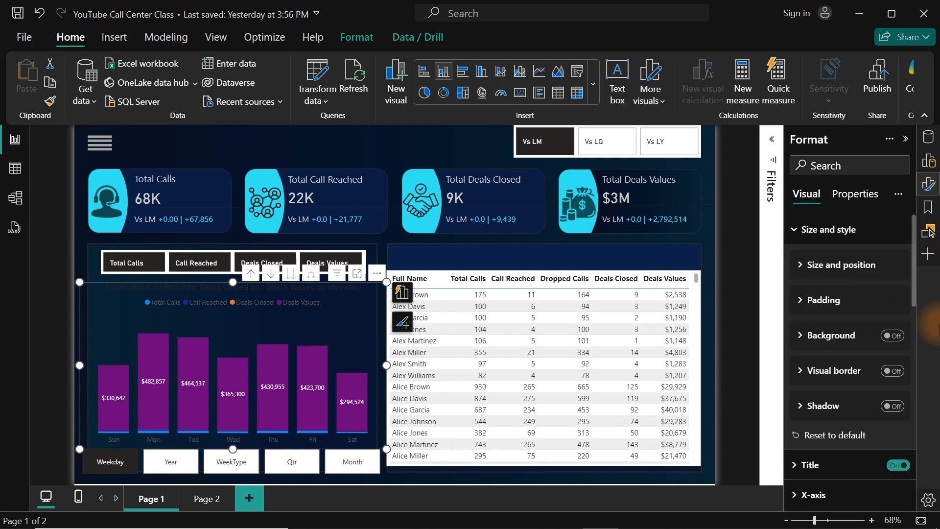
- Set the column colour of the weekday chart's Total Calls series to the custom colour #0E88AE
{"action": "left_click_drag", "start_coordinate": [913, 287], "coordinate": [913, 423]}
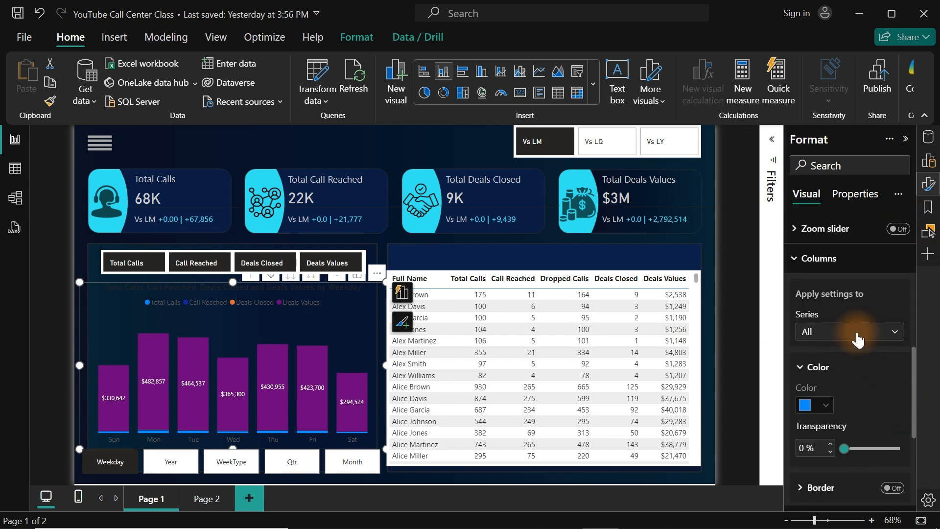
{"action": "left_click", "coordinate": [890, 330]}
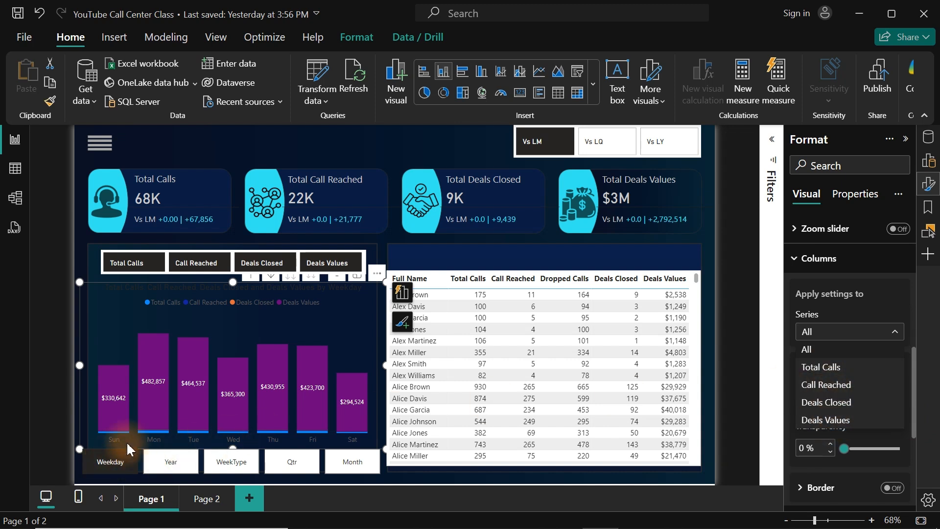
{"action": "left_click", "coordinate": [827, 368]}
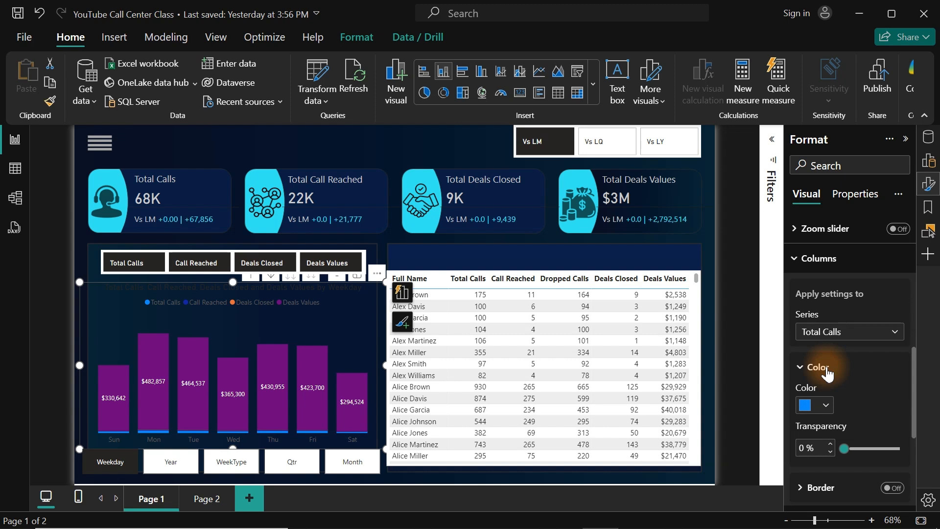
{"action": "left_click", "coordinate": [827, 404]}
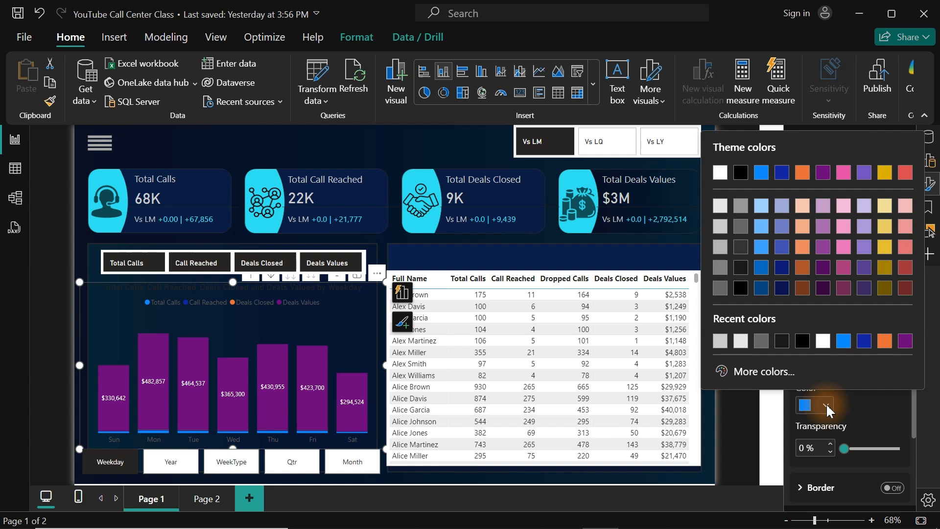
{"action": "left_click", "coordinate": [777, 372]}
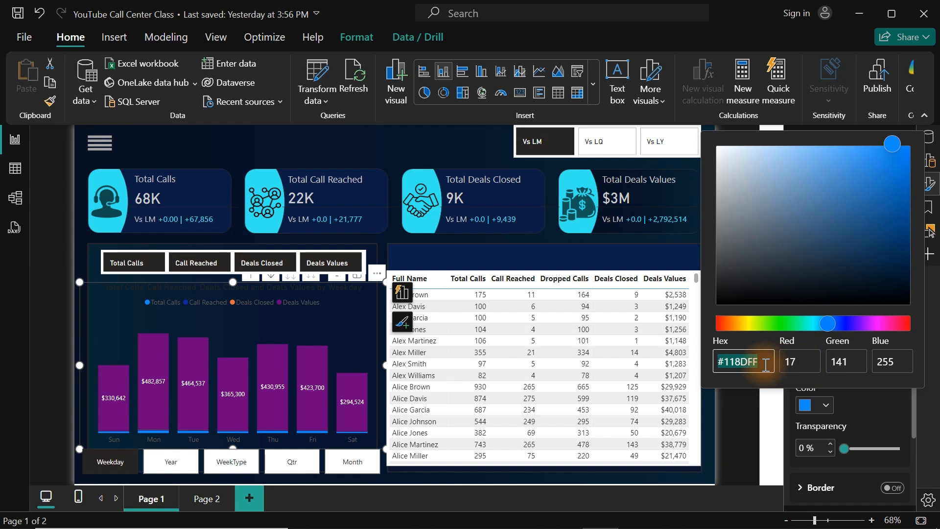
{"action": "type", "text": "0"}
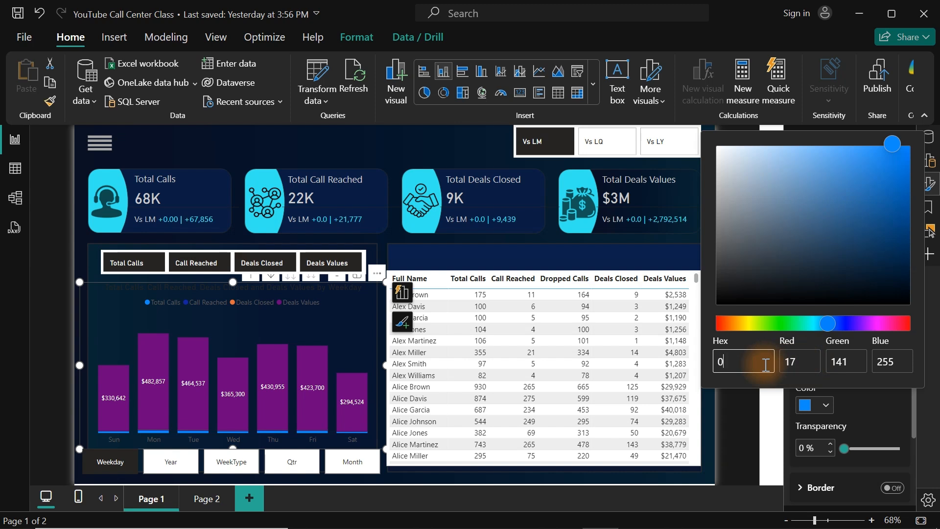
{"action": "type", "text": "e88ae"}
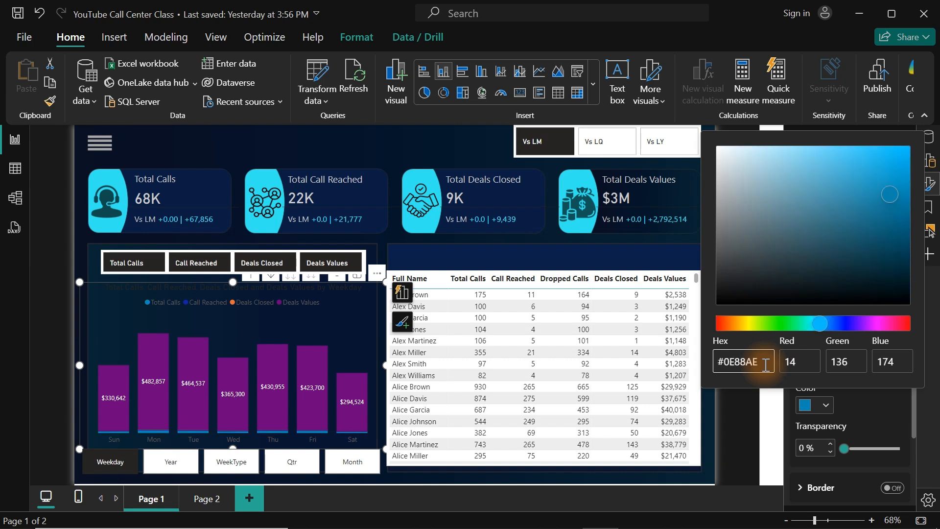
{"action": "left_click", "coordinate": [867, 411]}
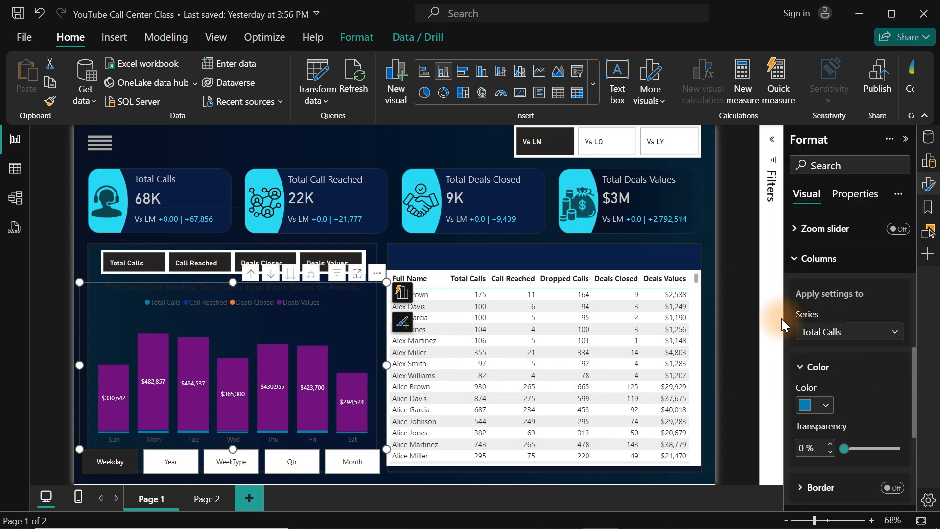
- Set the column colour of the weekday chart's Call Reached series to the custom cyan #36E9F2
{"action": "left_click", "coordinate": [870, 338]}
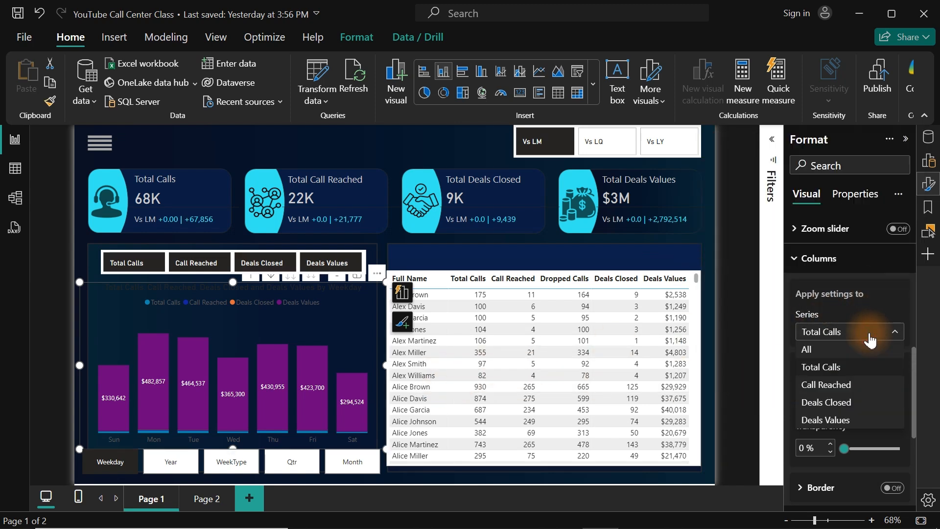
{"action": "left_click", "coordinate": [840, 385]}
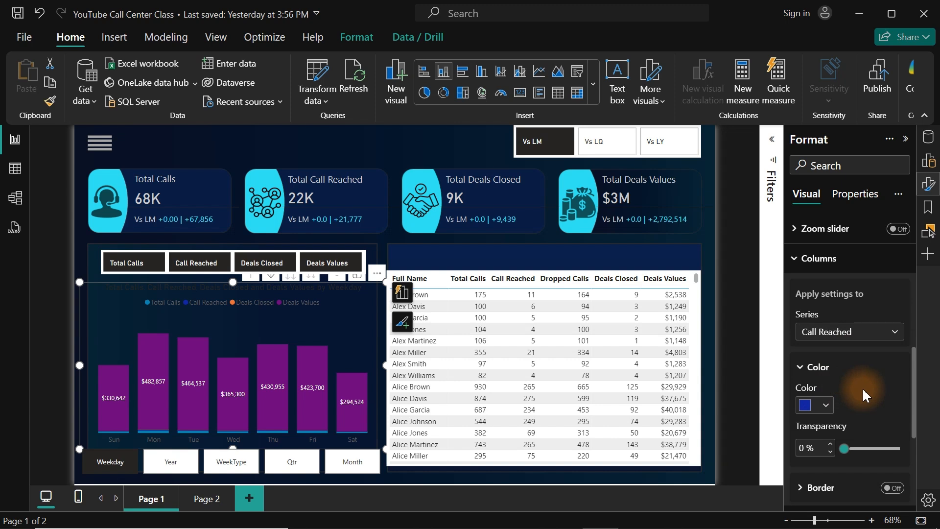
{"action": "left_click", "coordinate": [819, 404]}
{"action": "left_click", "coordinate": [764, 373]}
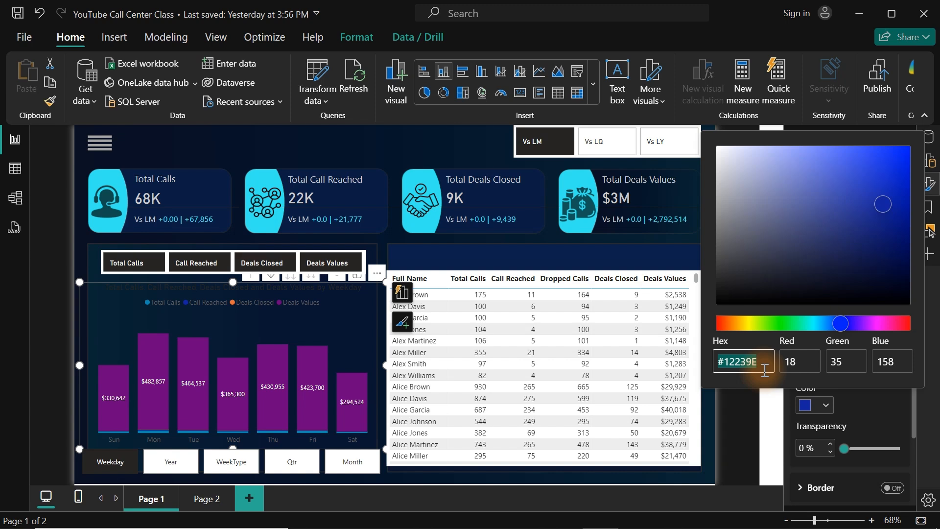
{"action": "type", "text": "36E9F2"}
{"action": "left_click", "coordinate": [860, 402]}
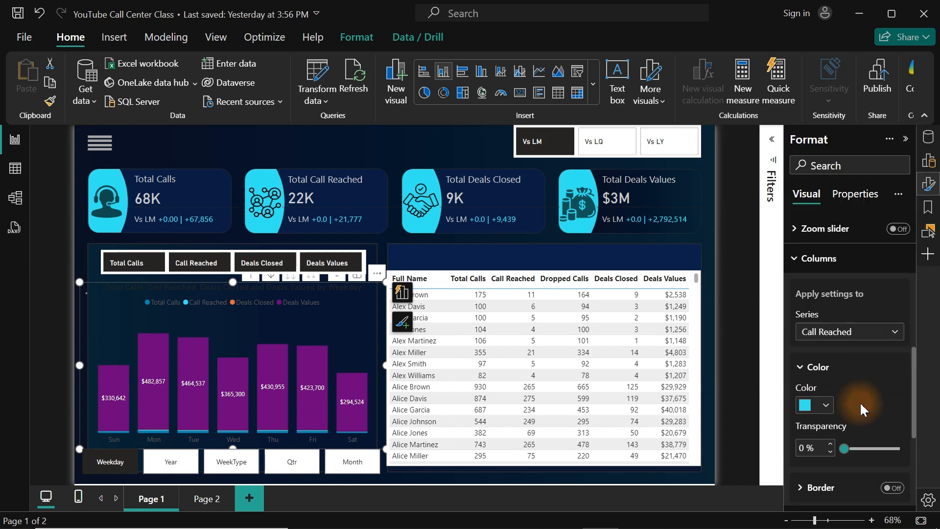
- Set the column colour of the weekday chart's Deals Closed series to the custom colour #585245
{"action": "left_click", "coordinate": [855, 333]}
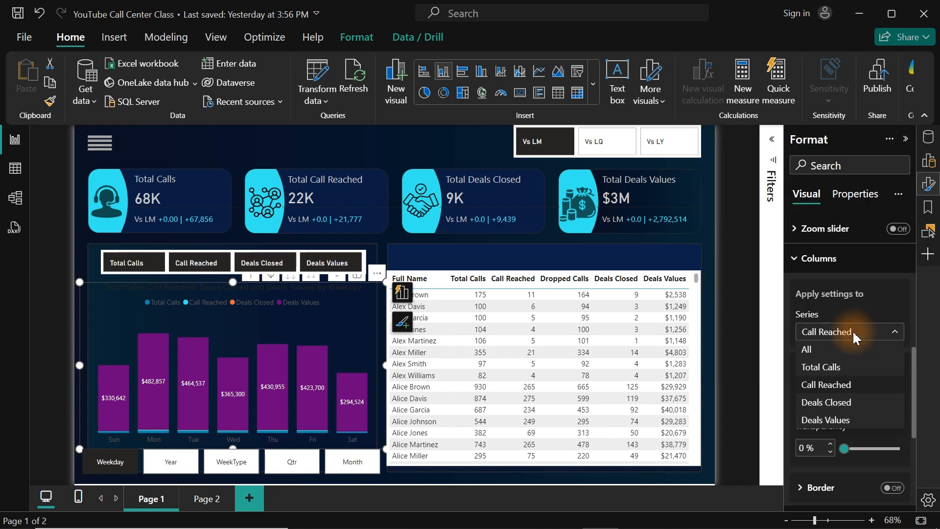
{"action": "left_click", "coordinate": [838, 400]}
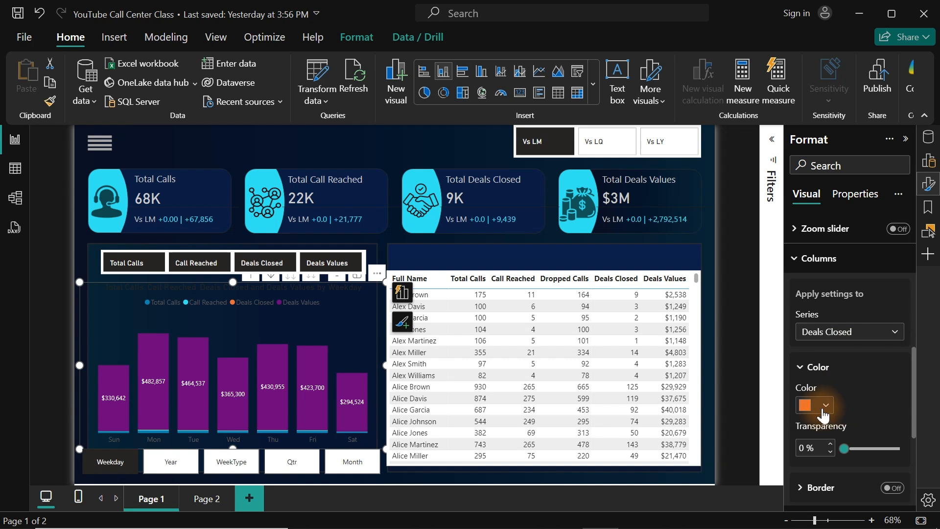
{"action": "left_click", "coordinate": [824, 406]}
{"action": "left_click", "coordinate": [776, 371]}
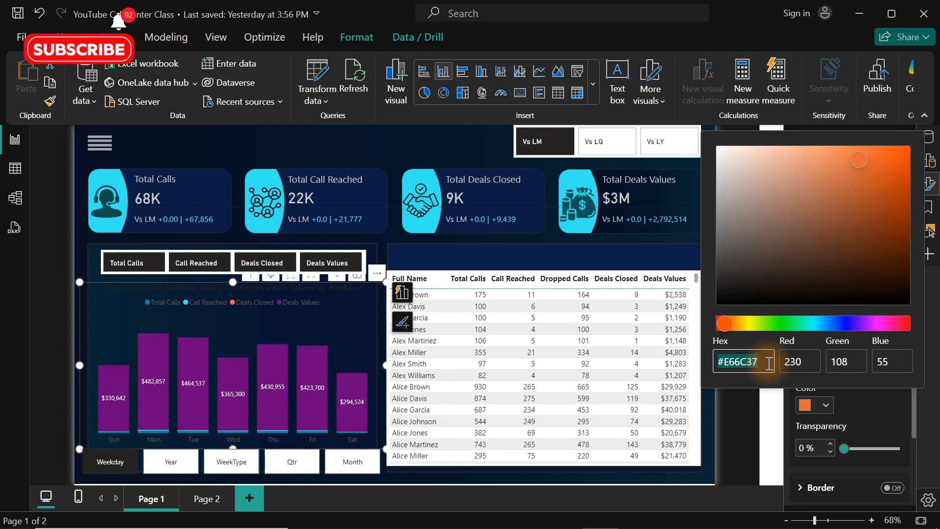
{"action": "type", "text": "58"}
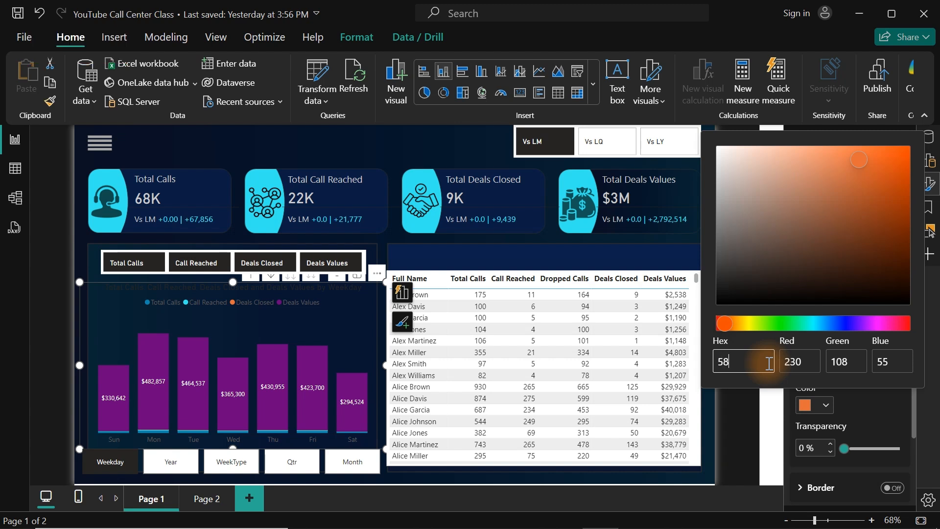
{"action": "type", "text": "5245"}
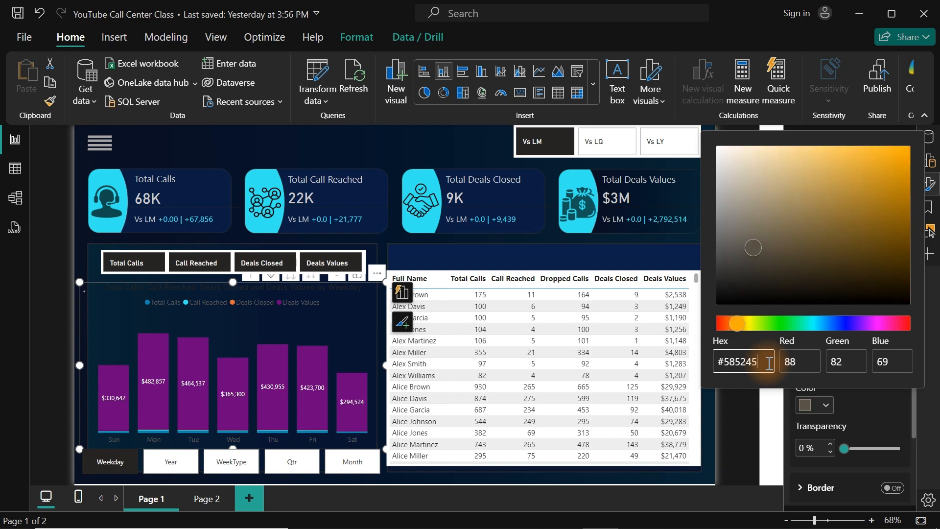
{"action": "left_click", "coordinate": [882, 398]}
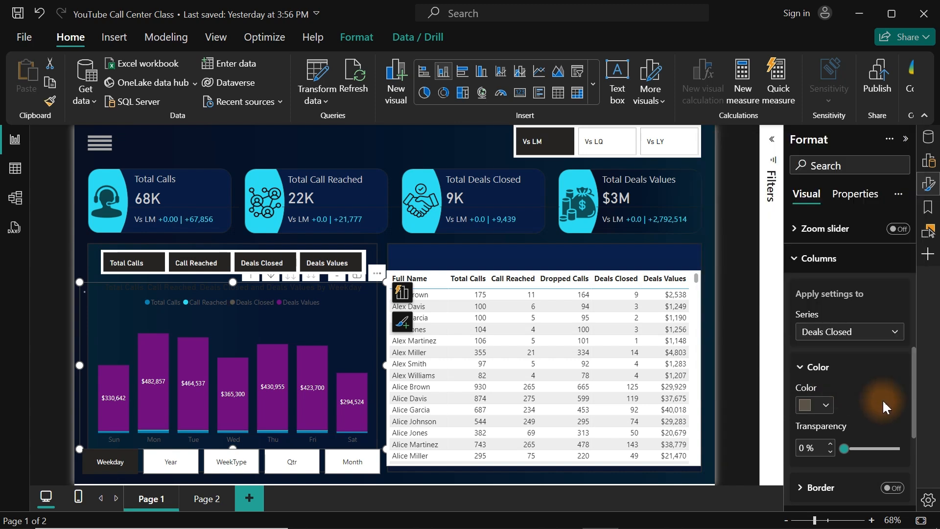
- Set the column colour of the weekday chart's Deals Values series to the light violet-blue tint of the dark blue theme colour
{"action": "left_click", "coordinate": [850, 332]}
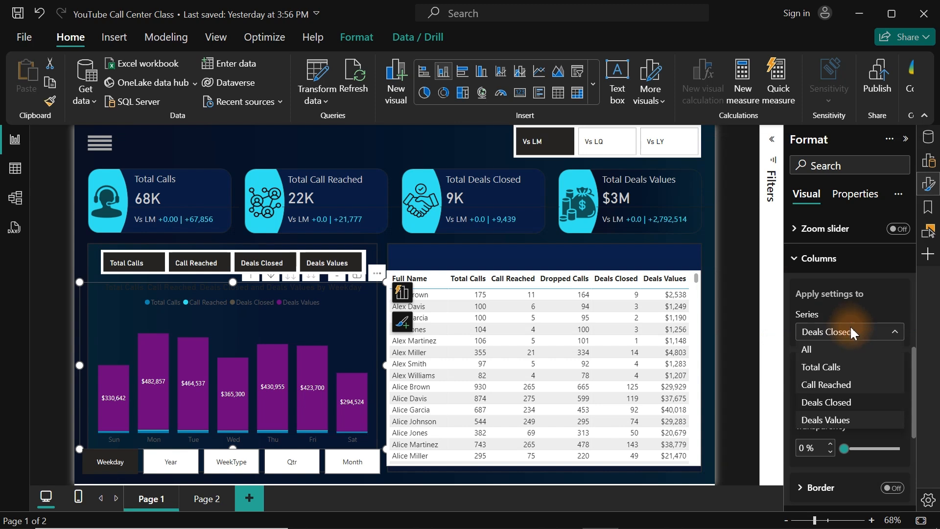
{"action": "left_click", "coordinate": [845, 418]}
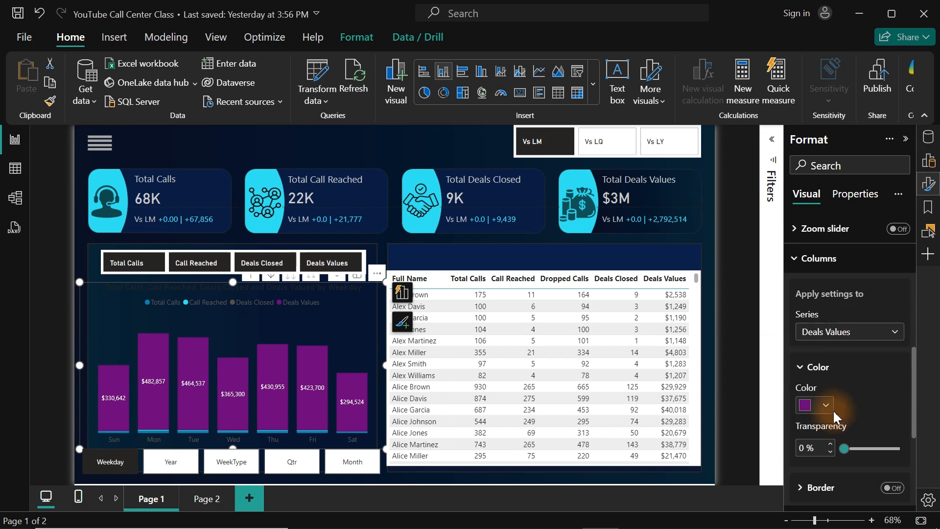
{"action": "left_click", "coordinate": [824, 405]}
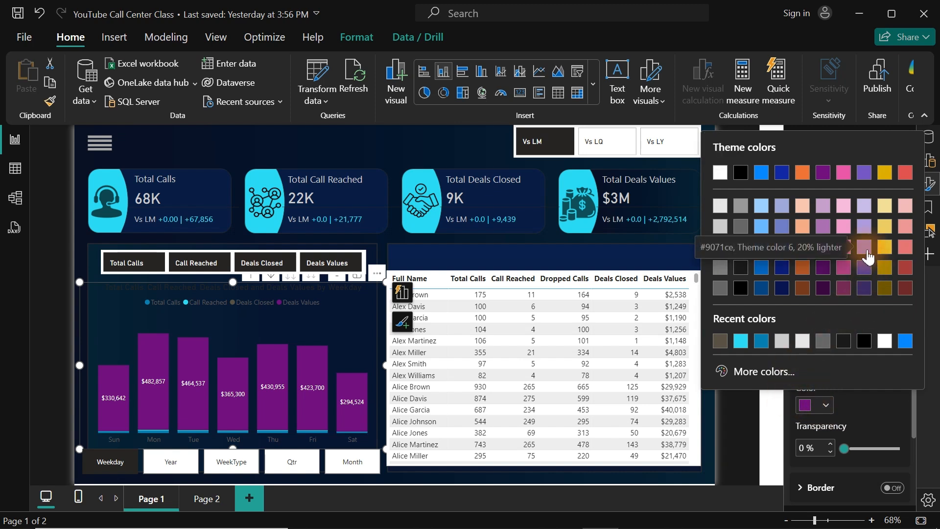
{"action": "left_click", "coordinate": [783, 228]}
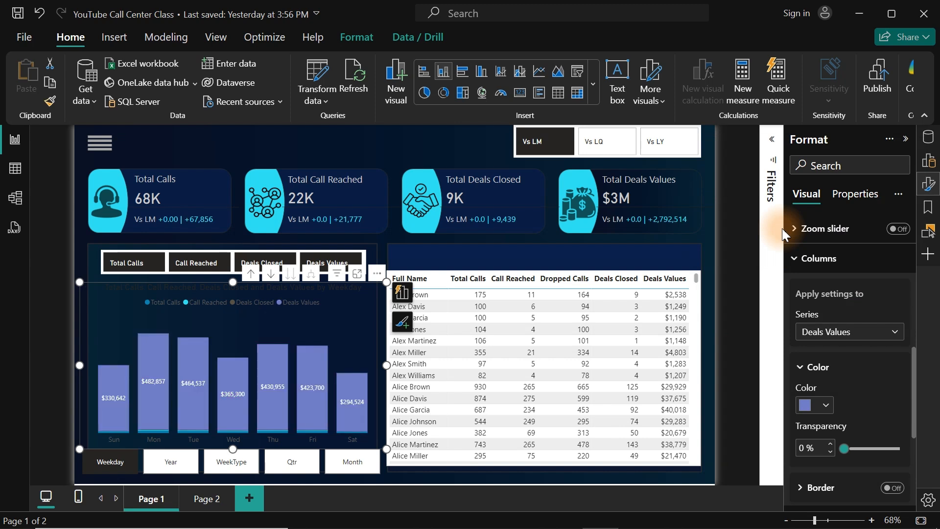
{"action": "left_click", "coordinate": [394, 141]}
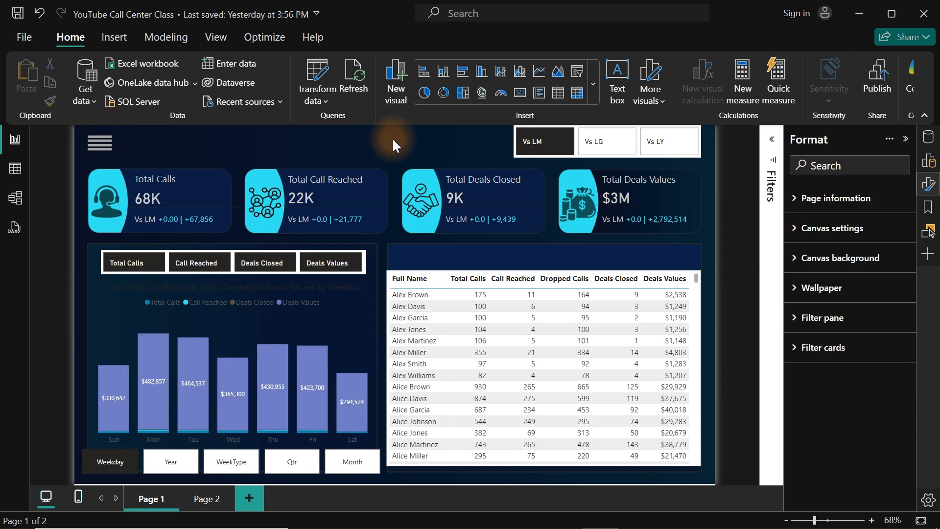
- View the weekday chart for Deals Values, Deals Closed and Call Reached individually using the measure slicer to check the column colours
{"action": "left_click", "coordinate": [140, 268]}
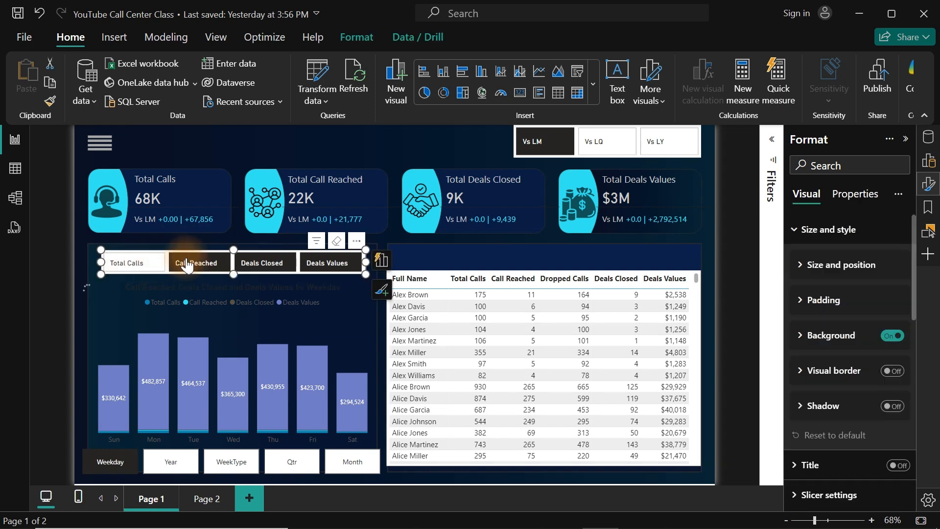
{"action": "left_click", "coordinate": [205, 267]}
{"action": "left_click", "coordinate": [259, 264]}
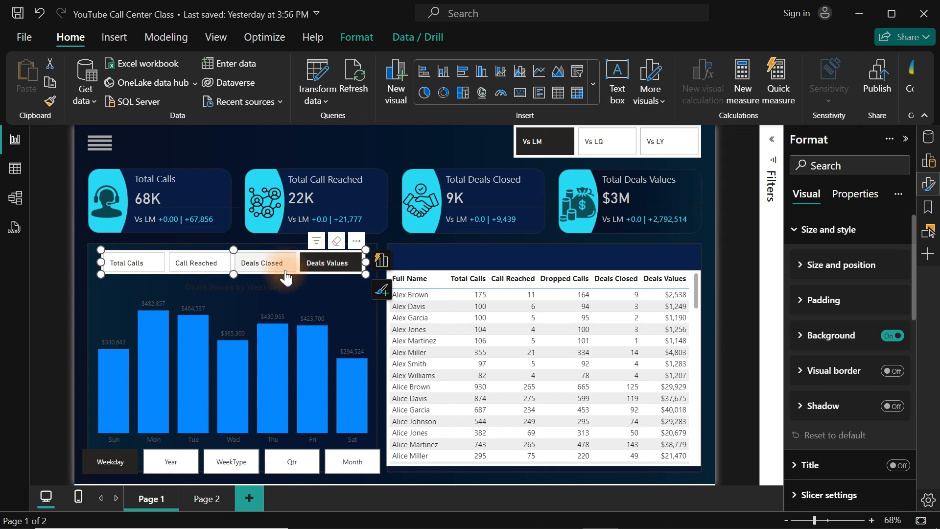
{"action": "left_click", "coordinate": [269, 269]}
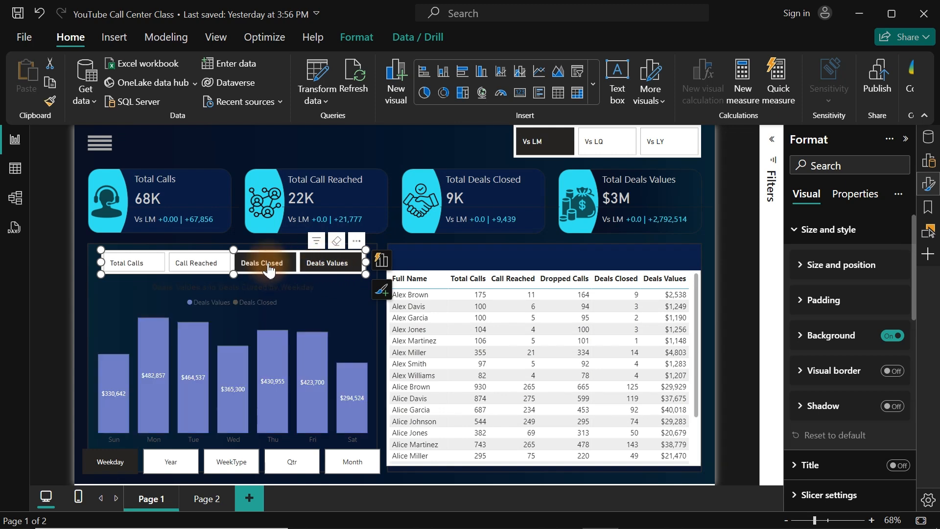
{"action": "left_click", "coordinate": [322, 268]}
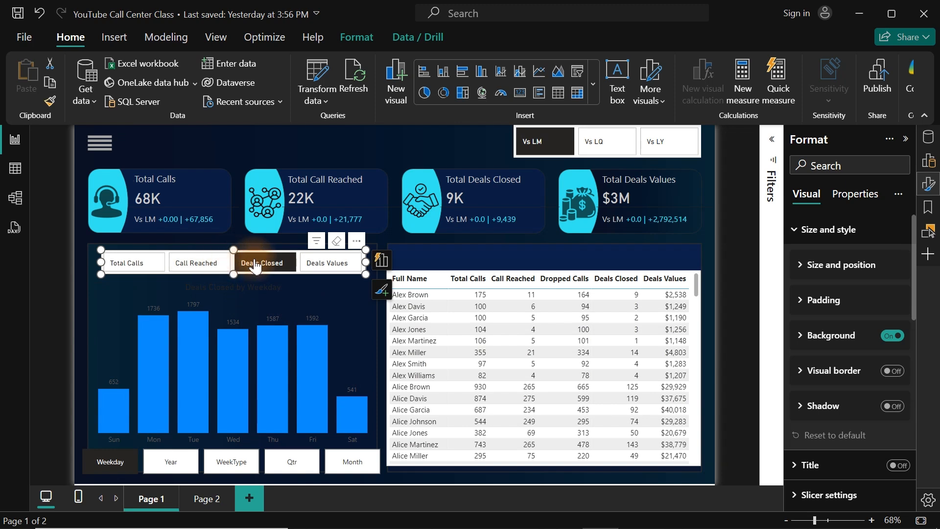
{"action": "left_click", "coordinate": [254, 267]}
{"action": "left_click", "coordinate": [202, 268]}
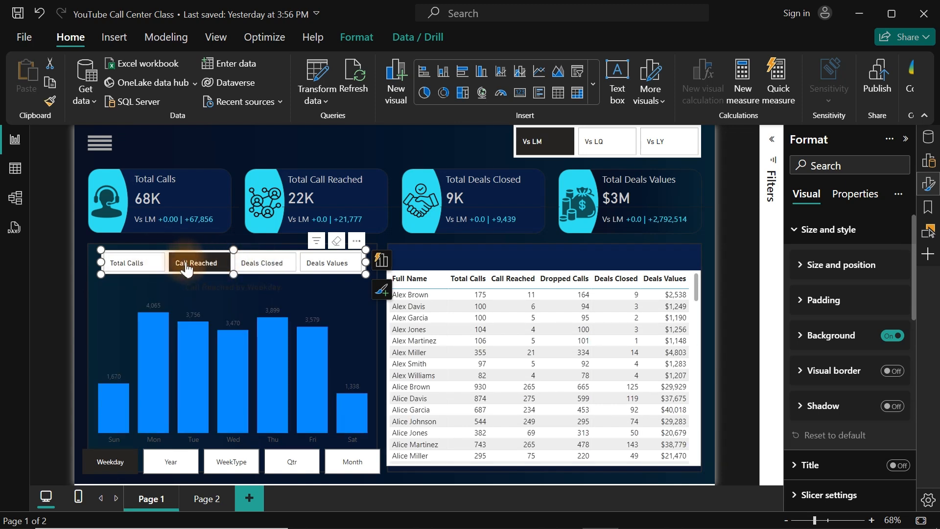
- Show Total Calls and Deals Closed together in the weekday chart using the measure slicer
{"action": "left_click", "coordinate": [142, 268]}
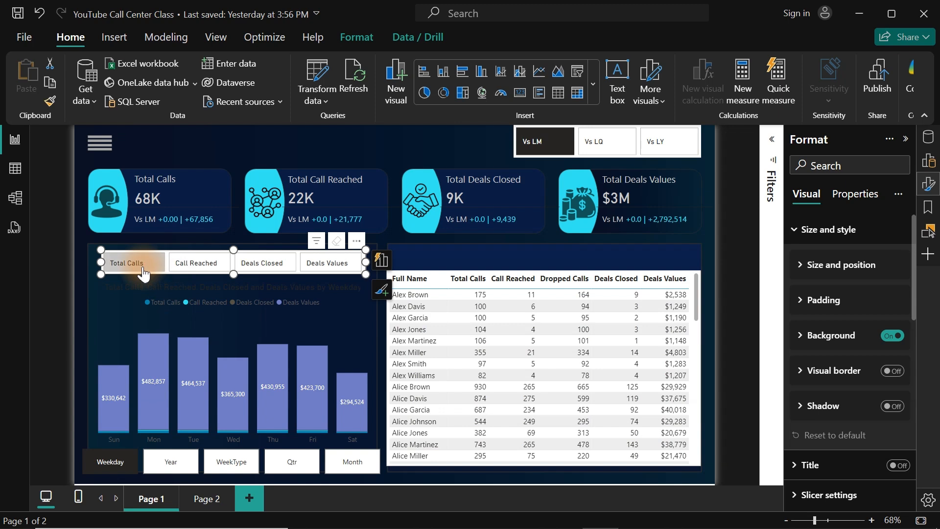
{"action": "left_click", "coordinate": [192, 268], "text": "ctrl"}
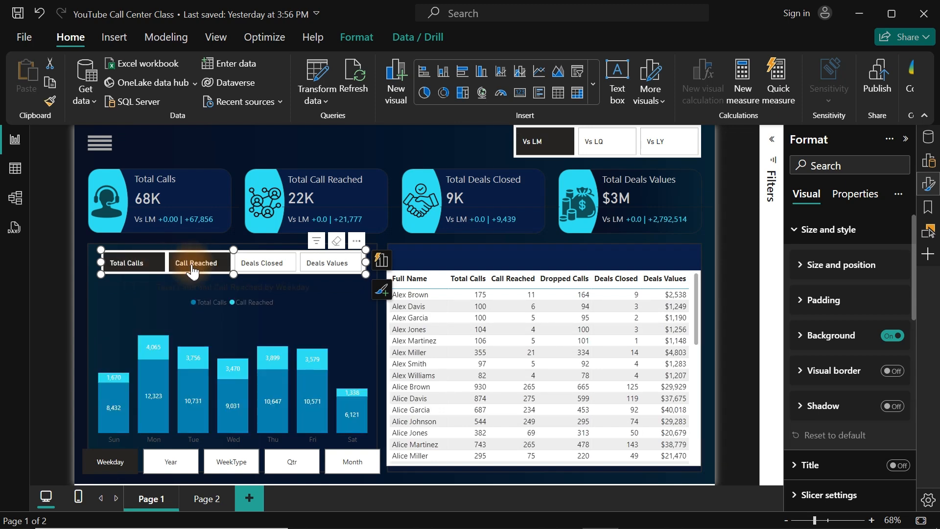
{"action": "left_click", "coordinate": [193, 266], "text": "ctrl"}
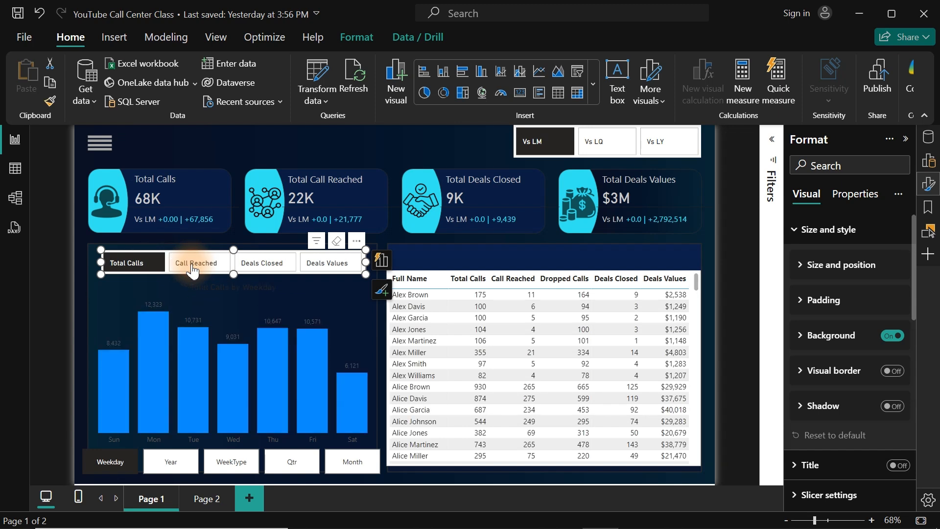
{"action": "left_click", "coordinate": [282, 264], "text": "ctrl"}
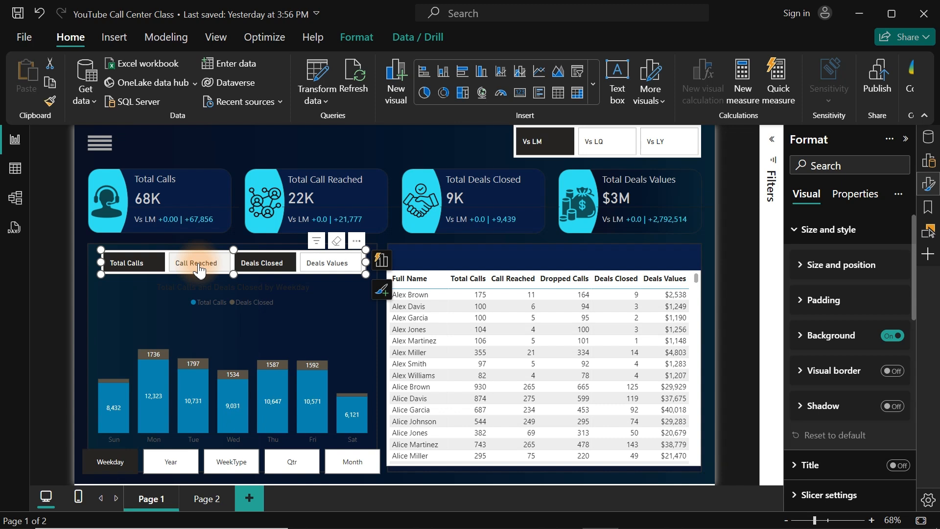
- Set the title text colour of the weekday column chart to a light grey theme colour
{"action": "left_click", "coordinate": [292, 308]}
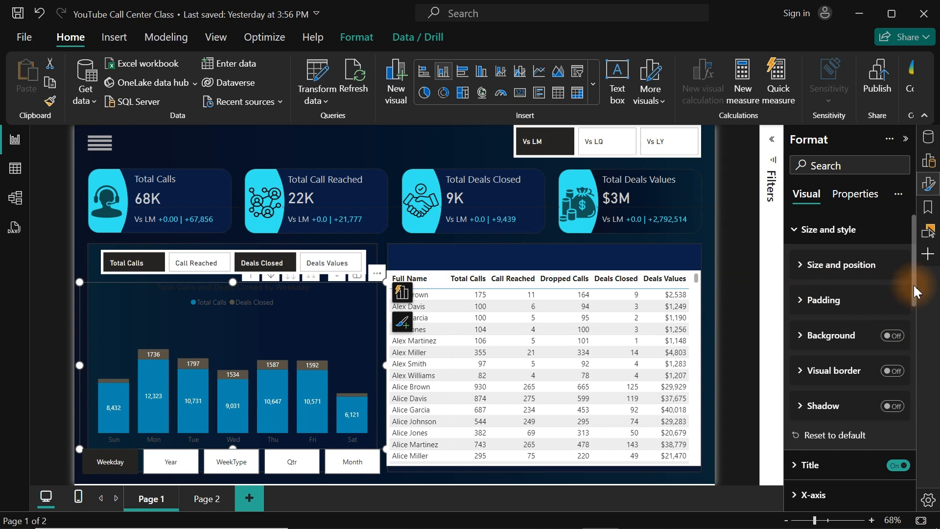
{"action": "left_click_drag", "start_coordinate": [913, 289], "coordinate": [924, 346]}
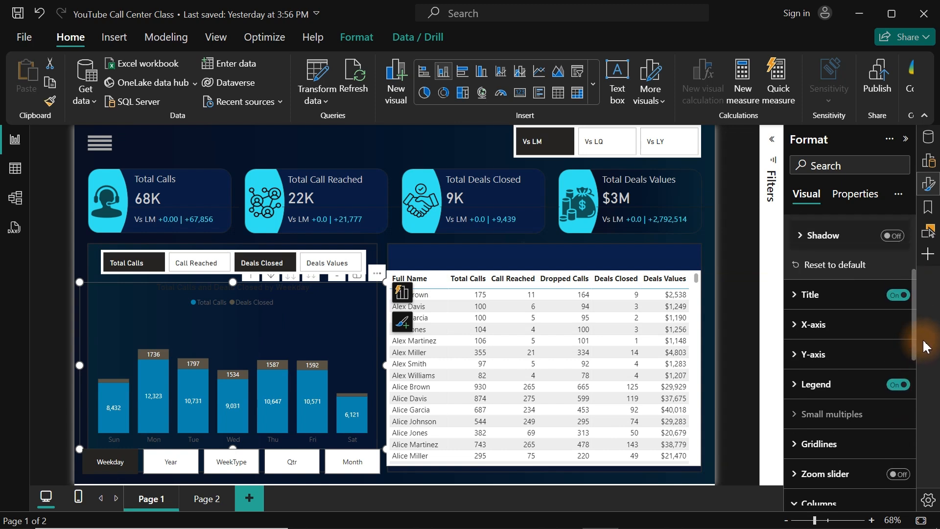
{"action": "left_click", "coordinate": [813, 295]}
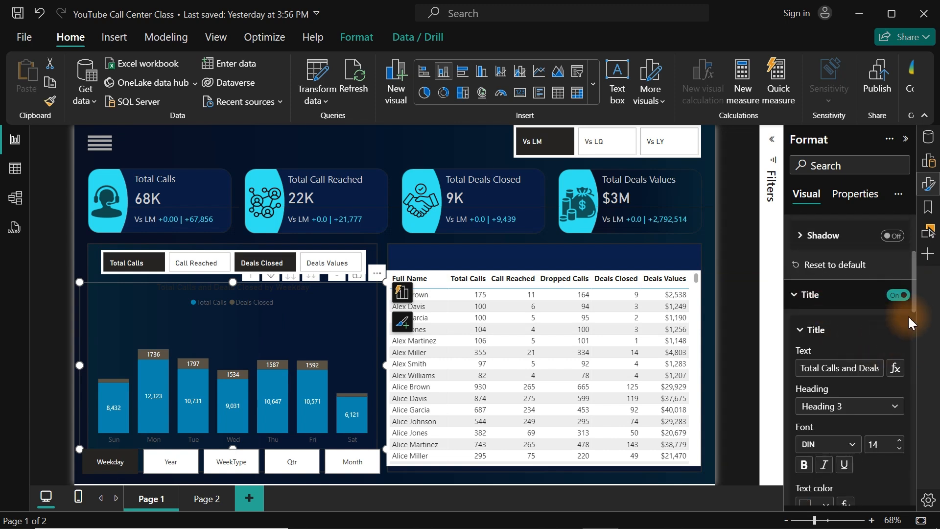
{"action": "left_click_drag", "start_coordinate": [915, 303], "coordinate": [911, 334]}
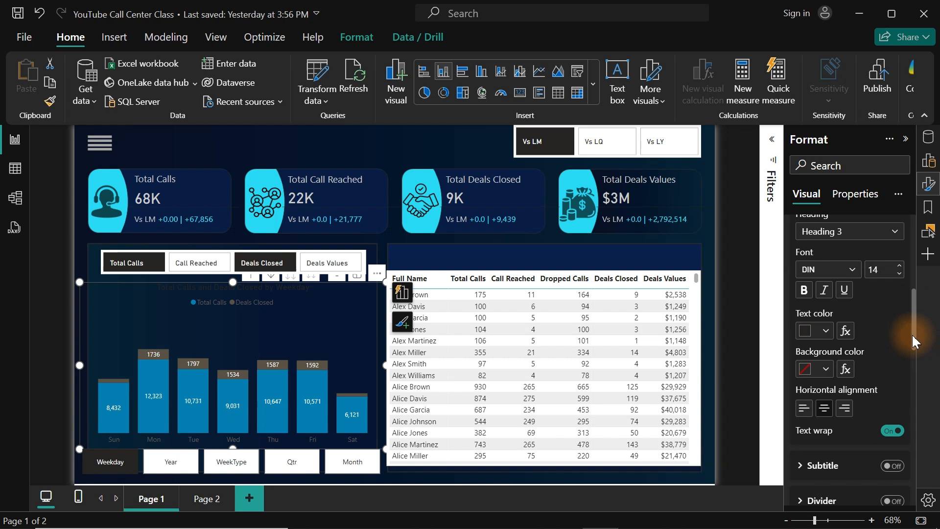
{"action": "left_click", "coordinate": [826, 332]}
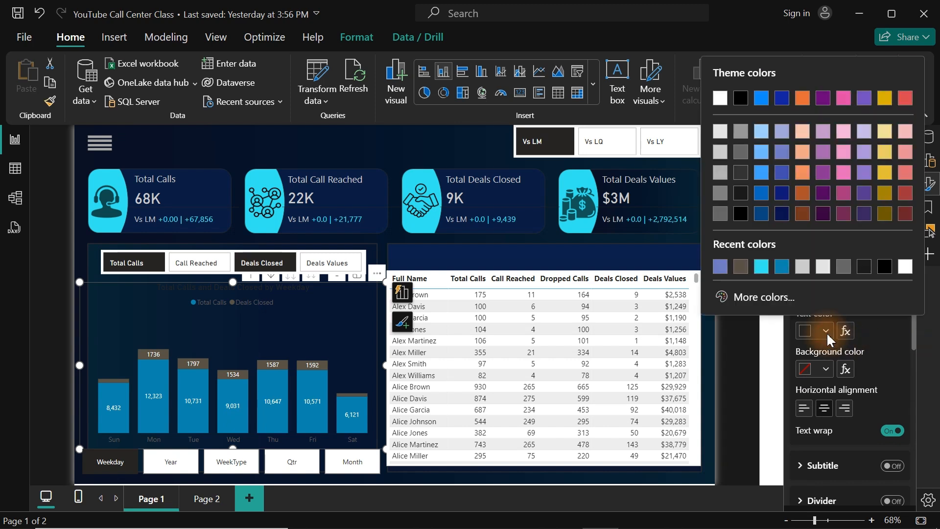
{"action": "left_click", "coordinate": [722, 153]}
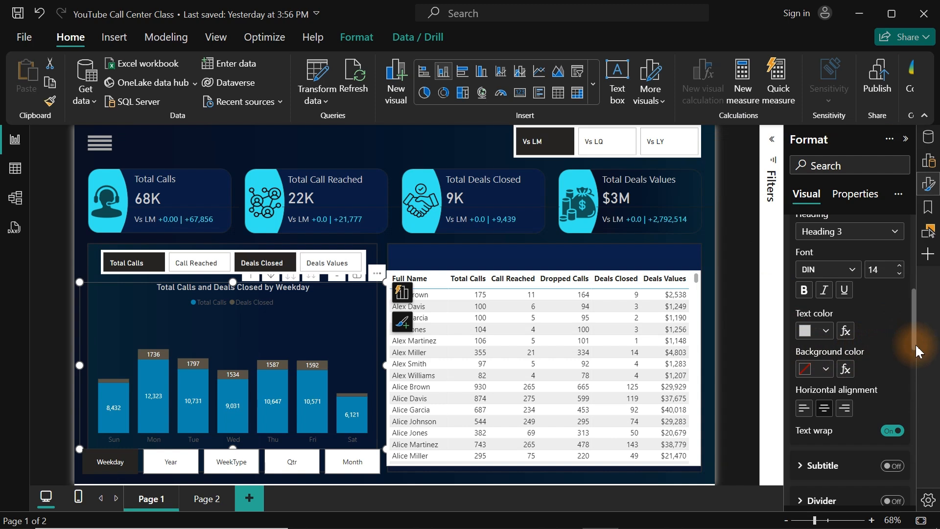
{"action": "left_click_drag", "start_coordinate": [914, 342], "coordinate": [913, 282]}
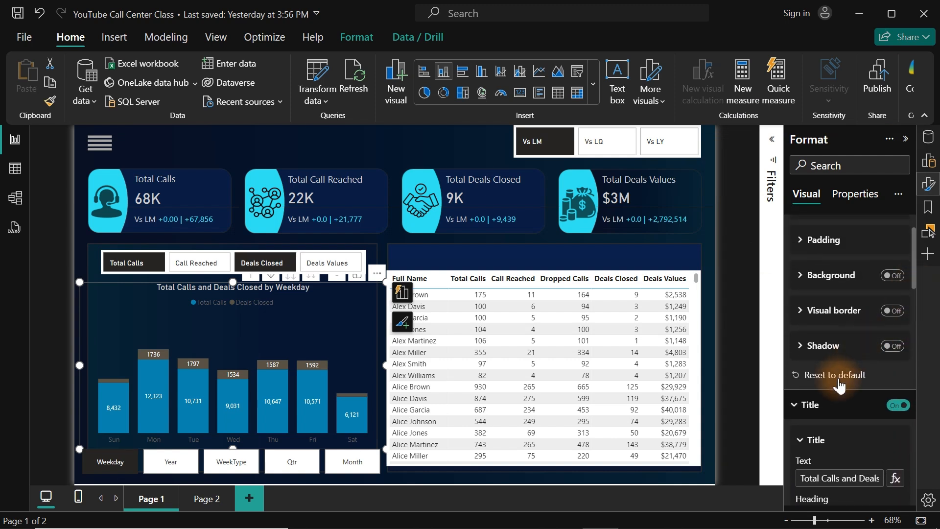
{"action": "left_click", "coordinate": [832, 404]}
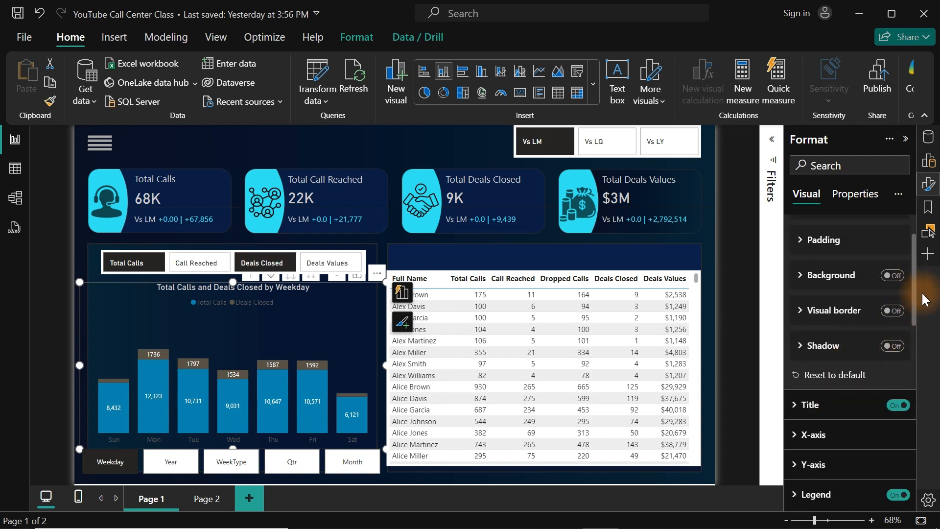
- Set the weekday chart's legend text to a light grey theme colour and its font size to 12
{"action": "left_click_drag", "start_coordinate": [912, 283], "coordinate": [916, 344]}
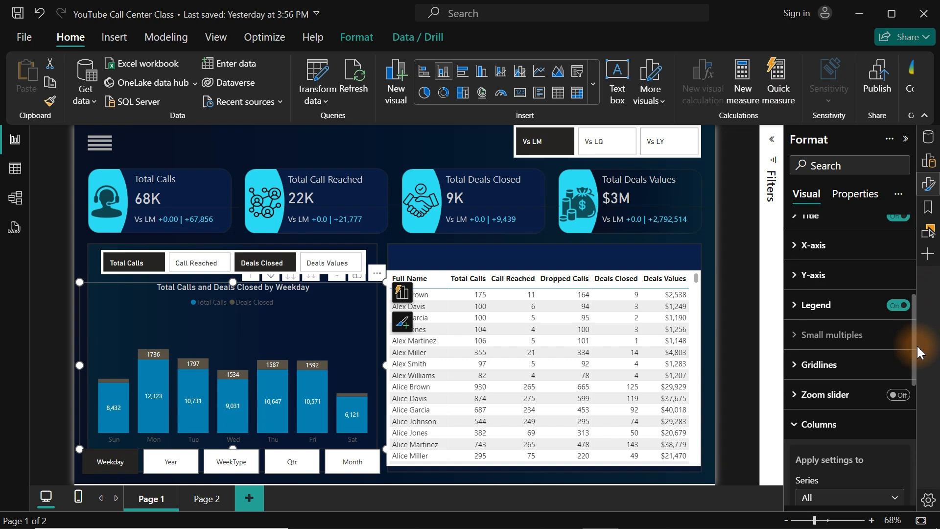
{"action": "left_click", "coordinate": [829, 307]}
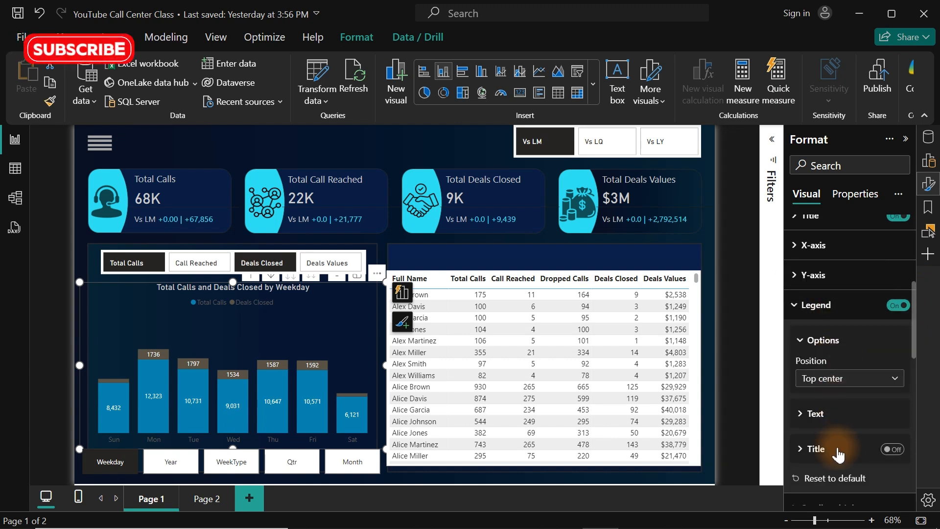
{"action": "left_click", "coordinate": [822, 414]}
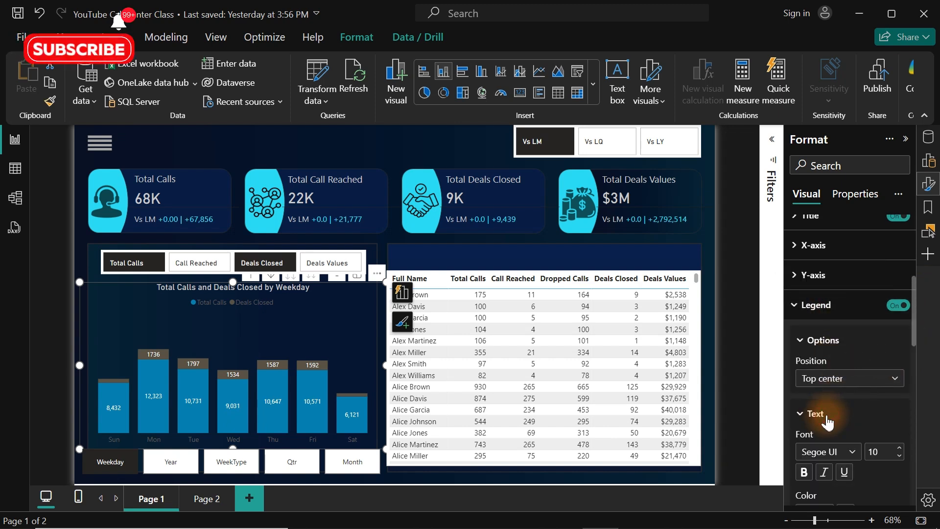
{"action": "left_click_drag", "start_coordinate": [915, 328], "coordinate": [915, 360]}
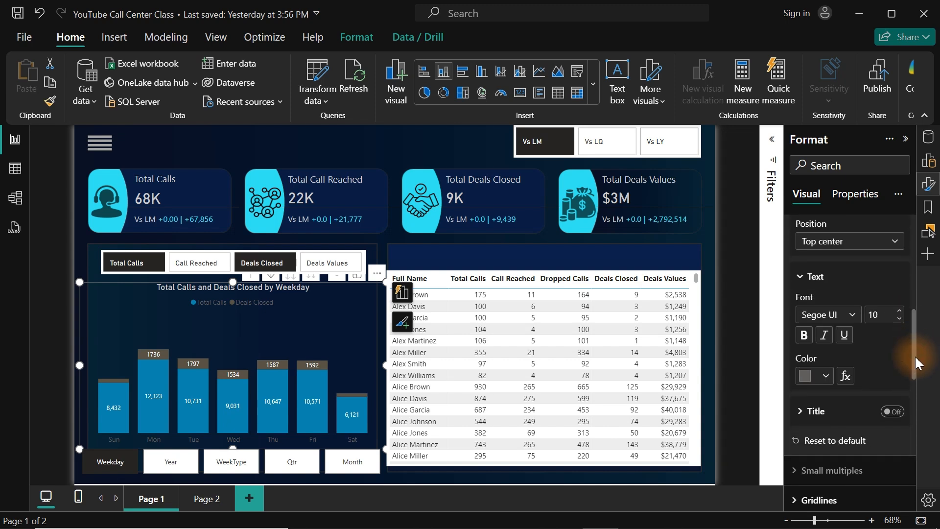
{"action": "left_click", "coordinate": [825, 376]}
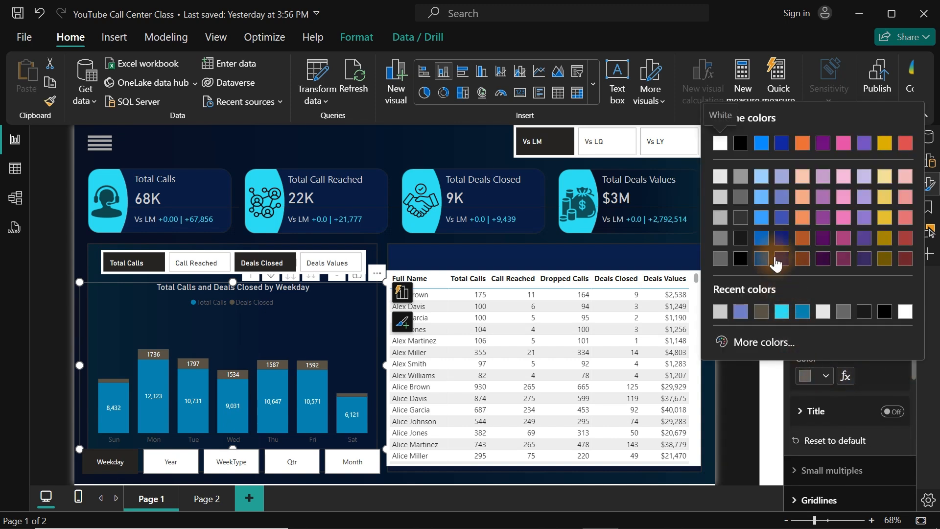
{"action": "left_click", "coordinate": [720, 197]}
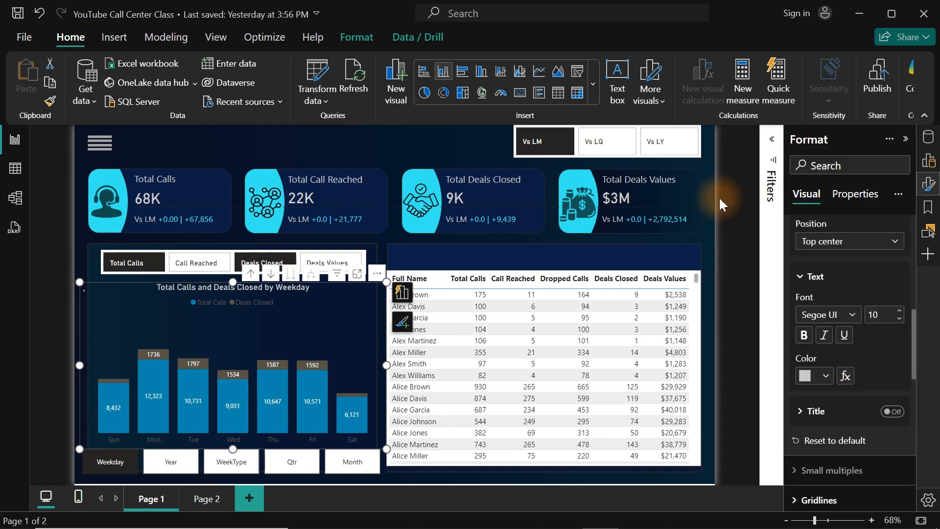
{"action": "left_click", "coordinate": [899, 318]}
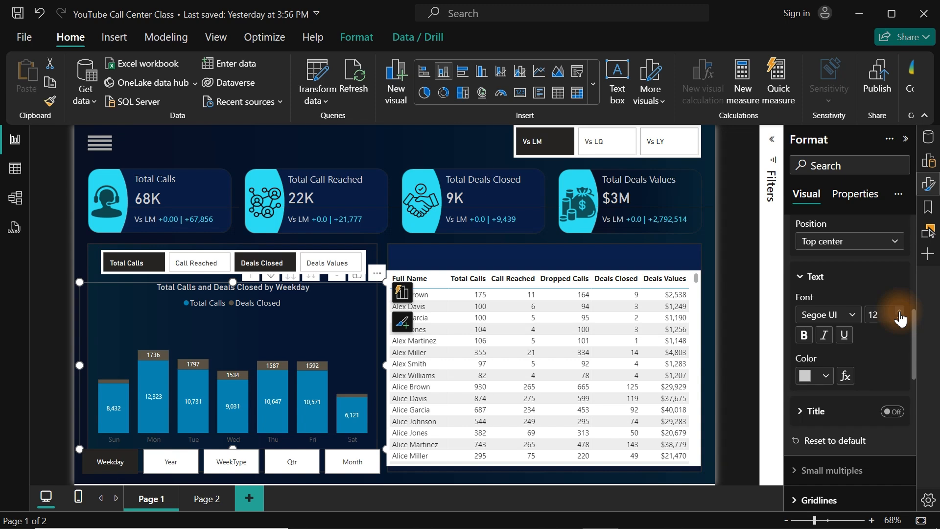
- Set the weekday chart's X-axis values to the same light grey theme colour with font size 11
{"action": "left_click_drag", "start_coordinate": [914, 342], "coordinate": [917, 230]}
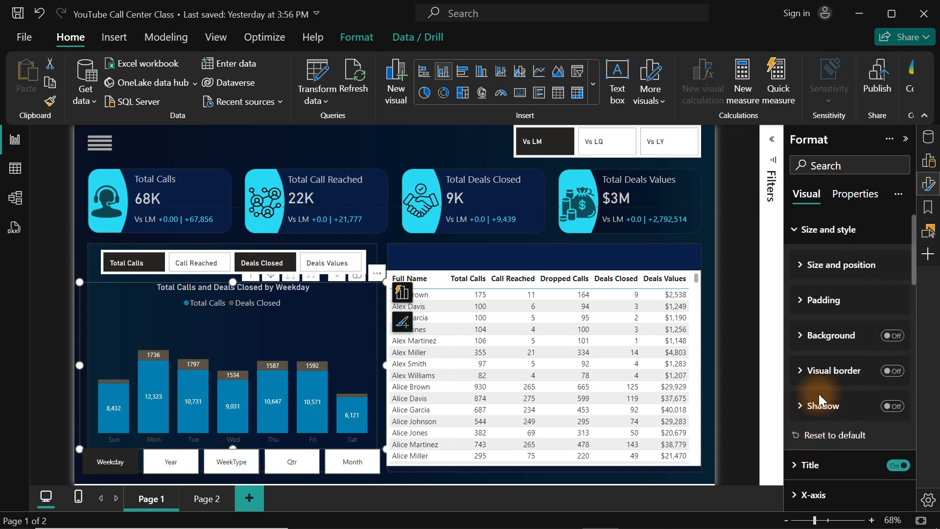
{"action": "left_click", "coordinate": [802, 289]}
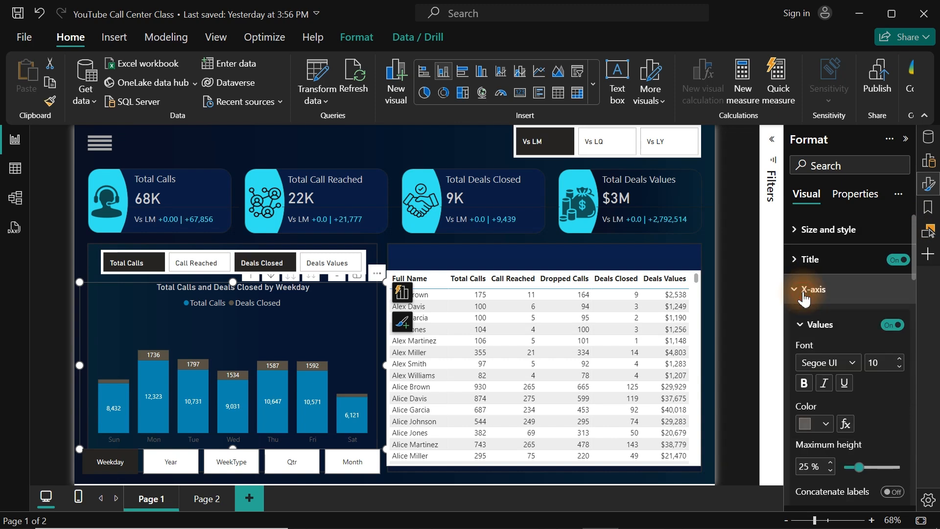
{"action": "left_click", "coordinate": [813, 421]}
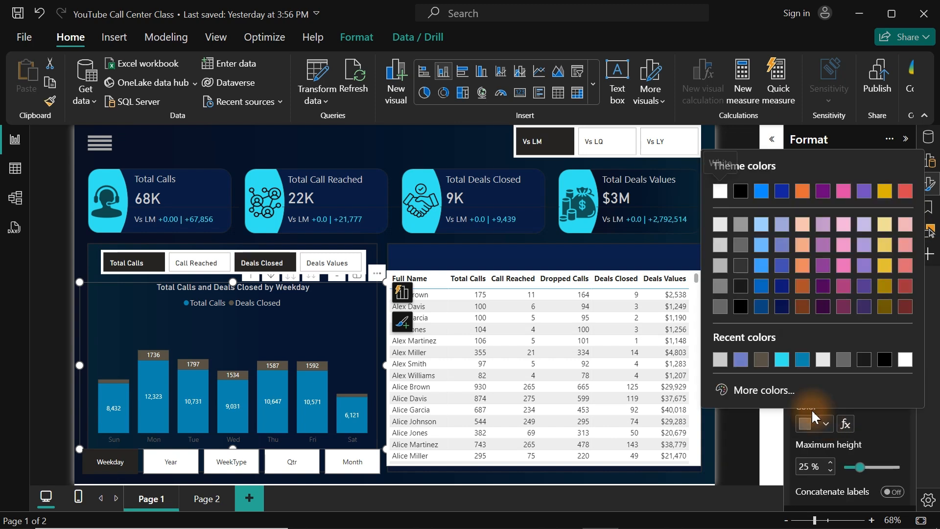
{"action": "left_click", "coordinate": [719, 244]}
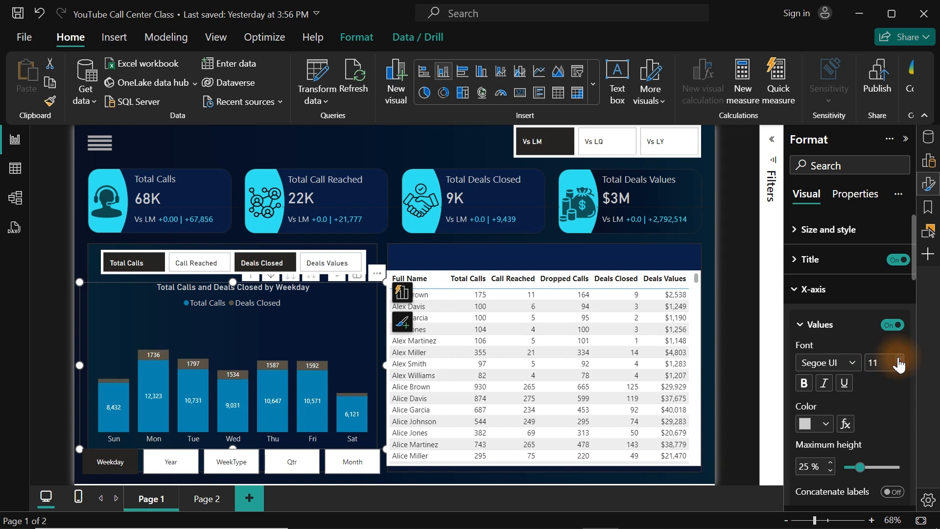
{"action": "left_click", "coordinate": [437, 143]}
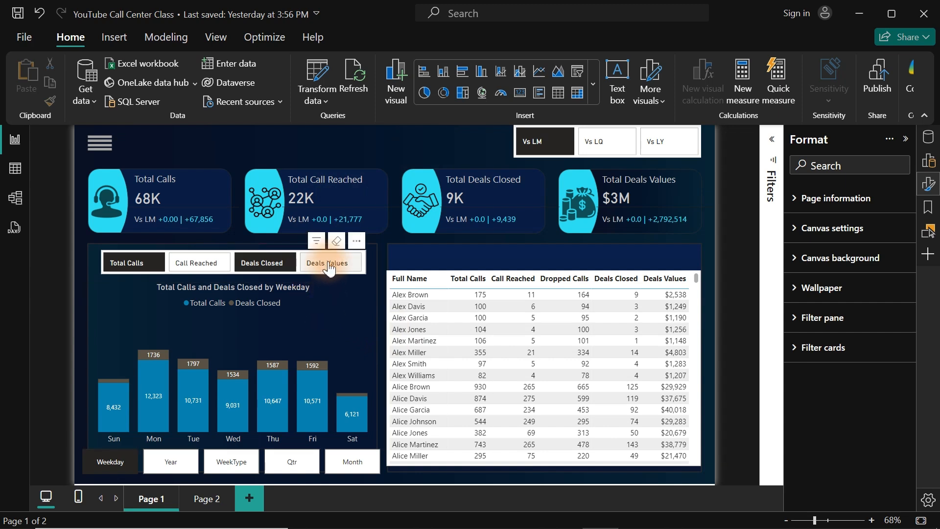
- Switch to PowerPoint and open the fill settings of the large left panel shape on slide 2
{"action": "left_click", "coordinate": [307, 250]}
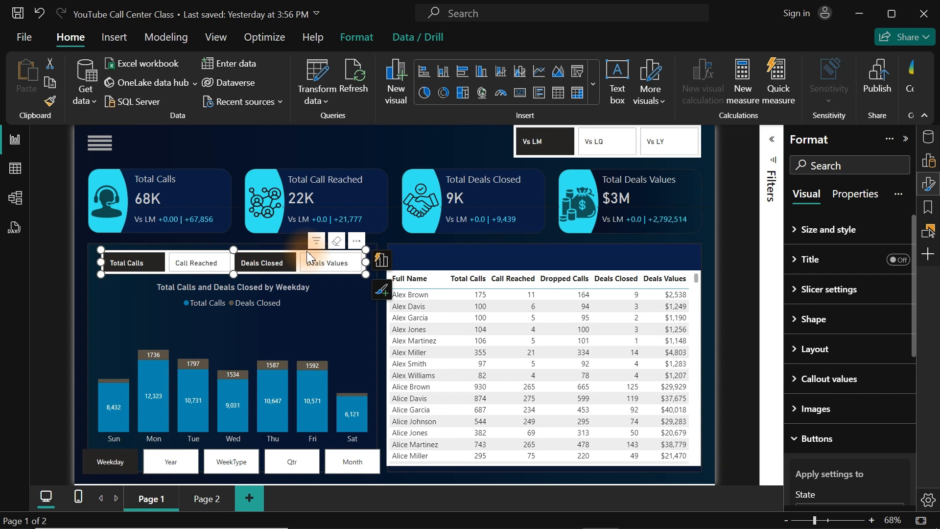
{"action": "mouse_move", "coordinate": [579, 527]}
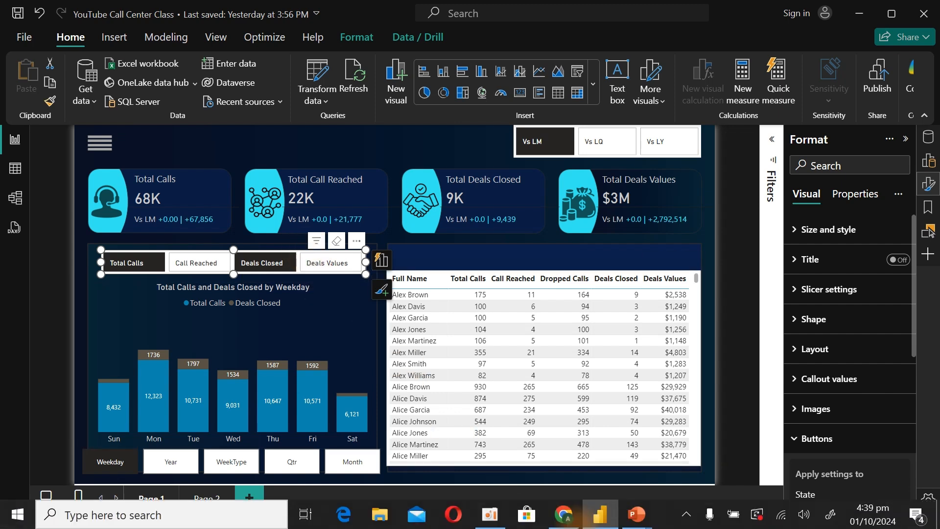
{"action": "mouse_move", "coordinate": [639, 514]}
{"action": "left_click", "coordinate": [548, 453]}
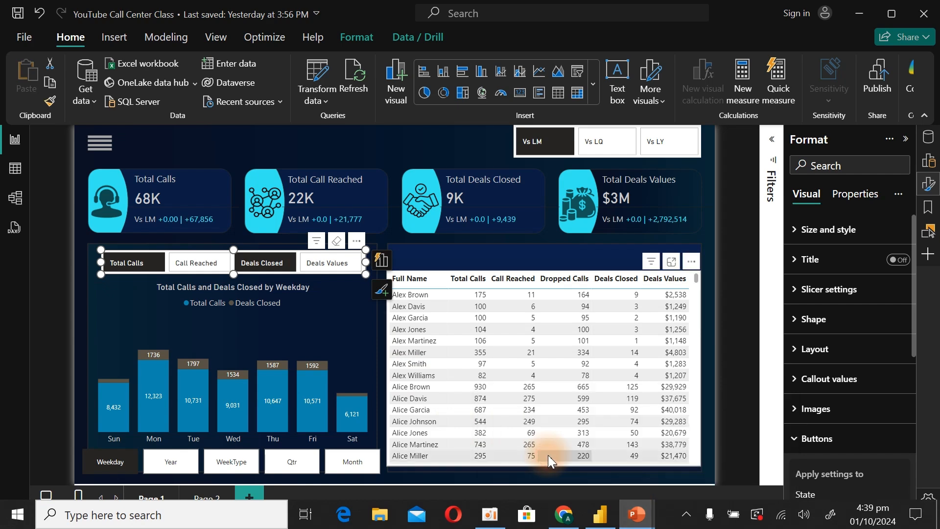
{"action": "left_click", "coordinate": [400, 360]}
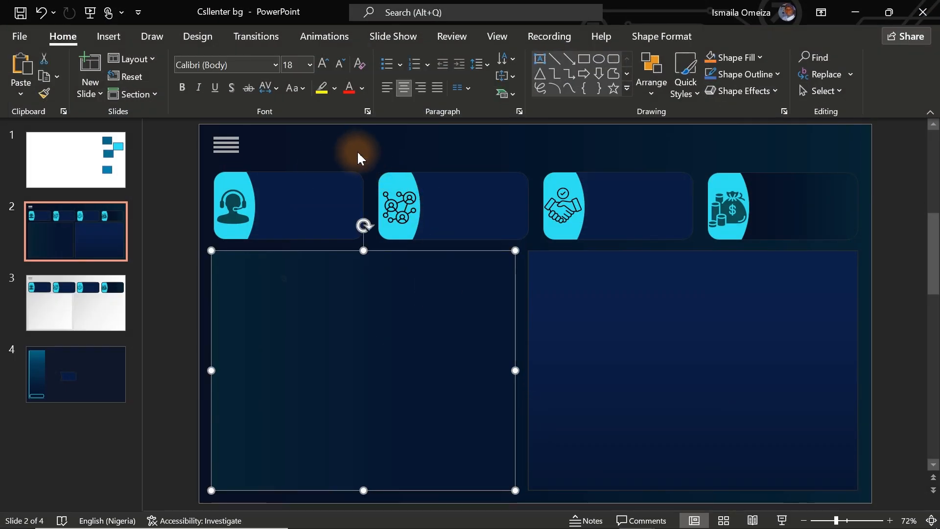
{"action": "right_click", "coordinate": [320, 318]}
{"action": "left_click", "coordinate": [362, 493]}
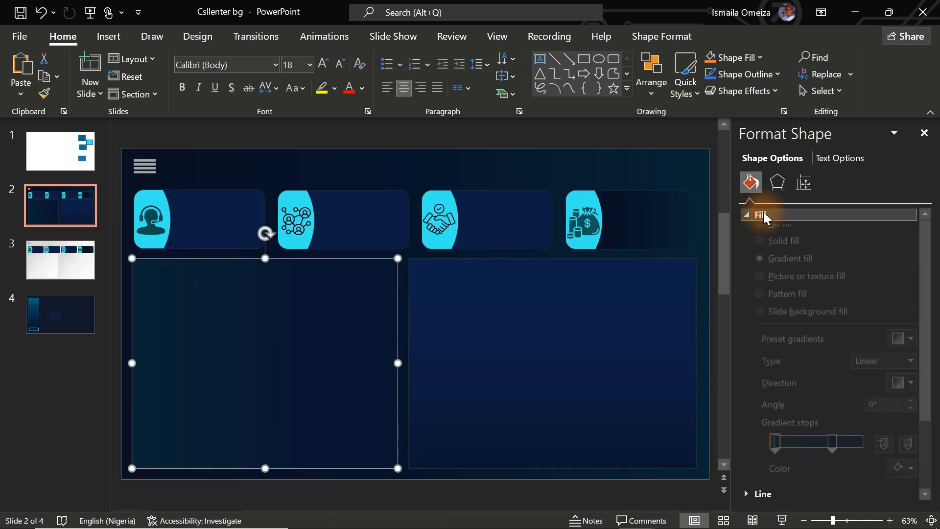
{"action": "left_click", "coordinate": [760, 215]}
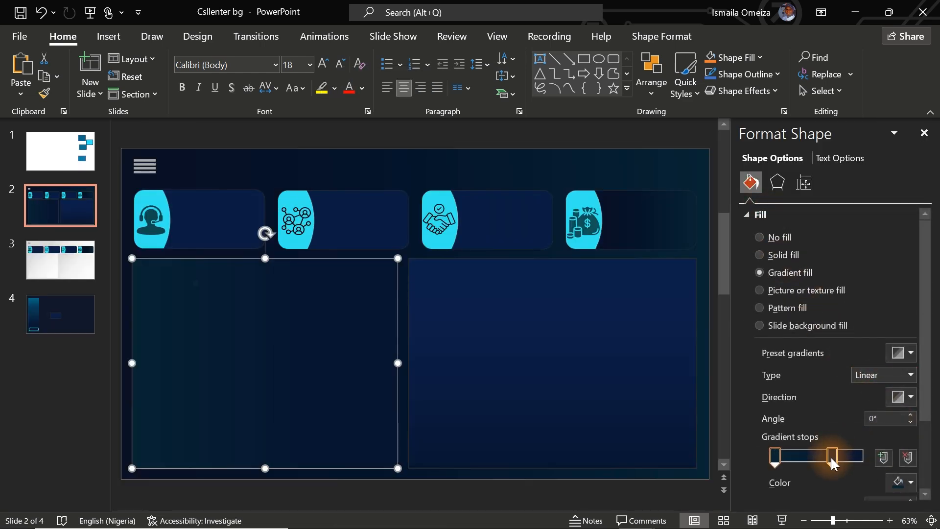
- Copy the hex code #081631 from the panel's second gradient stop, leave its fill unchanged, and return to Power BI
{"action": "left_click", "coordinate": [774, 456]}
{"action": "mouse_move", "coordinate": [775, 455]}
{"action": "left_mouse_down"}
{"action": "mouse_move", "coordinate": [798, 460]}
{"action": "mouse_move", "coordinate": [768, 461]}
{"action": "left_mouse_up"}
{"action": "left_click", "coordinate": [834, 459]}
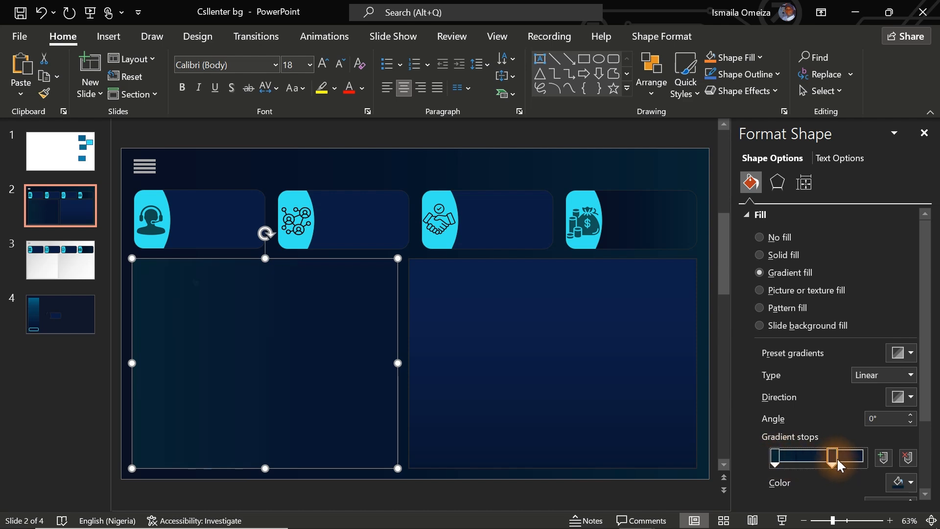
{"action": "left_click", "coordinate": [904, 483]}
{"action": "left_click", "coordinate": [847, 446]}
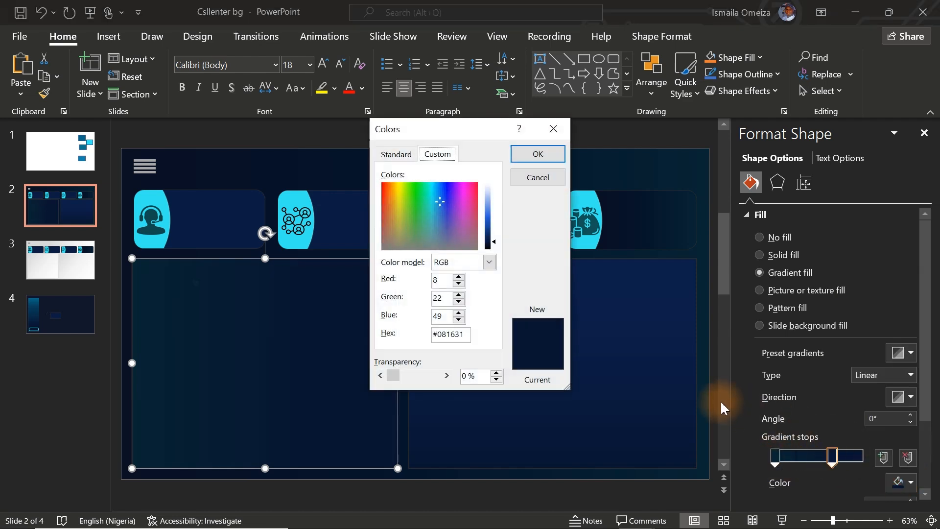
{"action": "left_click_drag", "start_coordinate": [467, 335], "coordinate": [391, 328]}
{"action": "key", "text": "ctrl+c"}
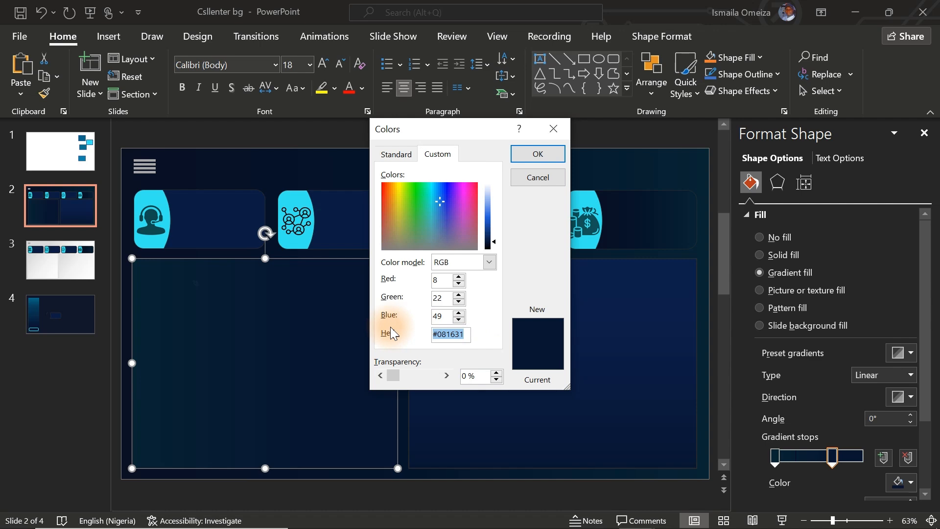
{"action": "left_click", "coordinate": [538, 178]}
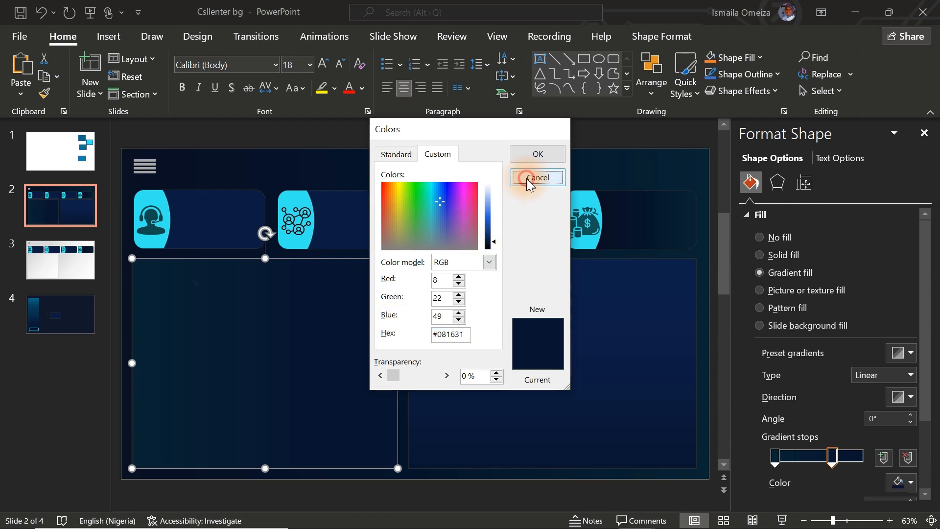
{"action": "left_click", "coordinate": [859, 6]}
{"action": "left_click", "coordinate": [380, 133]}
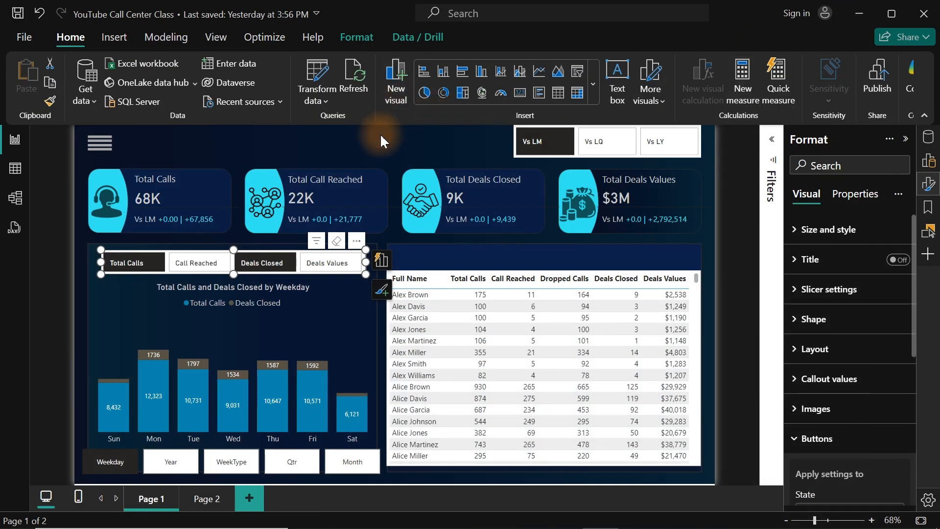
- Turn off the background of the measure slicer above the weekday chart
{"action": "left_click", "coordinate": [272, 252]}
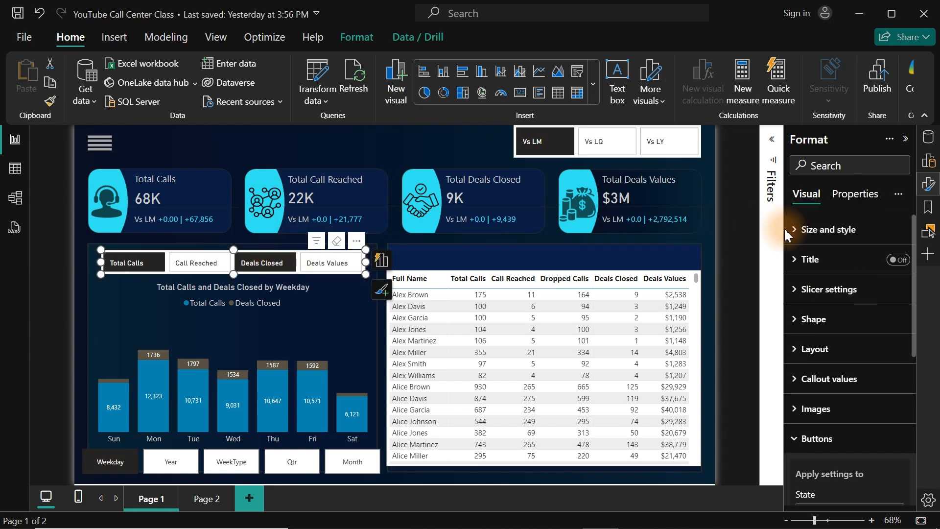
{"action": "left_click", "coordinate": [840, 226]}
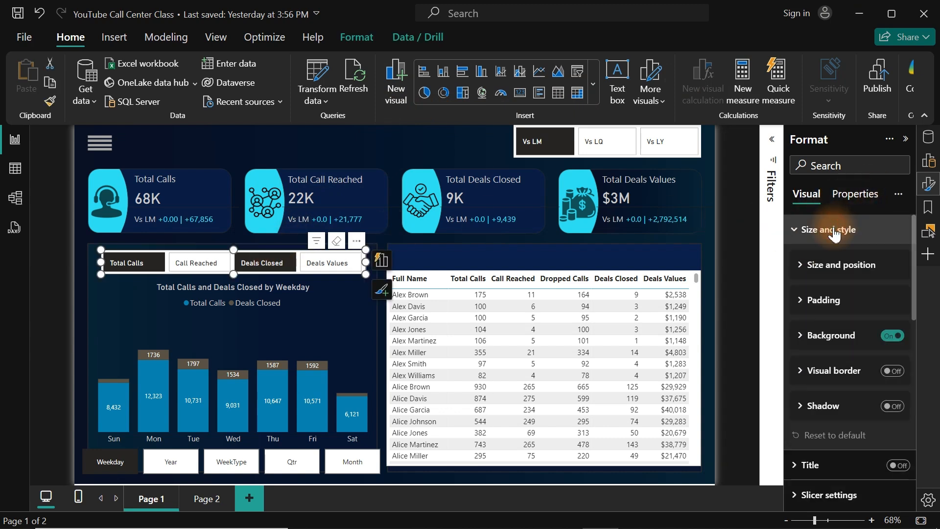
{"action": "left_click", "coordinate": [893, 338]}
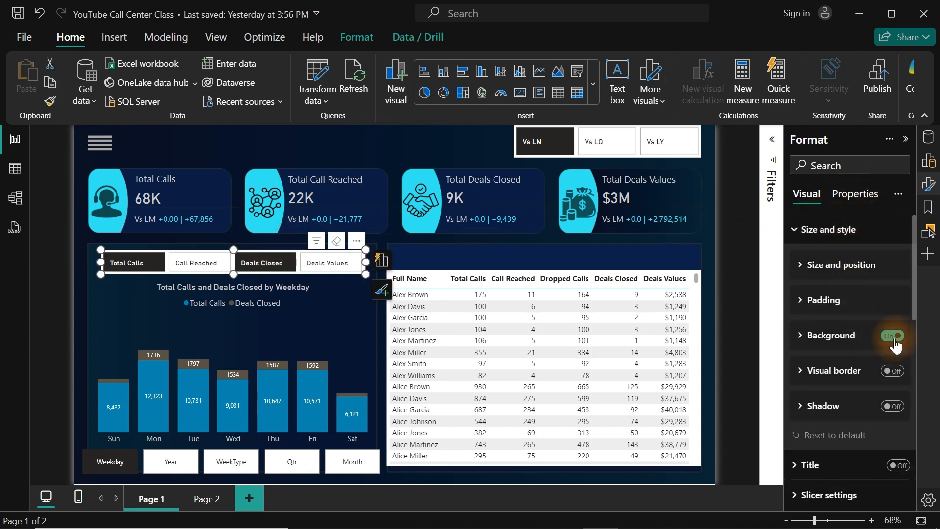
{"action": "left_click", "coordinate": [809, 230]}
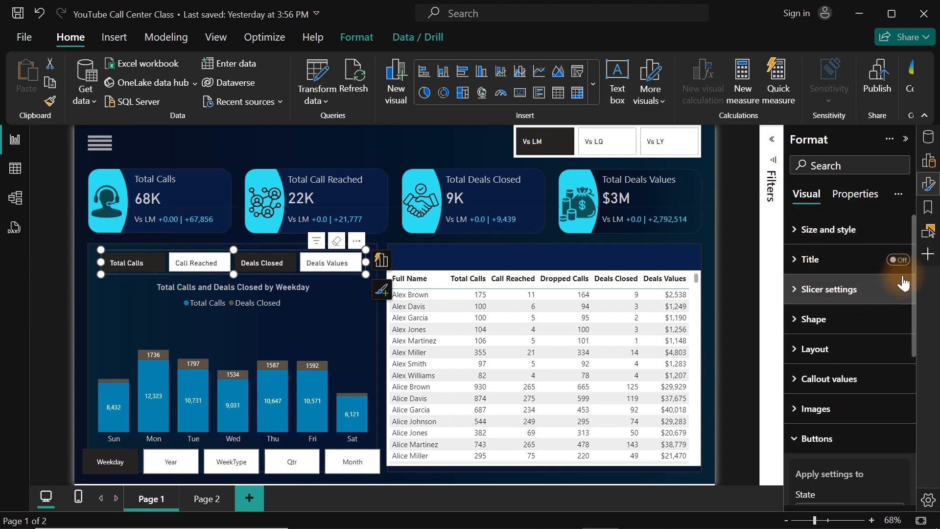
- Turn off the border of the measure slicer's buttons for the Default state
{"action": "left_click_drag", "start_coordinate": [917, 284], "coordinate": [921, 358]}
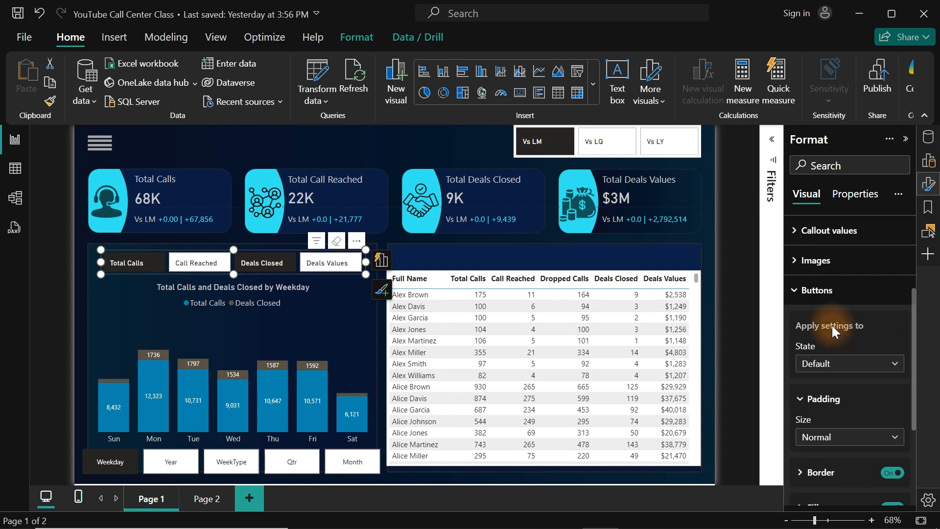
{"action": "left_click", "coordinate": [810, 291]}
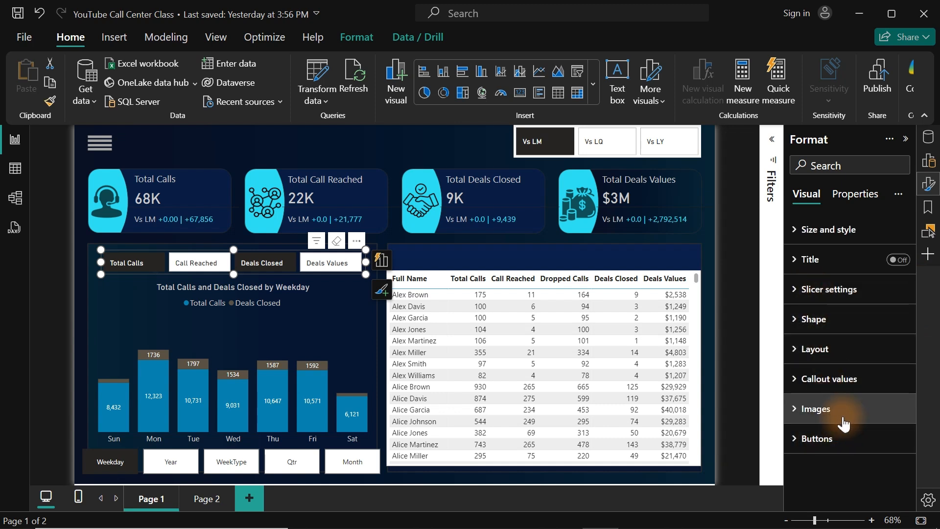
{"action": "left_click", "coordinate": [817, 438]}
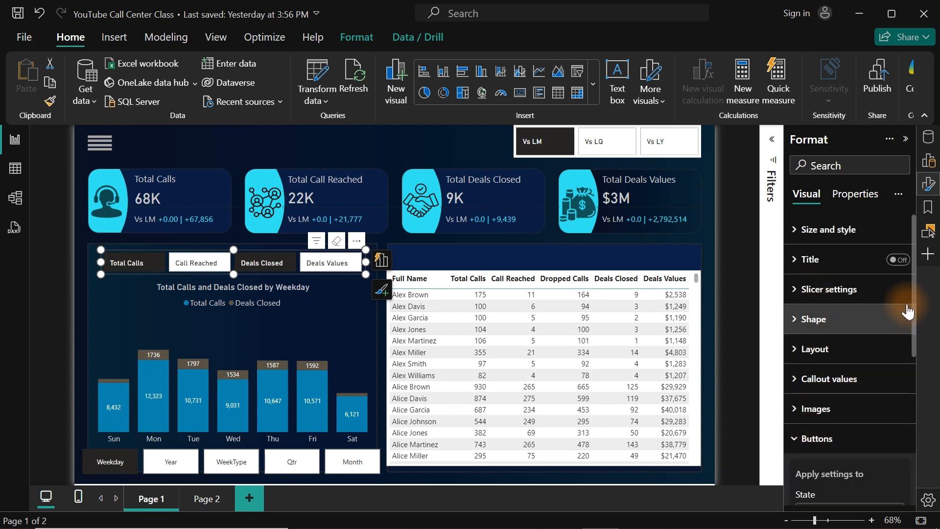
{"action": "left_click_drag", "start_coordinate": [911, 284], "coordinate": [912, 390]}
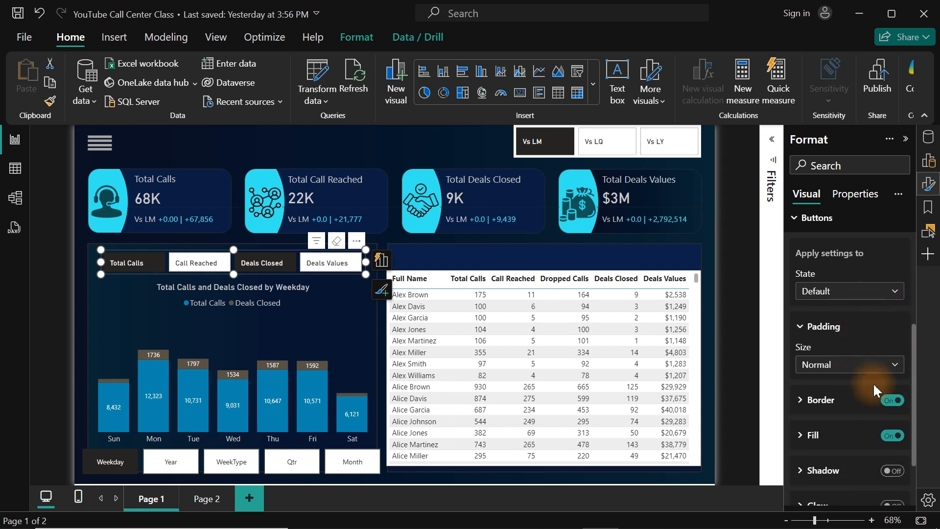
{"action": "left_click", "coordinate": [895, 400]}
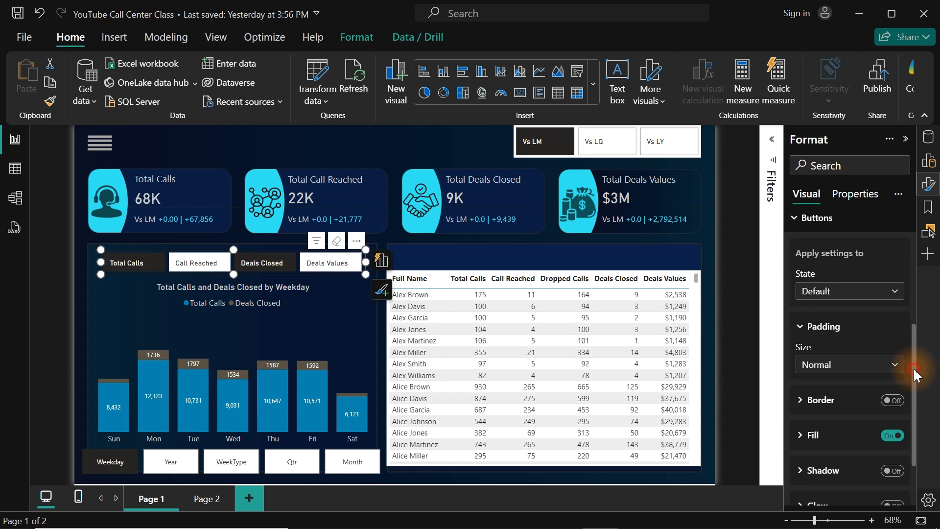
- Set the Default-state fill colour of the measure slicer's buttons to the copied hex #081631
{"action": "left_click_drag", "start_coordinate": [913, 367], "coordinate": [913, 403]}
{"action": "left_click", "coordinate": [826, 368]}
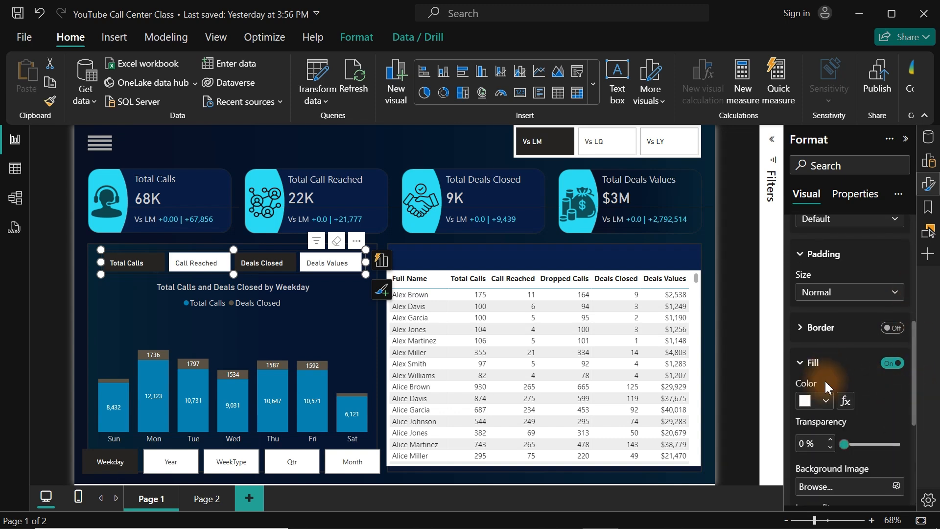
{"action": "left_click", "coordinate": [824, 401]}
{"action": "left_click", "coordinate": [762, 376]}
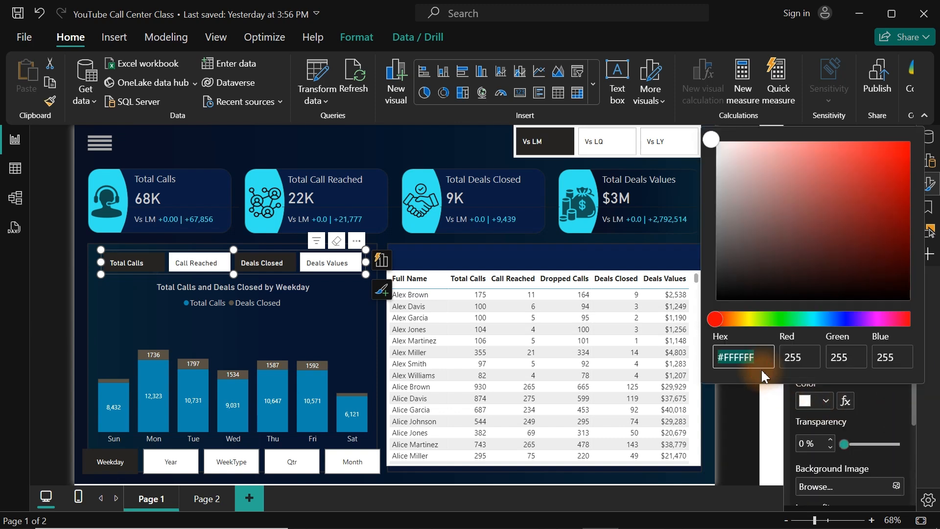
{"action": "key", "text": "ctrl+v"}
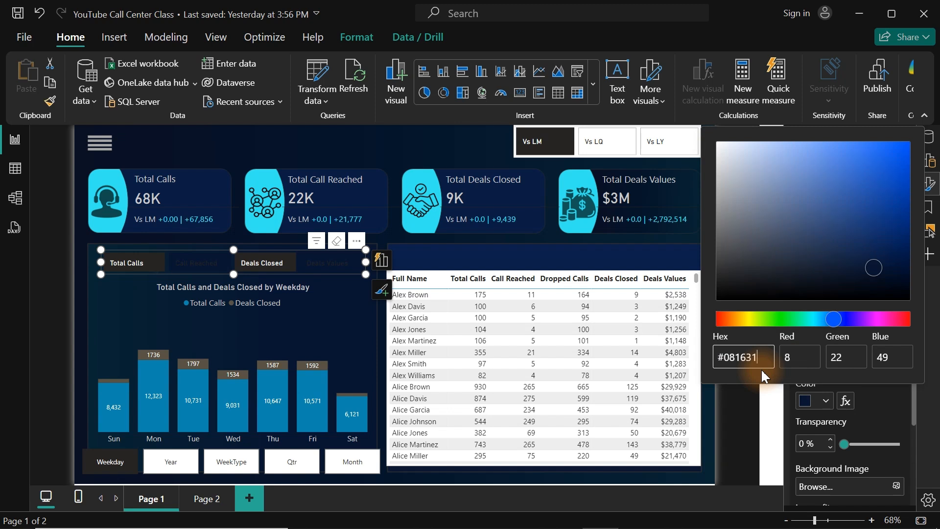
{"action": "left_click", "coordinate": [891, 397]}
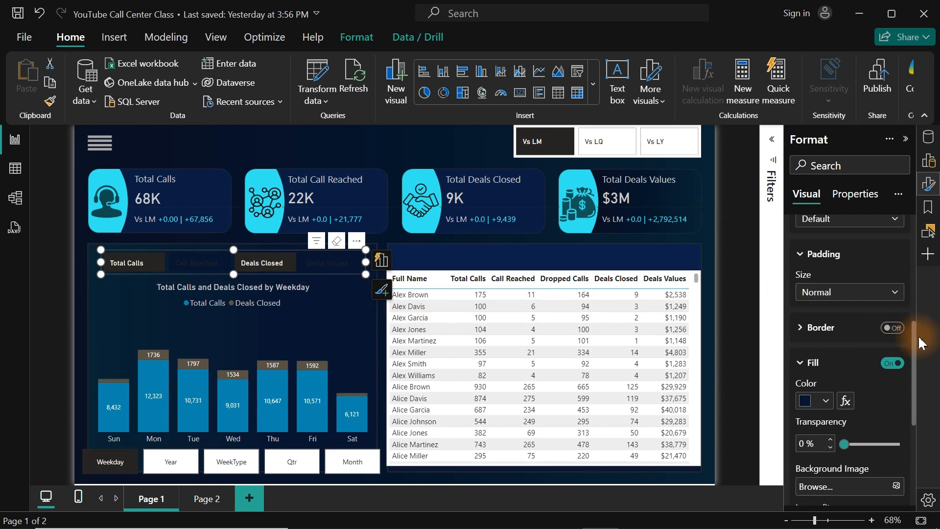
- Switch the measure slicer's button settings to the Selected state and open the fill colour choices
{"action": "left_click", "coordinate": [846, 226]}
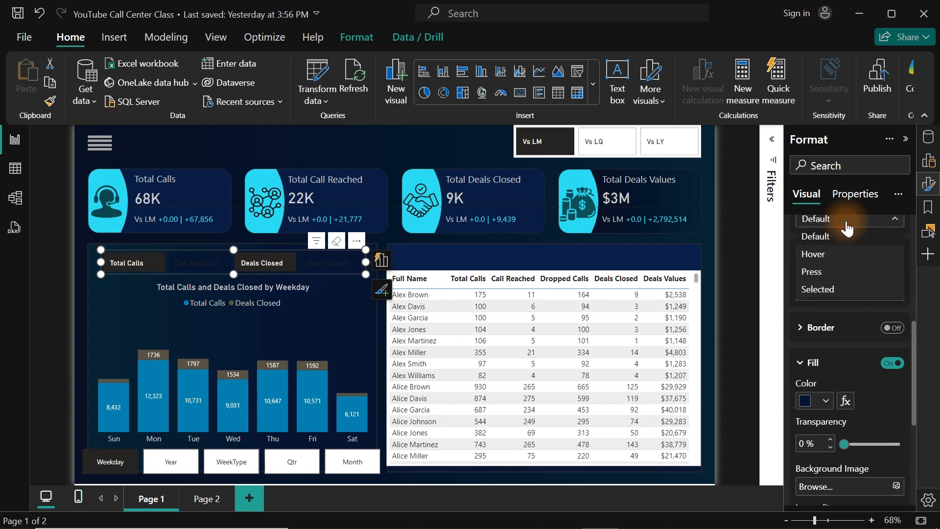
{"action": "left_click", "coordinate": [821, 295]}
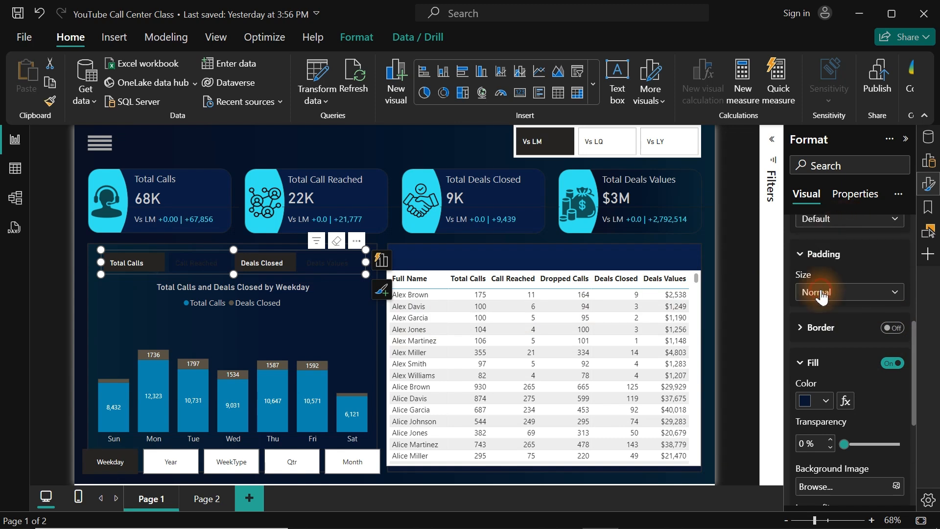
{"action": "left_click", "coordinate": [827, 401]}
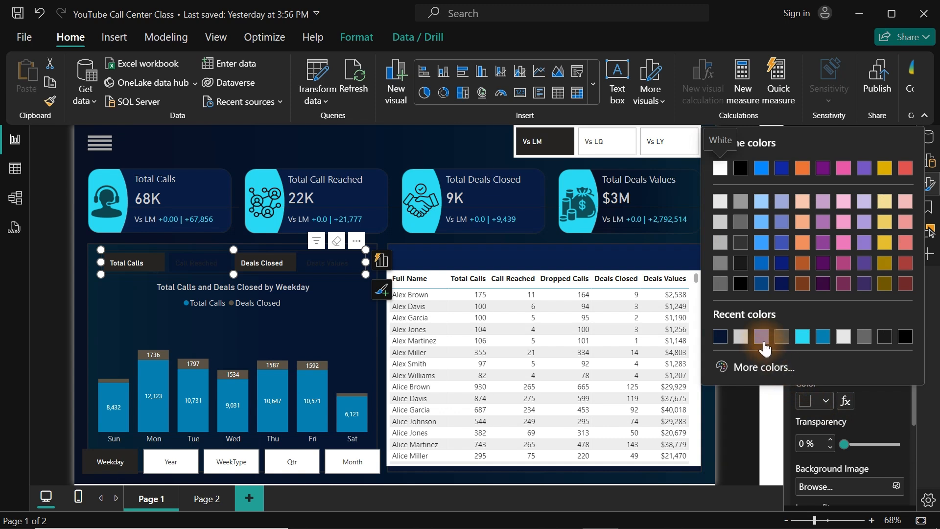
- Fill the selected-state buttons of the slicer above the weekday chart with medium blue, and switch the button settings to the Default state
{"action": "left_click", "coordinate": [821, 337]}
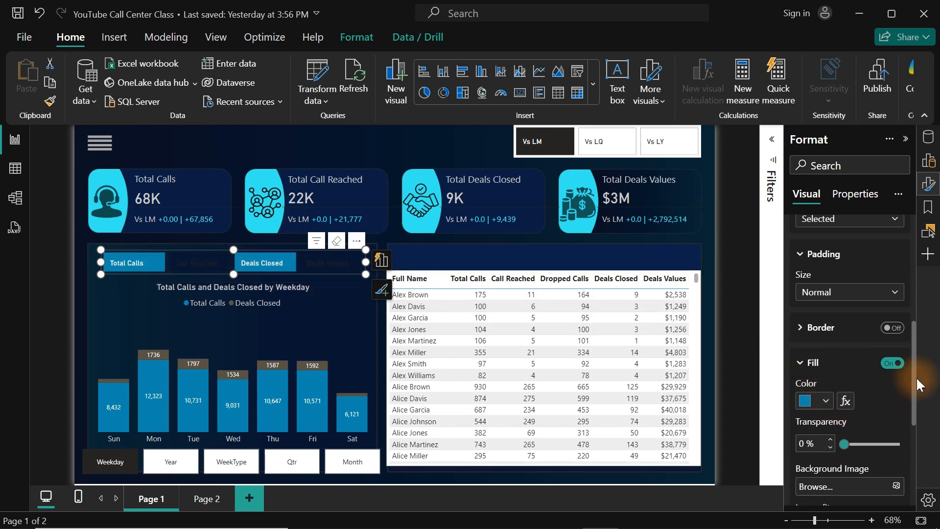
{"action": "left_click", "coordinate": [840, 219]}
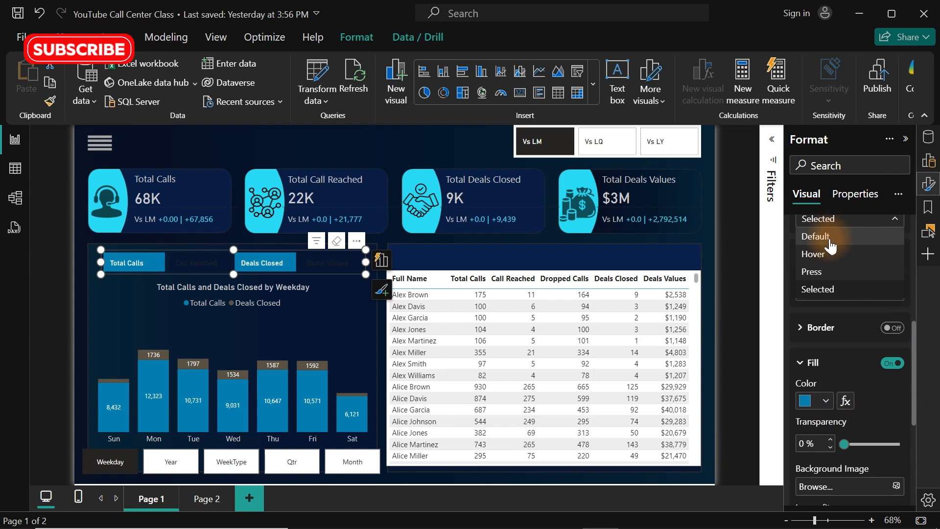
{"action": "left_click", "coordinate": [830, 236]}
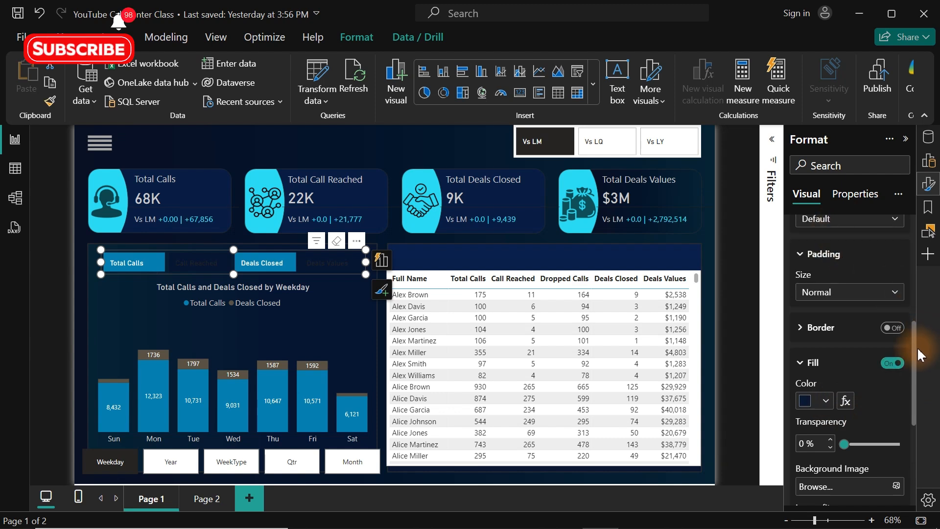
{"action": "left_click_drag", "start_coordinate": [915, 356], "coordinate": [925, 460]}
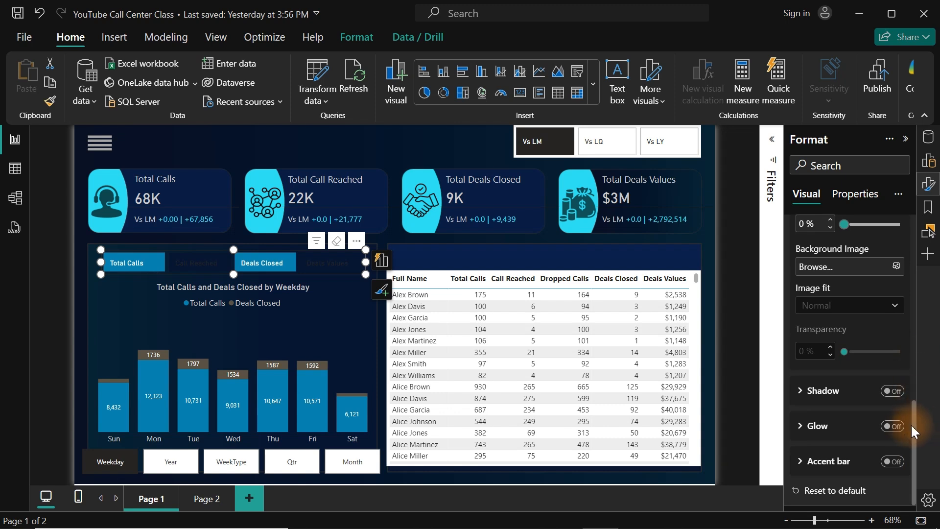
{"action": "left_click_drag", "start_coordinate": [914, 430], "coordinate": [919, 315]}
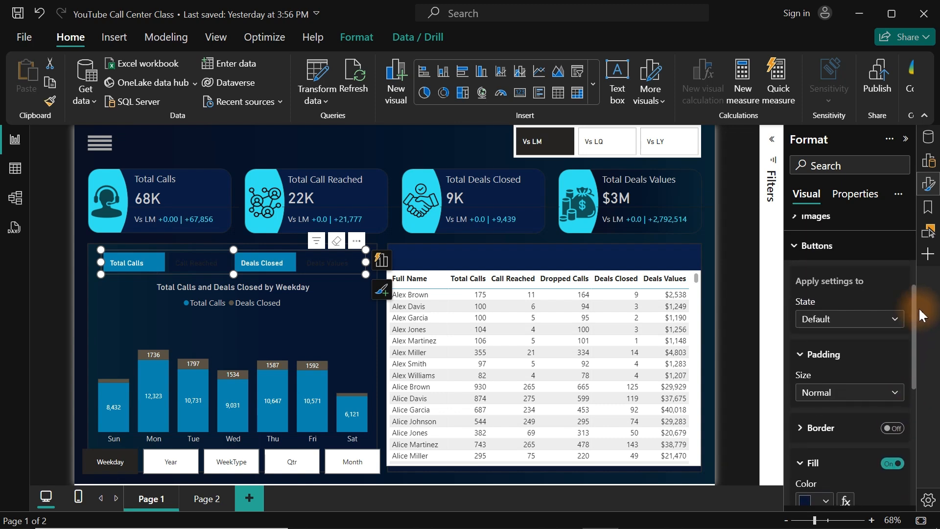
{"action": "left_click", "coordinate": [815, 252]}
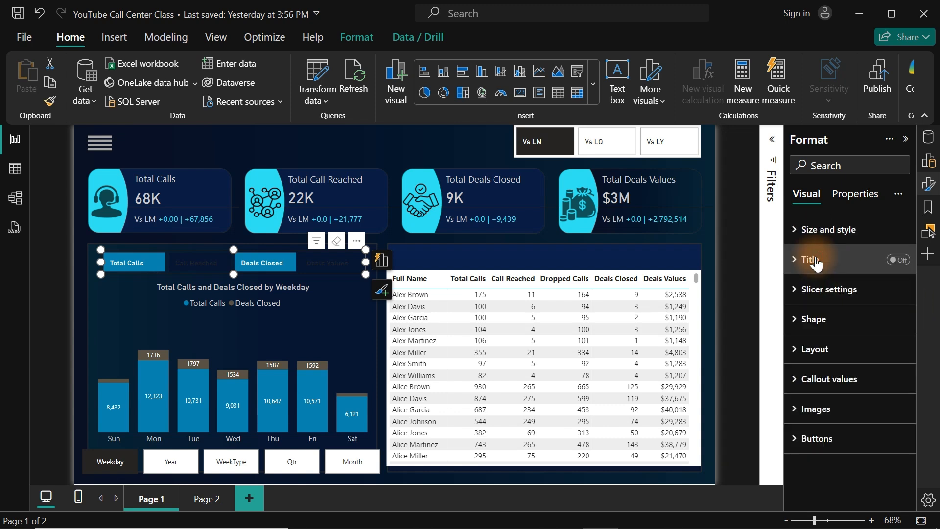
- Set the Default-state callout value text in the slicer above the chart to light grey
{"action": "left_click", "coordinate": [822, 381]}
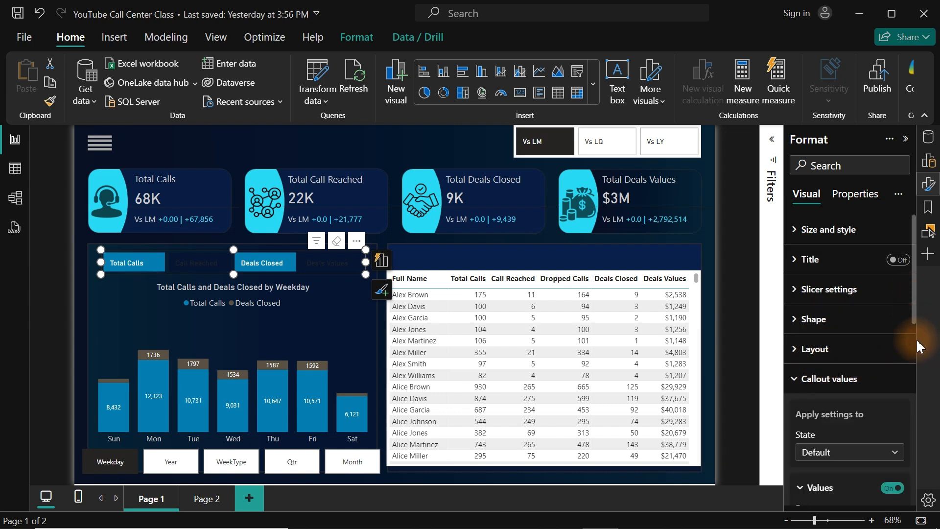
{"action": "left_click_drag", "start_coordinate": [919, 323], "coordinate": [911, 388]}
{"action": "left_click", "coordinate": [825, 380]}
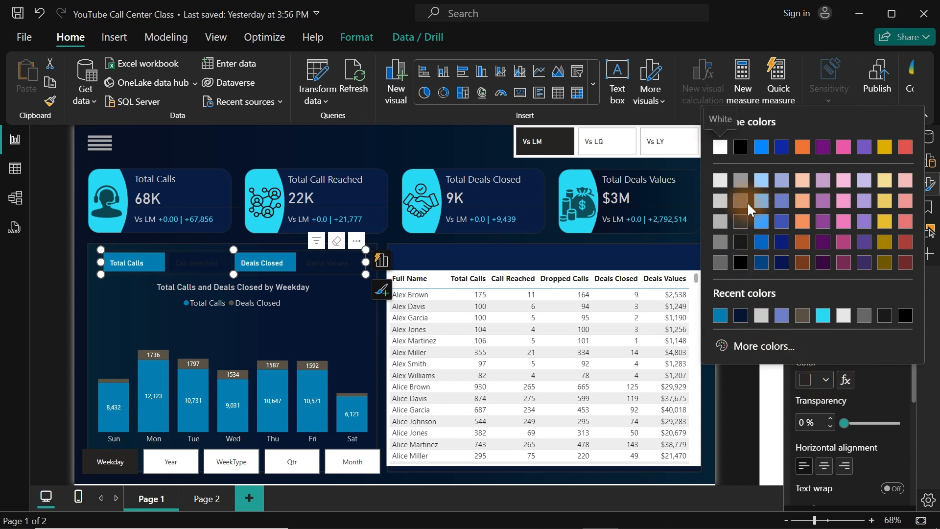
{"action": "left_click", "coordinate": [719, 201]}
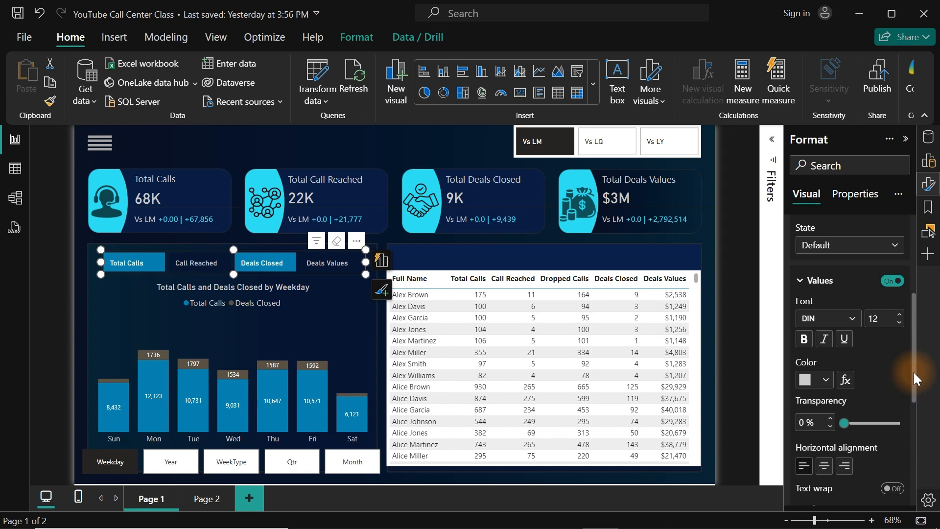
- Deselect Total Calls in the measure slicer so the weekday chart plots only Deals Closed
{"action": "left_click", "coordinate": [322, 130]}
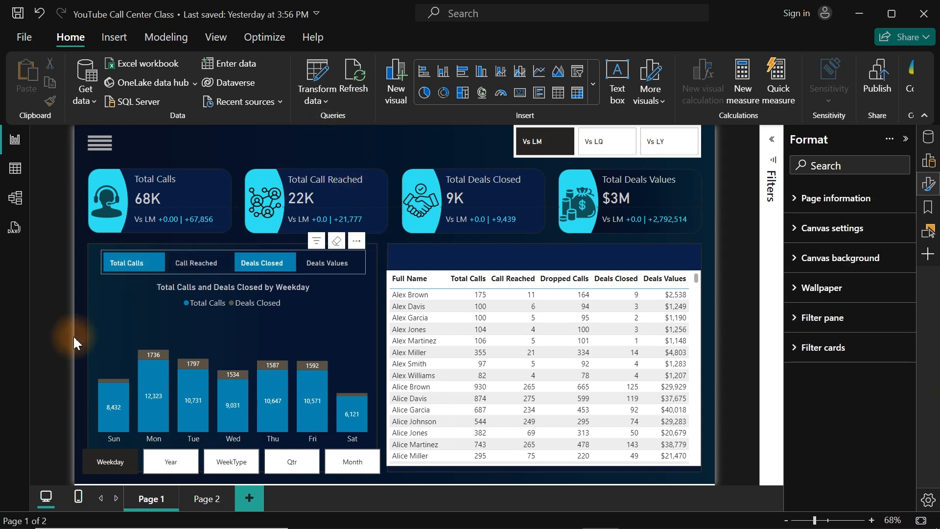
{"action": "left_click", "coordinate": [140, 269]}
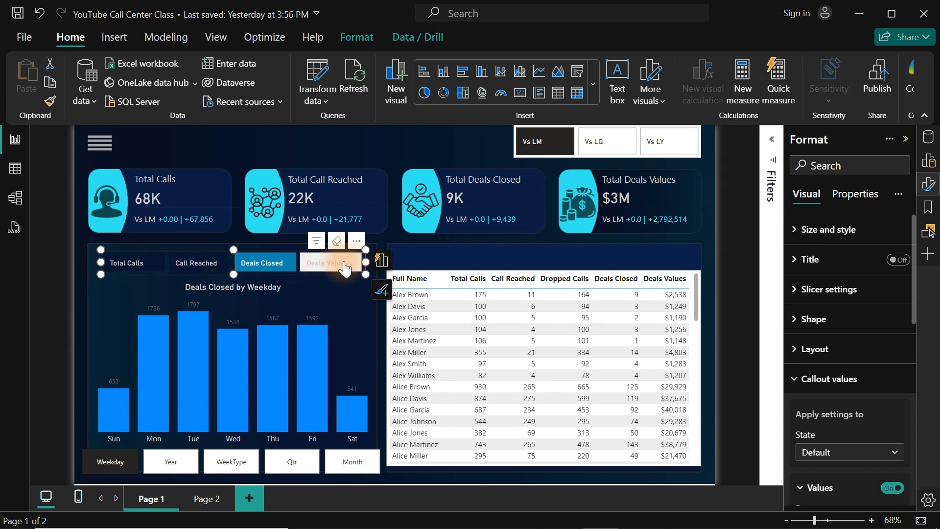
{"action": "left_click", "coordinate": [276, 133]}
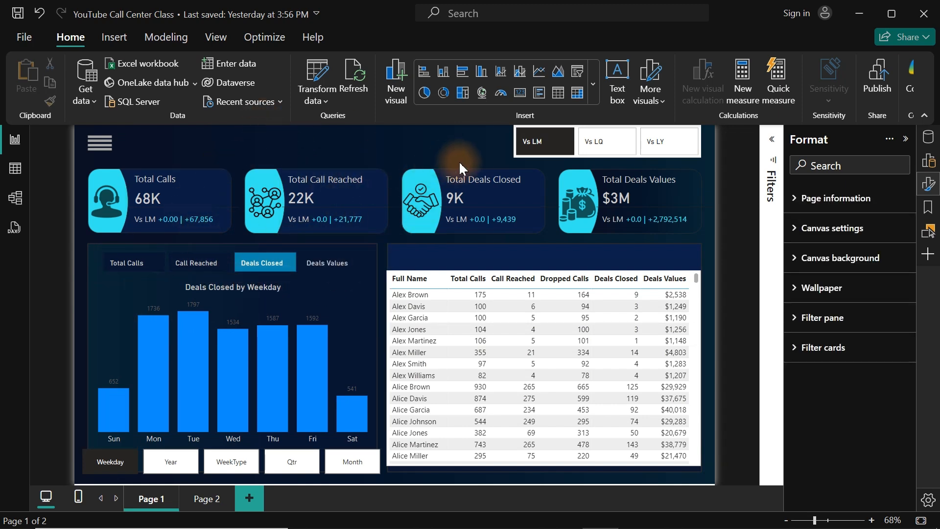
- Apply the measure slicer's formatting to the Weekday/Year slicer and the Vs LM/LQ/LY slicer, and select Vs LY
{"action": "left_click", "coordinate": [380, 468]}
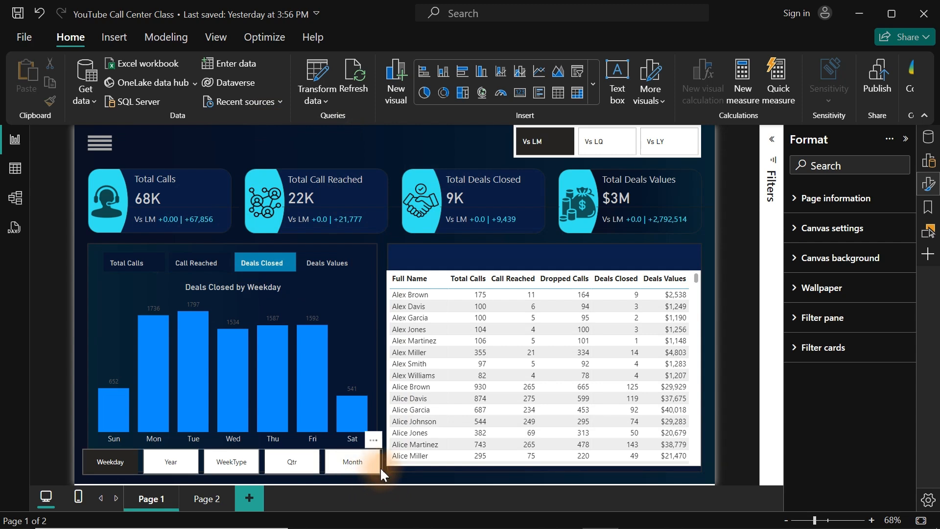
{"action": "left_click", "coordinate": [655, 143]}
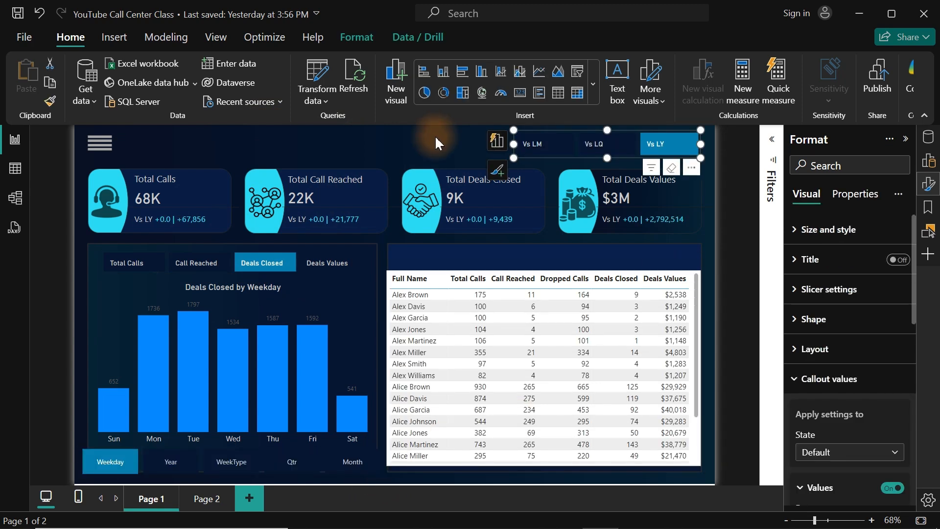
{"action": "left_click", "coordinate": [435, 138]}
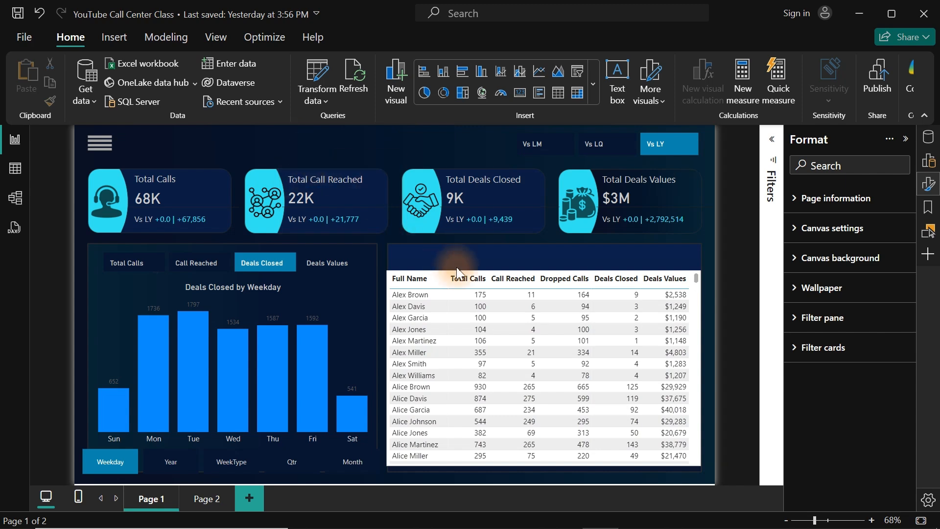
- Turn off the background of the Full Name table visual
{"action": "left_click", "coordinate": [498, 270]}
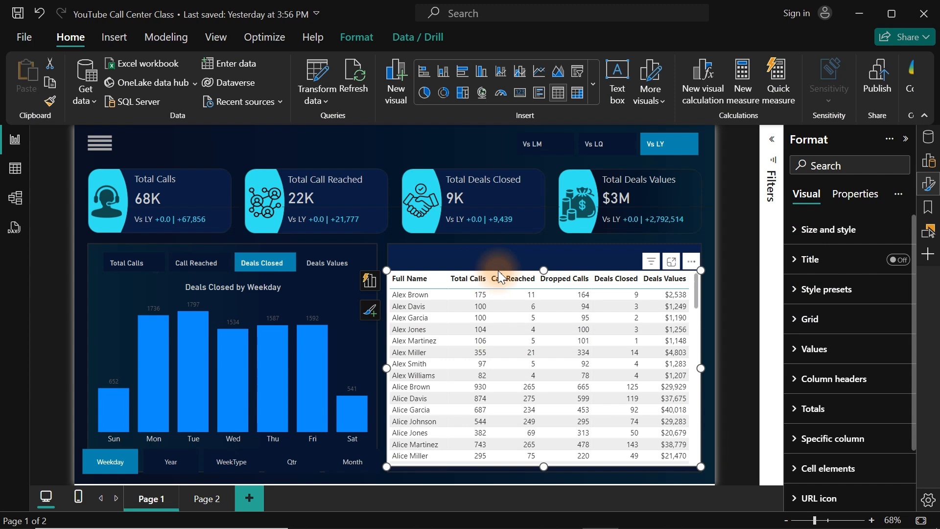
{"action": "left_click", "coordinate": [840, 230]}
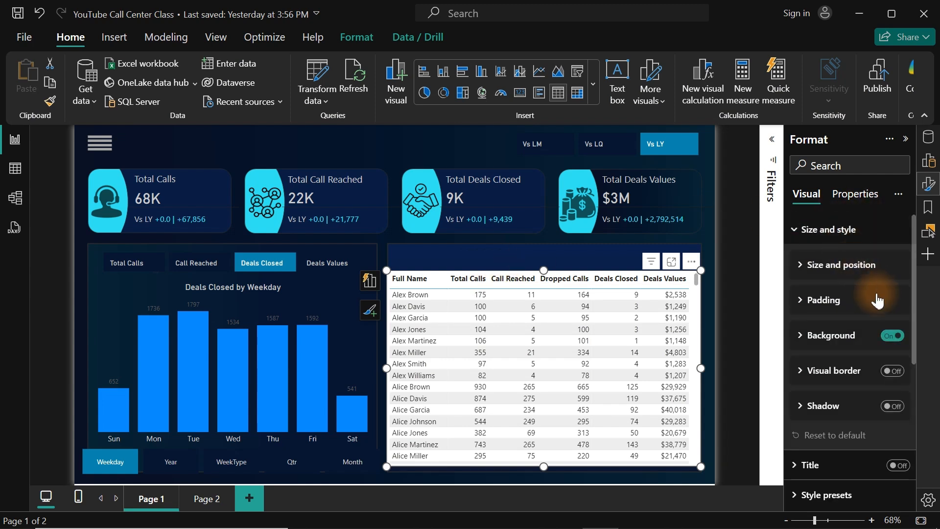
{"action": "left_click", "coordinate": [893, 336]}
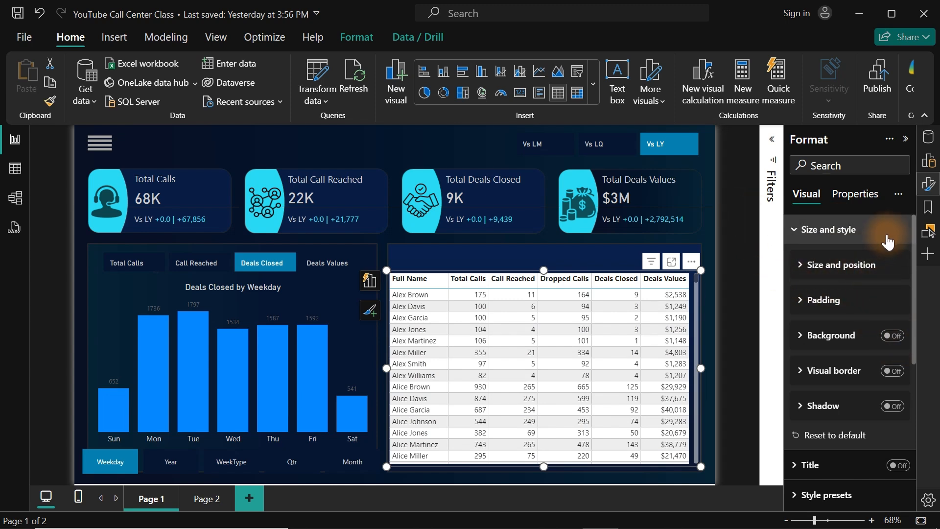
- Set the background color of the table's values to #081631
{"action": "left_click_drag", "start_coordinate": [916, 282], "coordinate": [921, 416]}
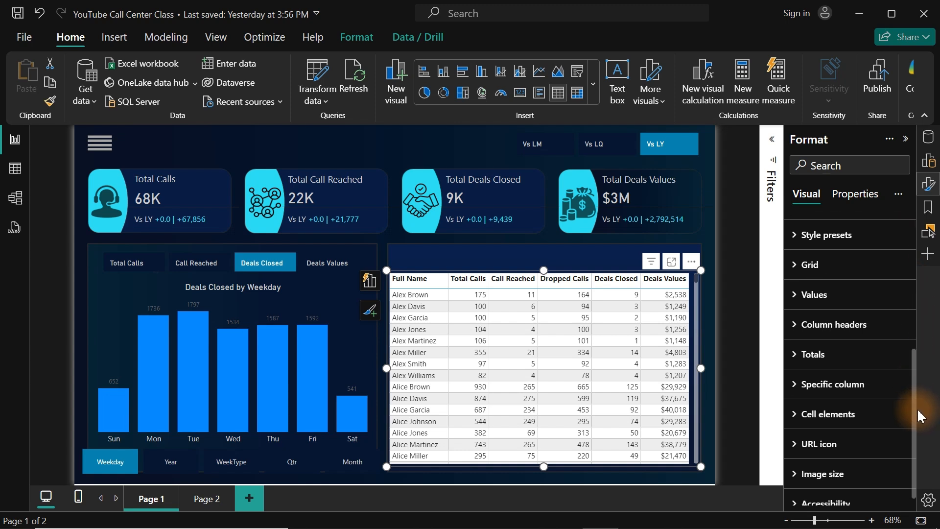
{"action": "left_click", "coordinate": [806, 294]}
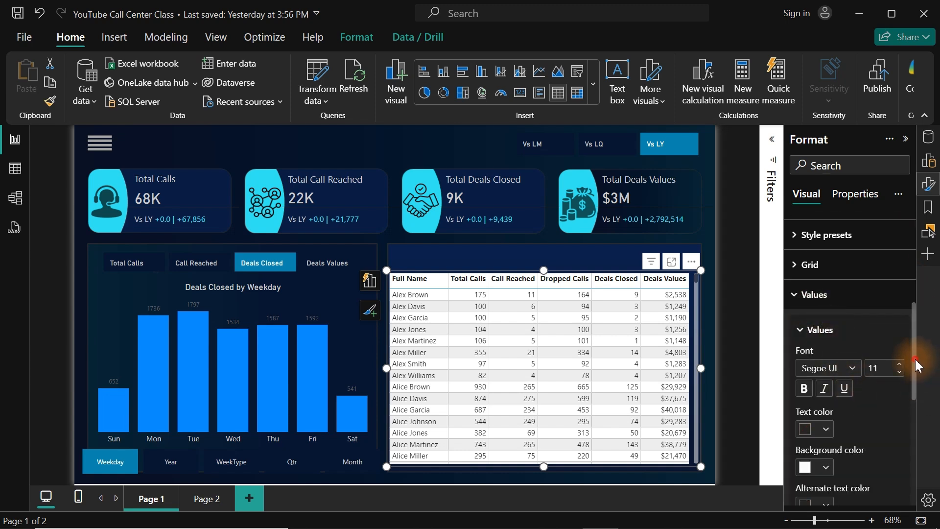
{"action": "left_click_drag", "start_coordinate": [917, 365], "coordinate": [918, 416]}
{"action": "left_click", "coordinate": [824, 316]}
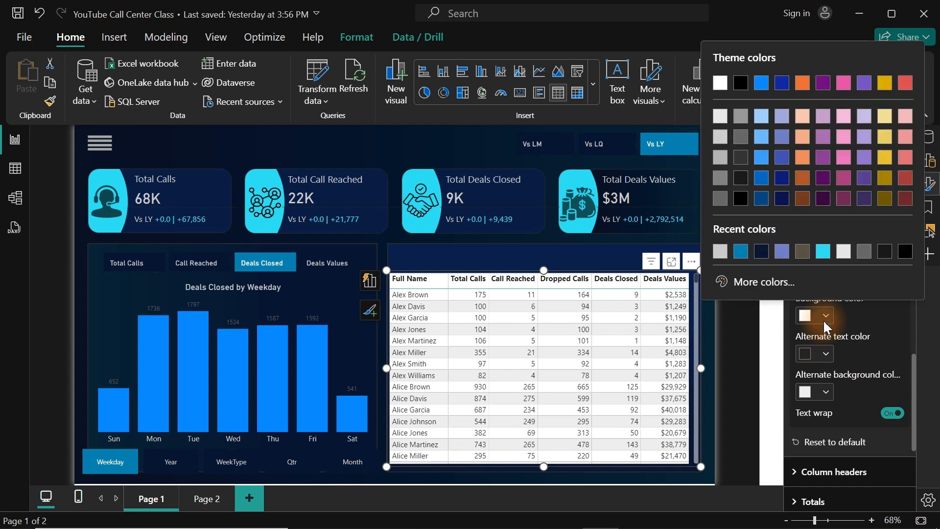
{"action": "left_click", "coordinate": [743, 282]}
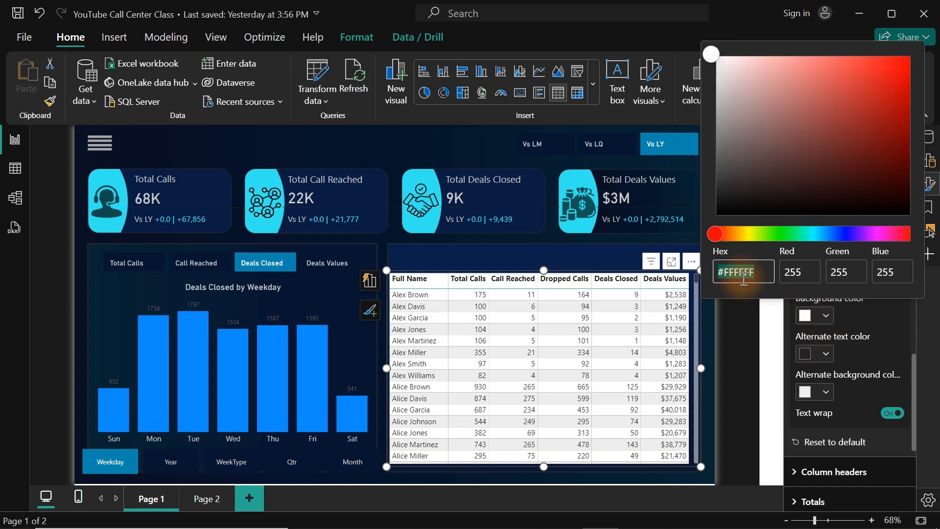
{"action": "type", "text": "#081631"}
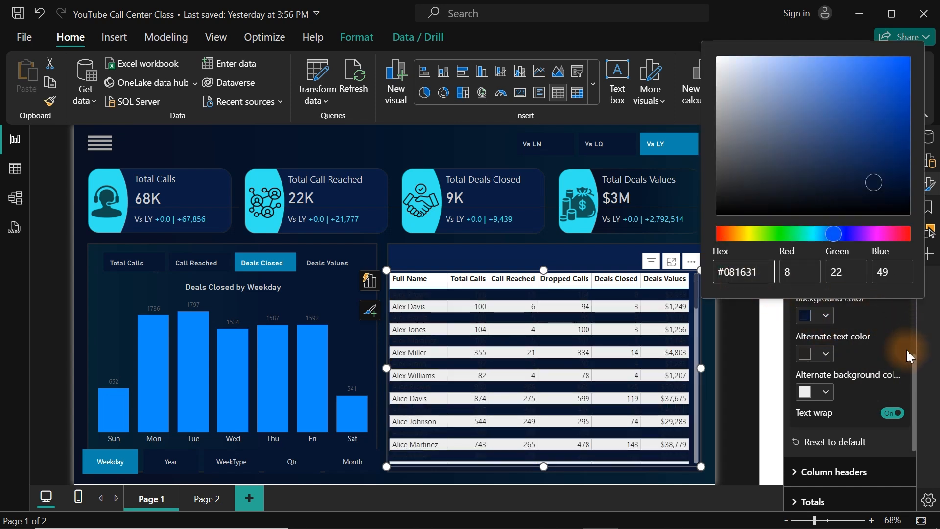
- Set the alternate background color of the table's values to #081631
{"action": "left_click", "coordinate": [826, 393]}
{"action": "left_click", "coordinate": [825, 391]}
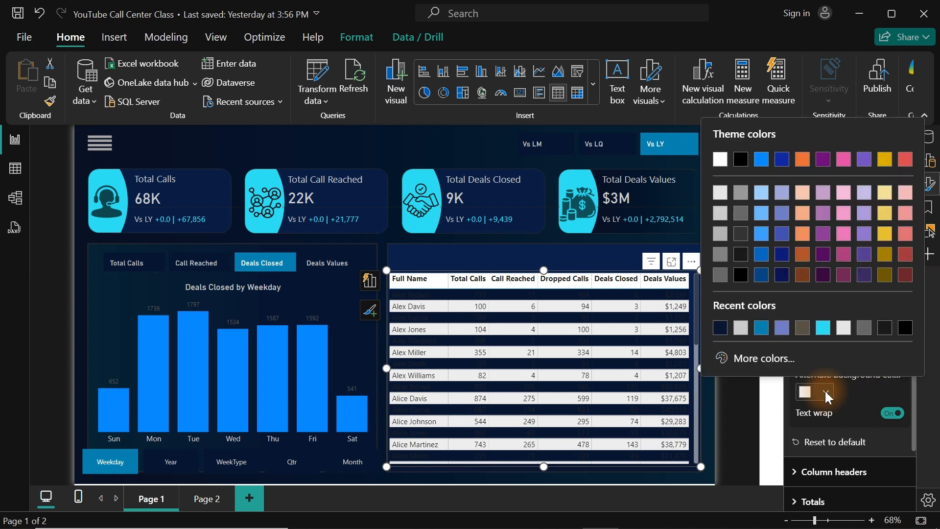
{"action": "left_click", "coordinate": [745, 360]}
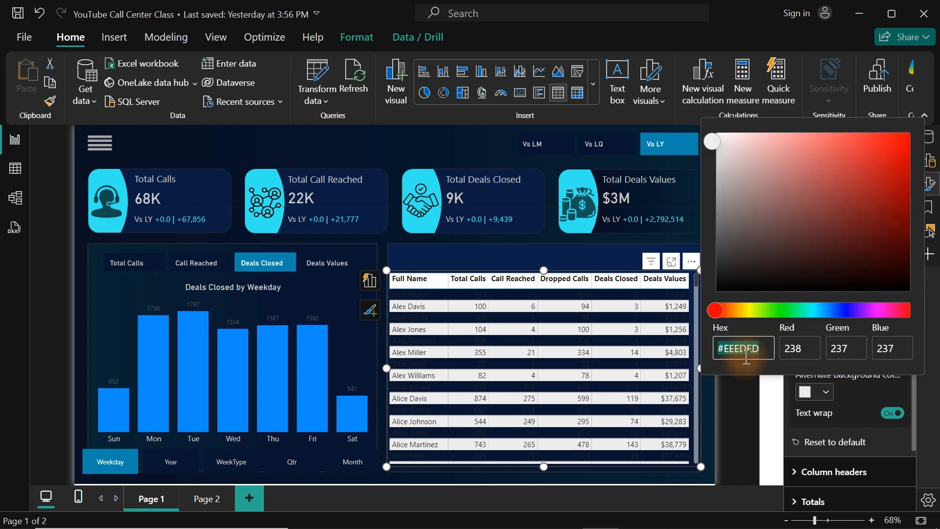
{"action": "type", "text": "#081631"}
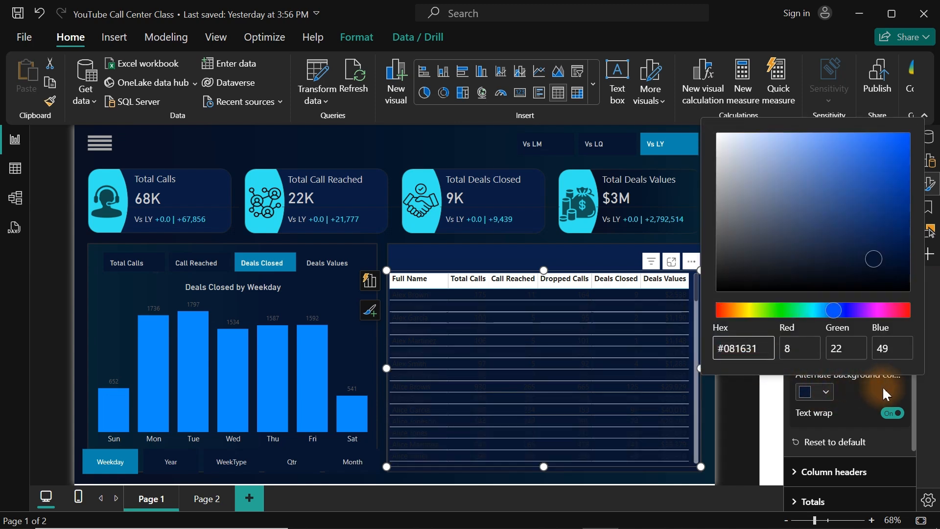
{"action": "left_click", "coordinate": [882, 386]}
- Set the text color of the table's values to white
{"action": "left_click", "coordinate": [822, 278]}
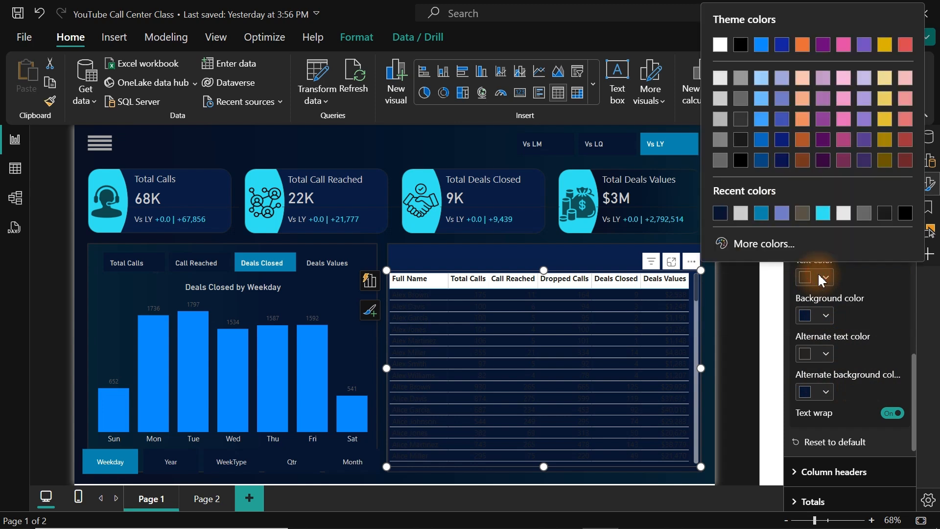
{"action": "left_click", "coordinate": [721, 79]}
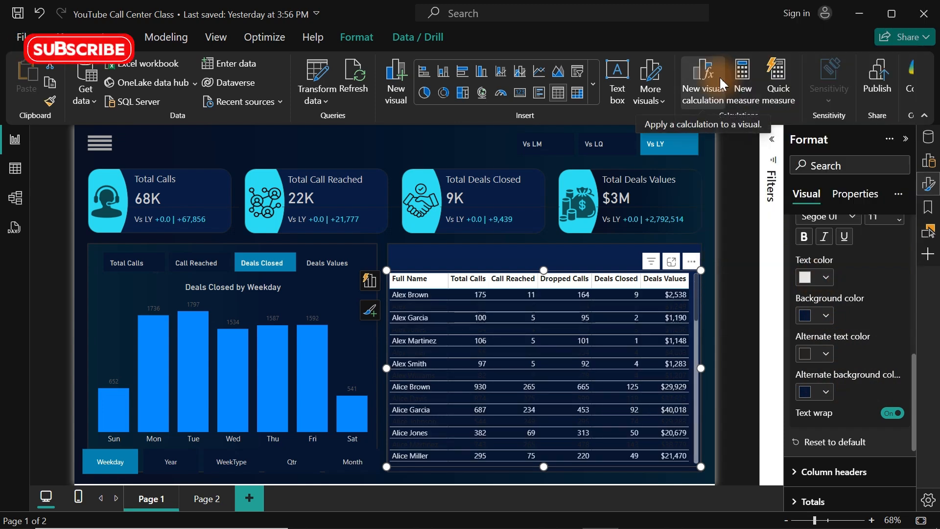
{"action": "left_click", "coordinate": [826, 278]}
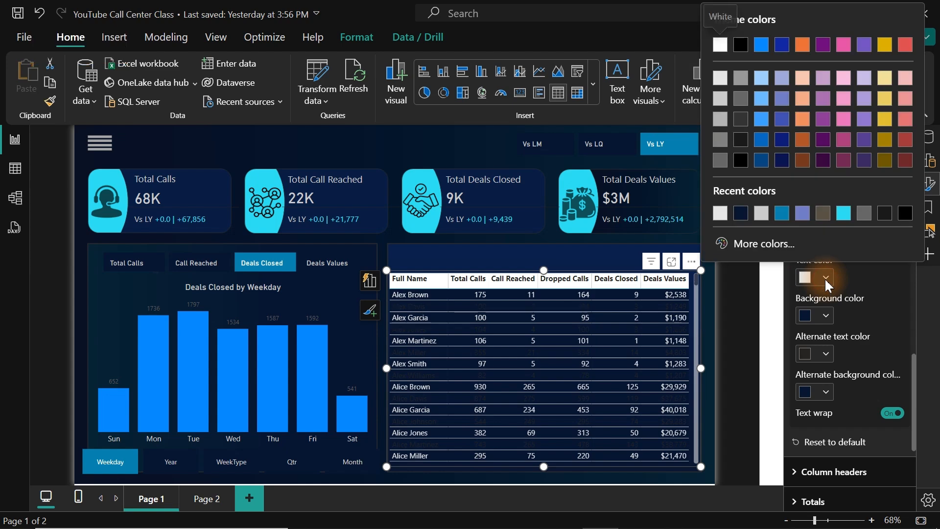
{"action": "left_click", "coordinate": [719, 46]}
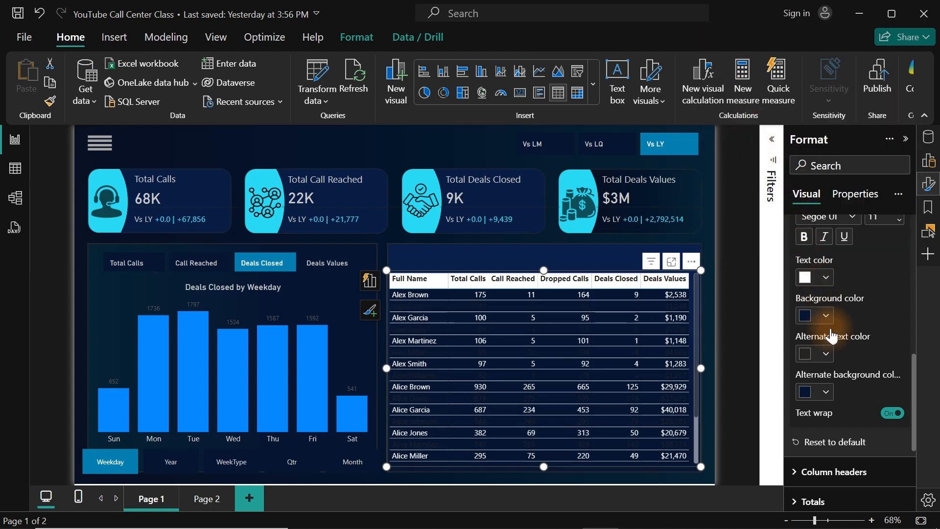
- Set the alternate text color of the table's values to a mid-light grey shade of white
{"action": "left_click", "coordinate": [826, 353]}
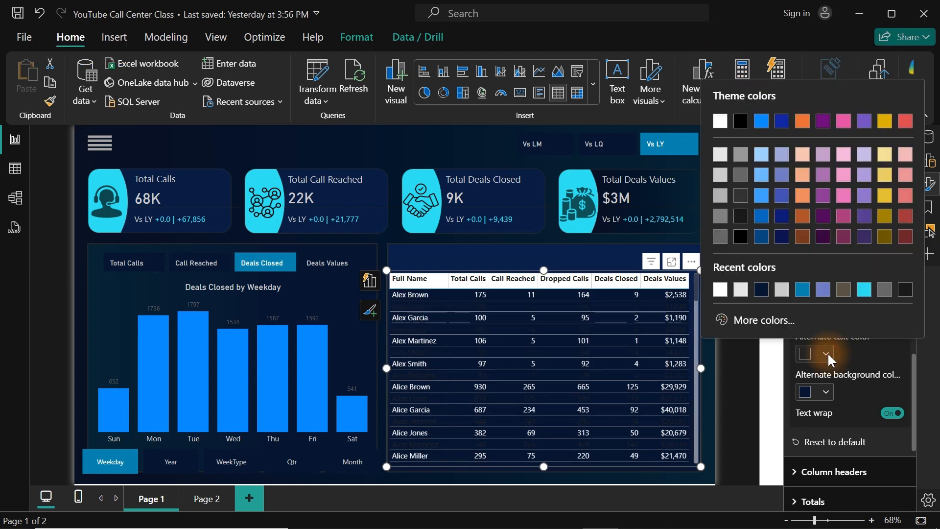
{"action": "left_click", "coordinate": [719, 175]}
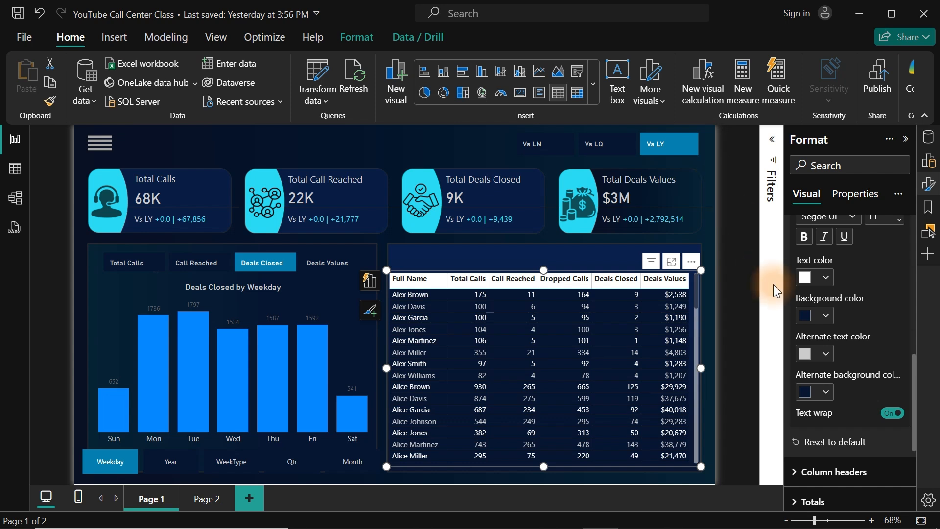
{"action": "left_click", "coordinate": [825, 315]}
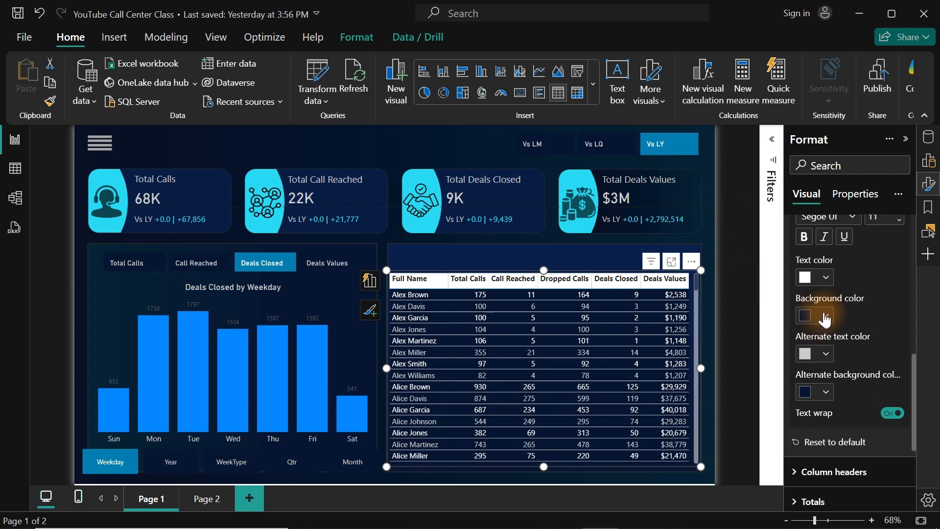
{"action": "left_click", "coordinate": [817, 353]}
{"action": "left_click", "coordinate": [723, 196]}
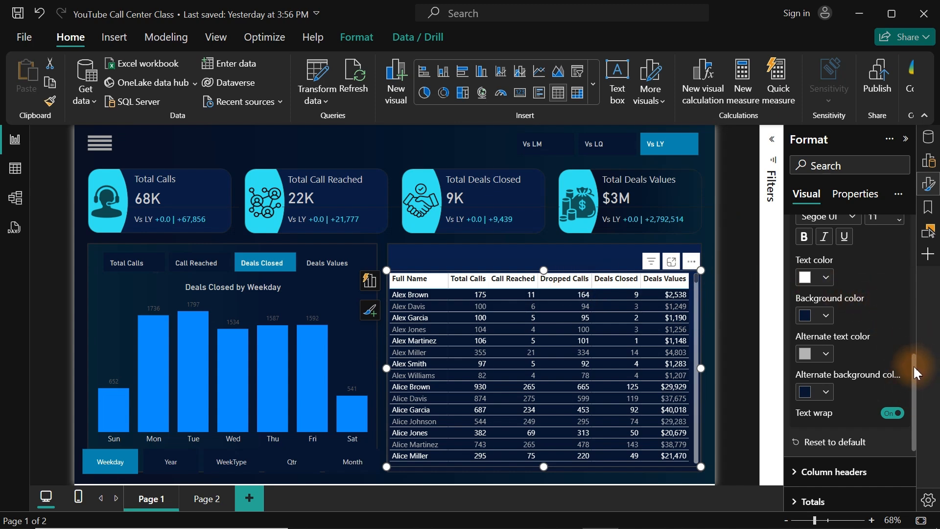
{"action": "left_click_drag", "start_coordinate": [914, 366], "coordinate": [910, 308]}
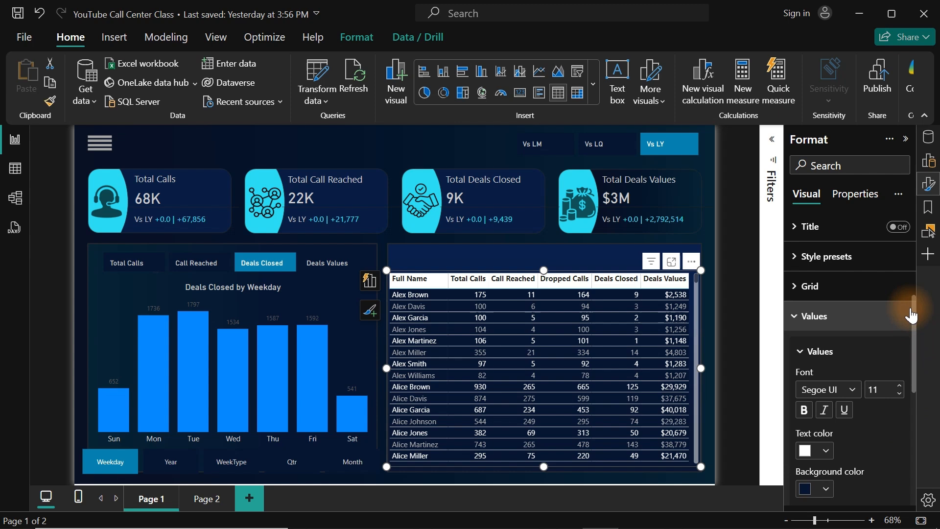
- Set the text color of the table's column headers to #081631
{"action": "left_click", "coordinate": [854, 318]}
{"action": "left_click", "coordinate": [810, 345]}
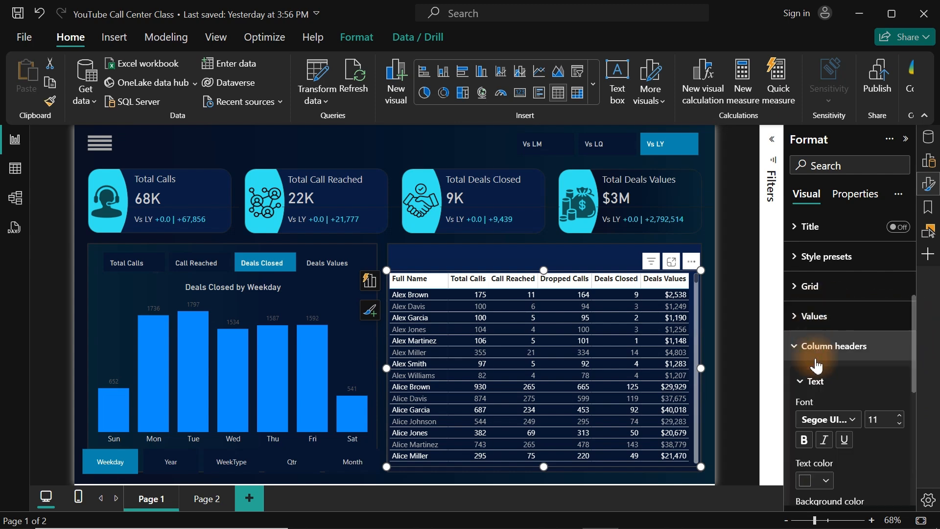
{"action": "left_click", "coordinate": [816, 481]}
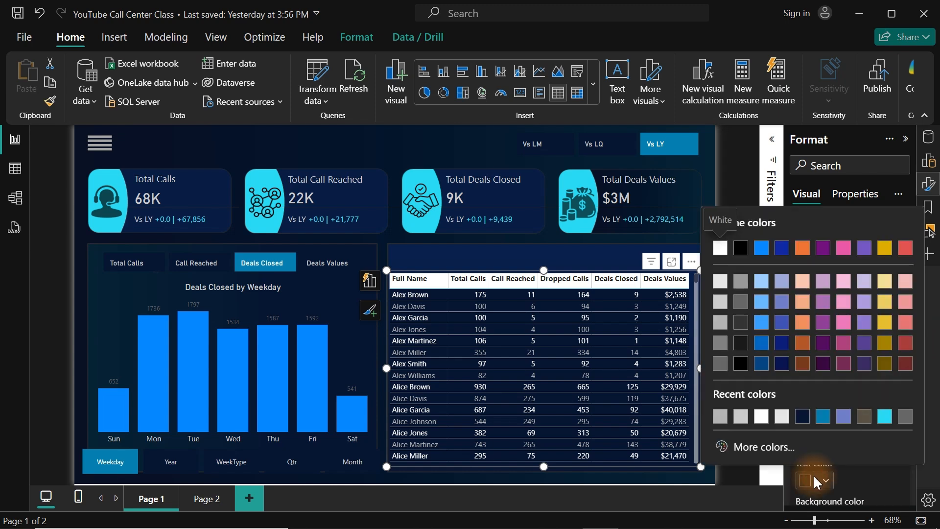
{"action": "left_click", "coordinate": [738, 449]}
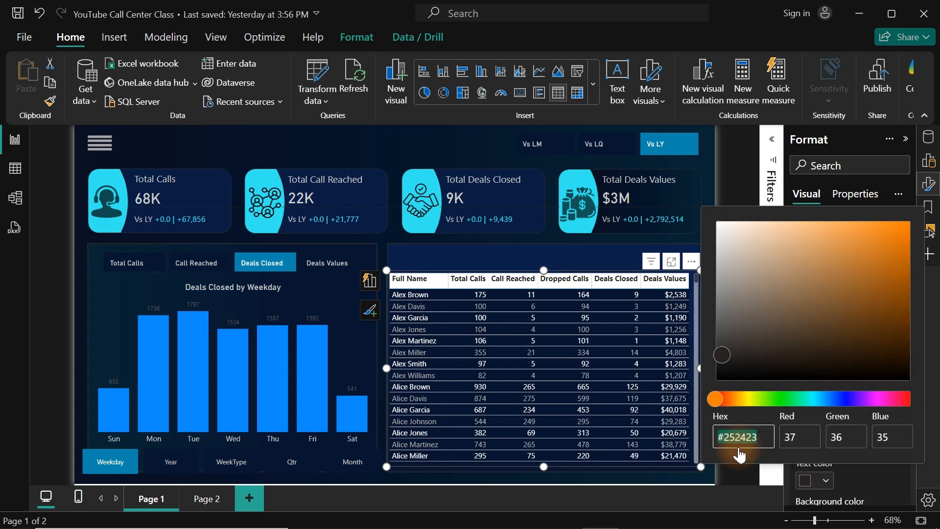
{"action": "type", "text": "#081631"}
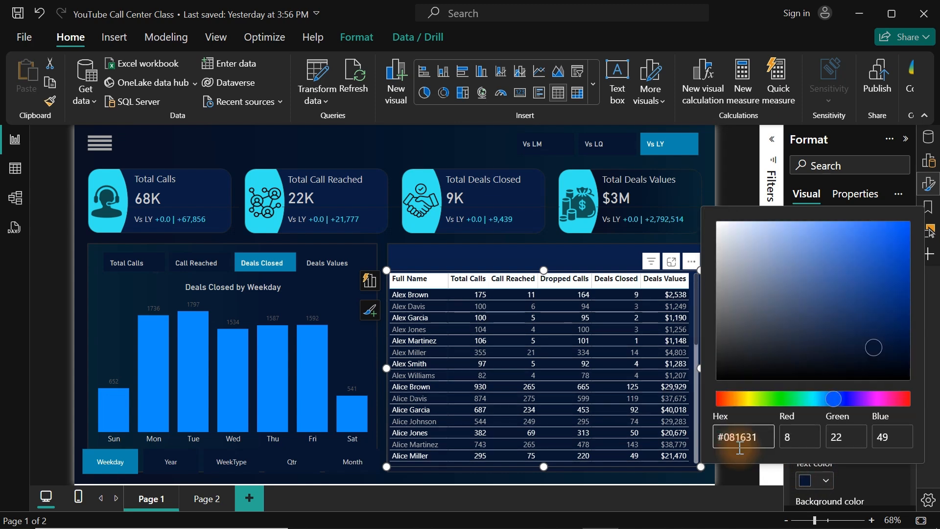
{"action": "left_click", "coordinate": [854, 467]}
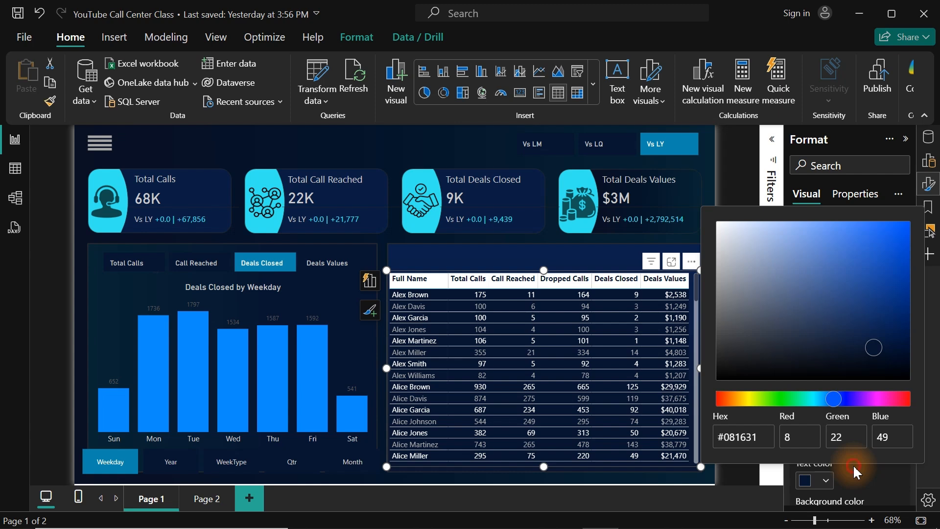
{"action": "left_click", "coordinate": [730, 180]}
{"action": "left_click", "coordinate": [583, 264]}
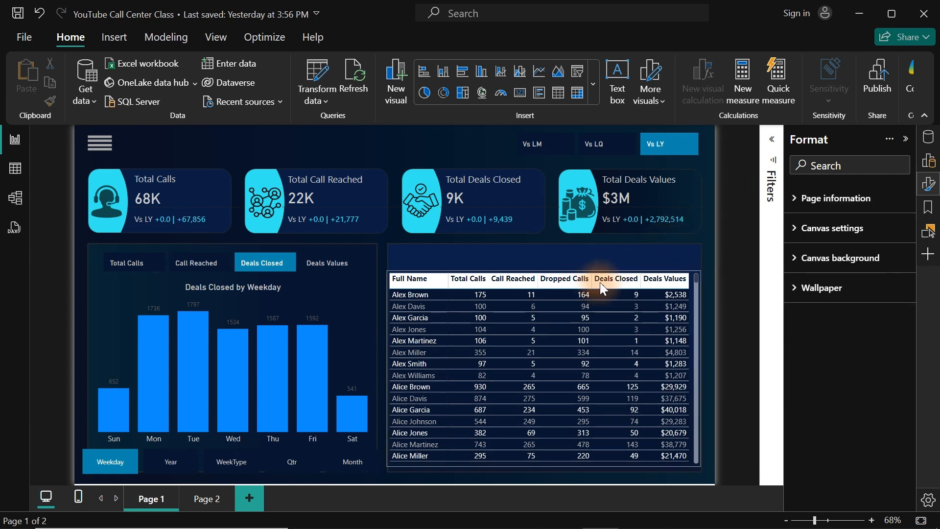
- Set the table's column header text color to the lightest grey shade of white and the header background color to #081631
{"action": "left_click", "coordinate": [698, 287]}
{"action": "scroll", "coordinate": [915, 333], "scroll_direction": "down", "scroll_amount": 3}
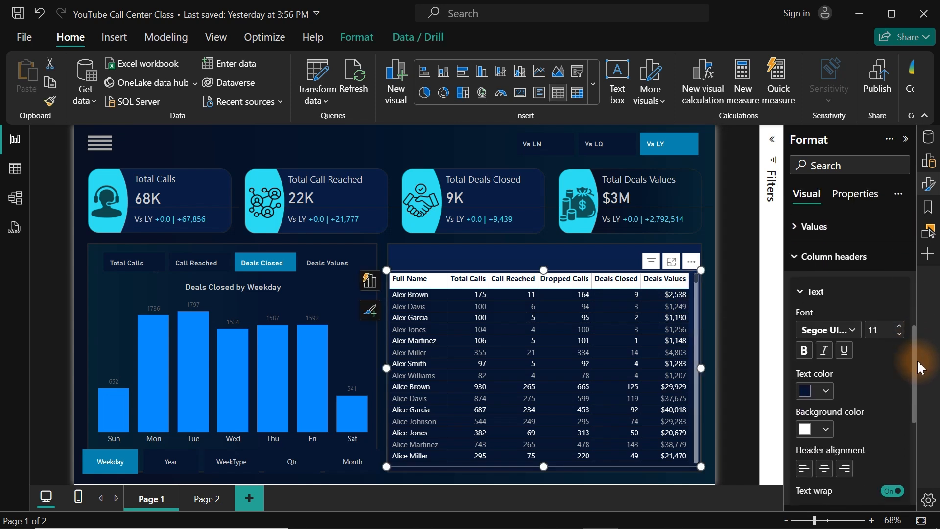
{"action": "scroll", "coordinate": [918, 363], "scroll_direction": "down", "scroll_amount": 2}
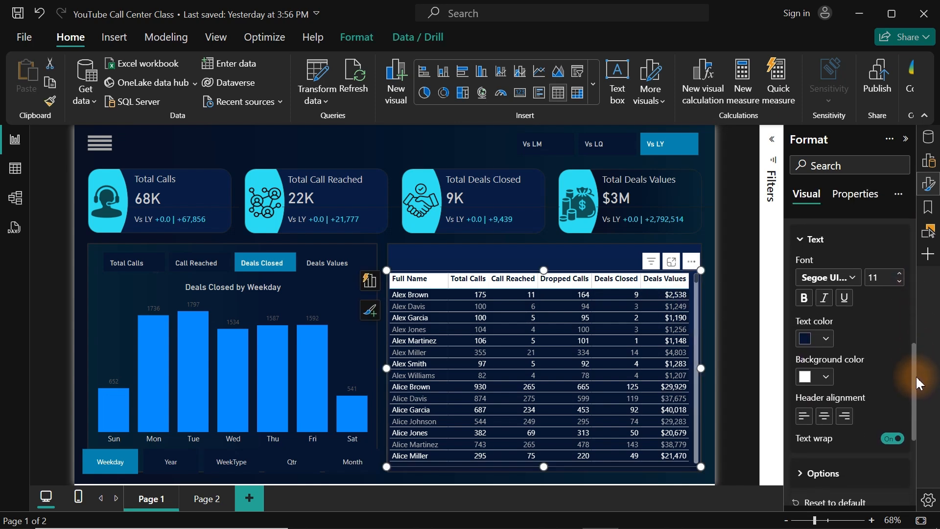
{"action": "scroll", "coordinate": [916, 389], "scroll_direction": "down", "scroll_amount": 1}
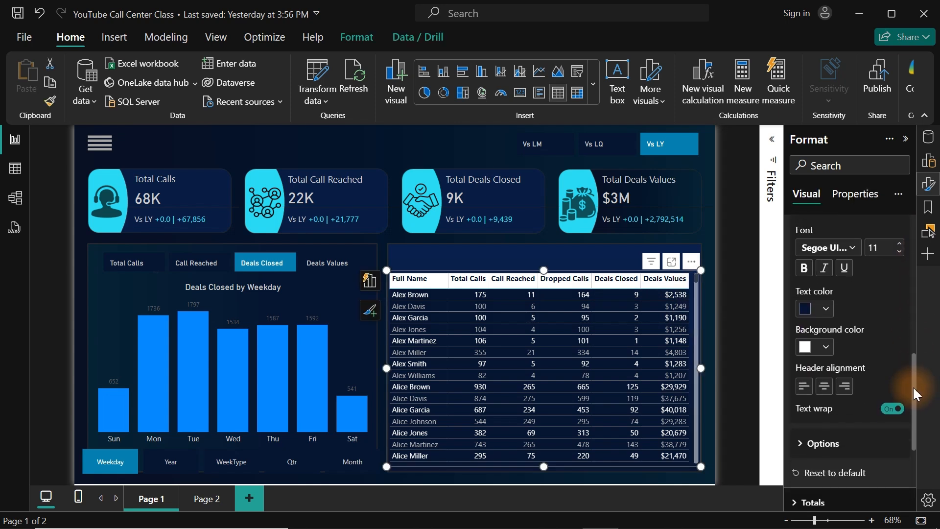
{"action": "left_click", "coordinate": [814, 309]}
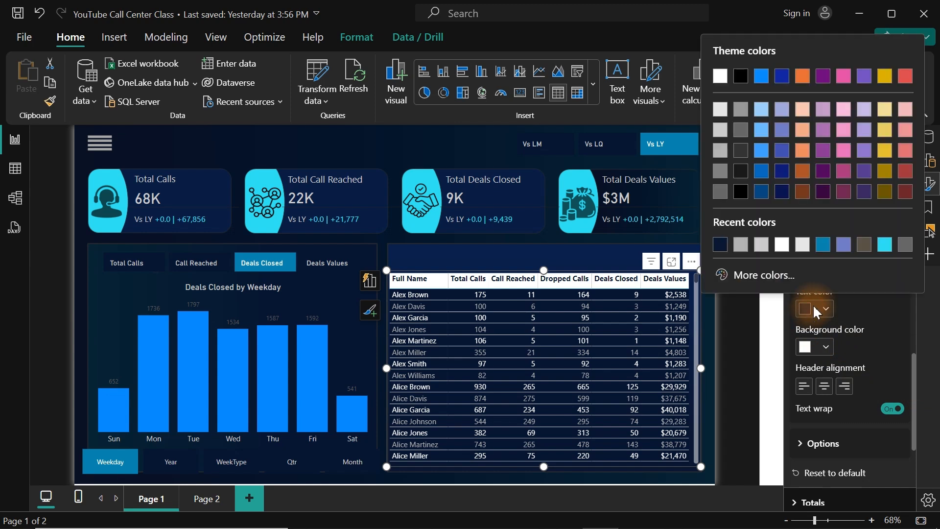
{"action": "left_click", "coordinate": [716, 113]}
{"action": "left_click", "coordinate": [808, 346]}
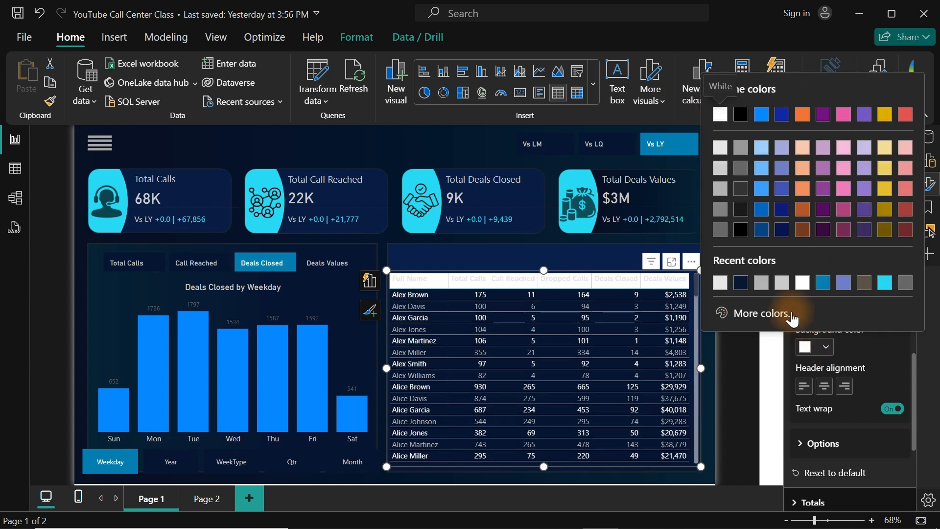
{"action": "left_click", "coordinate": [740, 283]}
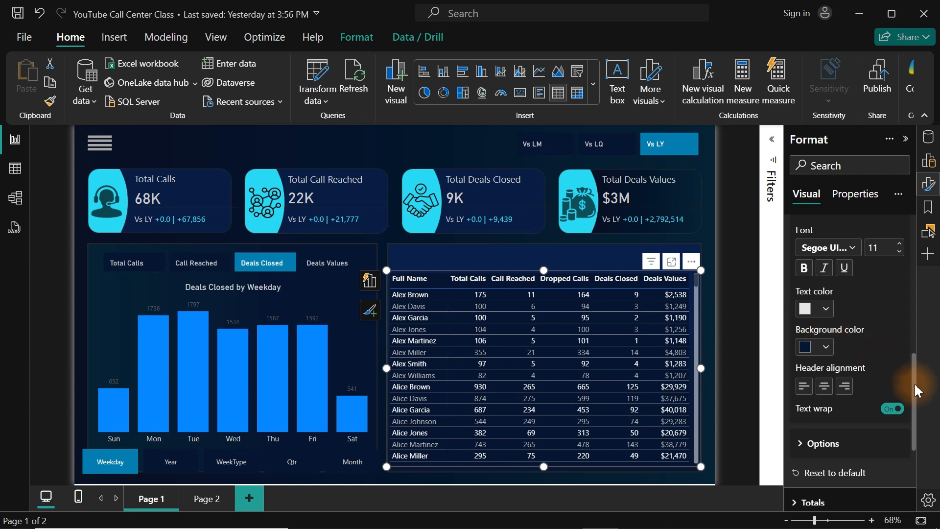
- Set the color of the table's horizontal gridlines to a medium-dark grey
{"action": "left_click_drag", "start_coordinate": [912, 389], "coordinate": [912, 319]}
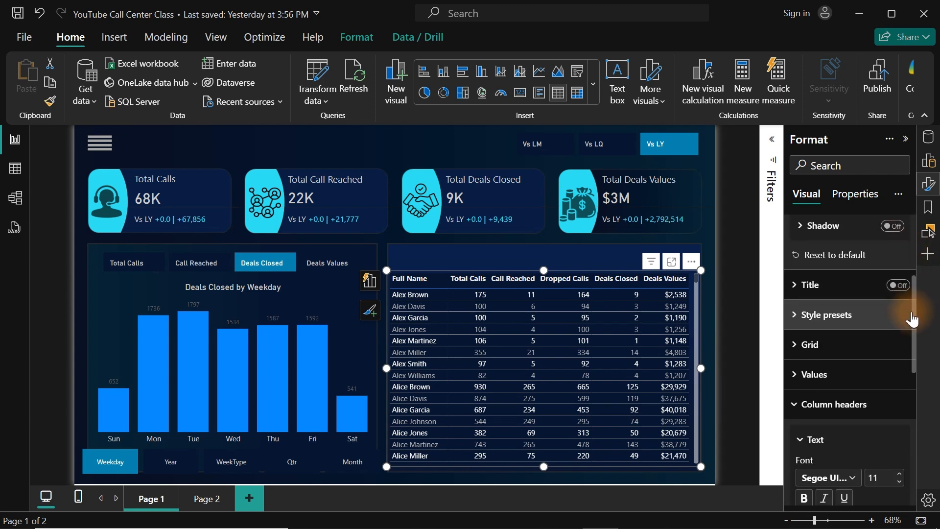
{"action": "left_click", "coordinate": [809, 344]}
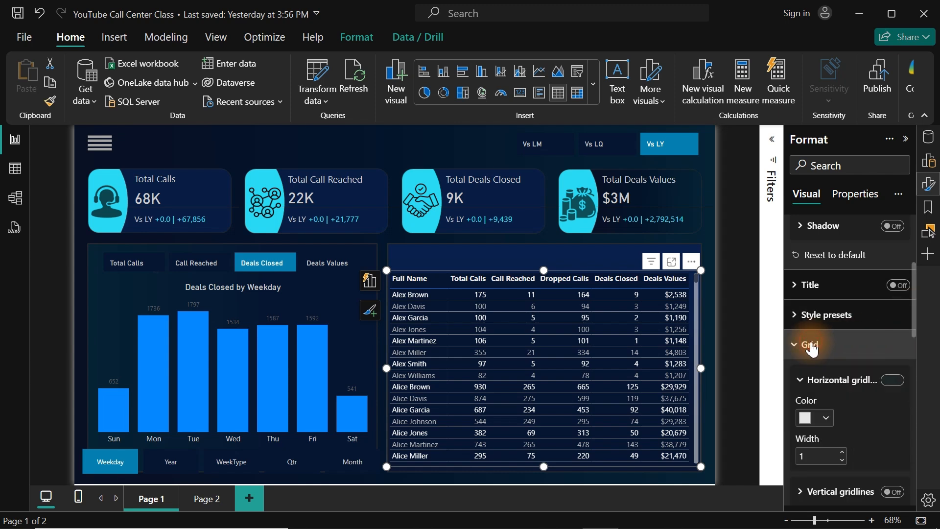
{"action": "left_click", "coordinate": [826, 418]}
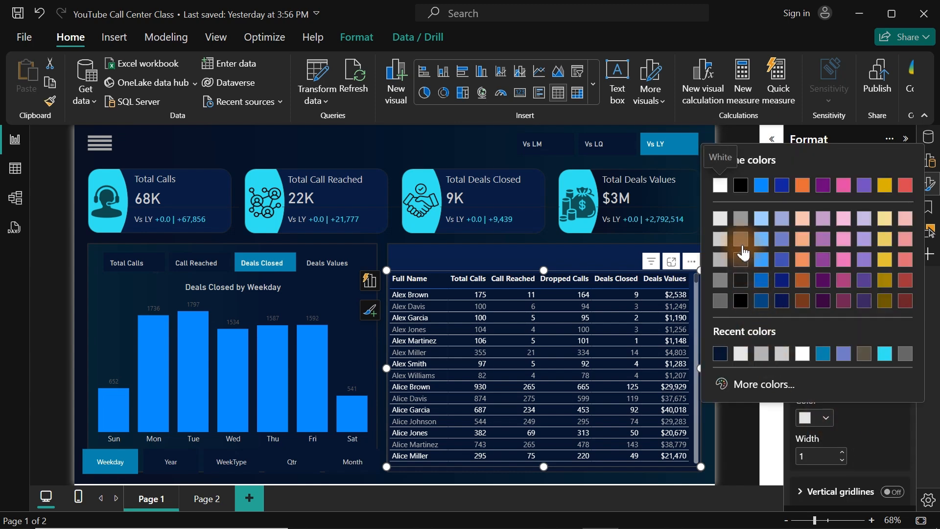
{"action": "left_click", "coordinate": [742, 242]}
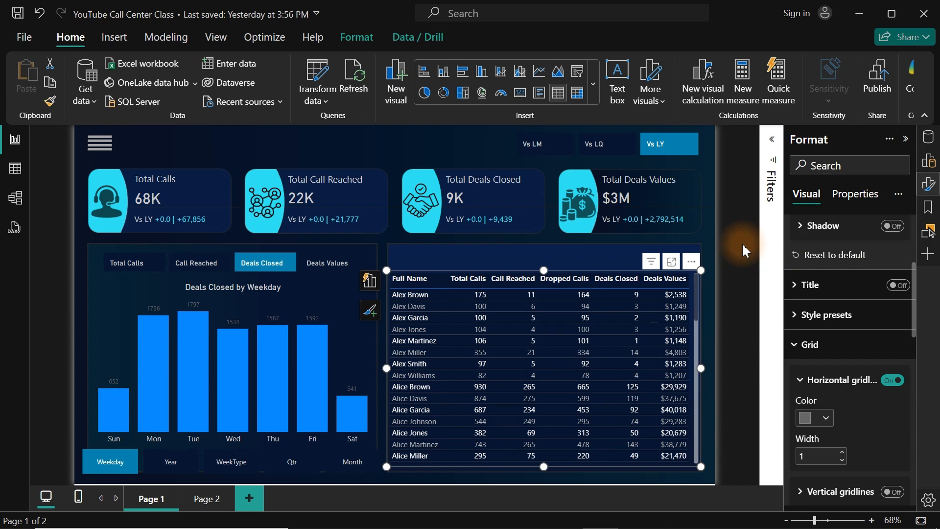
- Set the width of the table's horizontal gridlines to 5
{"action": "left_click", "coordinate": [842, 452]}
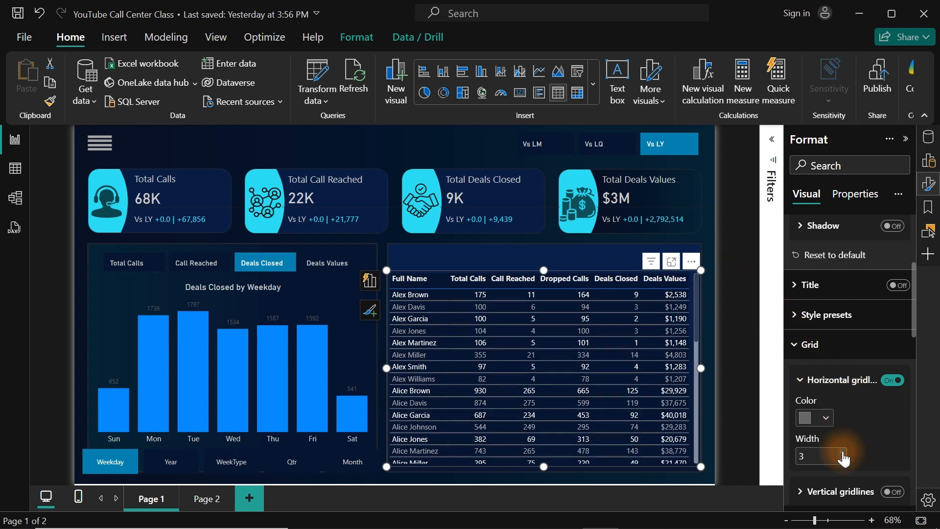
{"action": "left_click", "coordinate": [842, 452]}
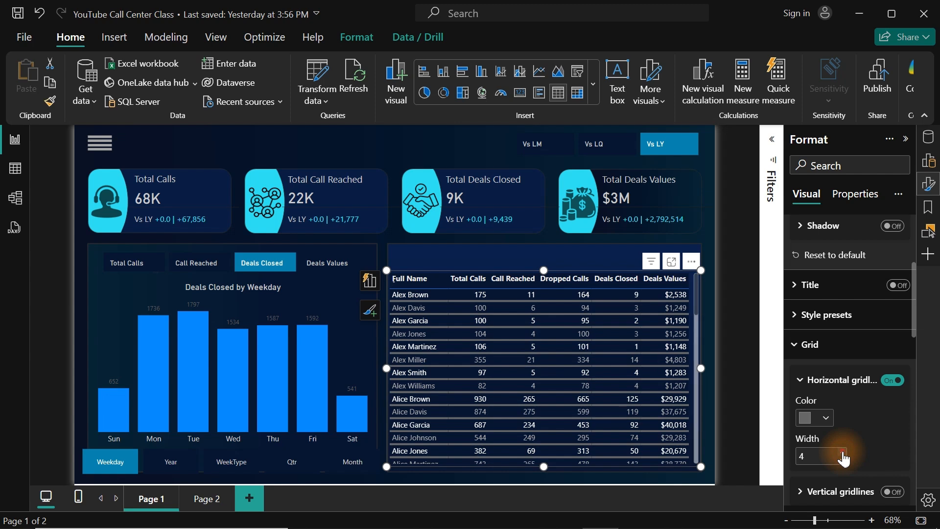
{"action": "left_click", "coordinate": [842, 452]}
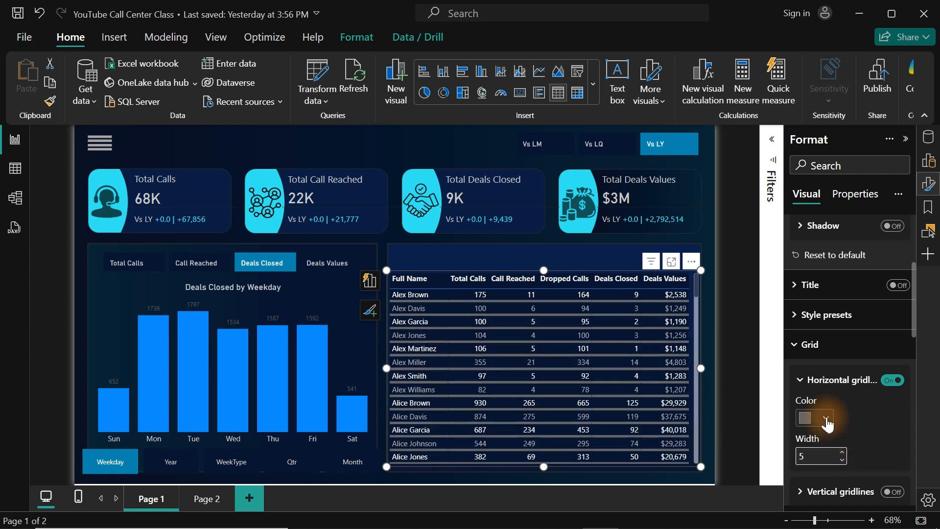
- Try a charcoal shade of black and #081631 as the color of the table's horizontal gridlines
{"action": "left_click_drag", "start_coordinate": [917, 335], "coordinate": [923, 369]}
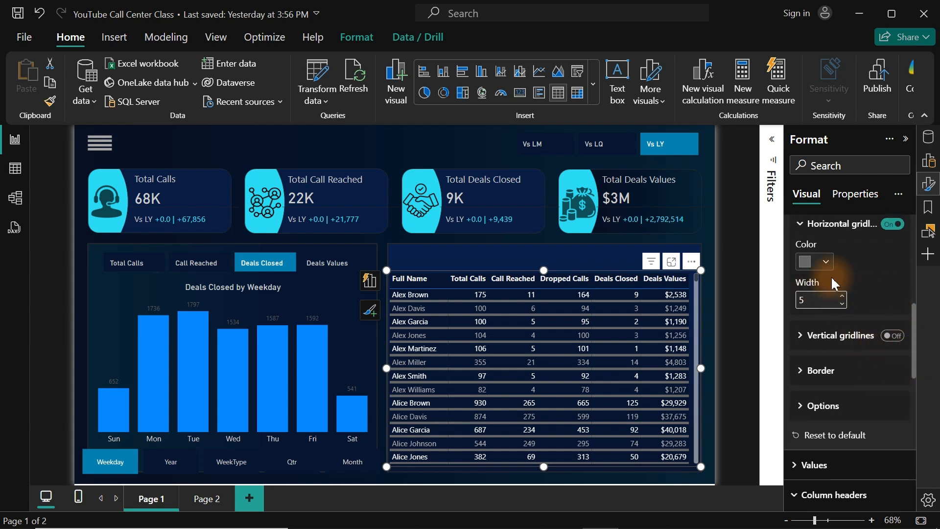
{"action": "left_click", "coordinate": [827, 261]}
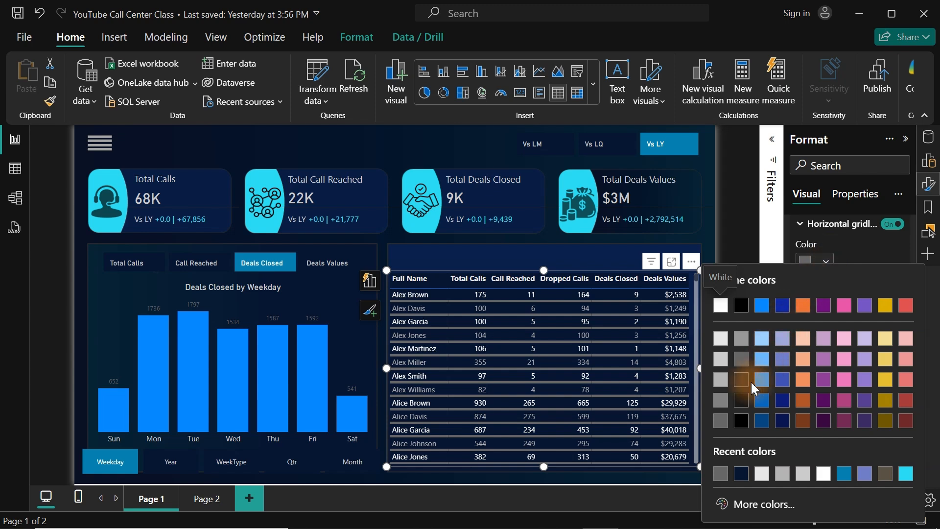
{"action": "left_click", "coordinate": [723, 416]}
{"action": "left_click", "coordinate": [822, 269]}
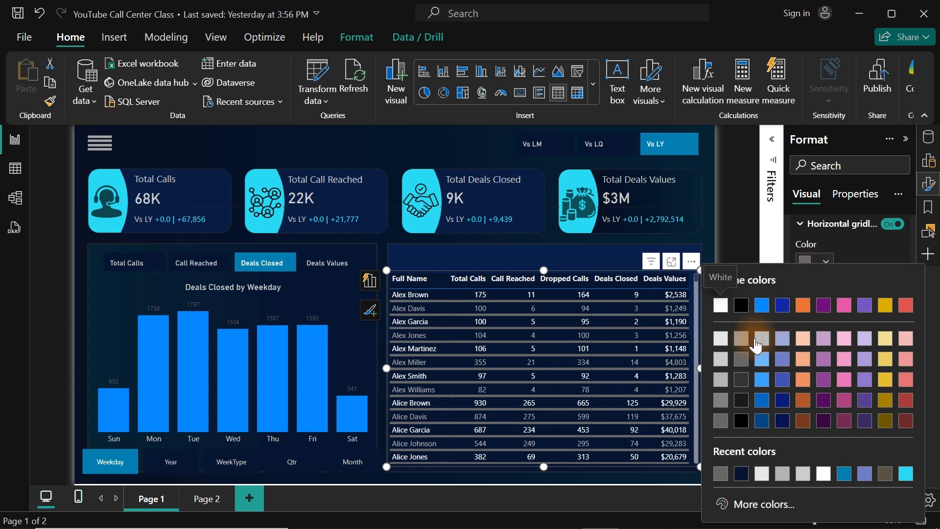
{"action": "left_click", "coordinate": [740, 381]}
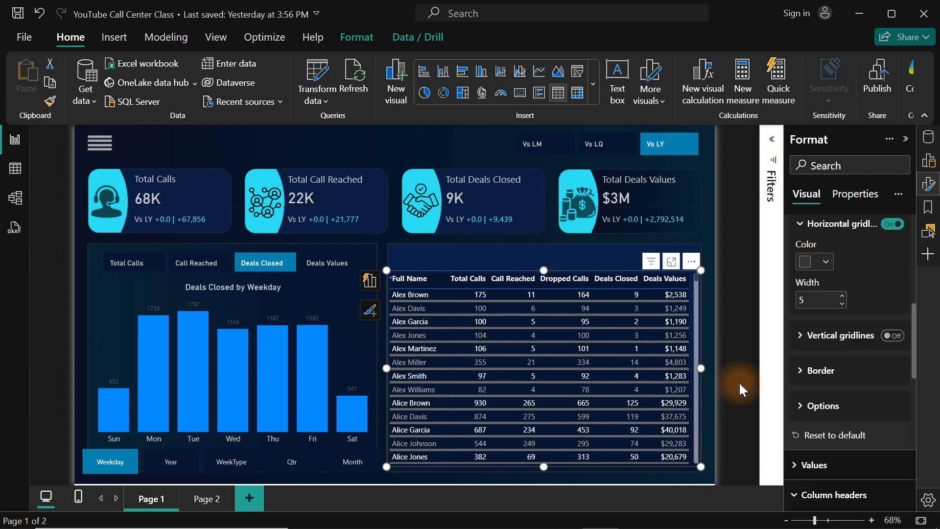
{"action": "left_click", "coordinate": [826, 261]}
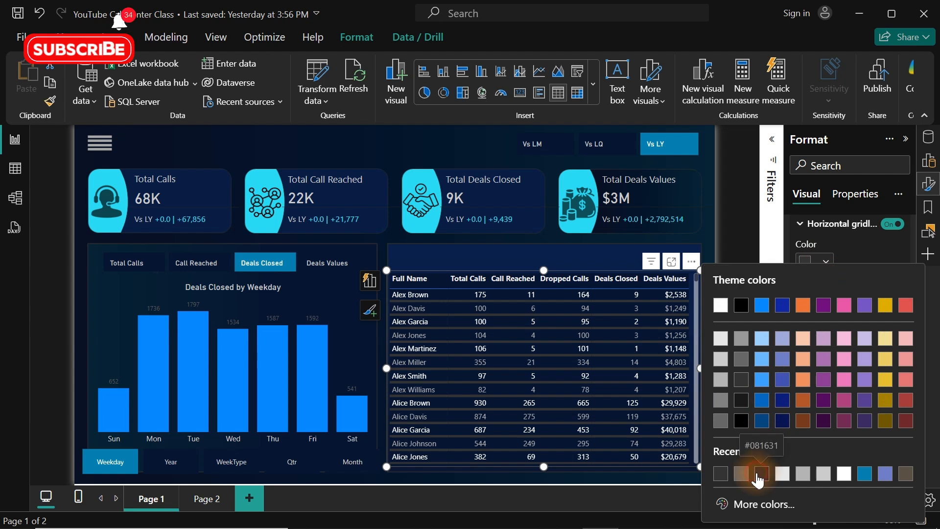
{"action": "left_click", "coordinate": [757, 473]}
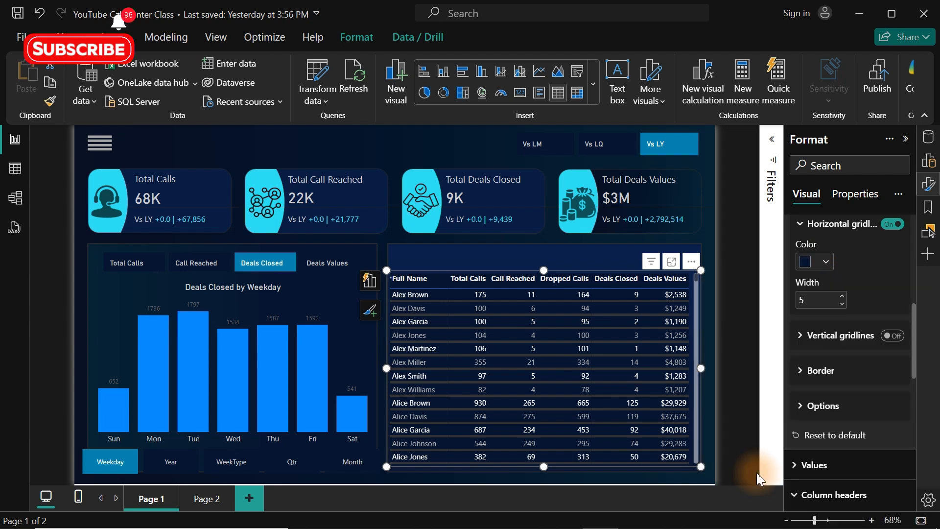
- Set the horizontal gridlines to the custom color #132240, slightly lighter than the table's dark blue background
{"action": "left_click", "coordinate": [824, 263]}
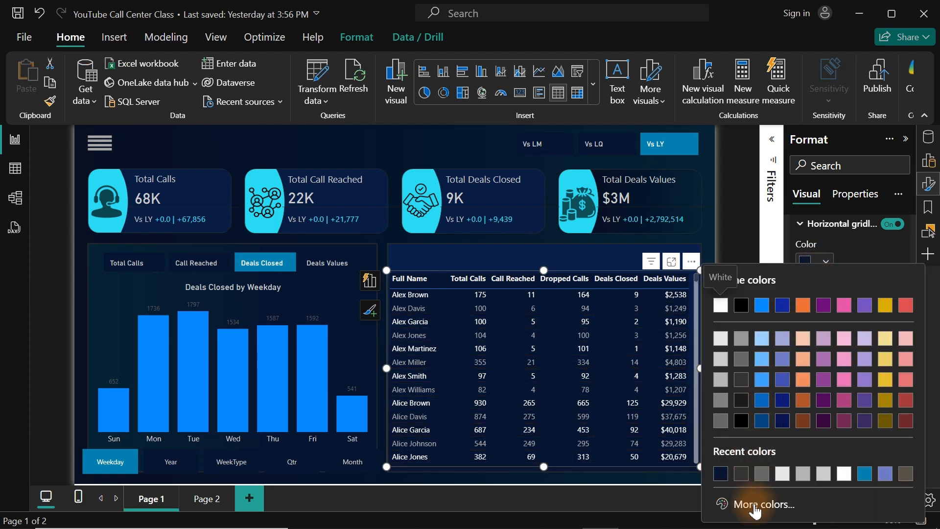
{"action": "left_click", "coordinate": [749, 503]}
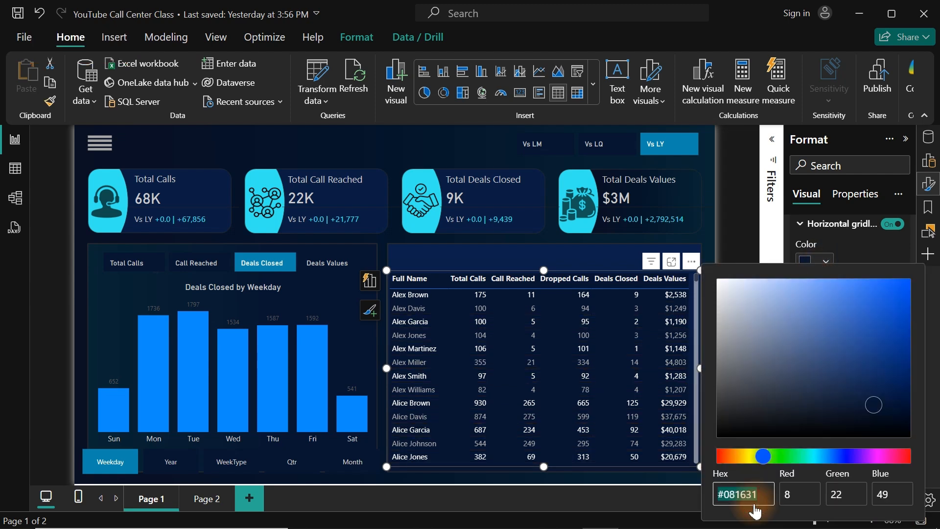
{"action": "left_click", "coordinate": [857, 407]}
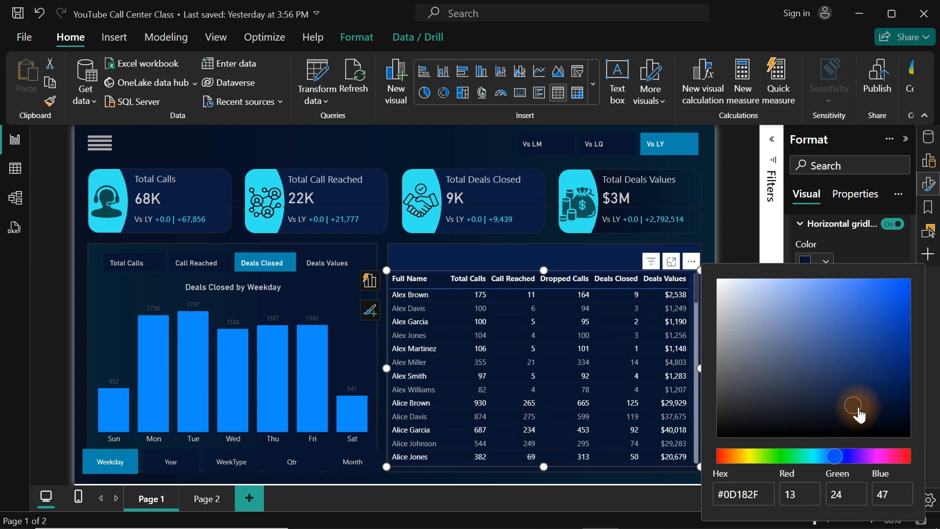
{"action": "left_click_drag", "start_coordinate": [859, 415], "coordinate": [849, 404]}
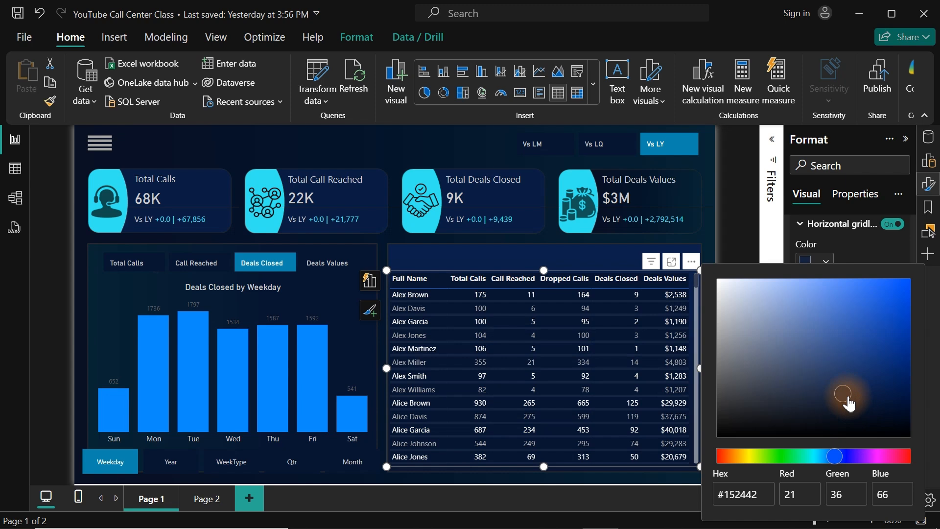
{"action": "left_click_drag", "start_coordinate": [849, 404], "coordinate": [851, 405]}
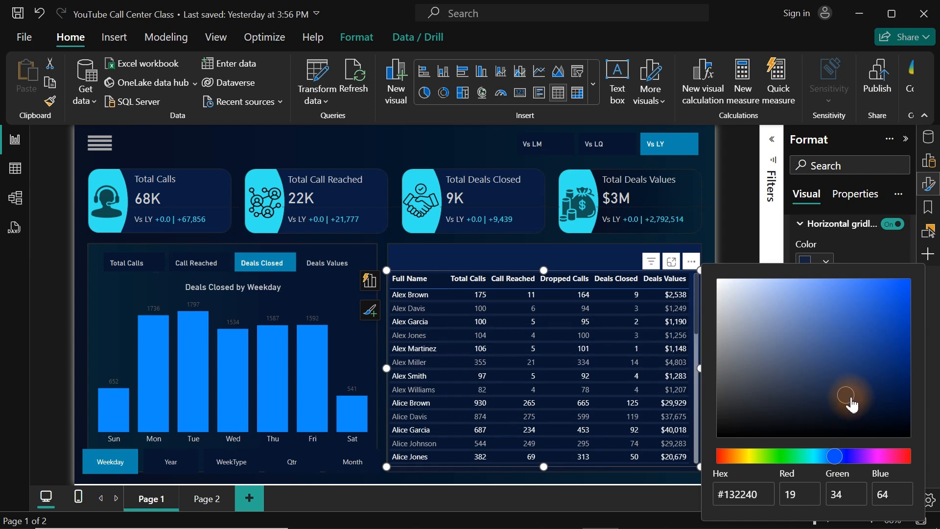
{"action": "left_click", "coordinate": [858, 255]}
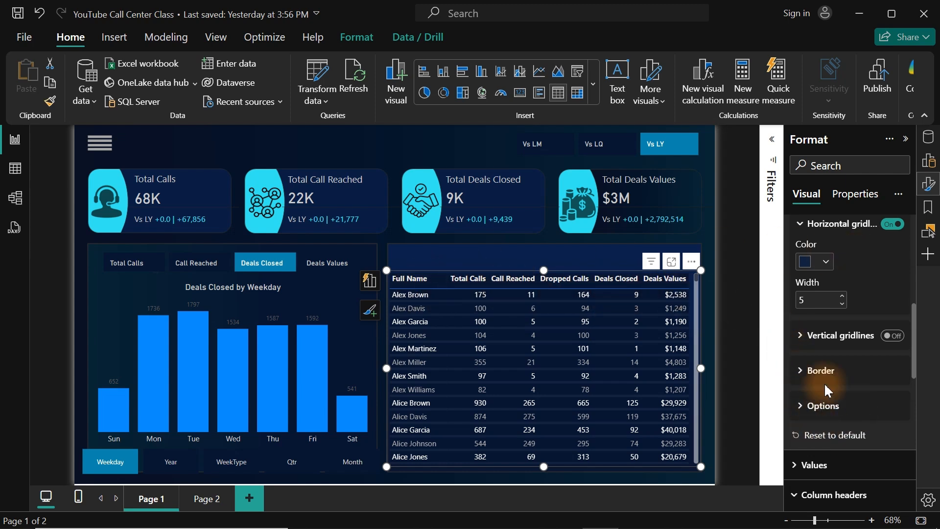
- Set the table's grid border color for the All section to the recently used dark blue #132240
{"action": "left_click", "coordinate": [813, 371]}
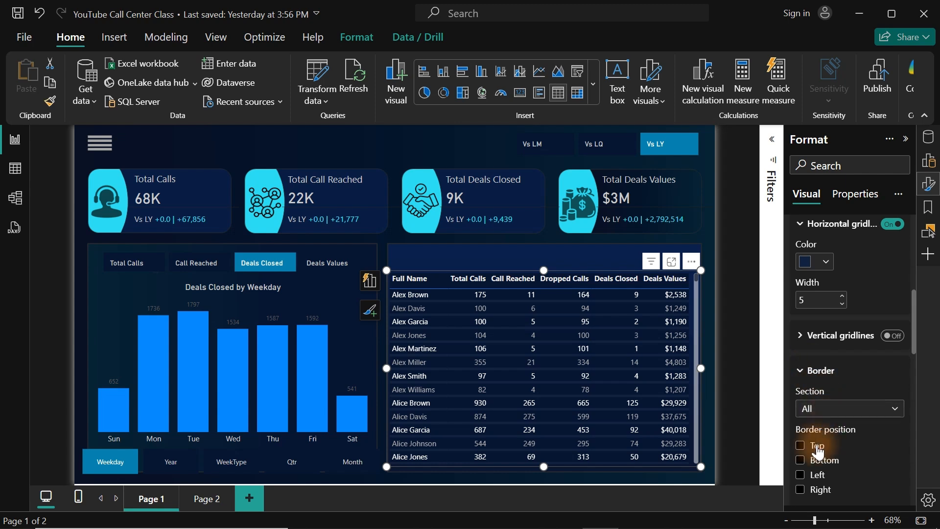
{"action": "left_click_drag", "start_coordinate": [915, 349], "coordinate": [917, 382]}
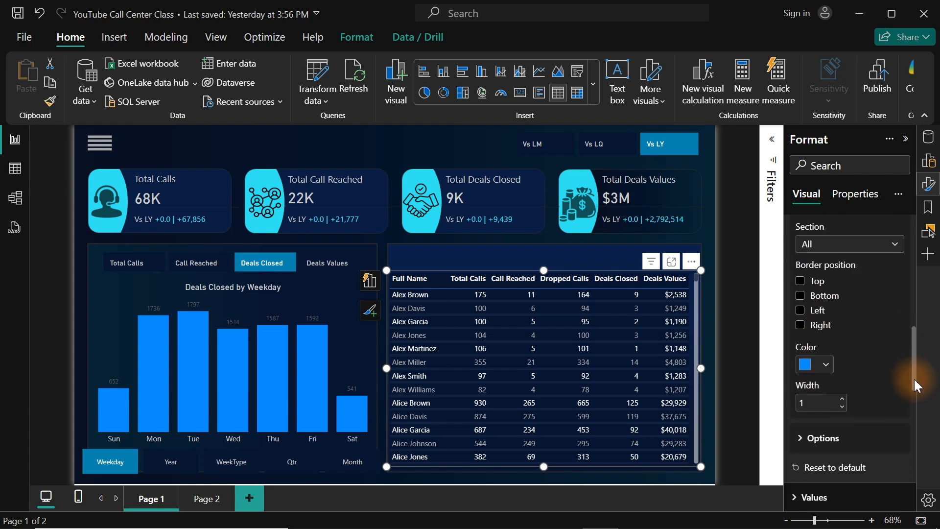
{"action": "left_click", "coordinate": [824, 375]}
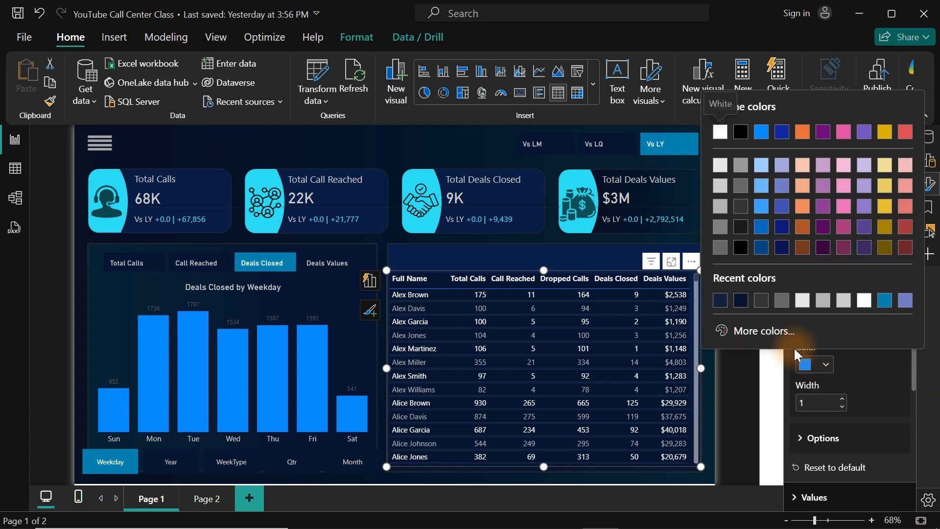
{"action": "left_click", "coordinate": [720, 300]}
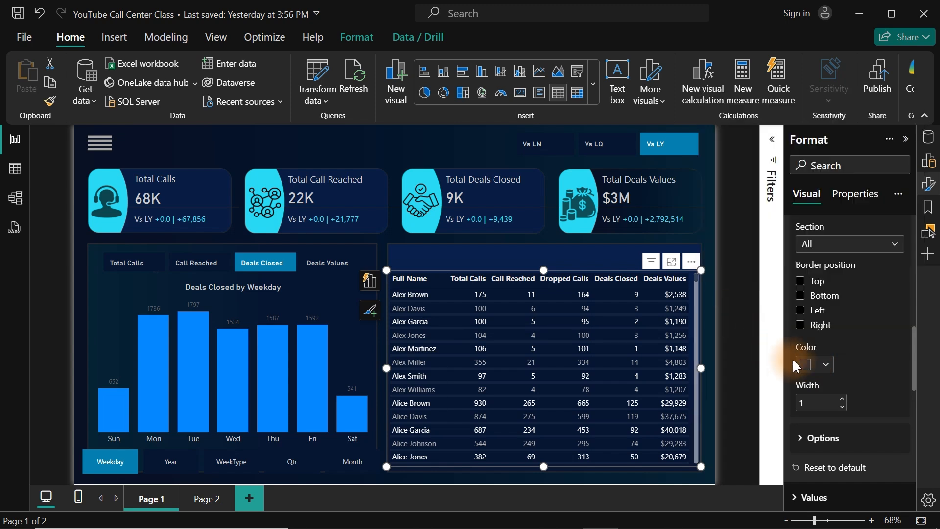
- Try the recently used #081631 as the table's grid border color, settling on a charcoal shade of black
{"action": "left_click", "coordinate": [813, 364]}
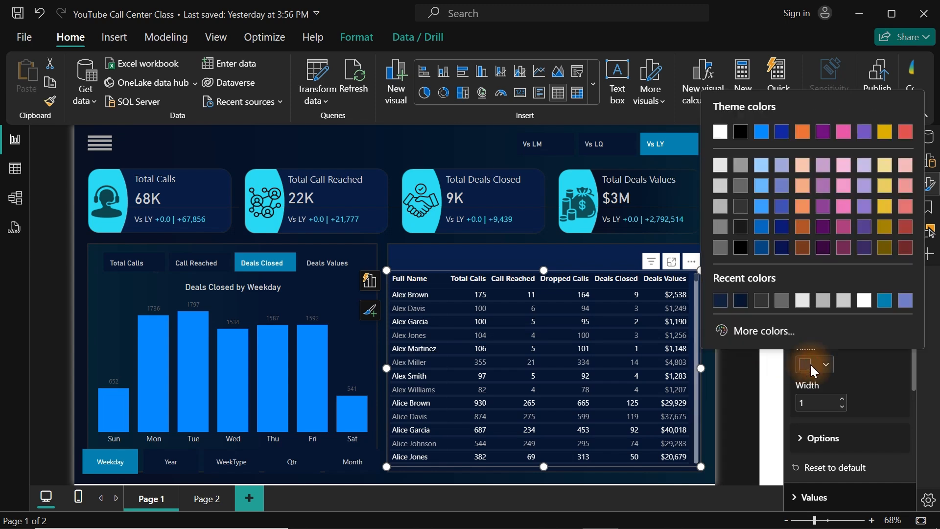
{"action": "left_click", "coordinate": [742, 303]}
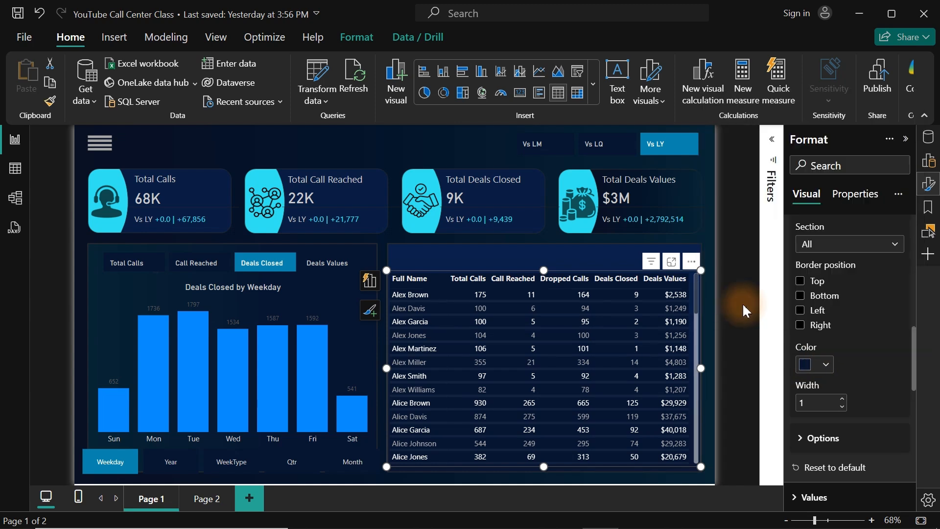
{"action": "left_click", "coordinate": [812, 364]}
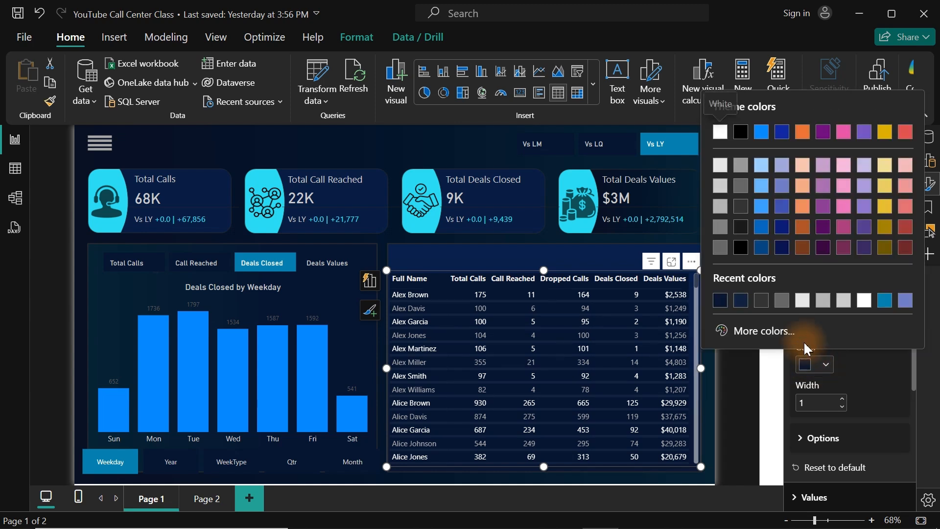
{"action": "left_click", "coordinate": [741, 207]}
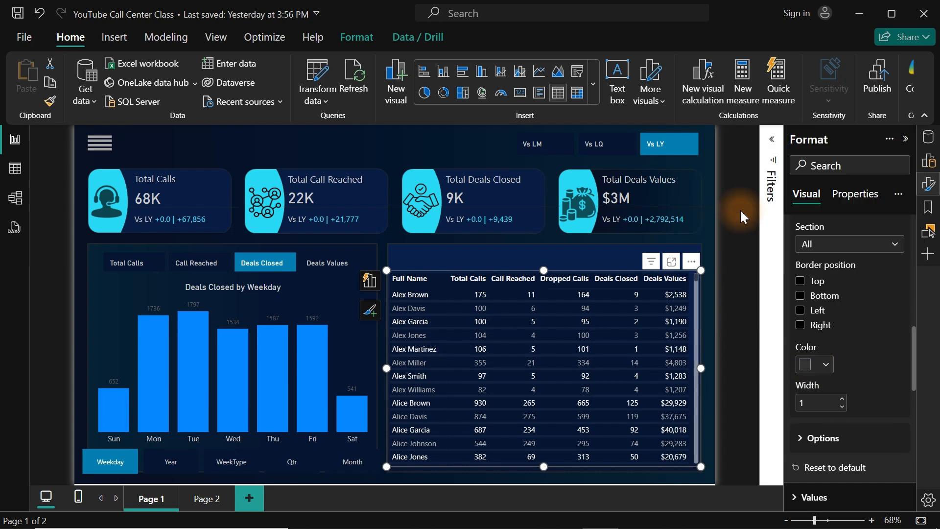
{"action": "left_click", "coordinate": [472, 136]}
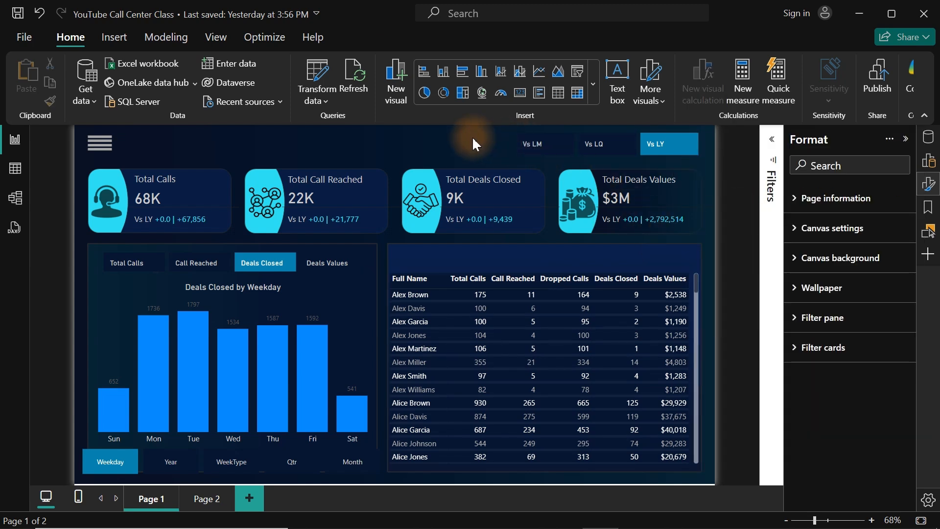
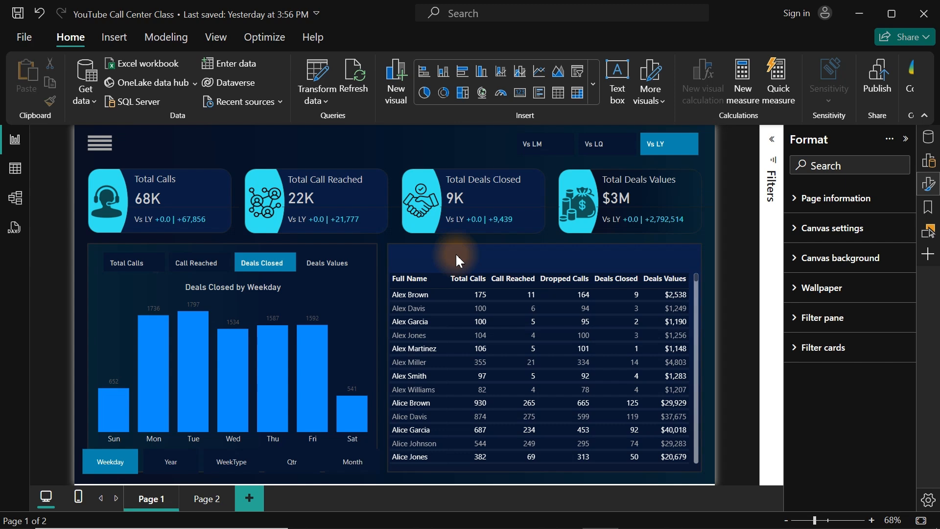
- Set the value color of the Deals Closed by Weekday chart's data labels to a slightly darker shade of white
{"action": "left_click", "coordinate": [336, 329]}
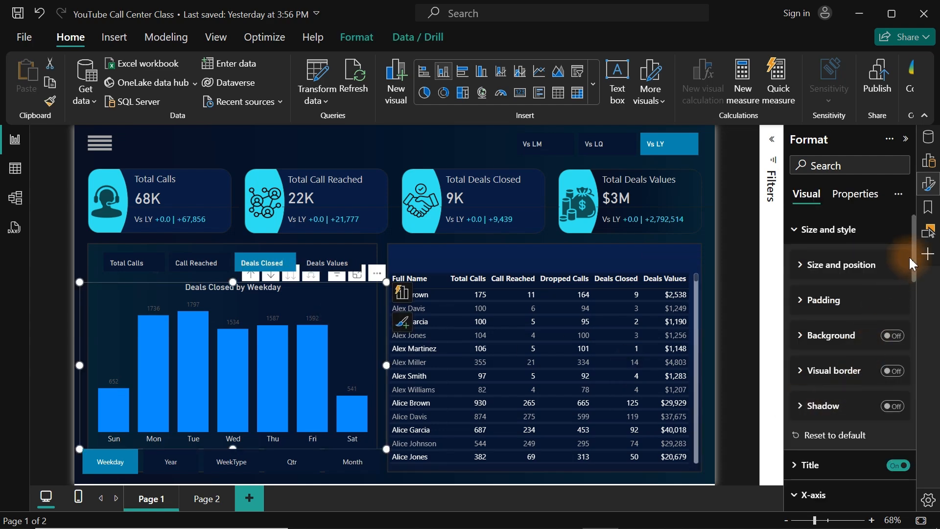
{"action": "left_click", "coordinate": [927, 254]}
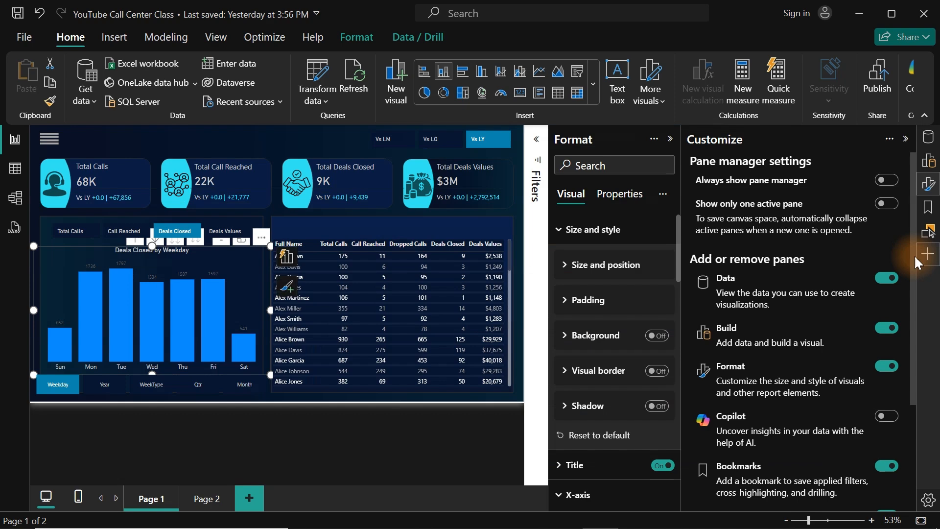
{"action": "left_click", "coordinate": [932, 261]}
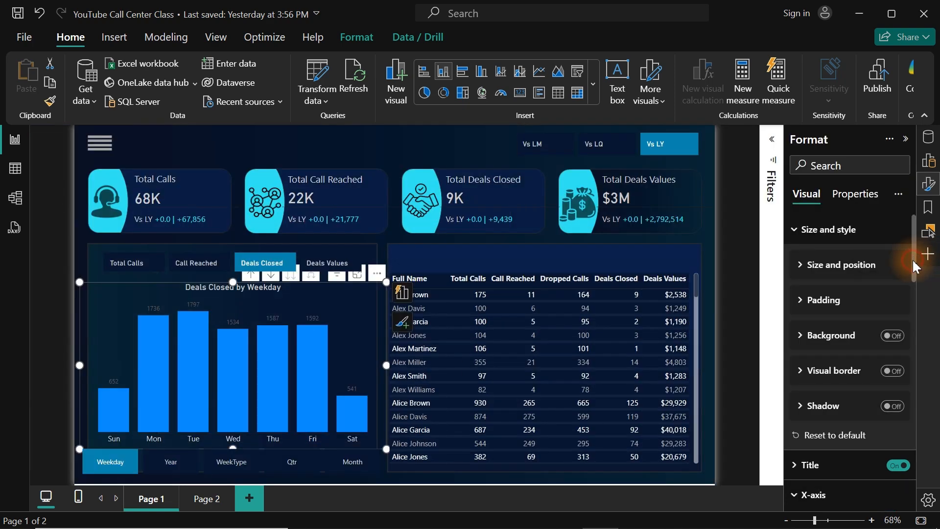
{"action": "left_click_drag", "start_coordinate": [912, 261], "coordinate": [919, 483]}
{"action": "left_click", "coordinate": [815, 370]}
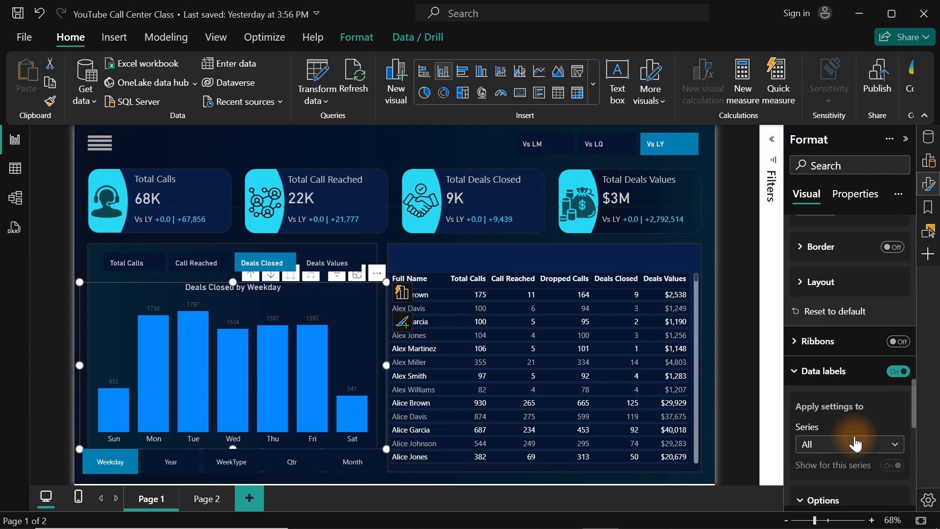
{"action": "left_click_drag", "start_coordinate": [916, 406], "coordinate": [915, 457]}
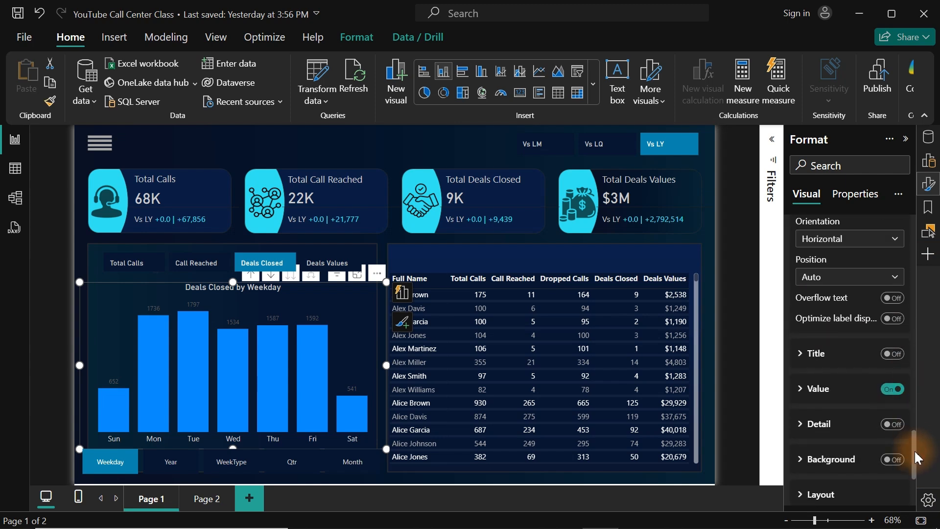
{"action": "left_click", "coordinate": [813, 388]}
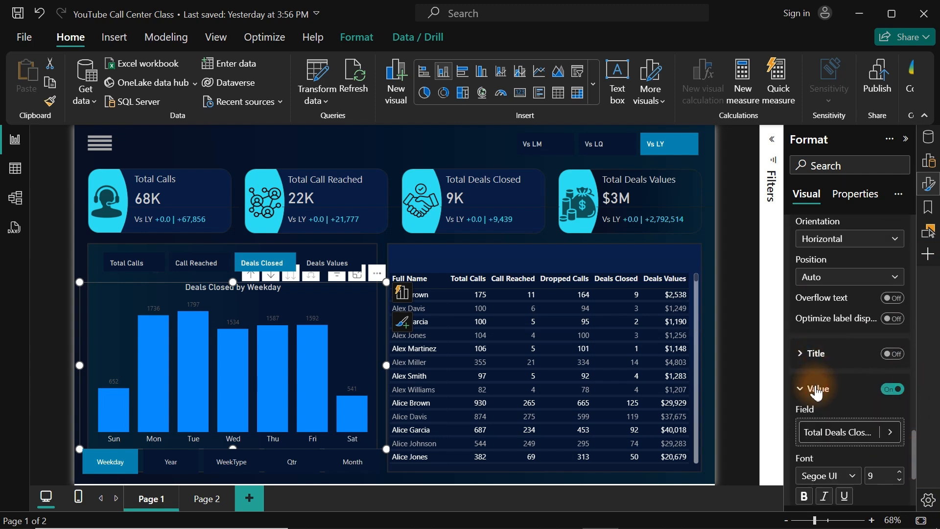
{"action": "scroll", "coordinate": [912, 426], "scroll_direction": "down", "scroll_amount": 5}
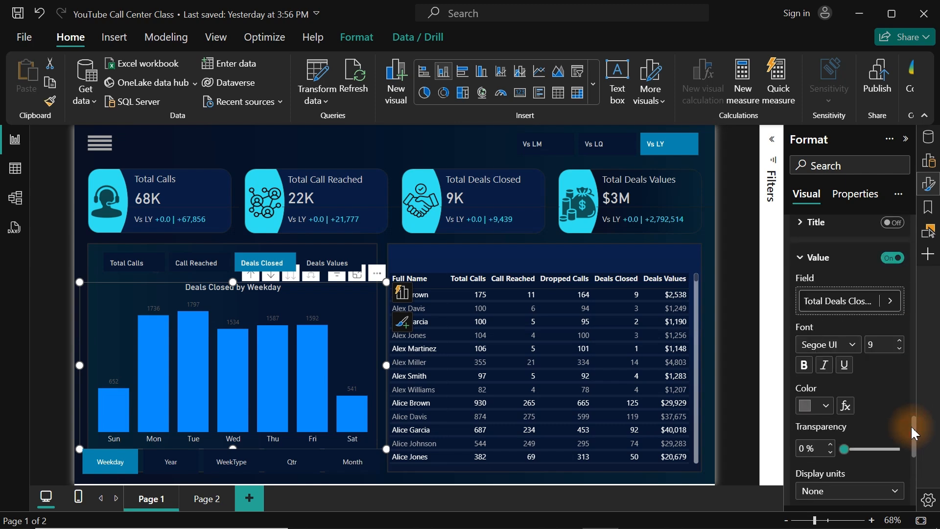
{"action": "left_click", "coordinate": [814, 339]}
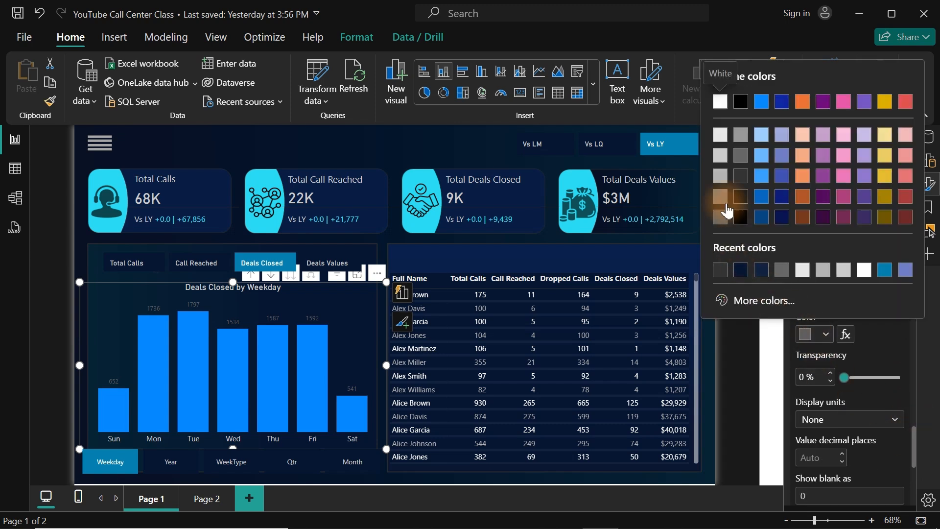
{"action": "left_click", "coordinate": [718, 139]}
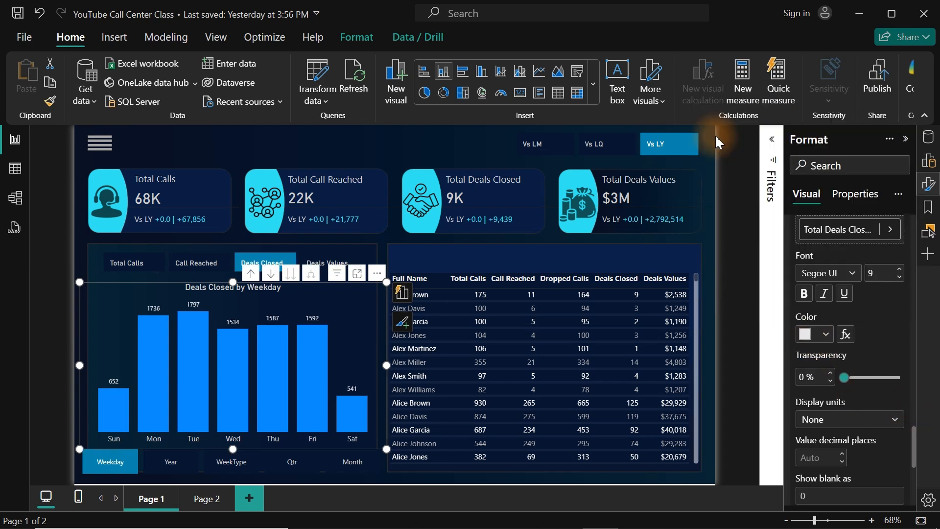
{"action": "left_click", "coordinate": [901, 269]}
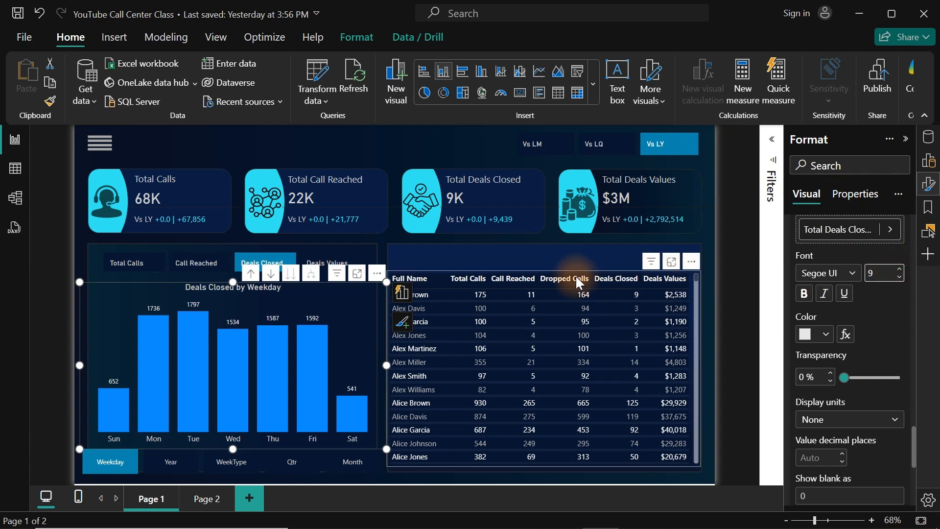
- Add a calculated column to the Dataset table in the table view and name it Deal Group
{"action": "left_click", "coordinate": [16, 169]}
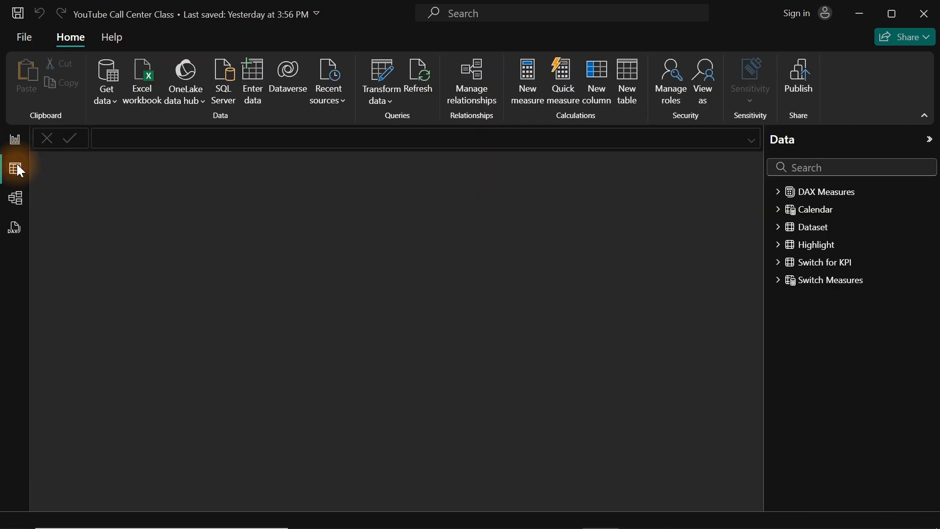
{"action": "left_click", "coordinate": [820, 231]}
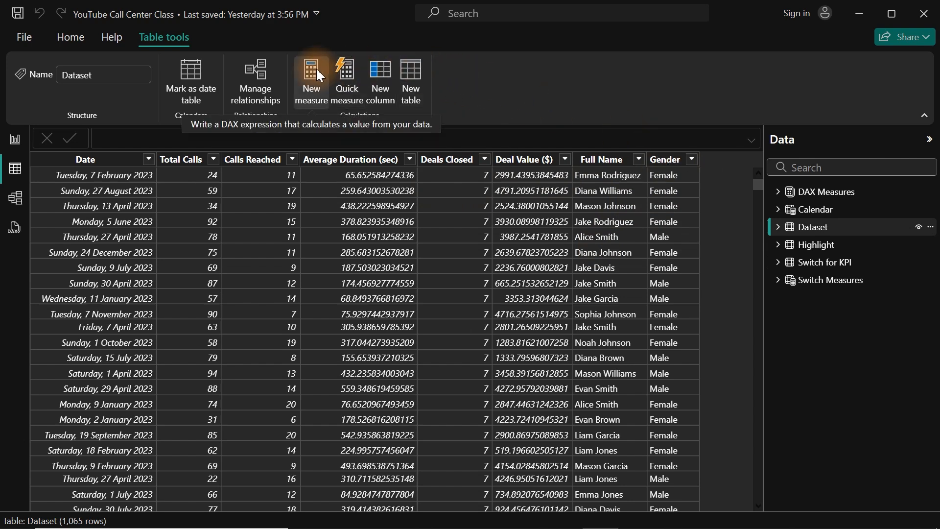
{"action": "left_click", "coordinate": [377, 69]}
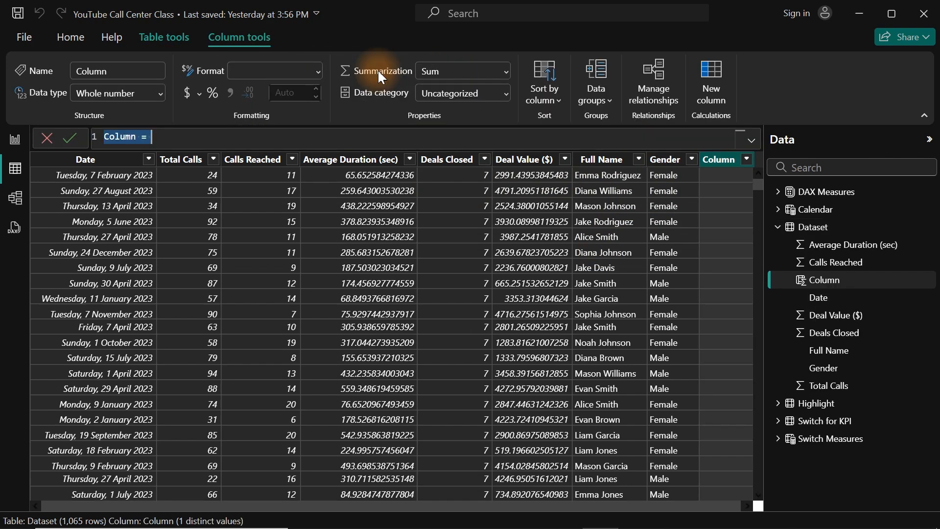
{"action": "key", "text": "ctrl+plus"}
{"action": "key", "text": "ctrl+plus"}
{"action": "key", "text": "ctrl+plus"}
{"action": "key", "text": "ctrl+plus"}
{"action": "key", "text": "ctrl+plus"}
{"action": "key", "text": "ctrl+plus"}
{"action": "key", "text": "ctrl+plus"}
{"action": "key", "text": "ctrl+plus"}
{"action": "key", "text": "ctrl+plus"}
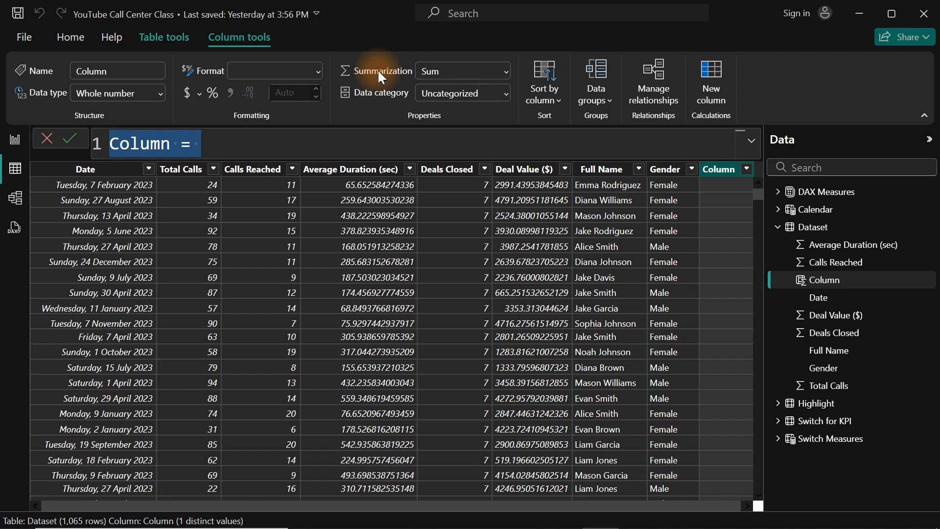
{"action": "type", "text": "D"}
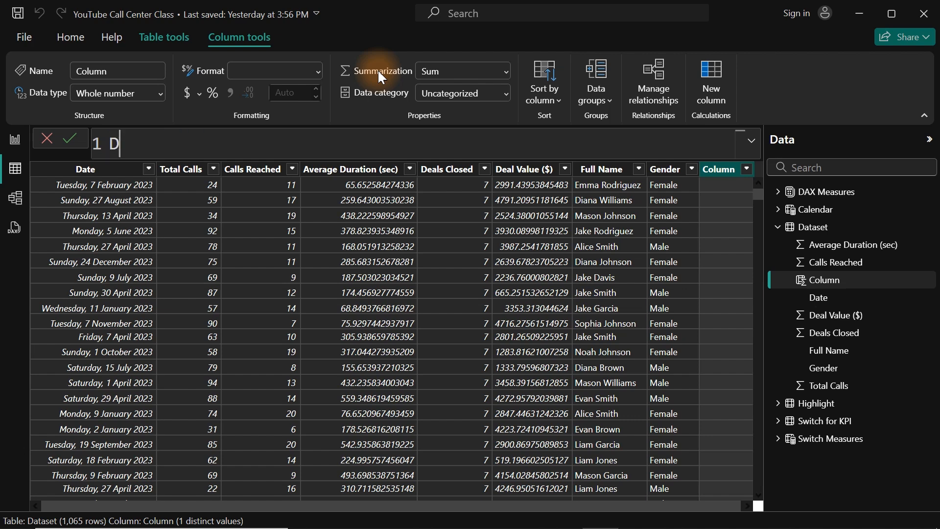
{"action": "type", "text": "eal Group"}
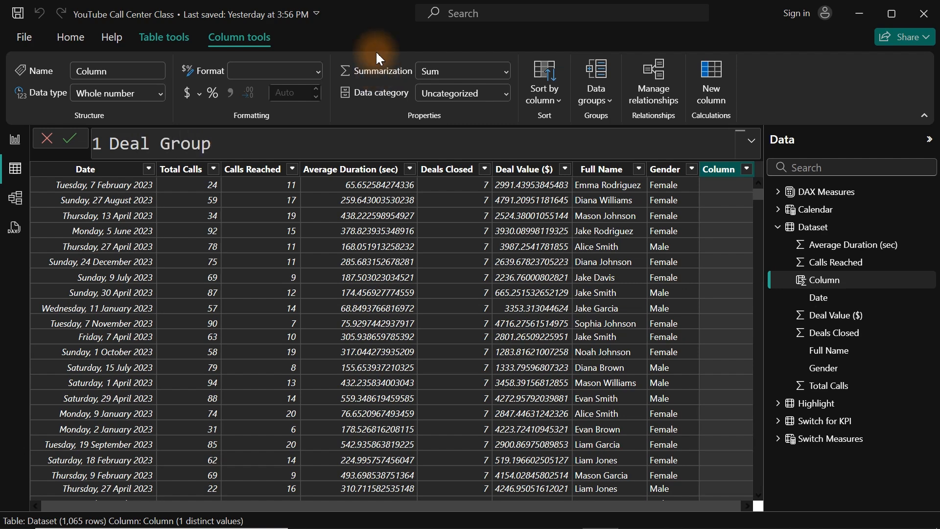
{"action": "type", "text": " ="}
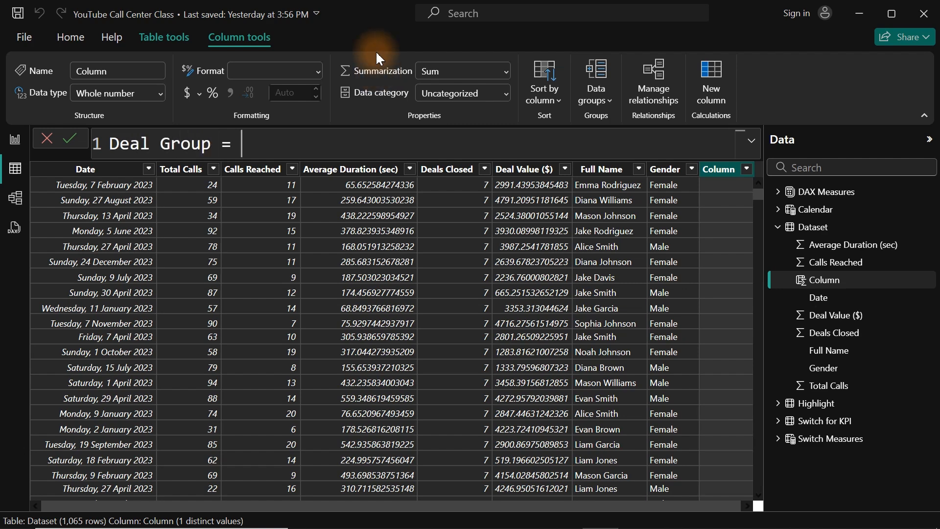
- Begin the Deal Group formula with a SWITCH function that uses TRUE() as its expression, each on its own indented line
{"action": "key", "text": "shift+Return"}
{"action": "key", "text": "Tab"}
{"action": "type", "text": "se"}
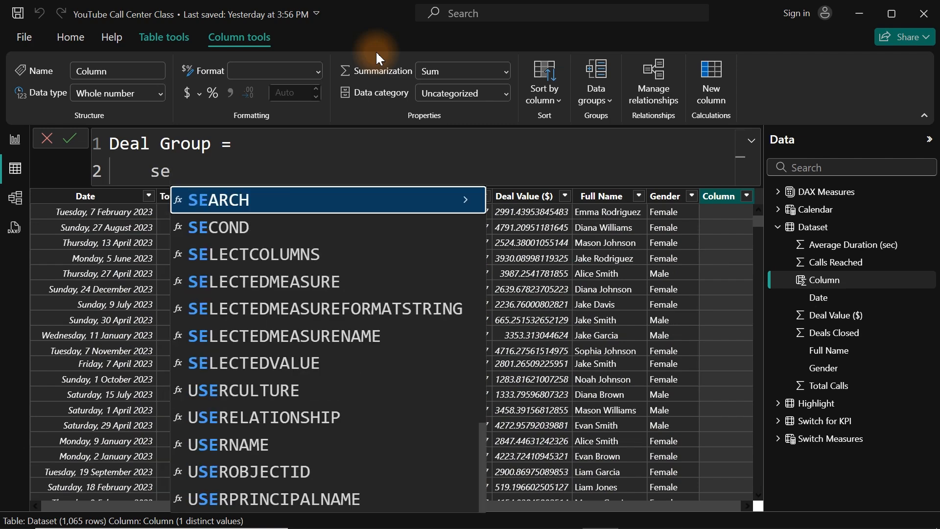
{"action": "key", "text": "BackSpace"}
{"action": "type", "text": "w"}
{"action": "key", "text": "Tab"}
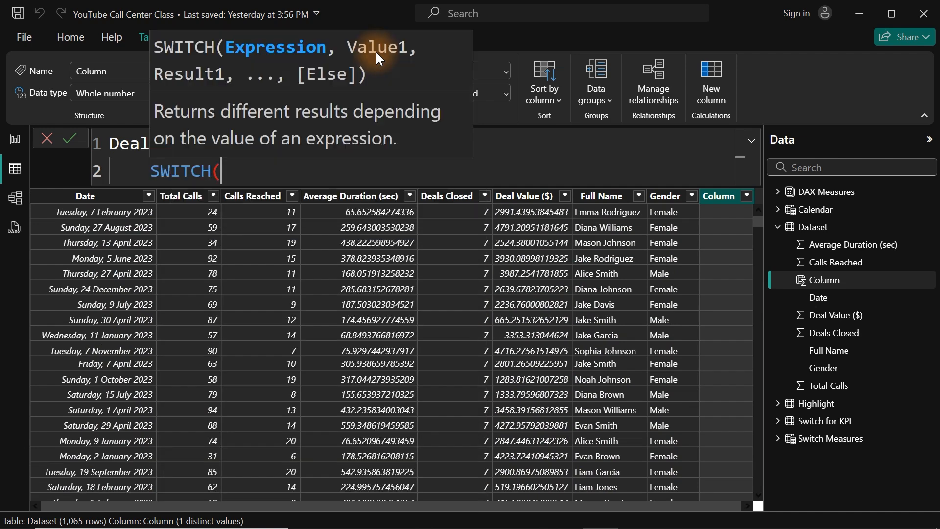
{"action": "key", "text": "shift+Return"}
{"action": "key", "text": "Tab"}
{"action": "type", "text": "i"}
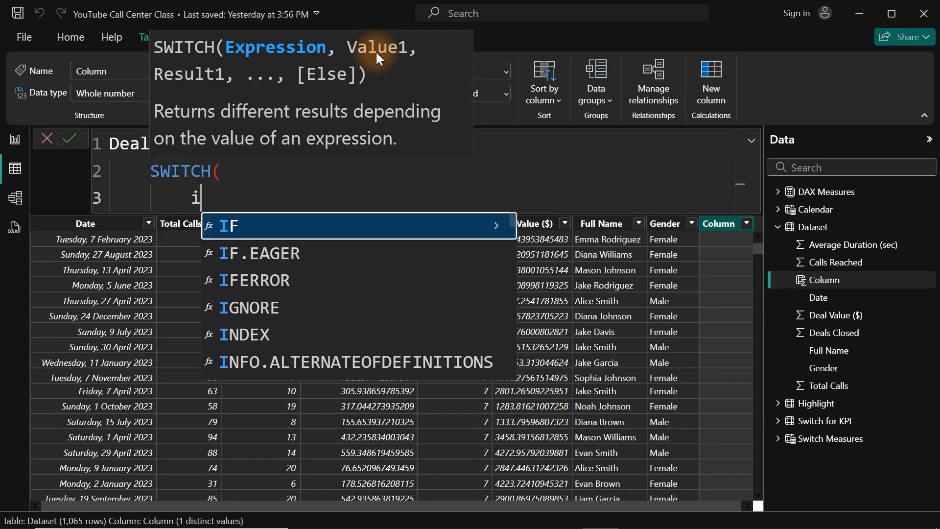
{"action": "key", "text": "BackSpace"}
{"action": "type", "text": "tru"}
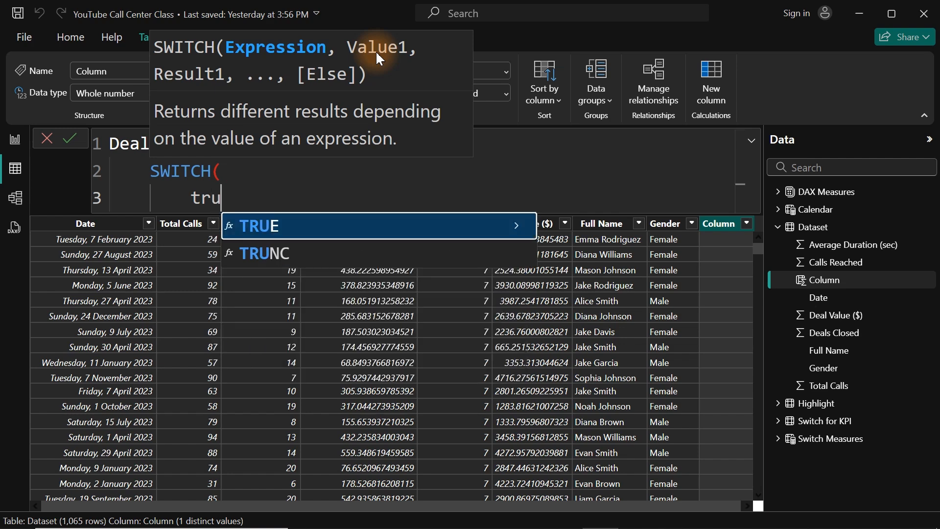
{"action": "key", "text": "Tab"}
{"action": "type", "text": ","}
{"action": "key", "text": "shift+Return"}
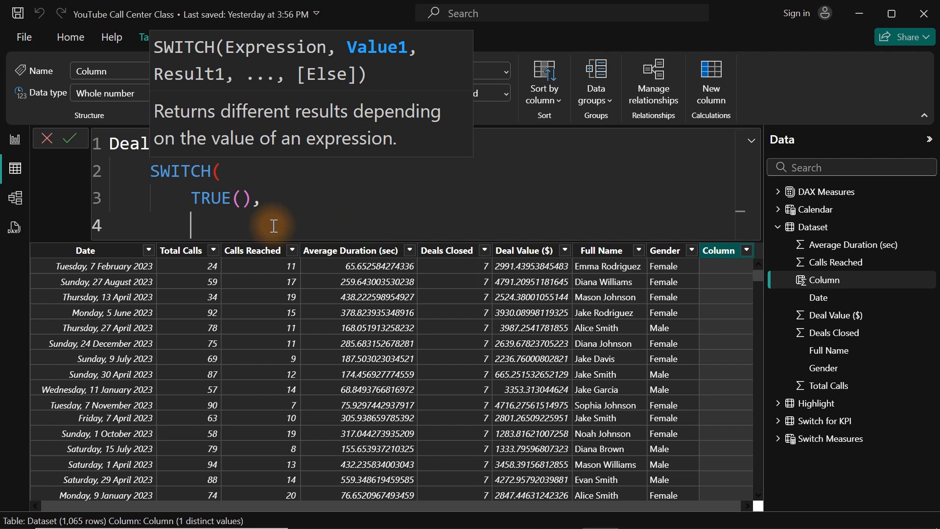
- Add the first SWITCH condition, returning "No Deals" when 'Dataset'[Deals Closed] equals 0, and start a new line after it
{"action": "type", "text": "deals cl"}
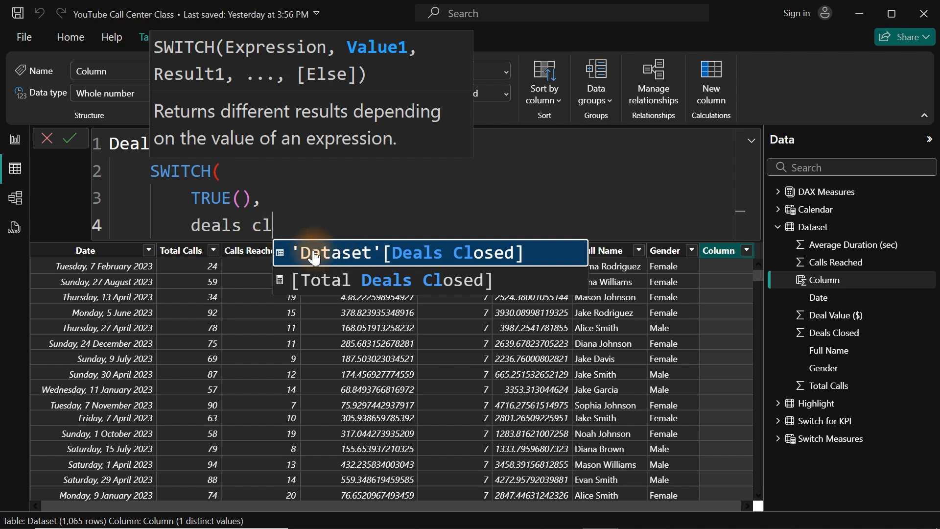
{"action": "left_click", "coordinate": [367, 253]}
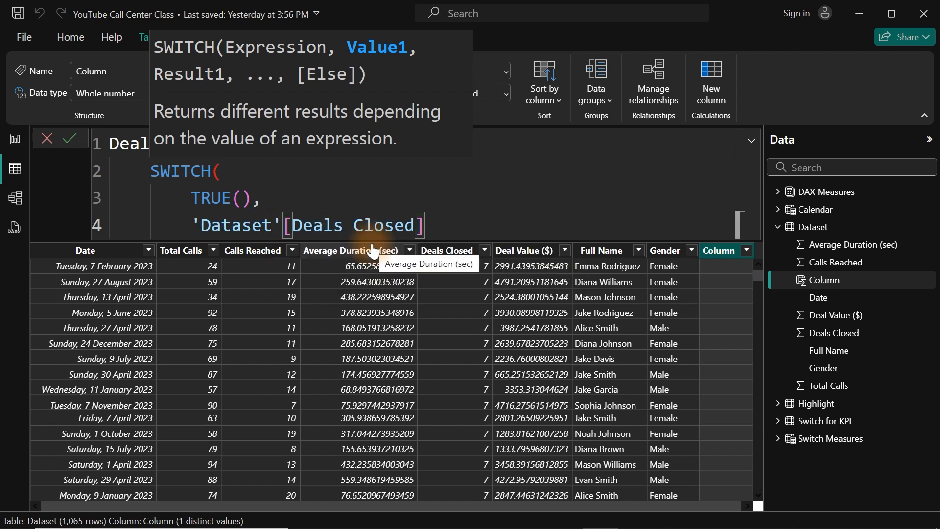
{"action": "type", "text": "="}
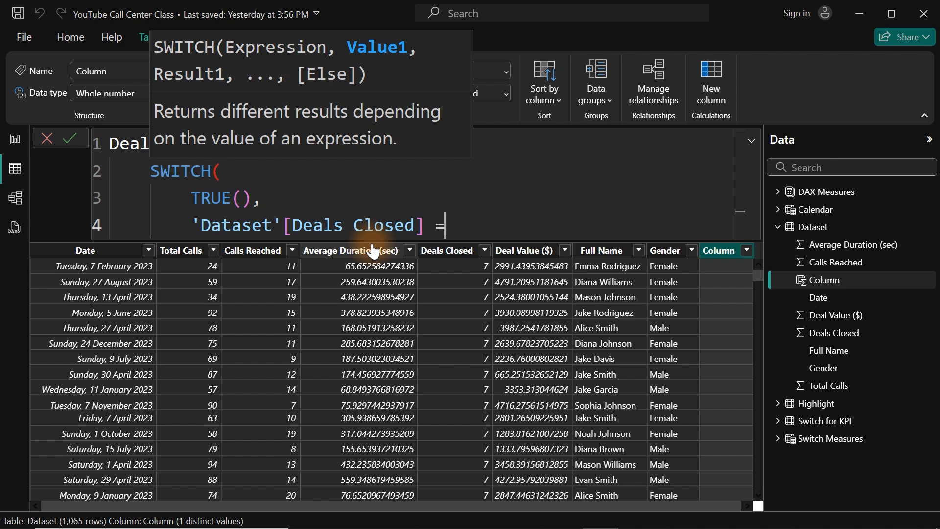
{"action": "type", "text": "0, \""}
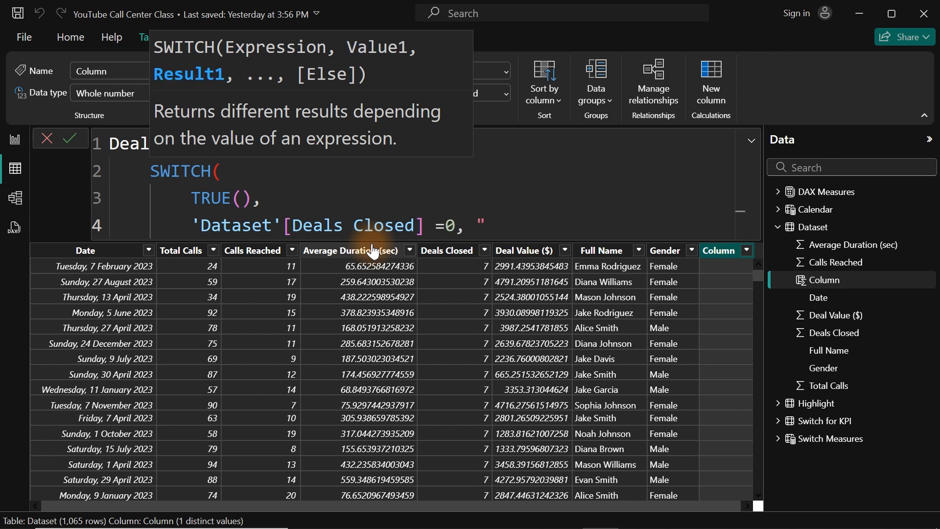
{"action": "type", "text": "No Deals"}
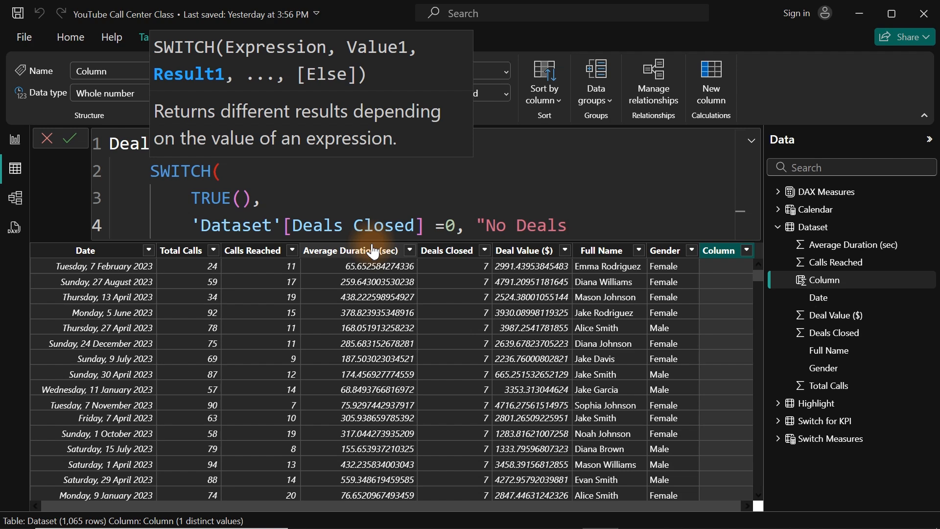
{"action": "type", "text": "\","}
{"action": "key", "text": "Return"}
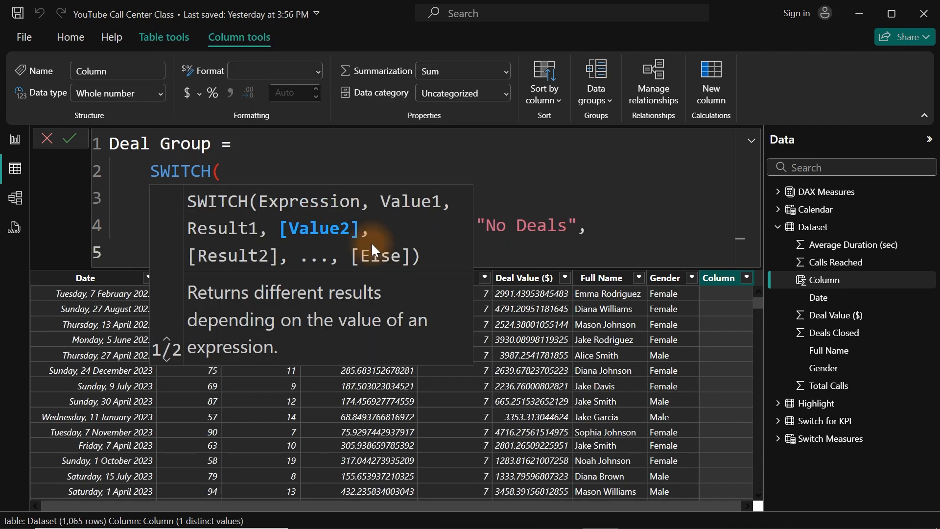
{"action": "left_click", "coordinate": [496, 225]}
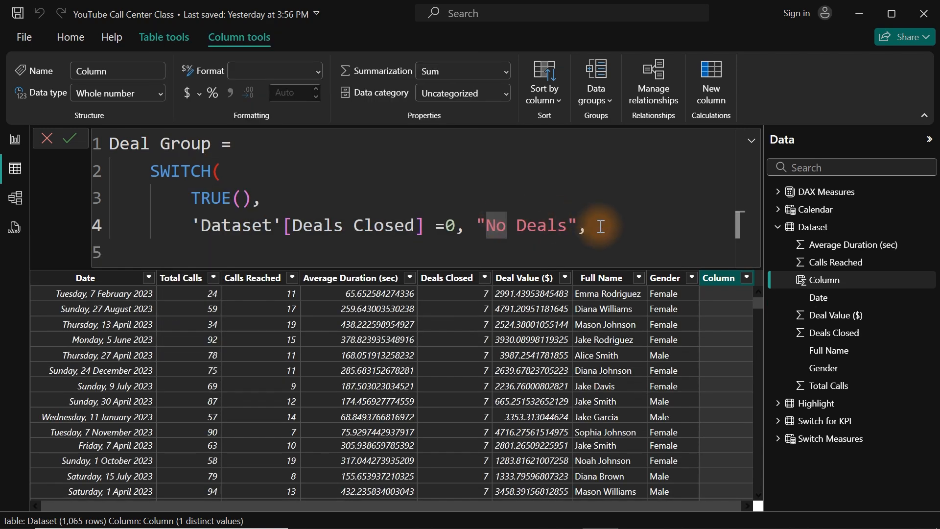
- Duplicate the "No Deals" condition line twice below itself in the Deal Group formula
{"action": "left_click_drag", "start_coordinate": [601, 226], "coordinate": [192, 227]}
{"action": "key", "text": "ctrl+c"}
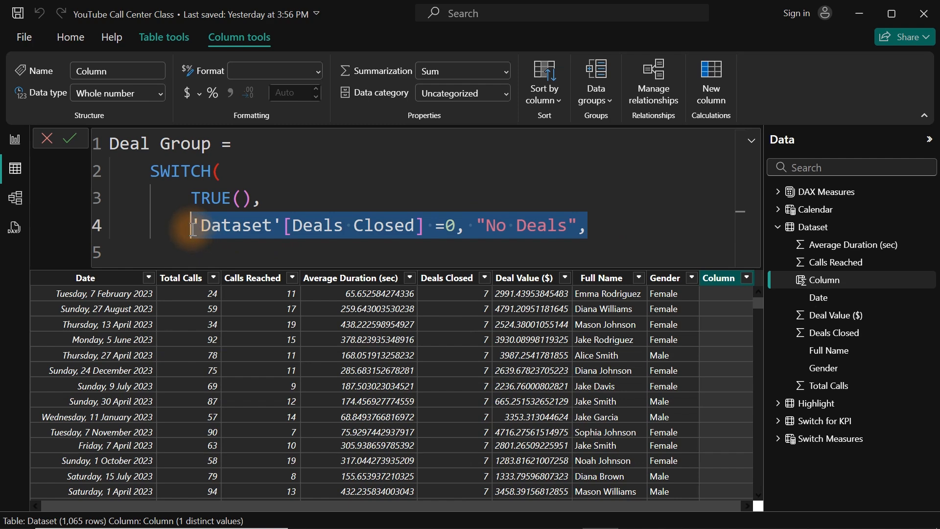
{"action": "left_click", "coordinate": [601, 230]}
{"action": "key", "text": "Return"}
{"action": "key", "text": "ctrl+v"}
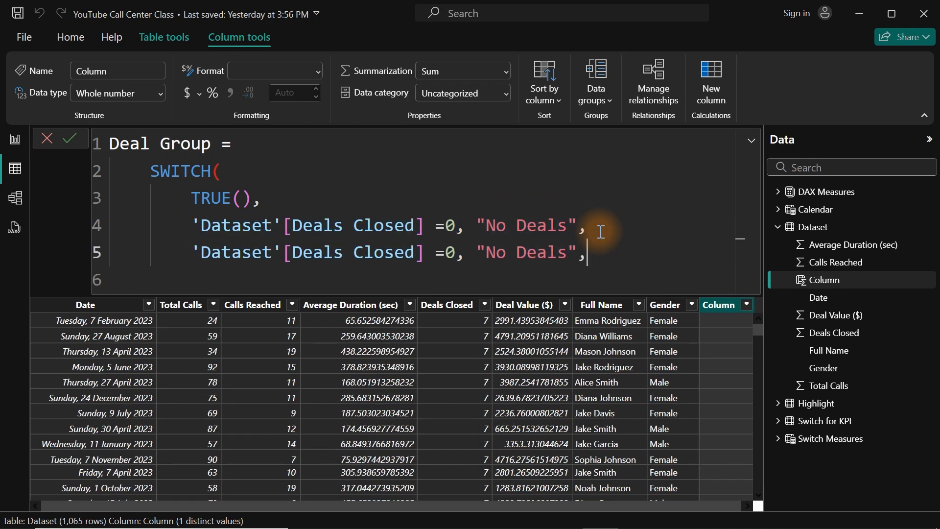
{"action": "key", "text": "Return"}
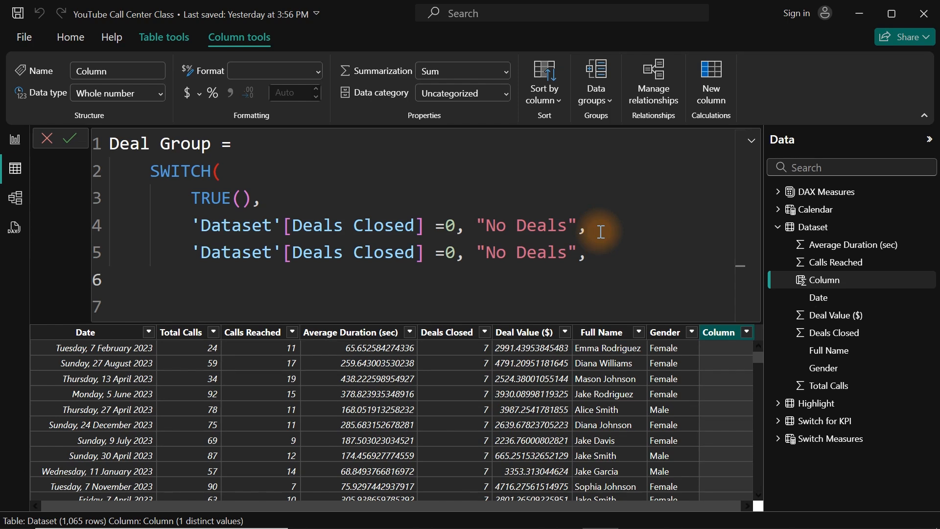
{"action": "key", "text": "ctrl+v"}
- Change the second SWITCH condition to return "Low Volums Deals" when 'Dataset'[Deals Closed] is <-10
{"action": "left_click", "coordinate": [593, 253]}
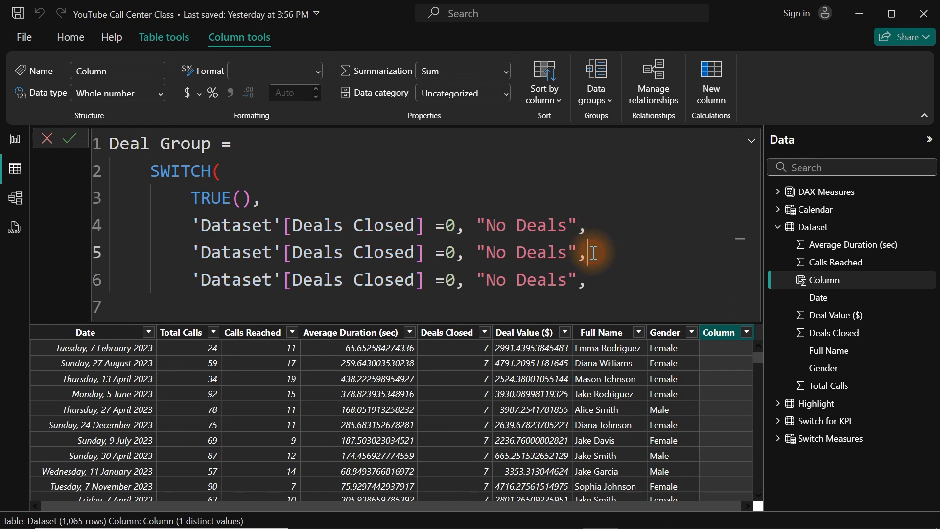
{"action": "left_click_drag", "start_coordinate": [568, 253], "coordinate": [488, 253]}
{"action": "type", "text": "Low Volums Deals"}
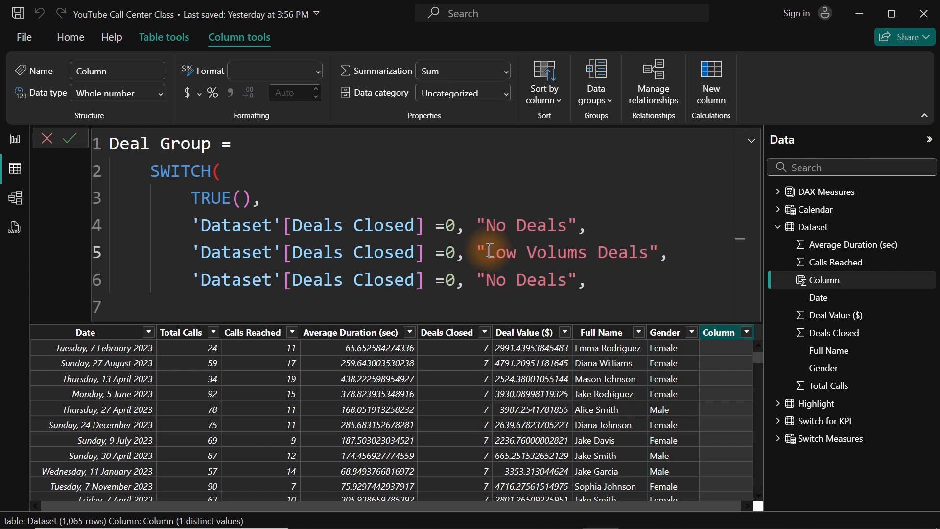
{"action": "left_click", "coordinate": [455, 254]}
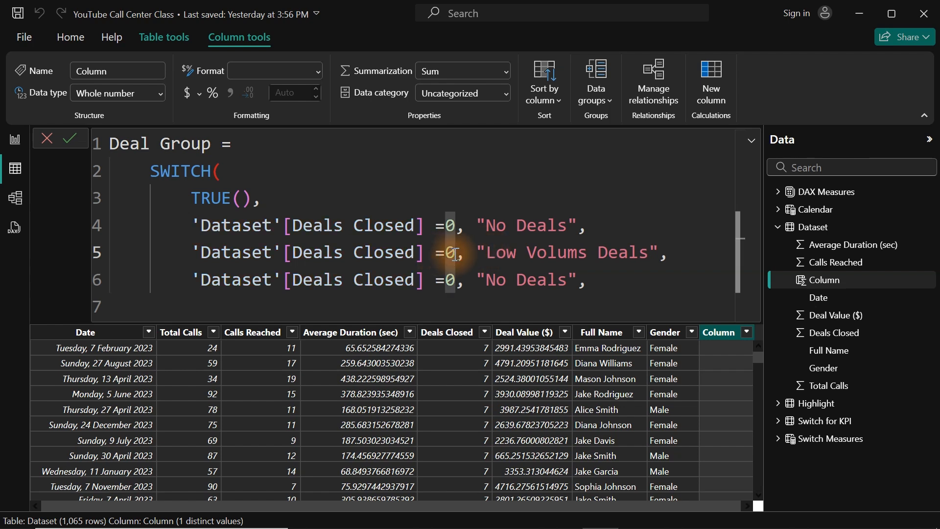
{"action": "key", "text": "BackSpace"}
{"action": "key", "text": "BackSpace"}
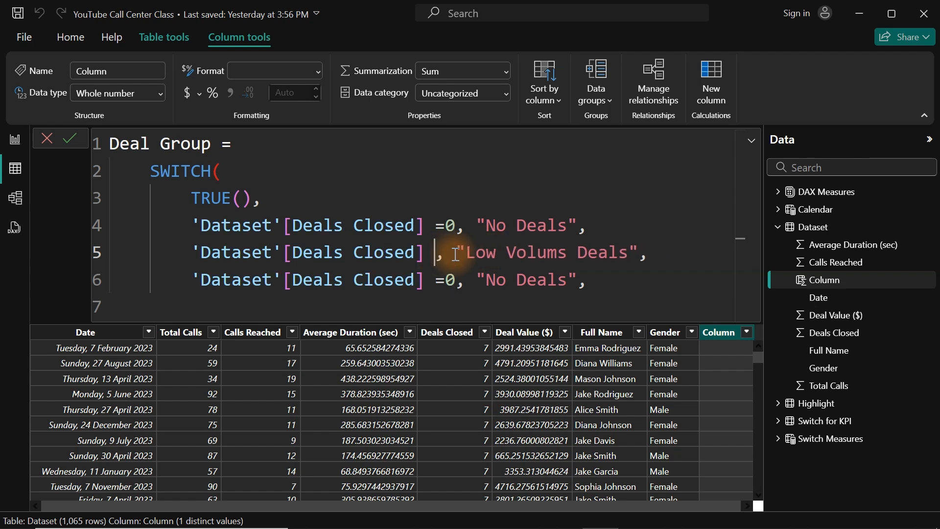
{"action": "type", "text": "<"}
{"action": "type", "text": "="}
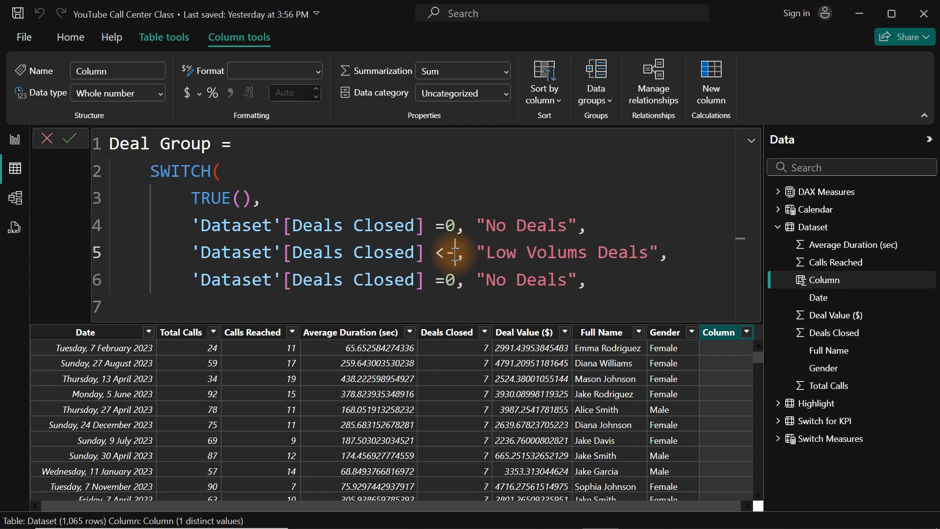
{"action": "type", "text": "10"}
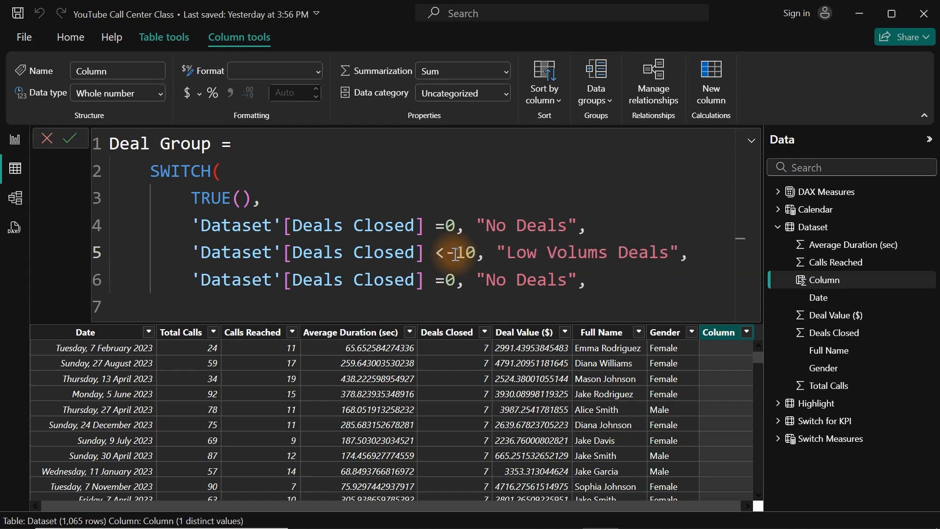
- Change the third SWITCH condition to test 'Dataset'[Deals Closed] >10 with the result "High Volumns Deals"
{"action": "left_click", "coordinate": [455, 277]}
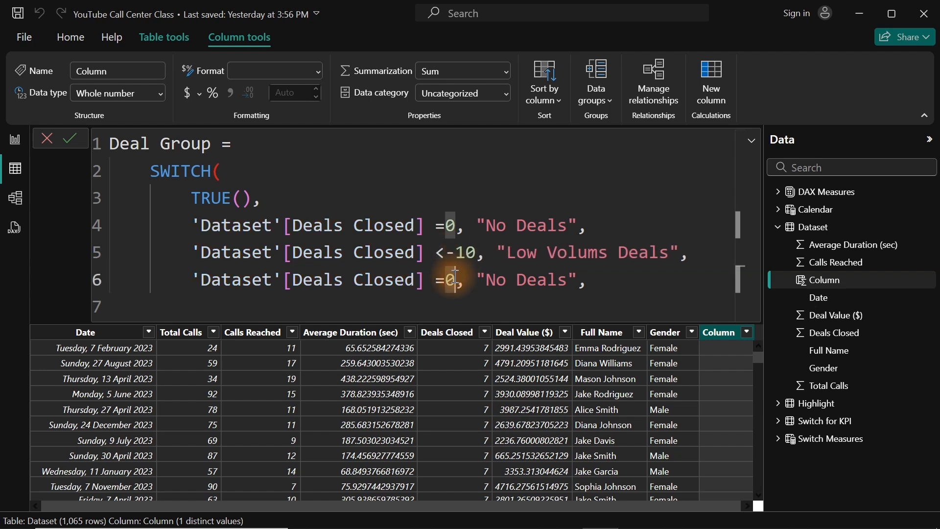
{"action": "key", "text": "BackSpace"}
{"action": "key", "text": "BackSpace"}
{"action": "type", "text": ">"}
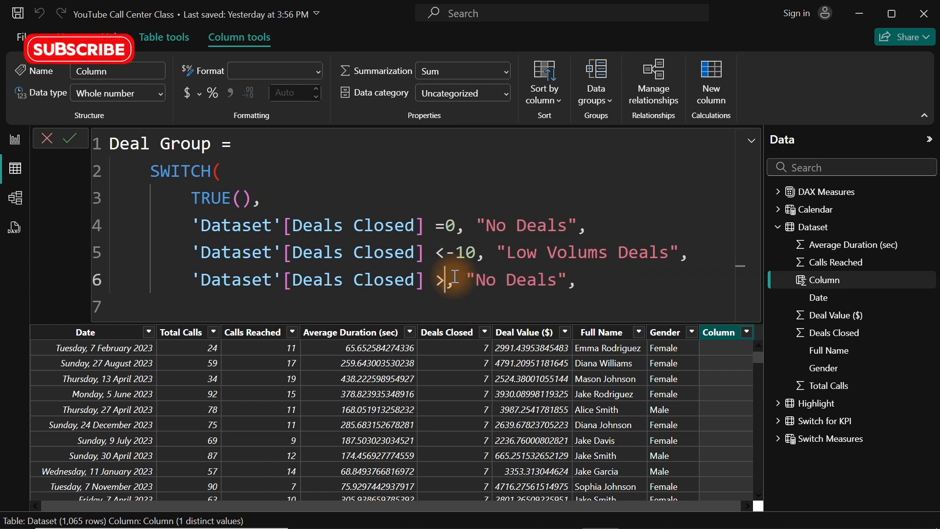
{"action": "left_click_drag", "start_coordinate": [557, 279], "coordinate": [479, 286]}
{"action": "type", "text": "Hi"}
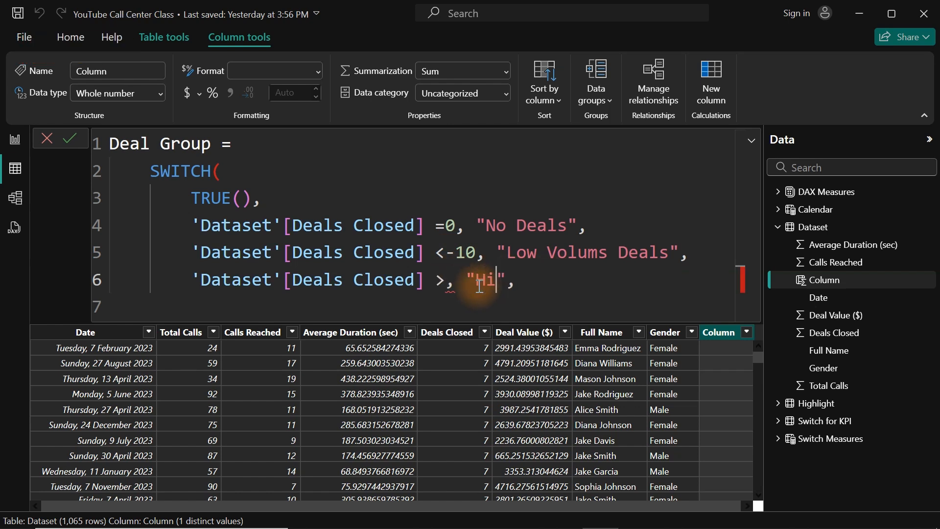
{"action": "type", "text": "gh Volumns Deals"}
{"action": "left_click", "coordinate": [455, 283]}
{"action": "key", "text": "BackSpace"}
{"action": "type", "text": "10"}
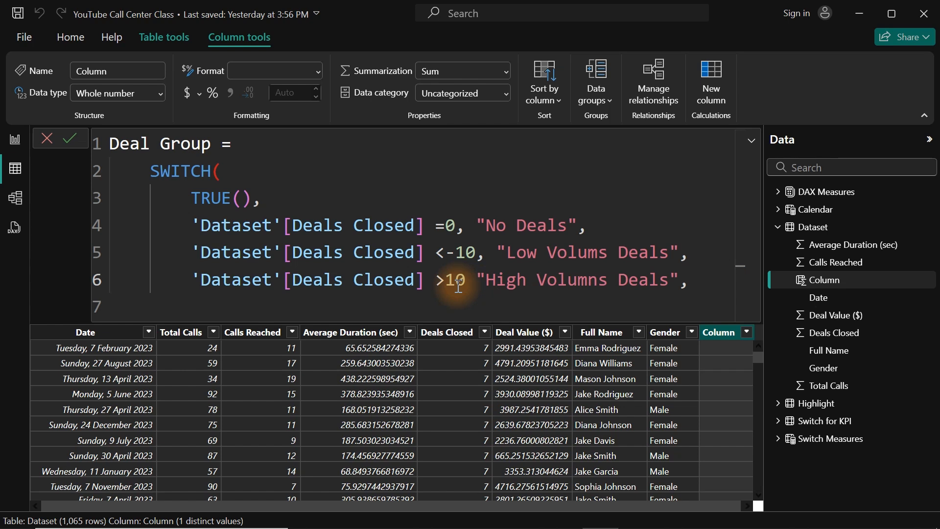
- Remove the trailing comma from the third condition and insert a comma between >10 and its result text
{"action": "double_click", "coordinate": [569, 268]}
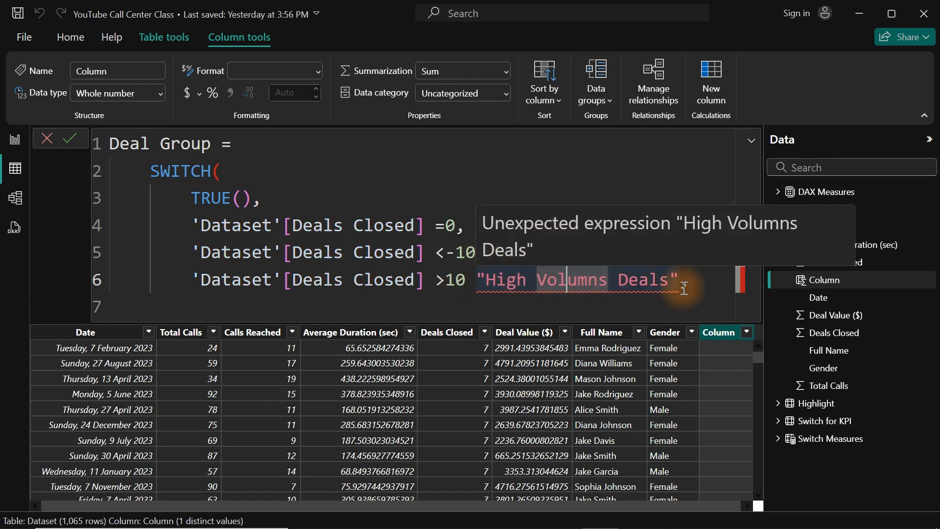
{"action": "left_click", "coordinate": [691, 288]}
{"action": "type", "text": ","}
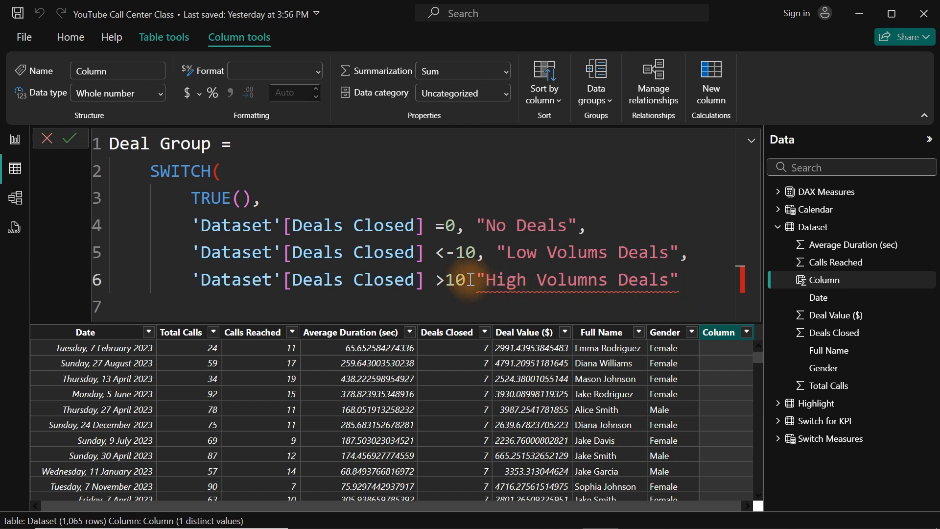
{"action": "left_click", "coordinate": [467, 279]}
{"action": "type", "text": ","}
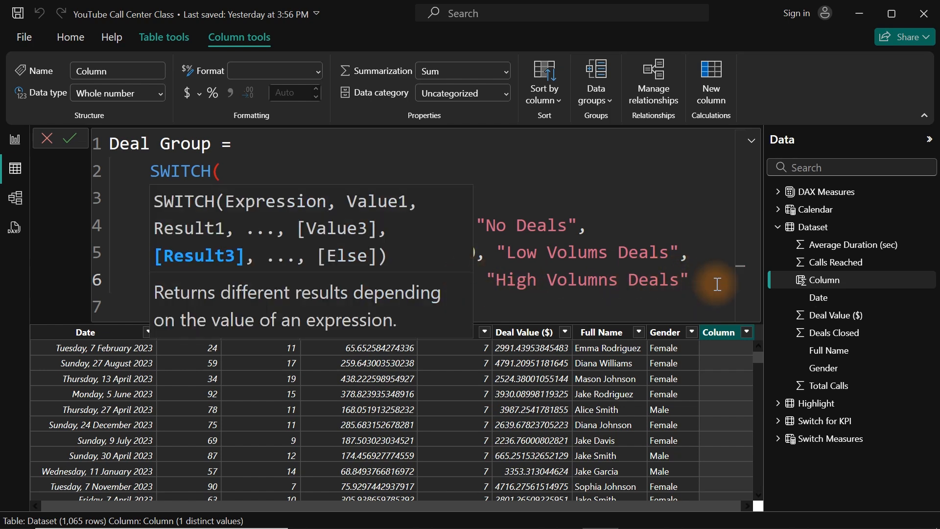
- Close the SWITCH function with a parenthesis on its own line and commit the Deal Group formula
{"action": "left_click", "coordinate": [707, 286]}
{"action": "key", "text": "shift+Return"}
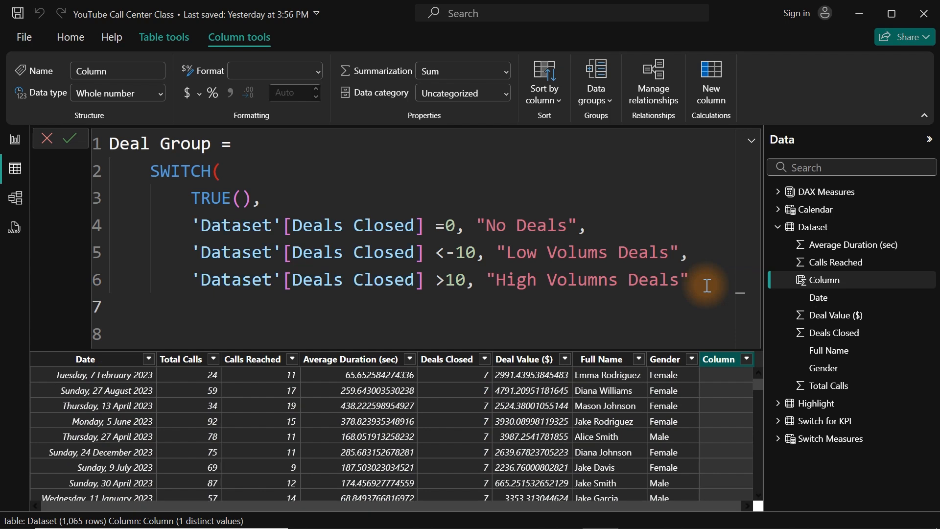
{"action": "type", "text": ")"}
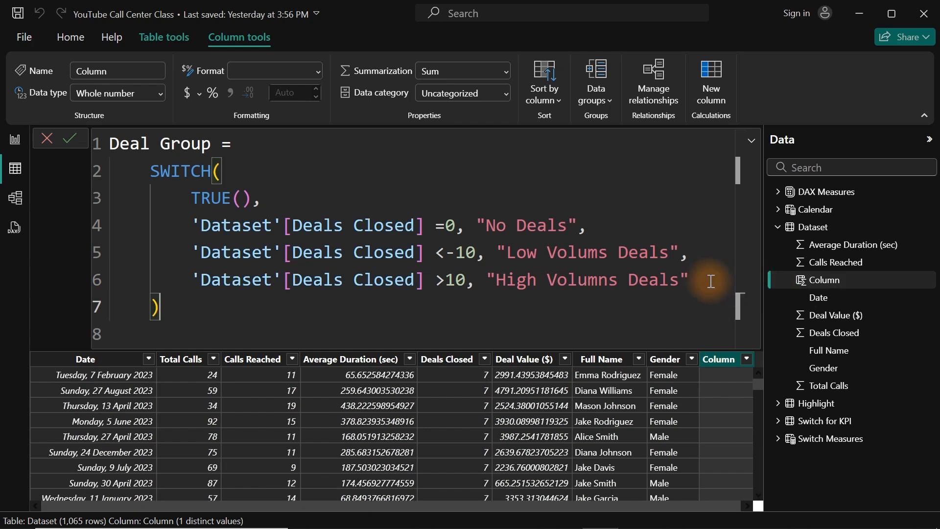
{"action": "left_click", "coordinate": [705, 282]}
{"action": "key", "text": "shift+Return"}
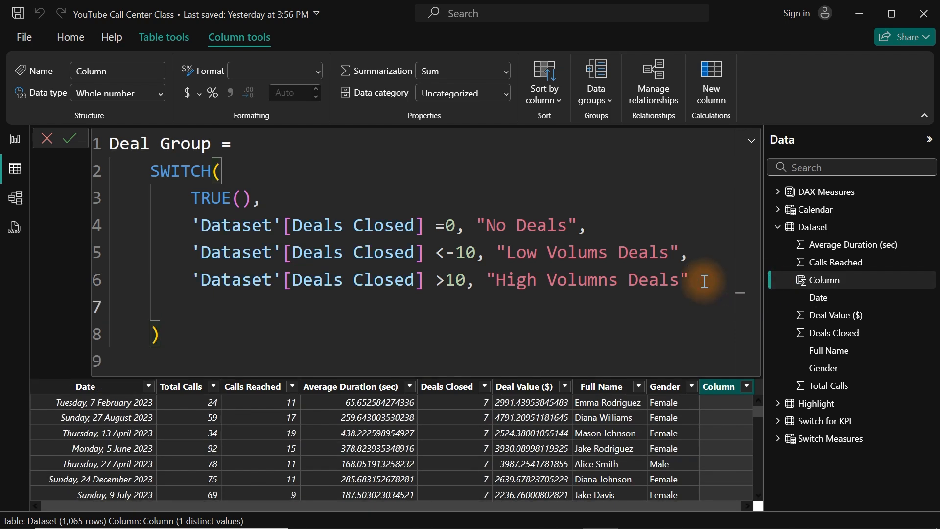
{"action": "type", "text": "\"\""}
{"action": "key", "text": "BackSpace"}
{"action": "key", "text": "BackSpace"}
{"action": "key", "text": "Return"}
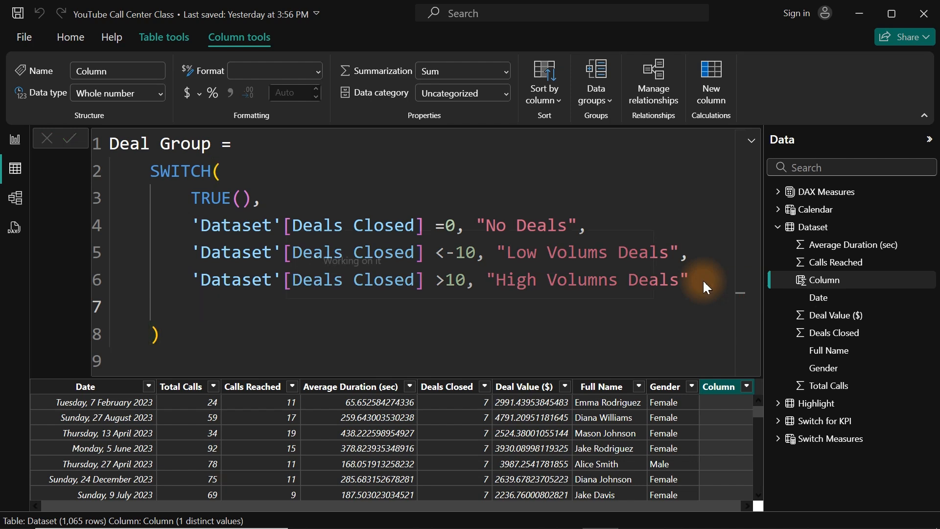
- Check the Deal Group column's distinct values, then correct the second condition's comparison to <=10 and commit the formula
{"action": "left_click", "coordinate": [746, 388]}
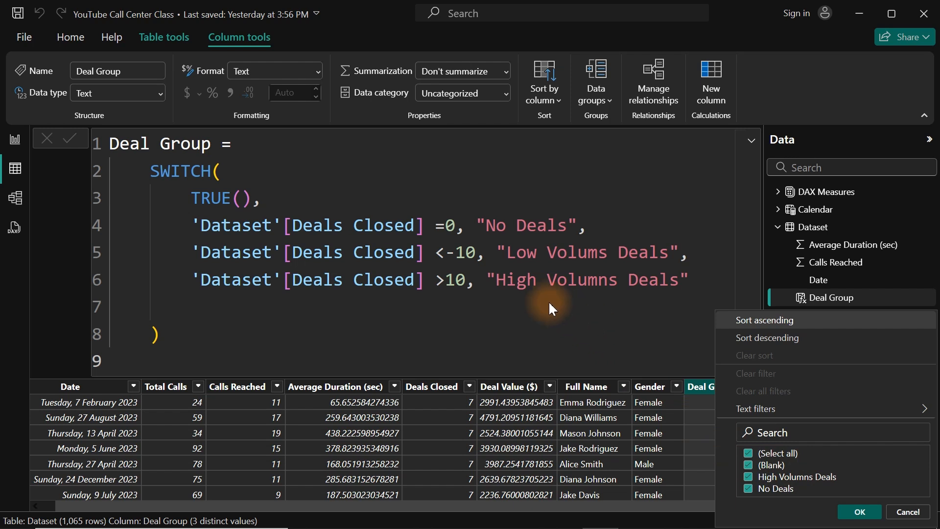
{"action": "left_click", "coordinate": [462, 251]}
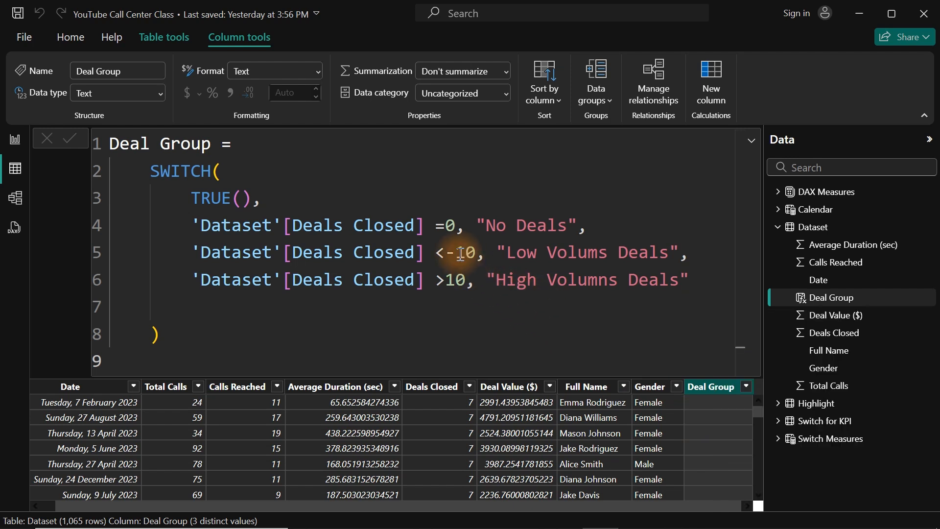
{"action": "left_click", "coordinate": [458, 254]}
{"action": "key", "text": "BackSpace"}
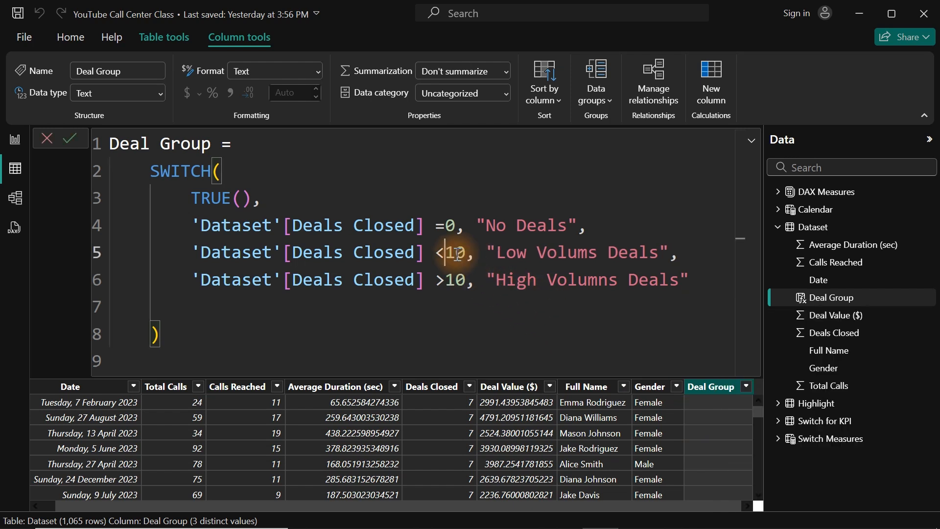
{"action": "type", "text": "="}
{"action": "key", "text": "Return"}
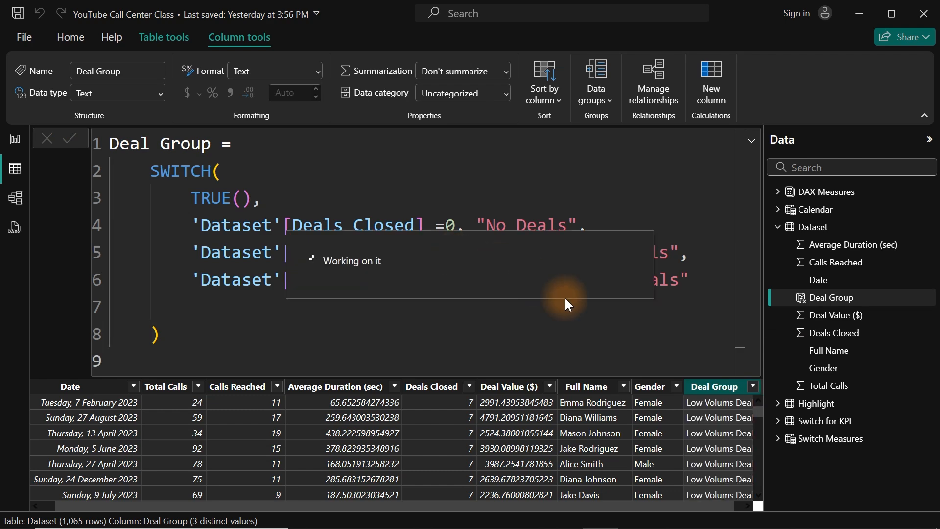
- Recheck the Deal Group values, shorten the result labels to "Low Volum Deals" and "High Volumn Deals", and commit the formula
{"action": "left_click", "coordinate": [753, 388]}
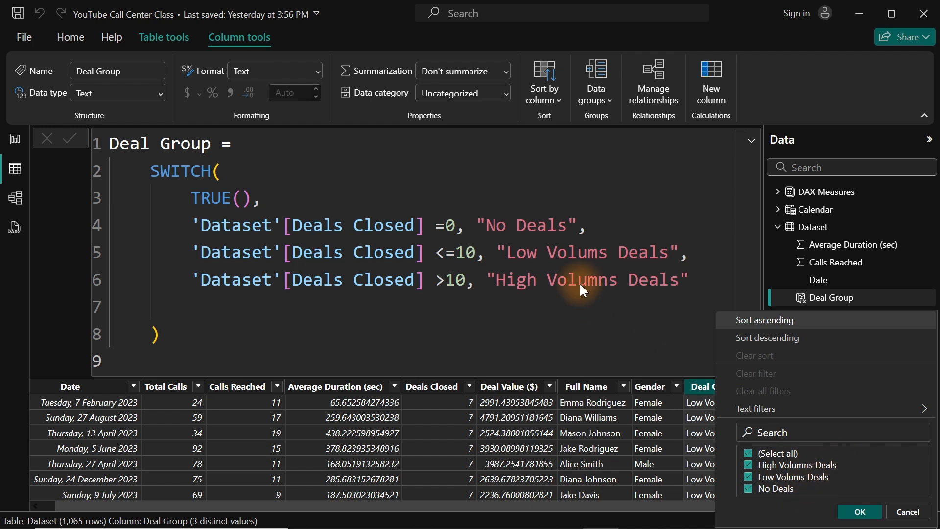
{"action": "left_click", "coordinate": [608, 247]}
{"action": "left_click", "coordinate": [608, 247]}
{"action": "key", "text": "BackSpace"}
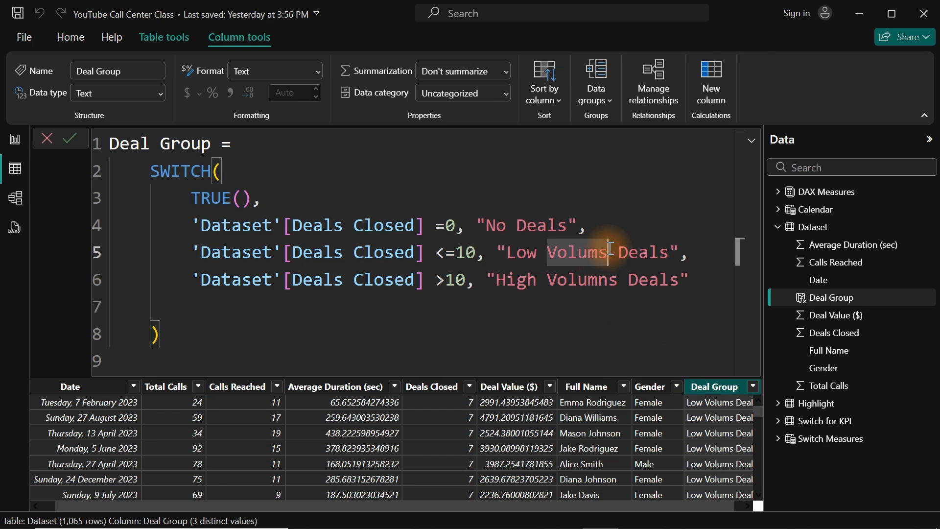
{"action": "left_click", "coordinate": [617, 282]}
{"action": "key", "text": "BackSpace"}
{"action": "key", "text": "Return"}
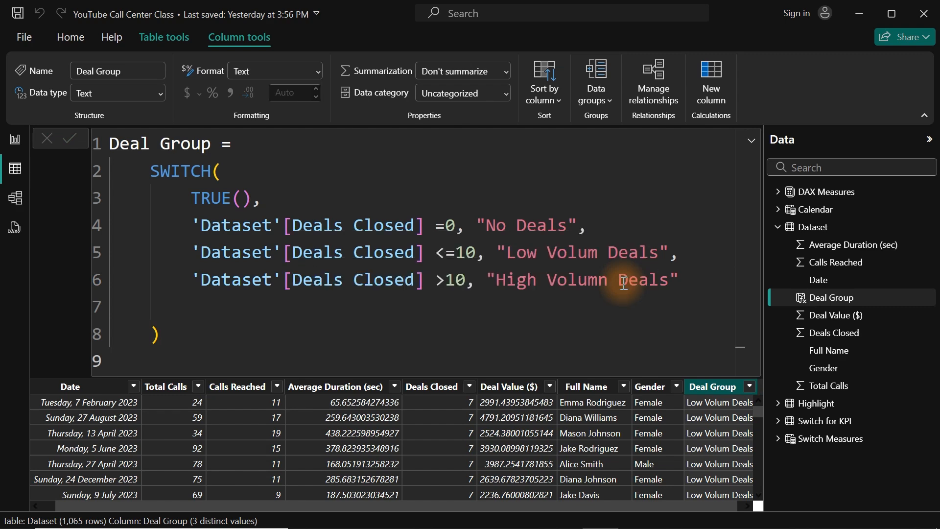
- Return to the report view, duplicate the Vs LM / Vs LQ / Vs LY slicer and place the copy beside the original, before it
{"action": "left_click", "coordinate": [15, 139]}
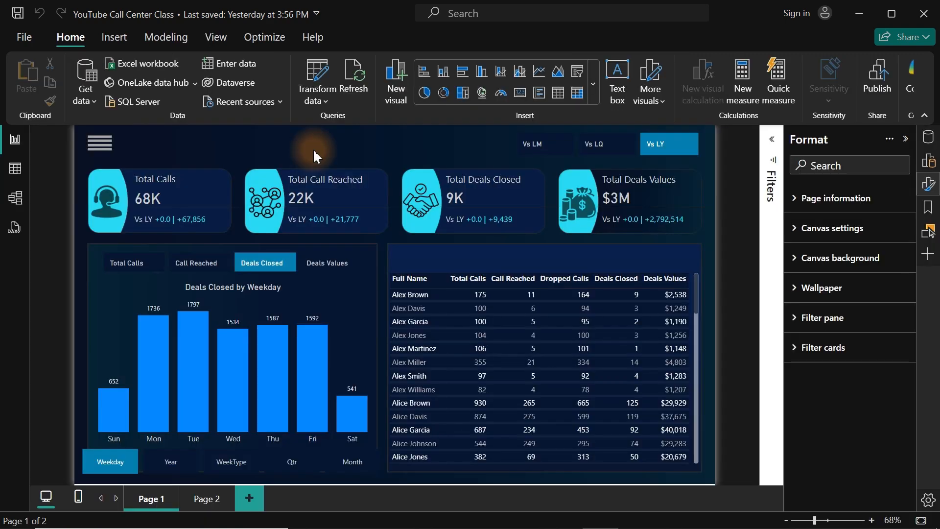
{"action": "left_click", "coordinate": [930, 138]}
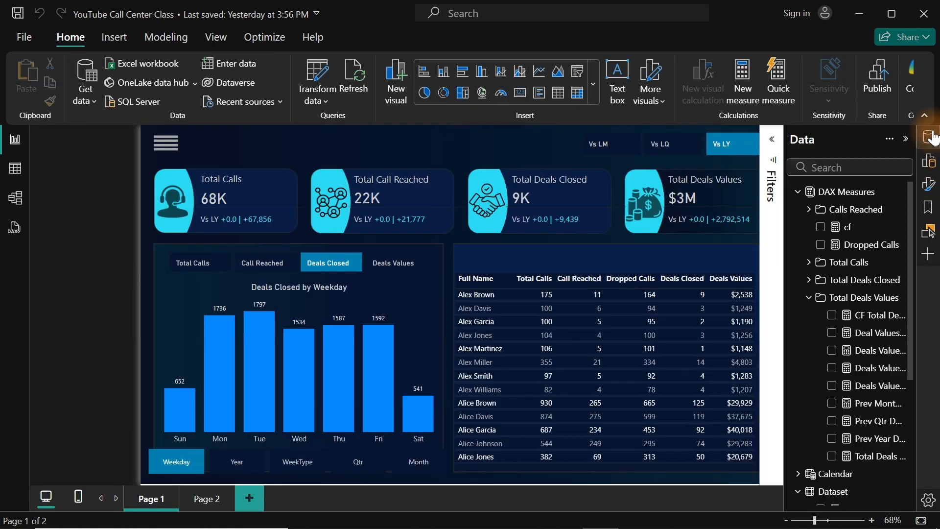
{"action": "left_click", "coordinate": [932, 138]}
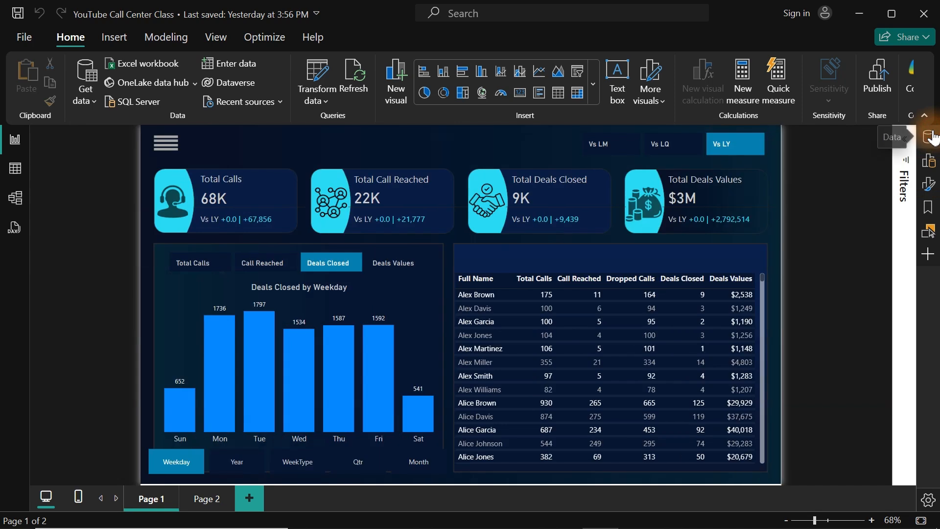
{"action": "left_click", "coordinate": [633, 129]}
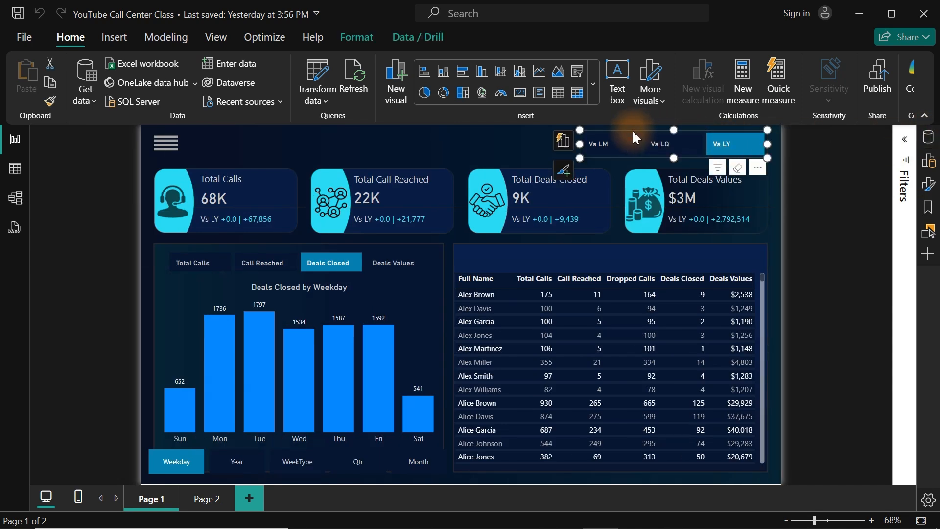
{"action": "key", "text": "ctrl+c"}
{"action": "key", "text": "ctrl+v"}
{"action": "left_click_drag", "start_coordinate": [633, 129], "coordinate": [480, 172]}
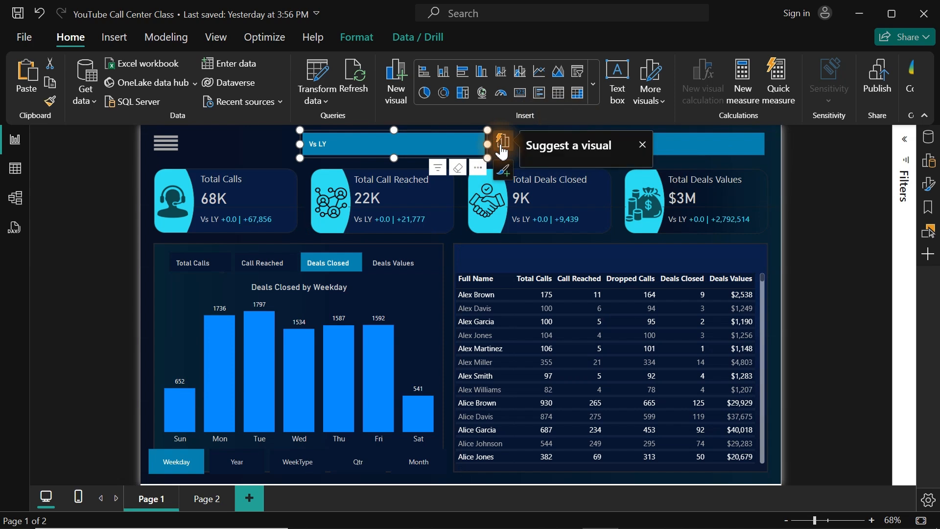
- Replace the copied slicer's field with Deal Group from the Dataset table and fit the slicer across the space above the agent table
{"action": "left_click", "coordinate": [502, 141]}
{"action": "left_click", "coordinate": [637, 259]}
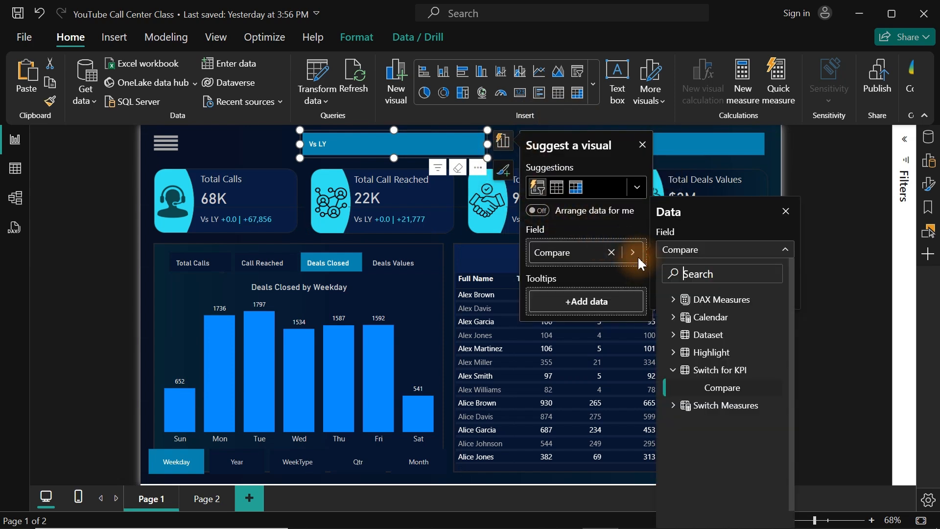
{"action": "left_click", "coordinate": [669, 336]}
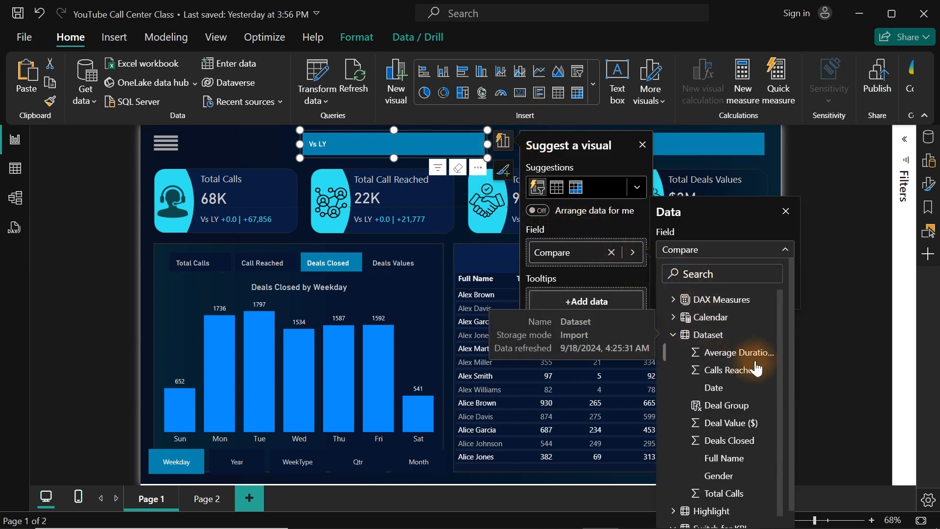
{"action": "left_click_drag", "start_coordinate": [782, 344], "coordinate": [785, 446]}
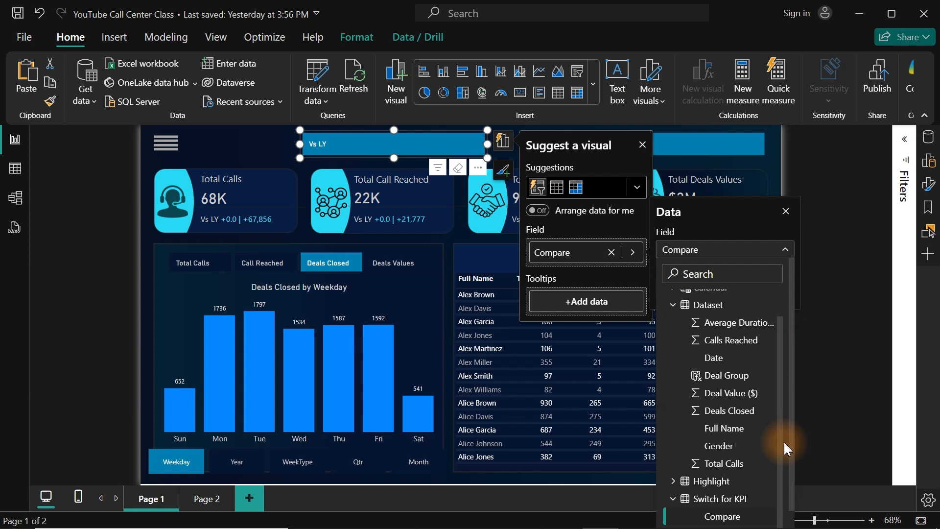
{"action": "left_click", "coordinate": [708, 378]}
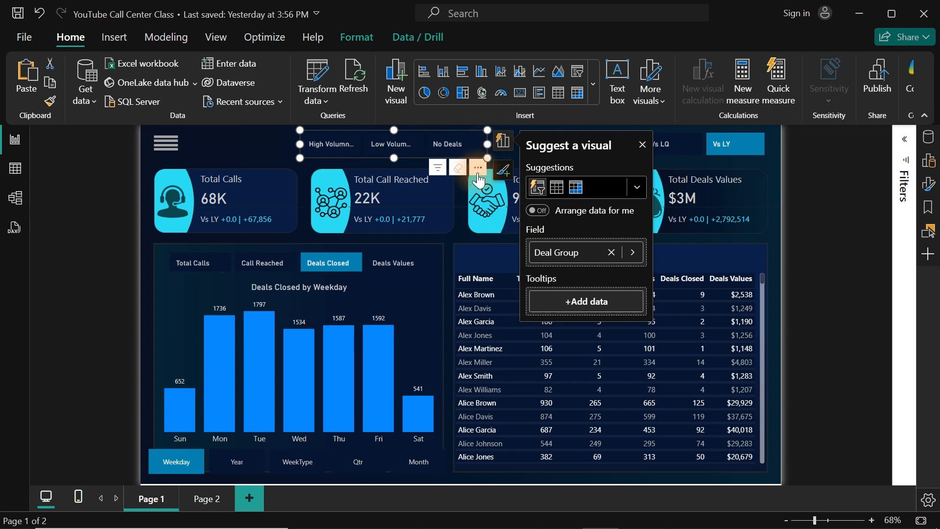
{"action": "left_click_drag", "start_coordinate": [479, 181], "coordinate": [759, 257]}
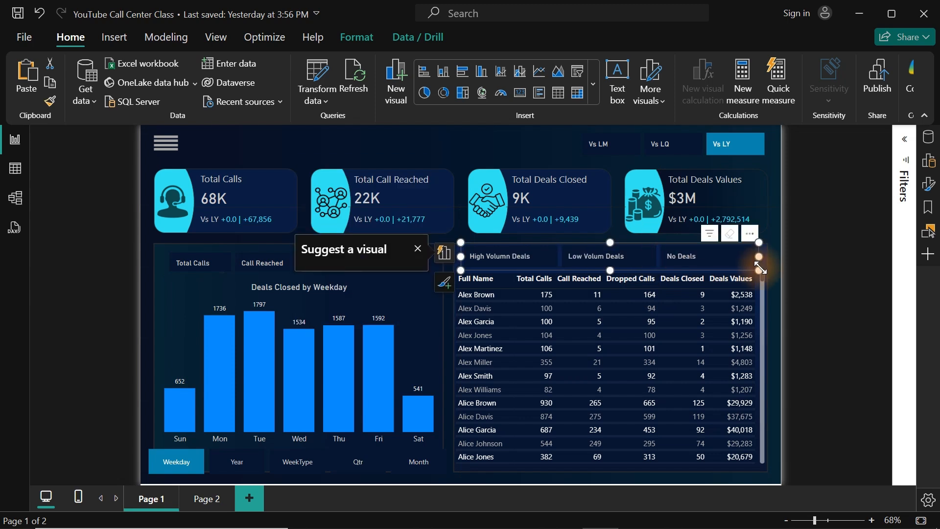
{"action": "left_click", "coordinate": [460, 137]}
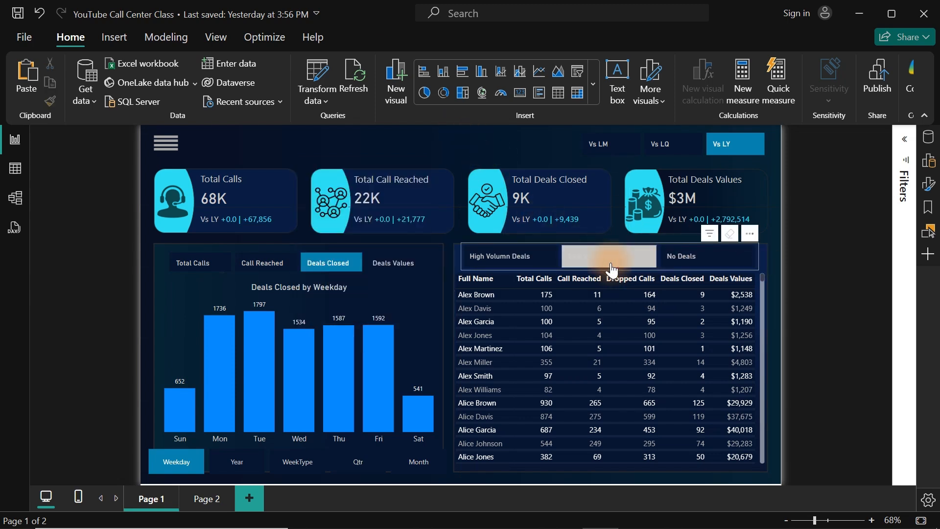
- Filter the dashboard to No Deals and switch the weekday chart's measures, ending with both Call Reached and Deals Closed selected
{"action": "left_click", "coordinate": [705, 262]}
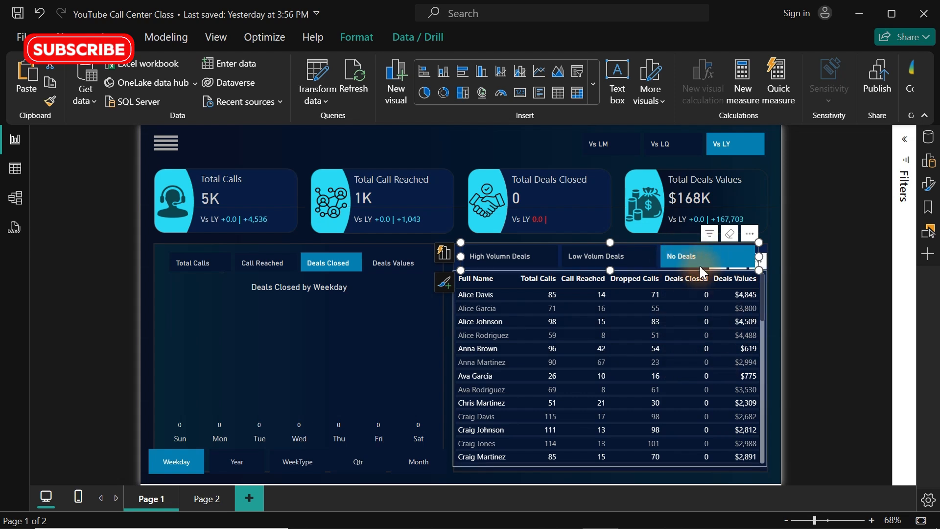
{"action": "left_click", "coordinate": [273, 262]}
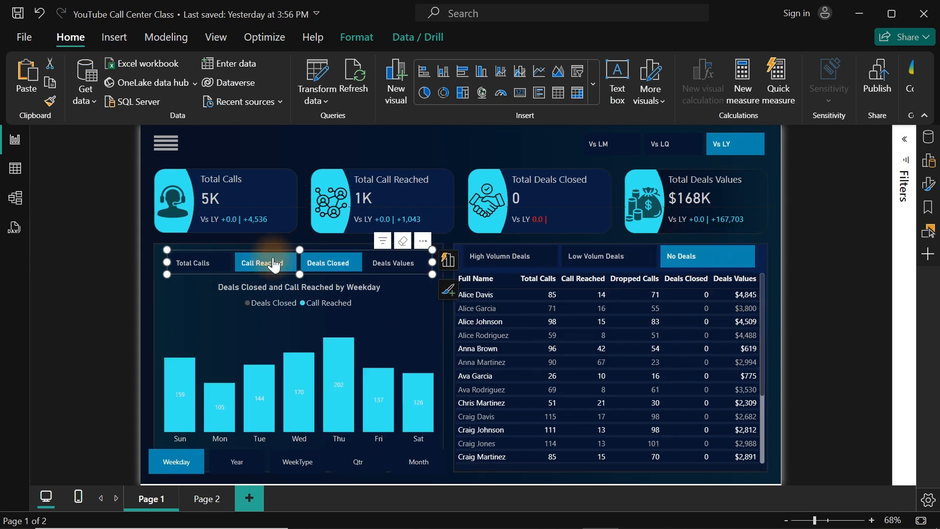
{"action": "left_click", "coordinate": [324, 272]}
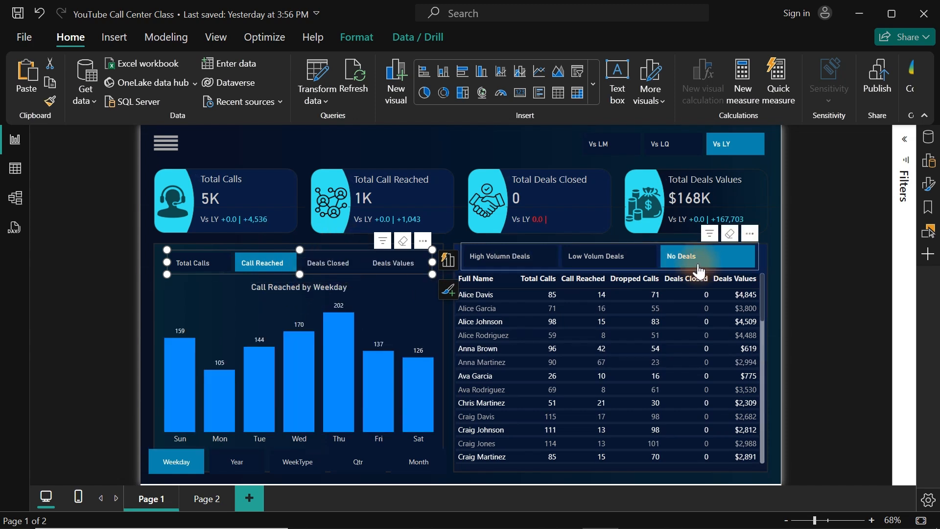
{"action": "left_click", "coordinate": [321, 263]}
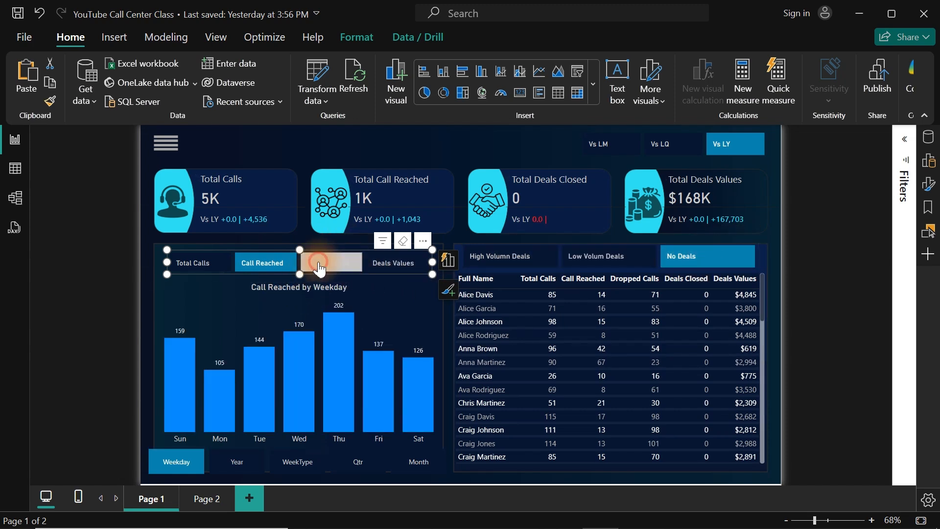
{"action": "left_click", "coordinate": [276, 265]}
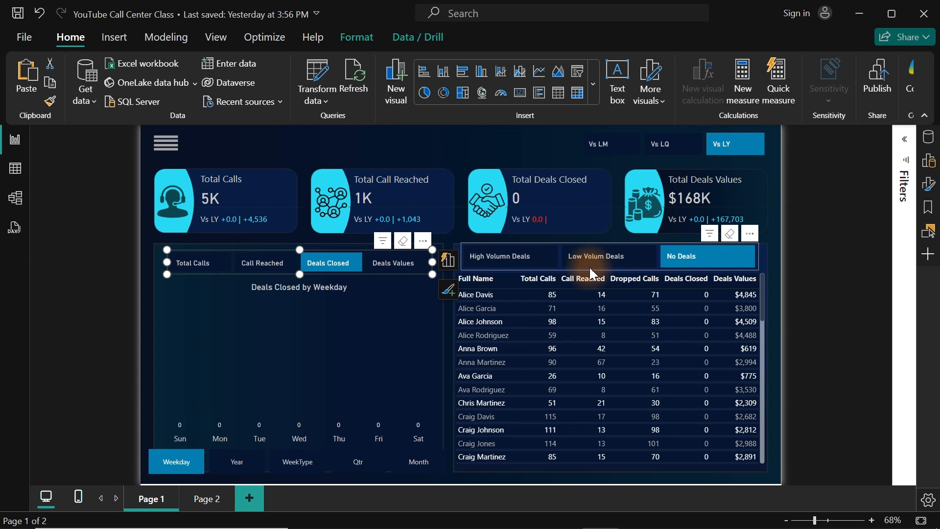
{"action": "left_click", "coordinate": [264, 262]}
{"action": "left_click", "coordinate": [261, 143]}
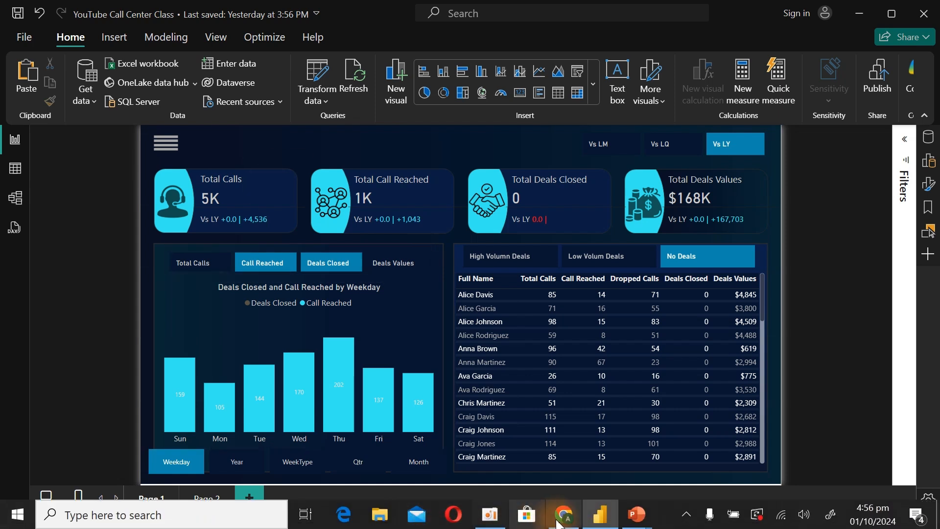
- Switch to Presentation1 in PowerPoint, duplicate the large left panel on slide 2, and narrow the copy to less than half its width
{"action": "mouse_move", "coordinate": [646, 521]}
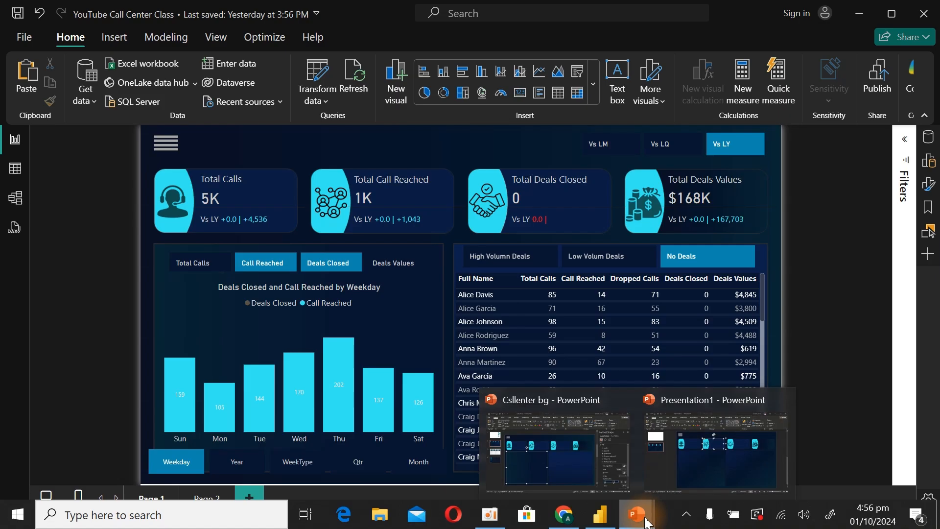
{"action": "left_click", "coordinate": [708, 459]}
{"action": "left_click", "coordinate": [399, 374]}
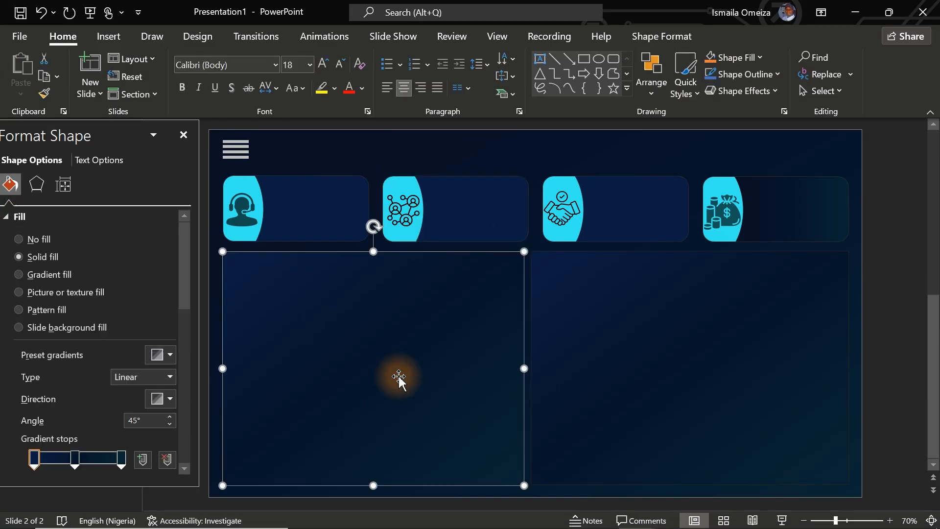
{"action": "key", "text": "ctrl+d"}
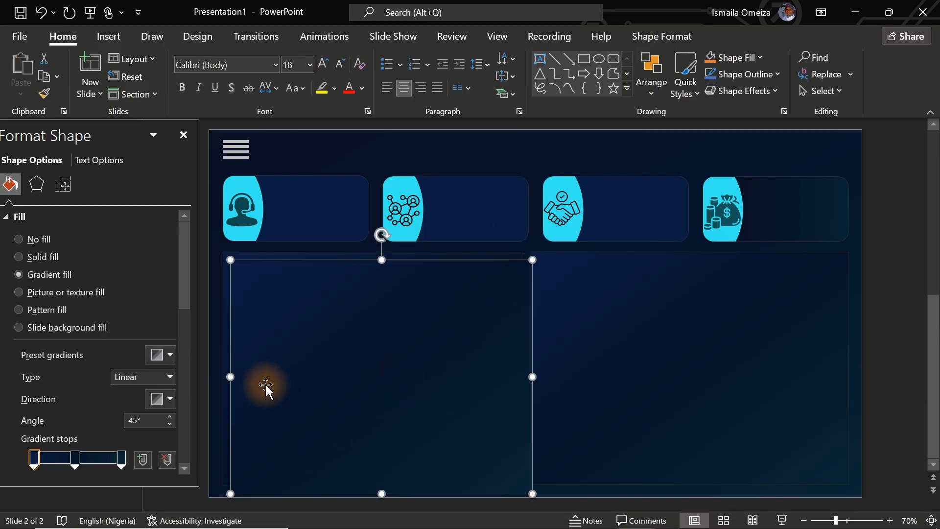
{"action": "left_click_drag", "start_coordinate": [232, 376], "coordinate": [358, 356]}
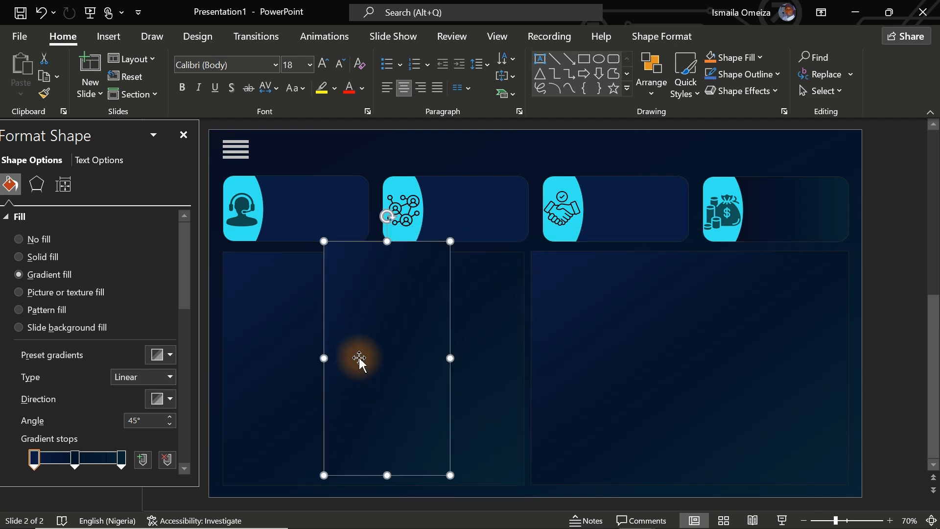
- Close the shape formatting options and move the narrowed panel copy from slide 2 to the blank slide 1
{"action": "left_click", "coordinate": [182, 135]}
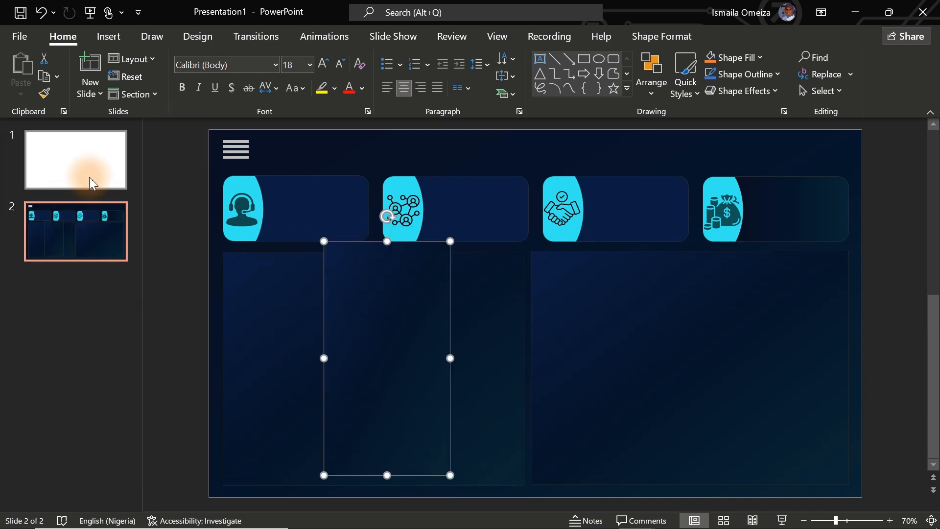
{"action": "left_click", "coordinate": [381, 333]}
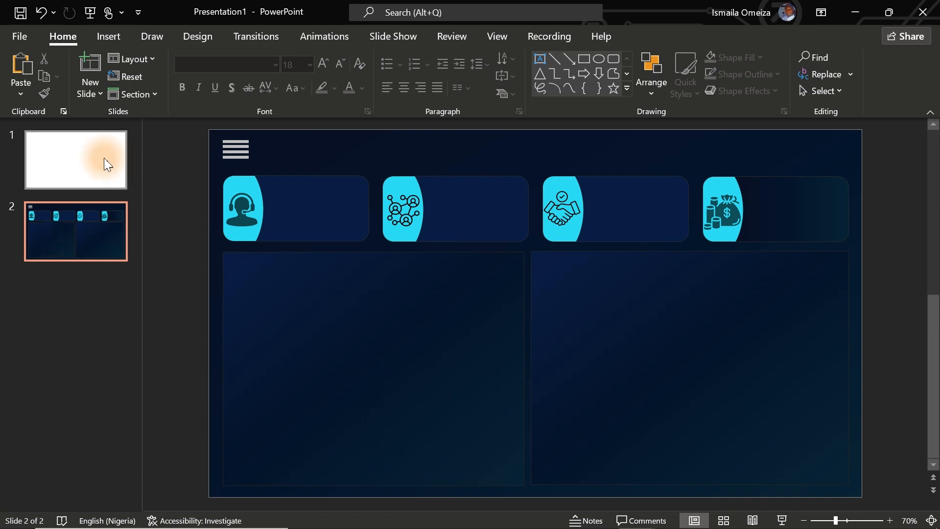
{"action": "left_click", "coordinate": [82, 151]}
{"action": "key", "text": "ctrl+v"}
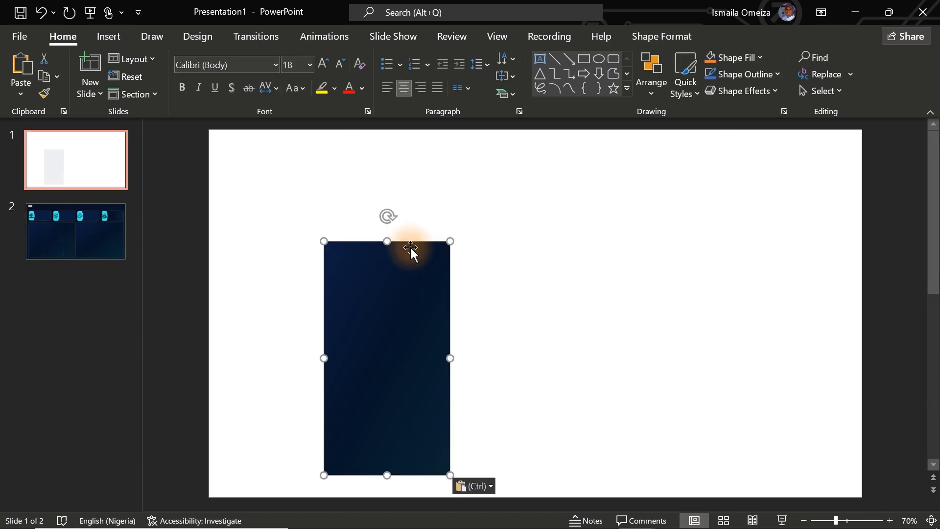
- Stretch the pasted panel to nearly the slide's full height, reposition it, and open its shape commands
{"action": "left_click_drag", "start_coordinate": [390, 288], "coordinate": [401, 198]}
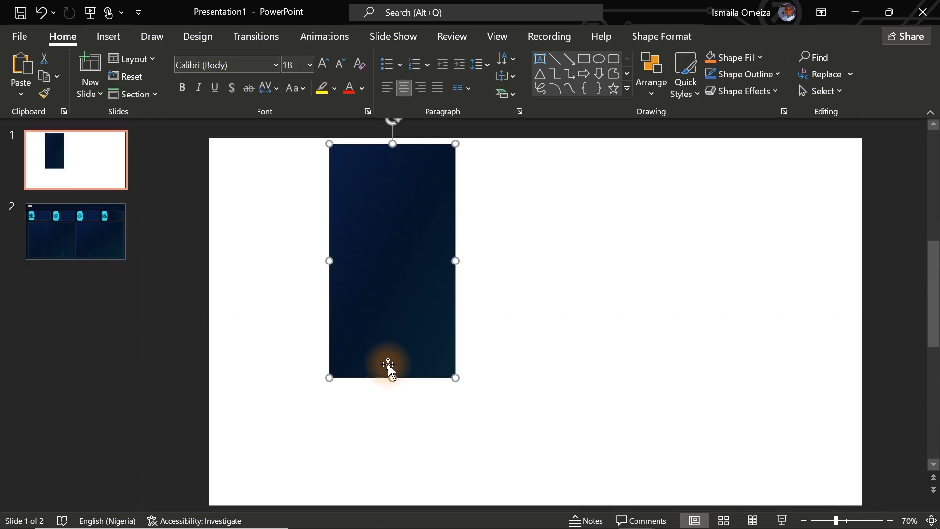
{"action": "left_click_drag", "start_coordinate": [390, 377], "coordinate": [384, 462]}
{"action": "left_click_drag", "start_coordinate": [413, 336], "coordinate": [398, 342]}
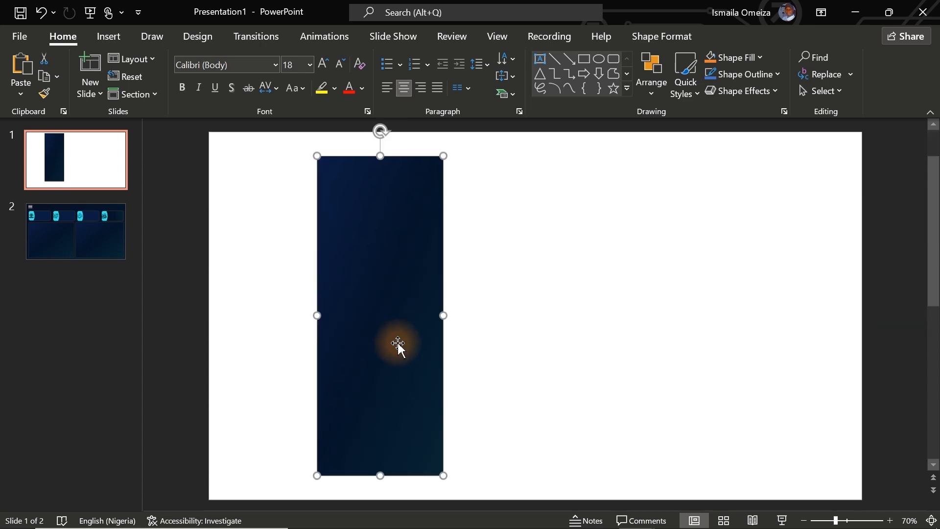
{"action": "right_click", "coordinate": [398, 343]}
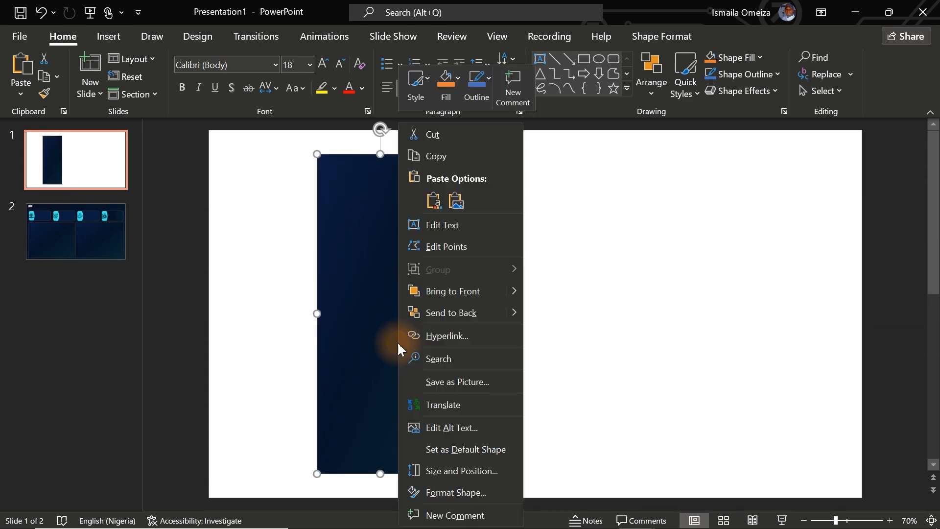
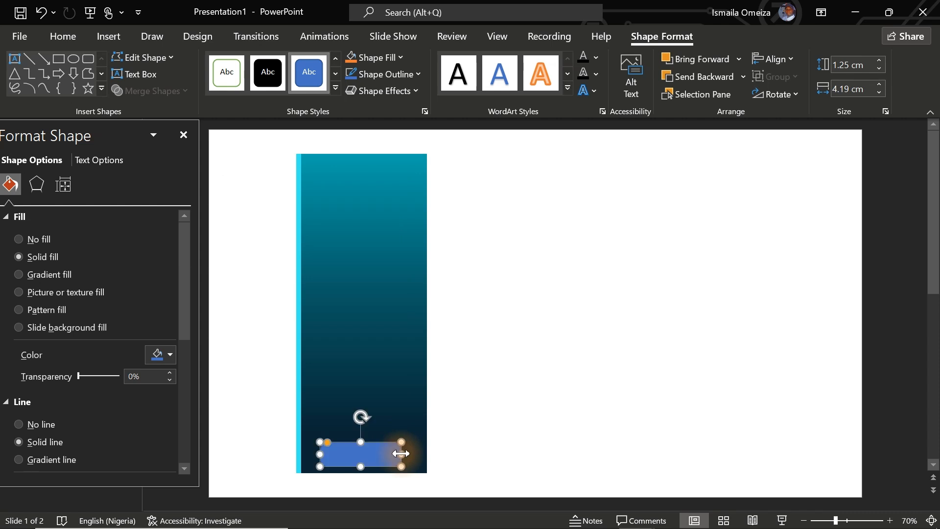
- Give the small rounded rectangle at the panel's base no fill and a 1.5 pt outline in the recent teal color
{"action": "left_click", "coordinate": [526, 433]}
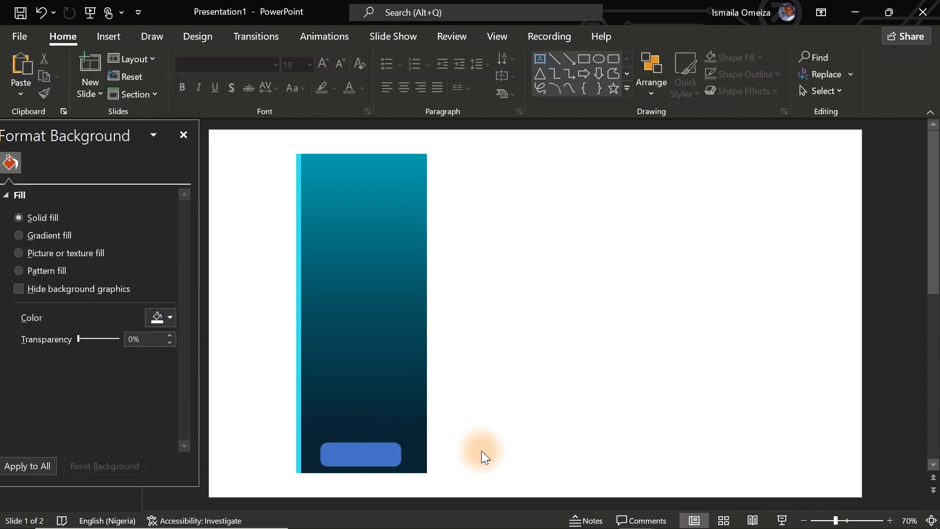
{"action": "left_click", "coordinate": [398, 462]}
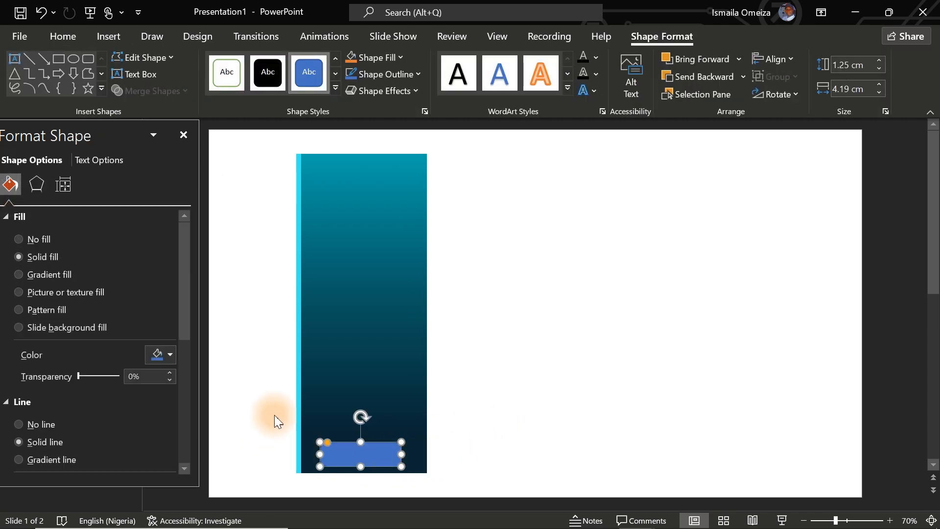
{"action": "left_click", "coordinate": [36, 241]}
{"action": "left_click_drag", "start_coordinate": [188, 323], "coordinate": [183, 404]}
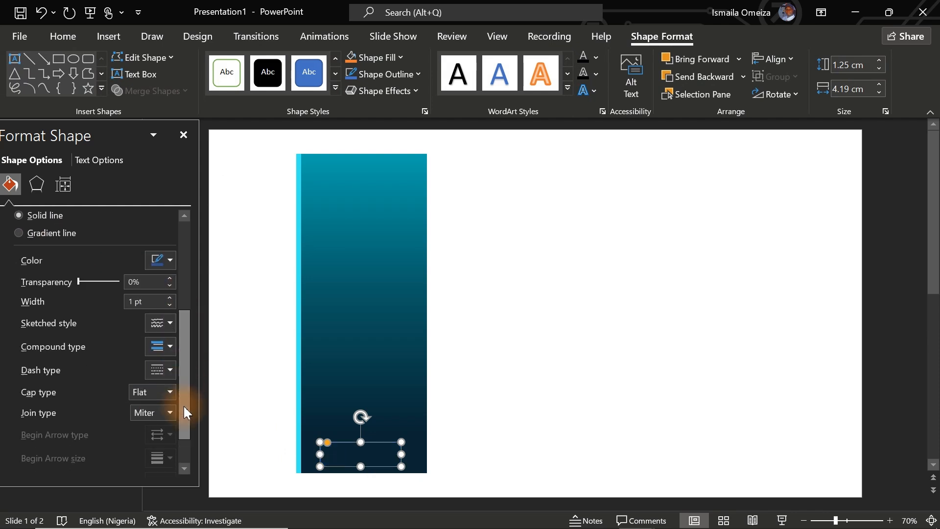
{"action": "left_click", "coordinate": [170, 297]}
{"action": "left_click", "coordinate": [169, 297]}
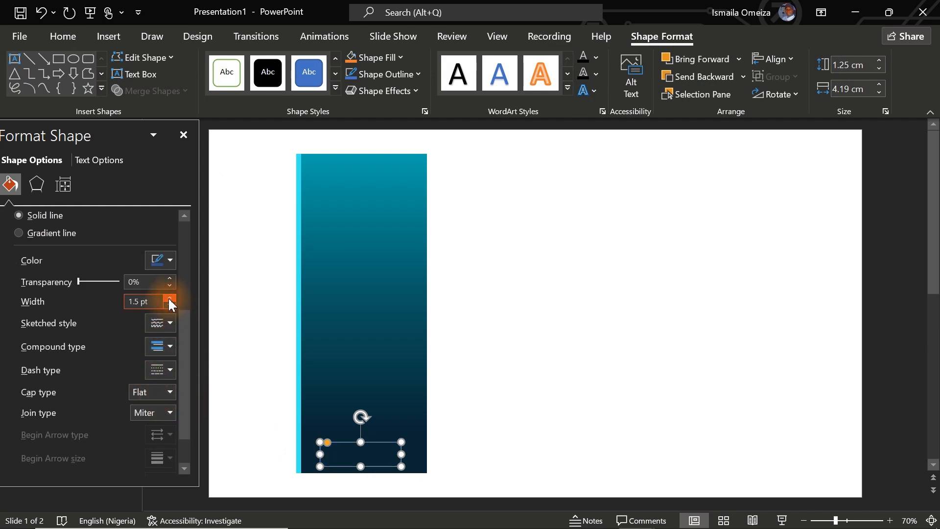
{"action": "left_click", "coordinate": [164, 261]}
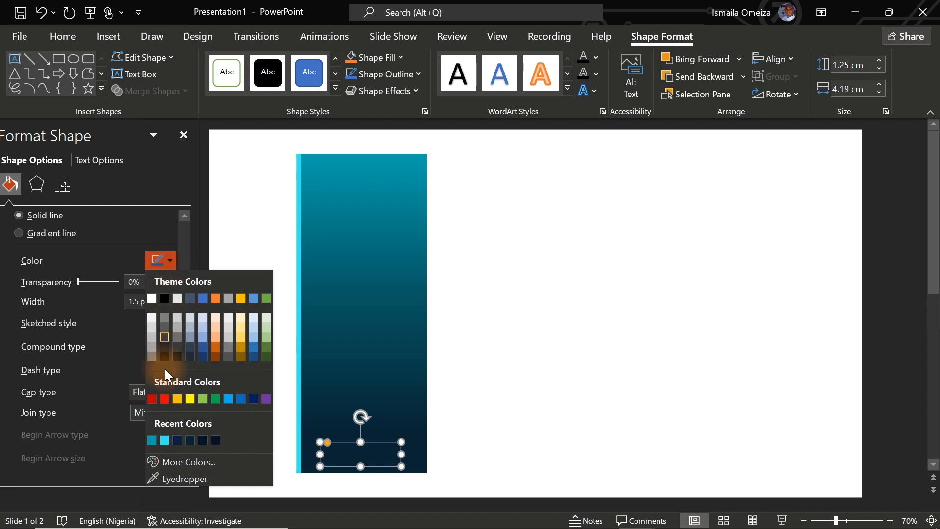
{"action": "left_click", "coordinate": [152, 438]}
{"action": "left_click", "coordinate": [539, 370]}
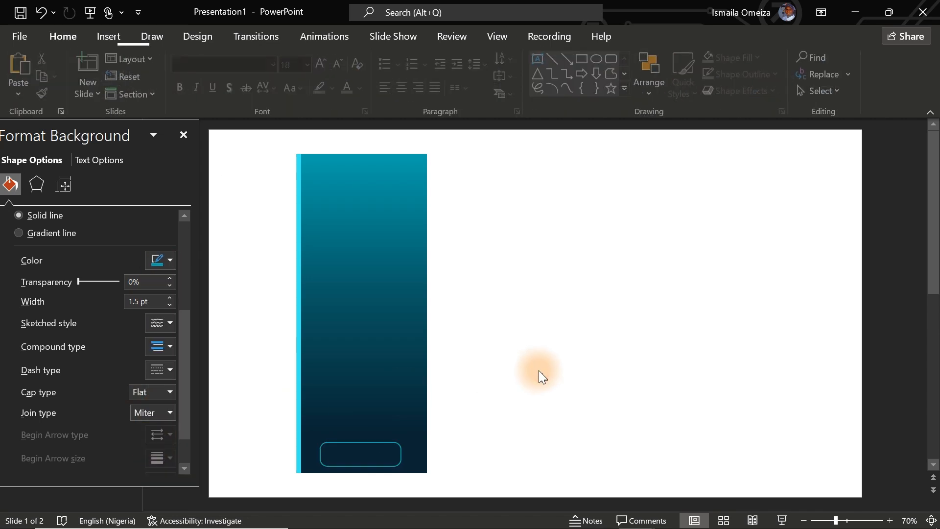
- Select the gradient panel, its cyan accent bar and the outlined rounded rectangle, and group them into one object
{"action": "left_click", "coordinate": [374, 463]}
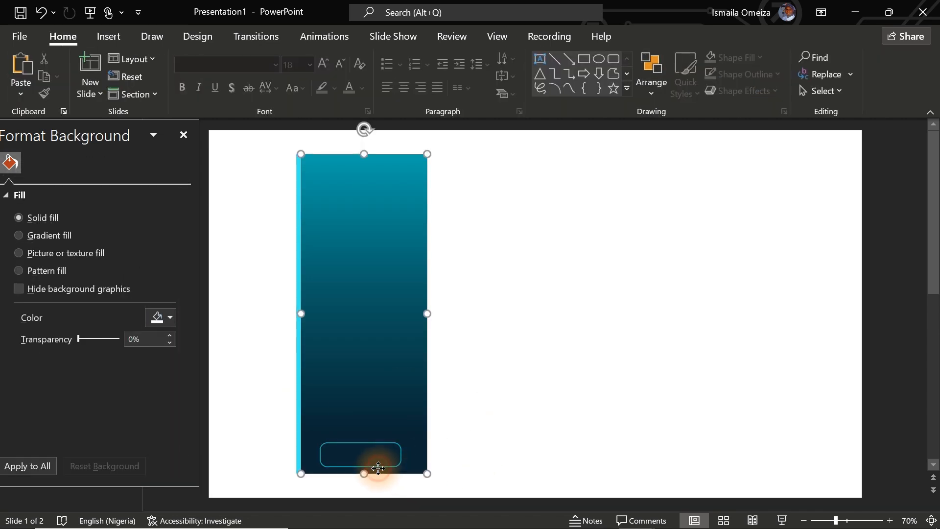
{"action": "left_click", "coordinate": [254, 138]}
{"action": "left_click_drag", "start_coordinate": [249, 126], "coordinate": [460, 504]}
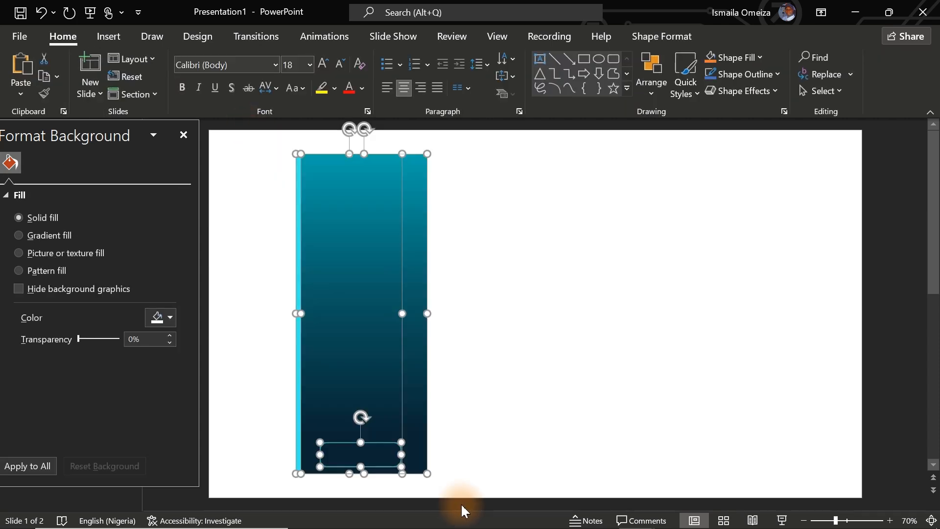
{"action": "right_click", "coordinate": [396, 412]}
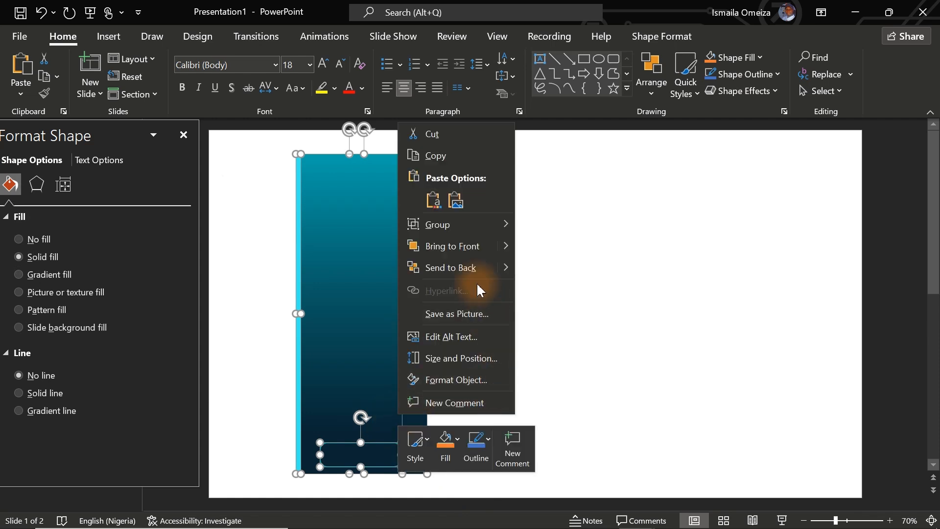
{"action": "mouse_move", "coordinate": [447, 227]}
{"action": "left_click", "coordinate": [549, 225]}
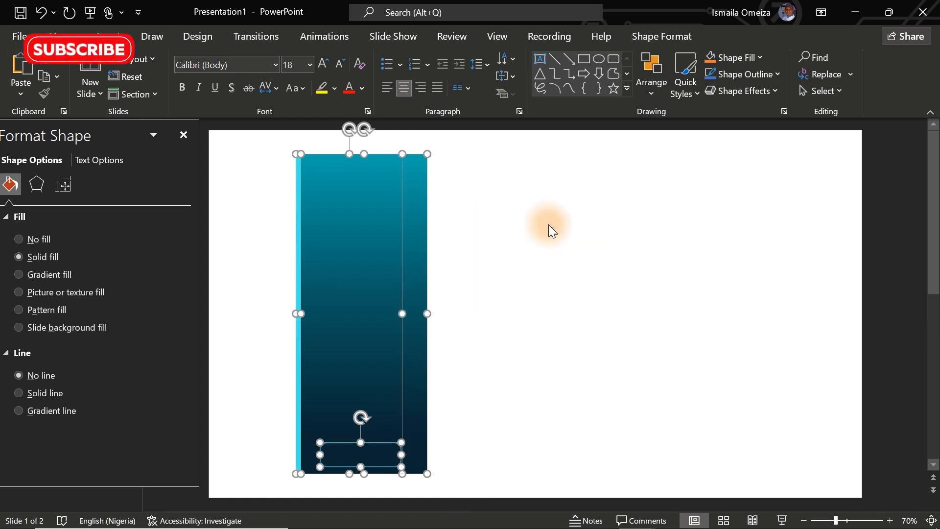
- Save the grouped panel as a PNG picture named FilterPannel in the Downloads folder
{"action": "right_click", "coordinate": [424, 266]}
{"action": "mouse_move", "coordinate": [483, 337]}
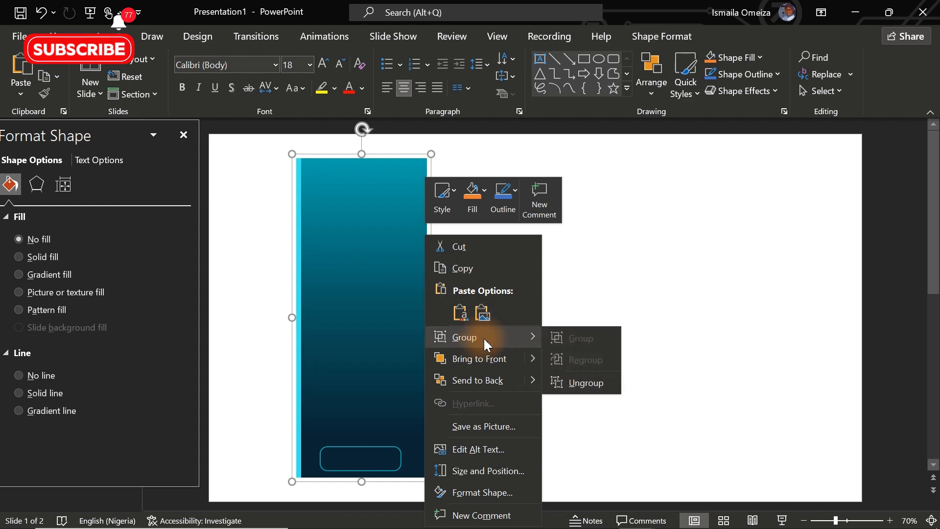
{"action": "left_click", "coordinate": [482, 427]}
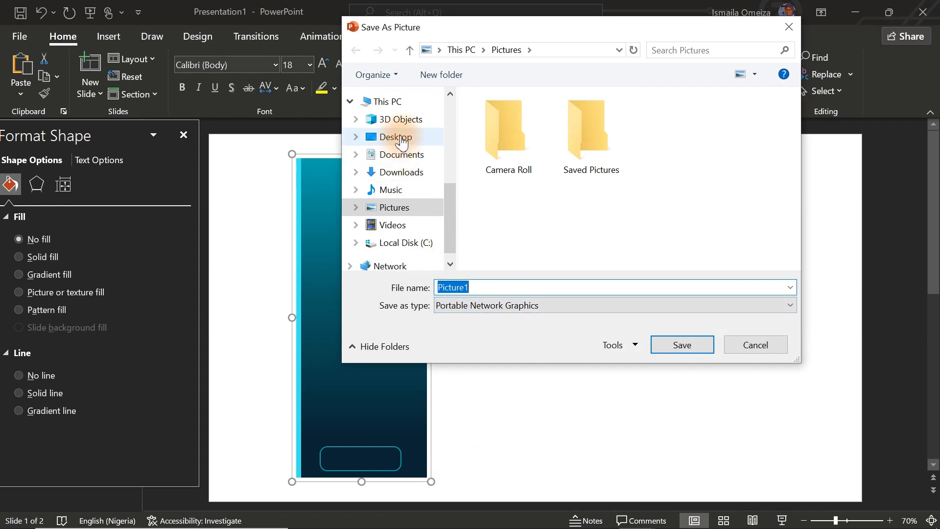
{"action": "left_click", "coordinate": [407, 173]}
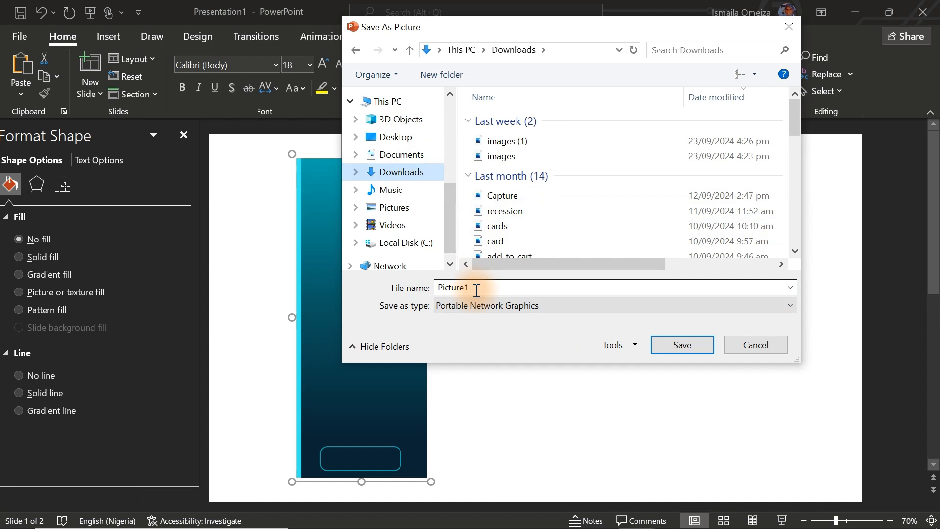
{"action": "double_click", "coordinate": [492, 290]}
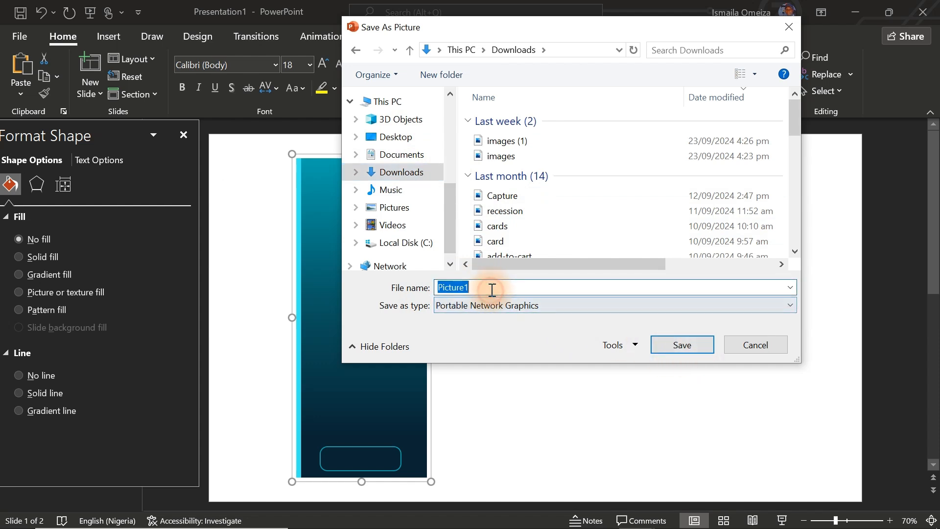
{"action": "type", "text": "FilterPannel"}
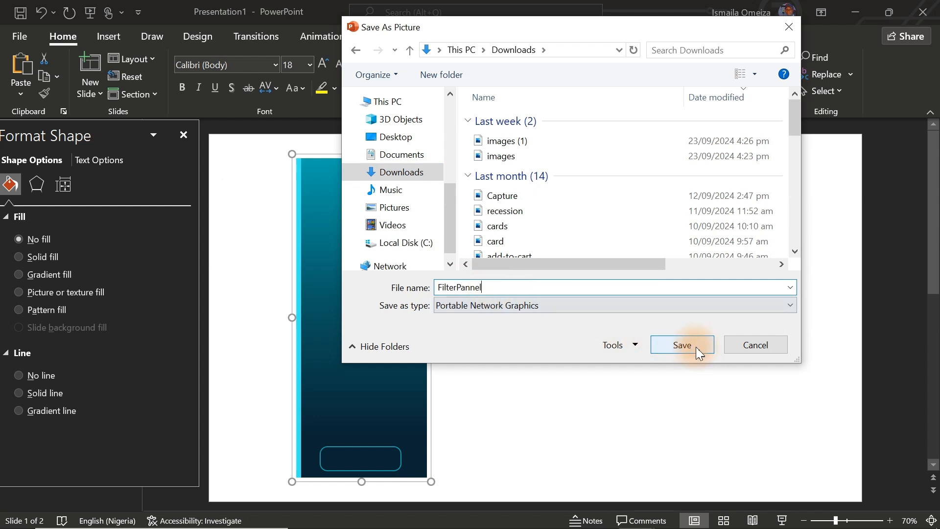
{"action": "left_click", "coordinate": [695, 347]}
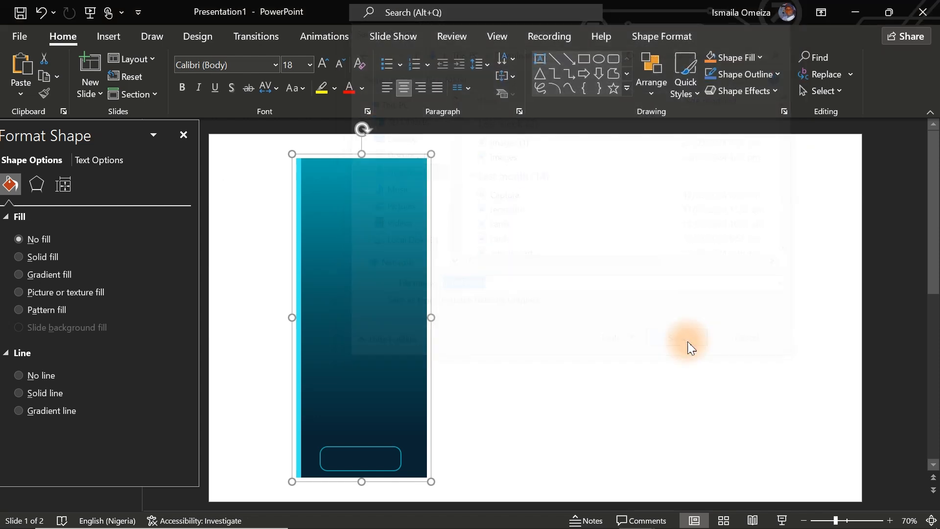
- Switch to the Power BI call center report and insert the FilterPannel image from Downloads on Page 1
{"action": "left_click", "coordinate": [857, 11]}
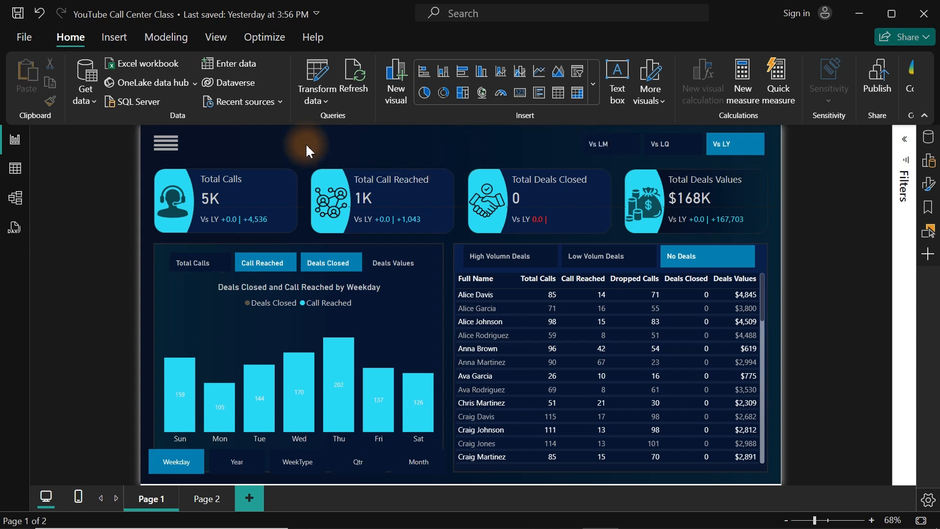
{"action": "left_click", "coordinate": [114, 37]}
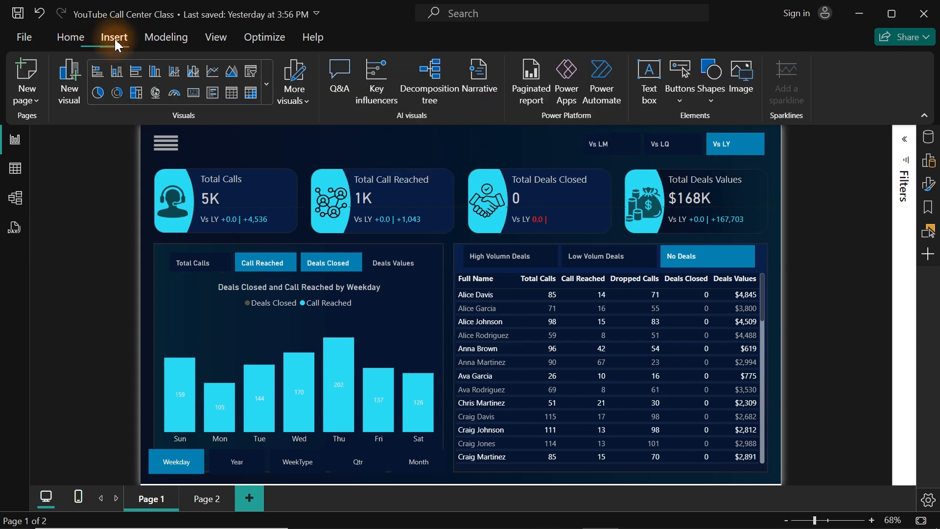
{"action": "left_click", "coordinate": [742, 92]}
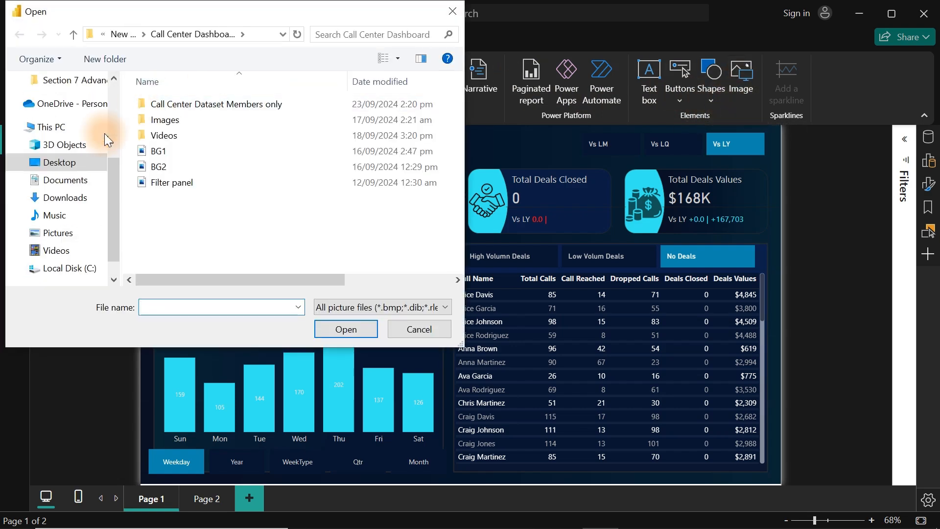
{"action": "left_click", "coordinate": [49, 199]}
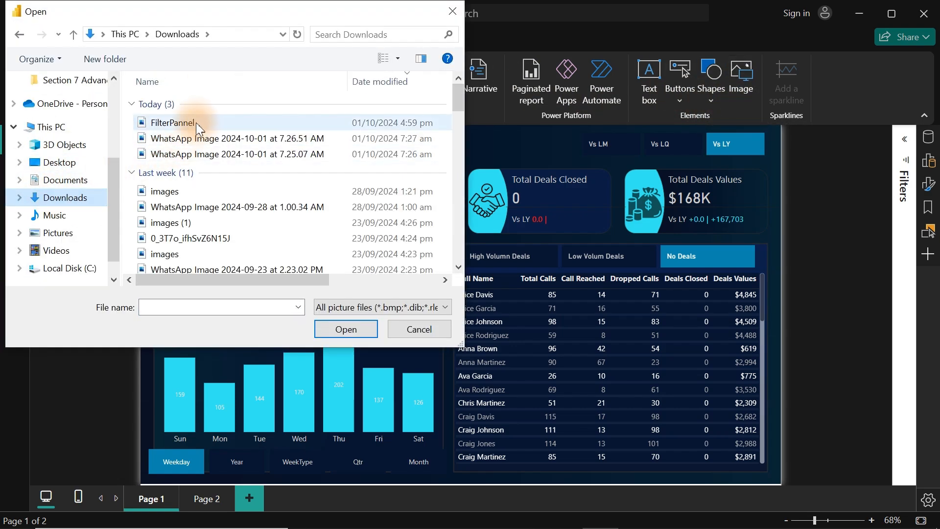
{"action": "left_click", "coordinate": [195, 120]}
{"action": "double_click", "coordinate": [195, 119]}
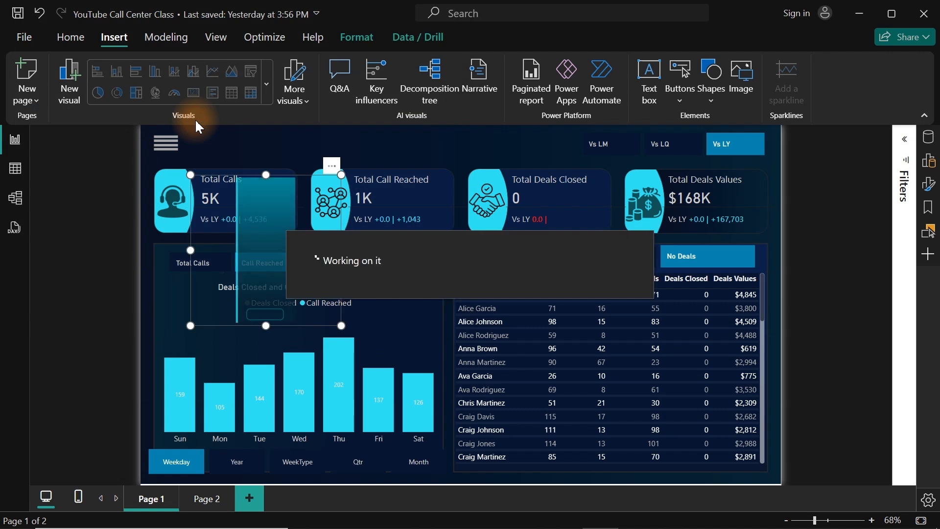
- Enlarge the panel image to nearly the page's full height, narrow its frame, and place it along the page's left edge below the menu icon
{"action": "left_click_drag", "start_coordinate": [270, 222], "coordinate": [350, 205]}
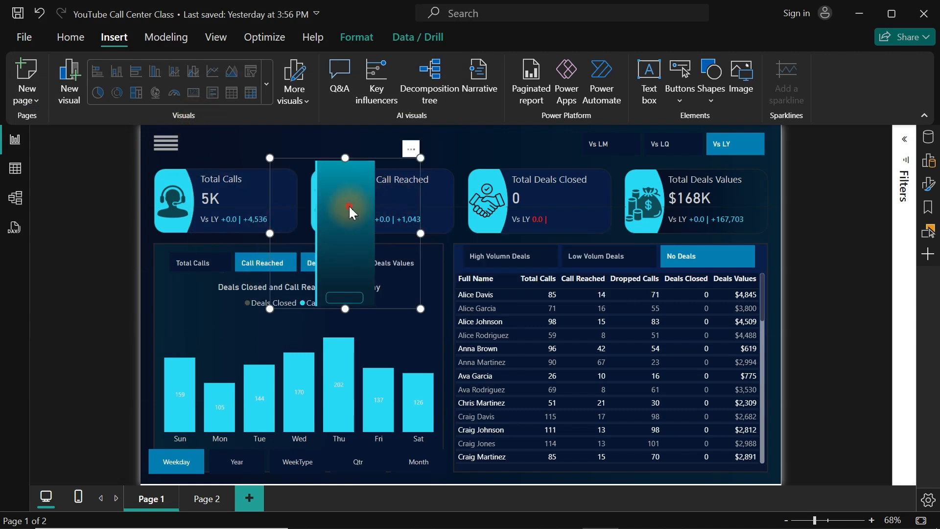
{"action": "left_click_drag", "start_coordinate": [420, 309], "coordinate": [536, 422]}
{"action": "left_click_drag", "start_coordinate": [547, 516], "coordinate": [598, 512]}
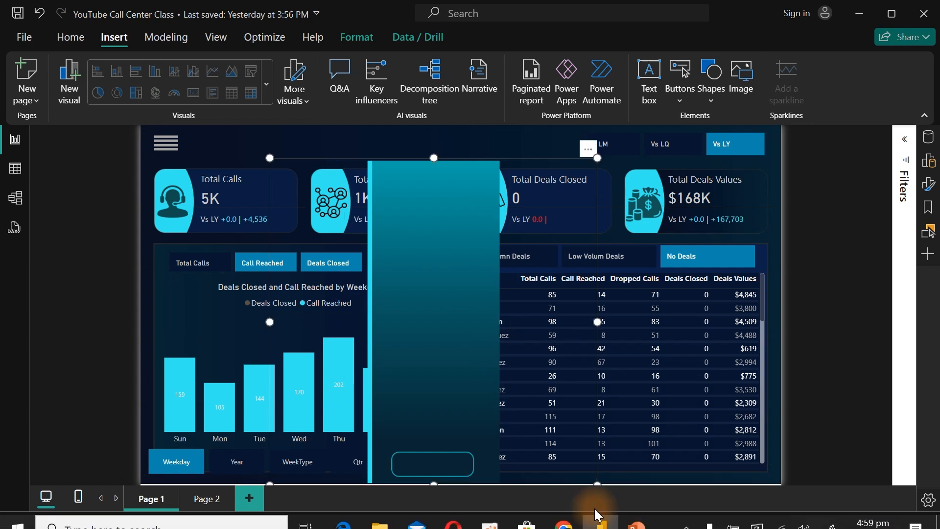
{"action": "left_click_drag", "start_coordinate": [598, 322], "coordinate": [588, 323]}
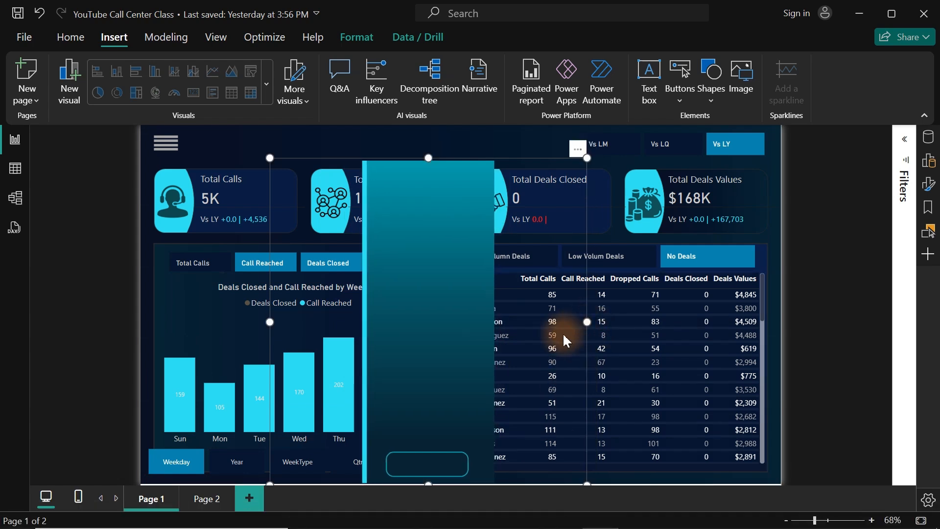
{"action": "left_click_drag", "start_coordinate": [453, 350], "coordinate": [259, 325]}
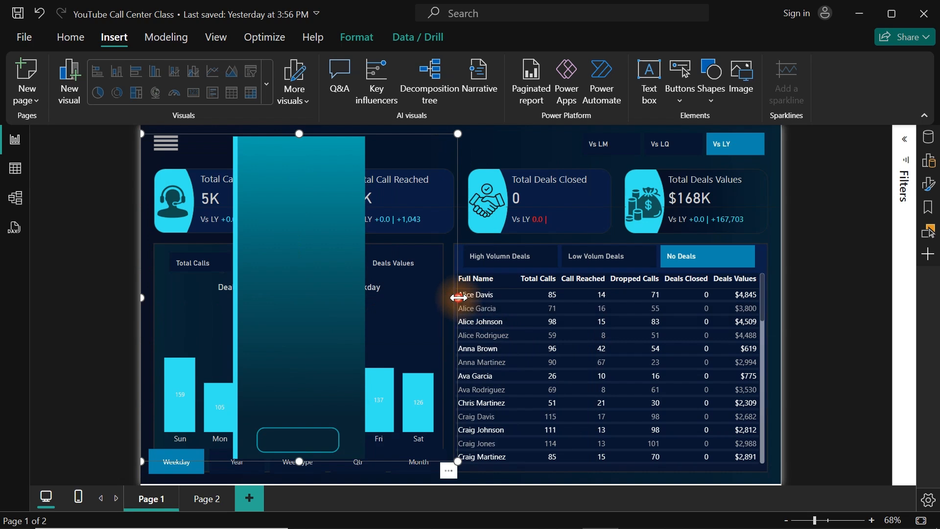
{"action": "left_click_drag", "start_coordinate": [457, 297], "coordinate": [235, 318]}
{"action": "left_click", "coordinate": [378, 148]}
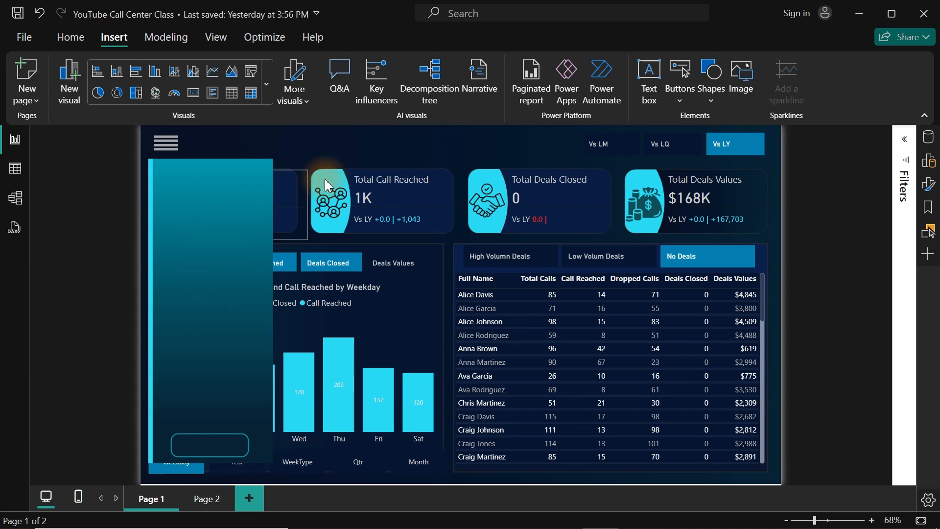
- Add a slicer on the Full Name field of the Dataset table
{"action": "left_click", "coordinate": [928, 137]}
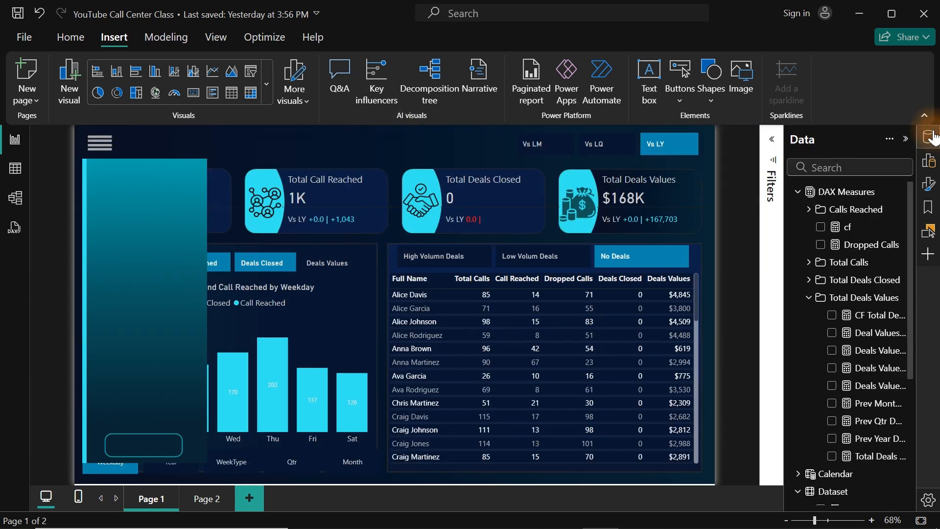
{"action": "left_click", "coordinate": [808, 297]}
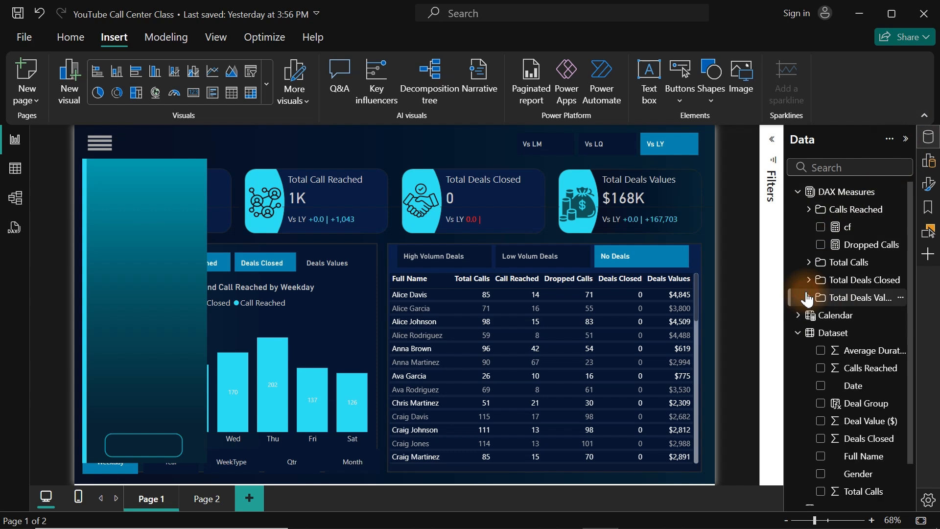
{"action": "left_click", "coordinate": [798, 192]}
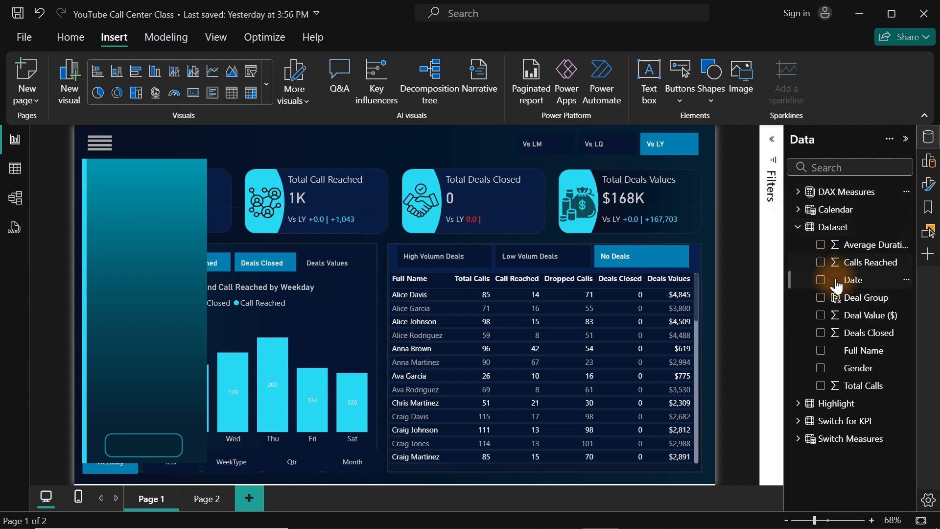
{"action": "left_click", "coordinate": [821, 351]}
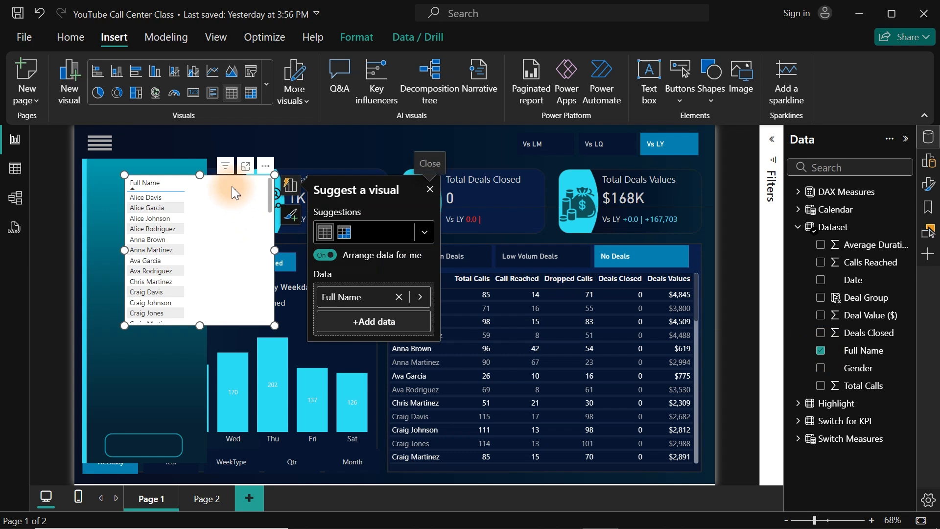
{"action": "left_click", "coordinate": [250, 72]}
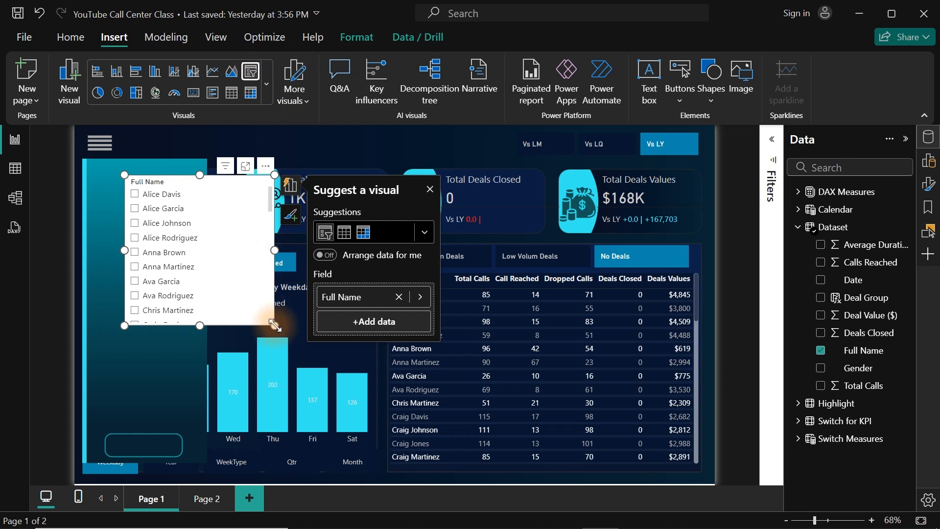
- Set the Full Name slicer's style to Dropdown, shrink it, and place it on the panel just above the outlined rounded rectangle
{"action": "left_click", "coordinate": [928, 185]}
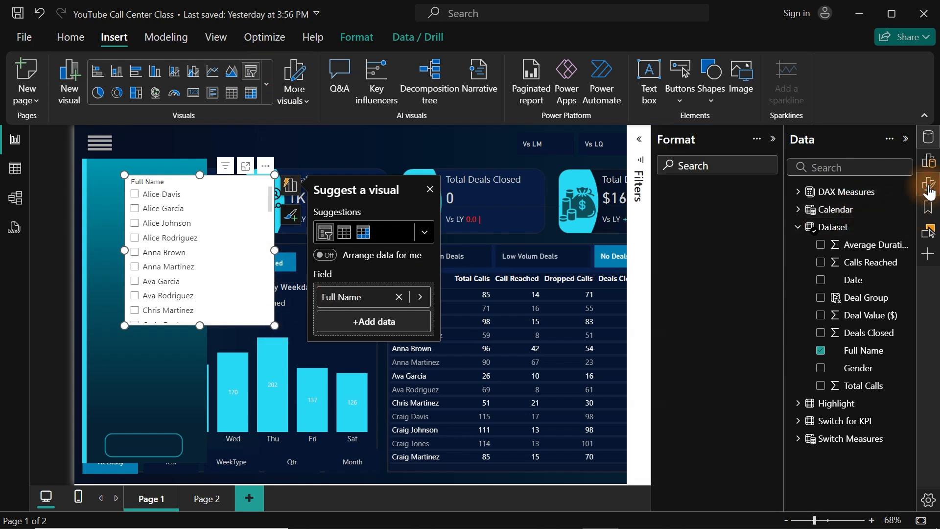
{"action": "left_click", "coordinate": [706, 290]}
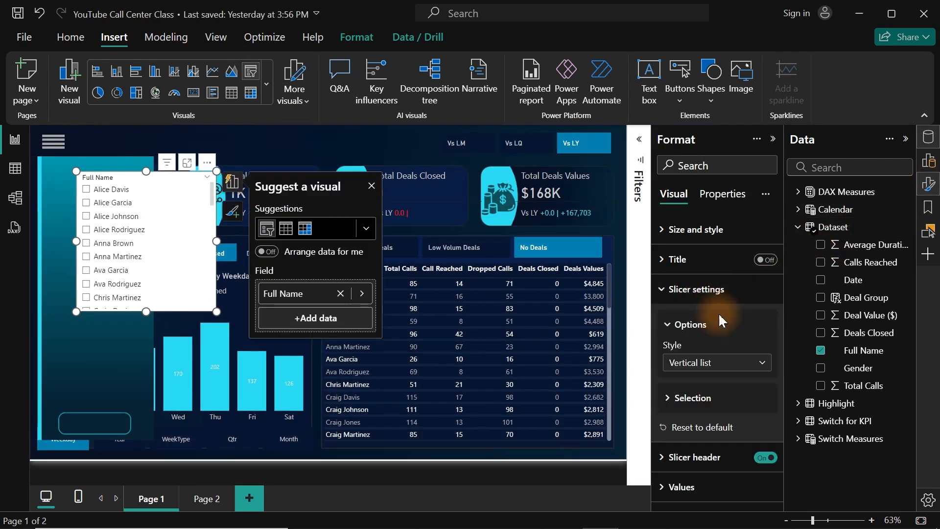
{"action": "left_click", "coordinate": [719, 362]}
{"action": "left_click", "coordinate": [691, 416]}
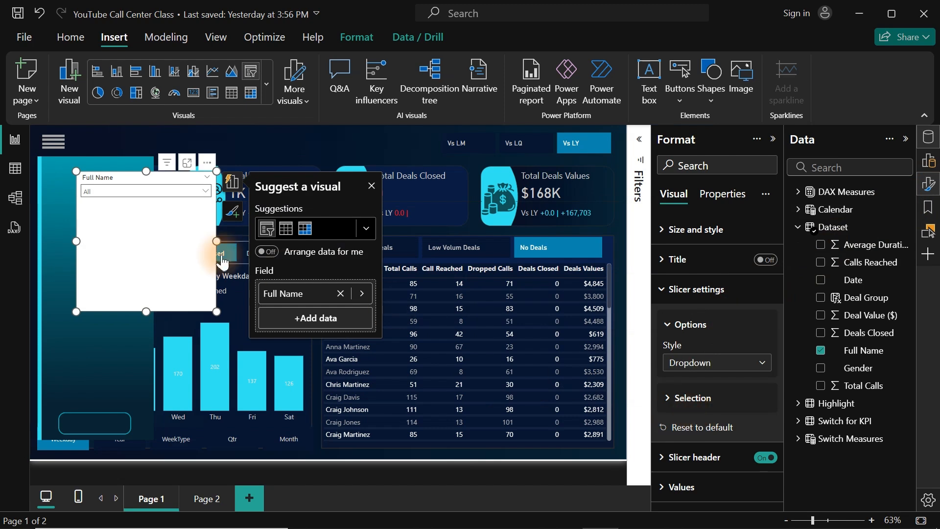
{"action": "left_click_drag", "start_coordinate": [217, 311], "coordinate": [188, 218]}
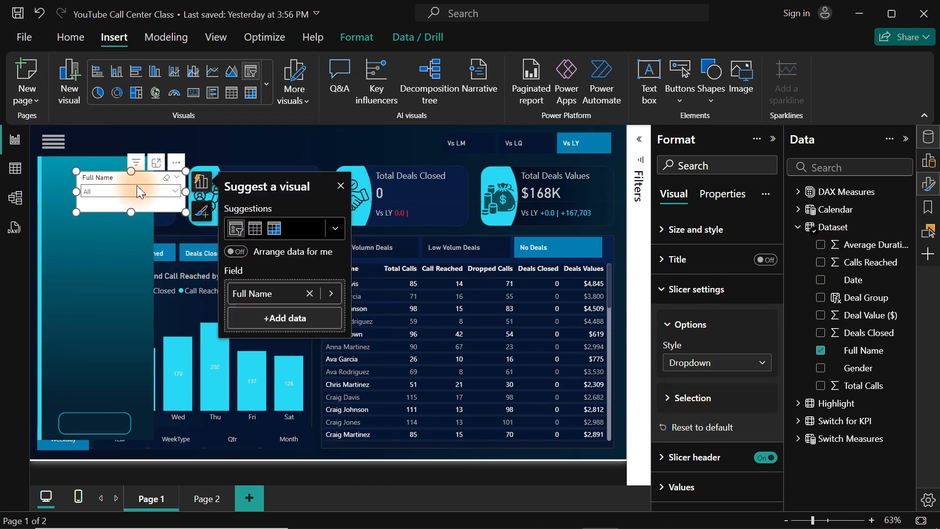
{"action": "left_click_drag", "start_coordinate": [137, 185], "coordinate": [98, 335]}
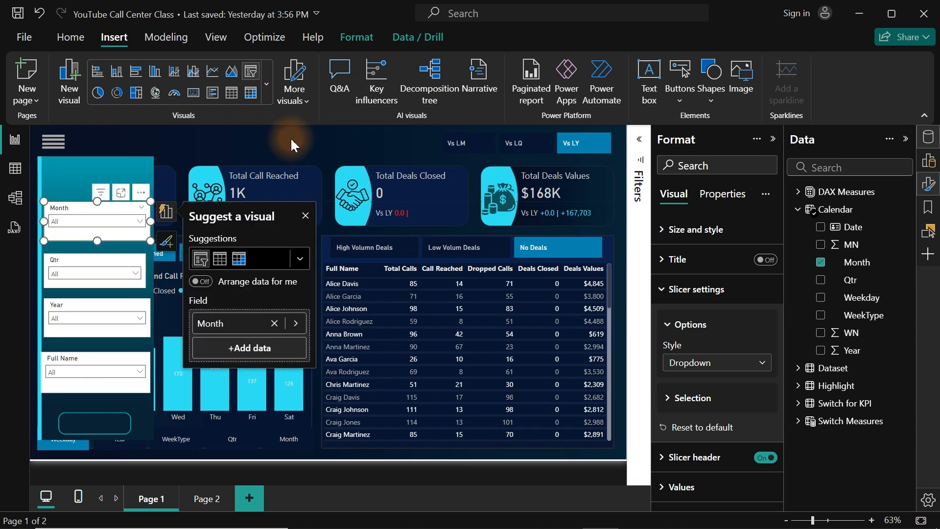
- Insert a text box reading "Call Center Dashboard" and set its font size to 32
{"action": "left_click", "coordinate": [290, 138]}
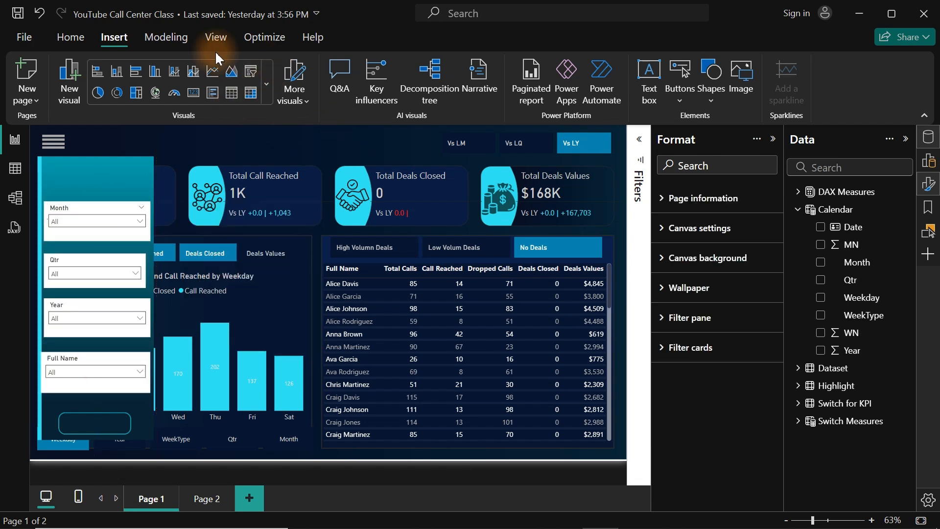
{"action": "left_click", "coordinate": [653, 83]}
{"action": "left_click", "coordinate": [174, 213]}
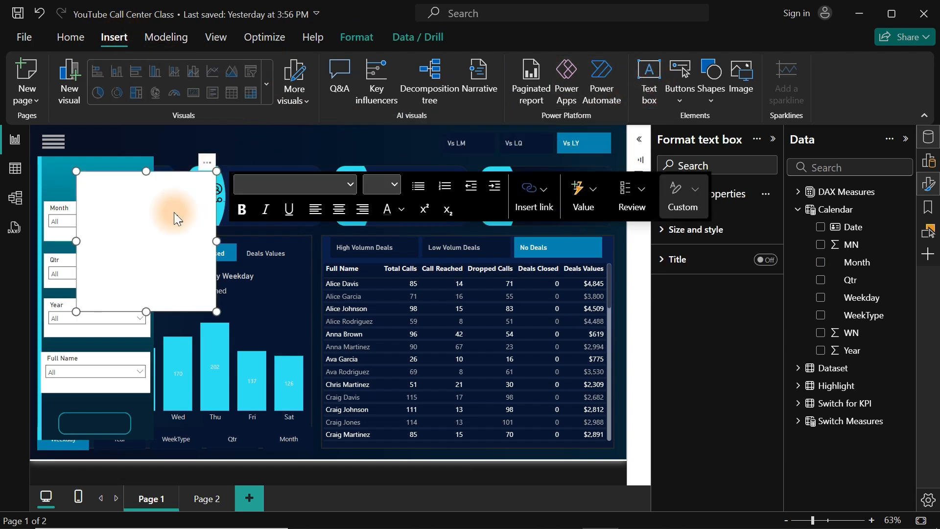
{"action": "left_click", "coordinate": [155, 201]}
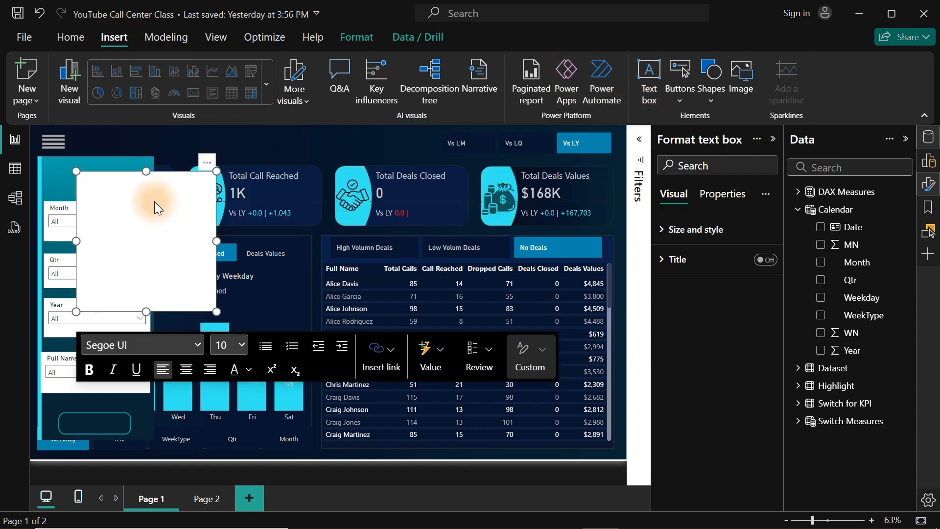
{"action": "type", "text": "Cak"}
{"action": "type", "text": "ll Cen"}
{"action": "type", "text": "ter Da"}
{"action": "type", "text": "shboard"}
{"action": "key", "text": "ctrl+a"}
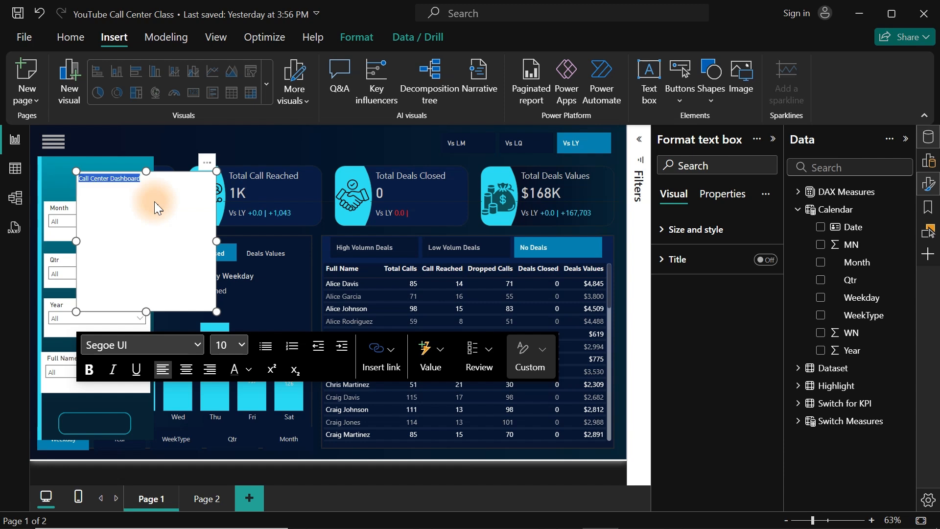
{"action": "left_click", "coordinate": [238, 344]}
{"action": "left_click", "coordinate": [225, 182]}
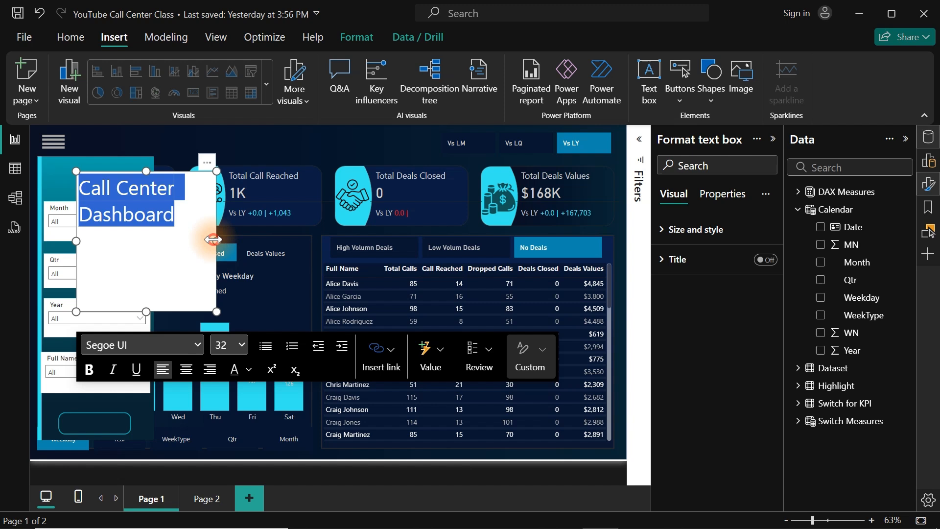
- Fit the text box tightly around the title on one line and move it to the page's top beside the menu icon
{"action": "left_click_drag", "start_coordinate": [212, 238], "coordinate": [356, 240]}
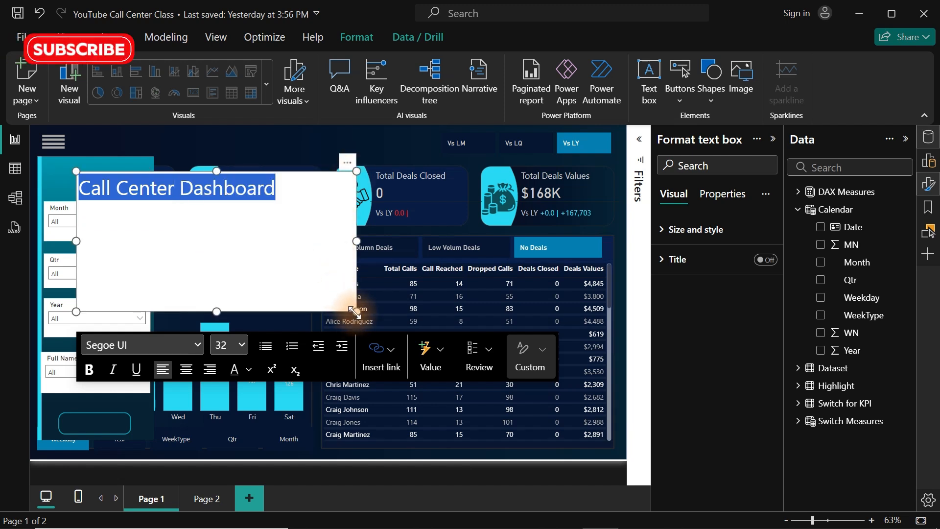
{"action": "left_click_drag", "start_coordinate": [356, 312], "coordinate": [281, 203]}
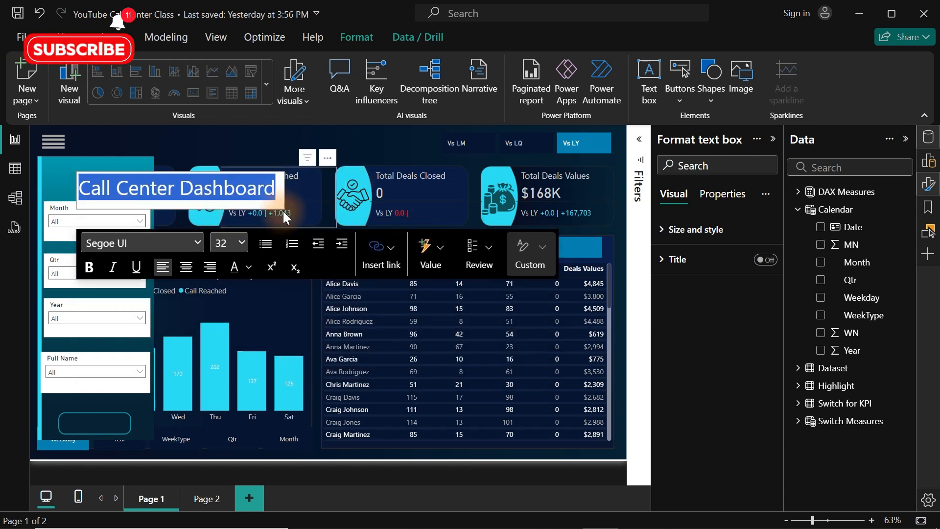
{"action": "left_click_drag", "start_coordinate": [261, 142], "coordinate": [291, 116]}
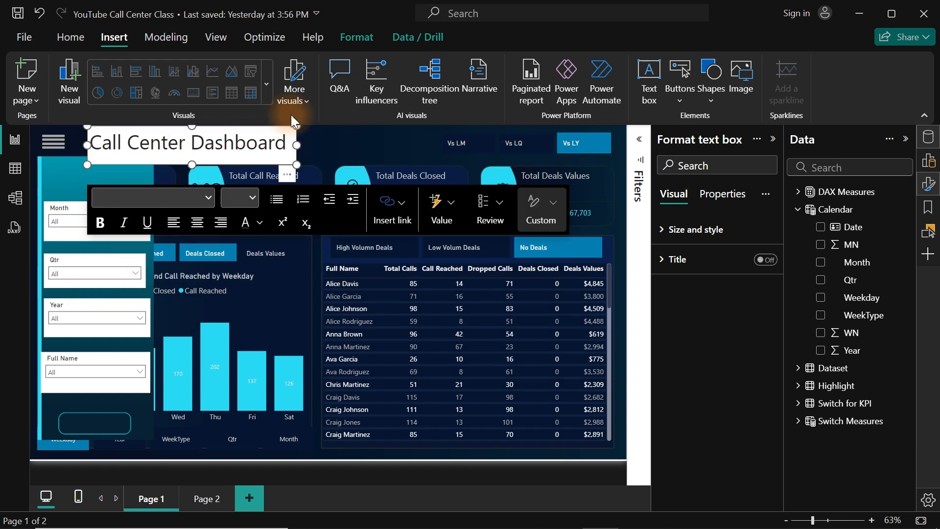
- Change the font color of the whole "Call Center Dashboard" title to light gray
{"action": "left_click", "coordinate": [250, 136]}
{"action": "key", "text": "ctrl+a"}
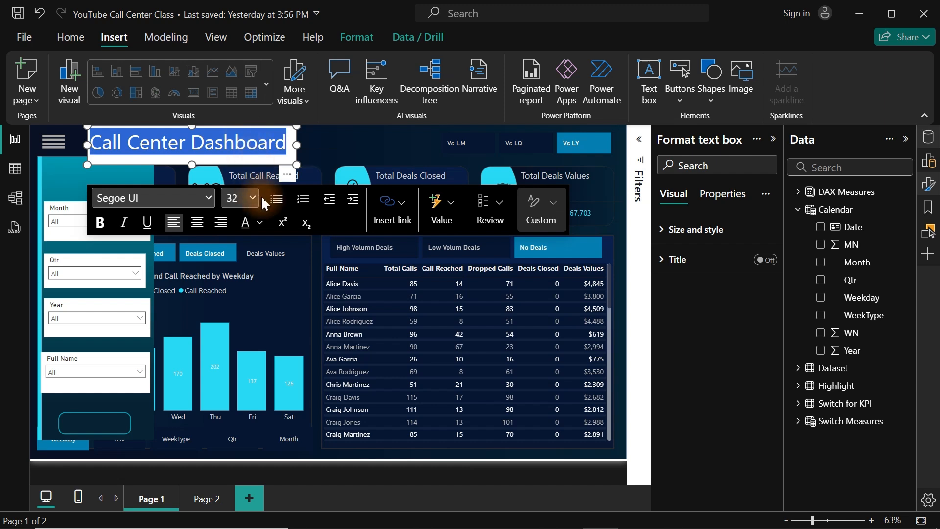
{"action": "left_click", "coordinate": [260, 223]}
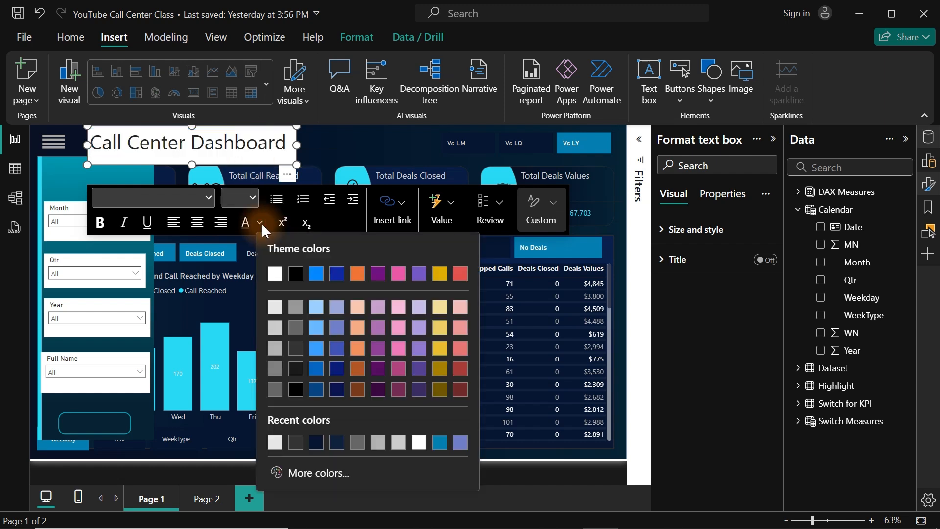
{"action": "left_click", "coordinate": [278, 328]}
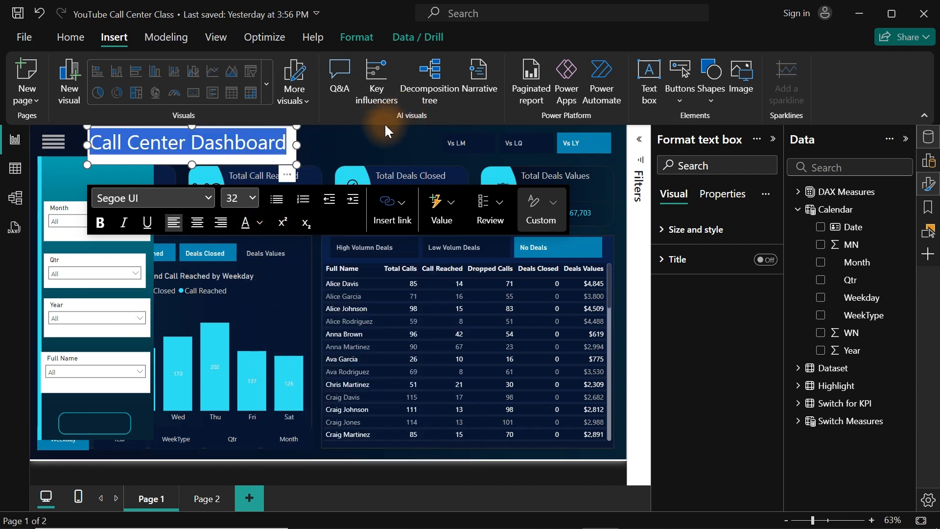
- Turn off the background of the "Call Center Dashboard" text box
{"action": "left_click", "coordinate": [295, 138]}
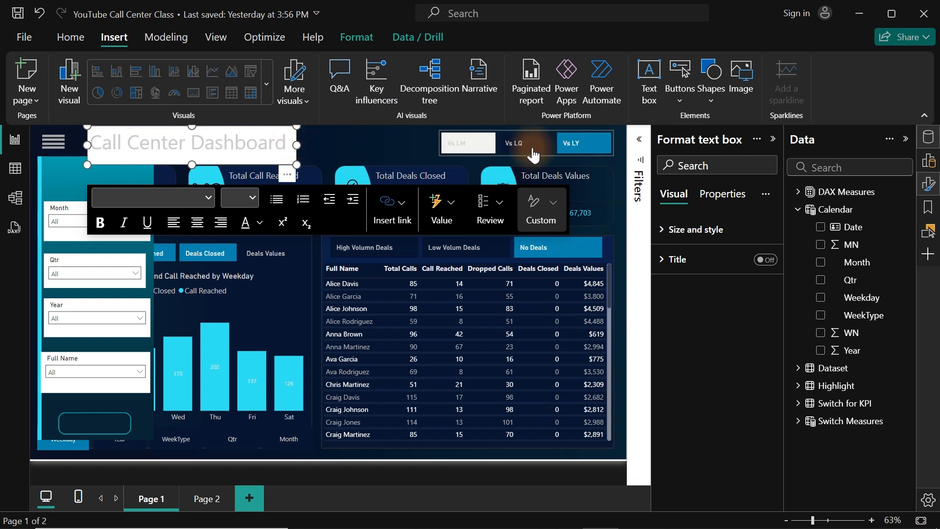
{"action": "left_click", "coordinate": [713, 235]}
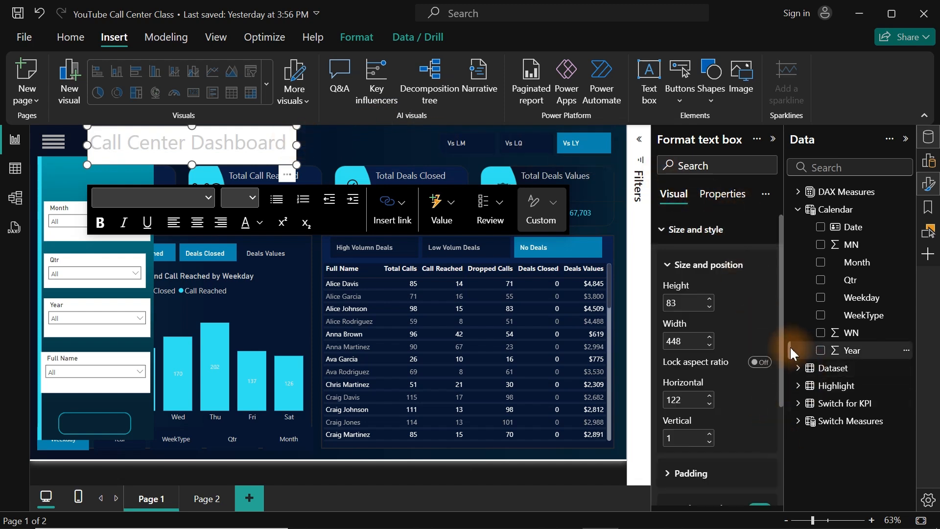
{"action": "scroll", "coordinate": [791, 398], "scroll_direction": "down", "scroll_amount": 2}
{"action": "scroll", "coordinate": [783, 417], "scroll_direction": "down", "scroll_amount": 1}
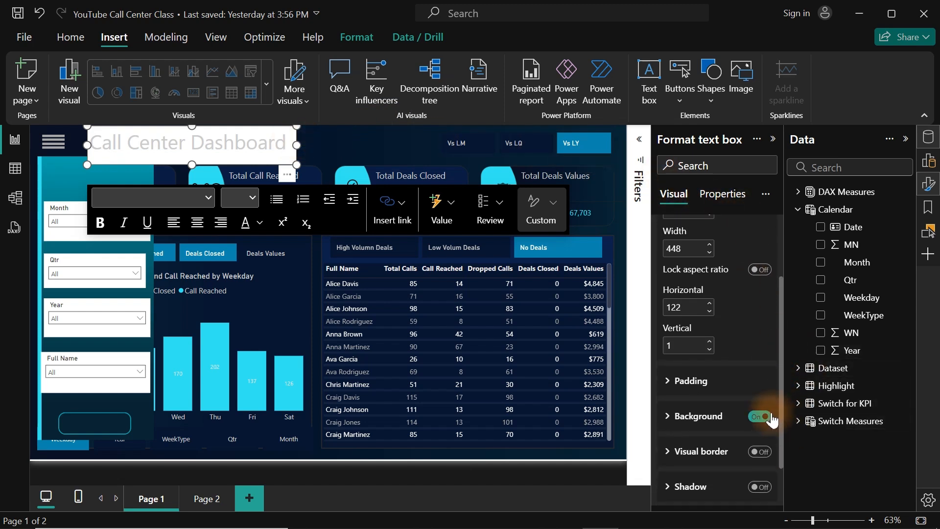
{"action": "left_click", "coordinate": [771, 417]}
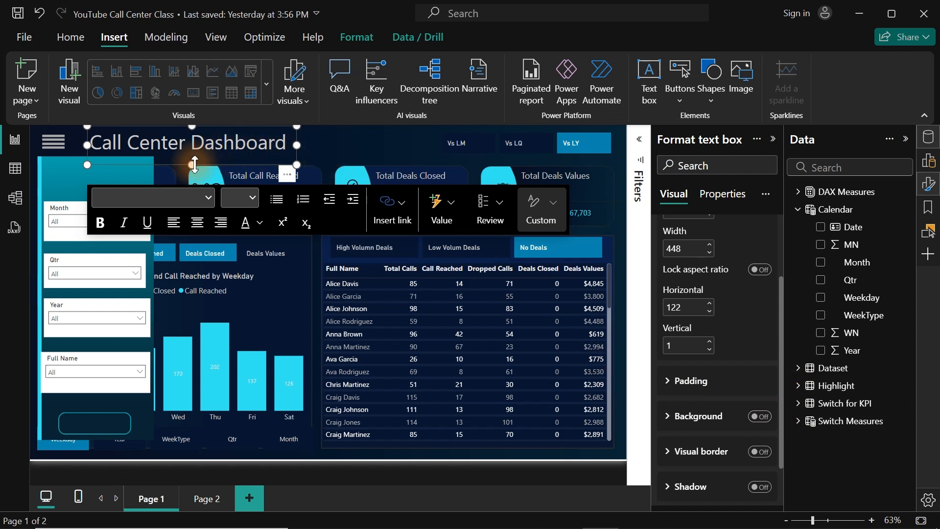
- Reapply the light gray font color to the full dashboard title and deselect its text box
{"action": "left_click", "coordinate": [229, 150]}
{"action": "key", "text": "ctrl+a"}
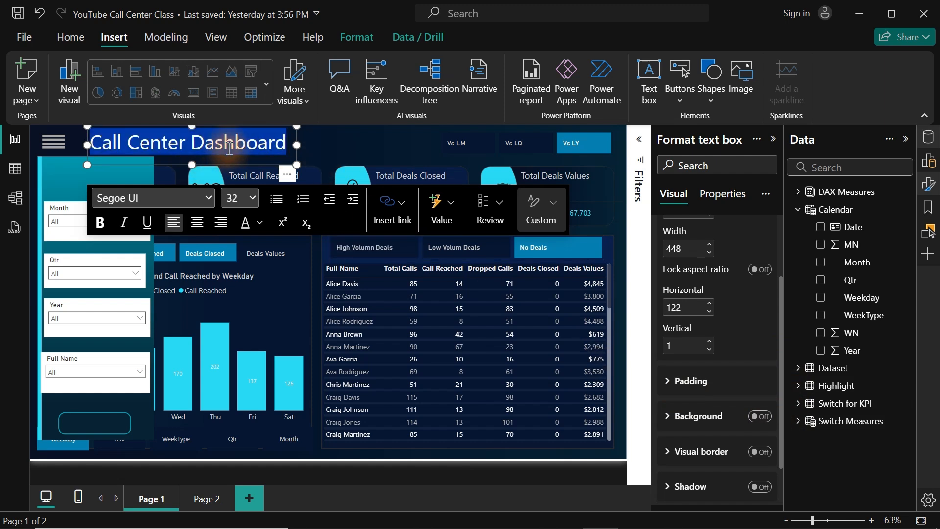
{"action": "left_click", "coordinate": [258, 224]}
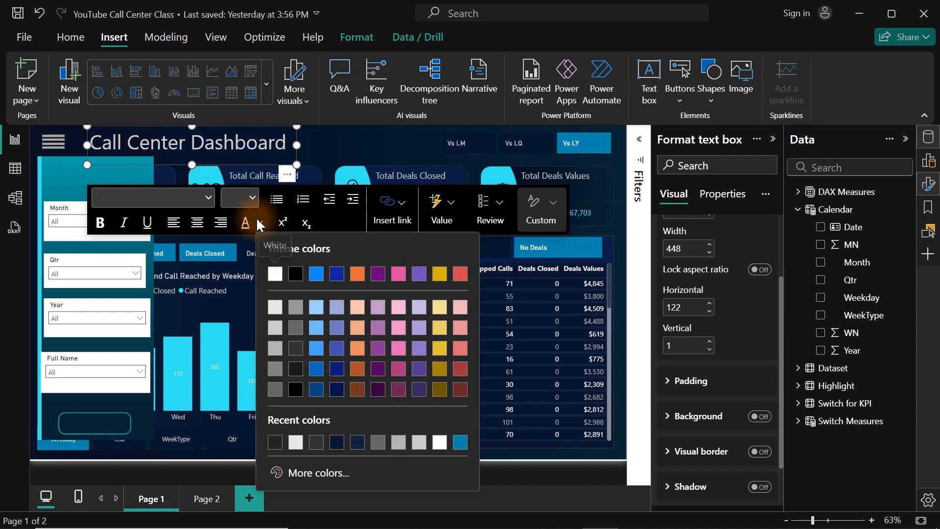
{"action": "left_click", "coordinate": [273, 328]}
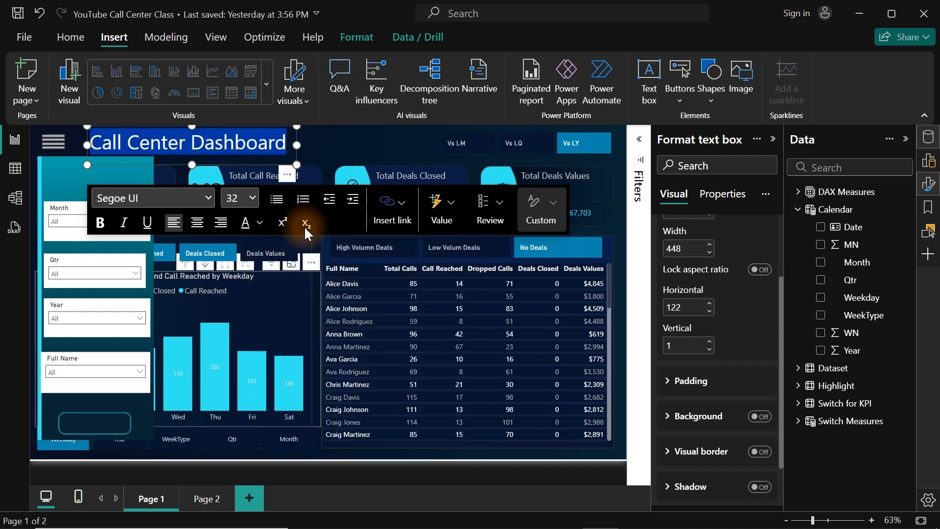
{"action": "left_click", "coordinate": [300, 150]}
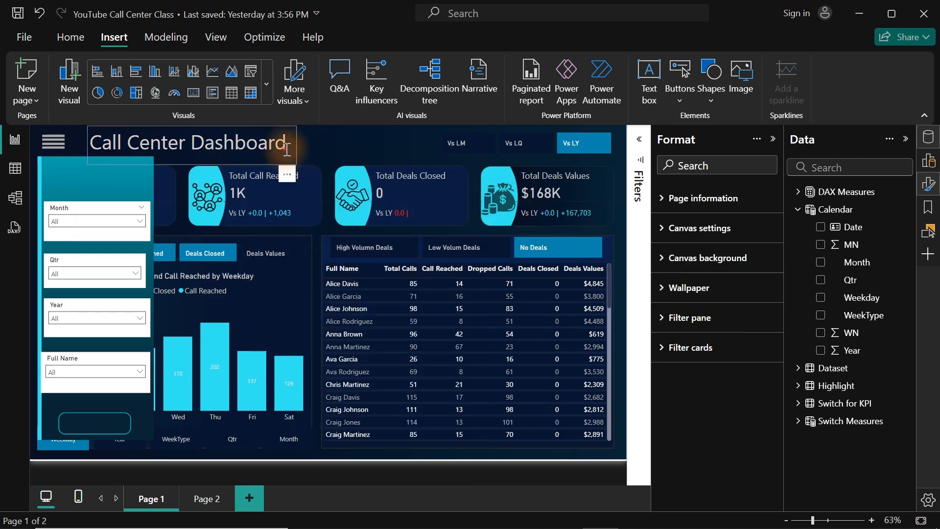
- Duplicate the "Call Center Dashboard" text box and move the copy to about horizontal 428, vertical 0
{"action": "left_click", "coordinate": [298, 159]}
{"action": "left_click", "coordinate": [296, 159]}
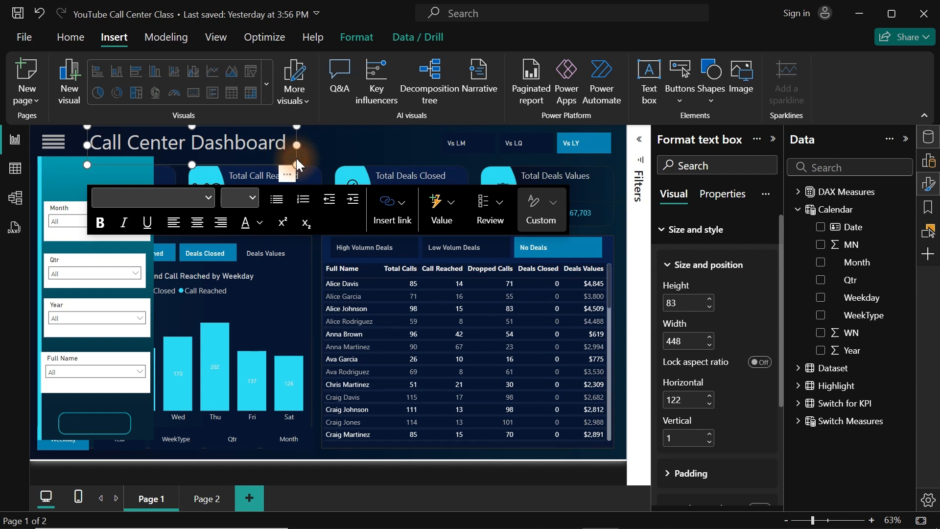
{"action": "left_click_drag", "start_coordinate": [295, 157], "coordinate": [431, 162]}
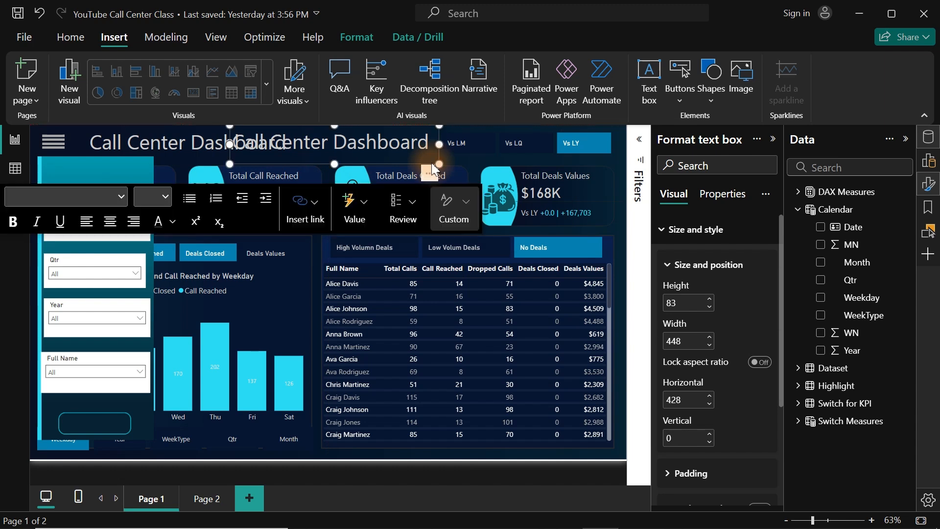
- Replace the copy's text with "Select Filger", shrink the box to about 313 by 66, and place it over the filter panel's upper edge
{"action": "triple_click", "coordinate": [365, 147]}
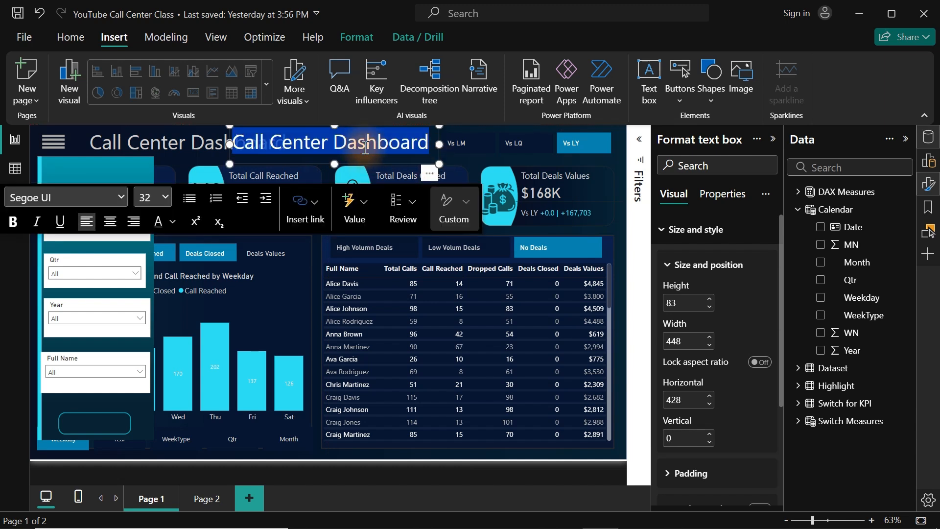
{"action": "type", "text": "Se"}
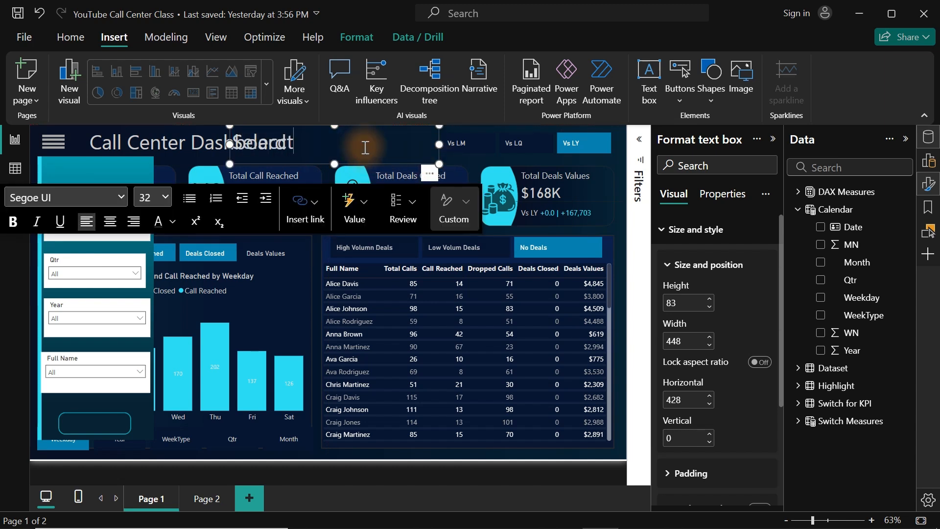
{"action": "type", "text": "lect Filger"}
{"action": "left_click_drag", "start_coordinate": [438, 163], "coordinate": [183, 195]}
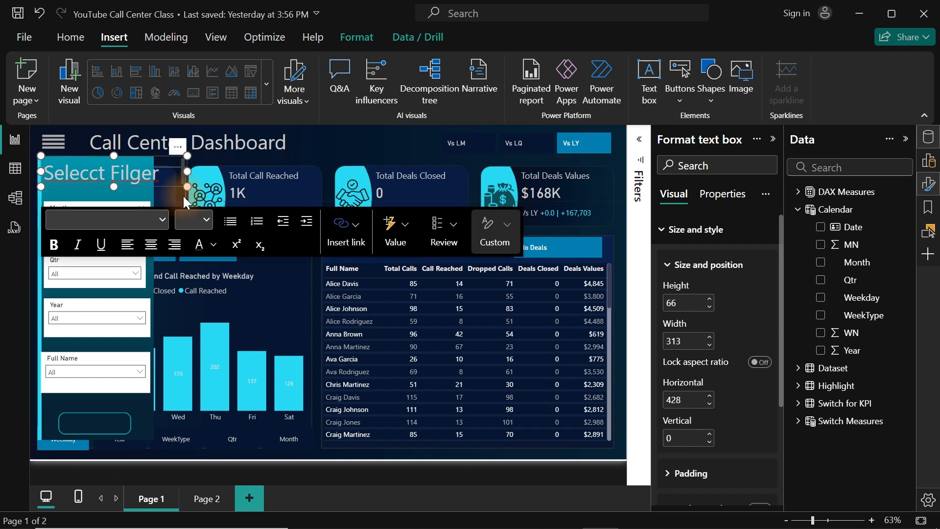
{"action": "left_click", "coordinate": [96, 171]}
{"action": "key", "text": "BackSpace"}
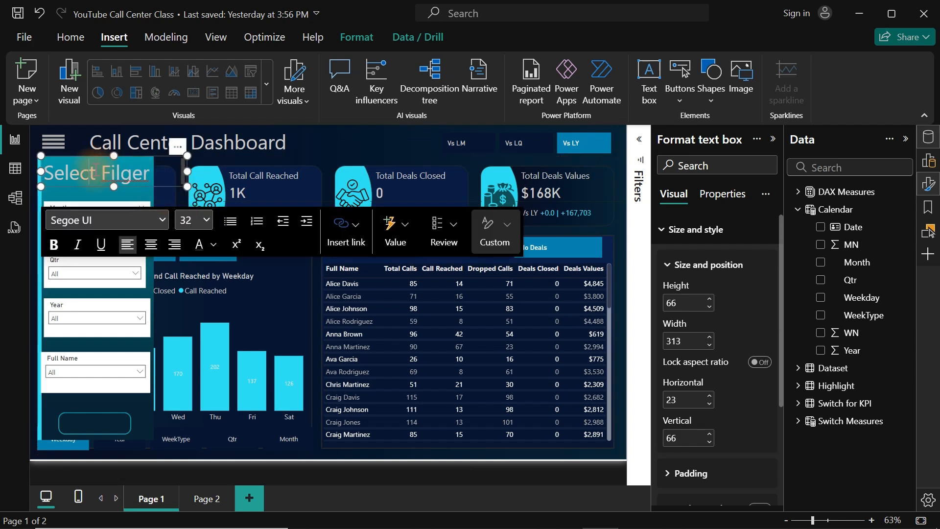
- Try font sizes 16 and 20 on the filter panel heading and settle on 28
{"action": "key", "text": "ctrl+a"}
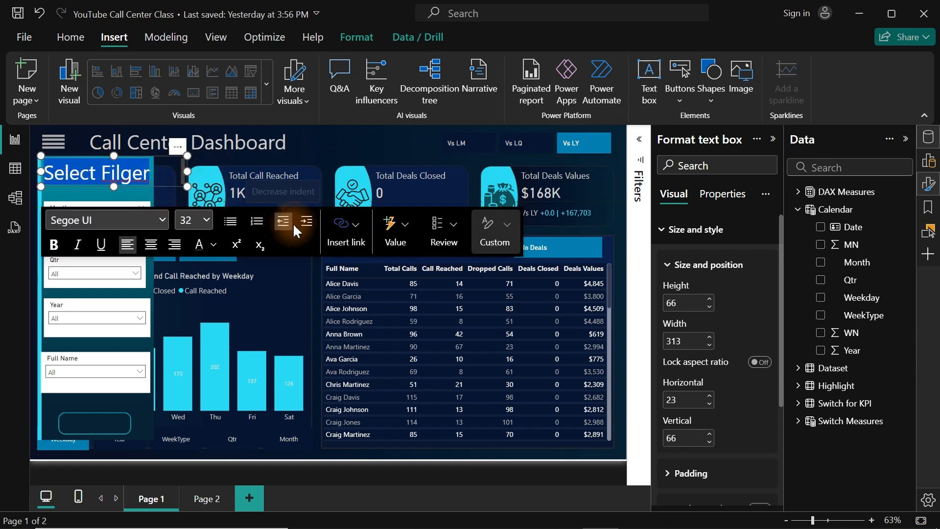
{"action": "left_click", "coordinate": [206, 220]}
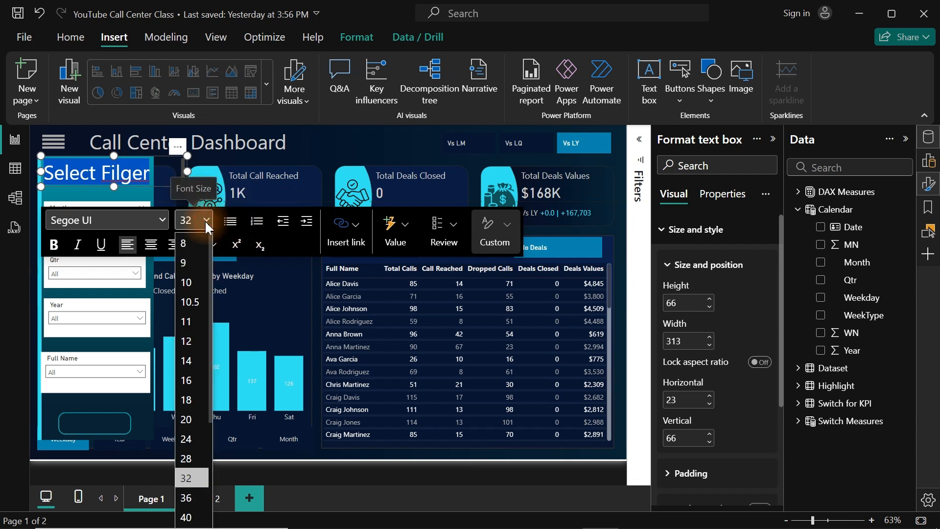
{"action": "left_click", "coordinate": [189, 383]}
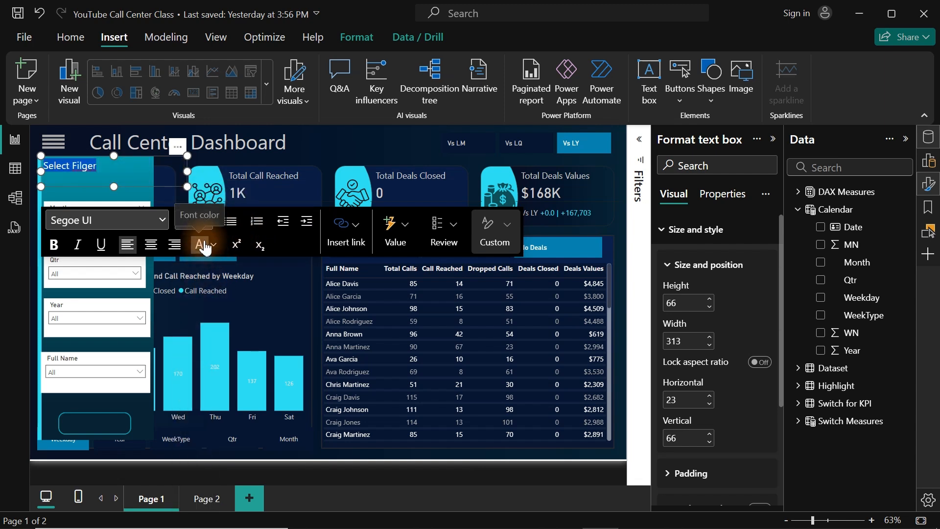
{"action": "left_click", "coordinate": [196, 220]}
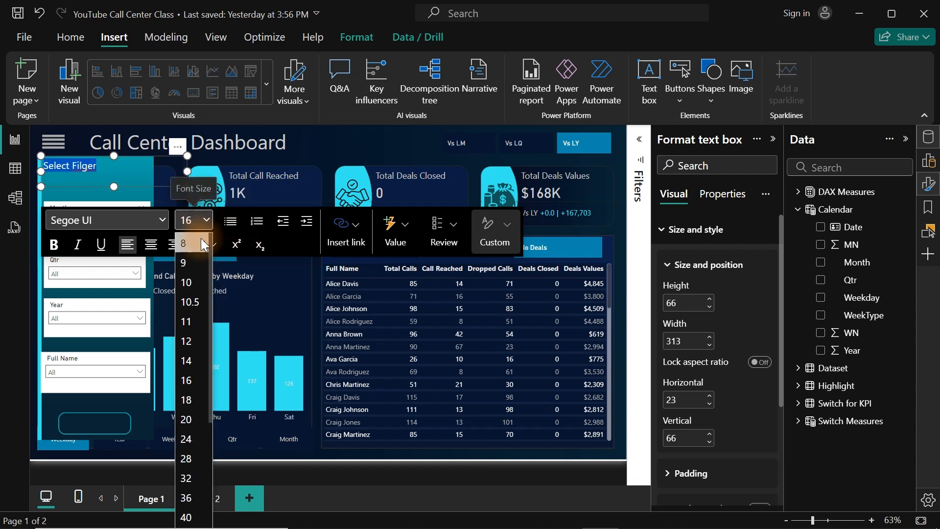
{"action": "left_click", "coordinate": [196, 421]}
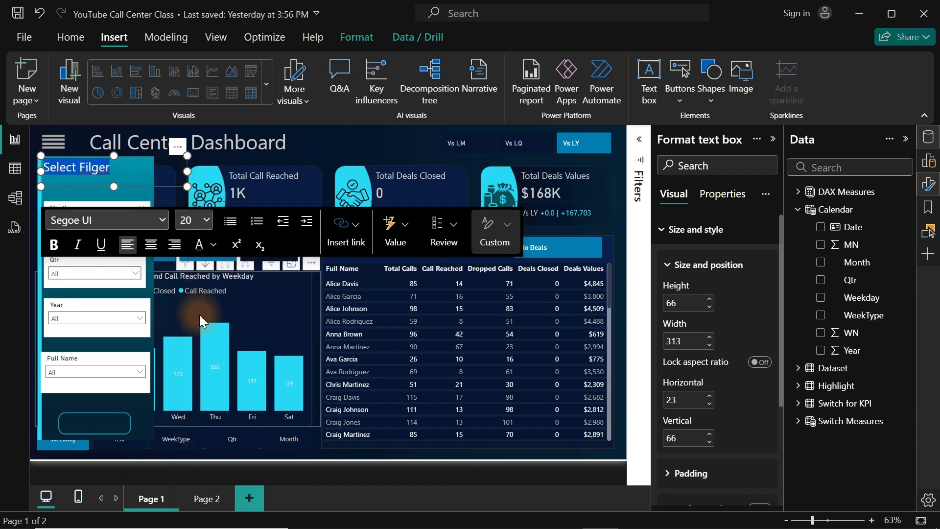
{"action": "left_click", "coordinate": [198, 220]}
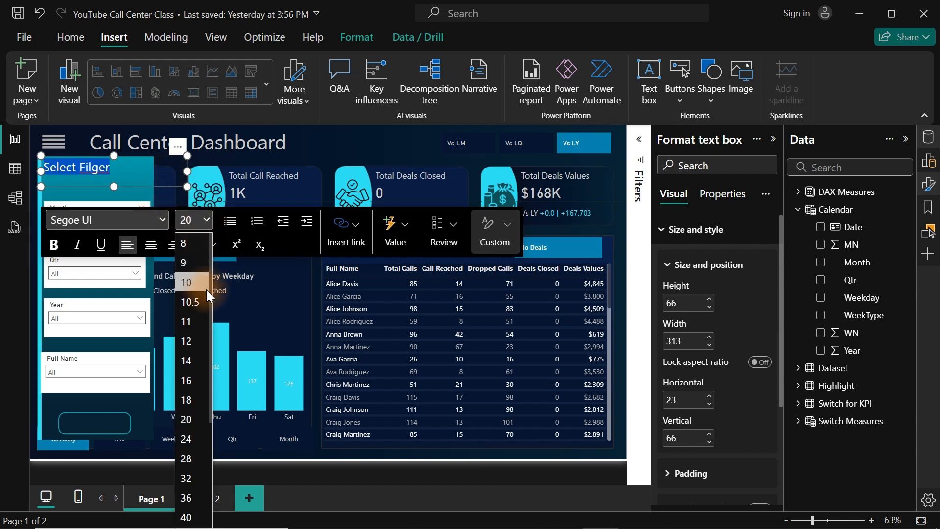
{"action": "left_click", "coordinate": [203, 453]}
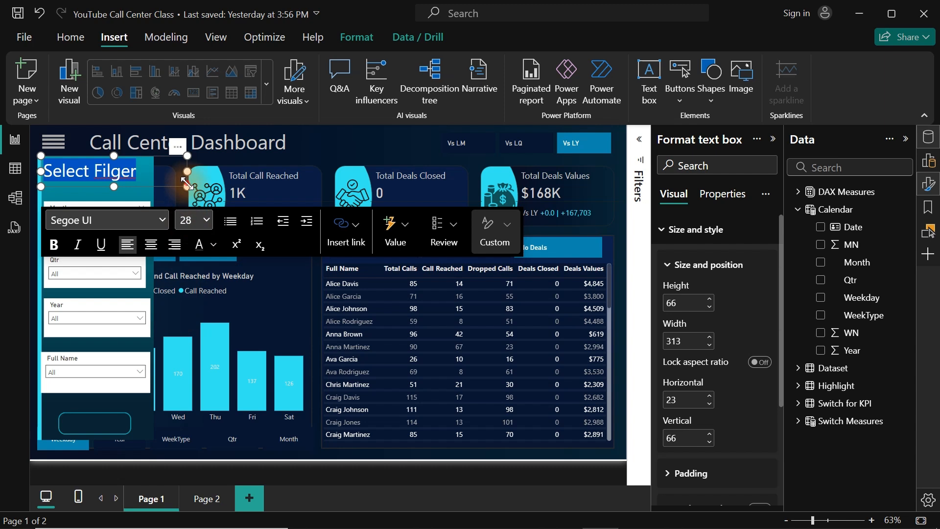
- Narrow the heading's text box to about 225 wide and correct its text to "Select Filter"
{"action": "left_click_drag", "start_coordinate": [187, 185], "coordinate": [145, 185]}
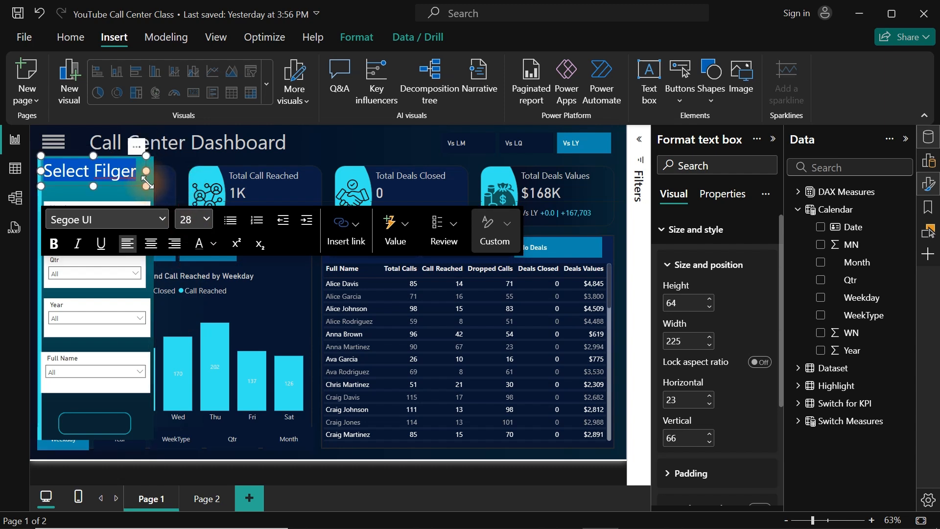
{"action": "left_click", "coordinate": [123, 172]}
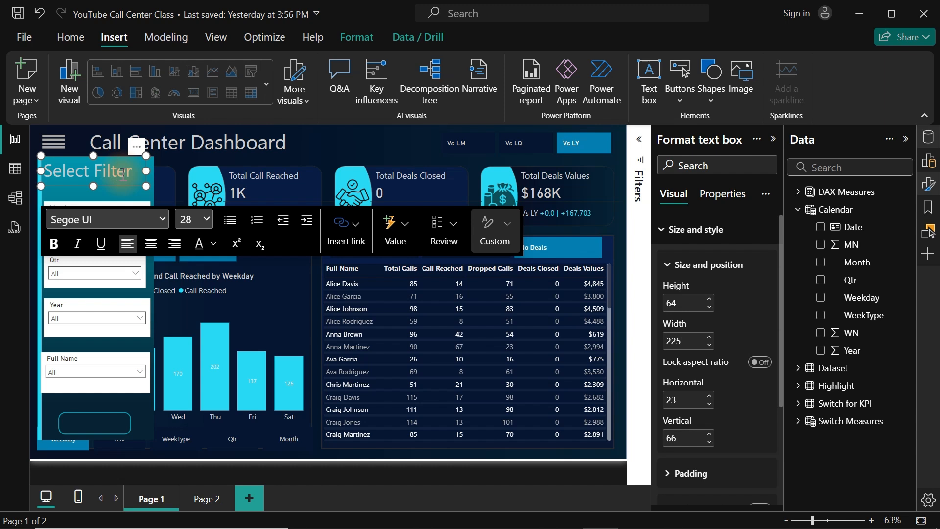
- Change the font color of the "Select Filter" heading to a very dark gray
{"action": "key", "text": "ctrl+a"}
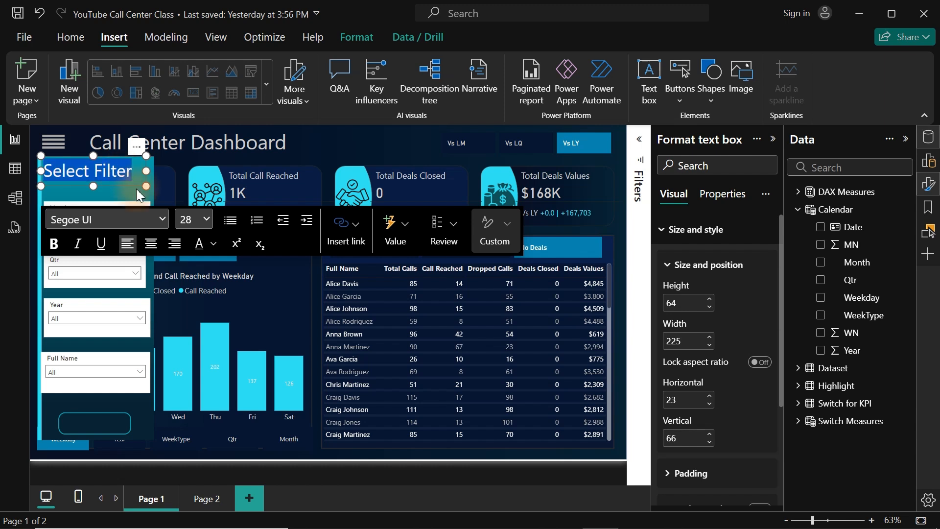
{"action": "left_click", "coordinate": [213, 243]}
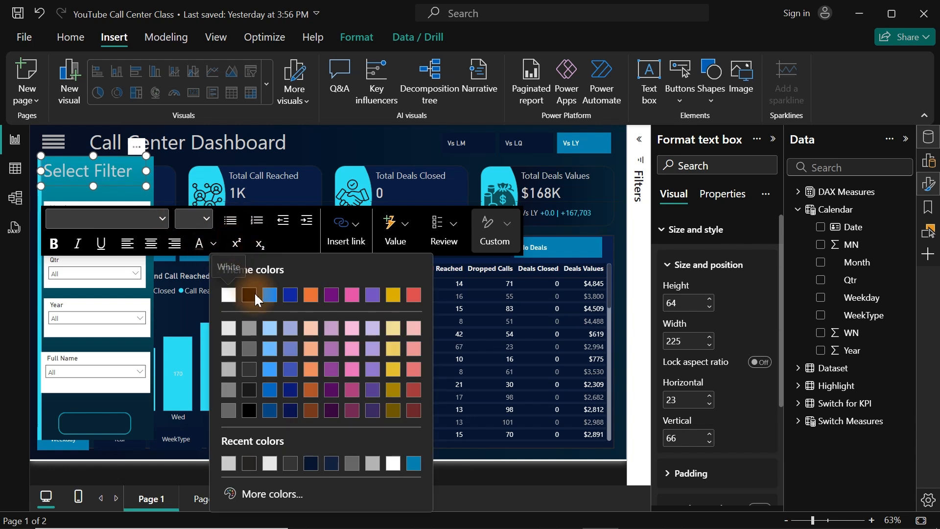
{"action": "left_click", "coordinate": [249, 390]}
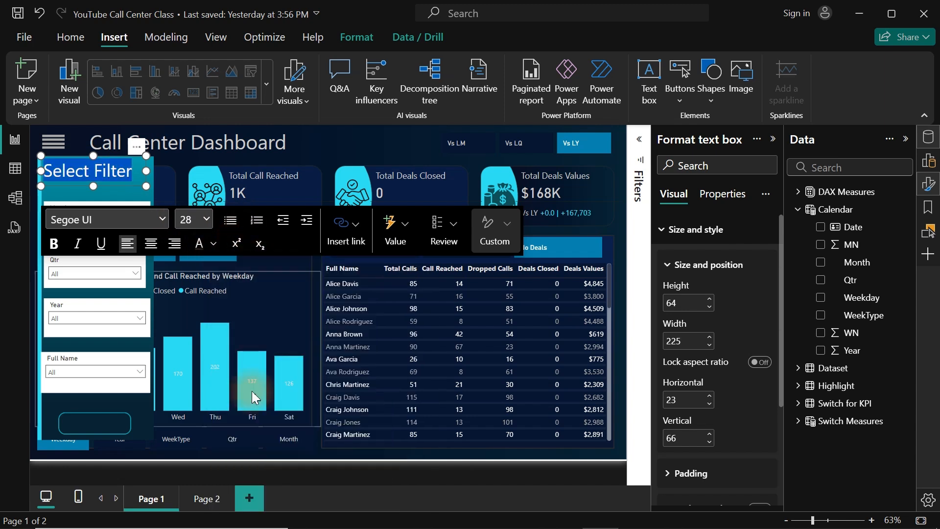
- Move the "Select Filter" heading down to about horizontal 29, vertical 85, just above the Month slicer, and deselect it
{"action": "left_click", "coordinate": [142, 157]}
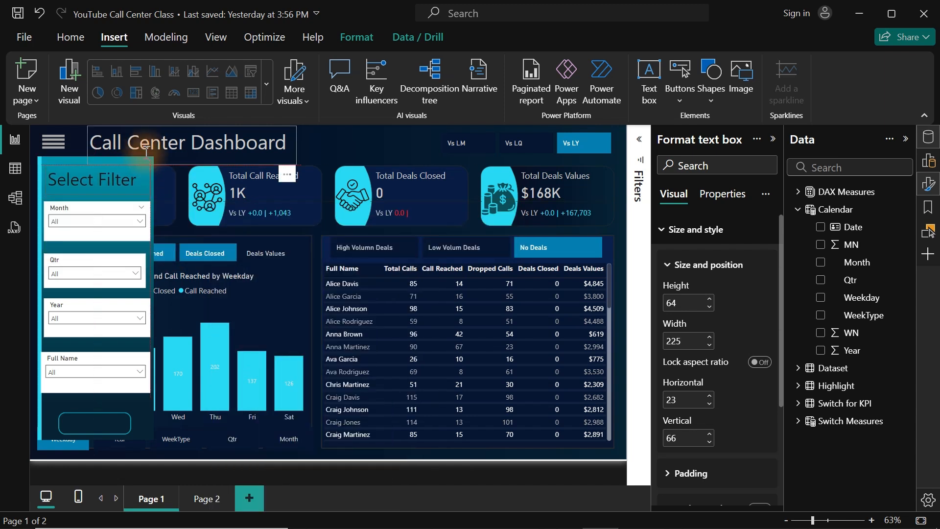
{"action": "left_click_drag", "start_coordinate": [146, 151], "coordinate": [142, 150]}
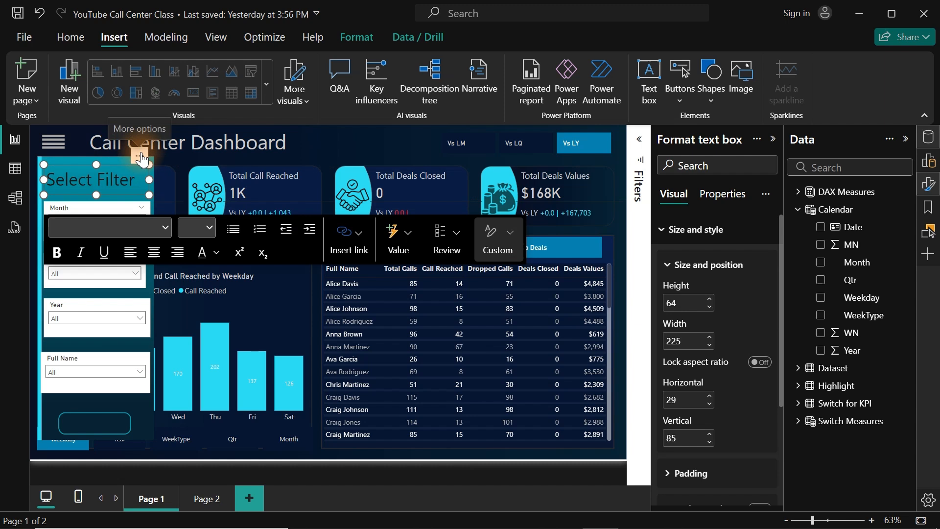
{"action": "left_click", "coordinate": [385, 140]}
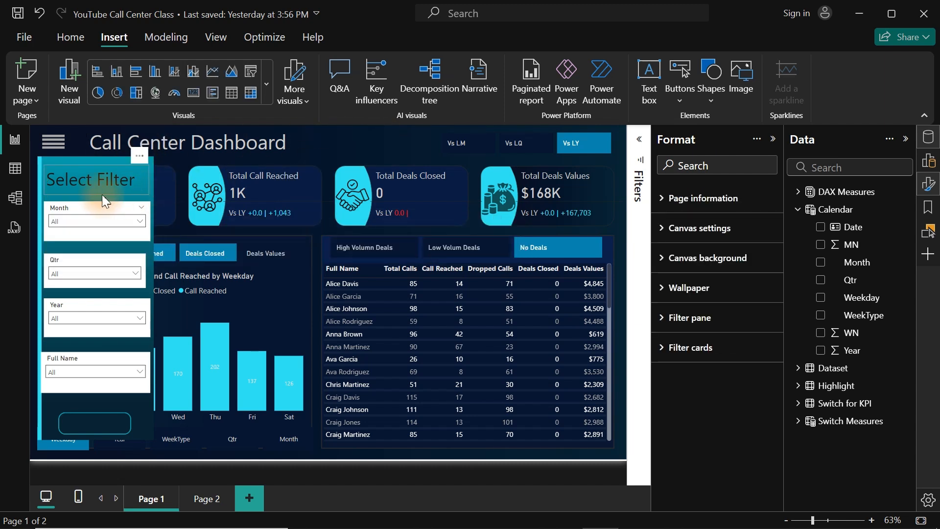
{"action": "left_click", "coordinate": [117, 166]}
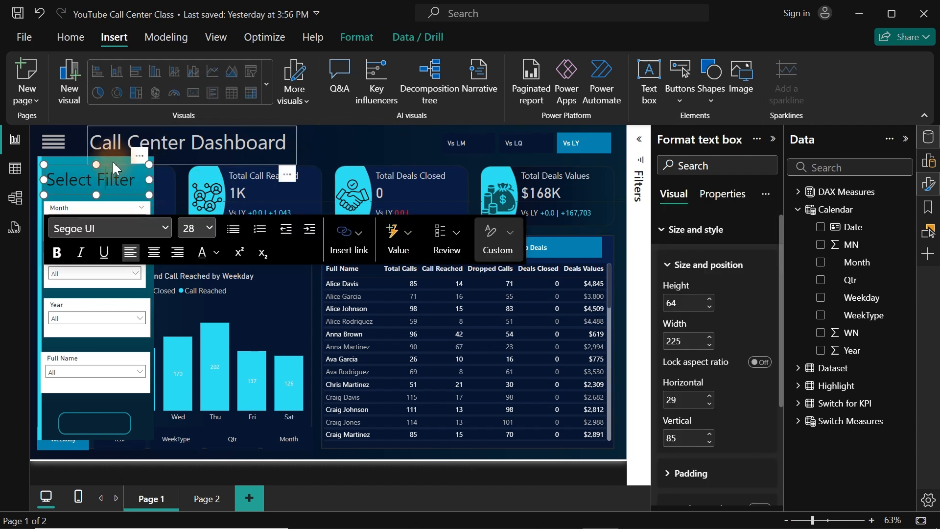
{"action": "left_click", "coordinate": [64, 203], "text": "ctrl"}
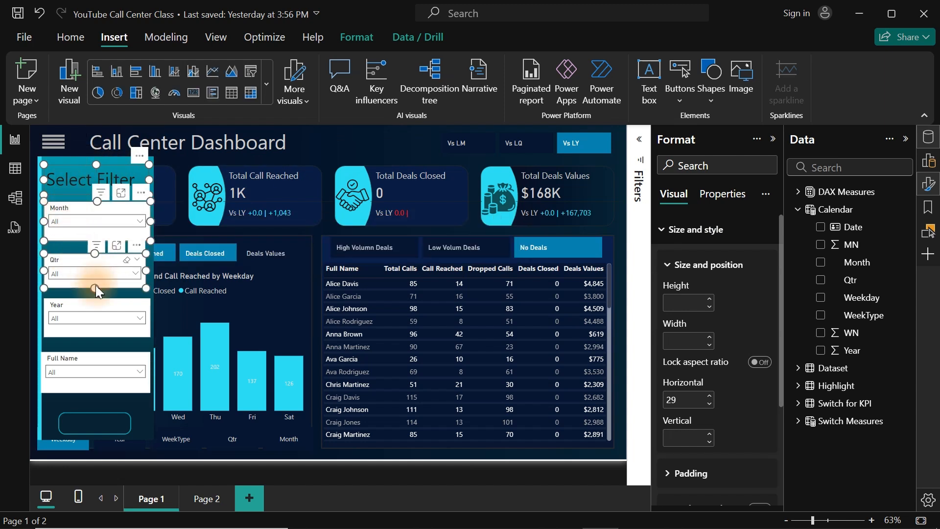
{"action": "left_click", "coordinate": [101, 315]}
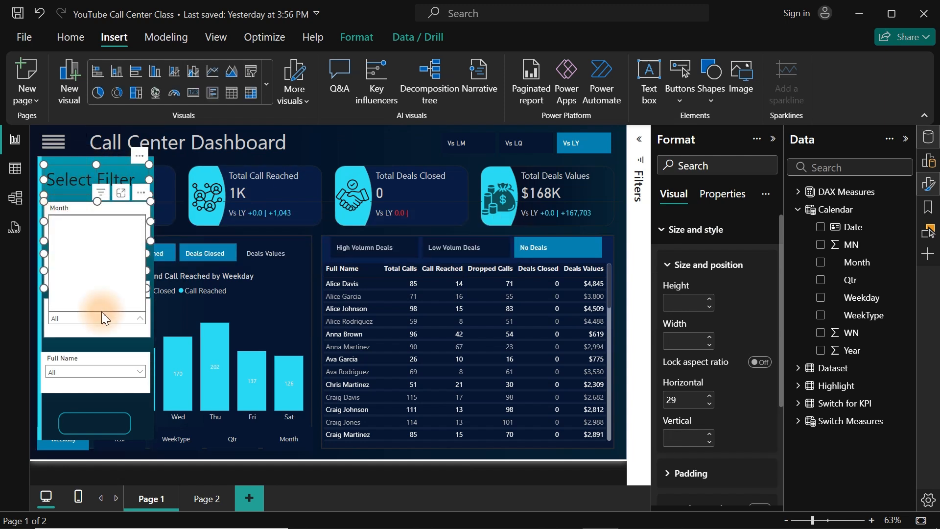
{"action": "left_click", "coordinate": [113, 361]}
{"action": "left_click", "coordinate": [113, 361], "text": "ctrl"}
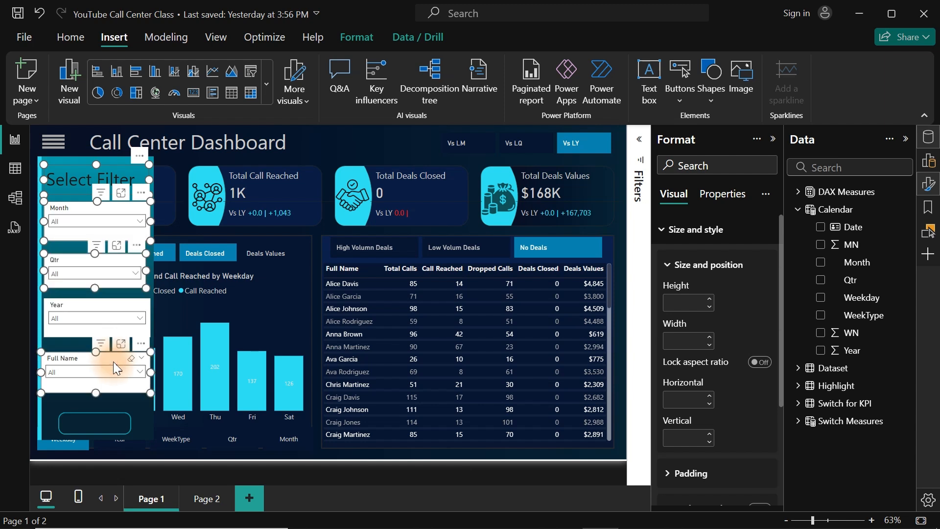
{"action": "left_click", "coordinate": [346, 145]}
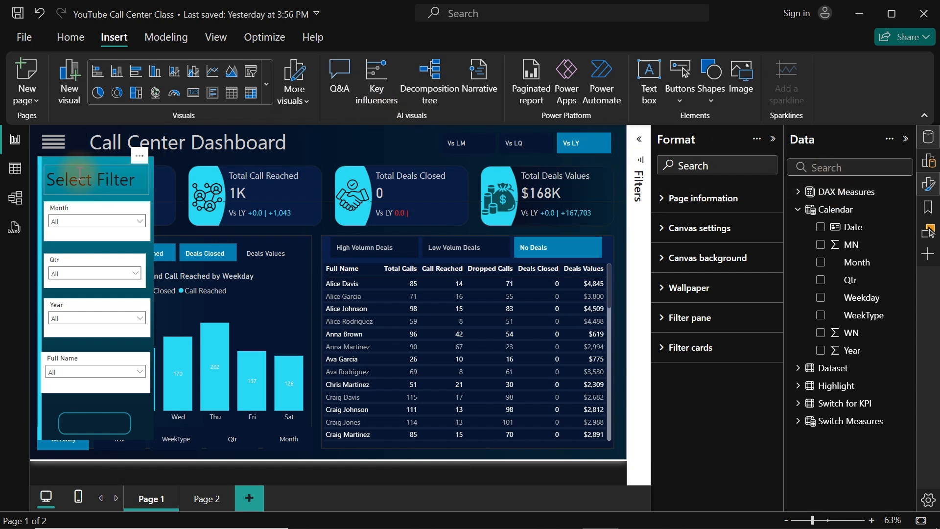
- Insert a blank button over the rounded outline below the Full Name slicer, at horizontal 53, vertical 617, about 165 wide and 55 high
{"action": "left_click", "coordinate": [682, 92]}
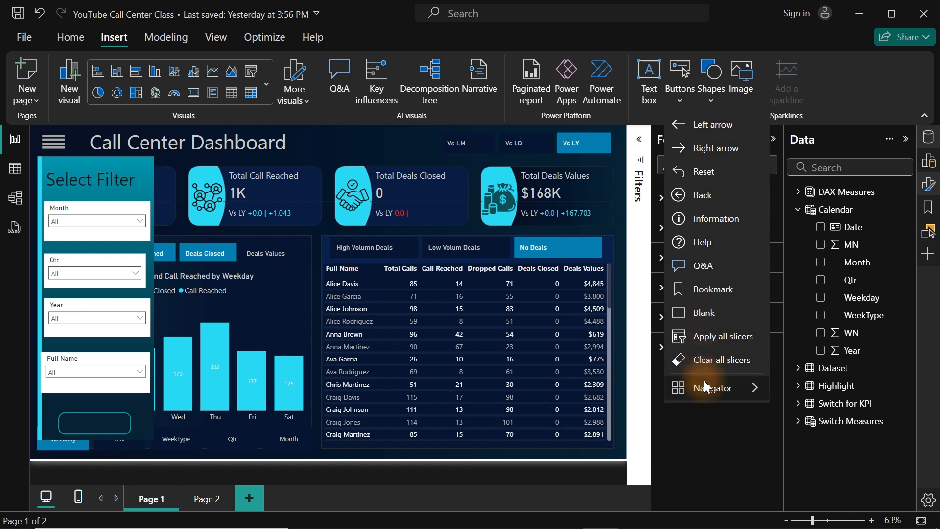
{"action": "left_click", "coordinate": [715, 318]}
{"action": "left_click_drag", "start_coordinate": [68, 139], "coordinate": [94, 420]}
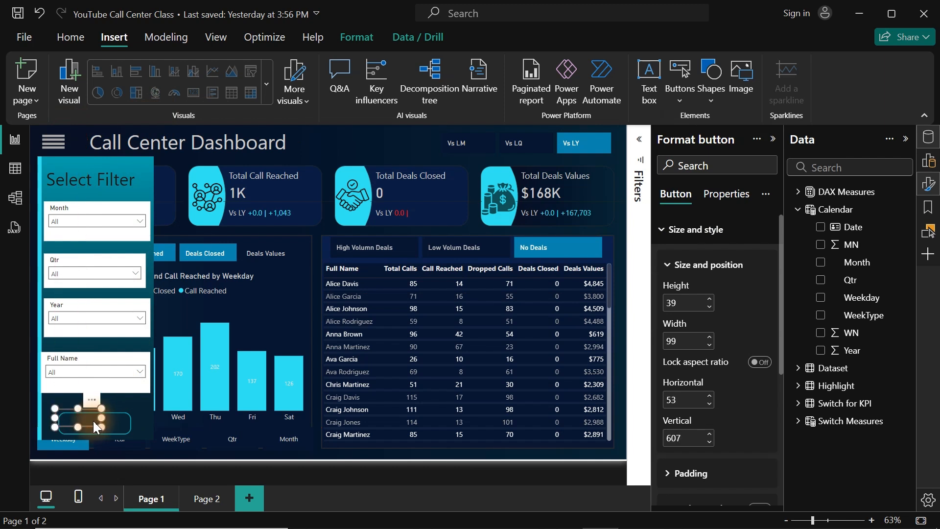
{"action": "key", "text": "Down"}
{"action": "key", "text": "Down"}
{"action": "key", "text": "Down"}
{"action": "key", "text": "Down"}
{"action": "key", "text": "Down"}
{"action": "key", "text": "Down"}
{"action": "key", "text": "Down"}
{"action": "key", "text": "Down"}
{"action": "key", "text": "Down"}
{"action": "key", "text": "Down"}
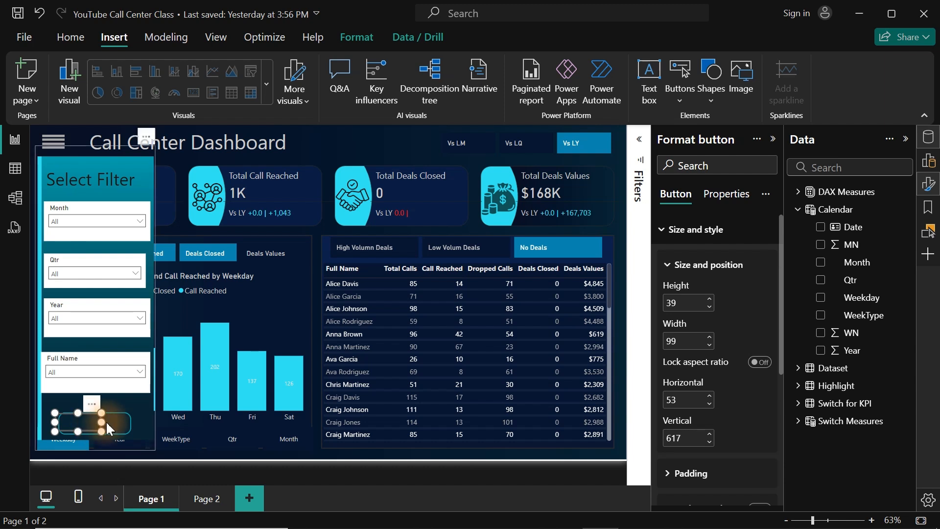
{"action": "mouse_move", "coordinate": [101, 422]}
{"action": "left_mouse_down"}
{"action": "mouse_move", "coordinate": [133, 422]}
{"action": "mouse_move", "coordinate": [93, 434]}
{"action": "left_mouse_up"}
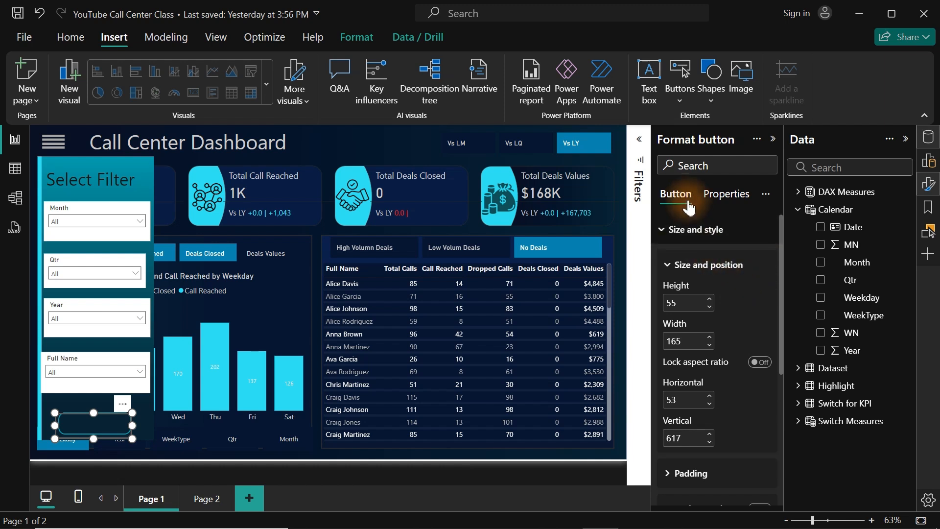
- Turn off the border in the new button's default style
{"action": "left_click", "coordinate": [690, 231]}
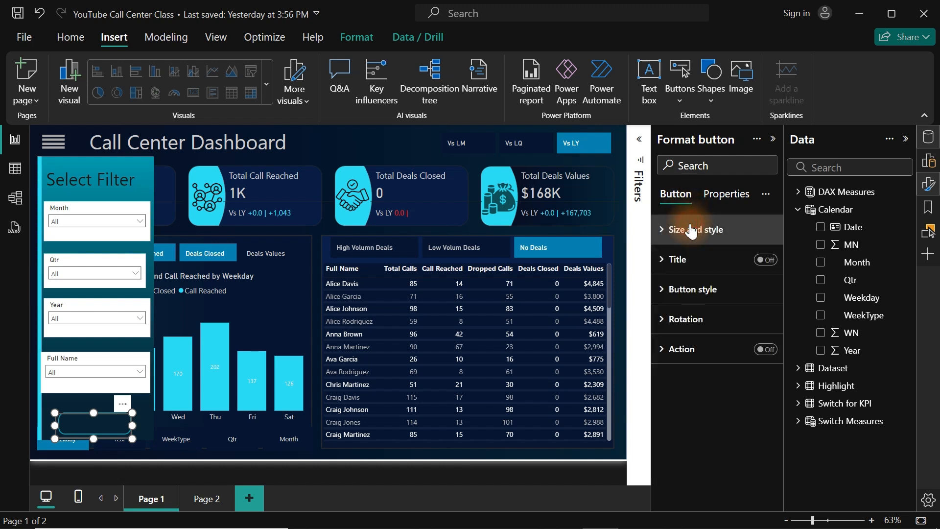
{"action": "left_click", "coordinate": [698, 290]}
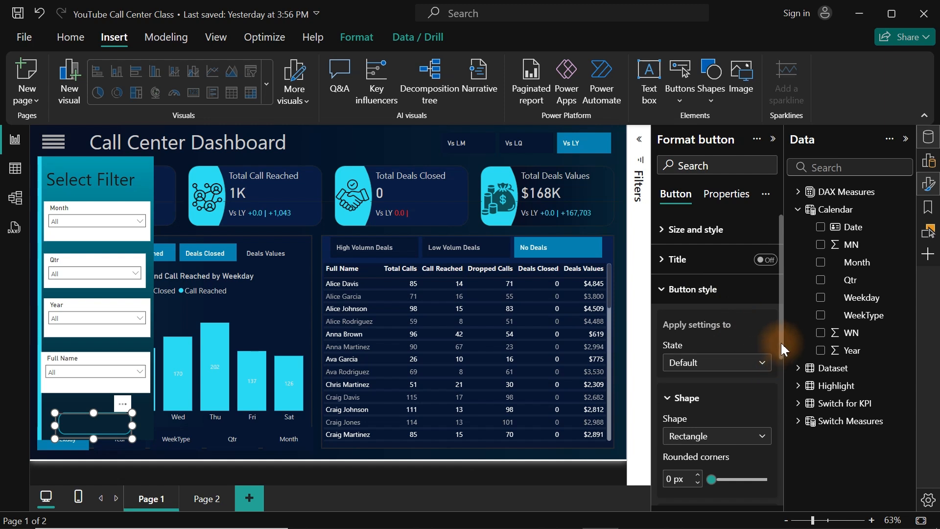
{"action": "left_click_drag", "start_coordinate": [781, 346], "coordinate": [781, 447]}
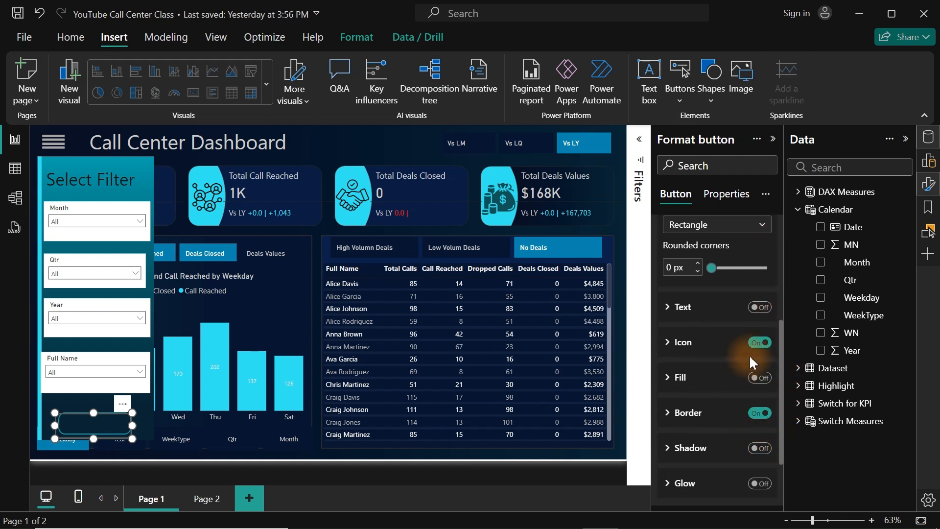
{"action": "left_click", "coordinate": [760, 414]}
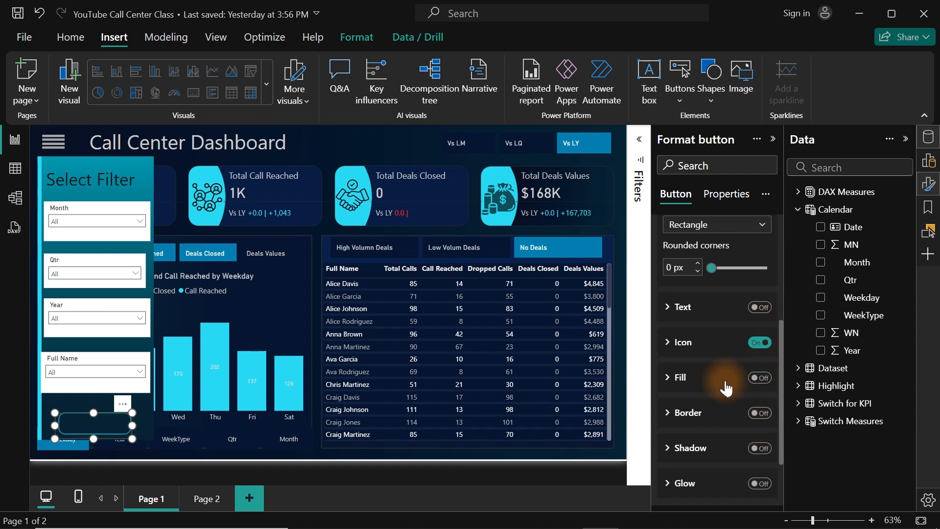
- Turn on the button's text, enter "Close", and raise its font size to 19
{"action": "left_click", "coordinate": [758, 308]}
{"action": "left_click", "coordinate": [682, 308]}
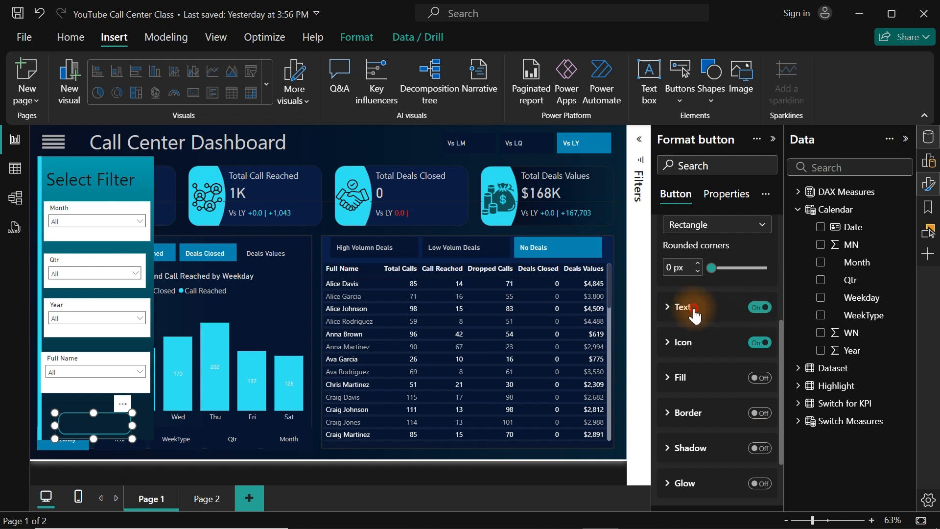
{"action": "left_click", "coordinate": [711, 344]}
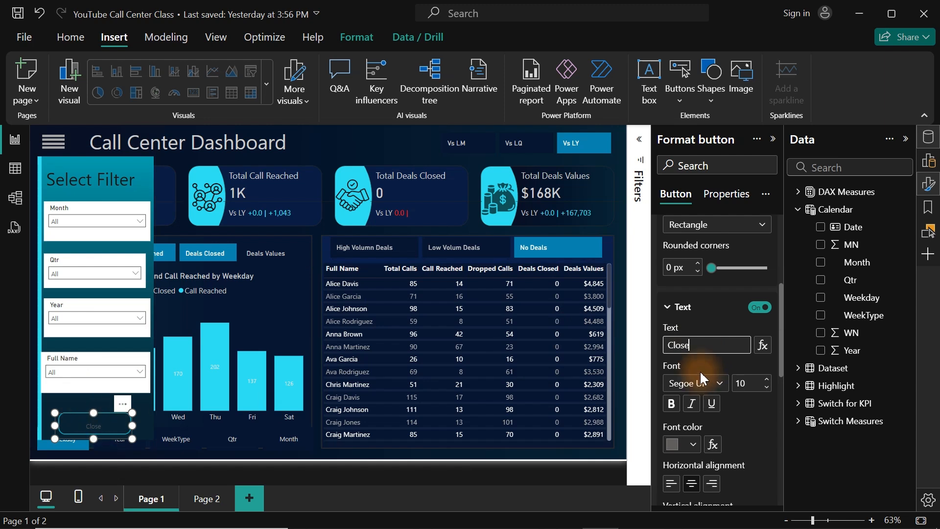
{"action": "left_click", "coordinate": [765, 380]}
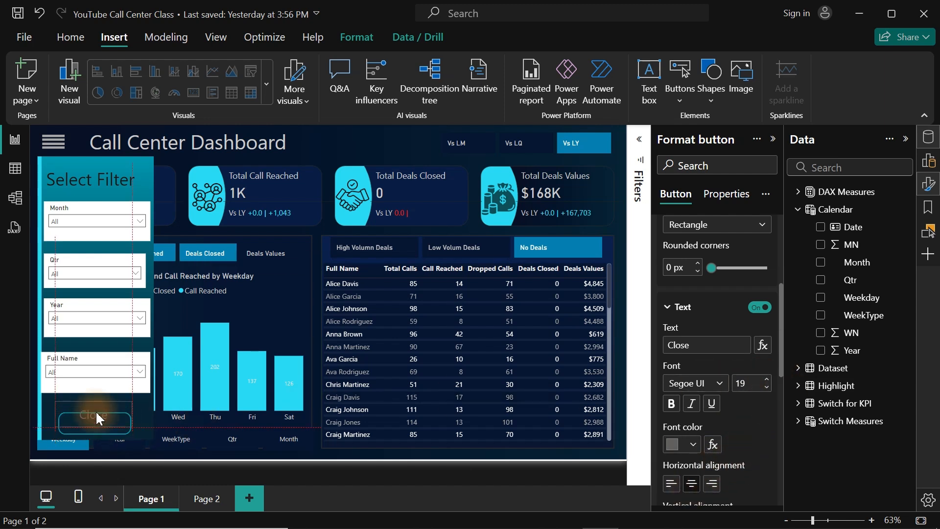
- Nudge the Close button up to center it on the rounded outline and reduce its font size to 18
{"action": "key", "text": "Up"}
{"action": "key", "text": "Up"}
{"action": "key", "text": "Up"}
{"action": "key", "text": "Up"}
{"action": "key", "text": "Up"}
{"action": "key", "text": "Up"}
{"action": "key", "text": "Up"}
{"action": "key", "text": "Up"}
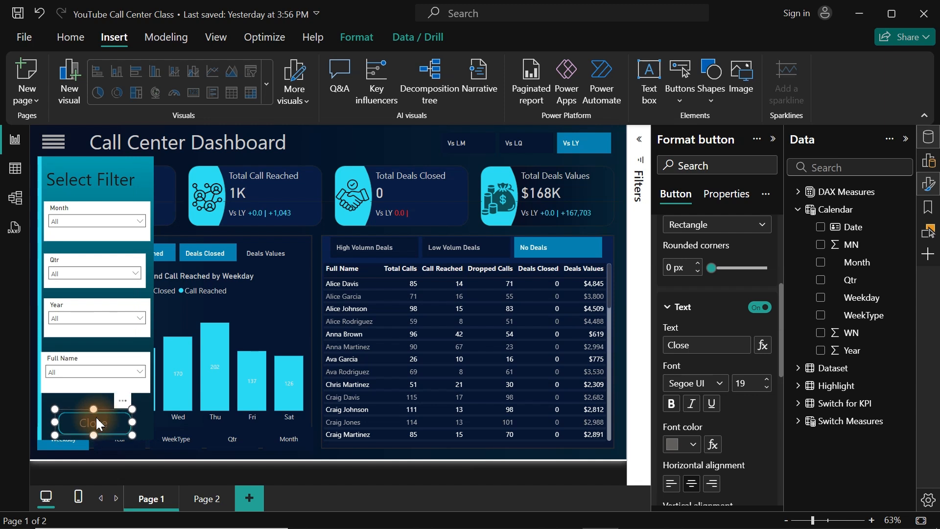
{"action": "left_click", "coordinate": [766, 388]}
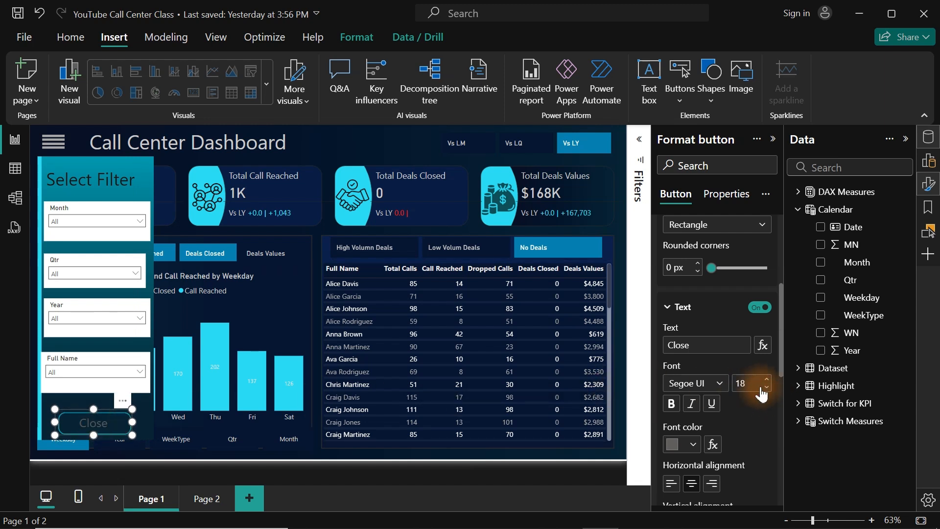
- Change the default font color of the Close button's text to light gray
{"action": "left_click_drag", "start_coordinate": [779, 324], "coordinate": [779, 284]}
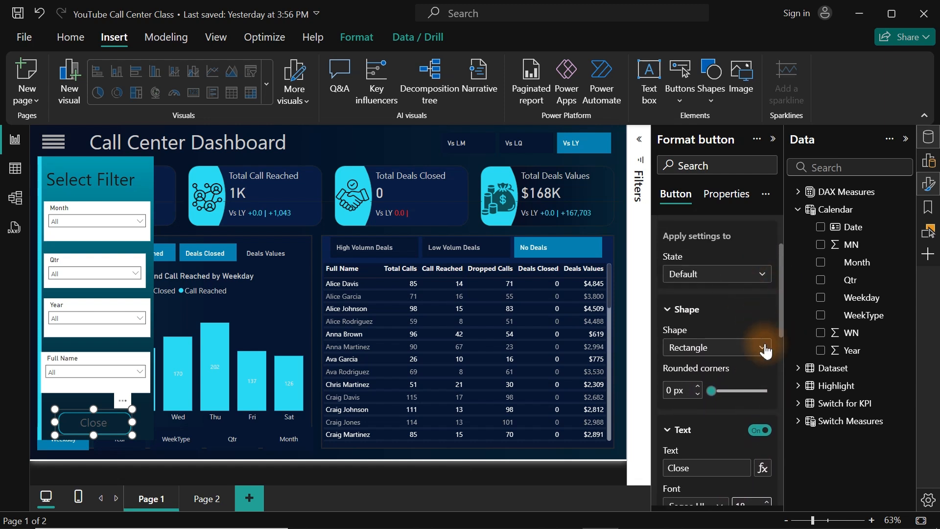
{"action": "left_click_drag", "start_coordinate": [781, 333], "coordinate": [772, 382]}
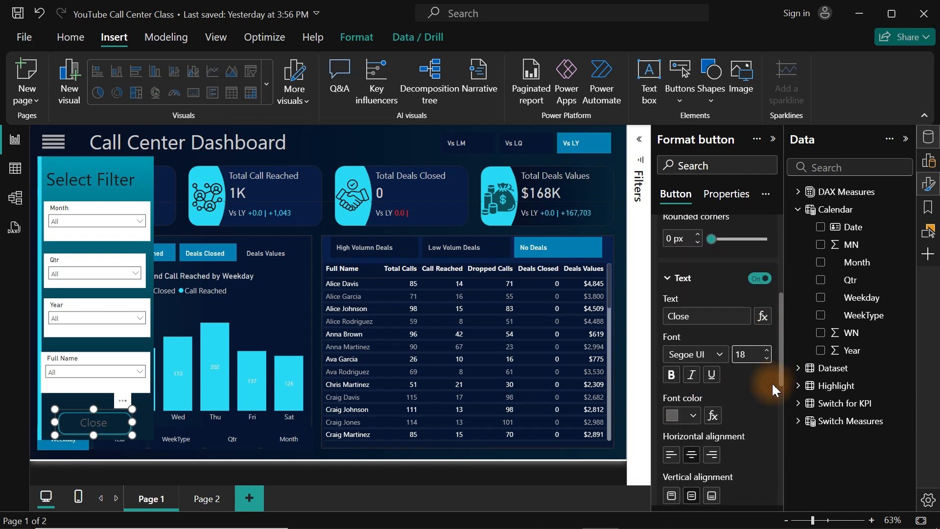
{"action": "left_click", "coordinate": [682, 415]}
{"action": "left_click", "coordinate": [682, 237]}
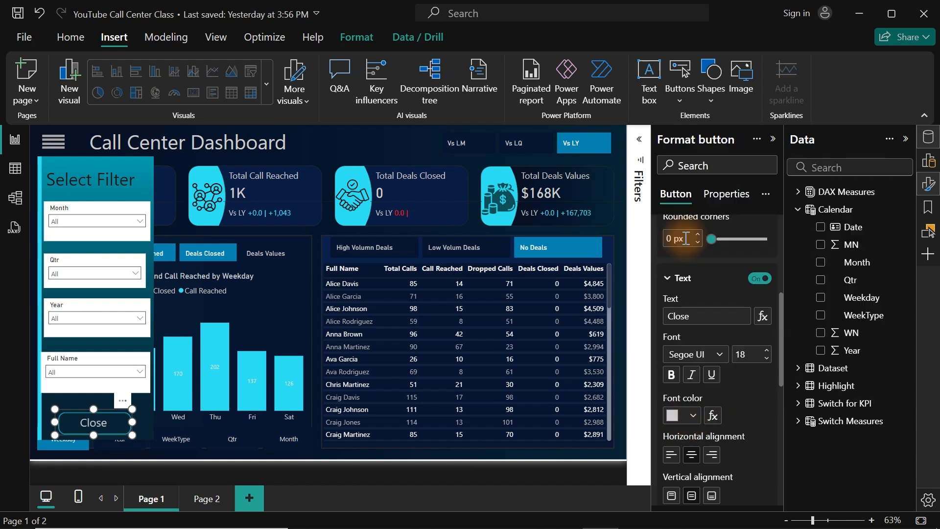
- Set the Close button's font color to red for the On hover state
{"action": "left_click_drag", "start_coordinate": [782, 331], "coordinate": [783, 300]}
{"action": "left_click", "coordinate": [709, 226]}
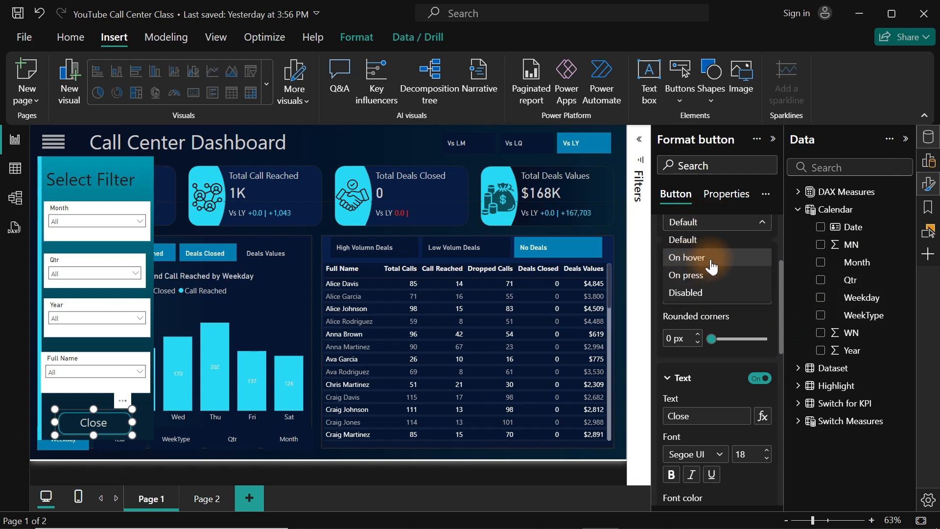
{"action": "left_click", "coordinate": [693, 258]}
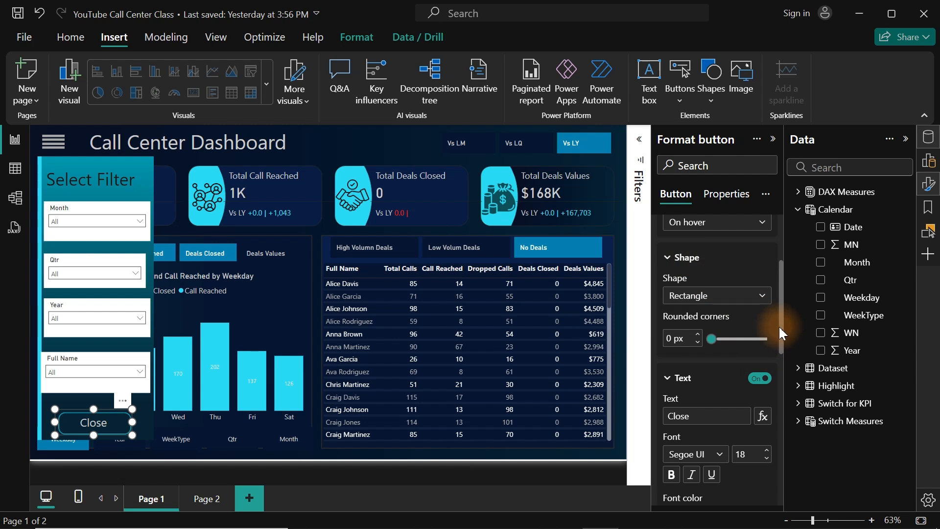
{"action": "left_click_drag", "start_coordinate": [778, 325], "coordinate": [778, 380]}
{"action": "left_click", "coordinate": [679, 346]}
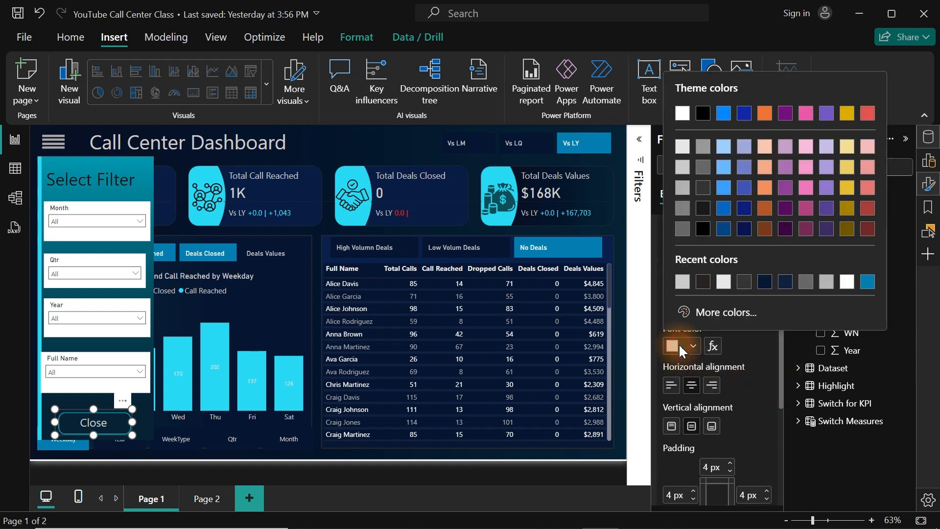
{"action": "left_click", "coordinate": [871, 113]}
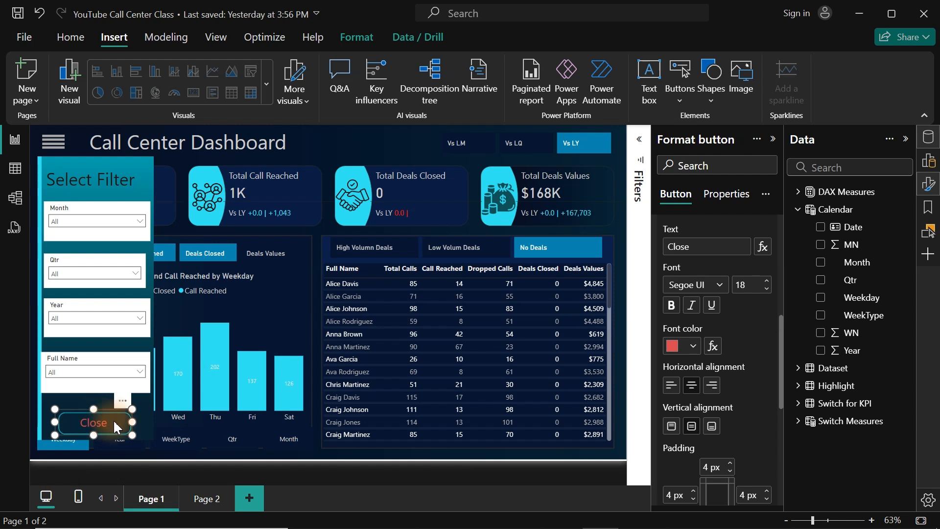
- Increase the Close button's On hover font size to 22 and deselect the button
{"action": "left_click", "coordinate": [766, 281]}
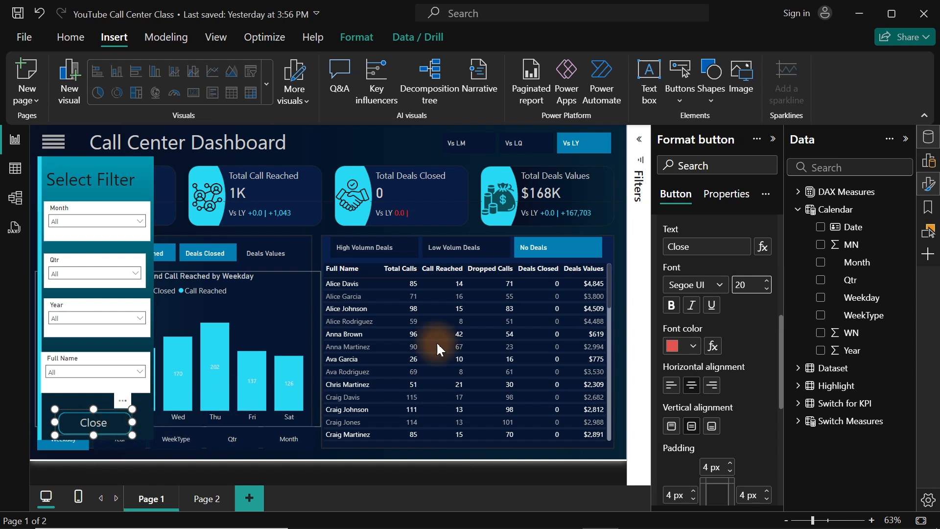
{"action": "left_click", "coordinate": [767, 279]}
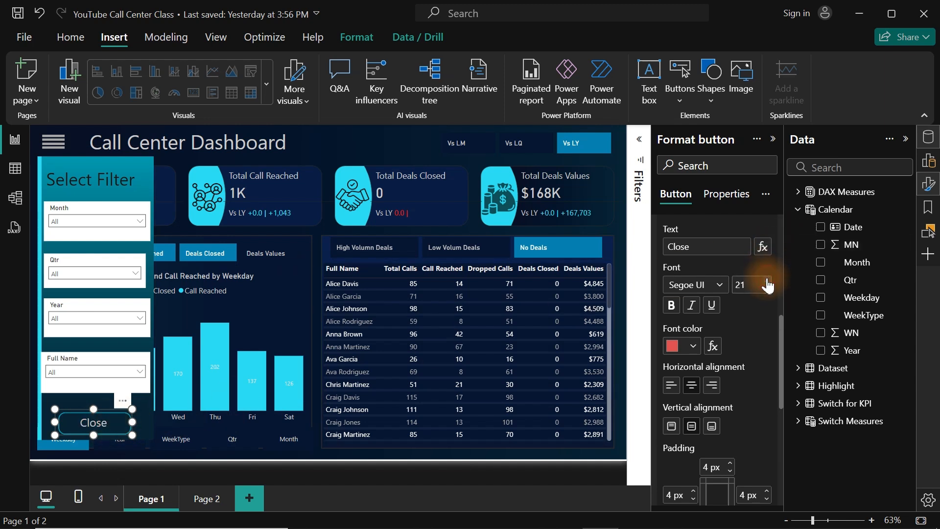
{"action": "left_click", "coordinate": [768, 281]}
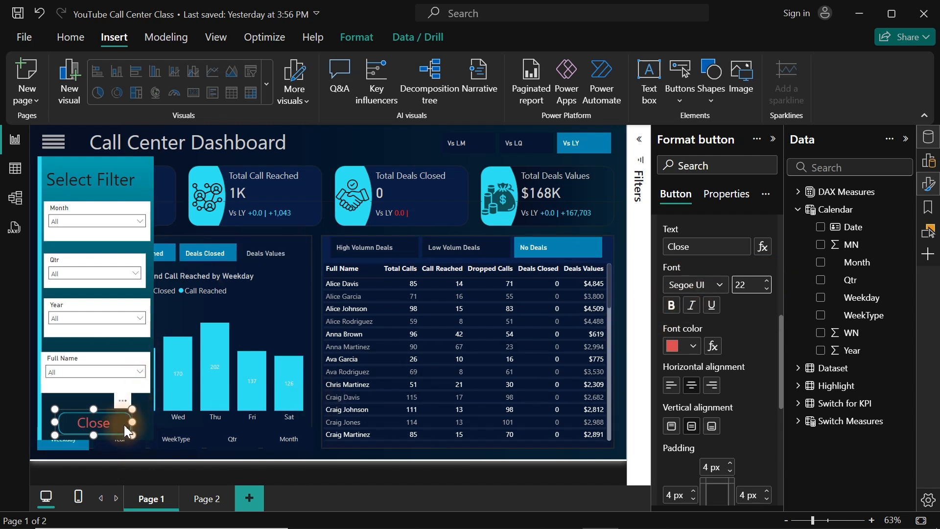
{"action": "left_click", "coordinate": [146, 415]}
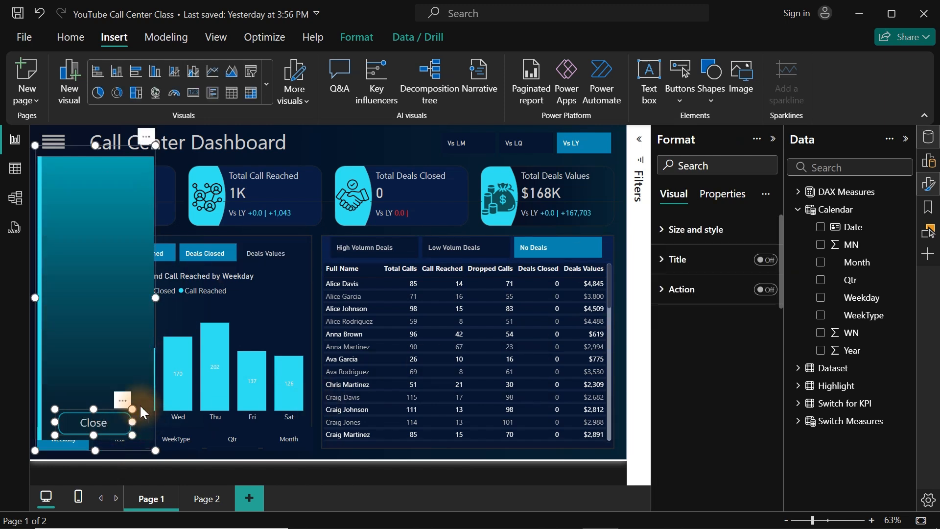
{"action": "left_click", "coordinate": [263, 465]}
- Group the Close button, the four slicers, the Select Filter heading and the filter panel's background image together
{"action": "left_click", "coordinate": [108, 421]}
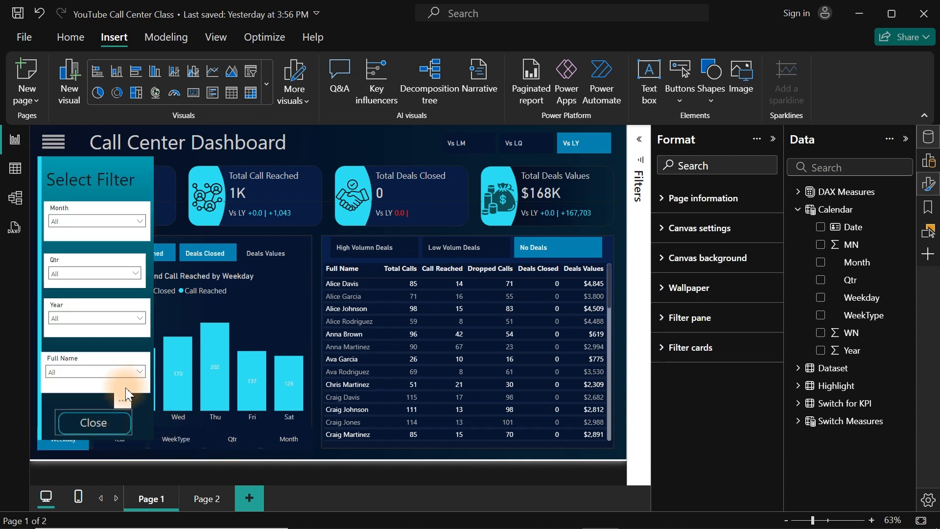
{"action": "left_click", "coordinate": [100, 359], "text": "ctrl"}
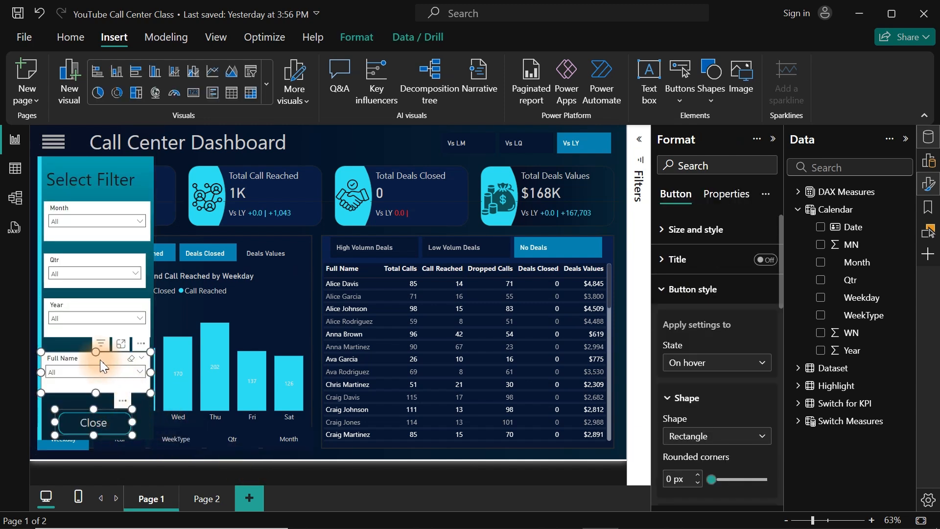
{"action": "left_click", "coordinate": [75, 301], "text": "ctrl"}
{"action": "left_click", "coordinate": [78, 272], "text": "ctrl"}
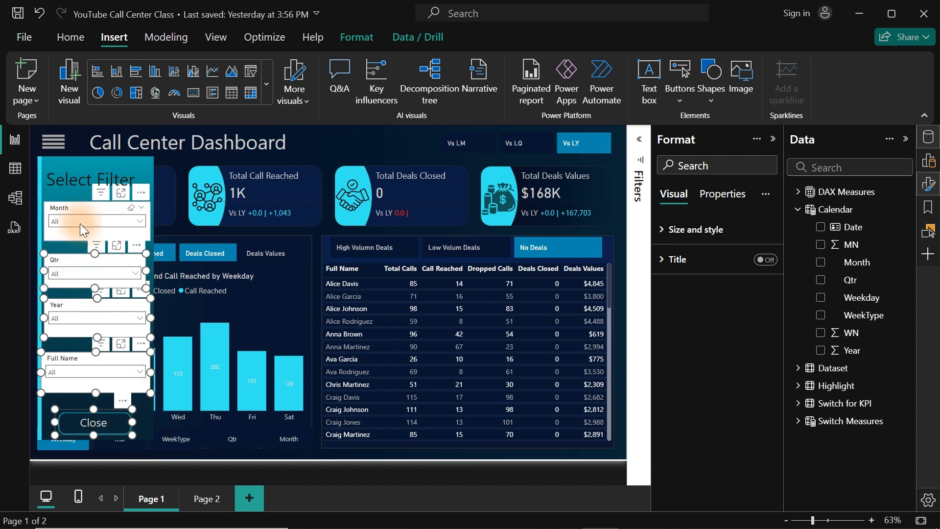
{"action": "left_click", "coordinate": [74, 211], "text": "ctrl"}
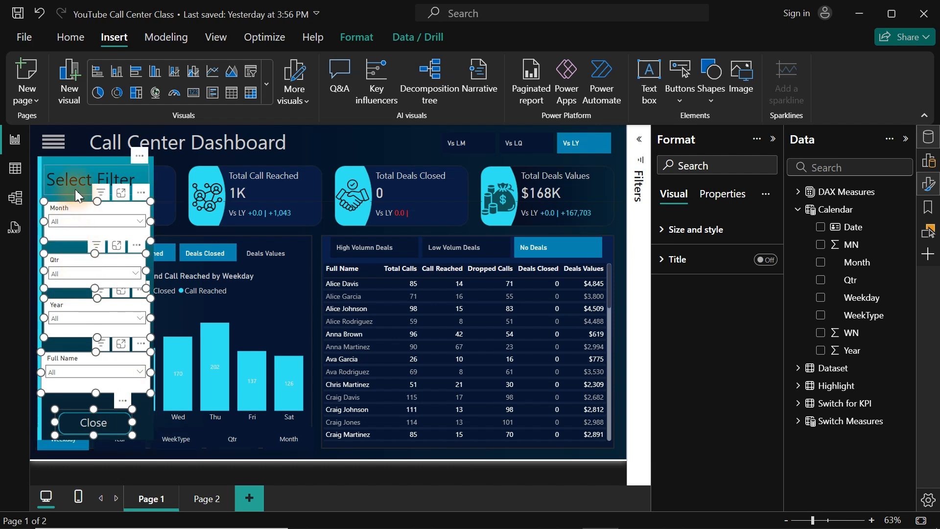
{"action": "left_click", "coordinate": [76, 187], "text": "ctrl"}
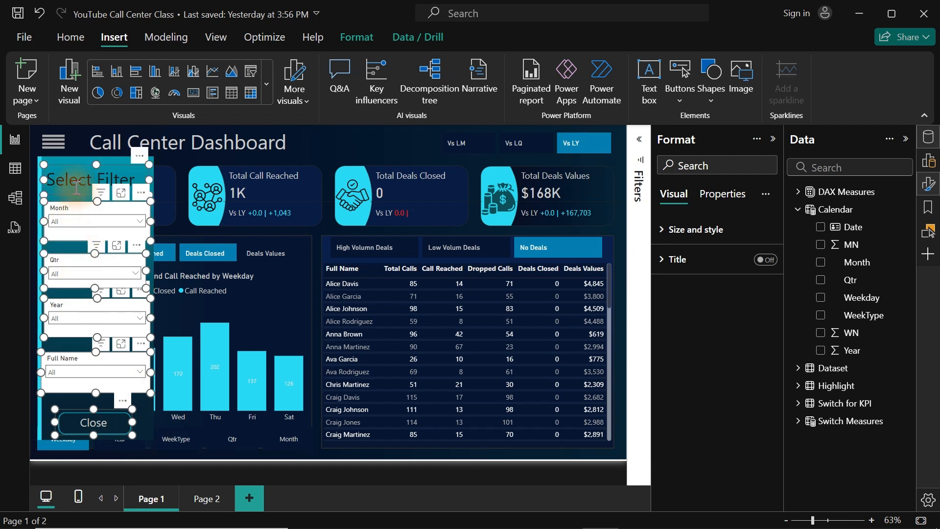
{"action": "left_click", "coordinate": [68, 158], "text": "ctrl"}
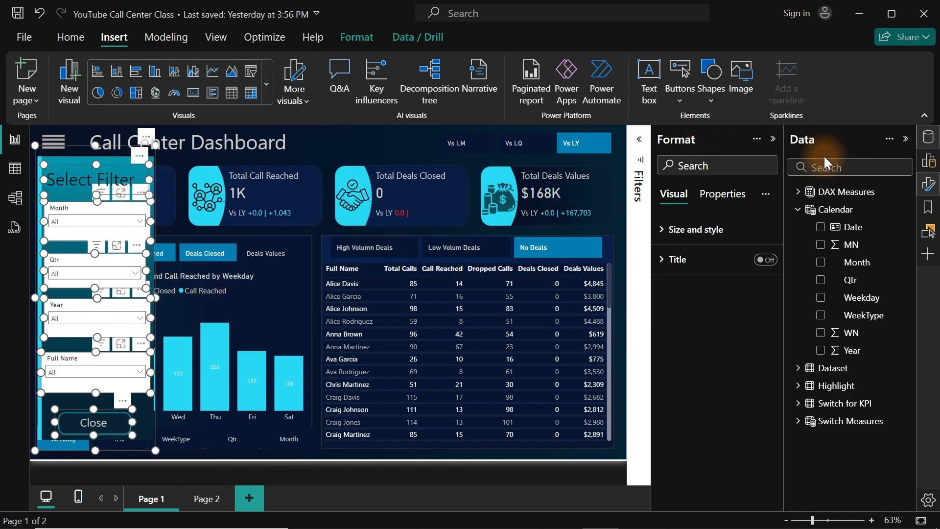
{"action": "left_click", "coordinate": [929, 185]}
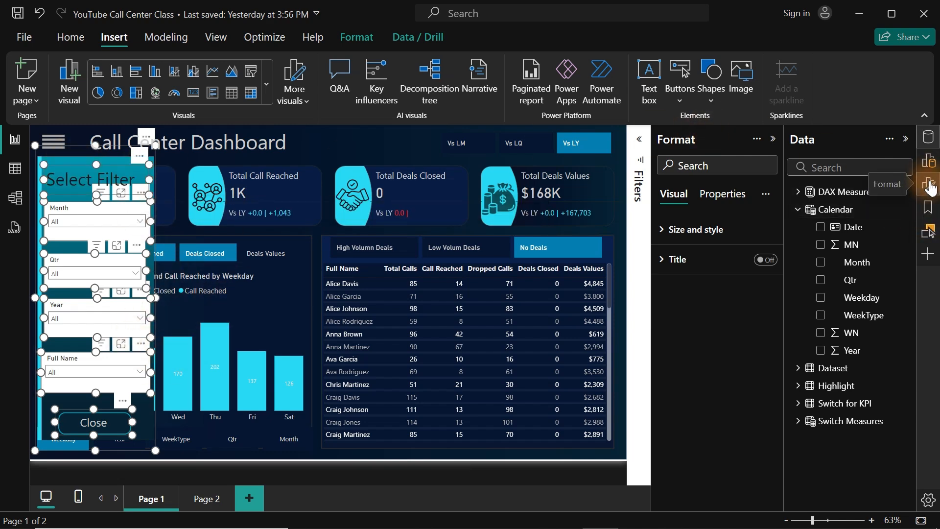
{"action": "left_click", "coordinate": [929, 184]}
{"action": "left_click", "coordinate": [928, 137]}
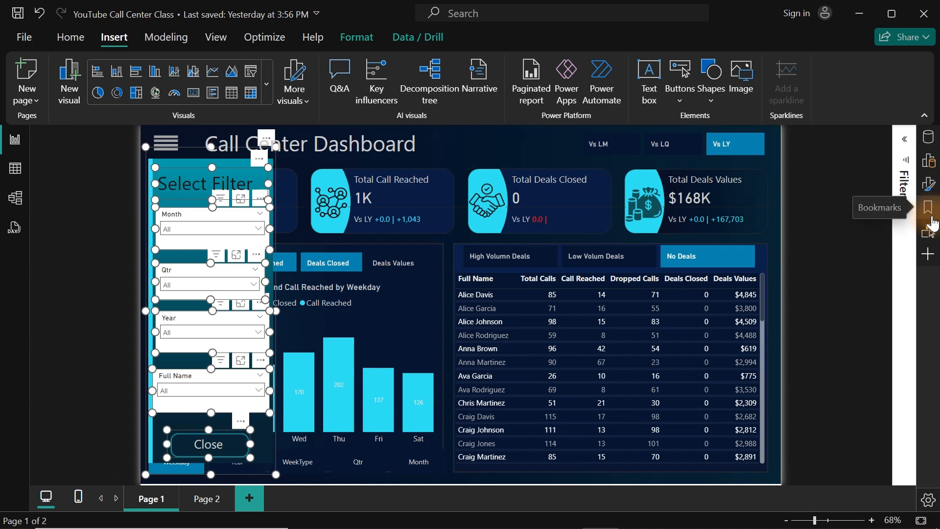
{"action": "left_click", "coordinate": [929, 231]}
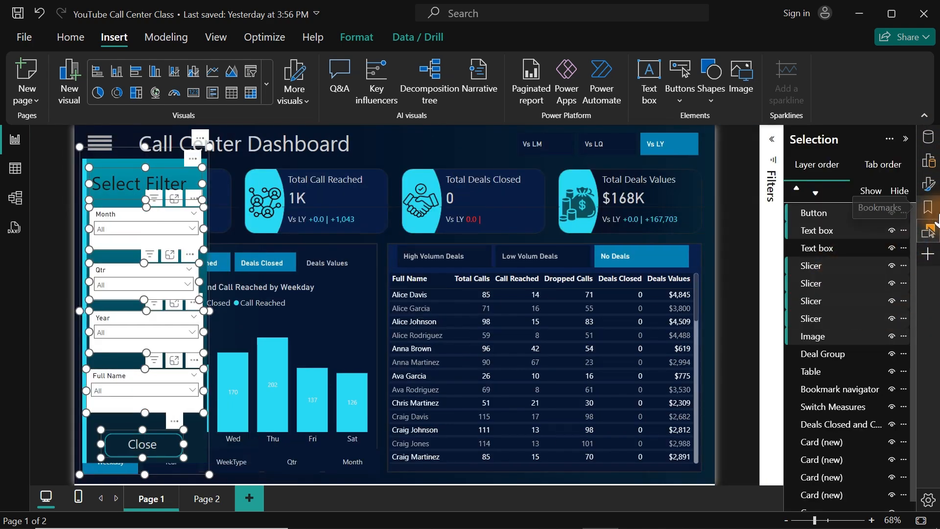
{"action": "left_click", "coordinate": [844, 248]}
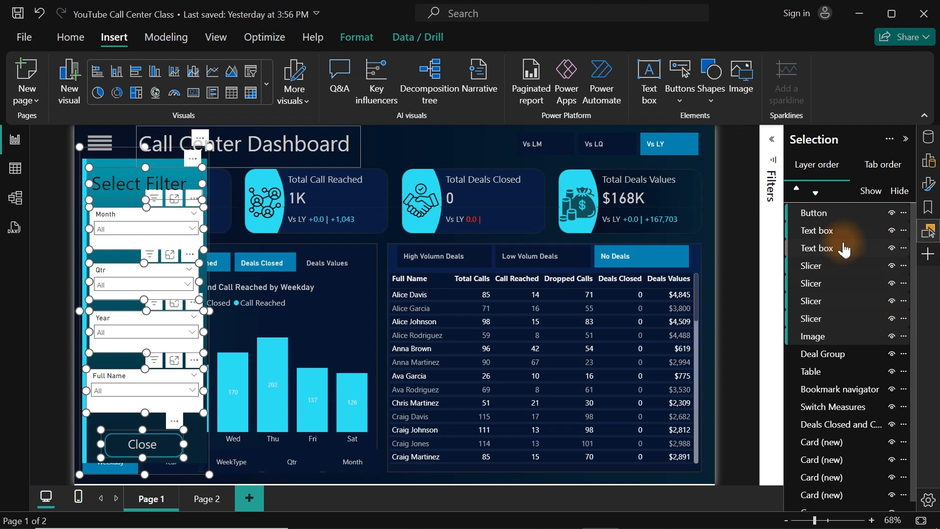
{"action": "right_click", "coordinate": [844, 249]}
{"action": "mouse_move", "coordinate": [803, 251]}
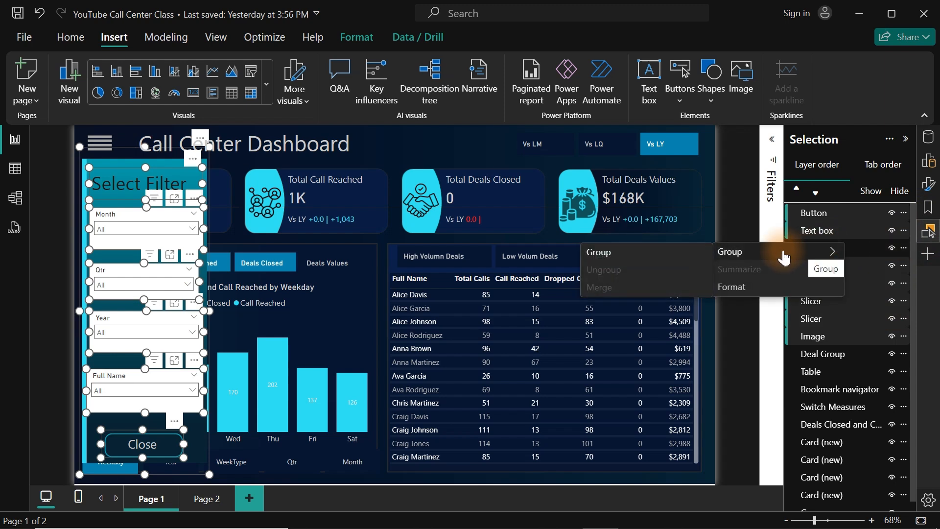
{"action": "left_click", "coordinate": [640, 255]}
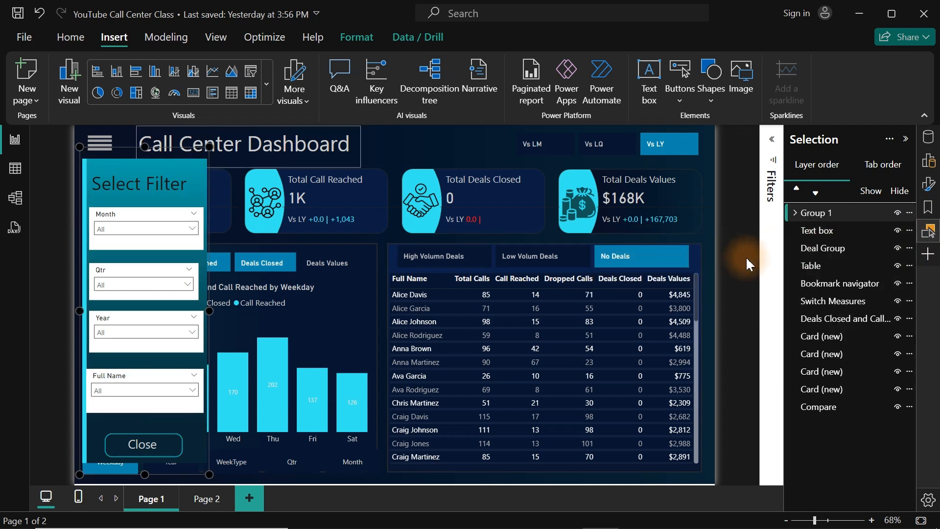
- Rename the new group as Filter and test it by hiding it and showing it again
{"action": "double_click", "coordinate": [826, 213]}
{"action": "type", "text": "Filter"}
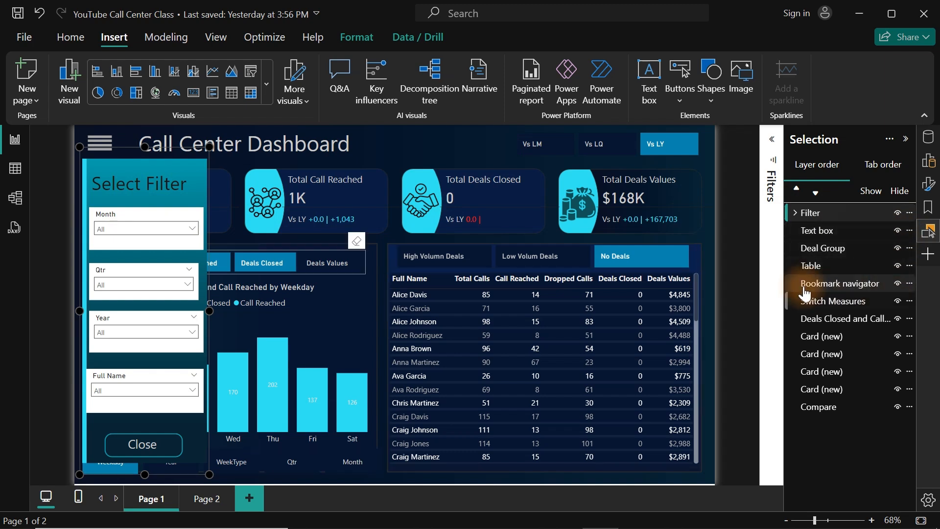
{"action": "left_click", "coordinate": [897, 213]}
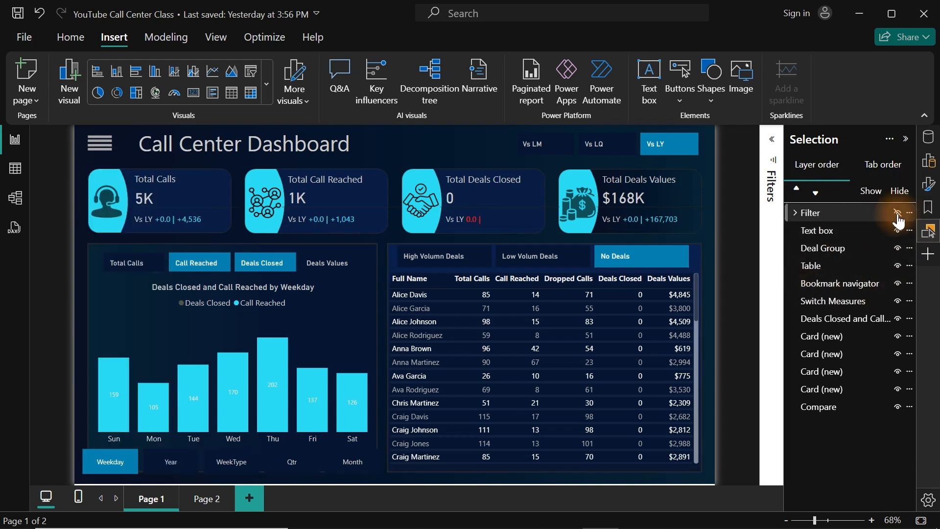
{"action": "left_click", "coordinate": [898, 213]}
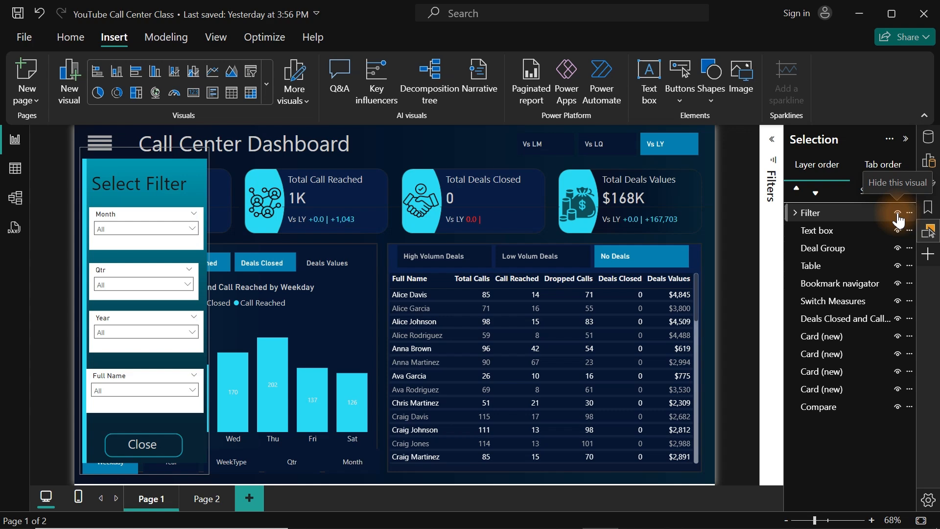
- With the Filter group visible and selected, add a bookmark named Open
{"action": "left_click", "coordinate": [930, 210]}
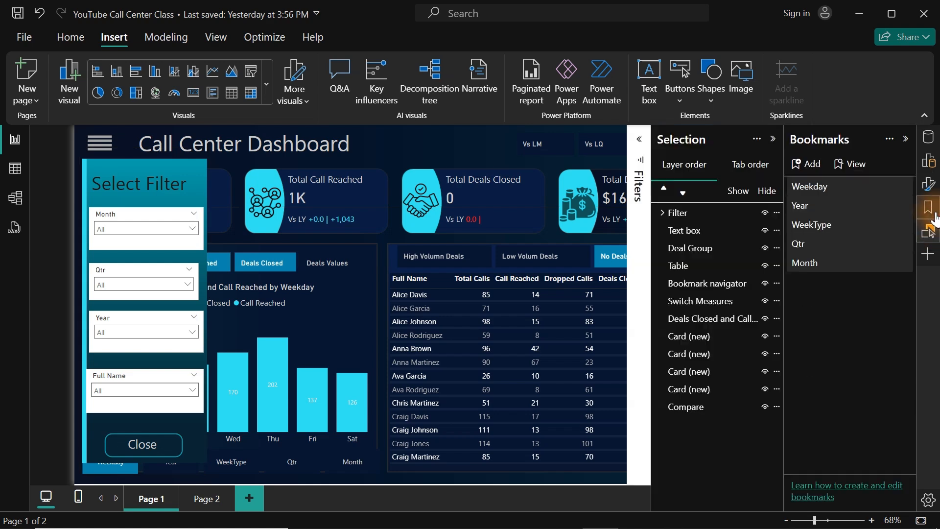
{"action": "left_click", "coordinate": [743, 285]}
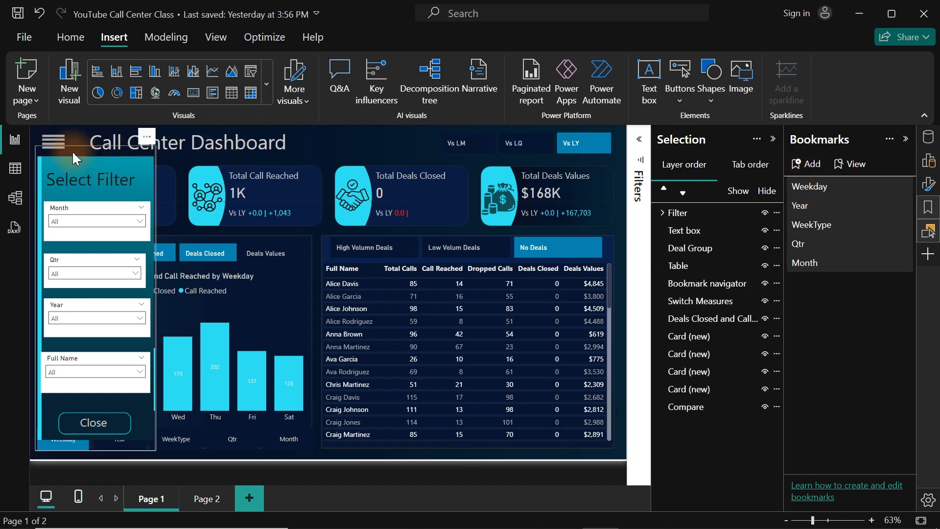
{"action": "left_click", "coordinate": [72, 203]}
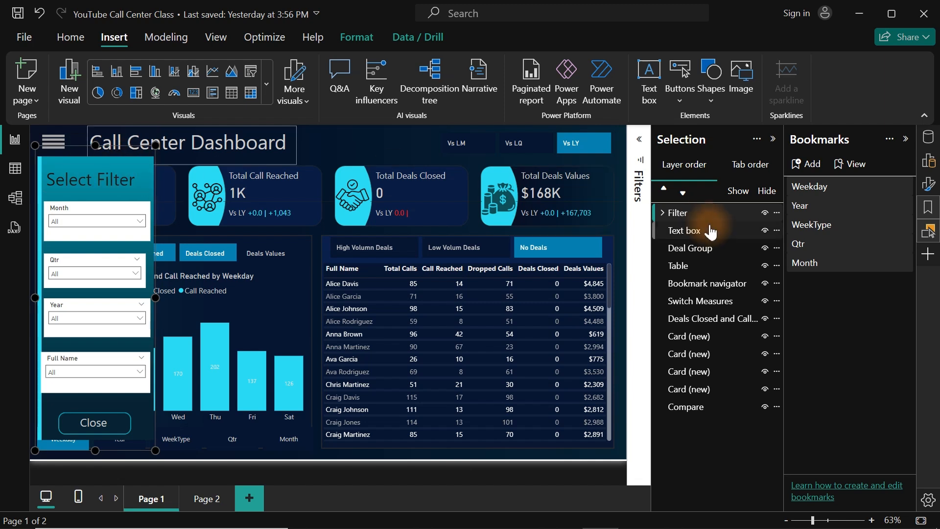
{"action": "left_click", "coordinate": [817, 169]}
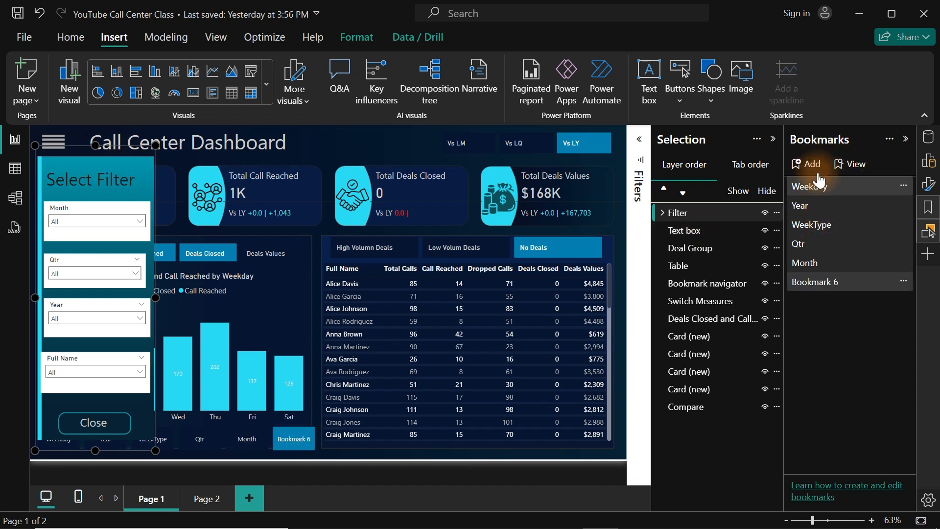
{"action": "double_click", "coordinate": [826, 282]}
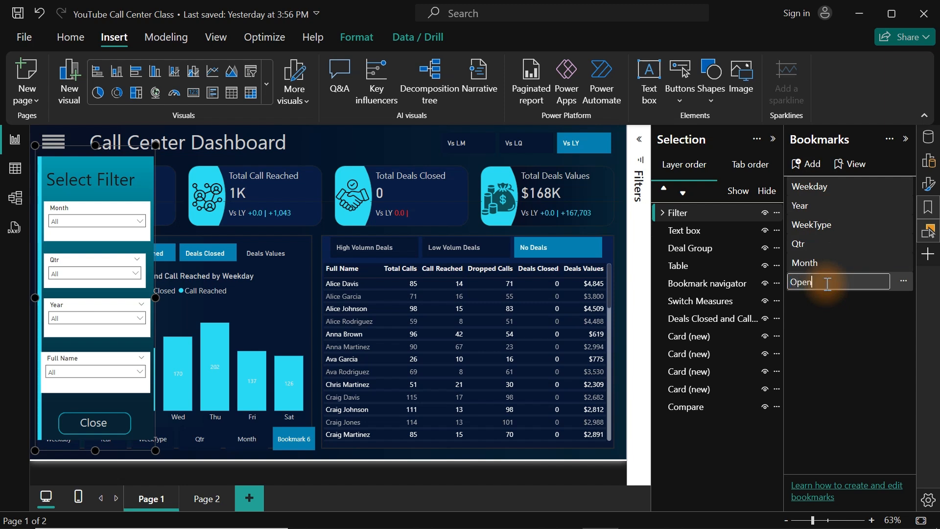
{"action": "type", "text": "Open"}
{"action": "key", "text": "Return"}
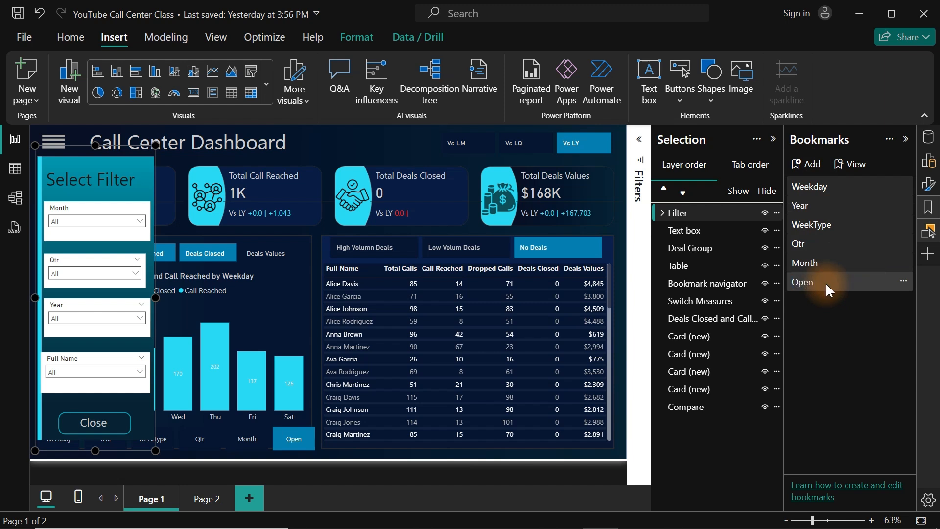
- Turn off Data and Current page for the Open bookmark, limit it to Selected visuals and update it
{"action": "left_click", "coordinate": [903, 282]}
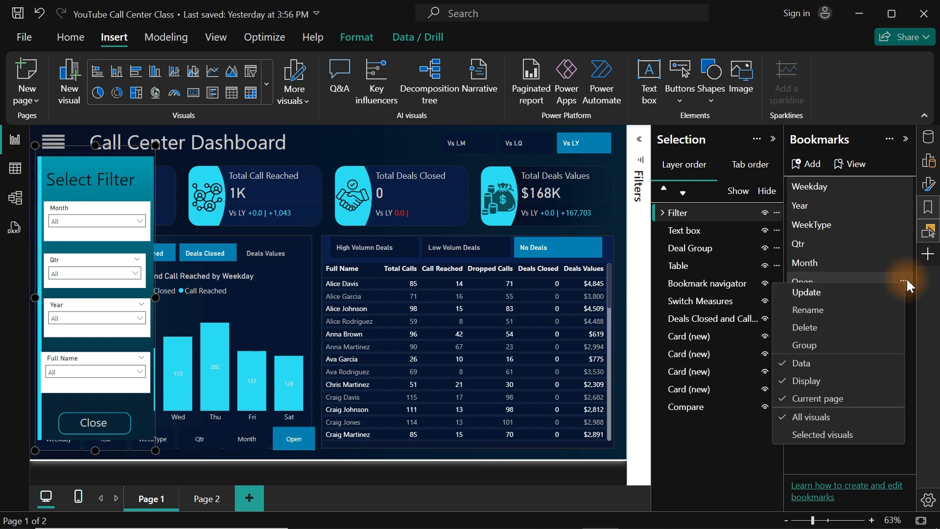
{"action": "left_click", "coordinate": [817, 366]}
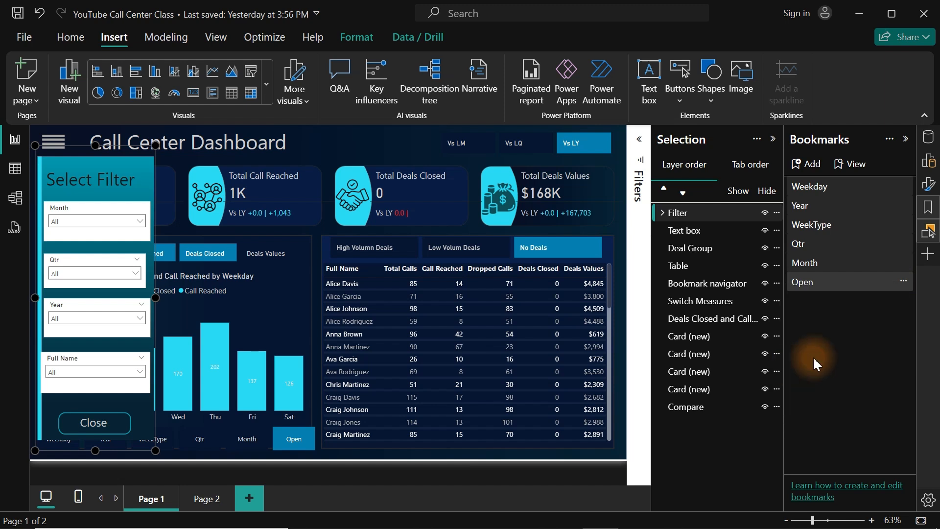
{"action": "left_click", "coordinate": [904, 283]}
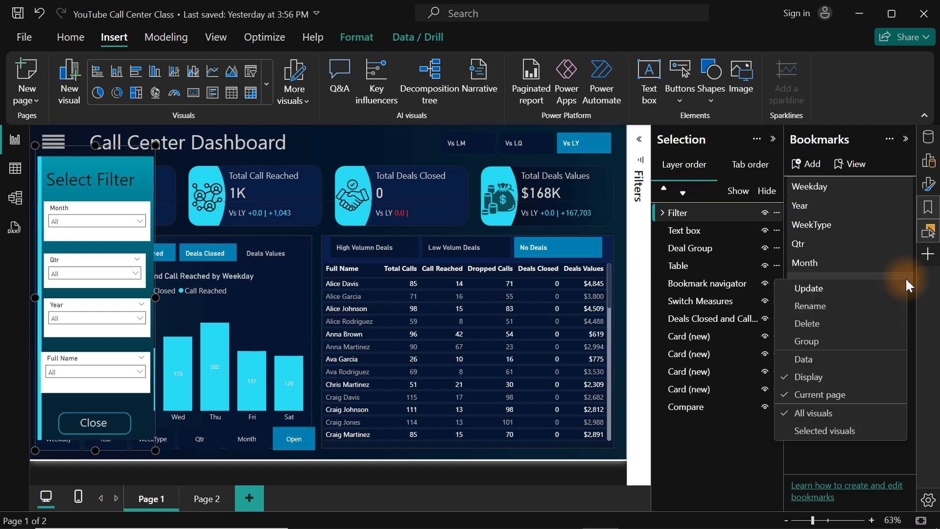
{"action": "left_click", "coordinate": [806, 395]}
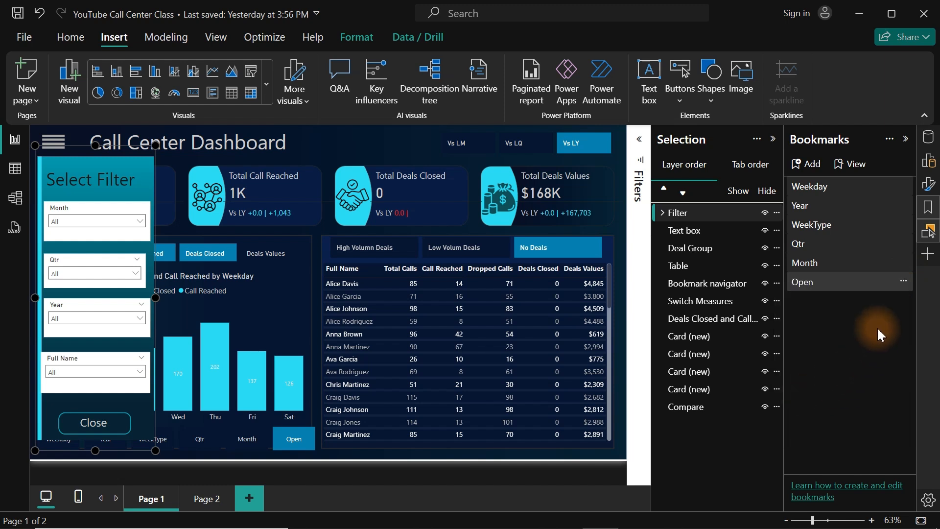
{"action": "left_click", "coordinate": [901, 282]}
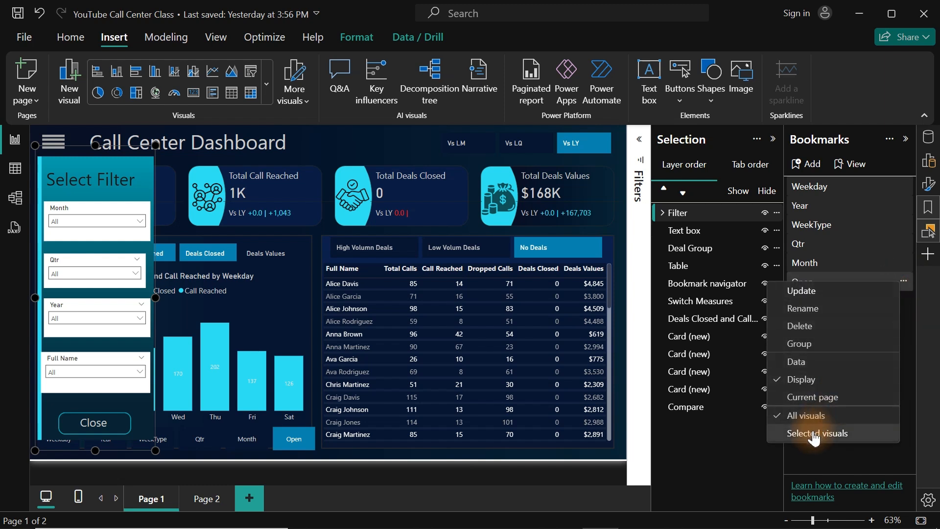
{"action": "left_click", "coordinate": [813, 434]}
{"action": "left_click", "coordinate": [903, 281]}
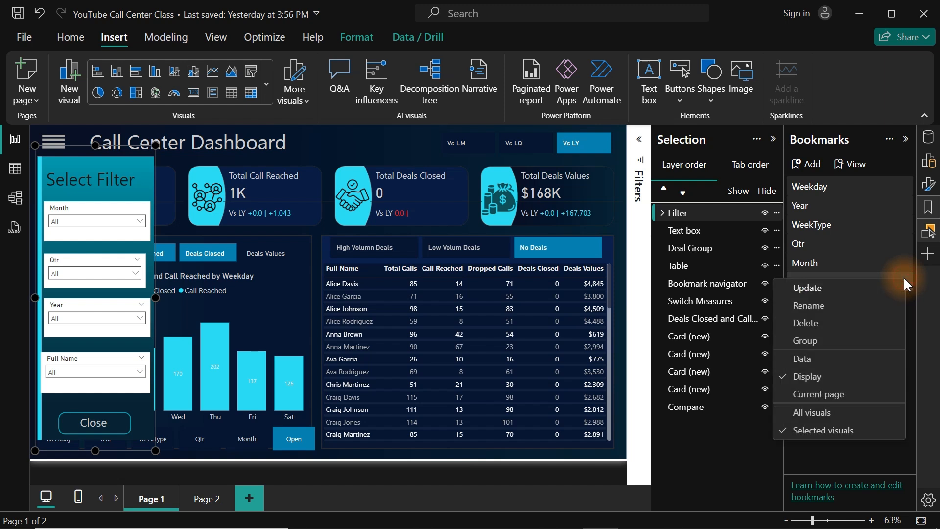
{"action": "left_click", "coordinate": [819, 289]}
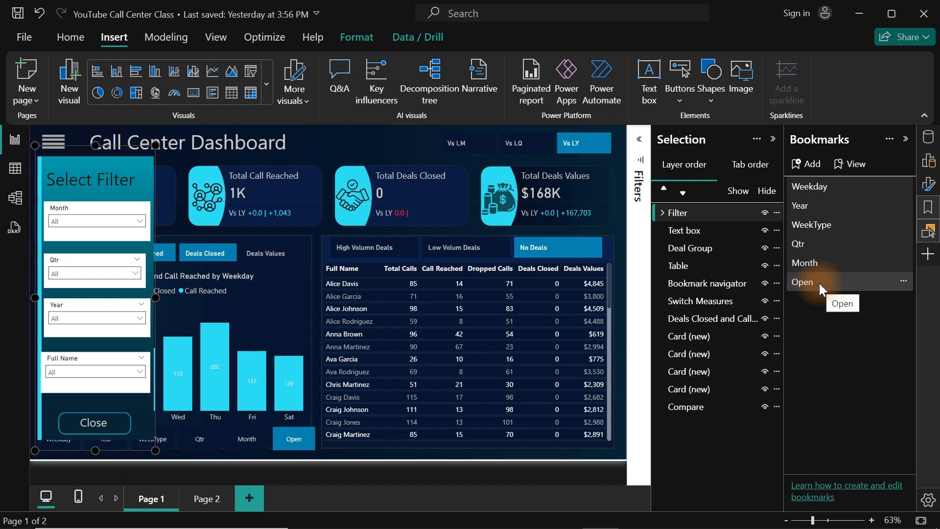
- Hide the Filter group and, with it still selected, add a bookmark named Close
{"action": "left_click", "coordinate": [764, 213]}
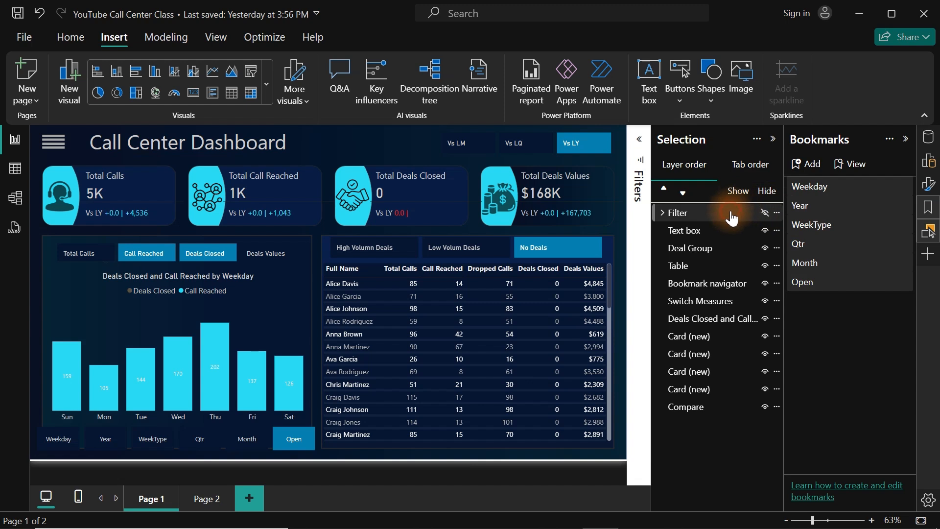
{"action": "left_click", "coordinate": [697, 215]}
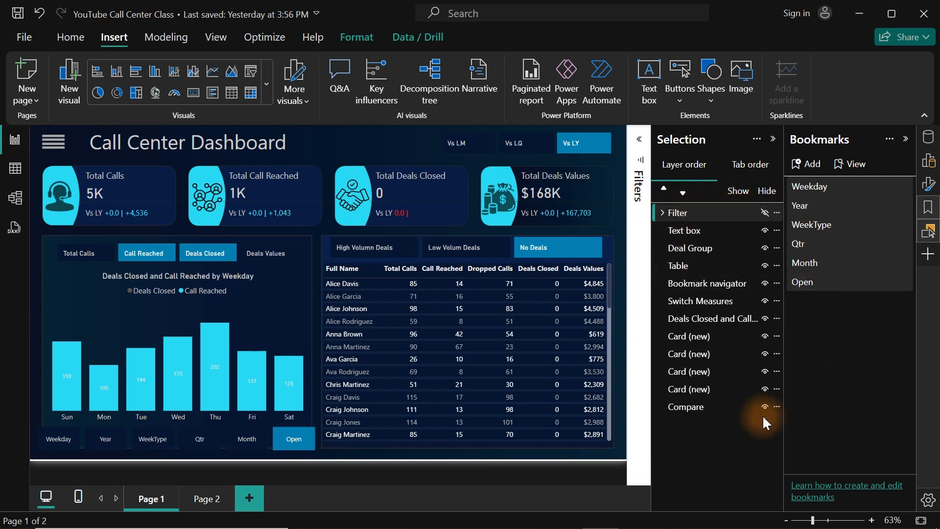
{"action": "left_click", "coordinate": [806, 167]}
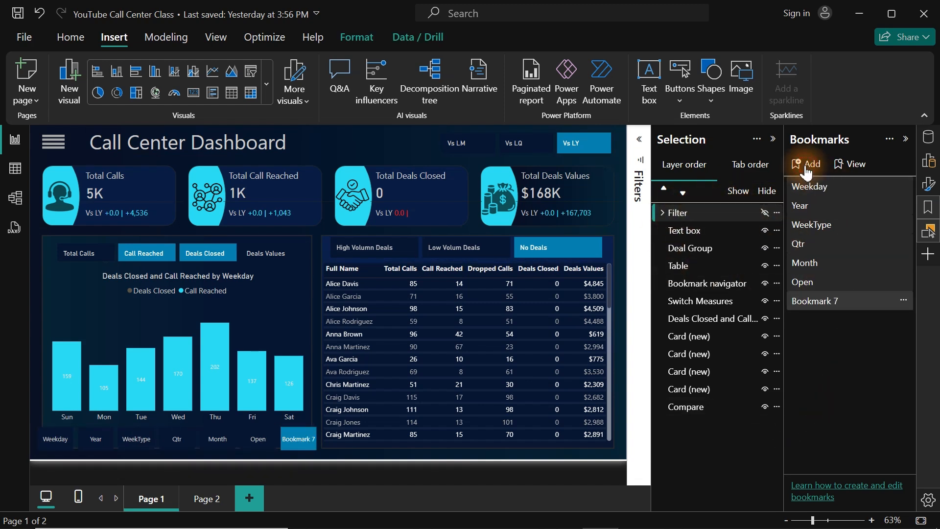
{"action": "double_click", "coordinate": [820, 302]}
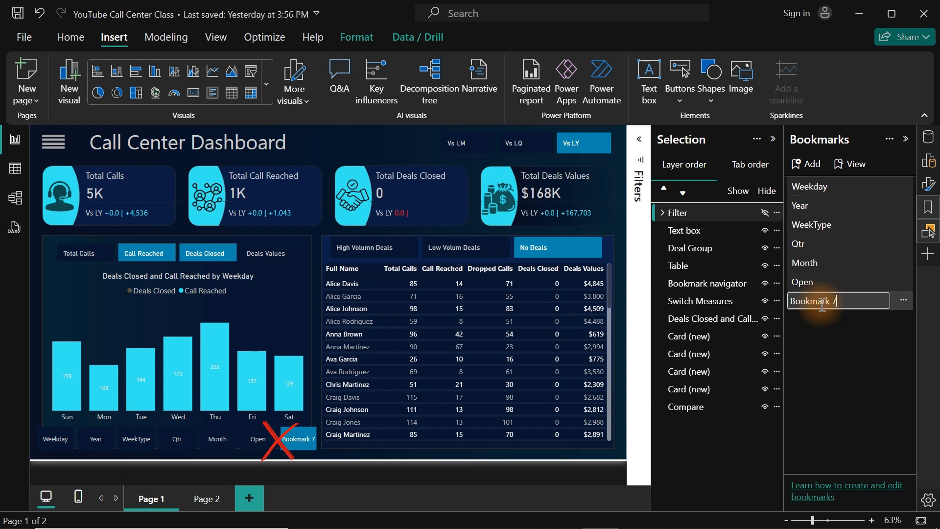
{"action": "type", "text": "Close"}
{"action": "key", "text": "Return"}
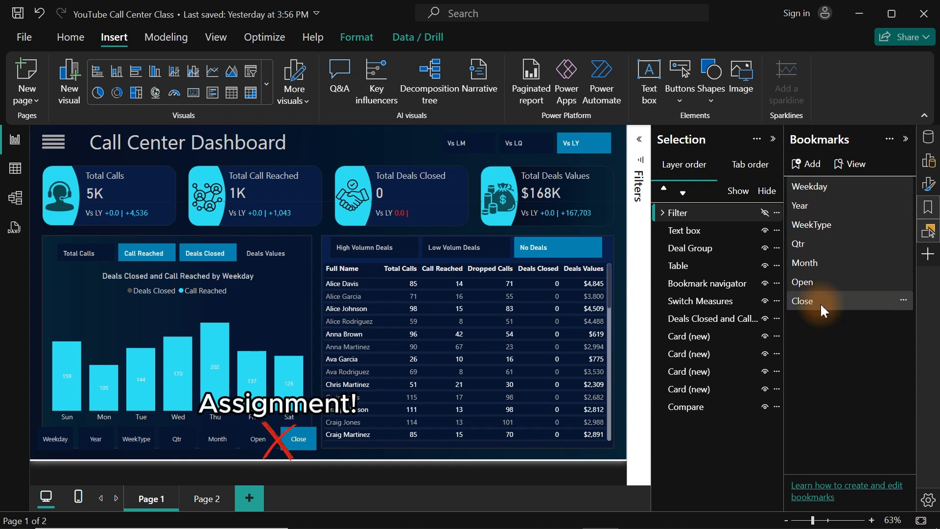
- Turn off Data and Current page for the Close bookmark, limit it to Selected visuals and update it
{"action": "left_click", "coordinate": [902, 301]}
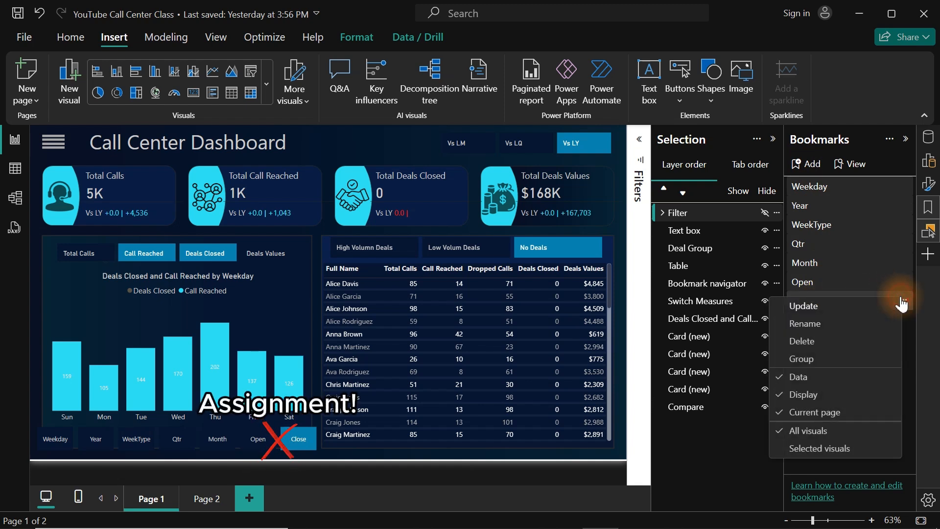
{"action": "left_click", "coordinate": [807, 377]}
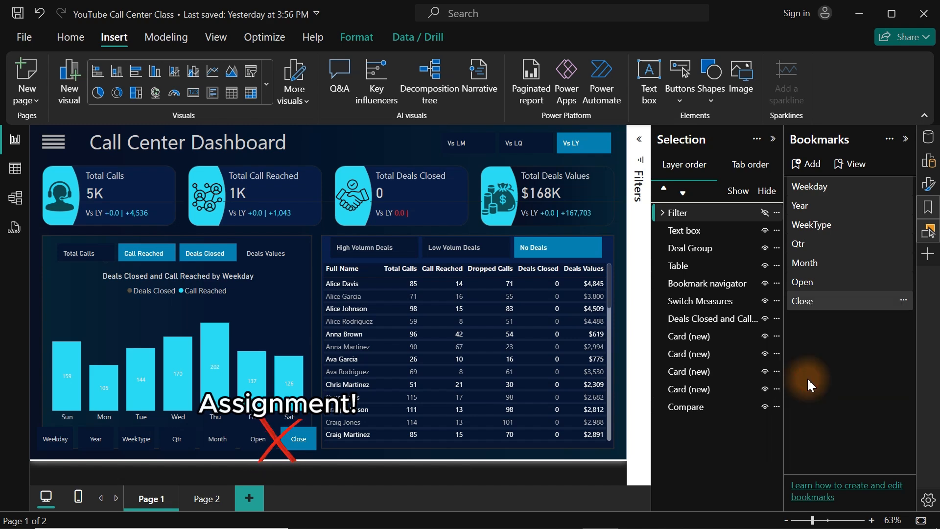
{"action": "left_click", "coordinate": [903, 300]}
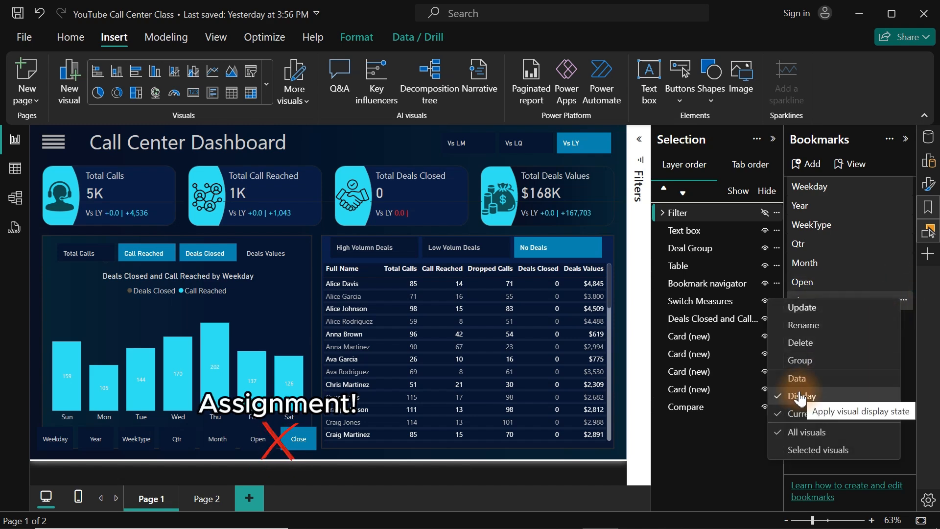
{"action": "left_click", "coordinate": [800, 415]}
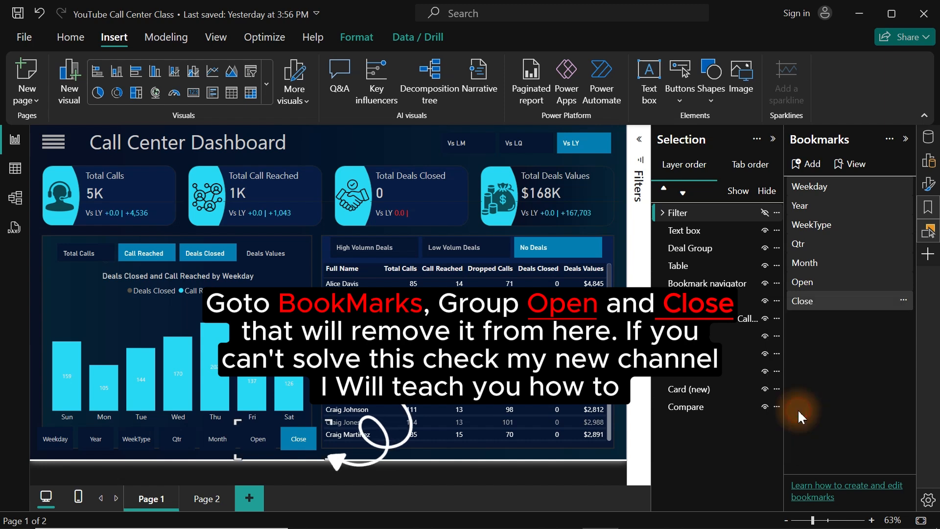
{"action": "left_click", "coordinate": [903, 300]}
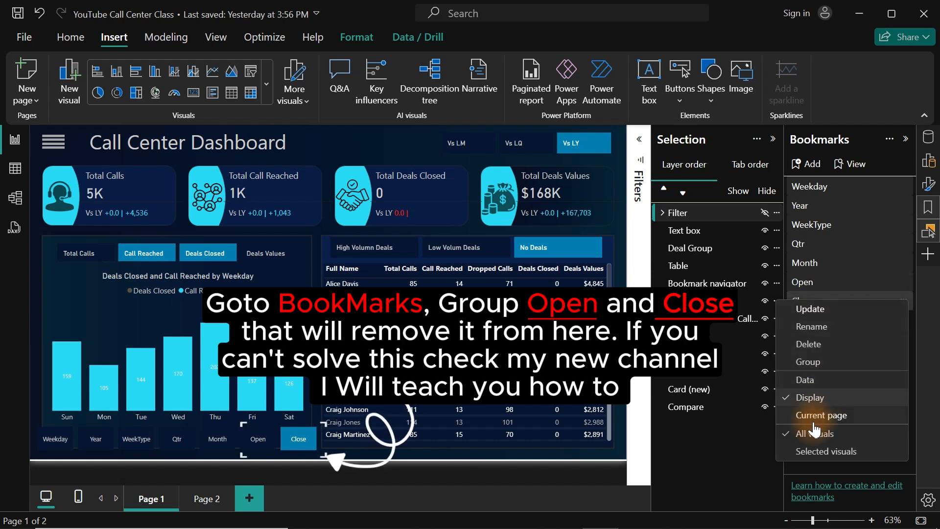
{"action": "left_click", "coordinate": [808, 453]}
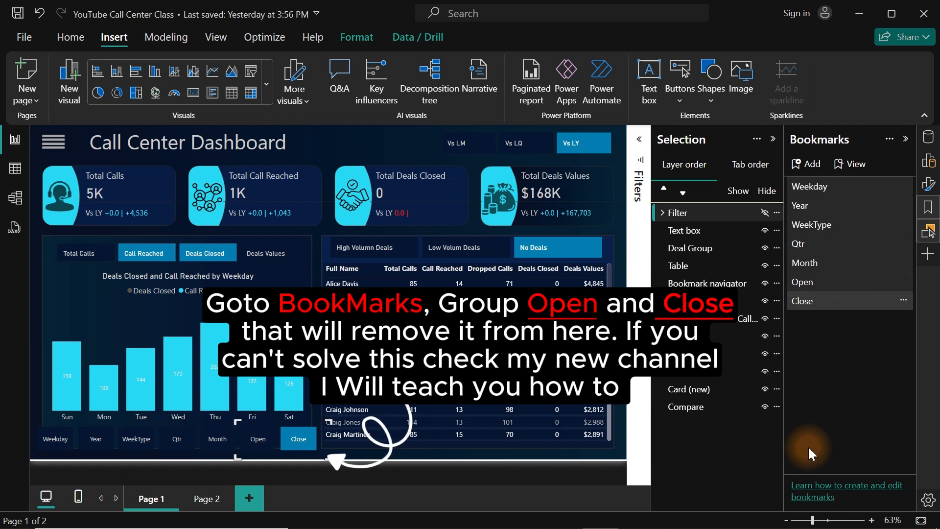
{"action": "left_click", "coordinate": [903, 300]}
{"action": "left_click", "coordinate": [850, 311]}
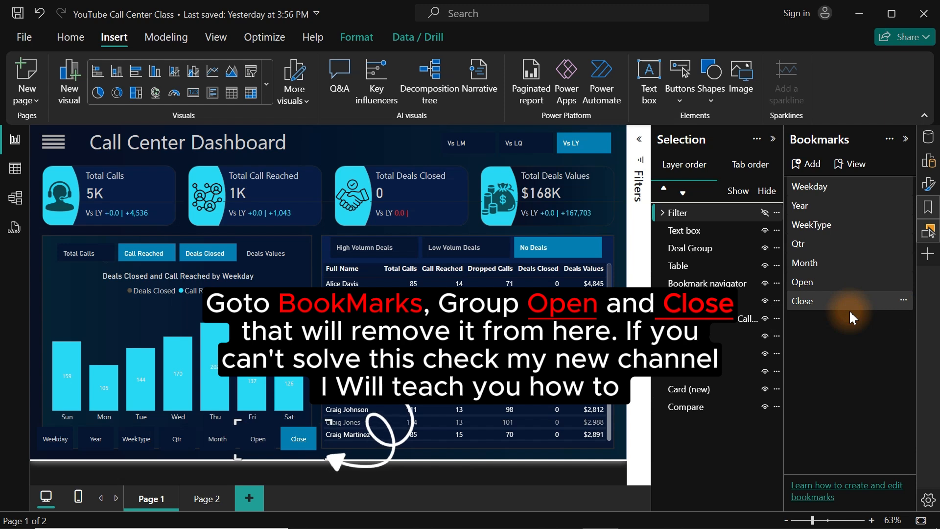
- Test the Open and Close bookmarks by switching between them twice
{"action": "left_click", "coordinate": [818, 280]}
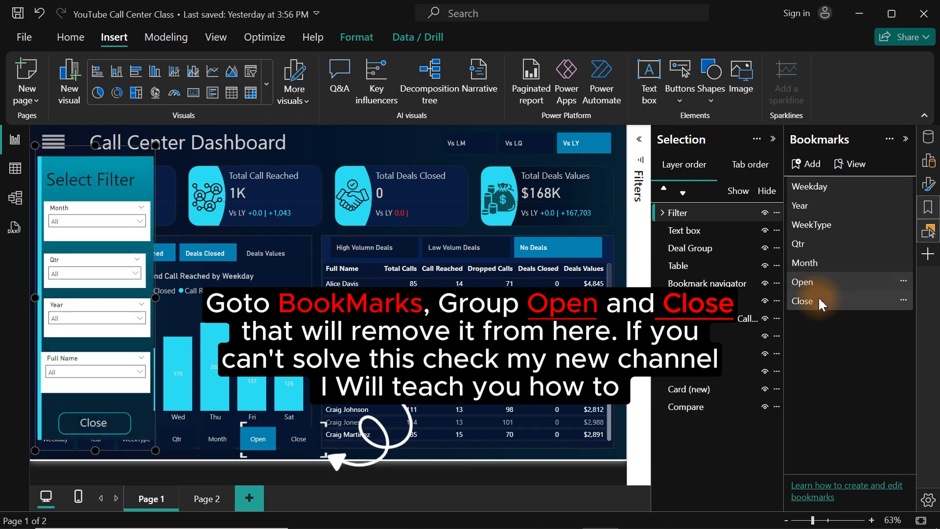
{"action": "left_click", "coordinate": [819, 298]}
{"action": "left_click", "coordinate": [822, 283]}
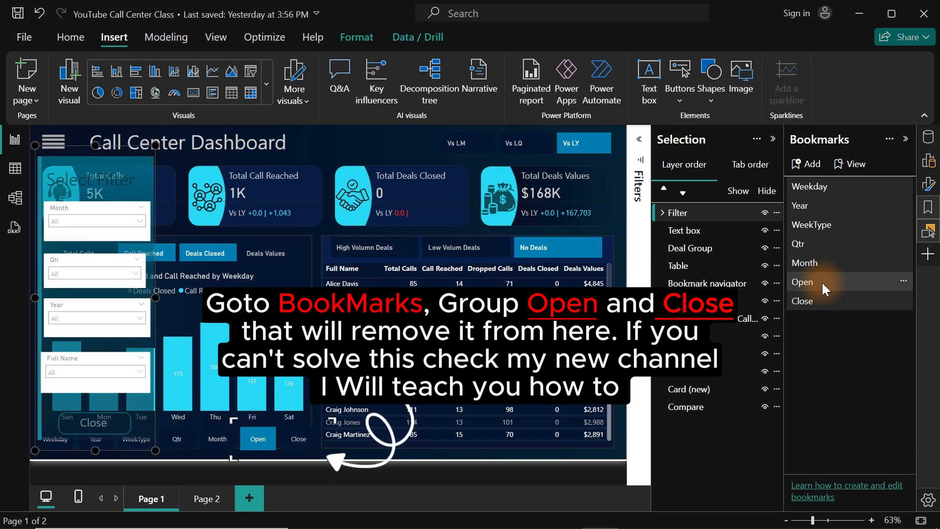
{"action": "left_click", "coordinate": [824, 304]}
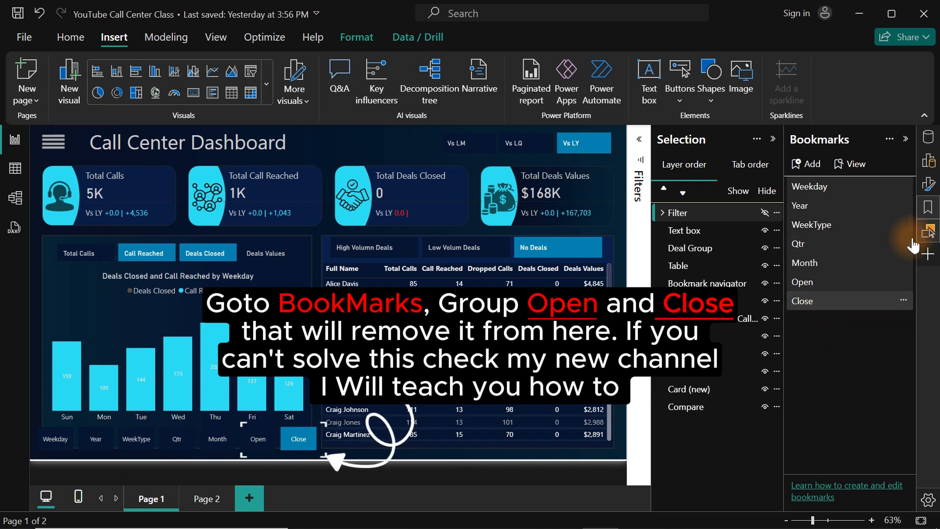
- Insert a blank button and place it over the menu icon beside the Call Center Dashboard title
{"action": "left_click", "coordinate": [927, 230]}
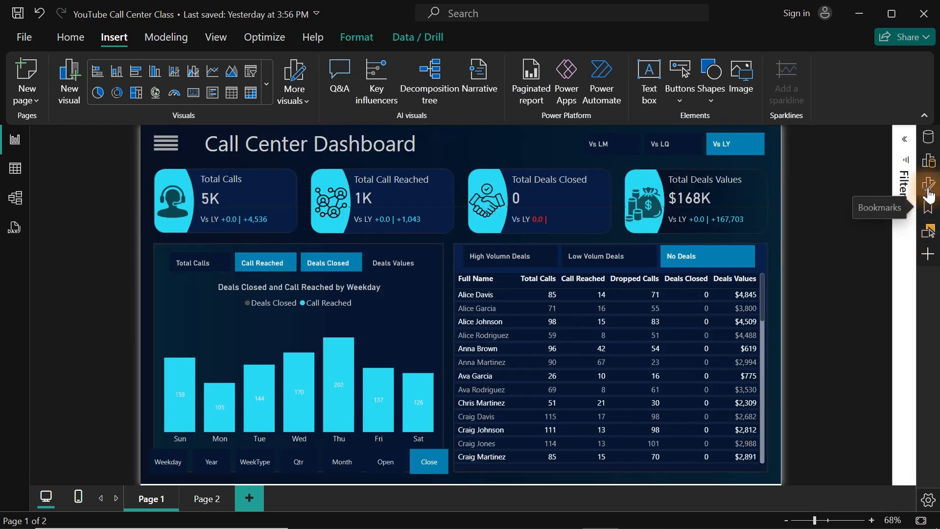
{"action": "left_click", "coordinate": [927, 186]}
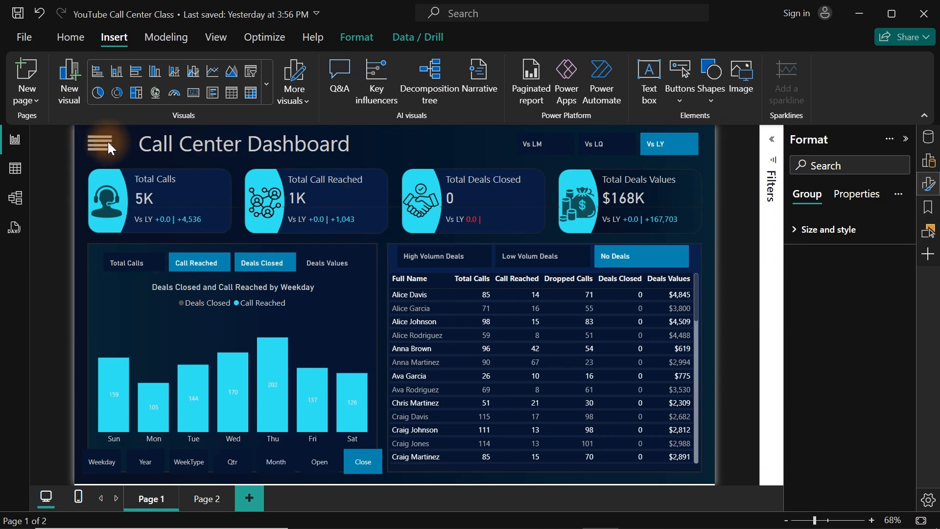
{"action": "left_click", "coordinate": [710, 100]}
{"action": "left_click", "coordinate": [681, 101]}
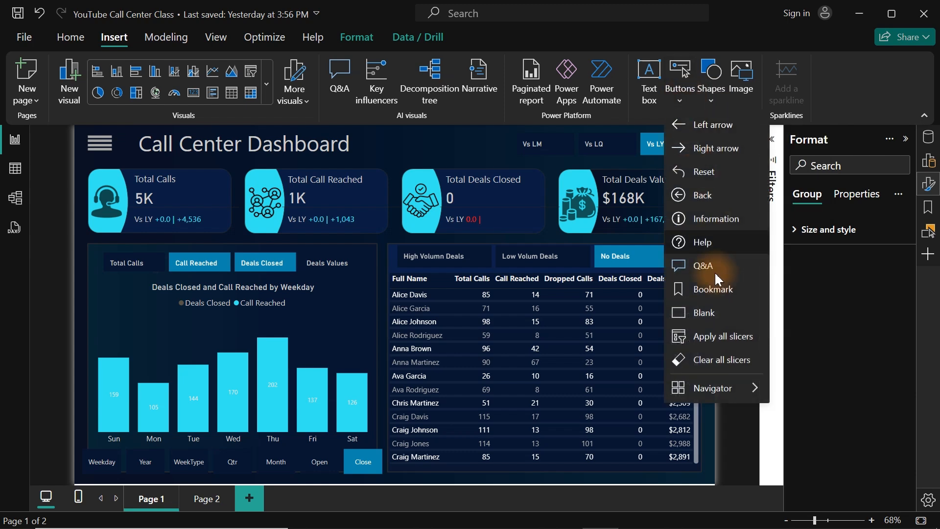
{"action": "left_click", "coordinate": [705, 313]}
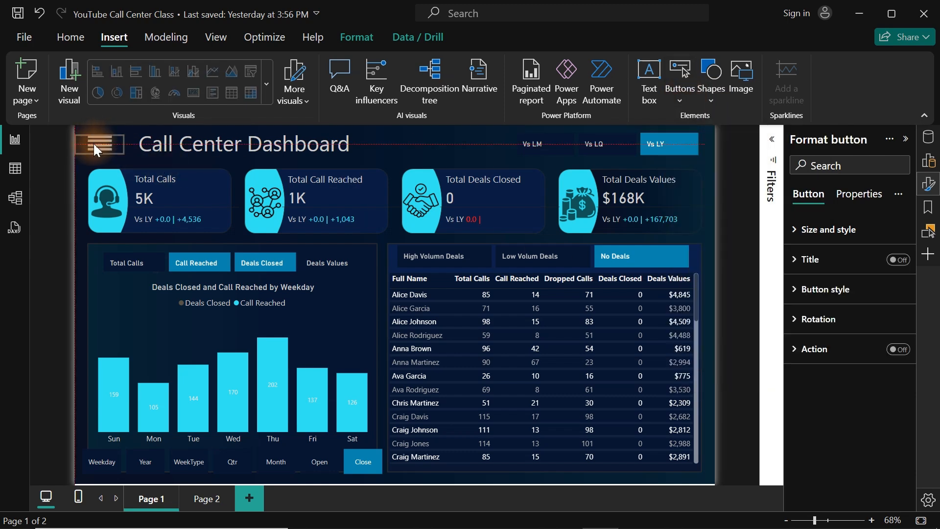
{"action": "left_click_drag", "start_coordinate": [98, 144], "coordinate": [96, 157]}
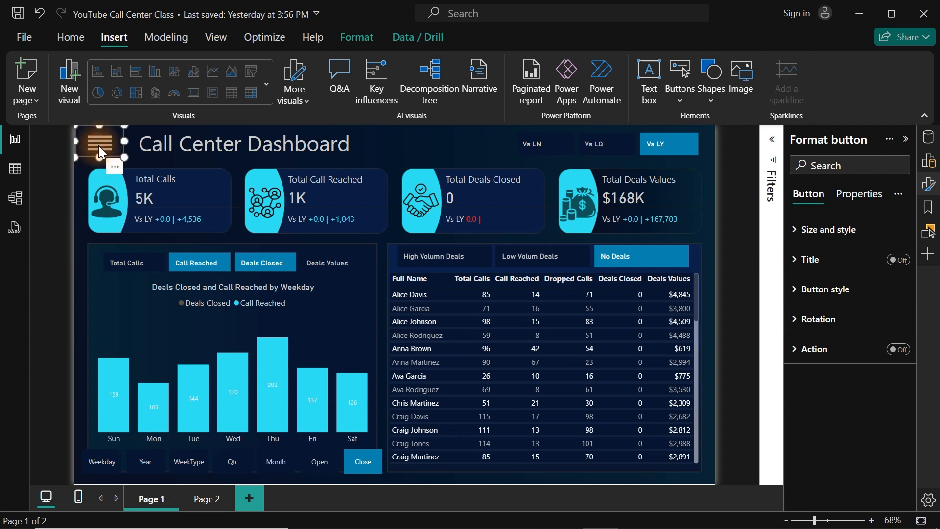
- Turn off the border in the blank button's style and deselect the button
{"action": "left_click", "coordinate": [839, 293]}
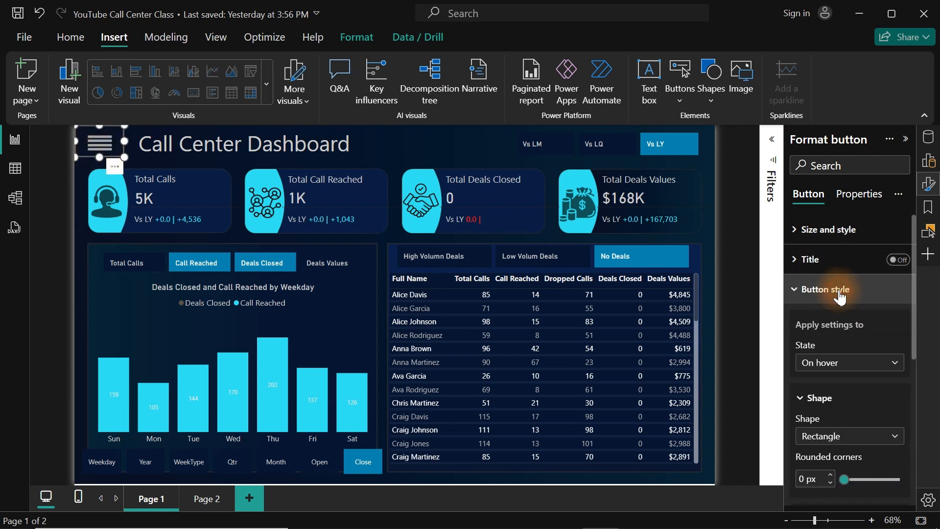
{"action": "left_click_drag", "start_coordinate": [914, 314], "coordinate": [910, 466]}
{"action": "left_click", "coordinate": [891, 333]}
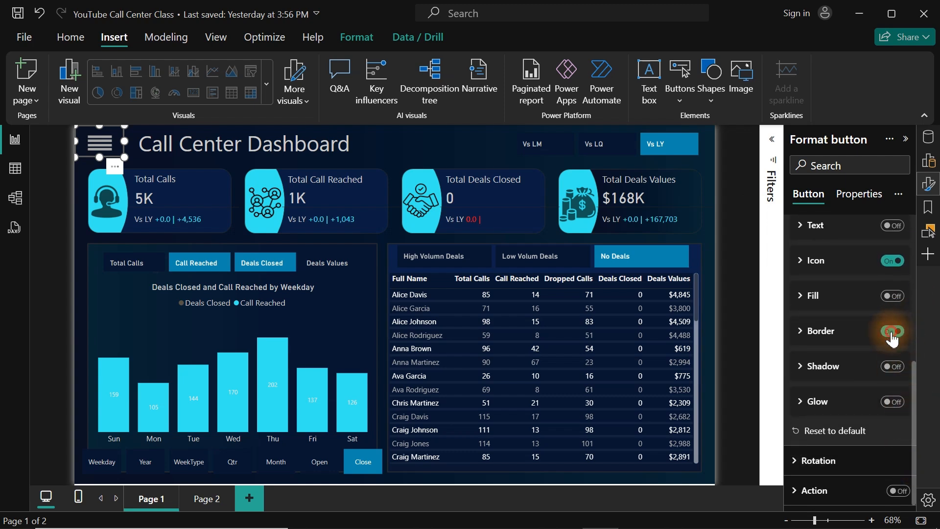
{"action": "left_click", "coordinate": [432, 143]}
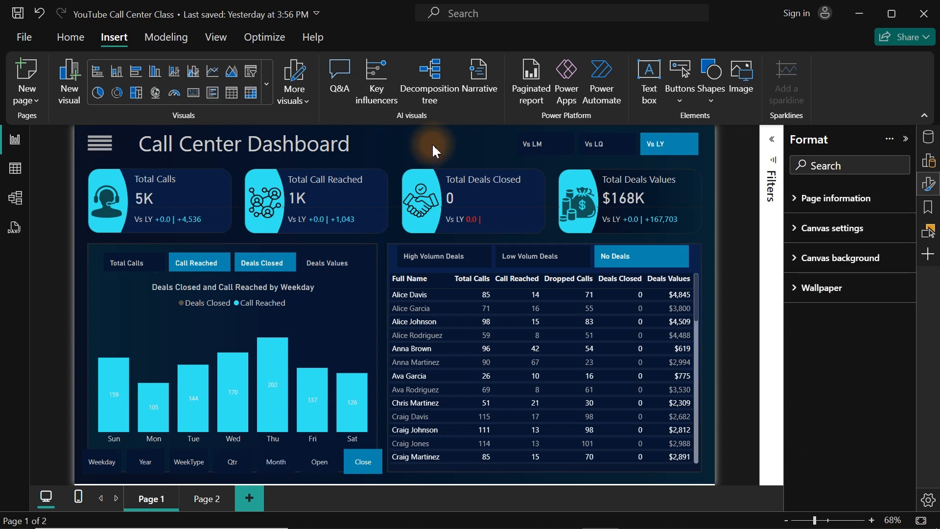
- Turn on the action of the blank button over the menu icon, with type Bookmark and the Open bookmark
{"action": "left_click", "coordinate": [91, 147]}
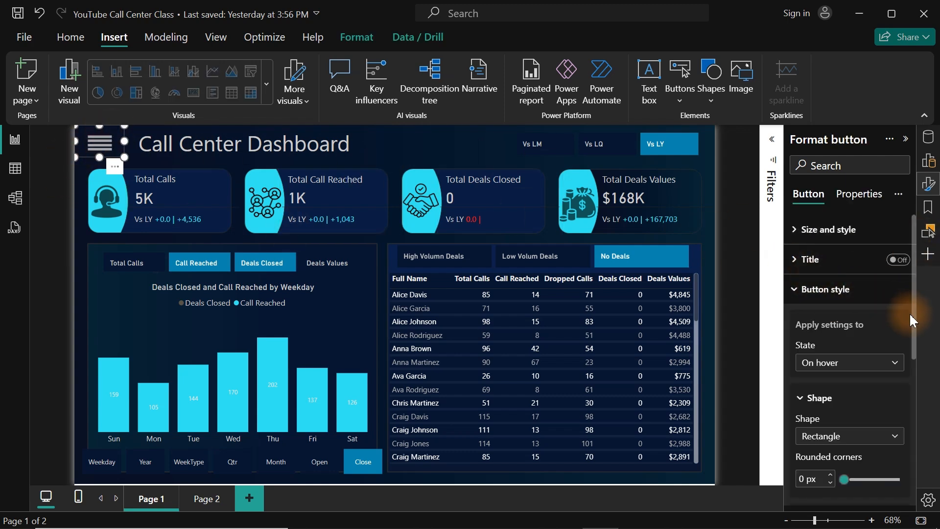
{"action": "left_click_drag", "start_coordinate": [914, 323], "coordinate": [908, 484]}
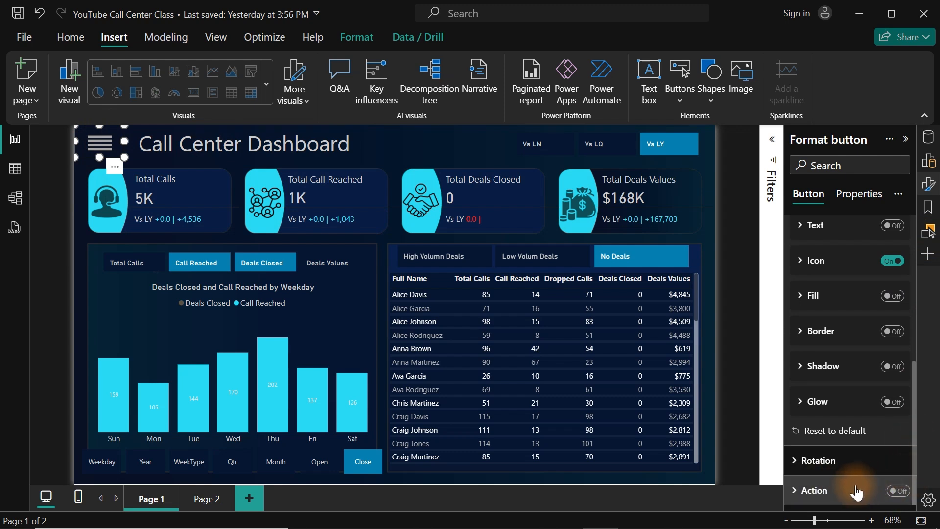
{"action": "left_click", "coordinate": [895, 491]}
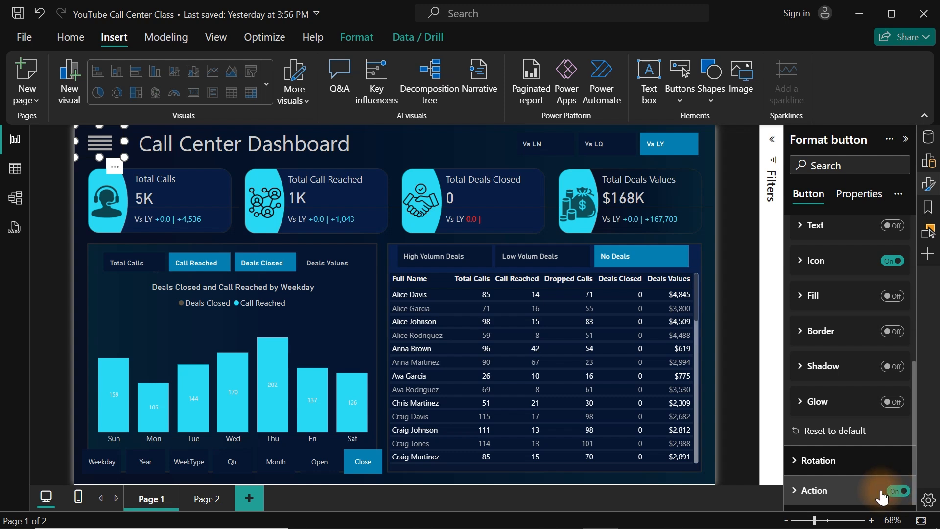
{"action": "left_click_drag", "start_coordinate": [913, 407], "coordinate": [915, 407]}
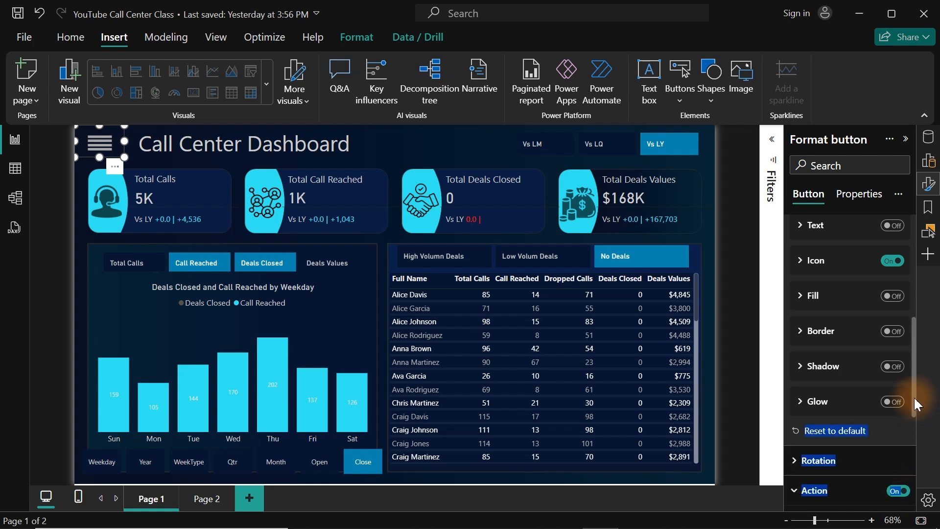
{"action": "scroll", "coordinate": [914, 403], "scroll_direction": "down", "scroll_amount": 5}
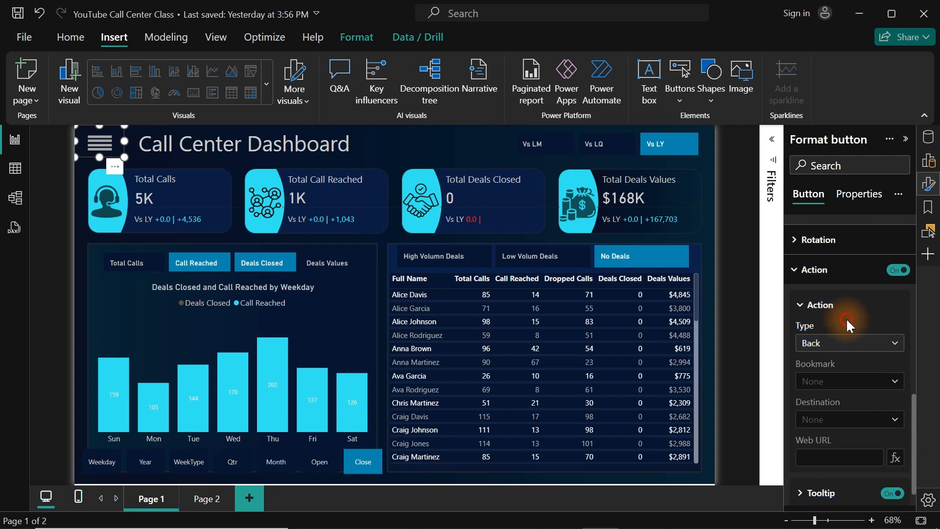
{"action": "left_click", "coordinate": [841, 345]}
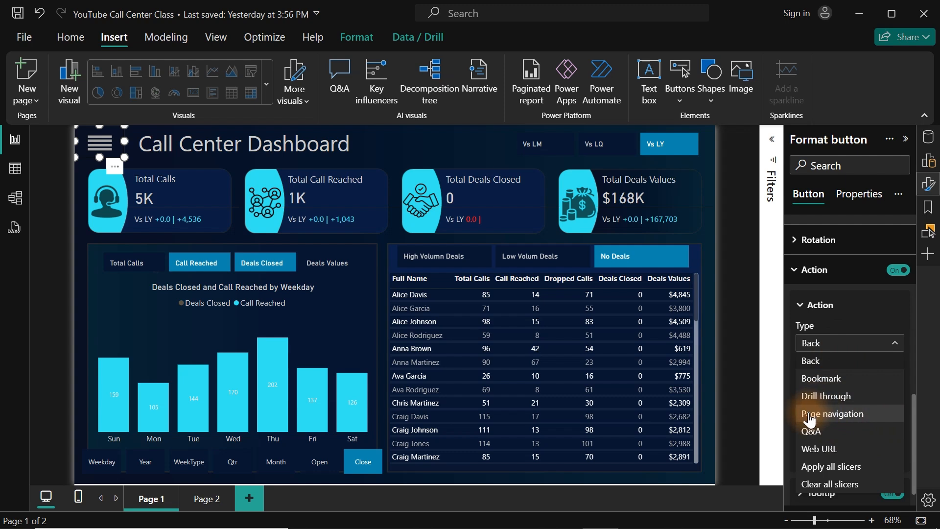
{"action": "left_click", "coordinate": [830, 380]}
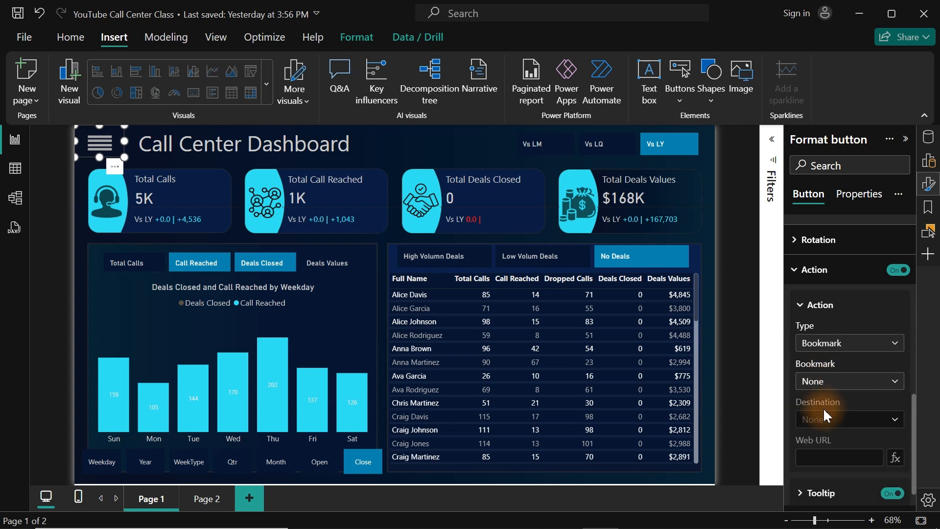
{"action": "left_click", "coordinate": [848, 384]}
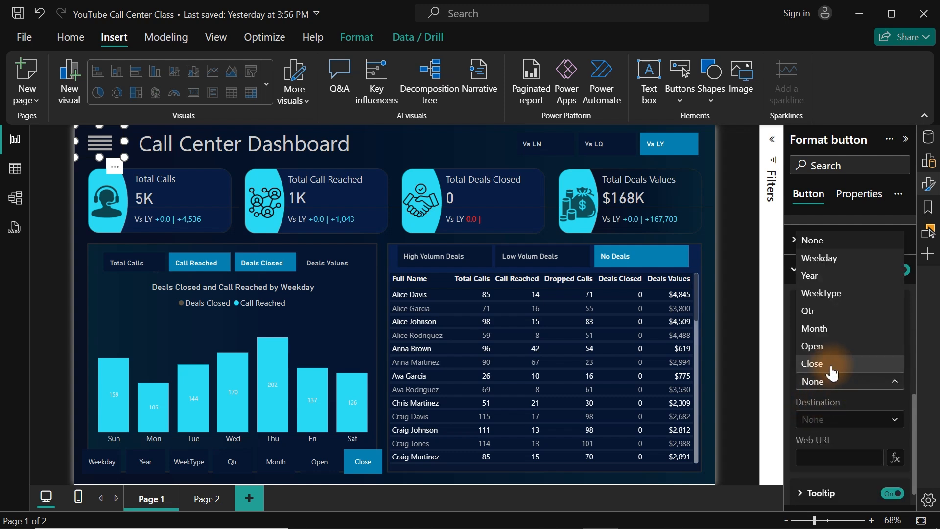
{"action": "left_click", "coordinate": [824, 346]}
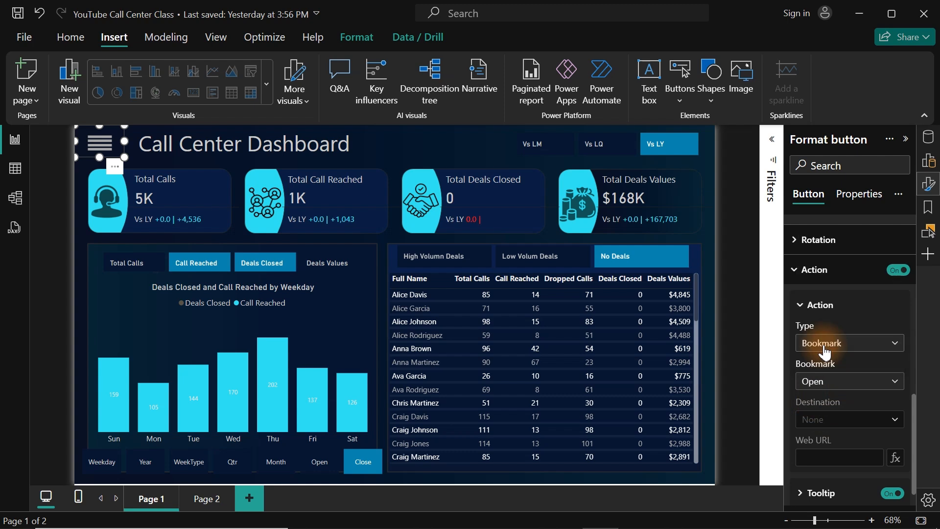
- Test the button over the menu icon by using it to show the Select Filter panel
{"action": "left_click", "coordinate": [445, 141]}
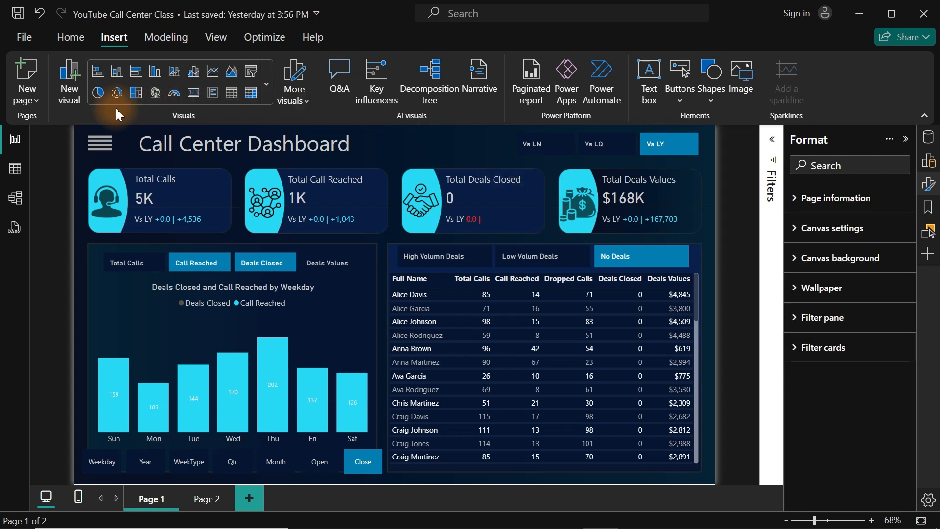
{"action": "left_click", "coordinate": [98, 147]}
{"action": "left_click", "coordinate": [98, 151], "text": "ctrl"}
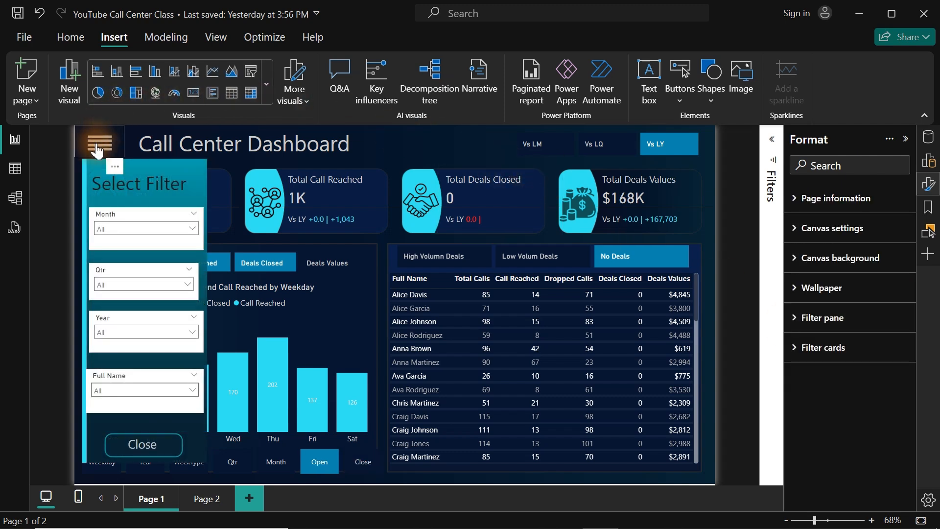
- Turn on the action of the filter panel's Close button and set its type to Bookmark
{"action": "left_click", "coordinate": [139, 446]}
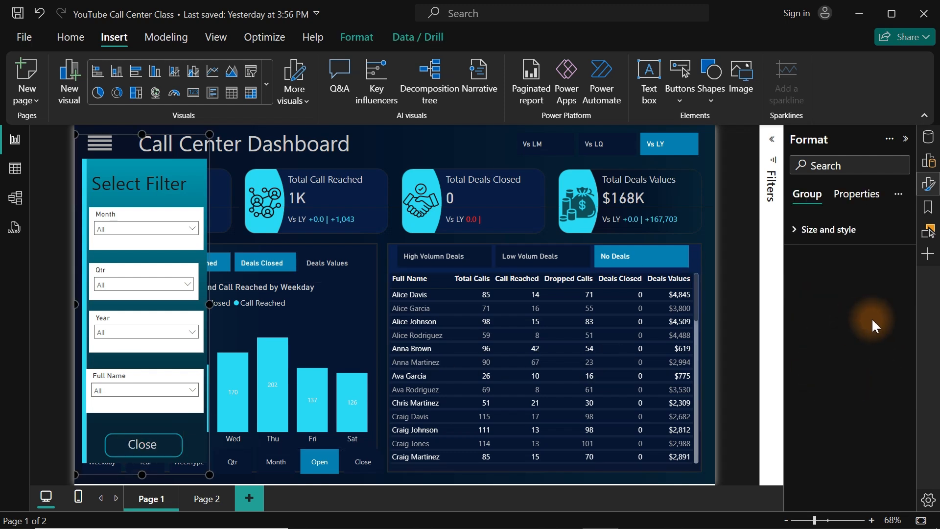
{"action": "left_click", "coordinate": [148, 444]}
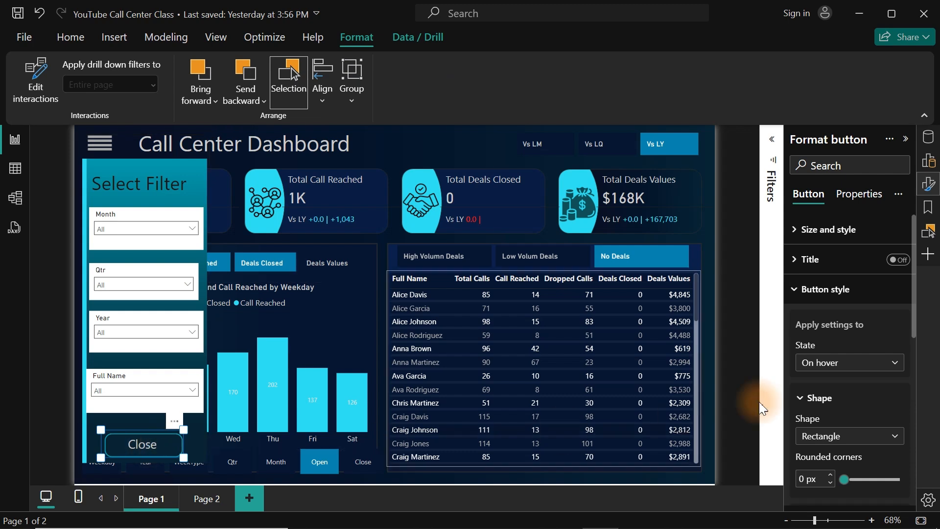
{"action": "left_click_drag", "start_coordinate": [916, 311], "coordinate": [906, 494]}
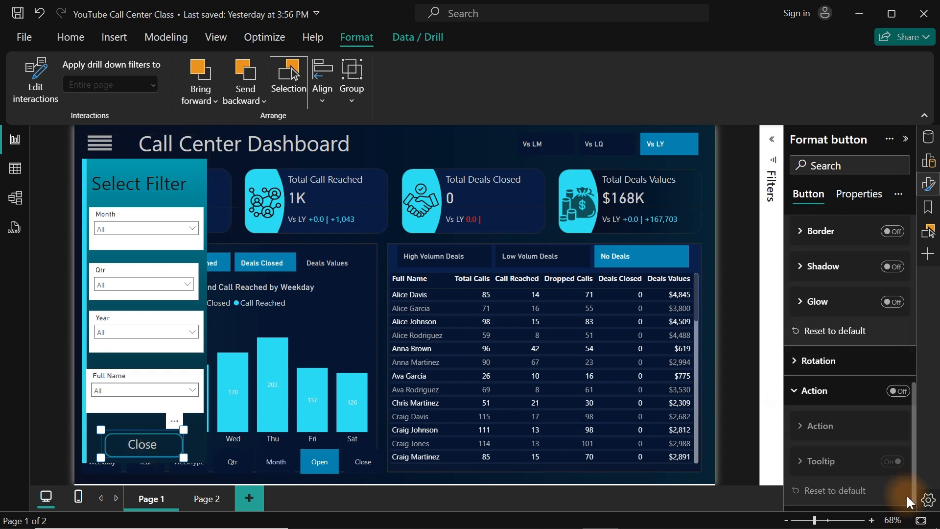
{"action": "left_click", "coordinate": [899, 391]}
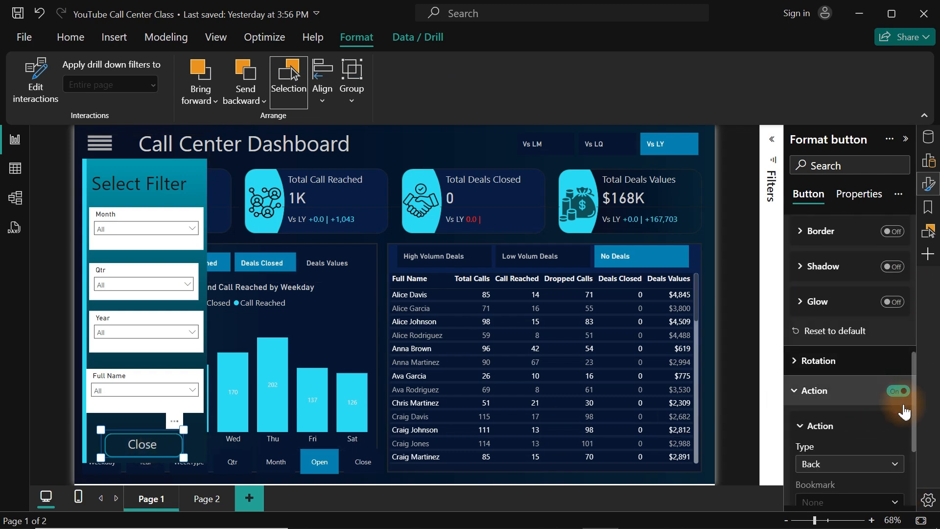
{"action": "left_click", "coordinate": [851, 463]}
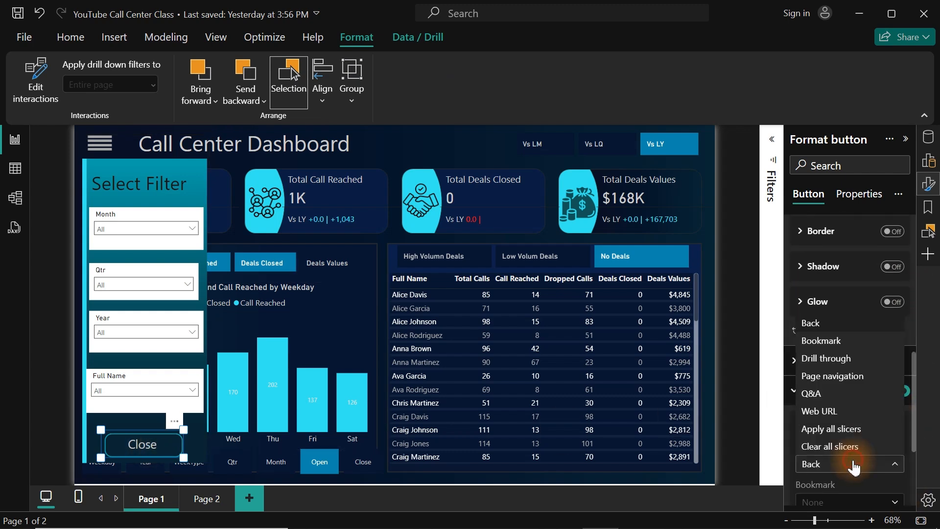
{"action": "left_click", "coordinate": [829, 341]}
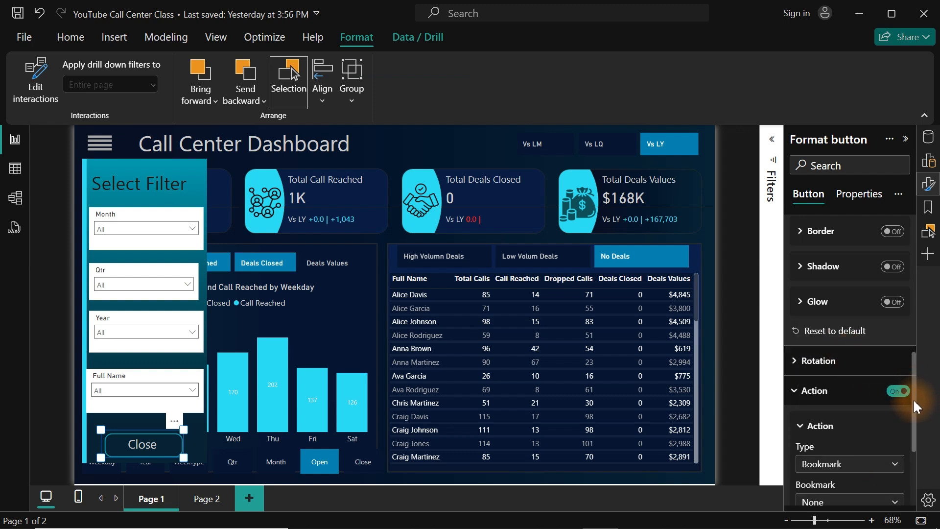
- Assign the Close bookmark to the Close button's action and test it by hiding the filter panel
{"action": "scroll", "coordinate": [906, 416], "scroll_direction": "down", "scroll_amount": 3}
{"action": "left_click", "coordinate": [847, 368]}
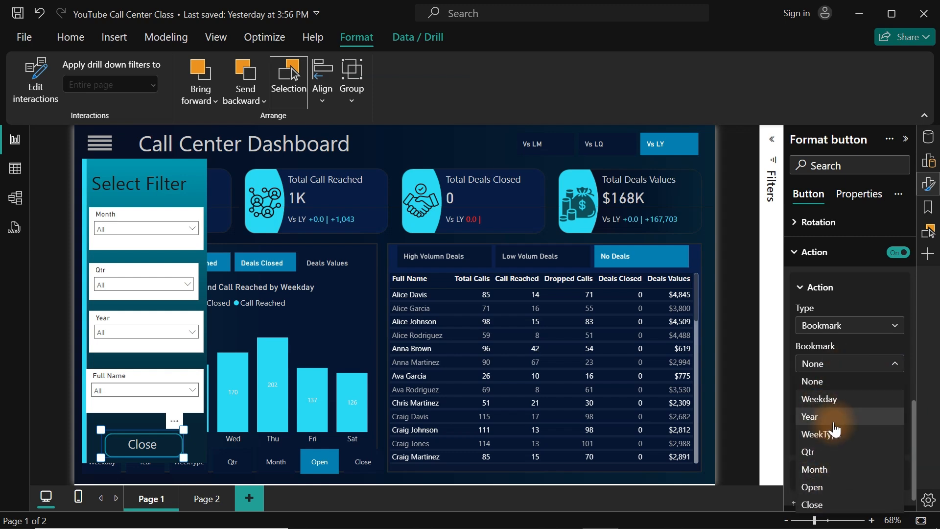
{"action": "left_click", "coordinate": [916, 420]}
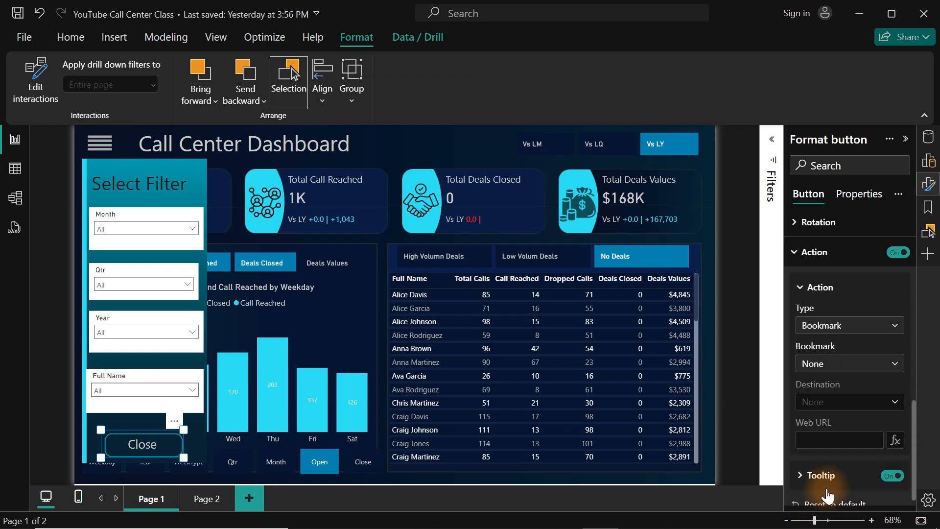
{"action": "left_click", "coordinate": [834, 368]}
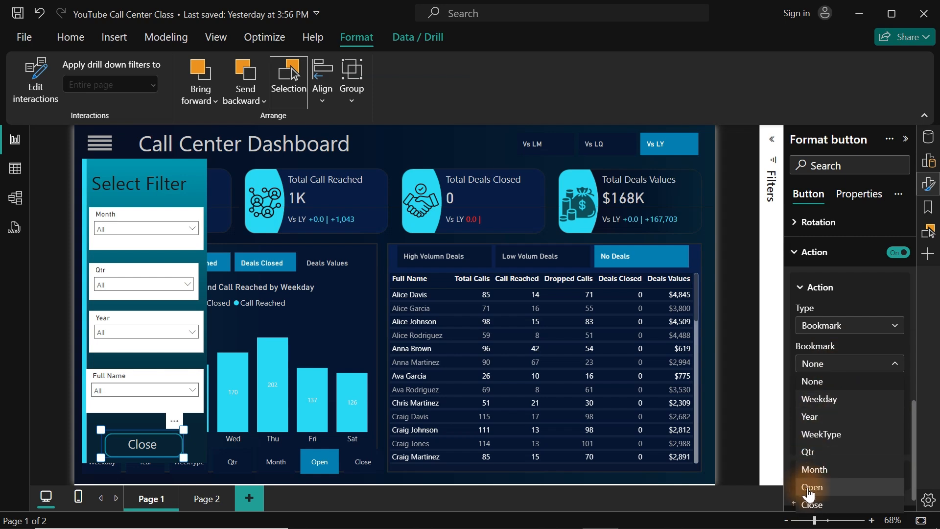
{"action": "left_click", "coordinate": [814, 509]}
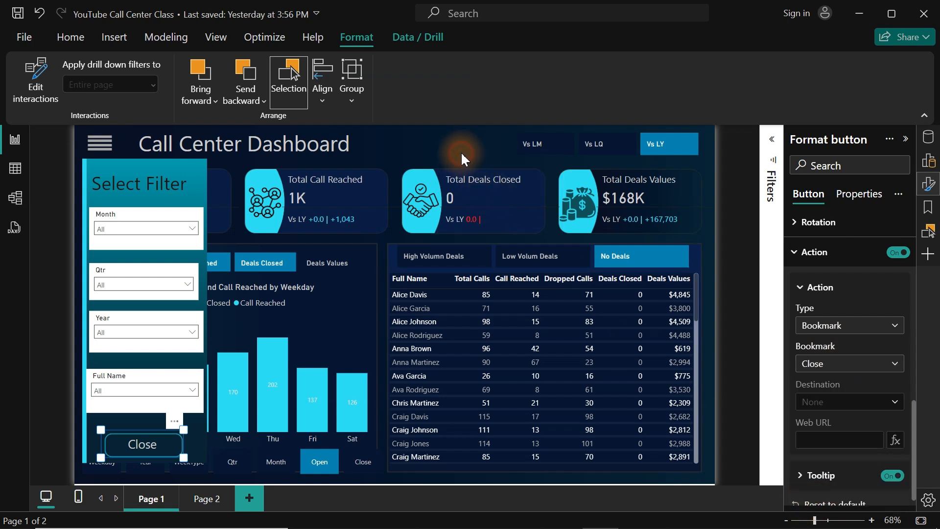
{"action": "left_click", "coordinate": [143, 448], "text": "ctrl"}
{"action": "left_click", "coordinate": [143, 441], "text": "ctrl"}
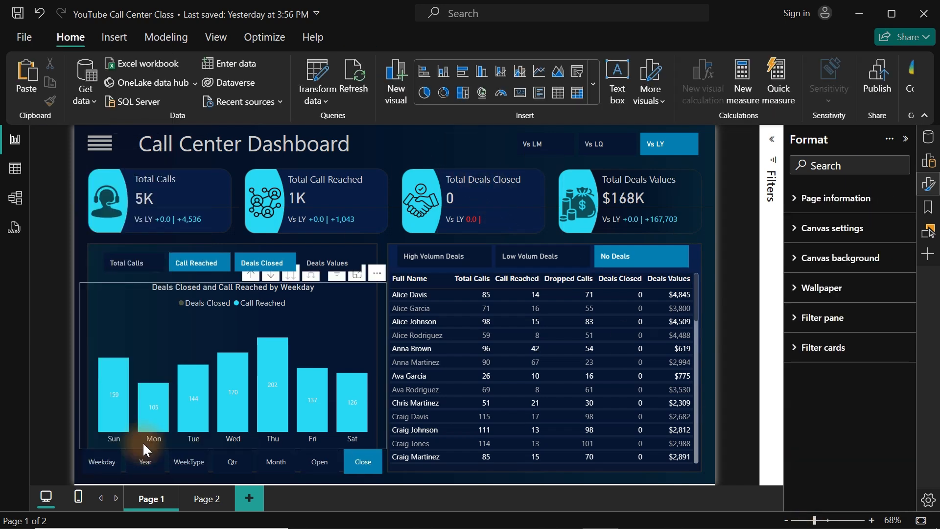